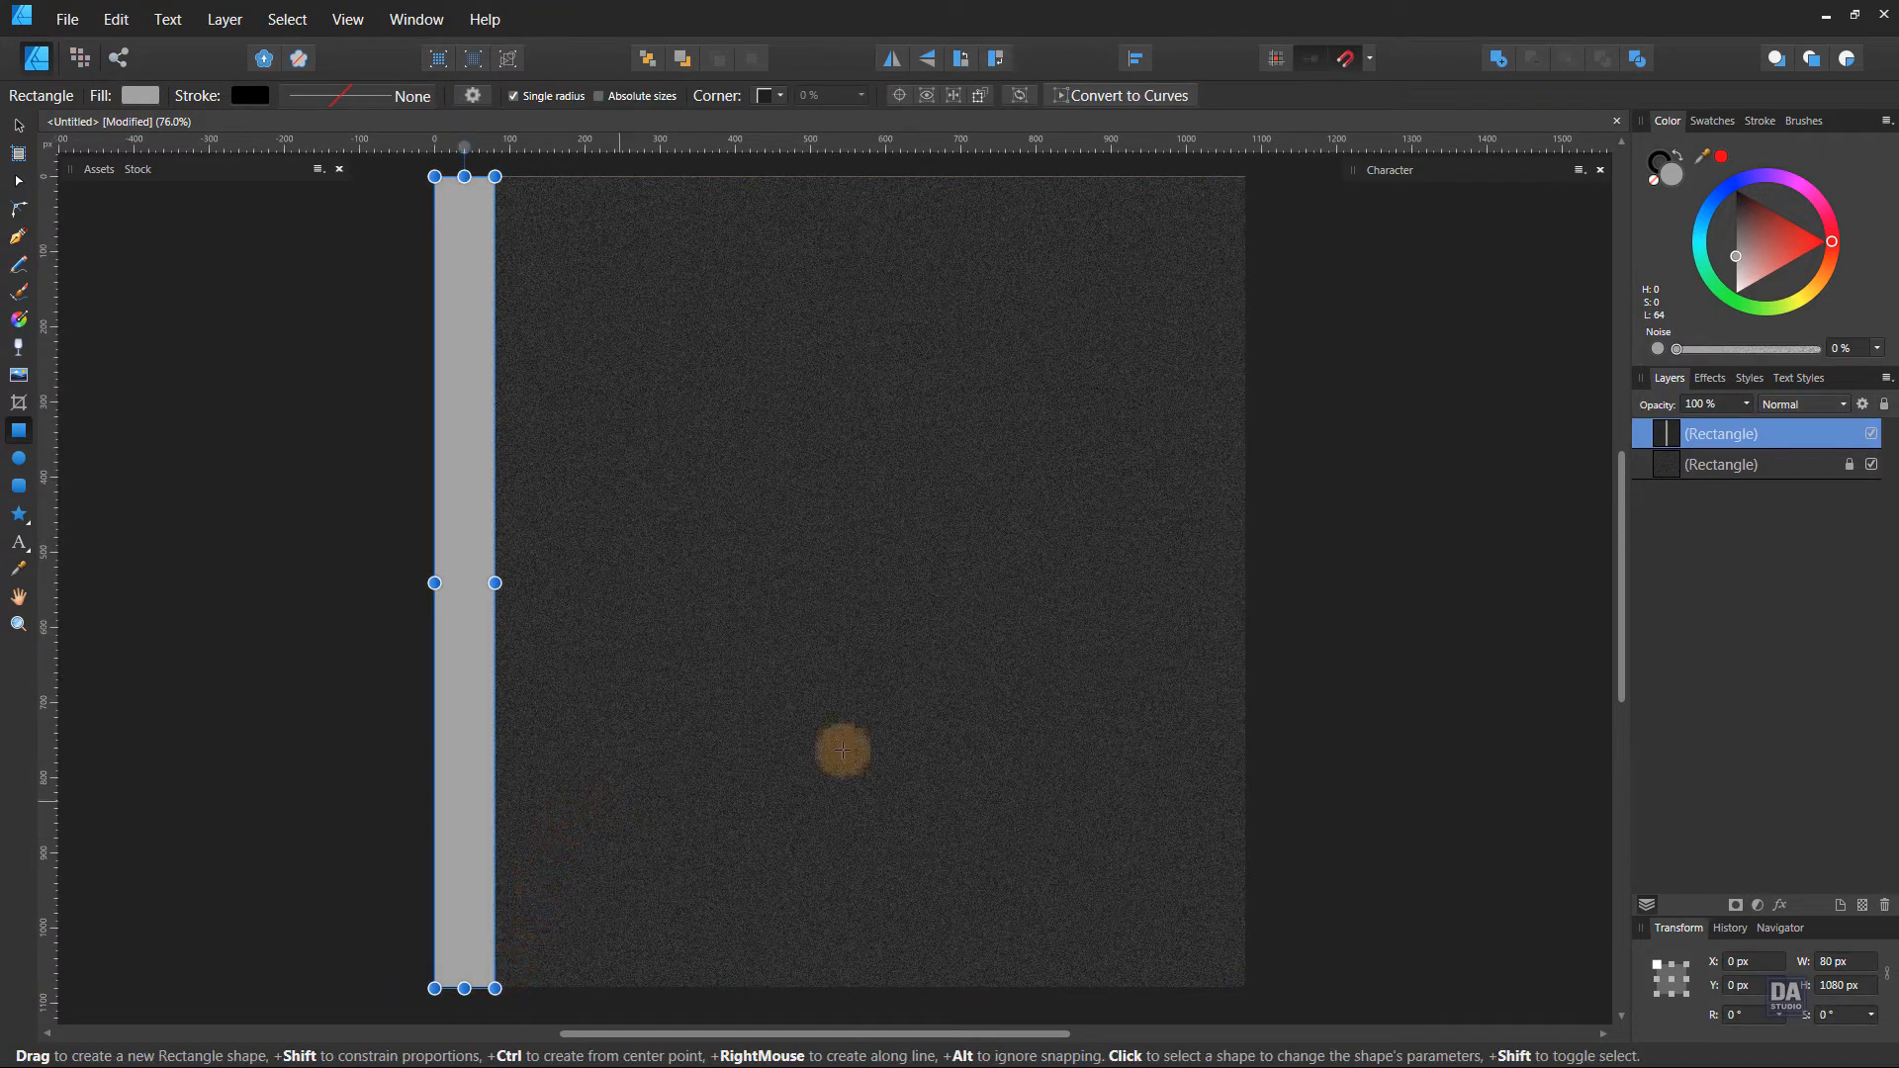
# Duplicate the grey vertical bar across the canvas at a spacing of about 112 px until there are eleven bars.
pyautogui.press('v')
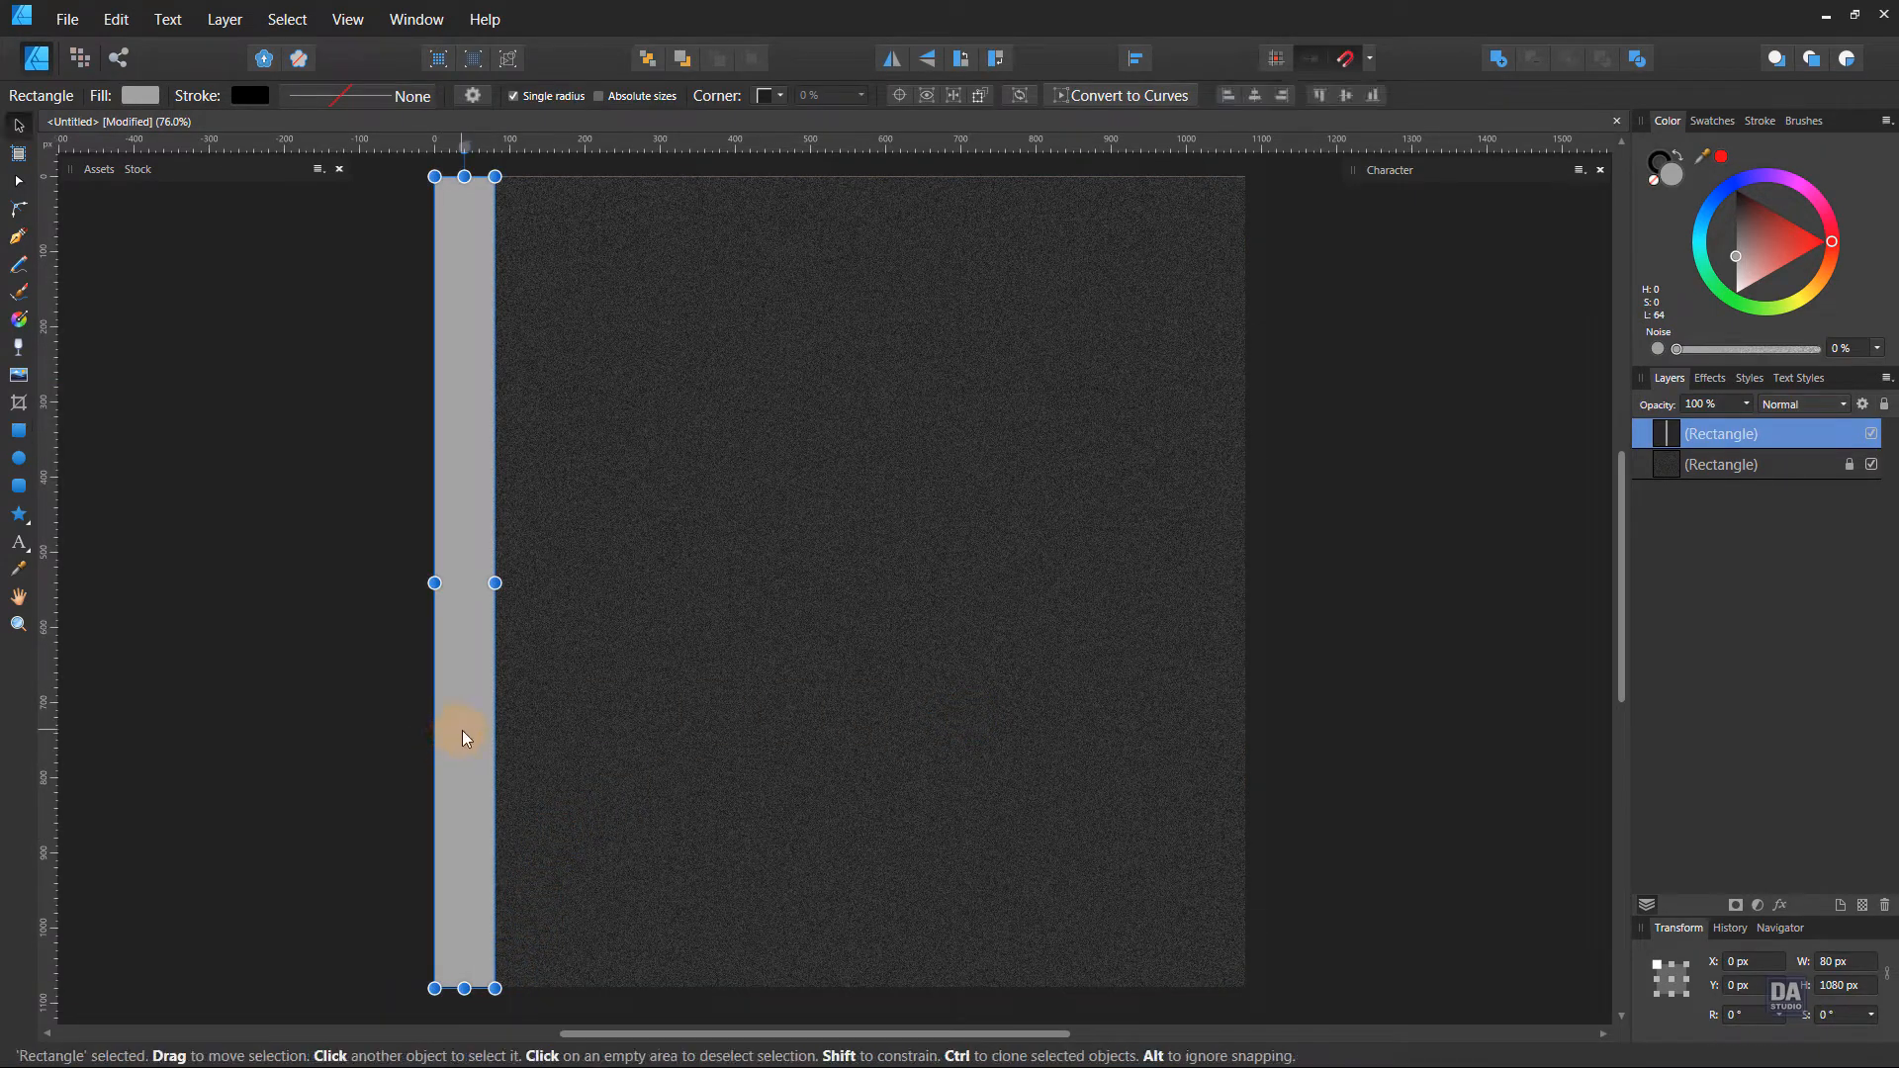
pyautogui.moveTo(463, 738)
pyautogui.mouseDown()
pyautogui.moveTo(566, 739)
pyautogui.moveTo(544, 746)
pyautogui.mouseUp()
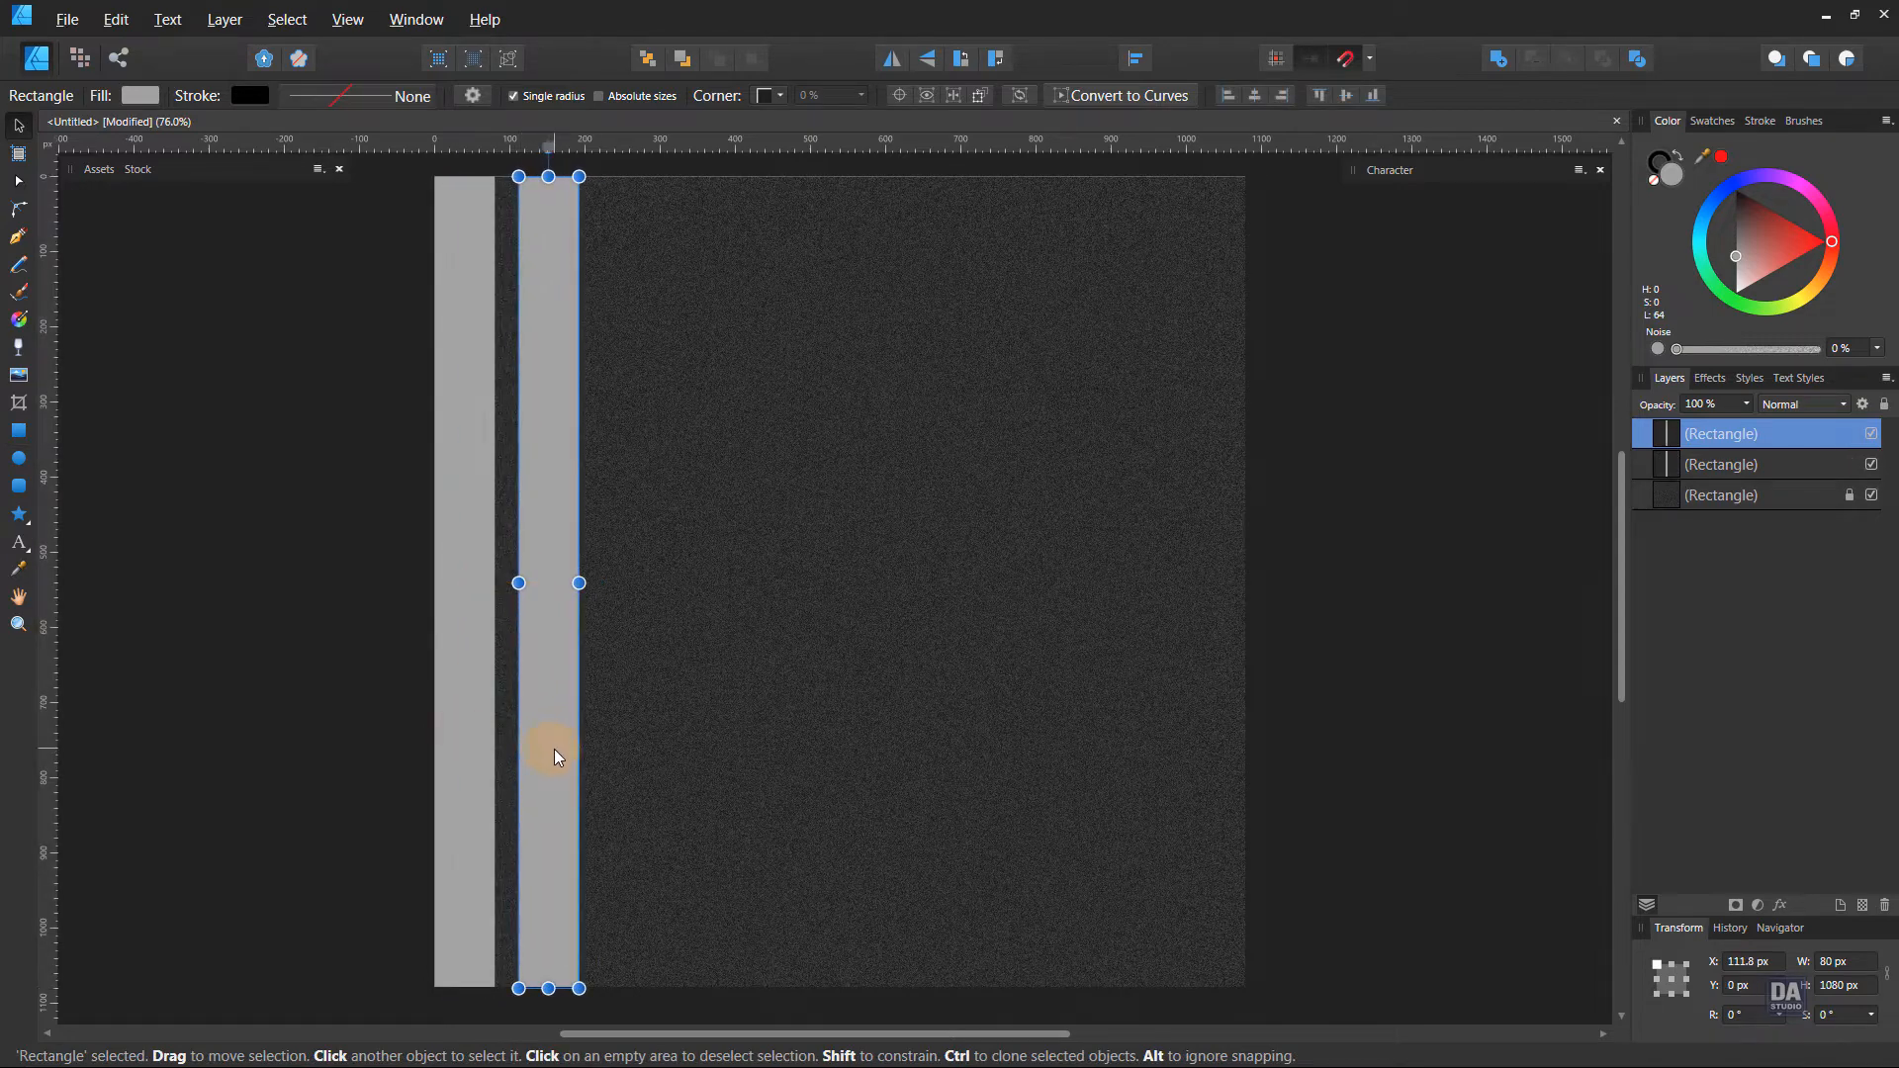
pyautogui.hotkey('ctrl', 'j')
pyautogui.hotkey('ctrl', 'j')
pyautogui.hotkey('ctrl', 'j')
pyautogui.hotkey('ctrl', 'j')
pyautogui.hotkey('ctrl', 'j')
pyautogui.hotkey('ctrl', 'j')
pyautogui.hotkey('ctrl', 'j')
pyautogui.hotkey('ctrl', 'j')
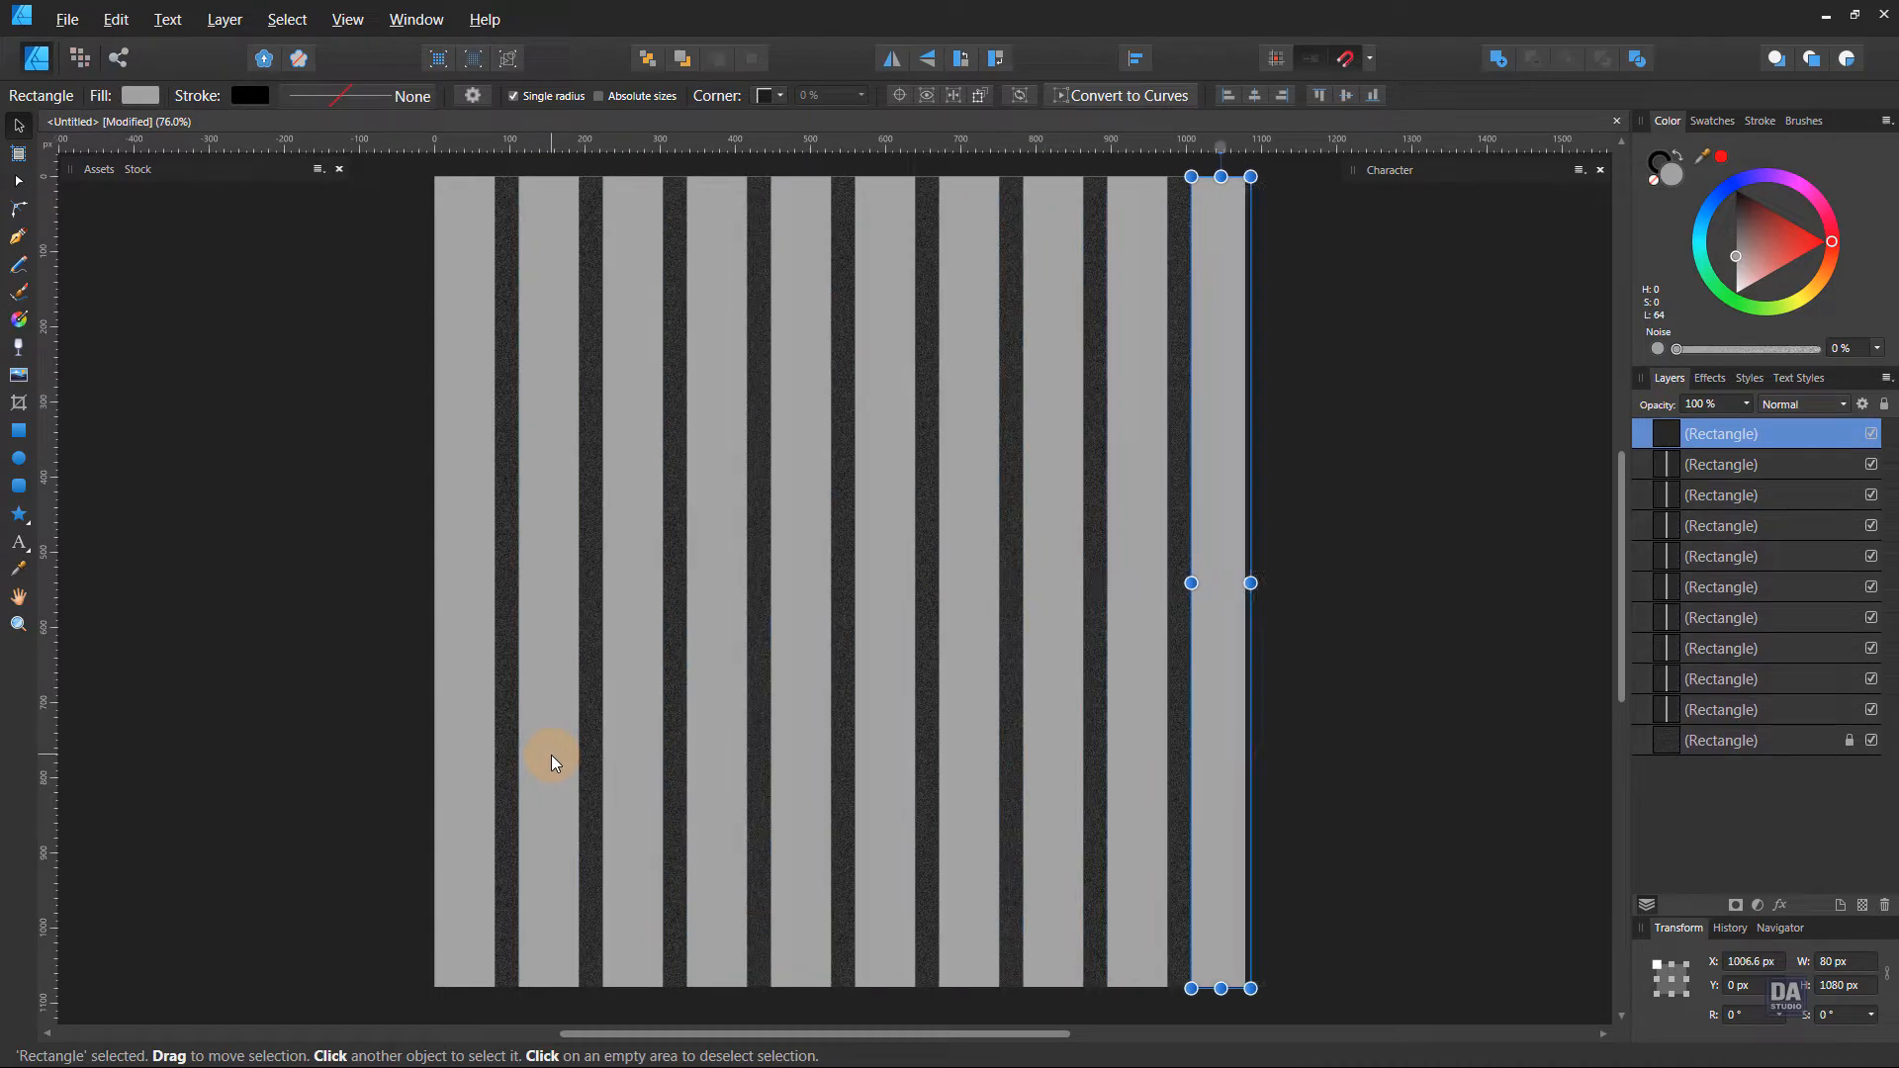
pyautogui.press('alt')
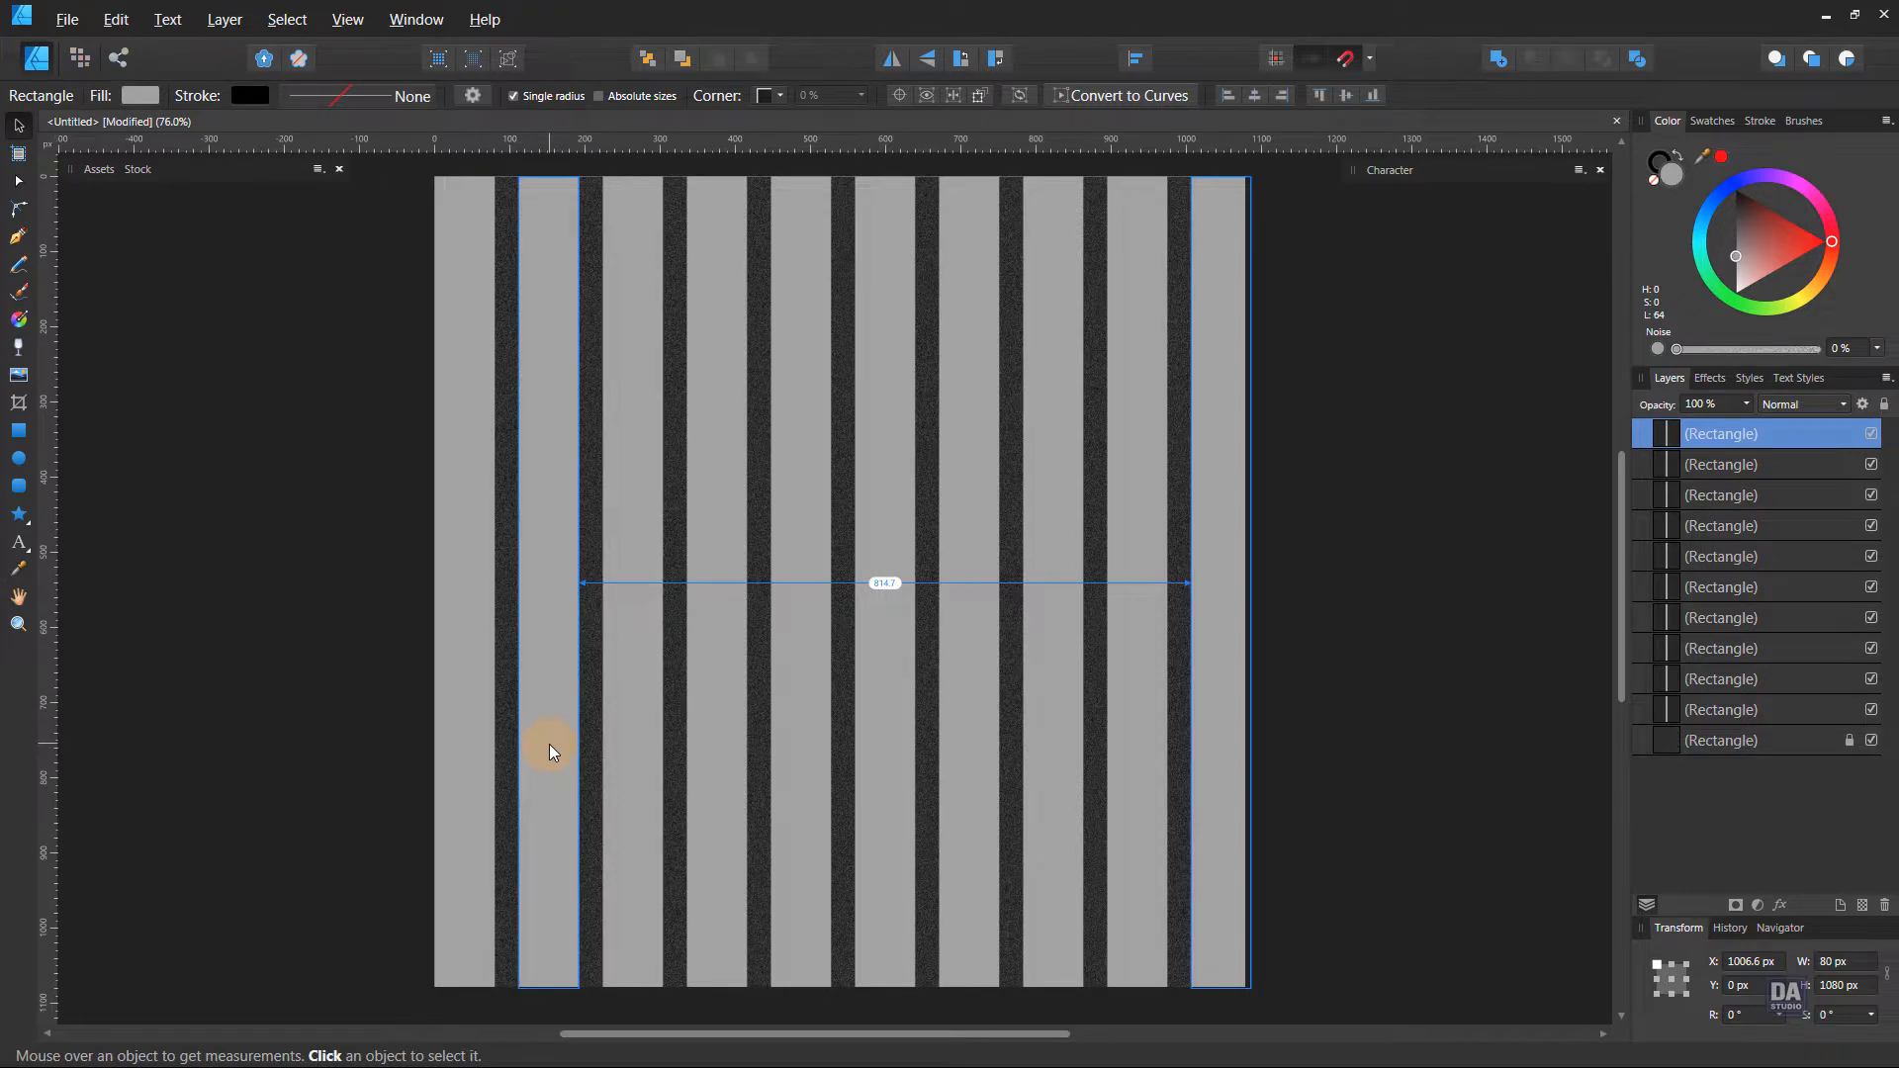
pyautogui.hotkey('ctrl', 'j')
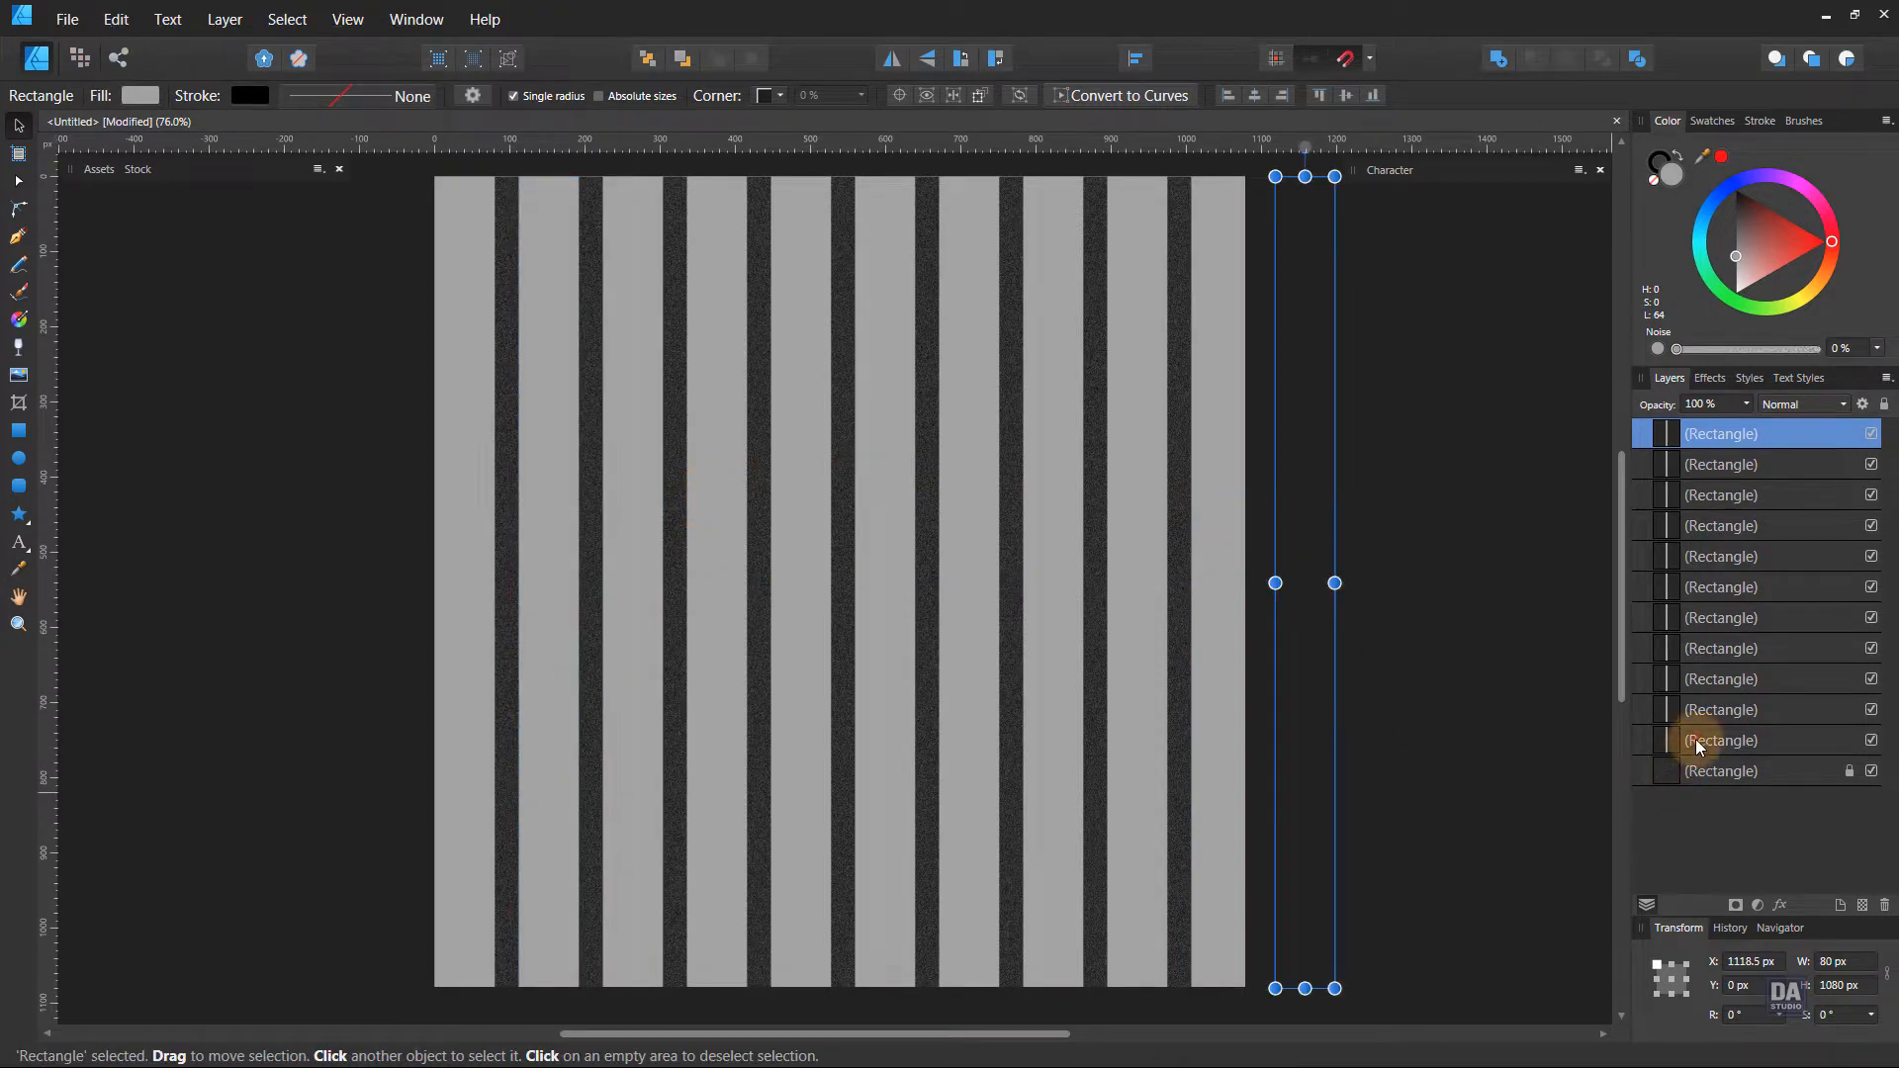
# Select all eleven bars and shrink them together horizontally to the 1080 px canvas width.
pyautogui.keyDown('shift'); pyautogui.click(1699, 744); pyautogui.keyUp('shift')
pyautogui.moveTo(1334, 583); pyautogui.dragTo(1248, 582)
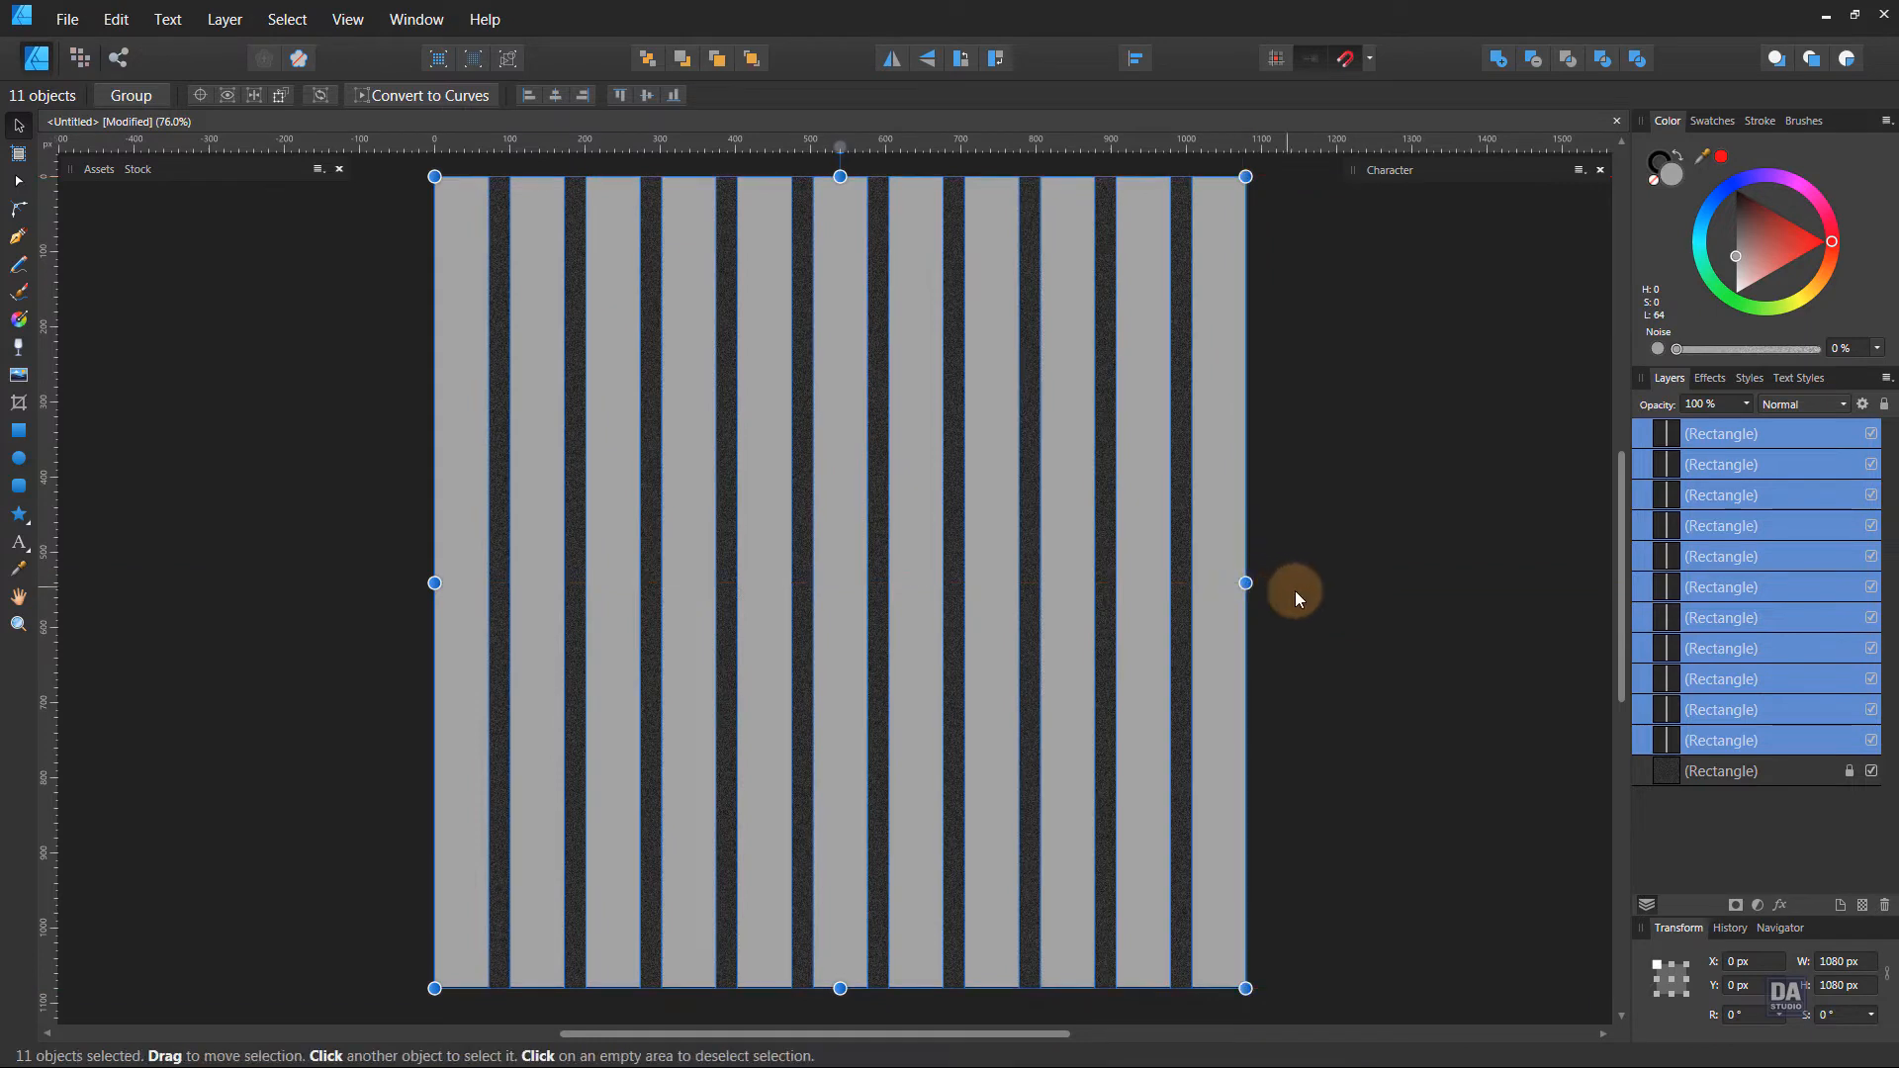
pyautogui.click(1371, 593)
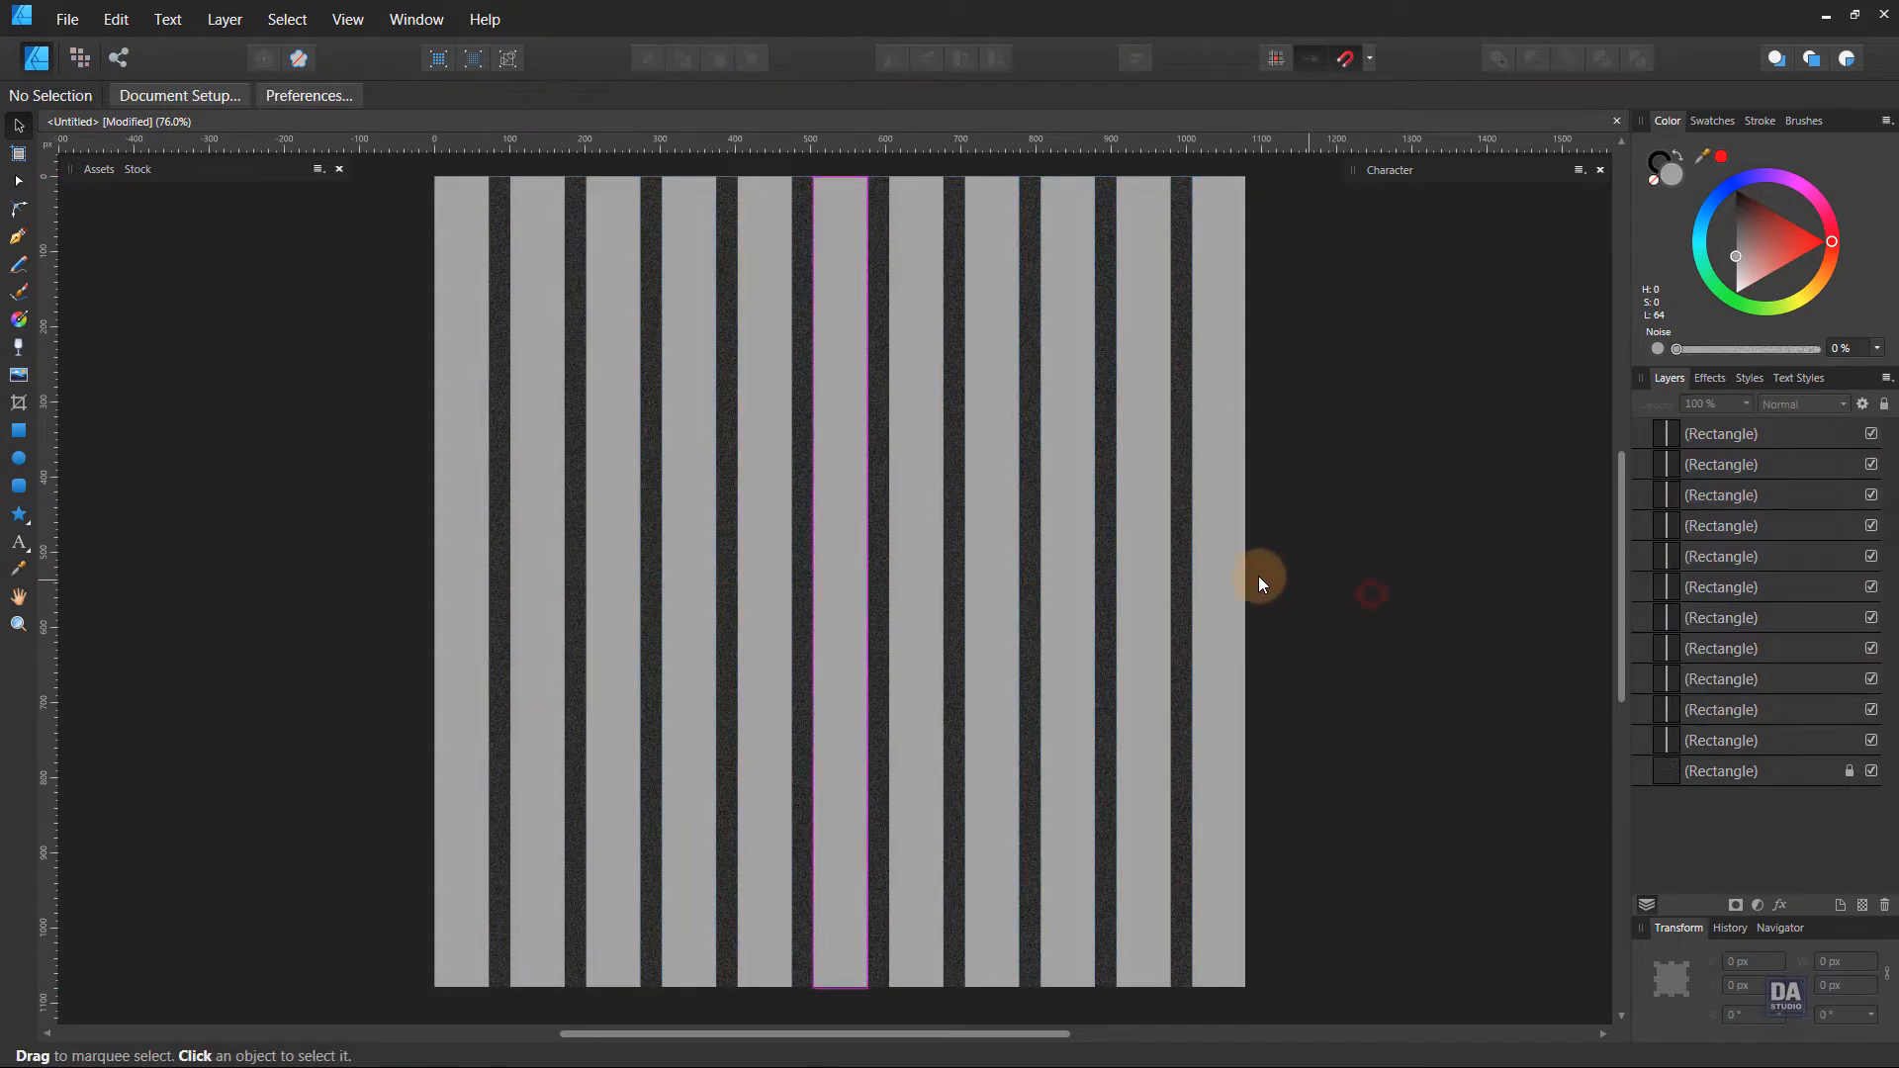
# Merge the eleven bars into one curves object with the Add operation.
pyautogui.scroll(-2, 840, 560)
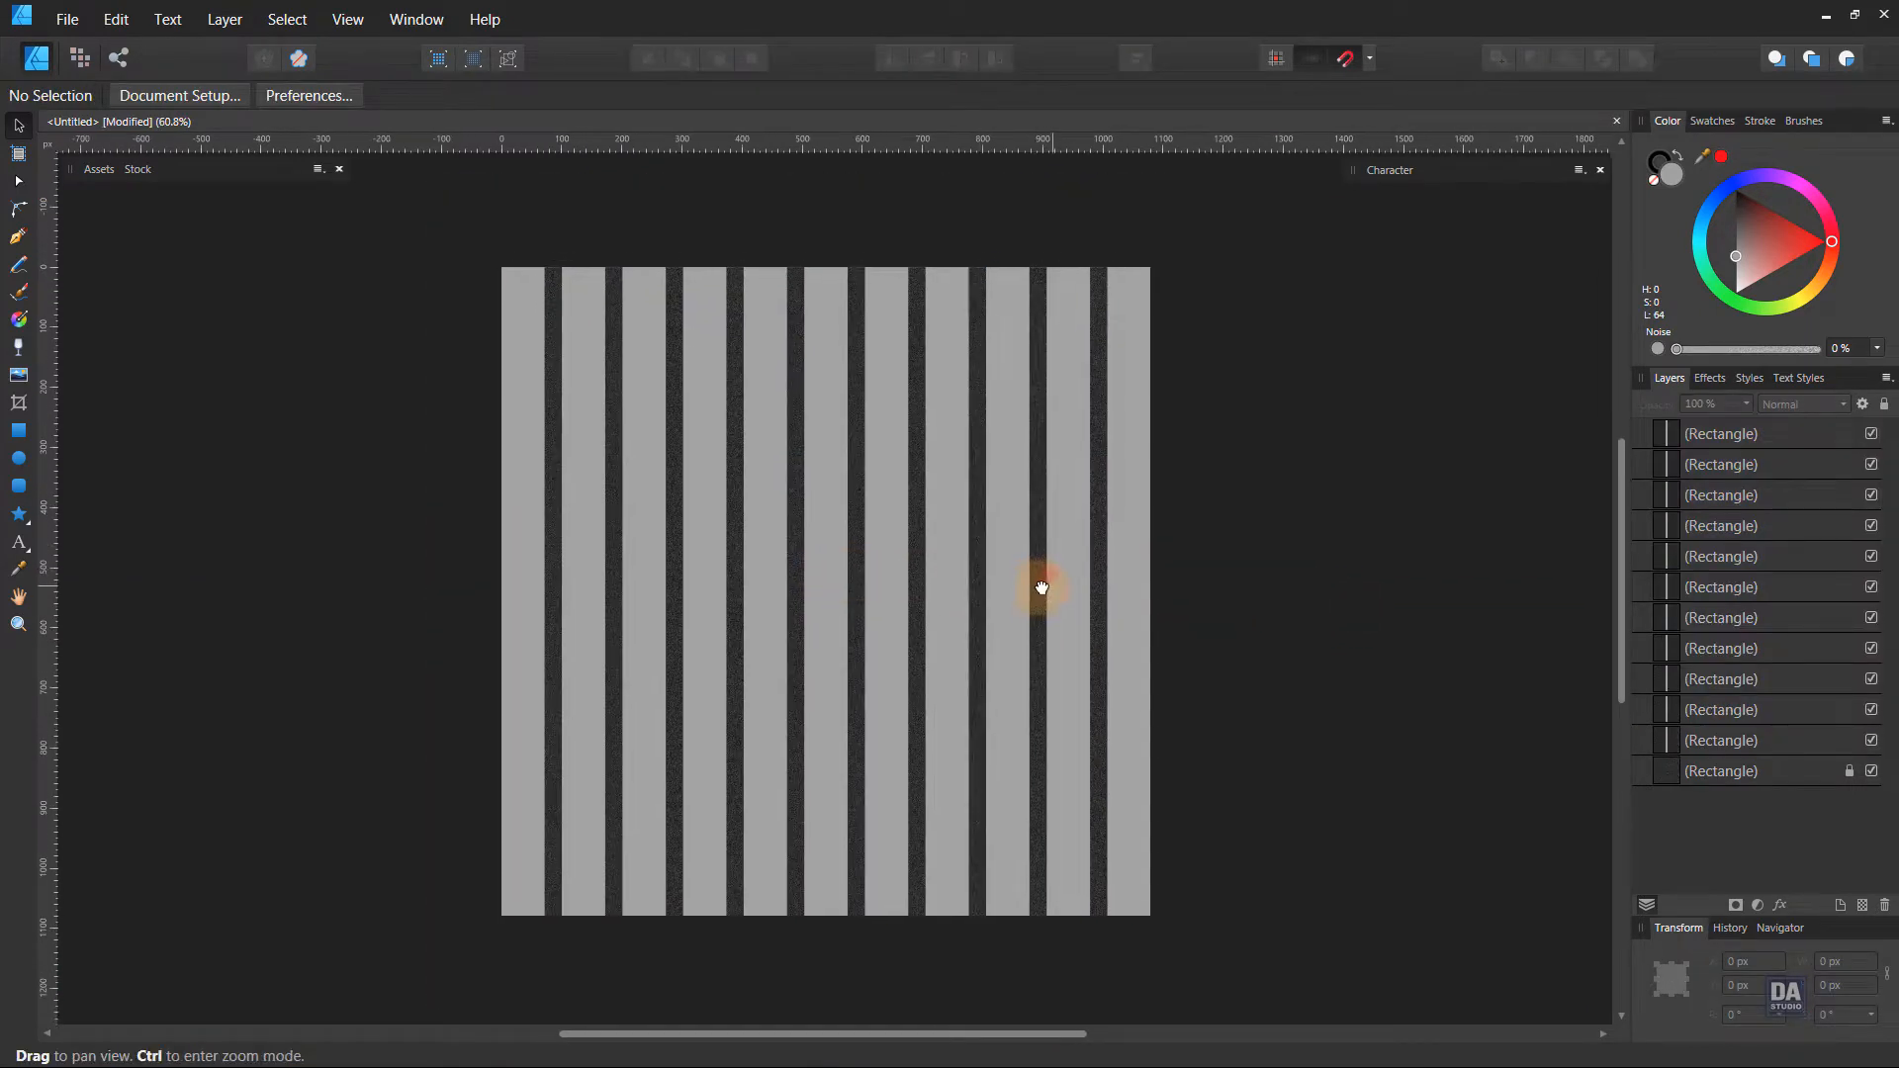
pyautogui.click(1682, 740)
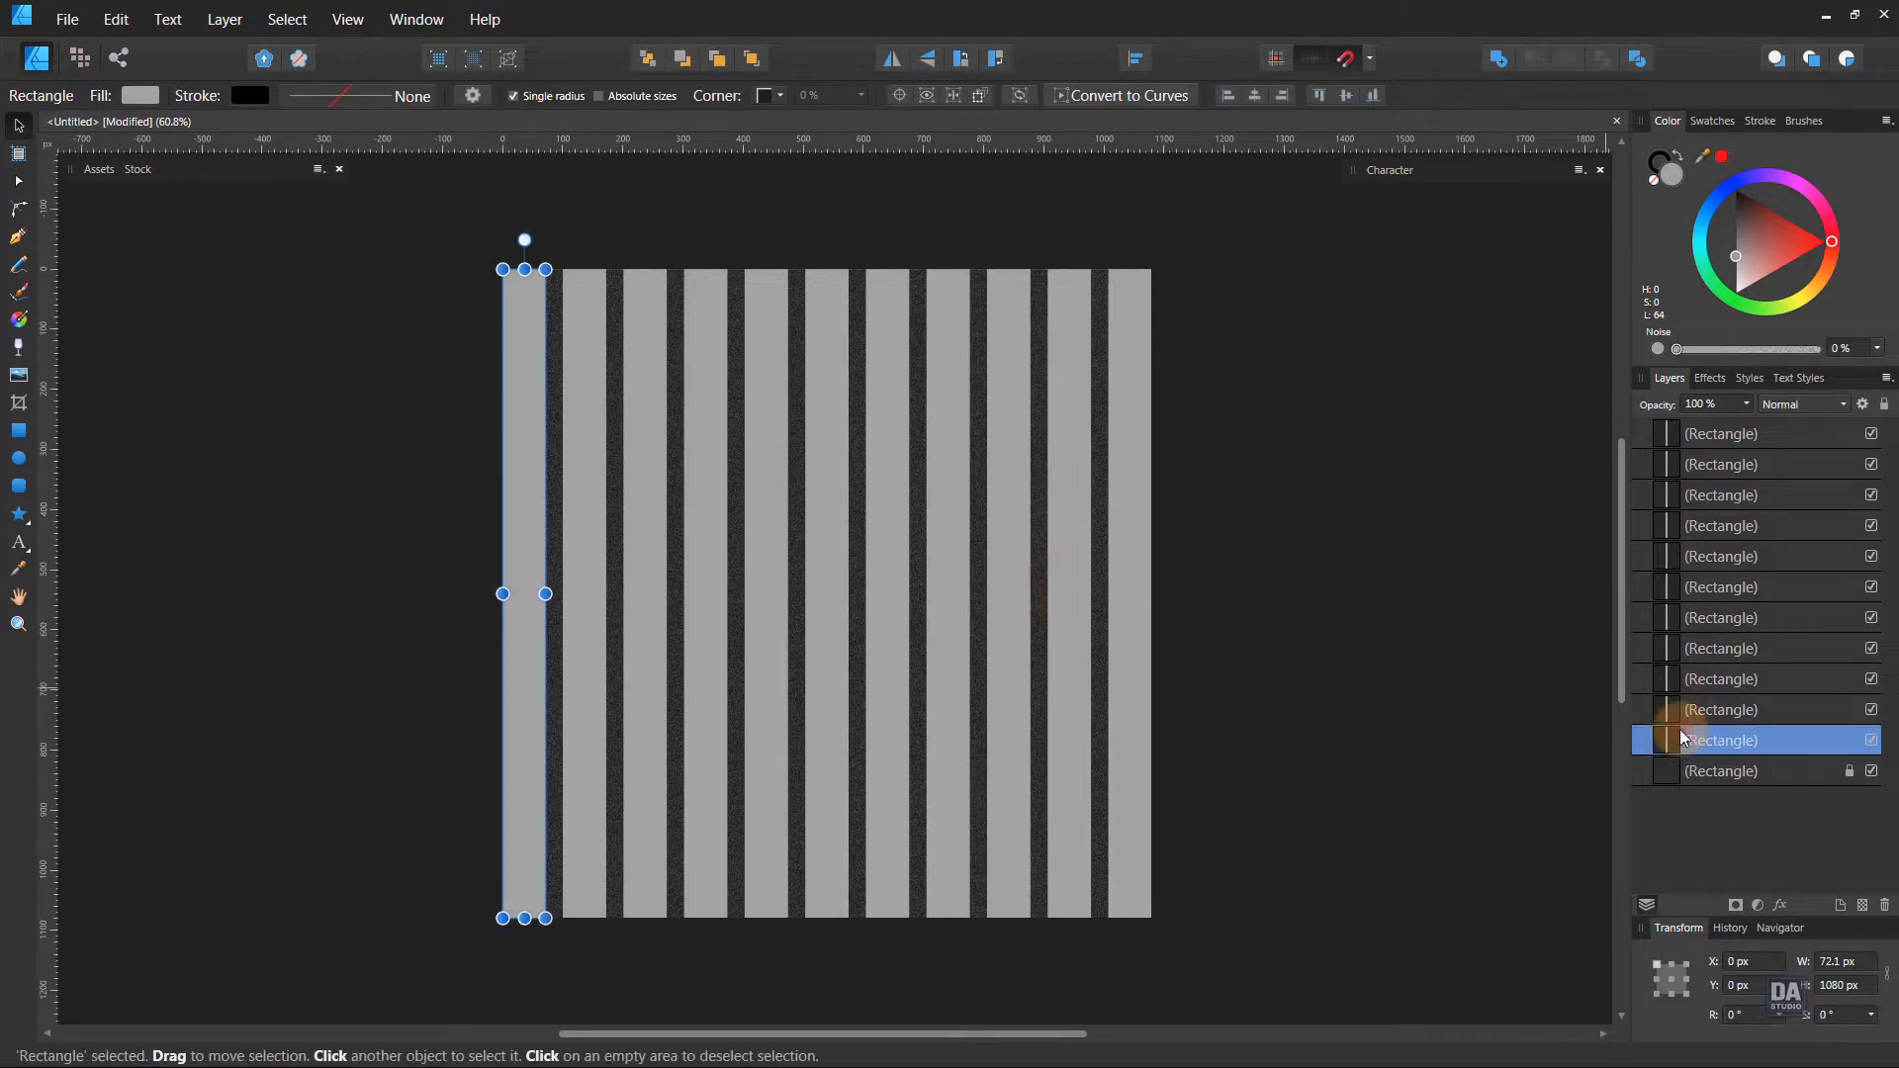
pyautogui.keyDown('shift'); pyautogui.click(1743, 439); pyautogui.keyUp('shift')
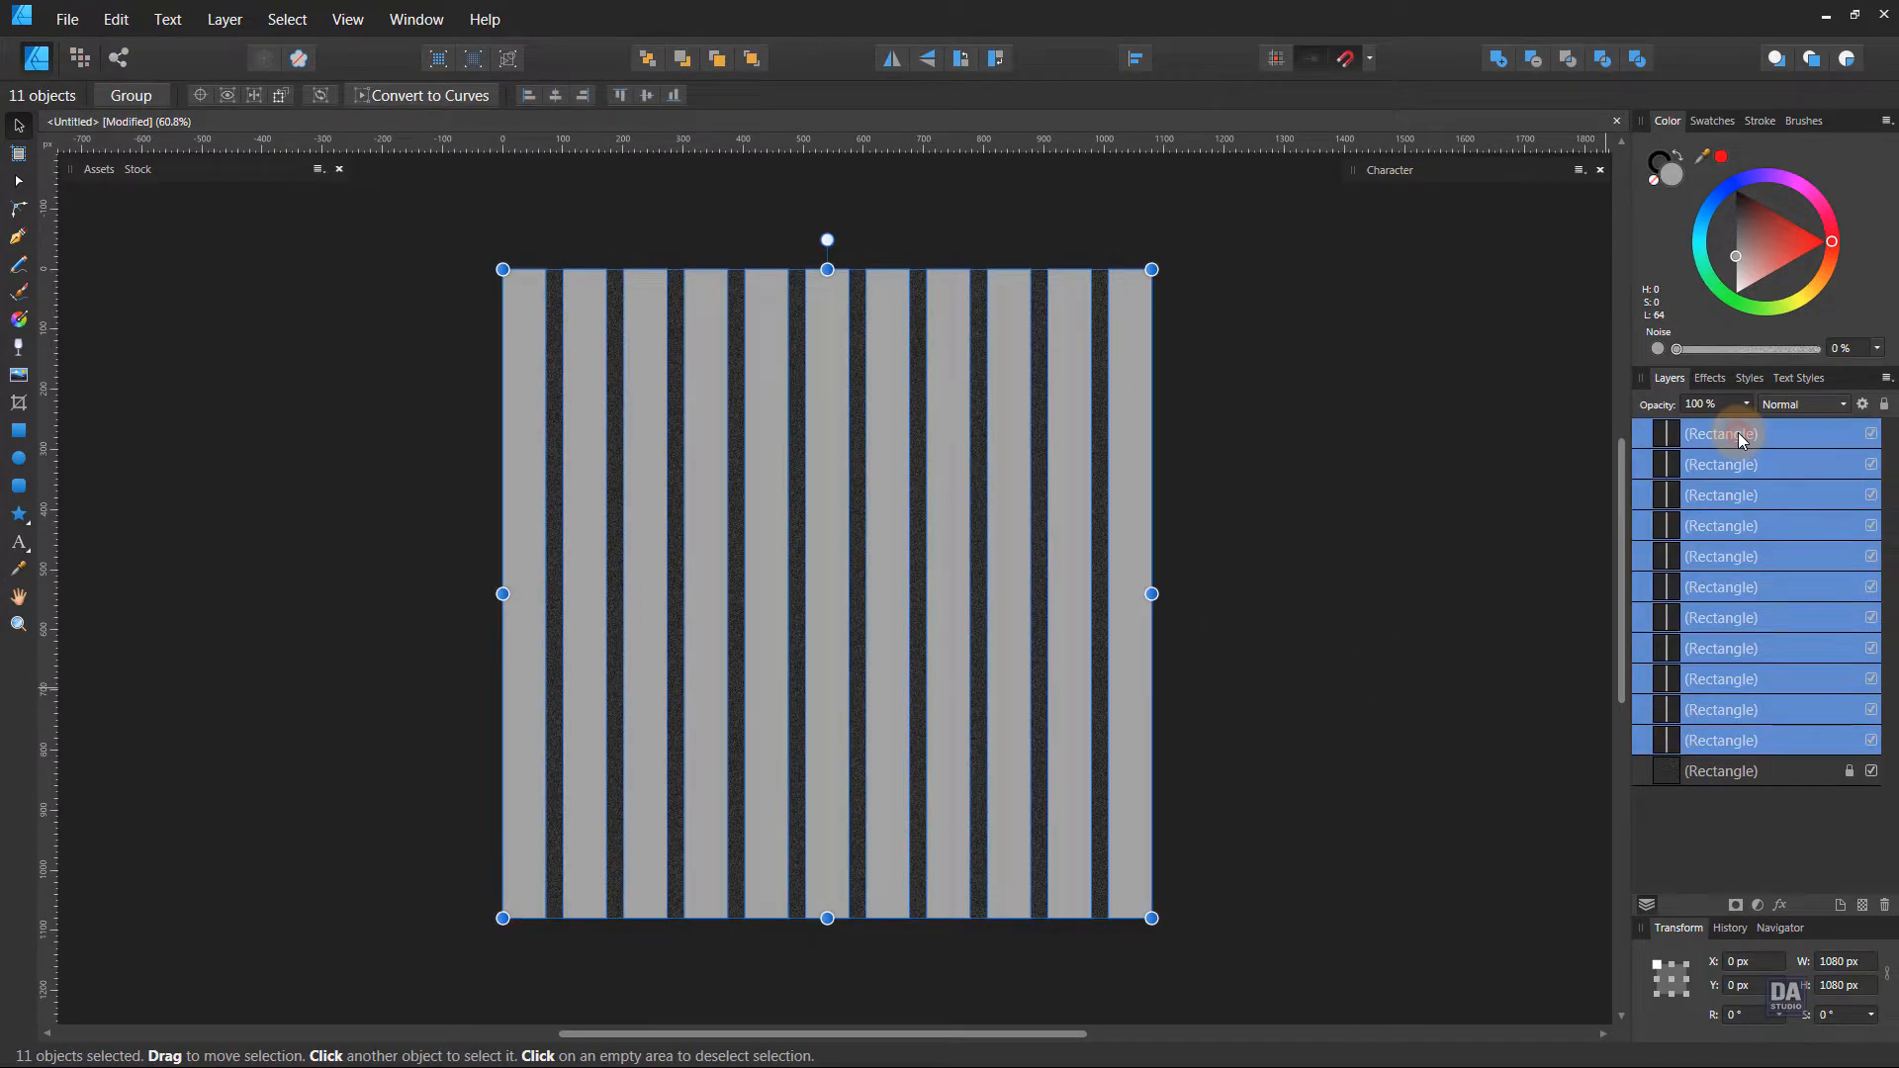
pyautogui.click(1499, 75)
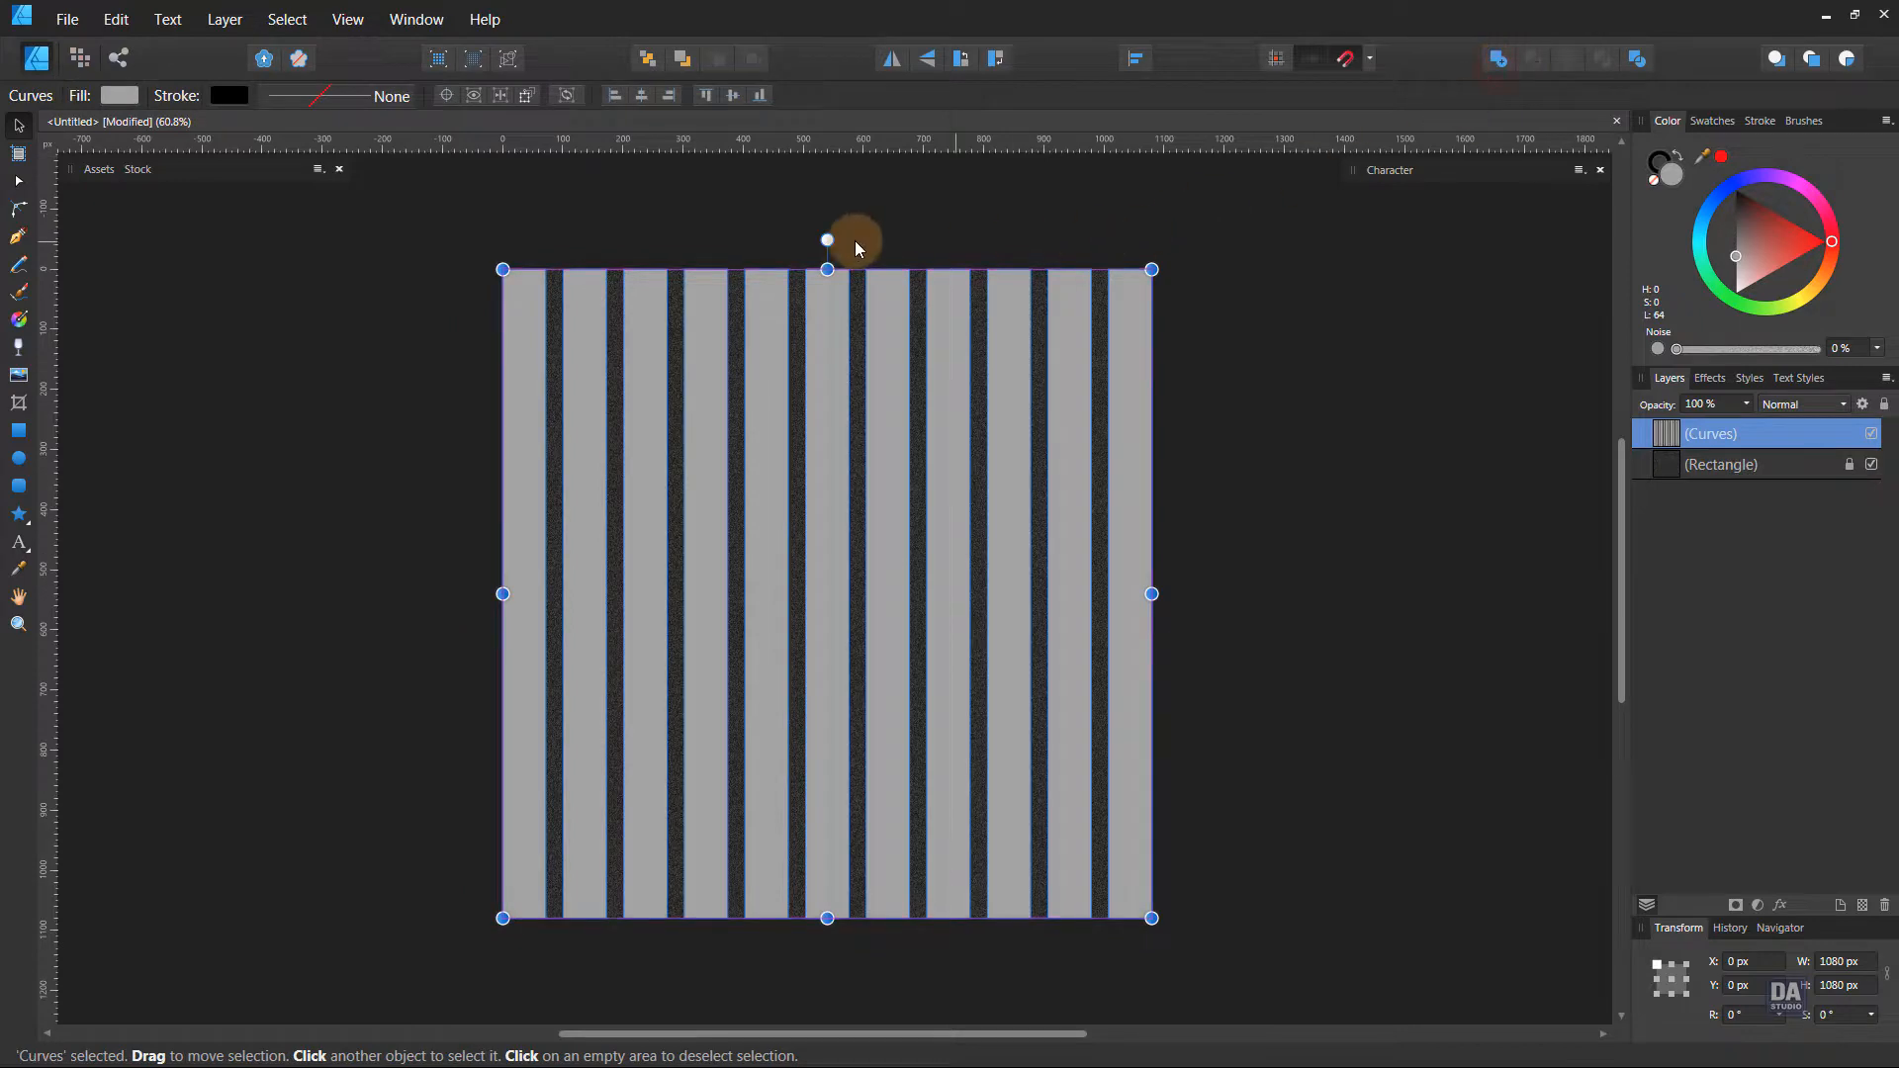
# Rotate the merged stripes to -45° and enlarge them to about 1527 × 1527 px to cover the whole canvas.
pyautogui.moveTo(891, 246); pyautogui.dragTo(1151, 269)
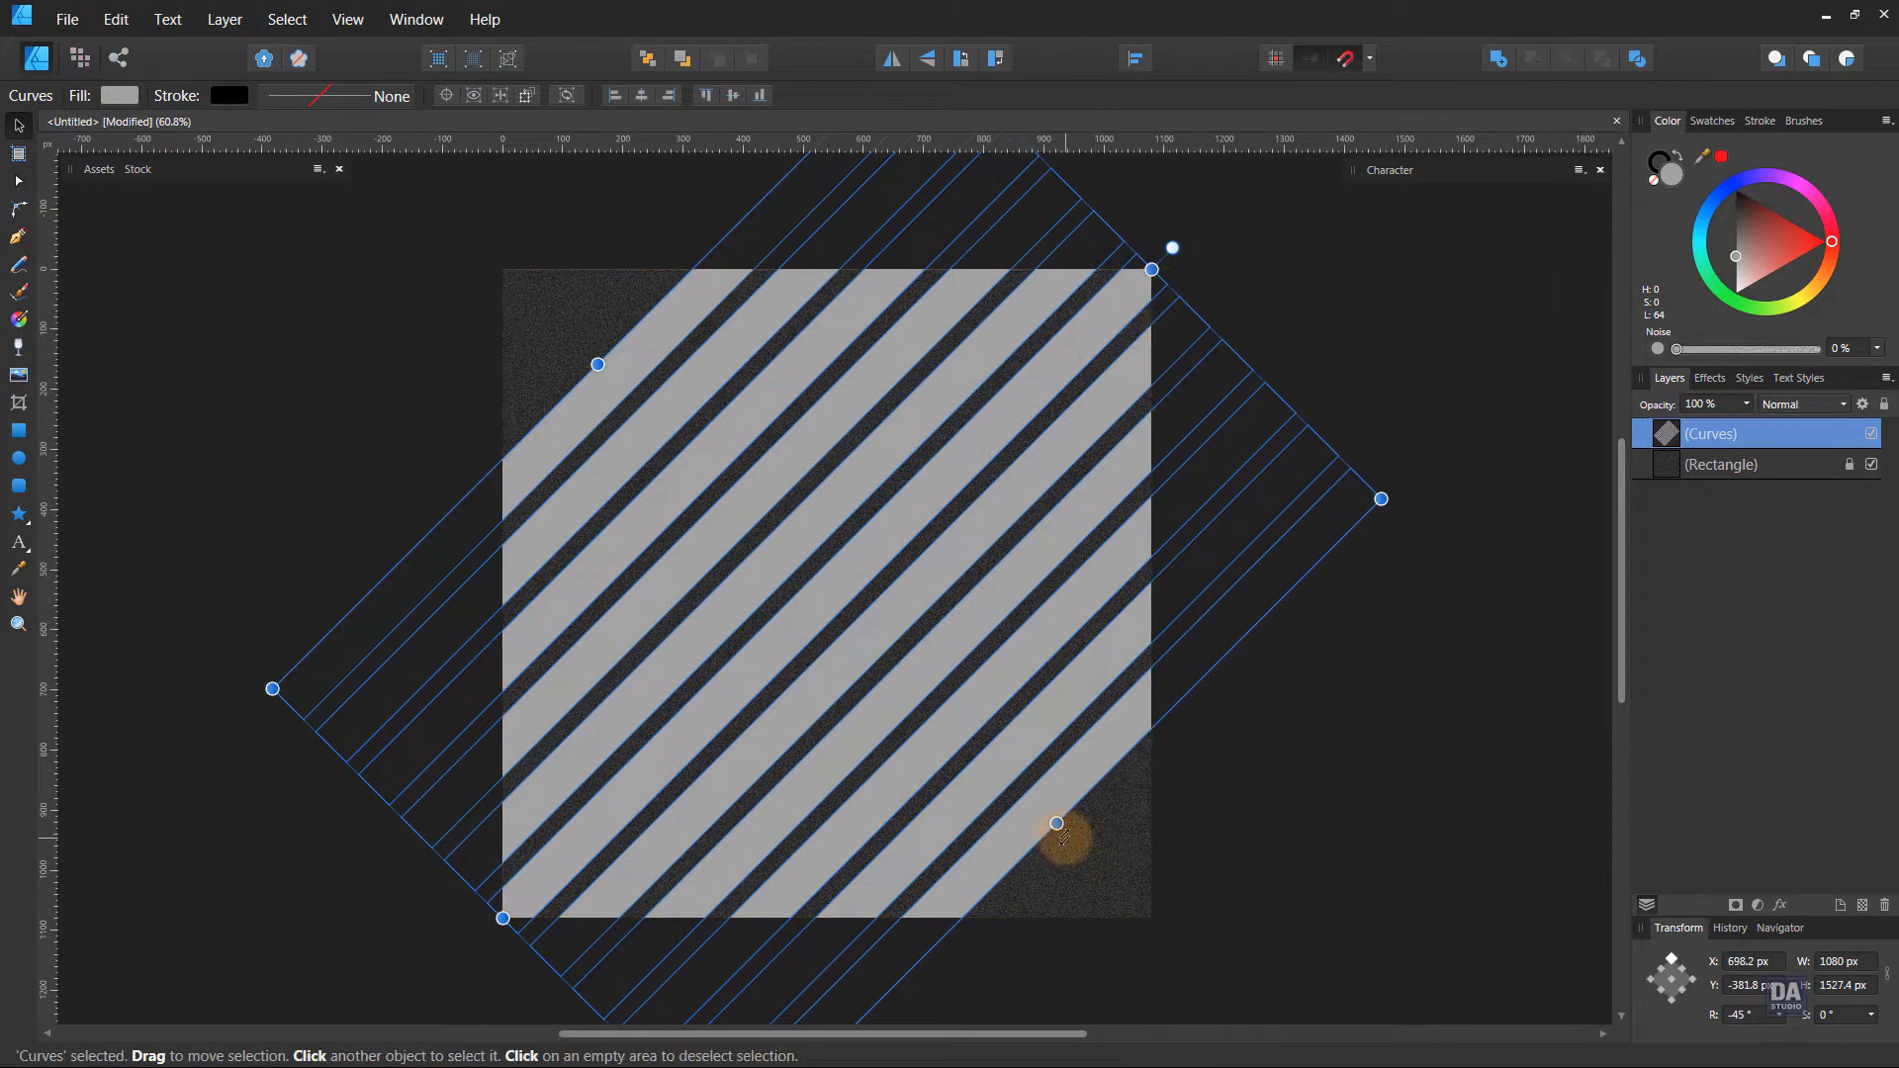
pyautogui.moveTo(1059, 825); pyautogui.dragTo(1170, 898)
pyautogui.click(1330, 880)
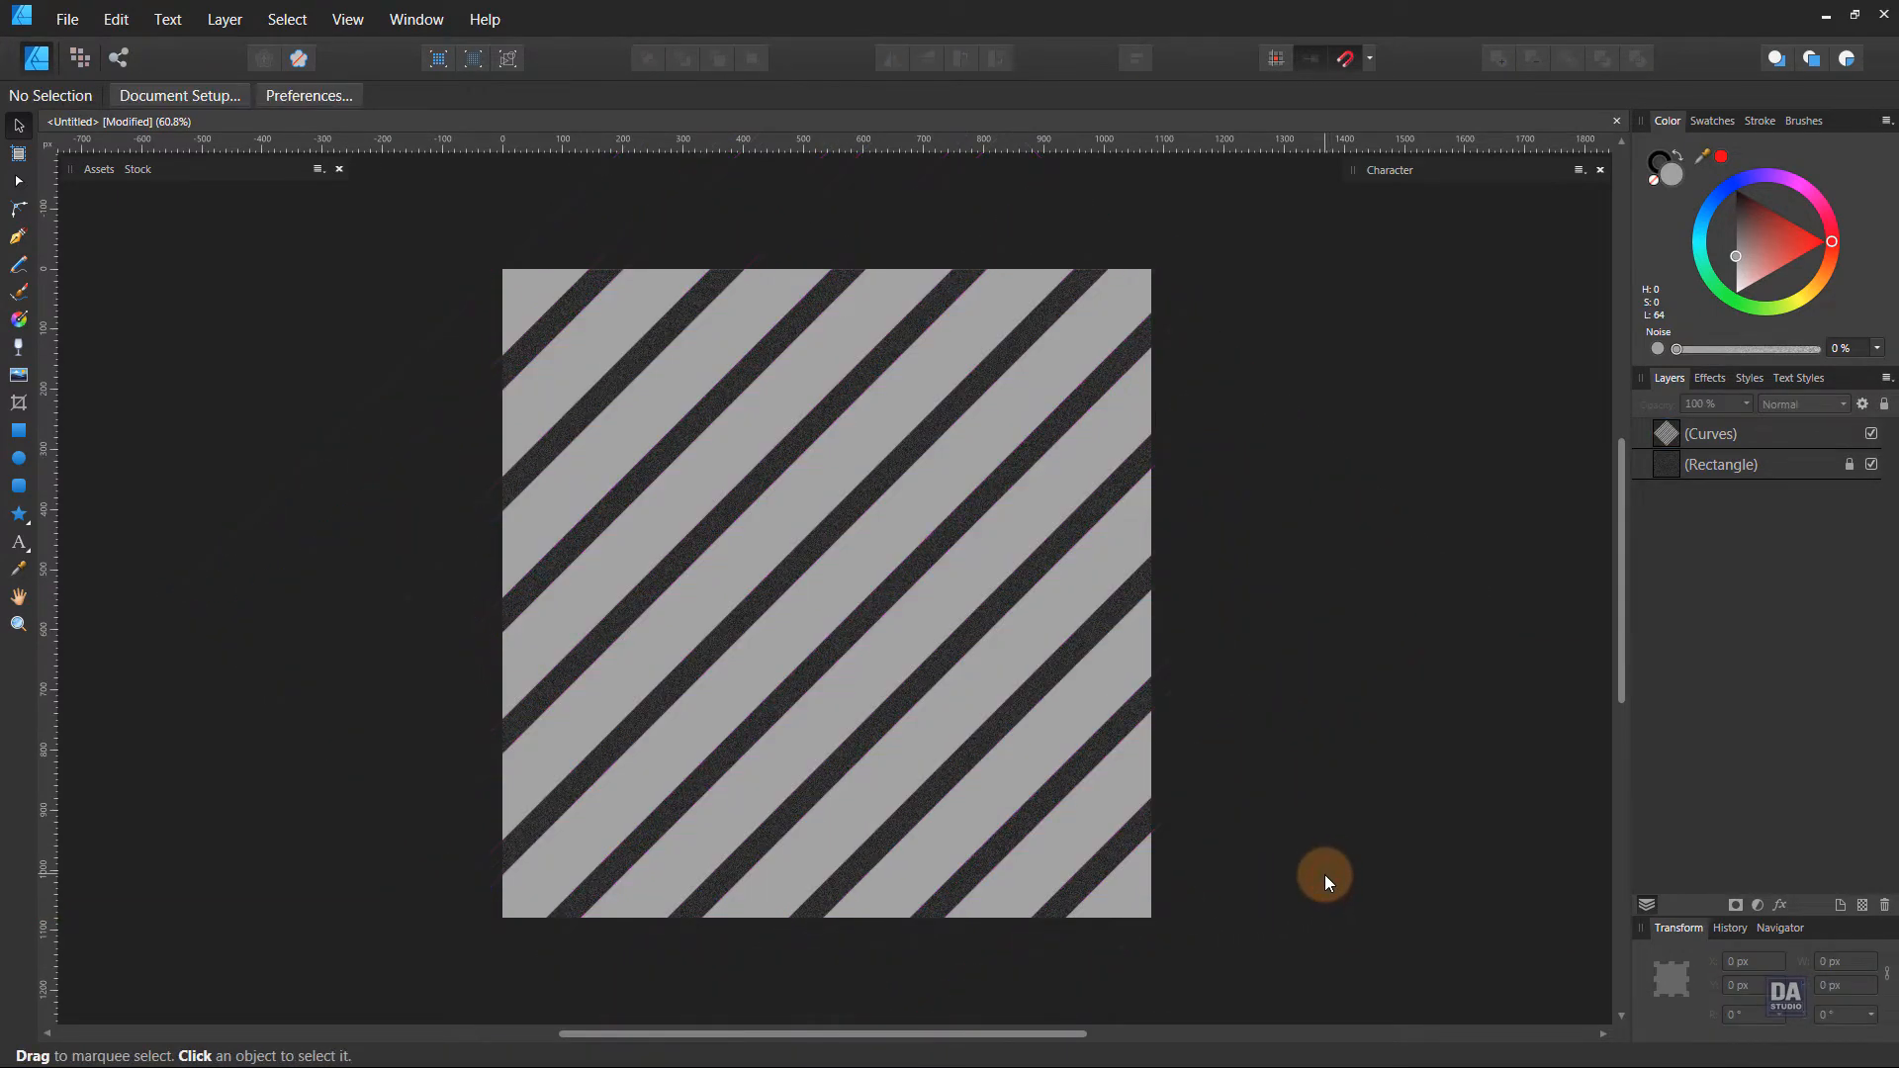
# Draw a straight Pen line about 144 px wide and high along the diagonal edge of the canvas's upper-left corner stripe.
pyautogui.moveTo(677, 529); pyautogui.dragTo(689, 516)
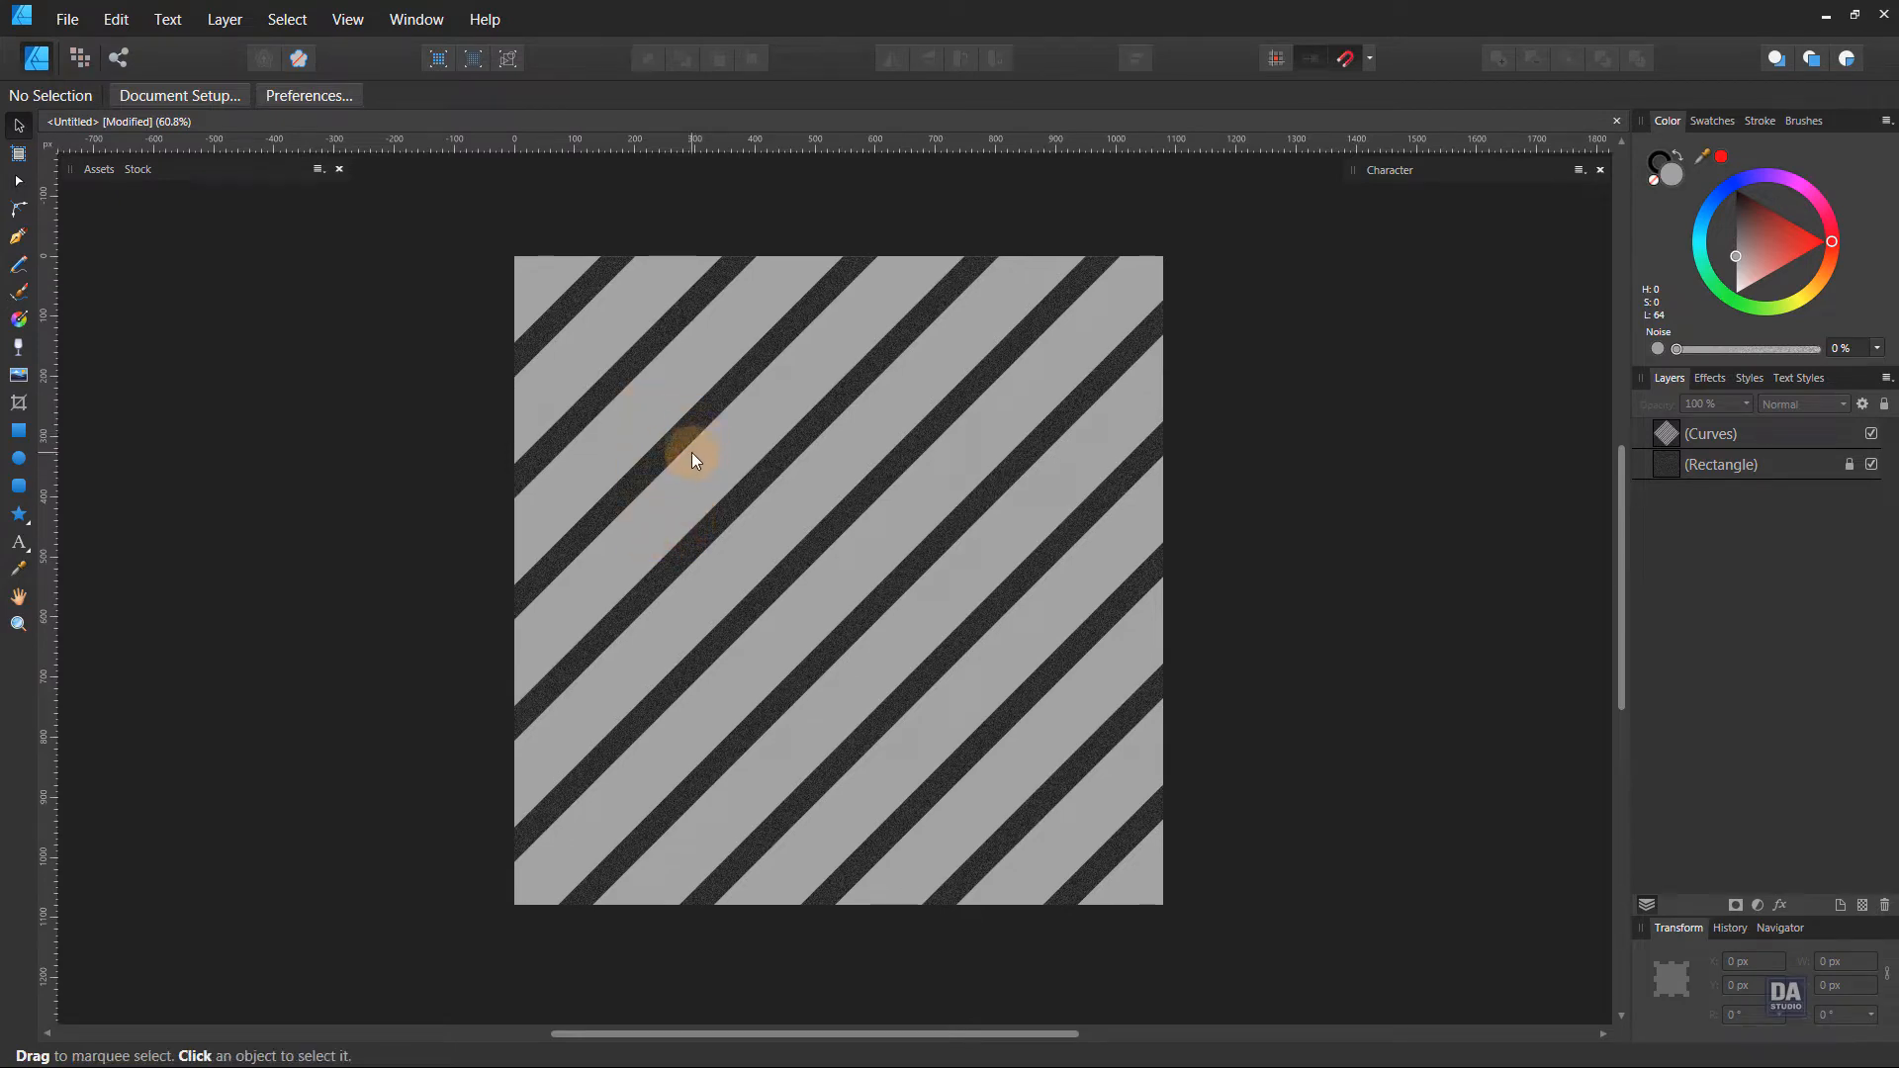
pyautogui.click(22, 240)
pyautogui.hotkey('ctrl', 'space')
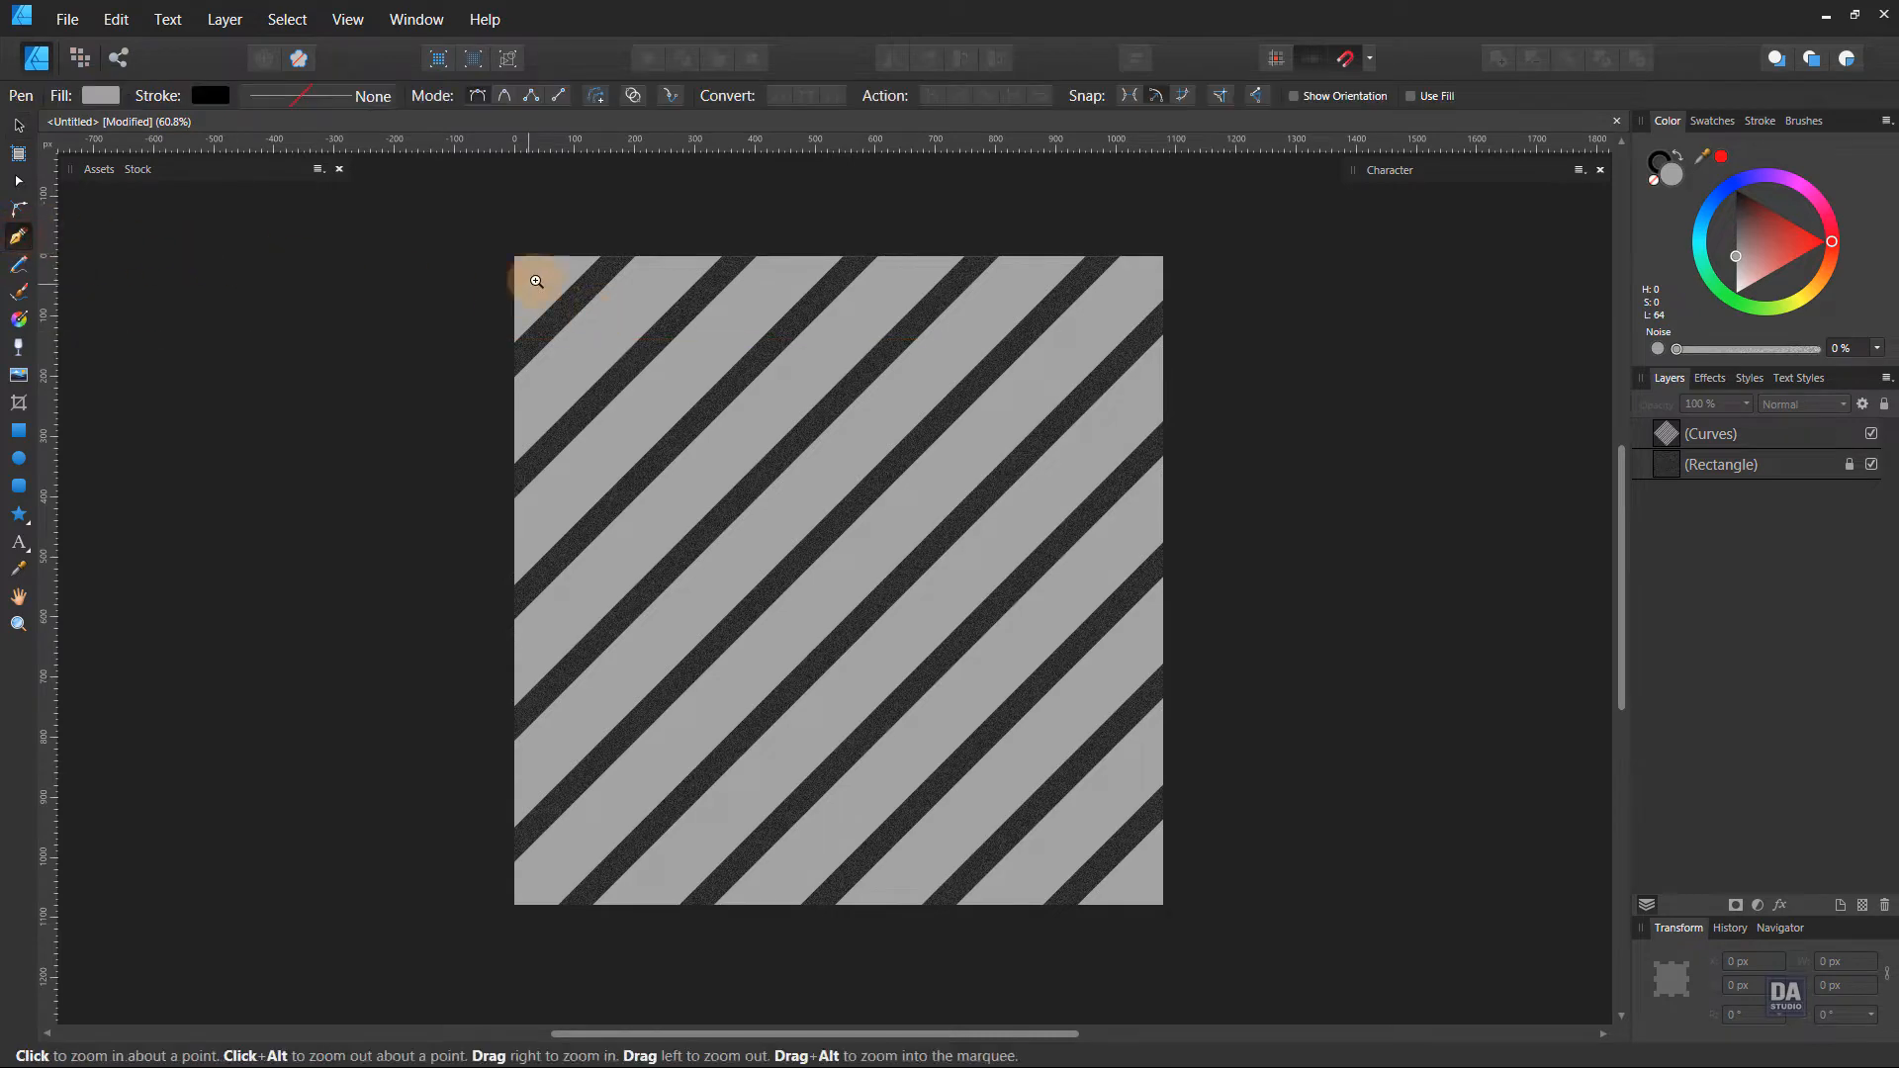
pyautogui.moveTo(532, 282); pyautogui.dragTo(902, 336)
pyautogui.moveTo(664, 293); pyautogui.dragTo(631, 385)
pyautogui.click(680, 311)
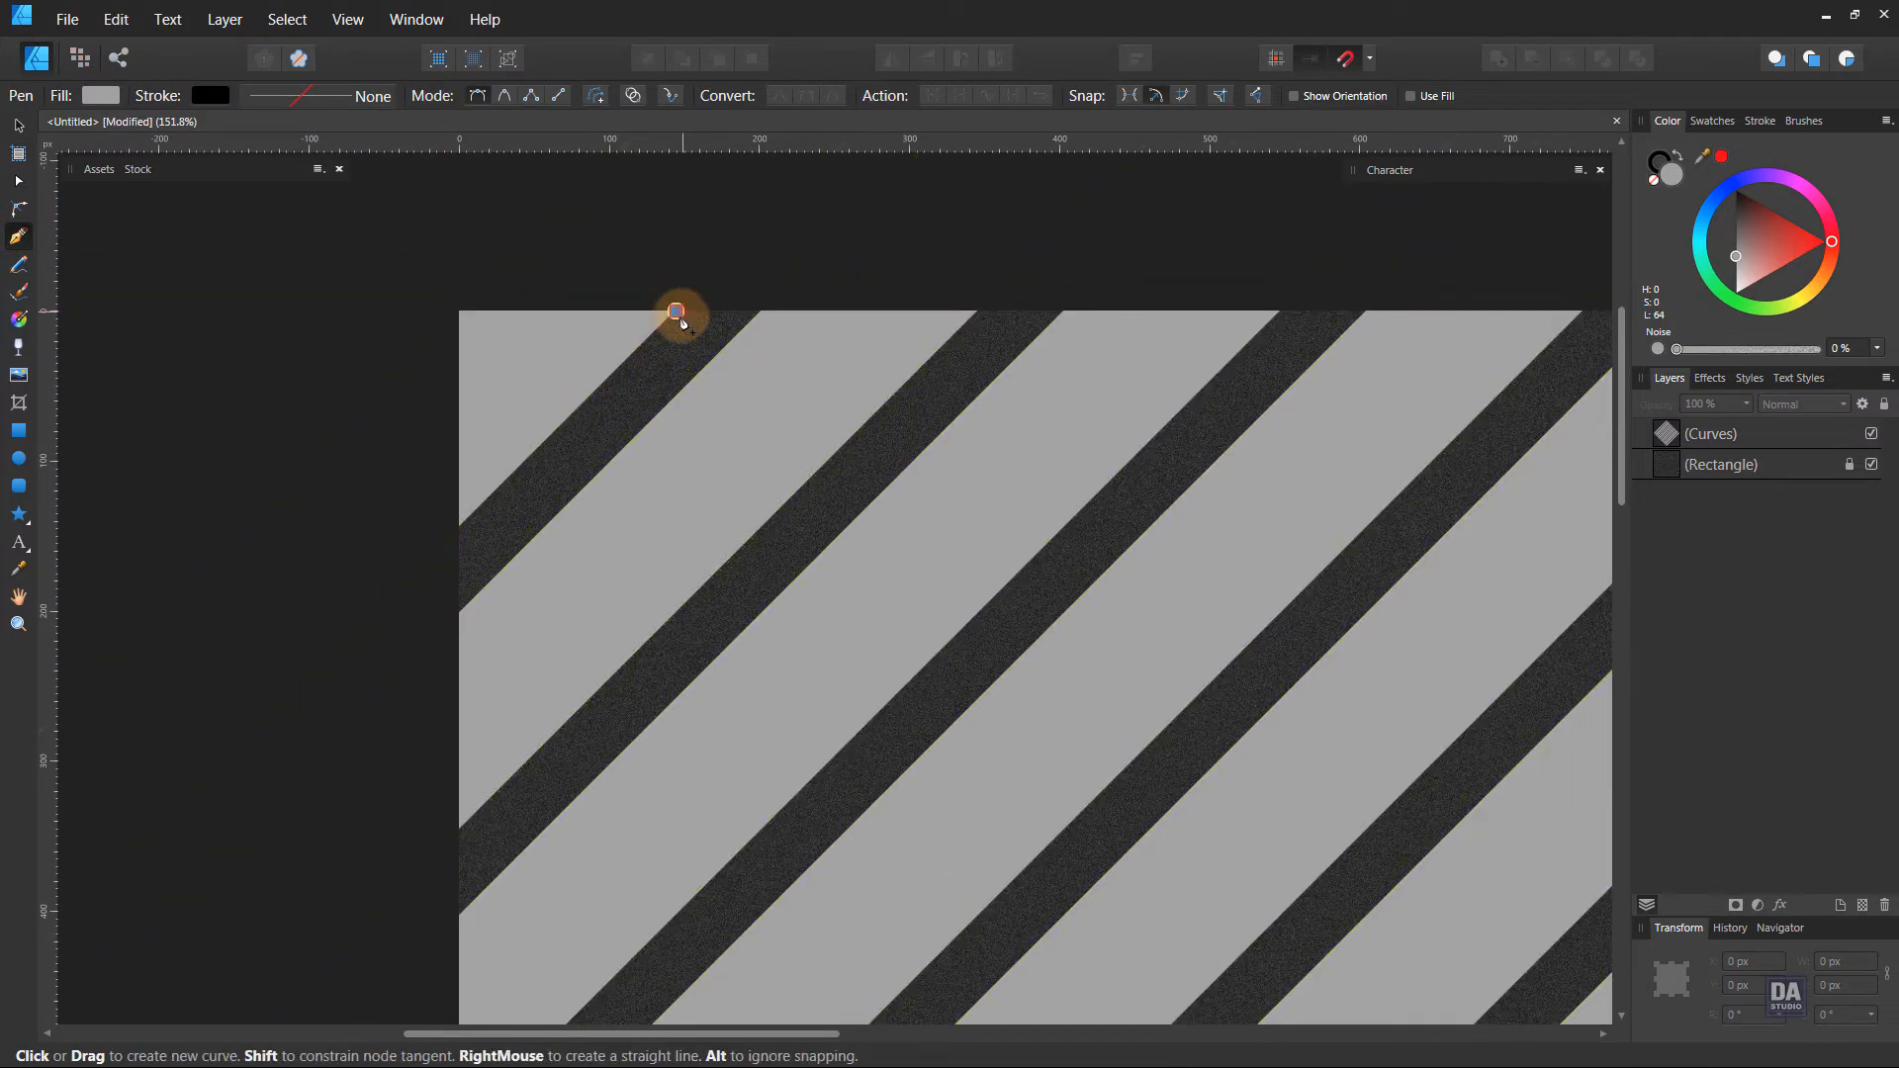
pyautogui.click(459, 529)
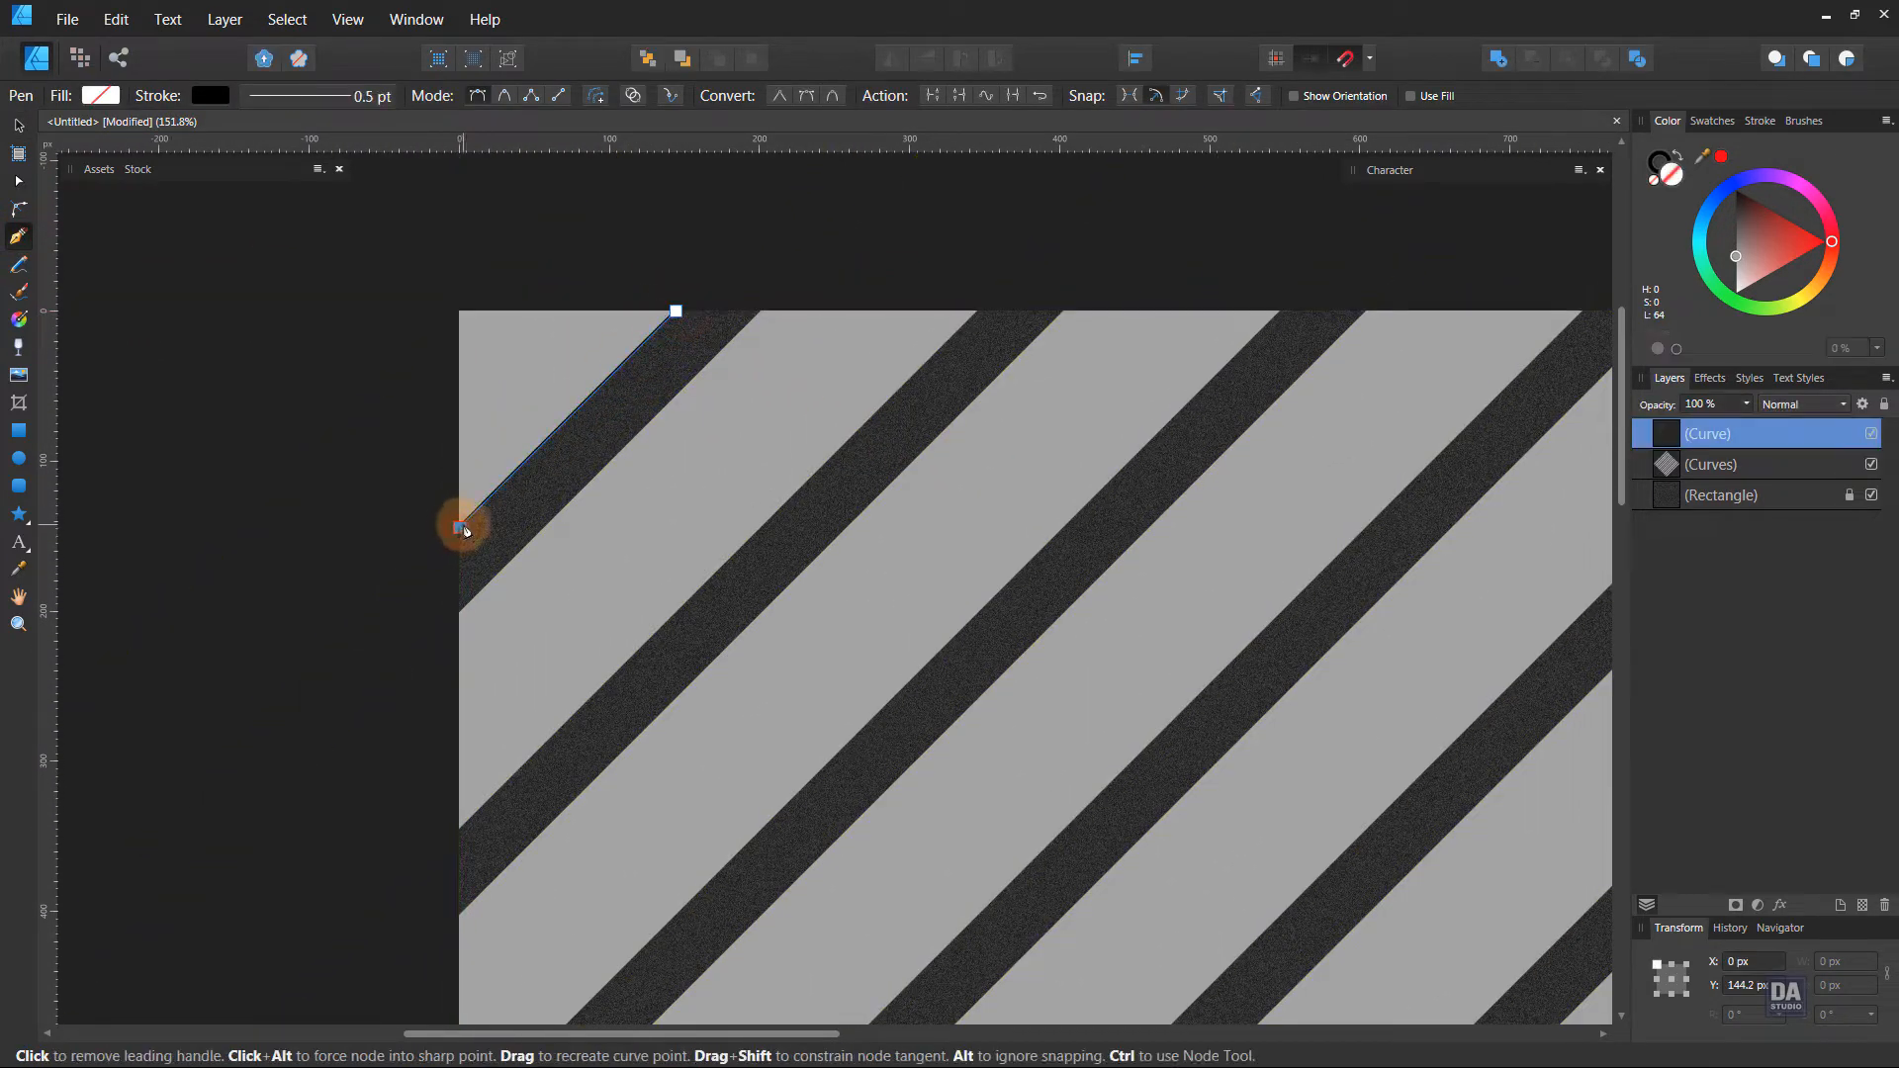
# Give the line a 2 pt stroke that scales with the object and a pressure profile tapering to zero at both ends.
pyautogui.click(1657, 174)
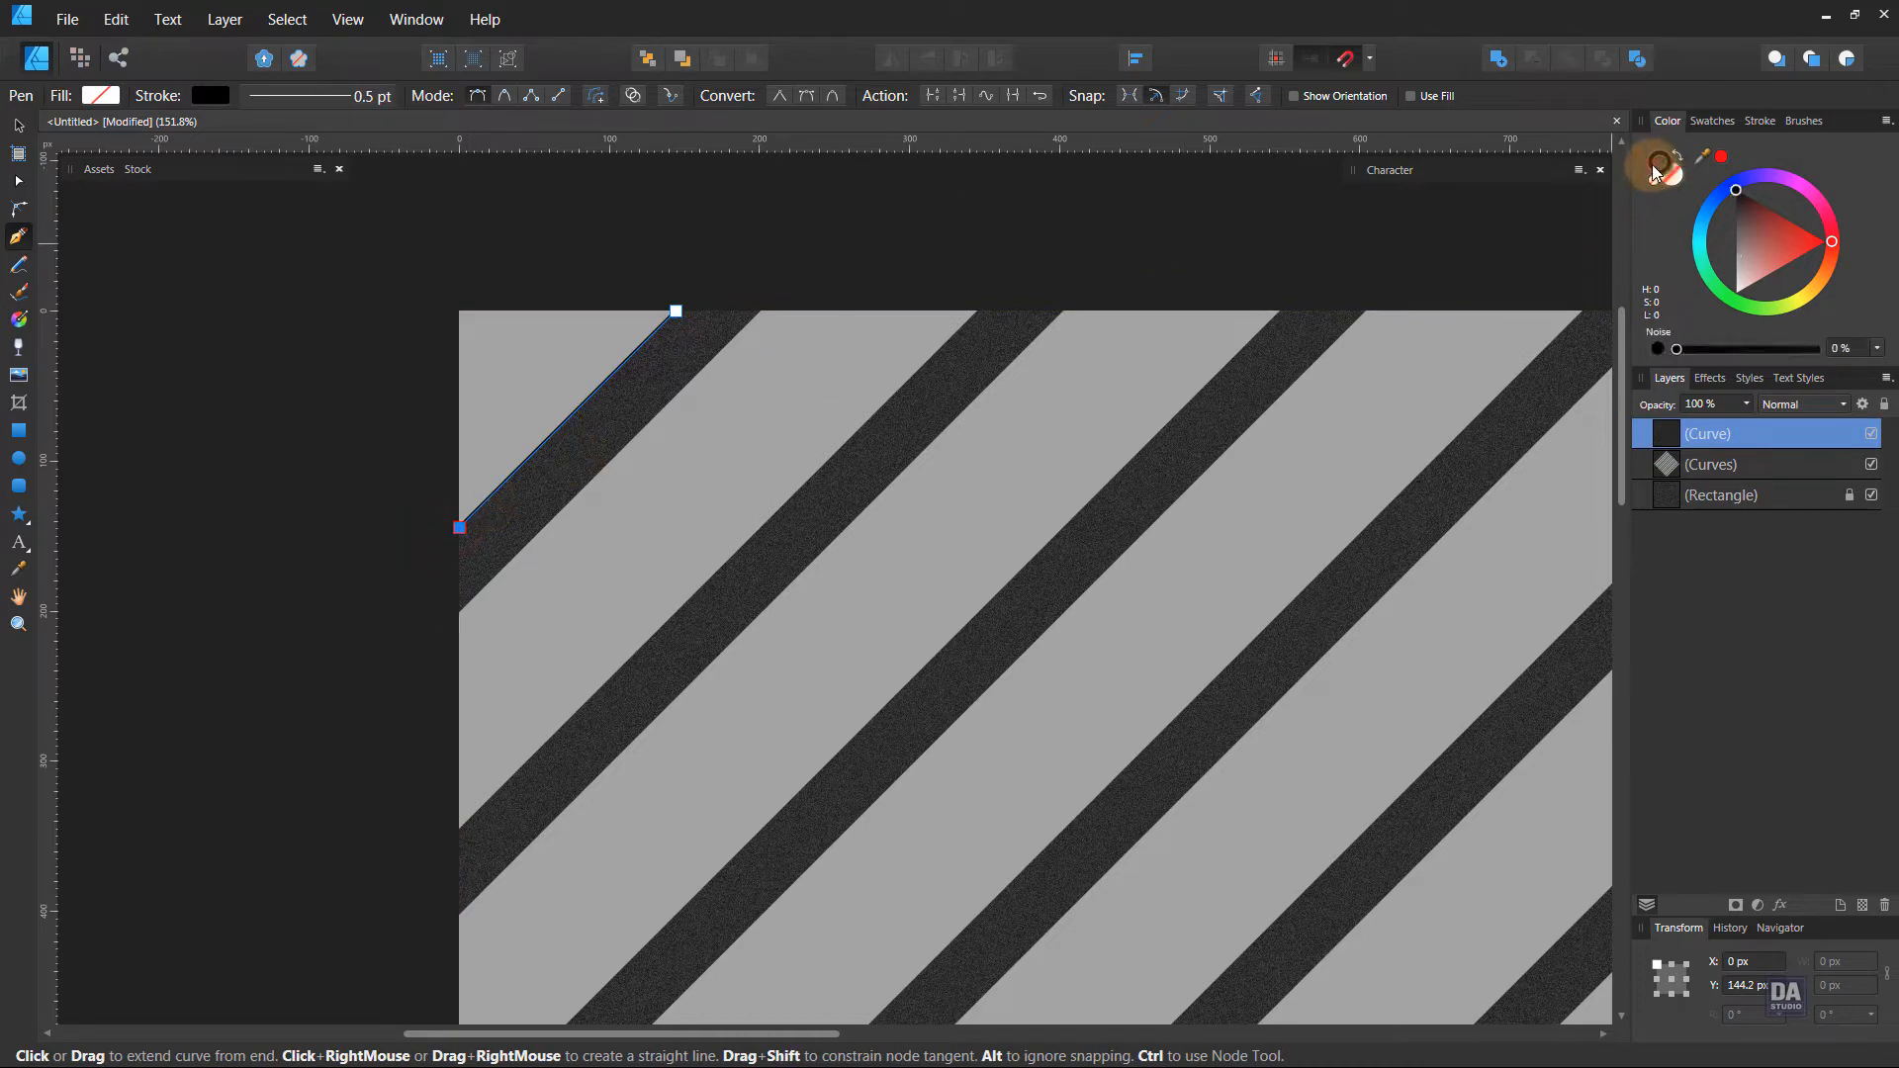
pyautogui.click(1758, 121)
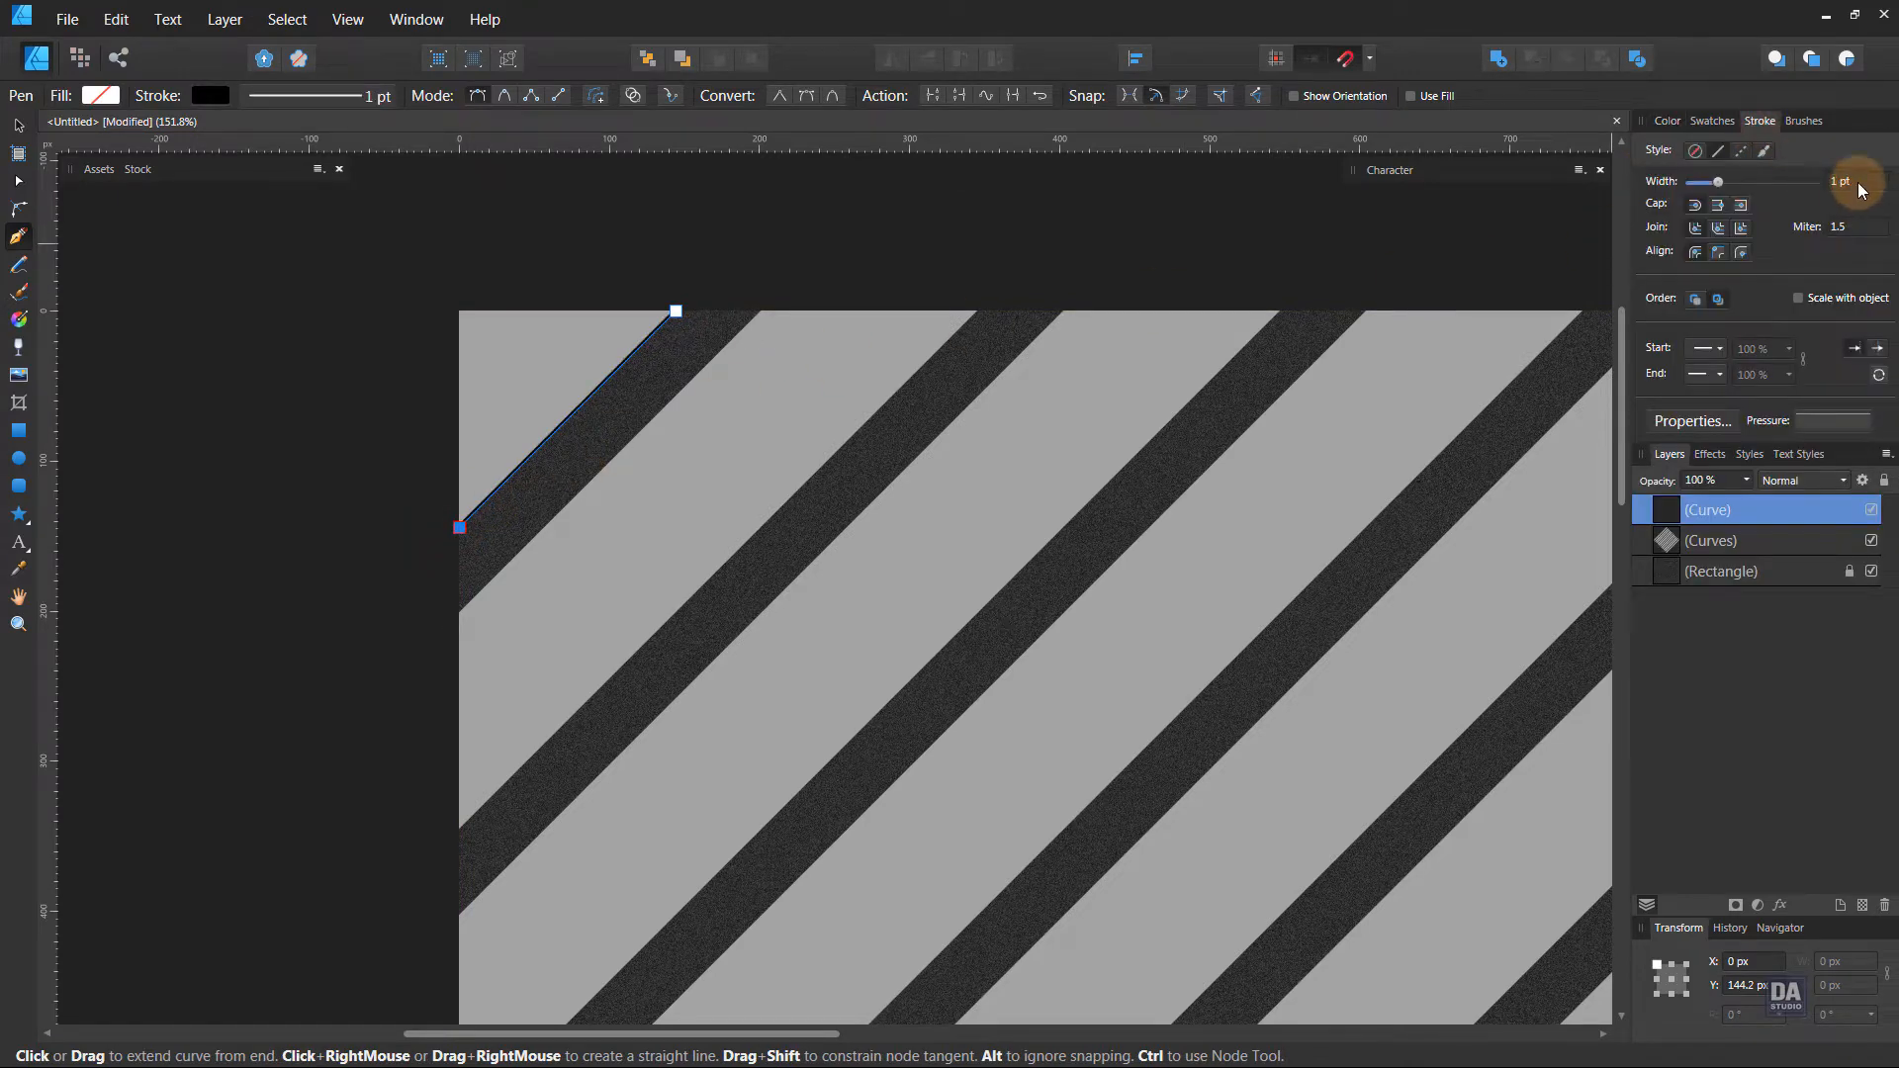
pyautogui.scroll(1, 1860, 190)
pyautogui.click(1842, 299)
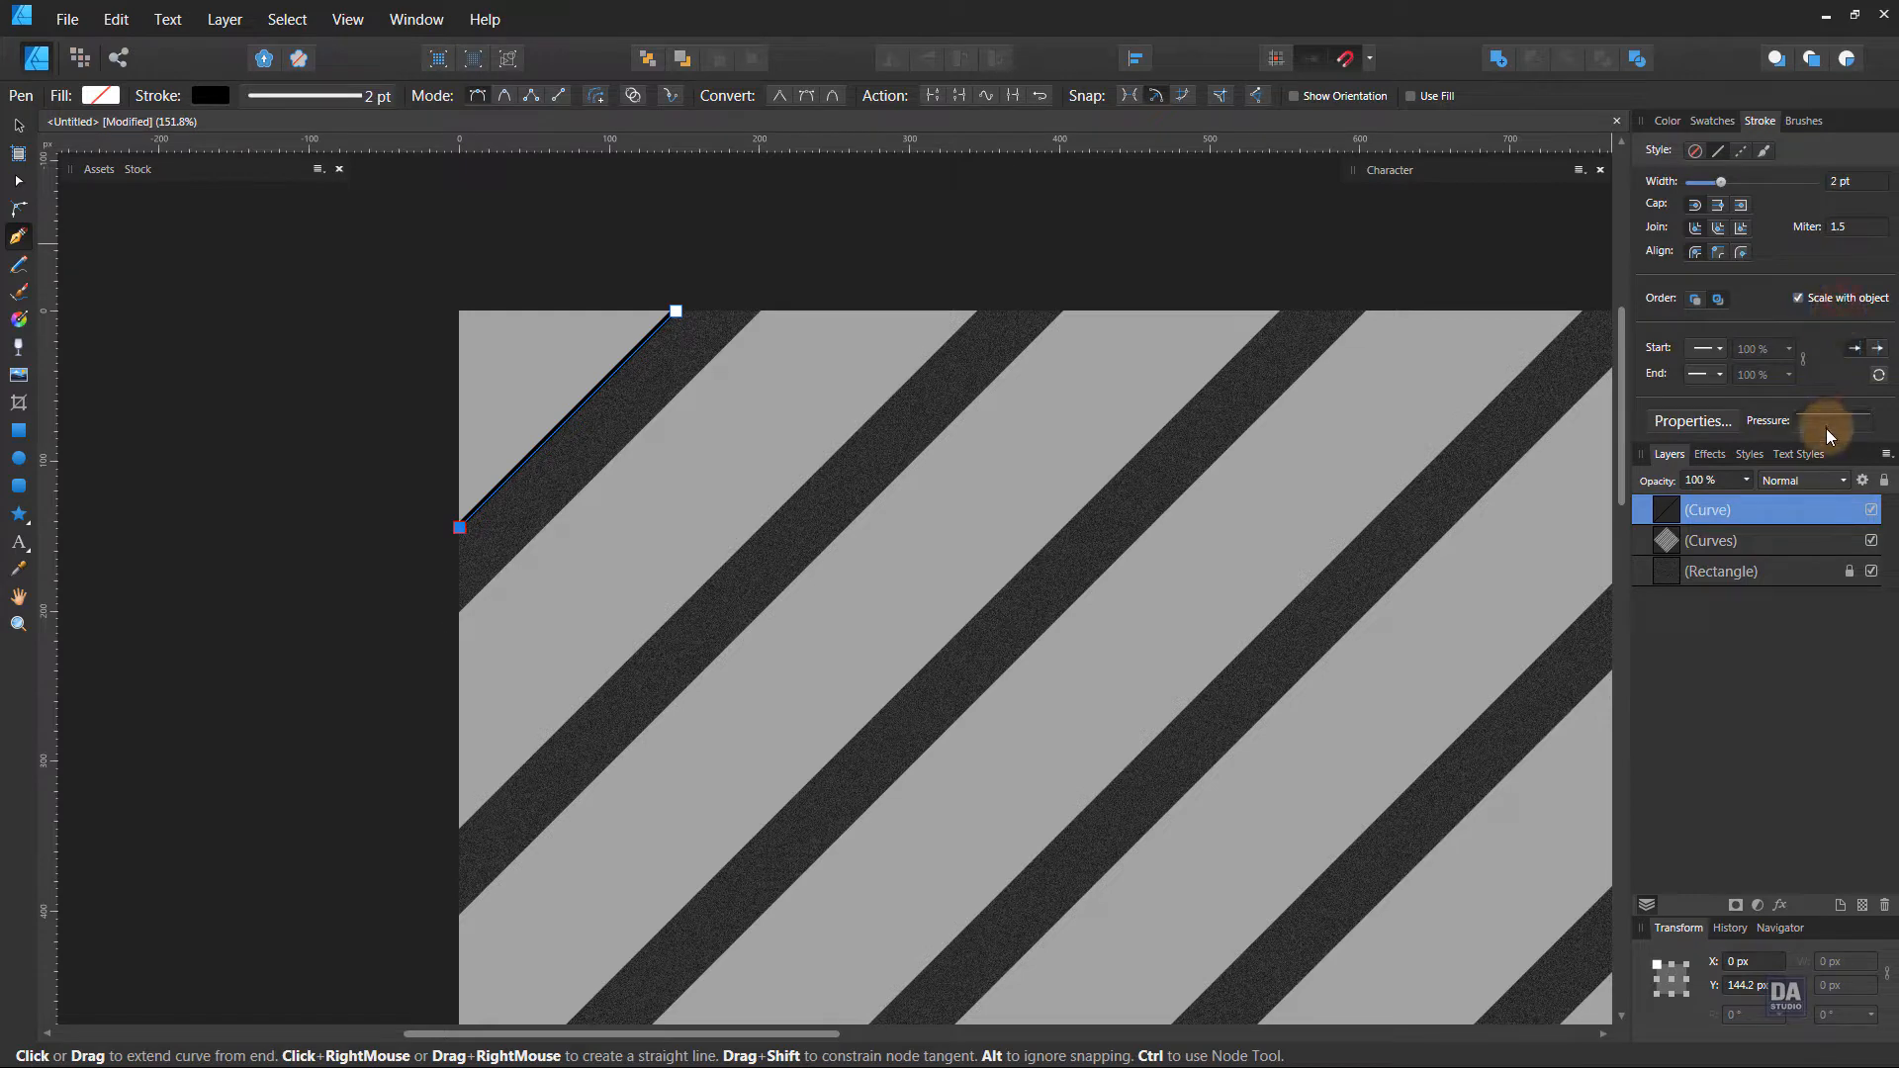
pyautogui.click(1828, 423)
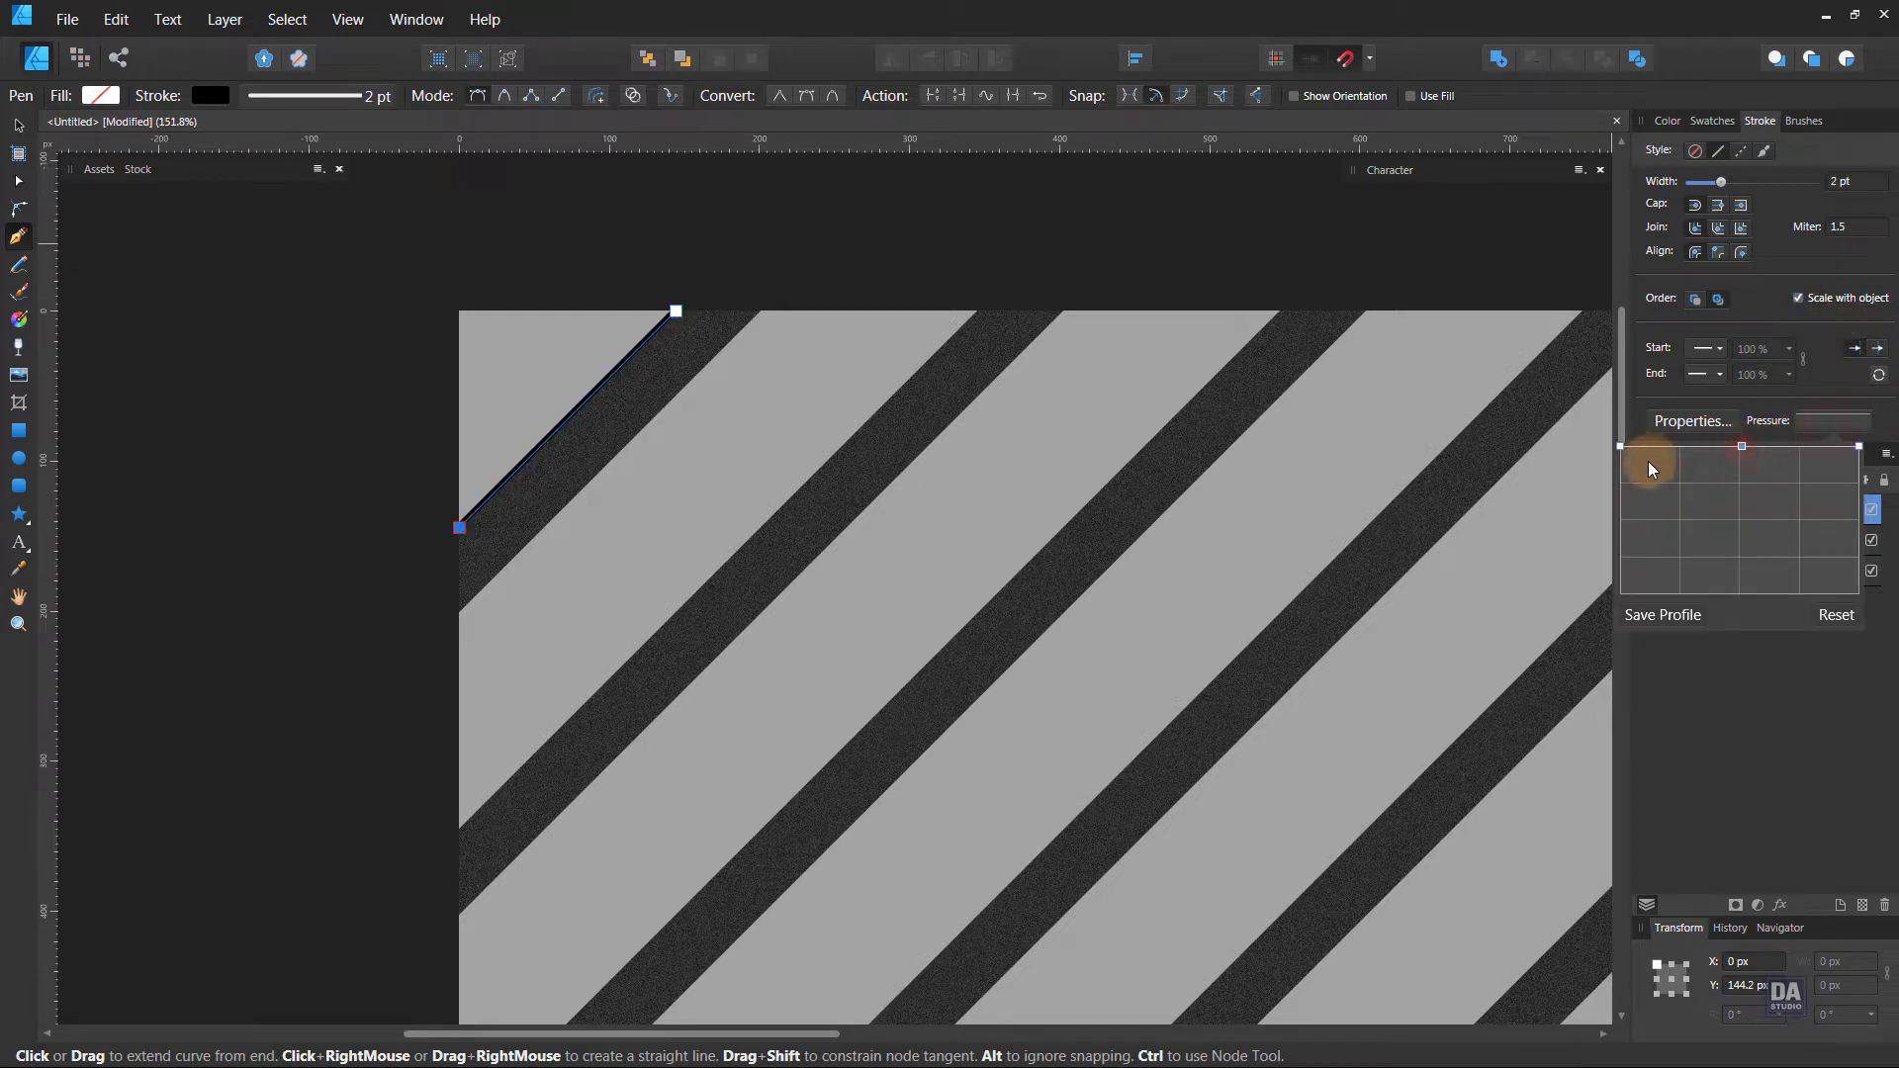
pyautogui.moveTo(1624, 449); pyautogui.dragTo(1617, 643)
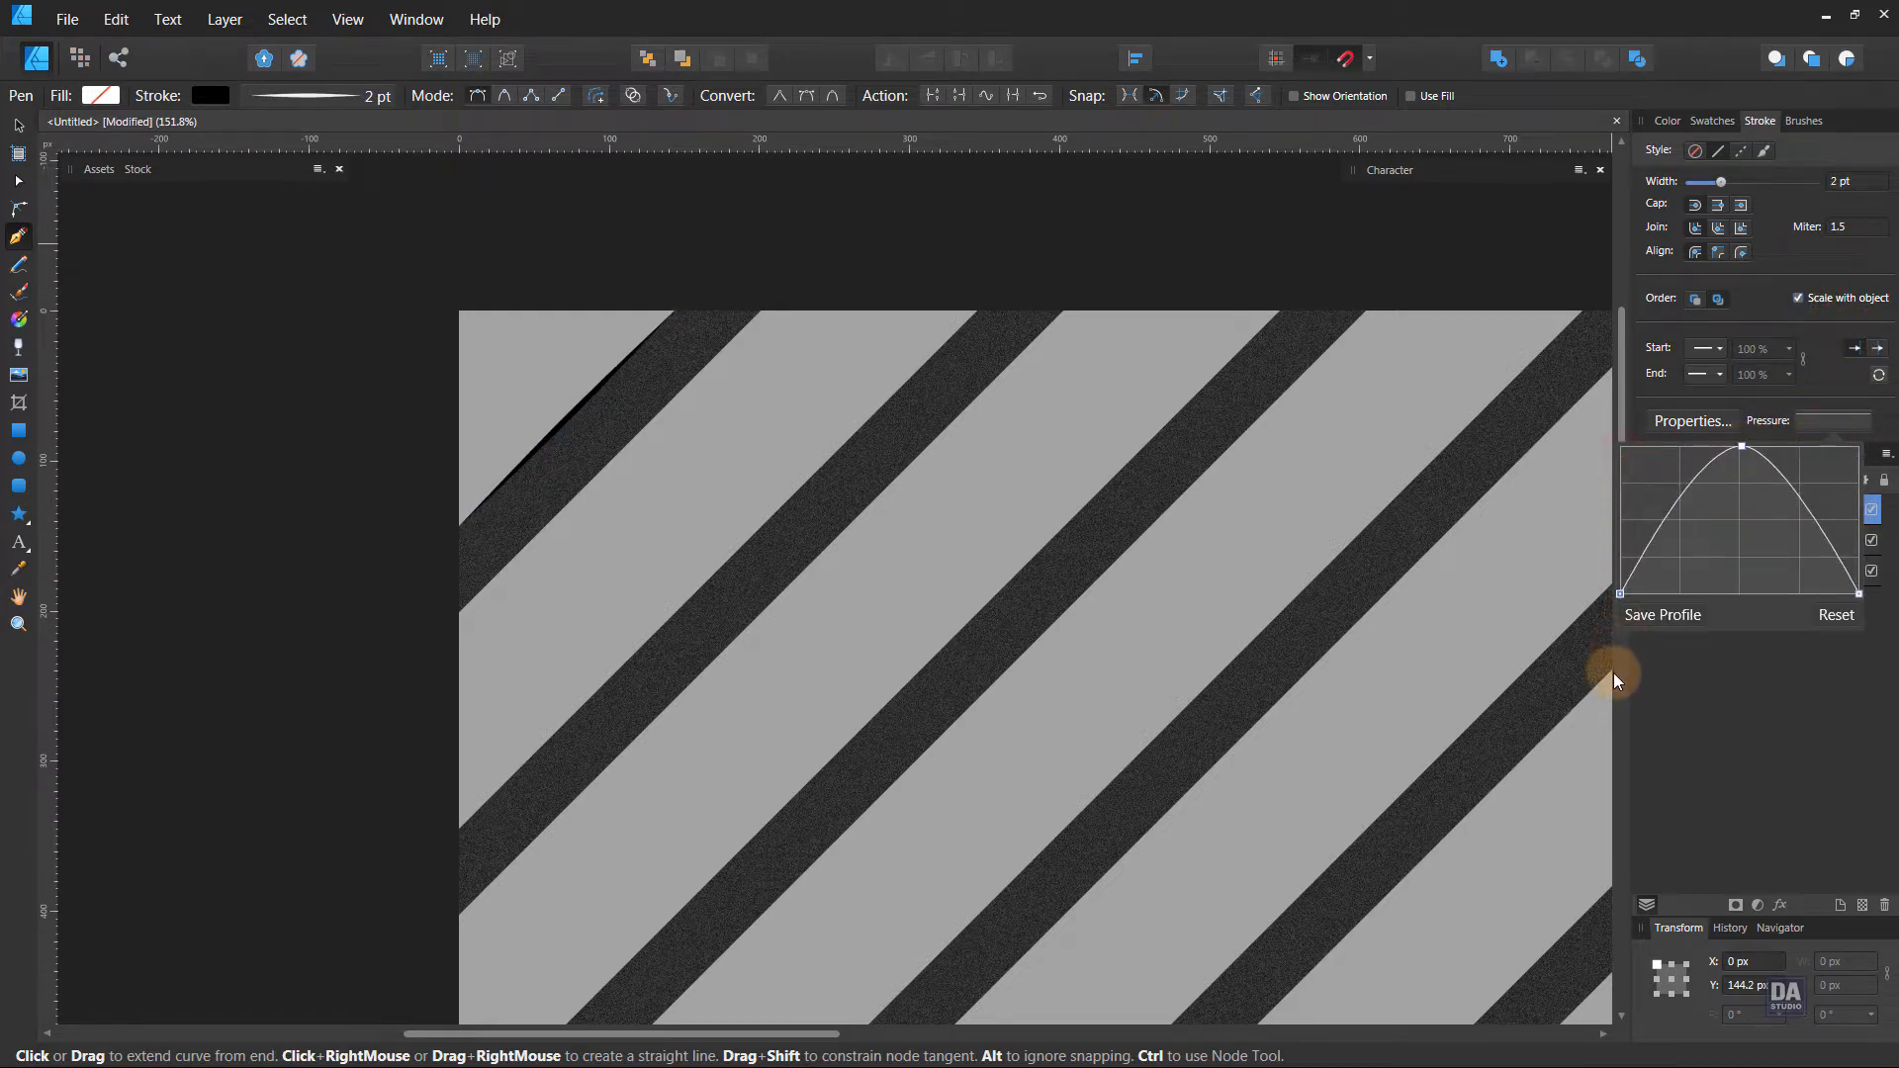
# Apply the white-to-transparent gradient swatch to the line's stroke and change the gradient type to Elliptical.
pyautogui.click(1714, 122)
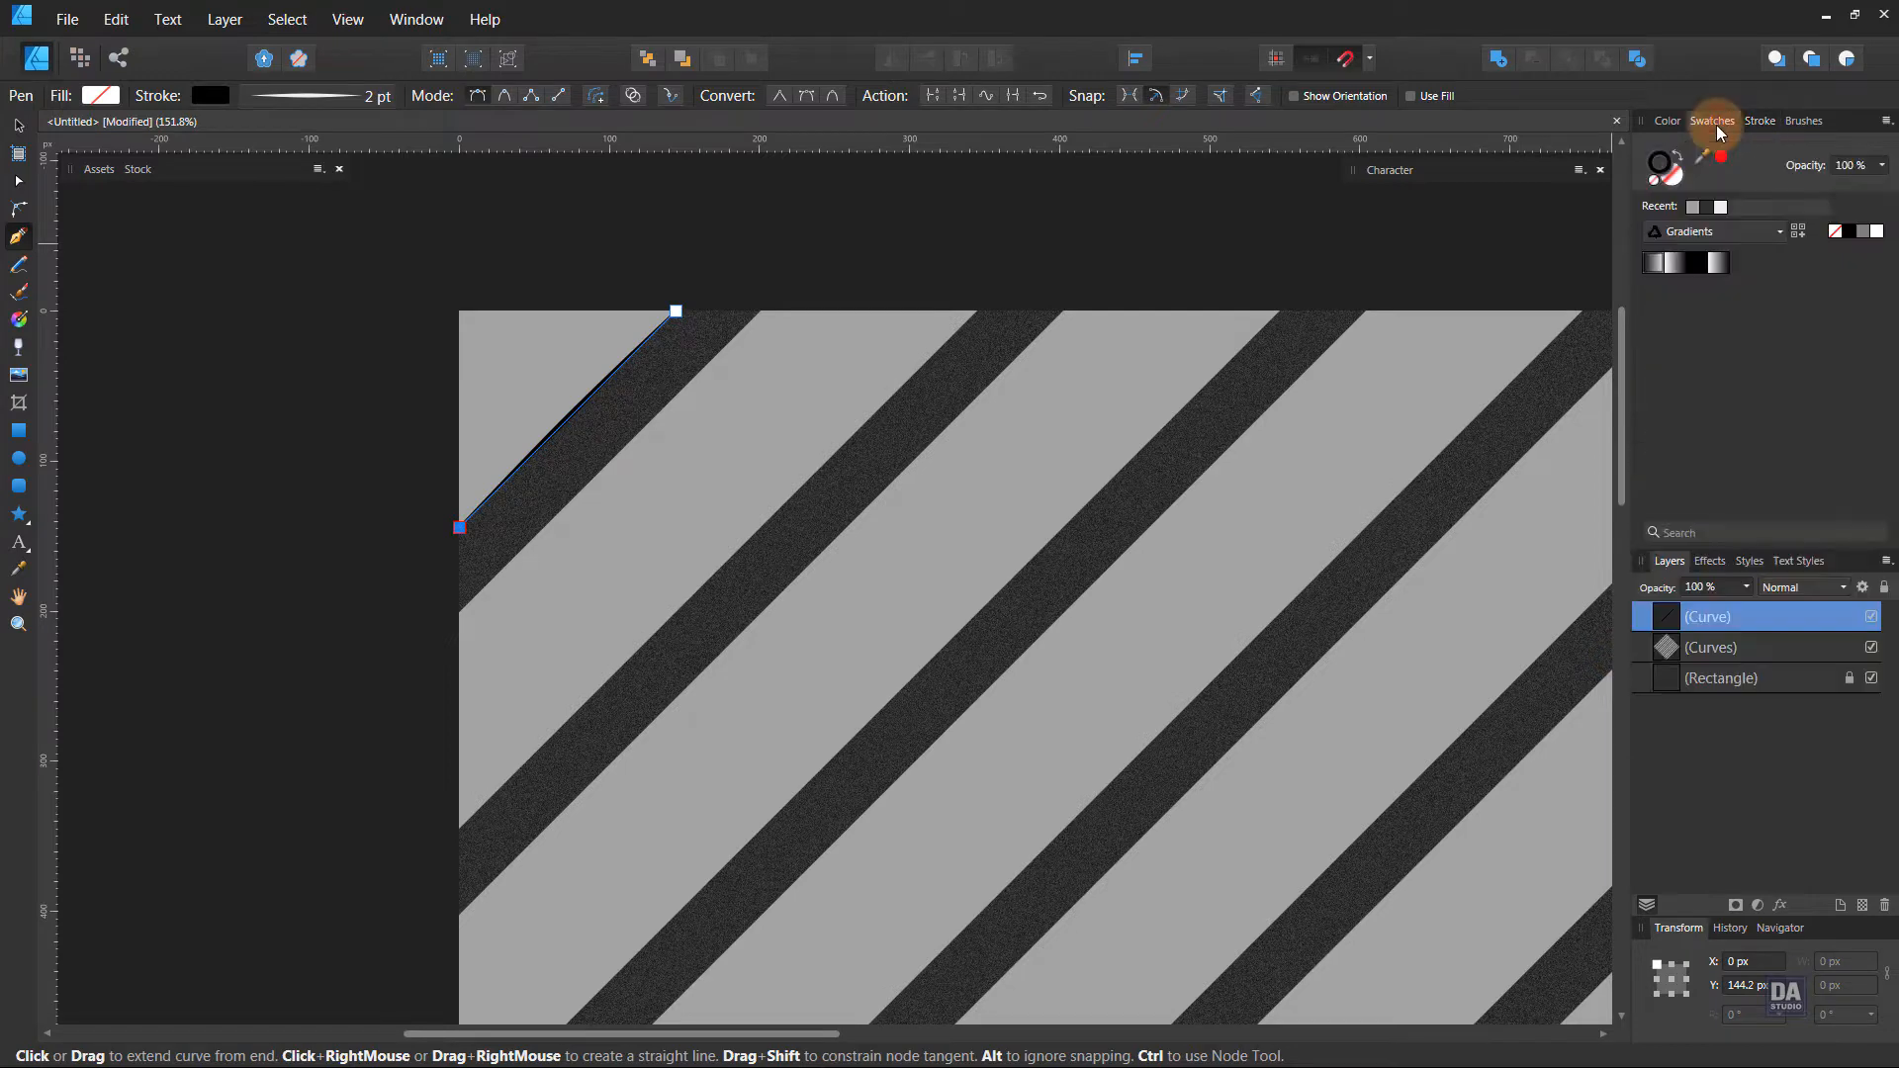
pyautogui.click(1725, 263)
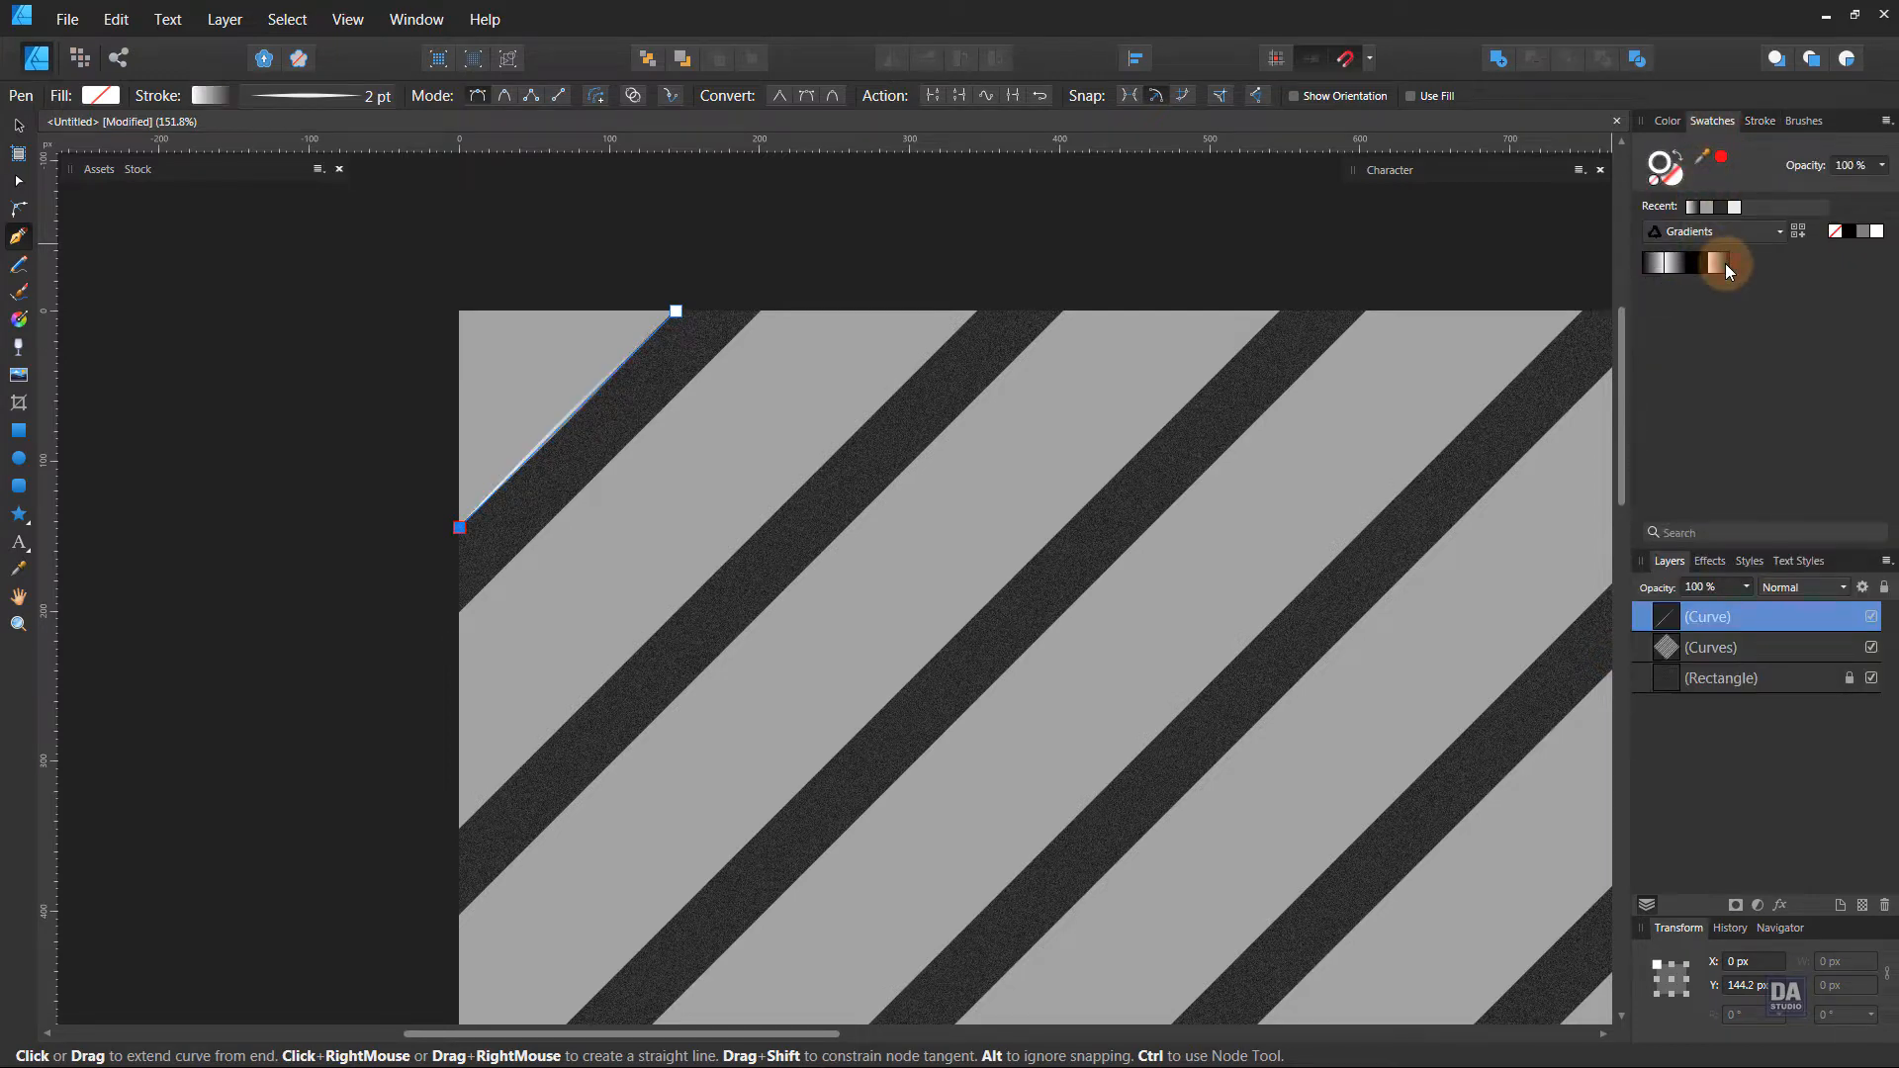
pyautogui.click(219, 106)
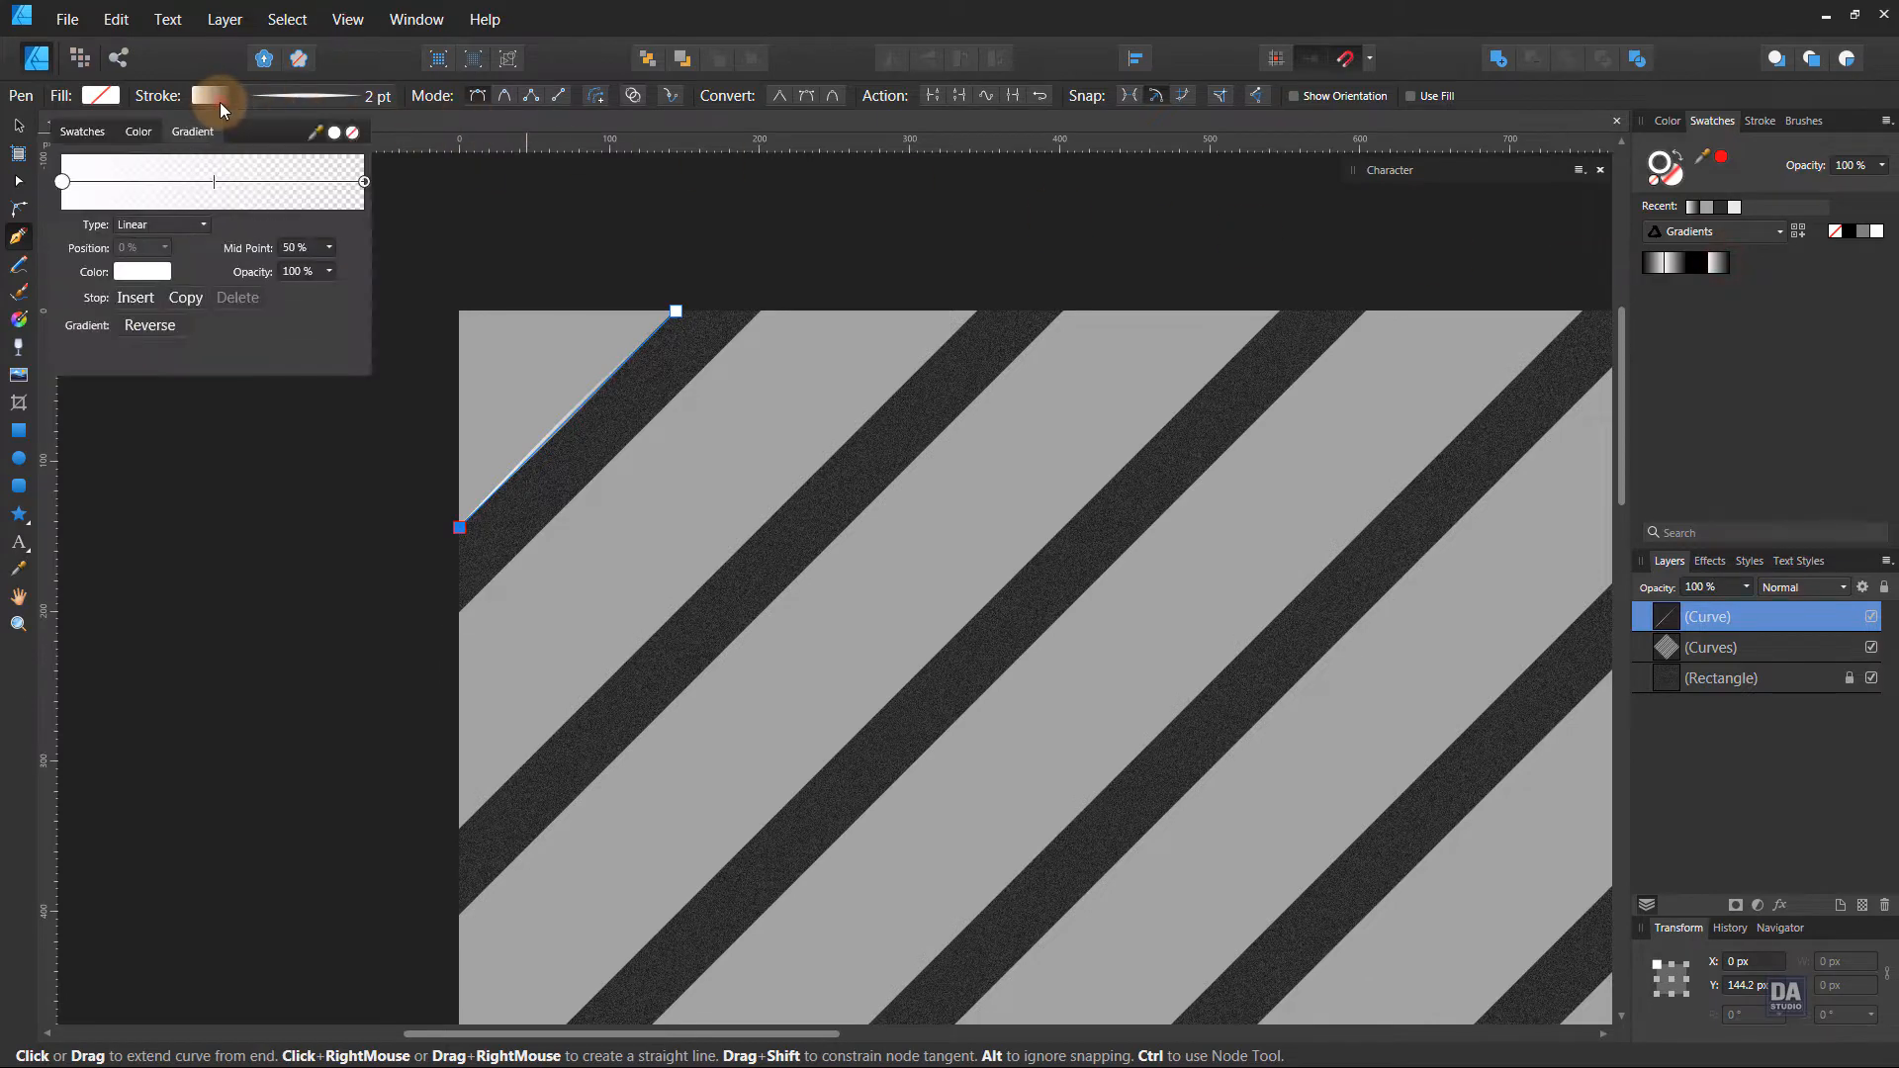
pyautogui.click(163, 269)
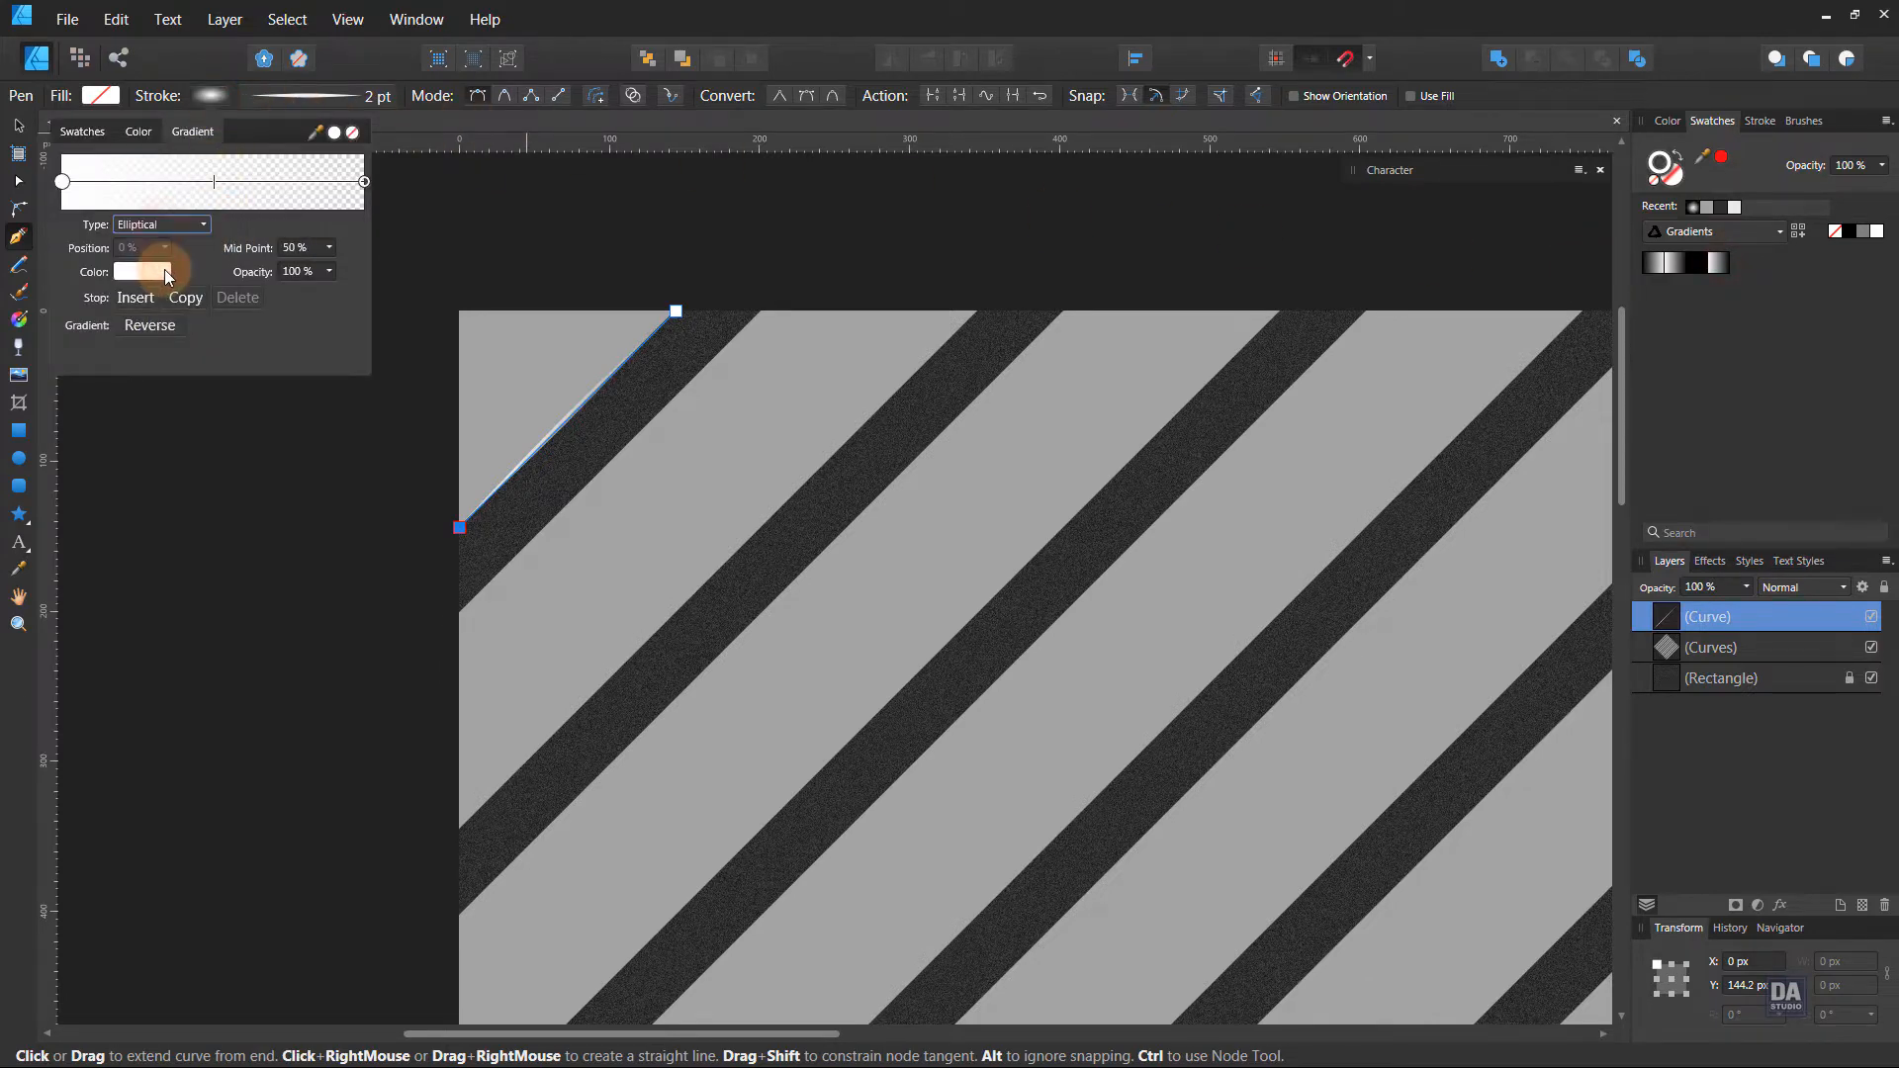
# Centre the stroke's elliptical gradient on the line's midpoint and place its outer handle near the line's upper end.
pyautogui.click(19, 327)
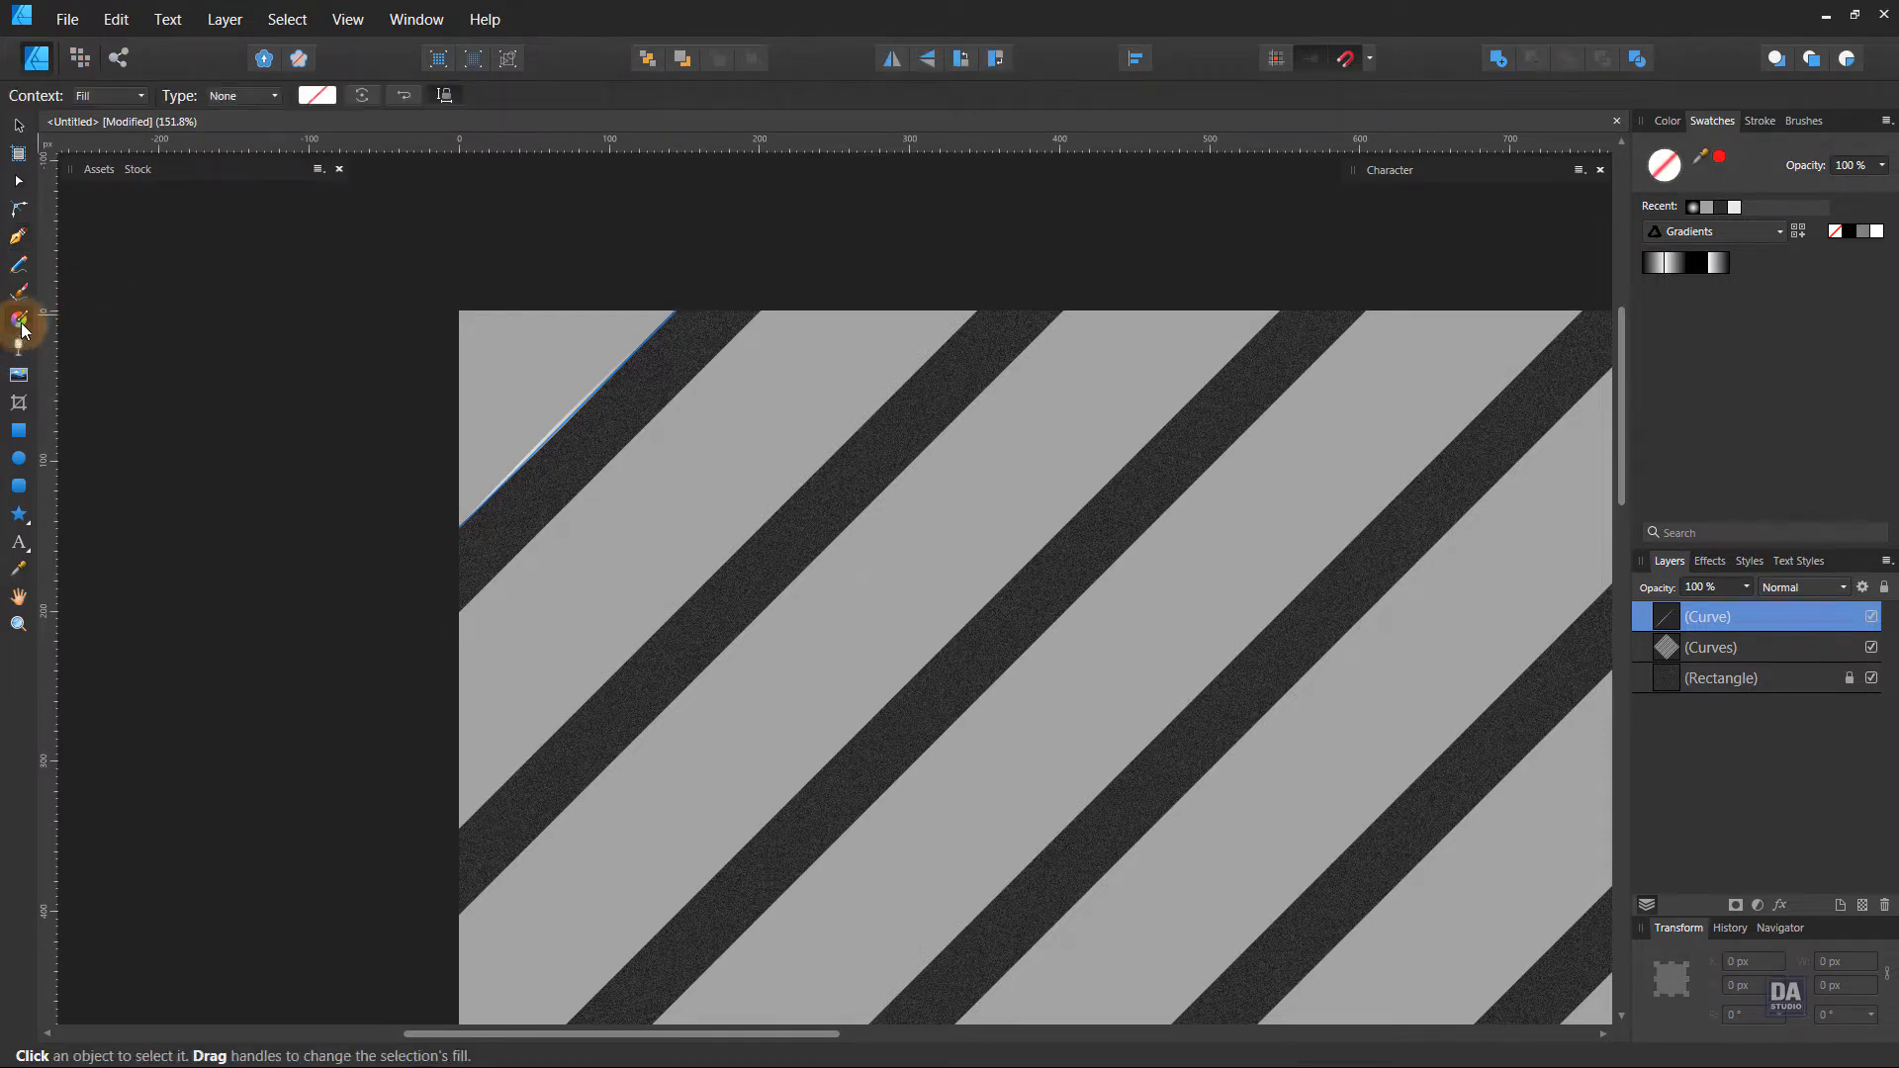
pyautogui.click(115, 138)
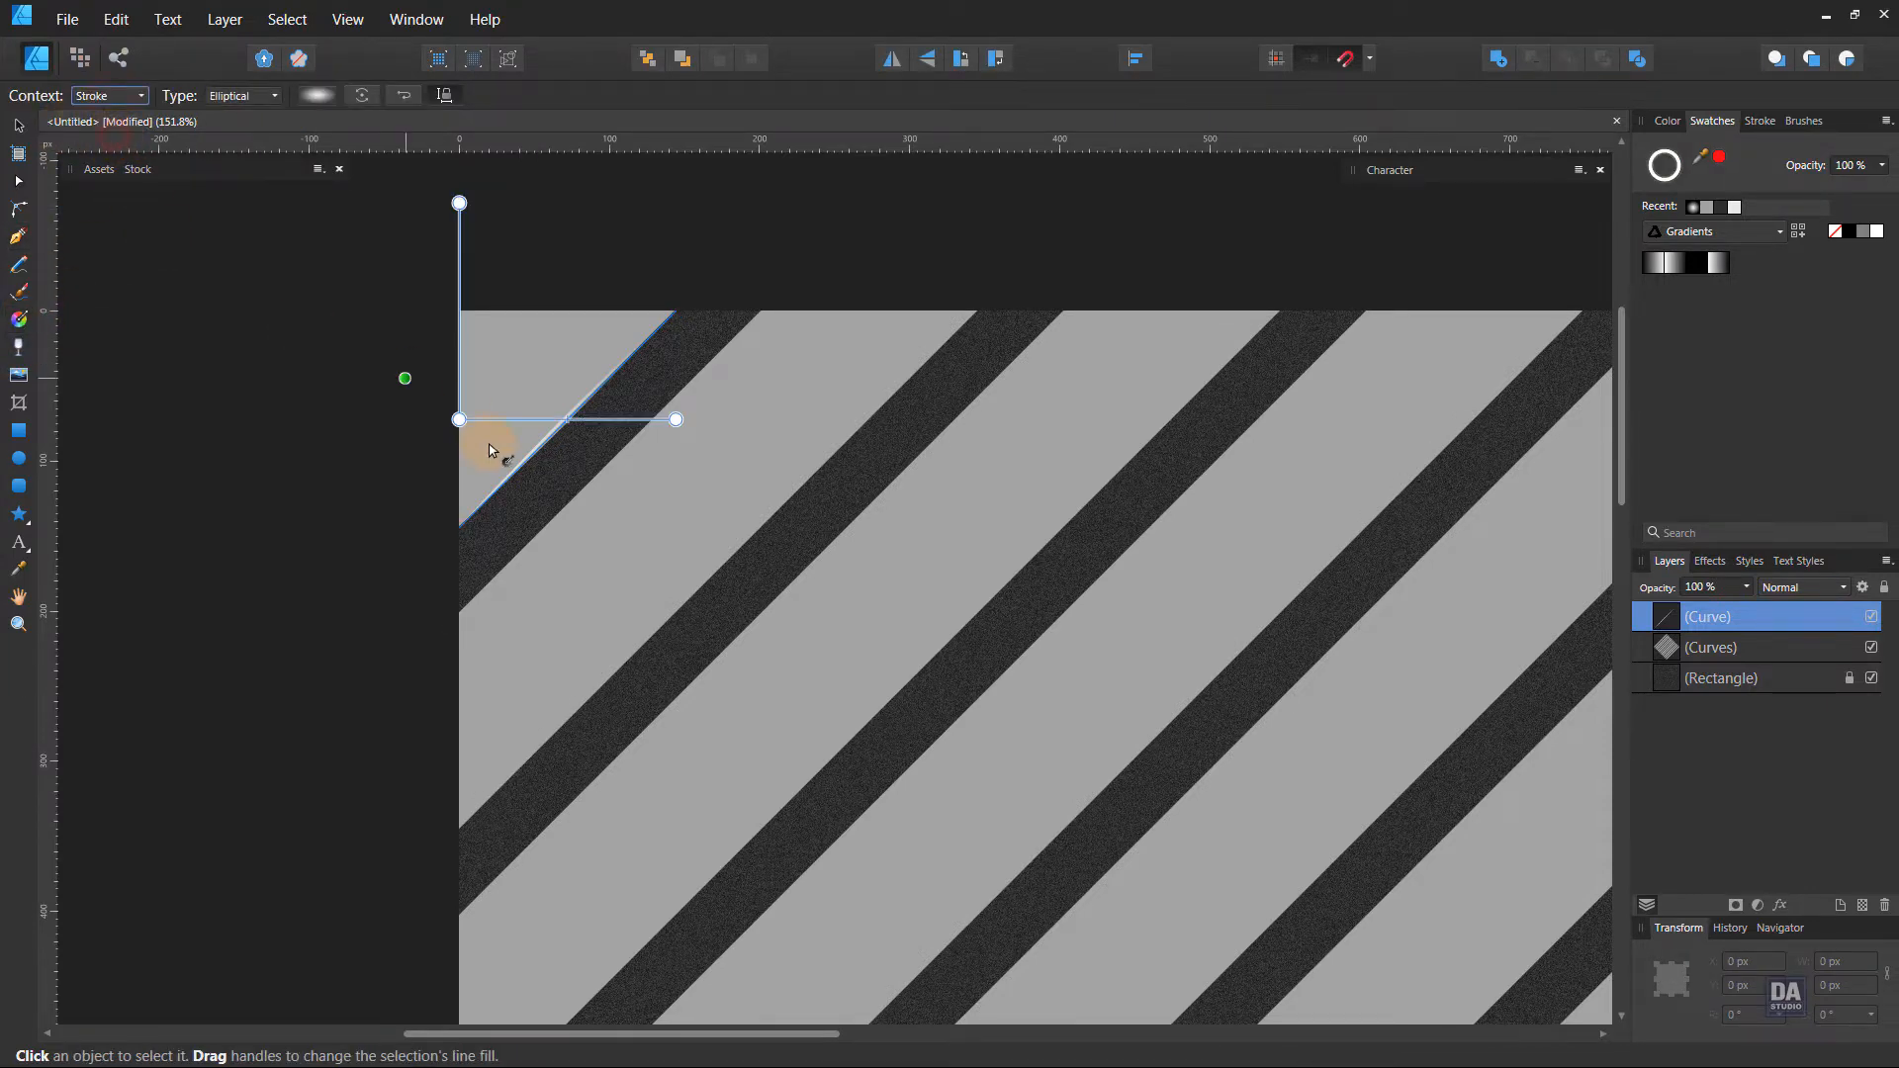
pyautogui.moveTo(459, 423); pyautogui.dragTo(487, 377)
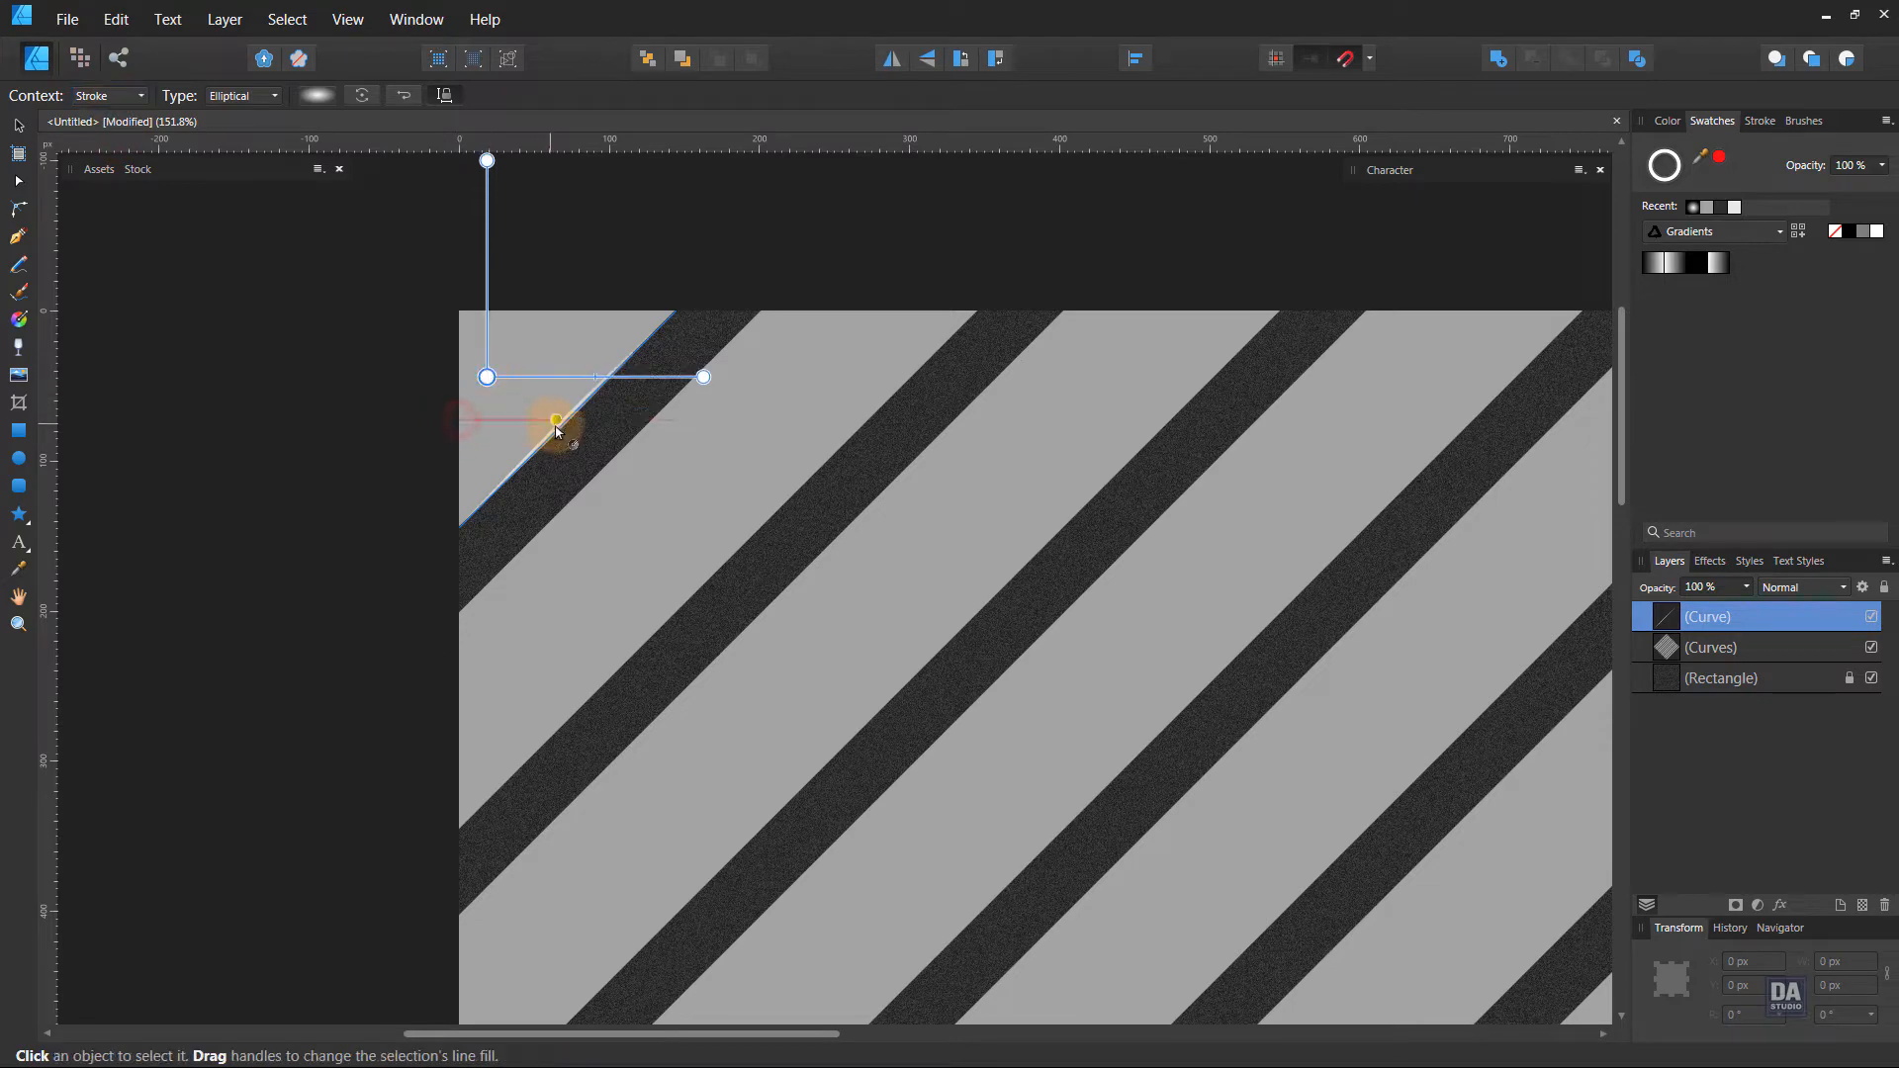
pyautogui.moveTo(567, 426); pyautogui.dragTo(694, 336)
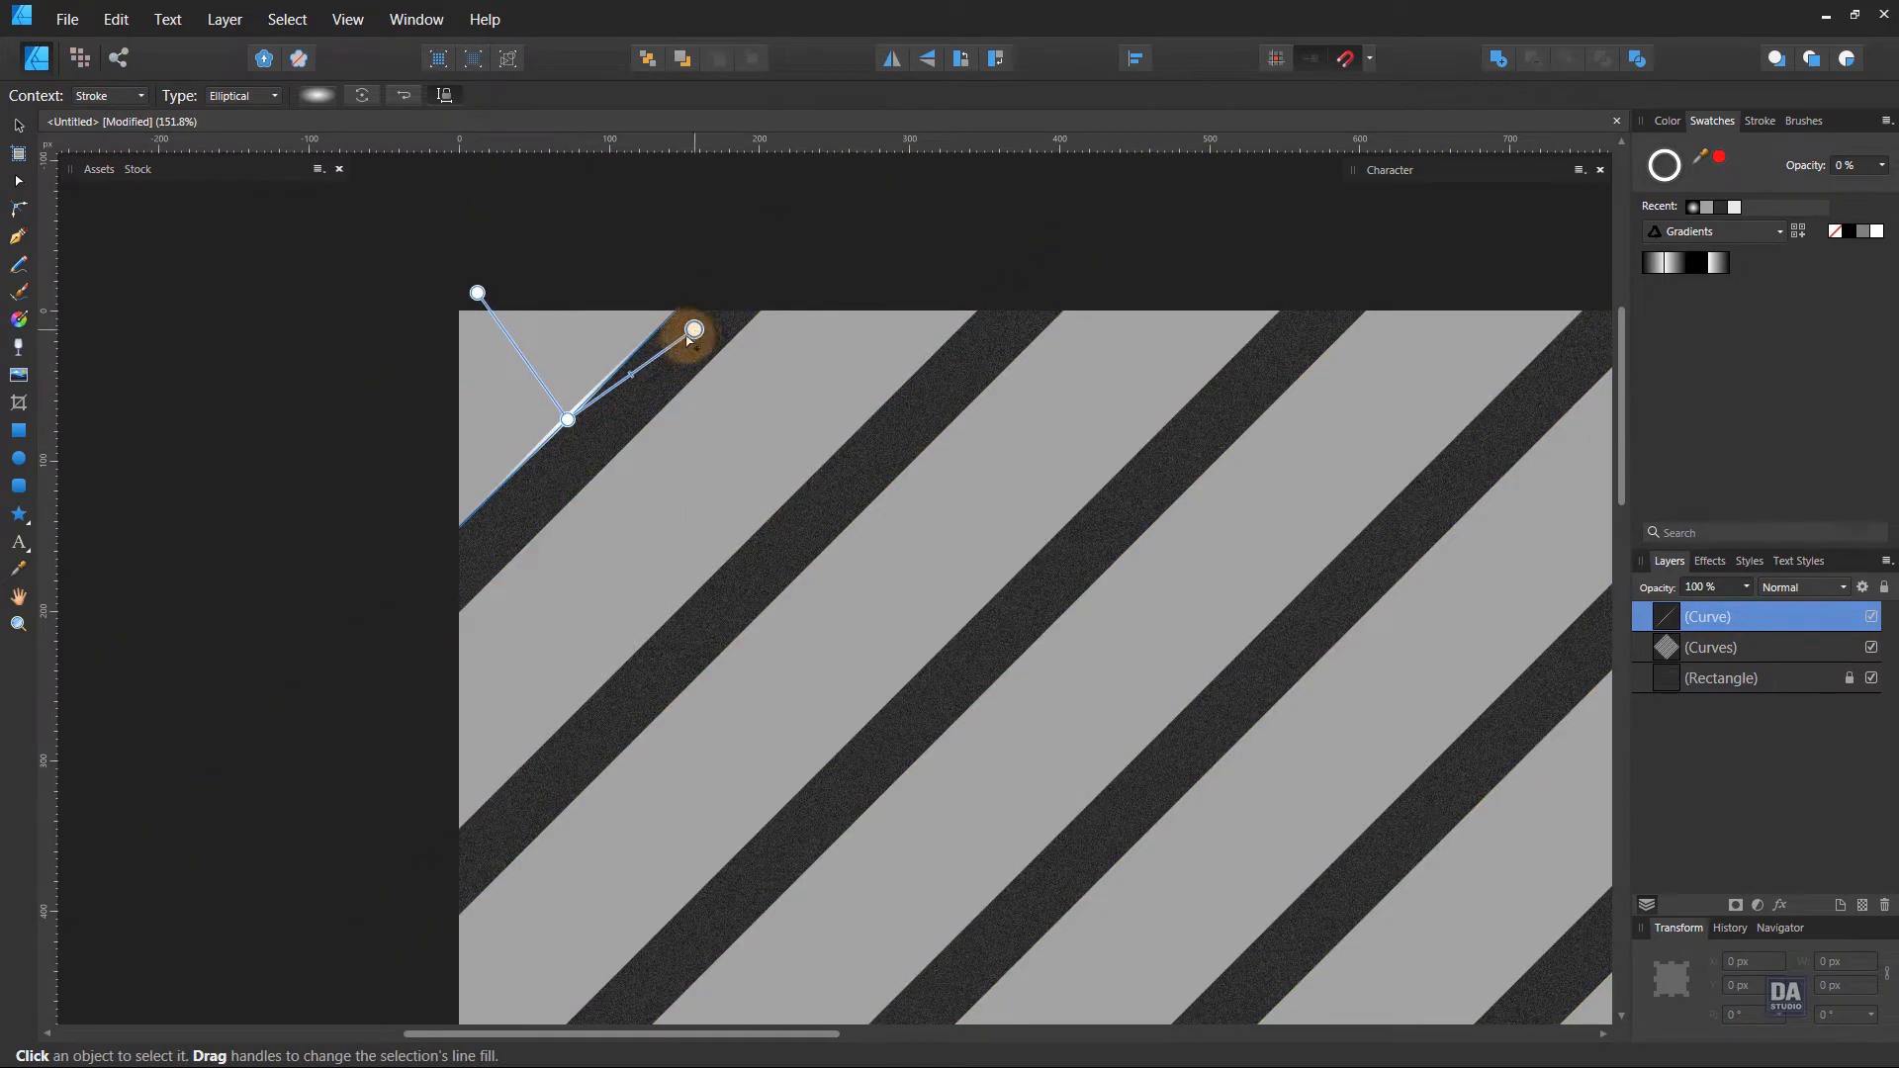
# Lock the diagonal stripes layer and clear the selection.
pyautogui.click(17, 126)
pyautogui.click(319, 467)
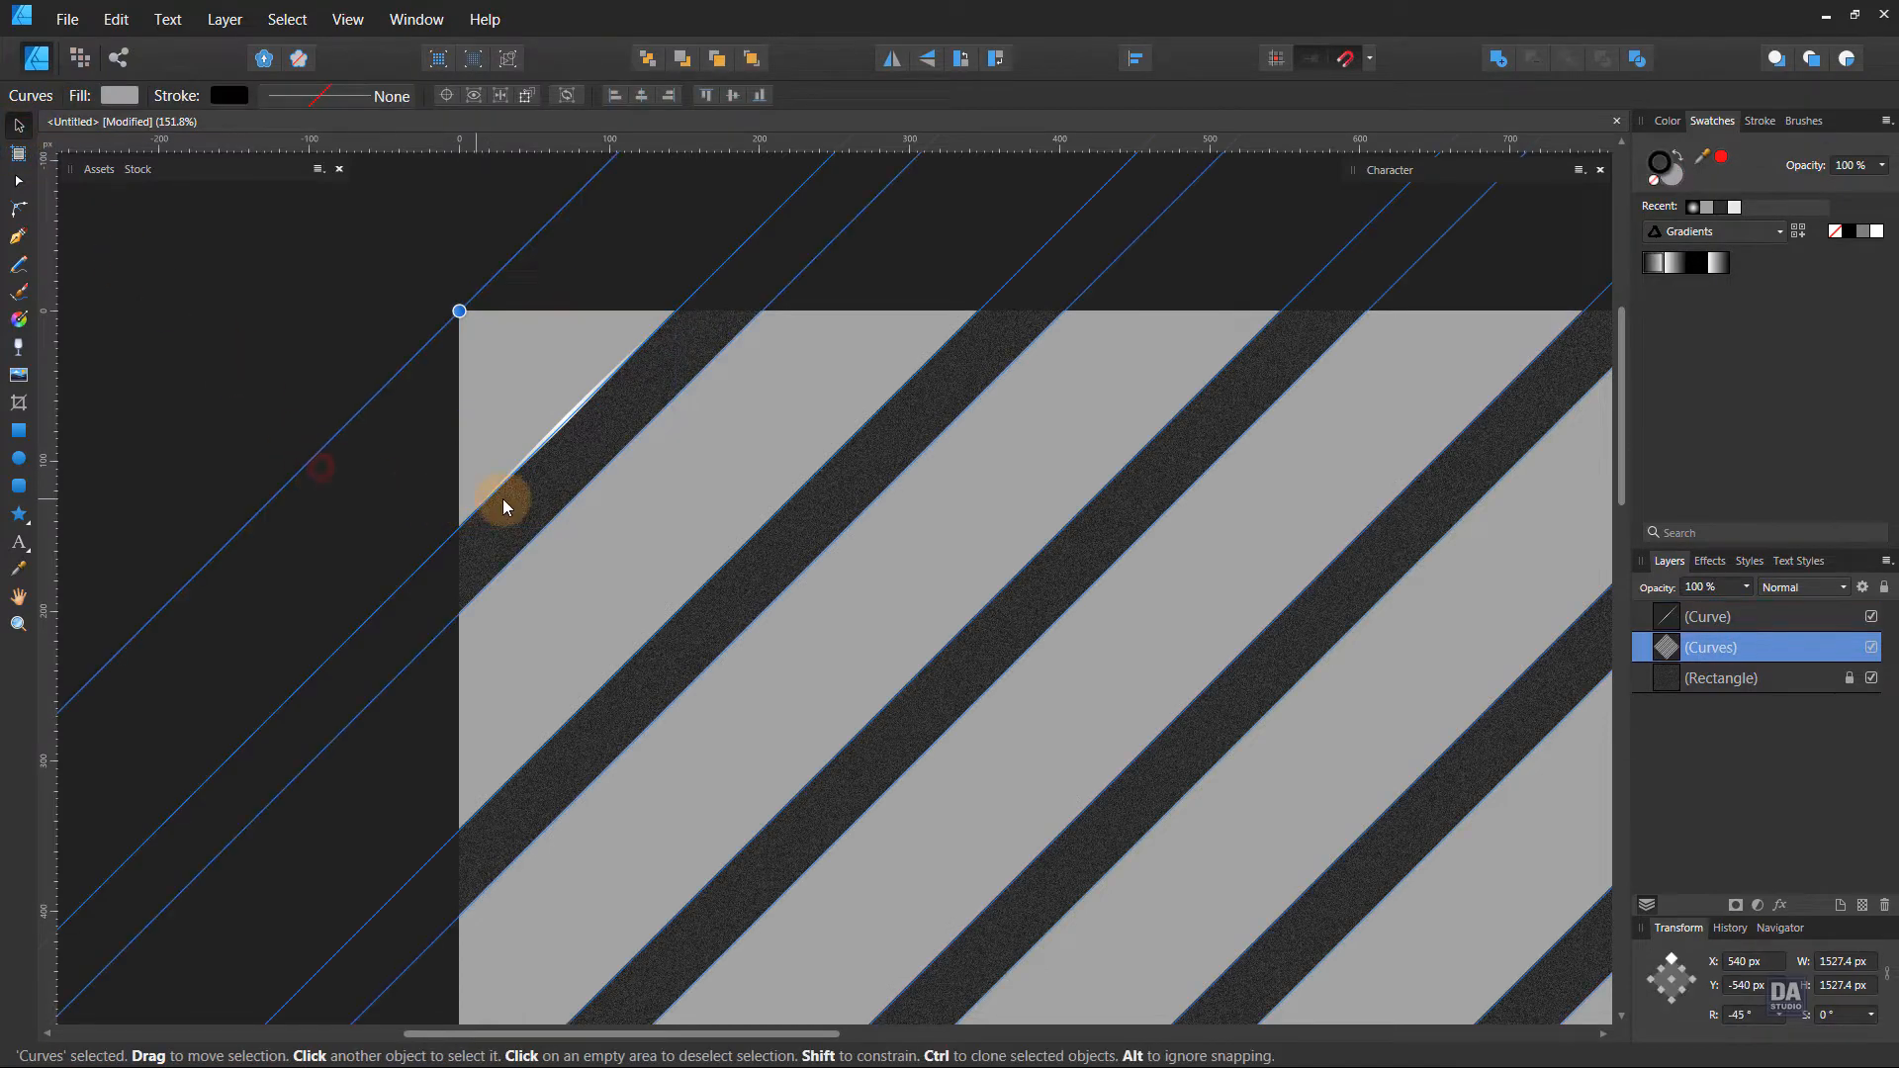
pyautogui.click(271, 279)
pyautogui.hotkey('ctrl', 'space')
pyautogui.moveTo(749, 396); pyautogui.dragTo(425, 272)
pyautogui.press('space')
pyautogui.moveTo(776, 478); pyautogui.dragTo(606, 408)
pyautogui.click(1839, 648)
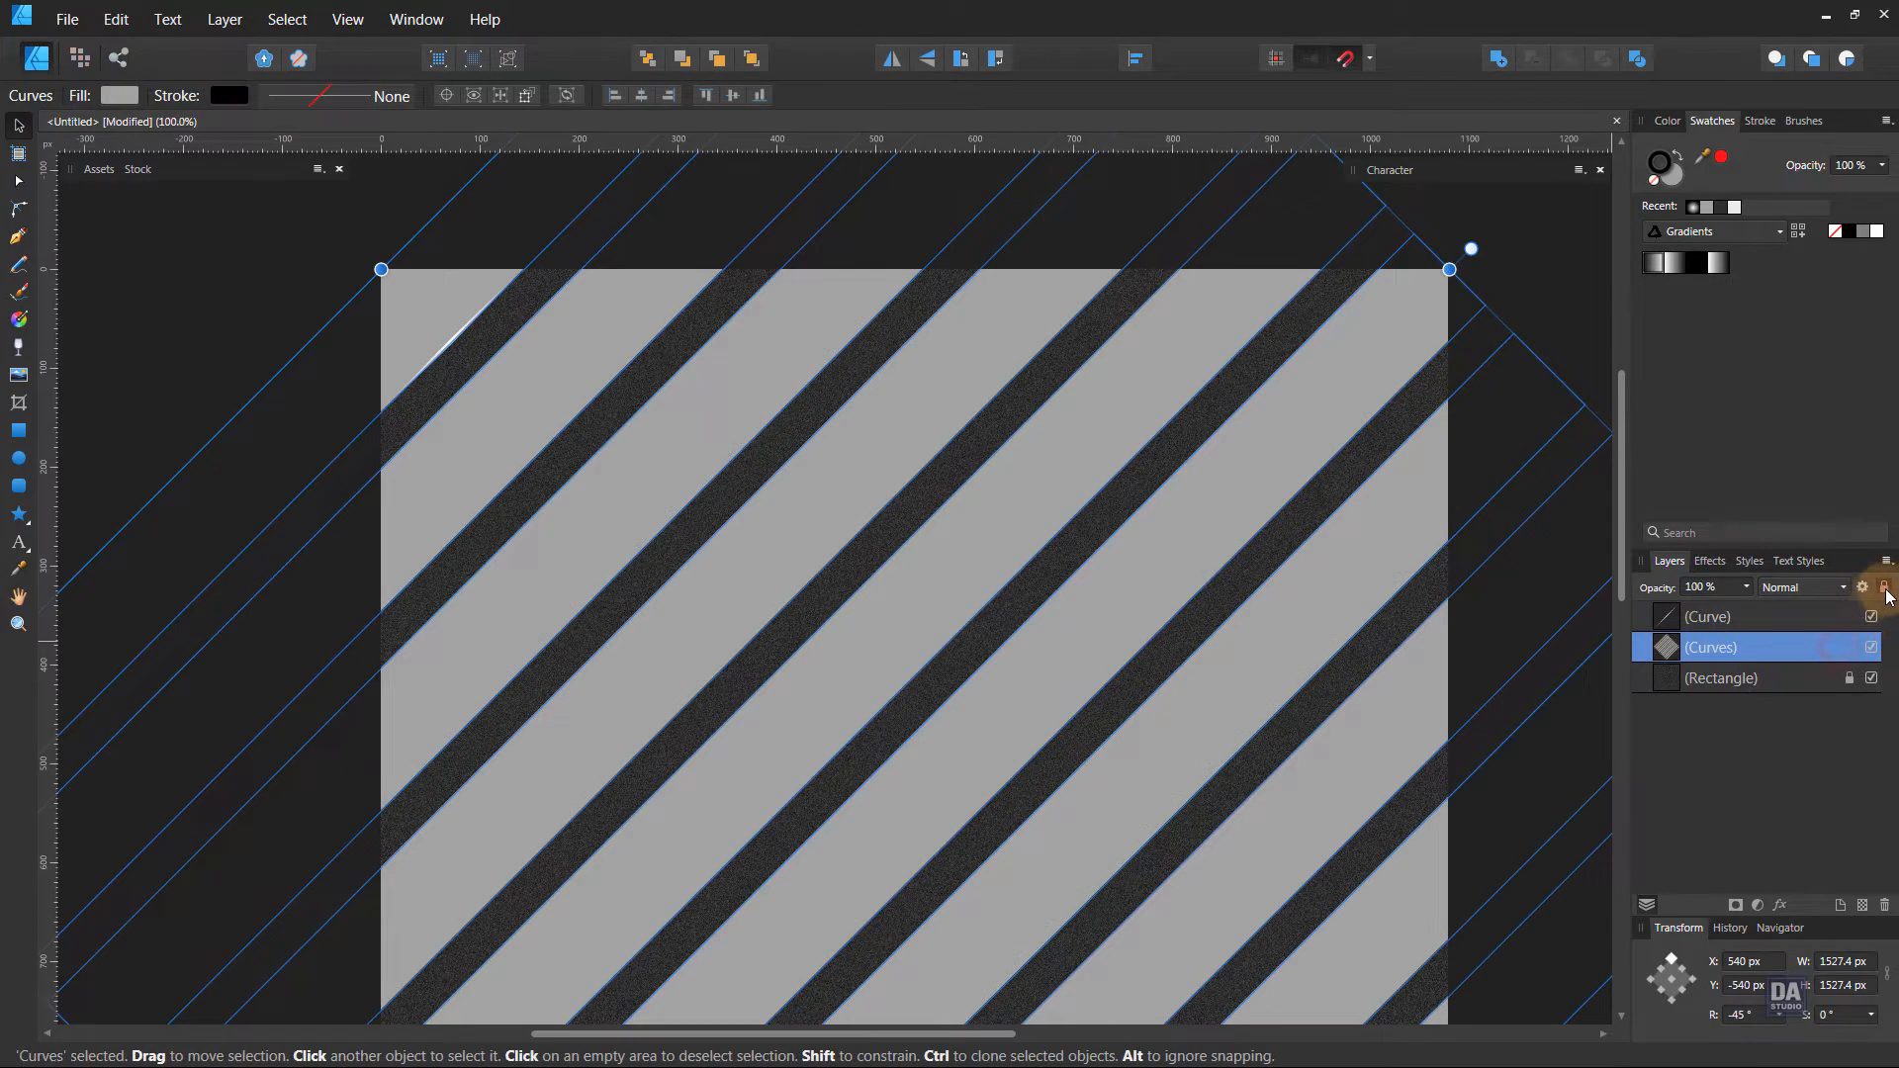
pyautogui.click(833, 240)
# With the first highlight line's style, draw a straight Pen line along the lower edge of the first textured band, ending about 202 px along the canvas top.
pyautogui.click(454, 339)
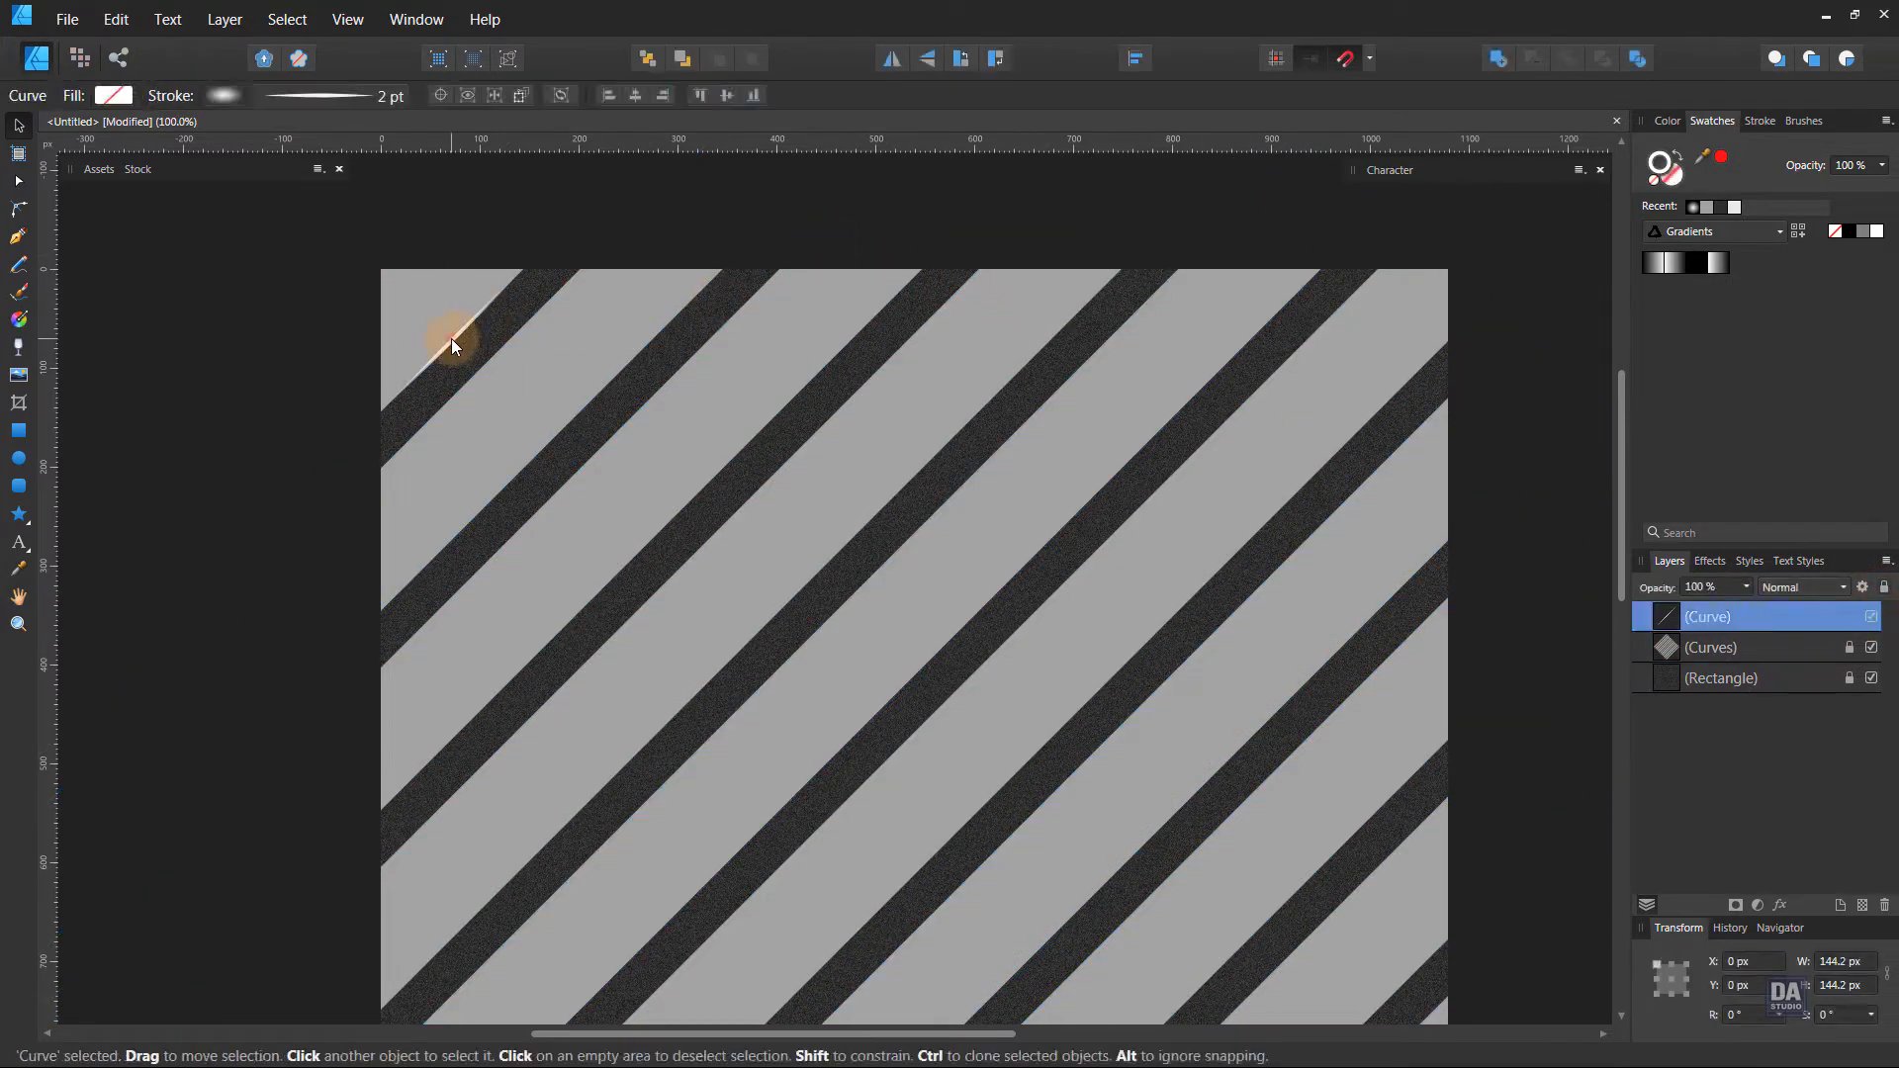
pyautogui.click(18, 238)
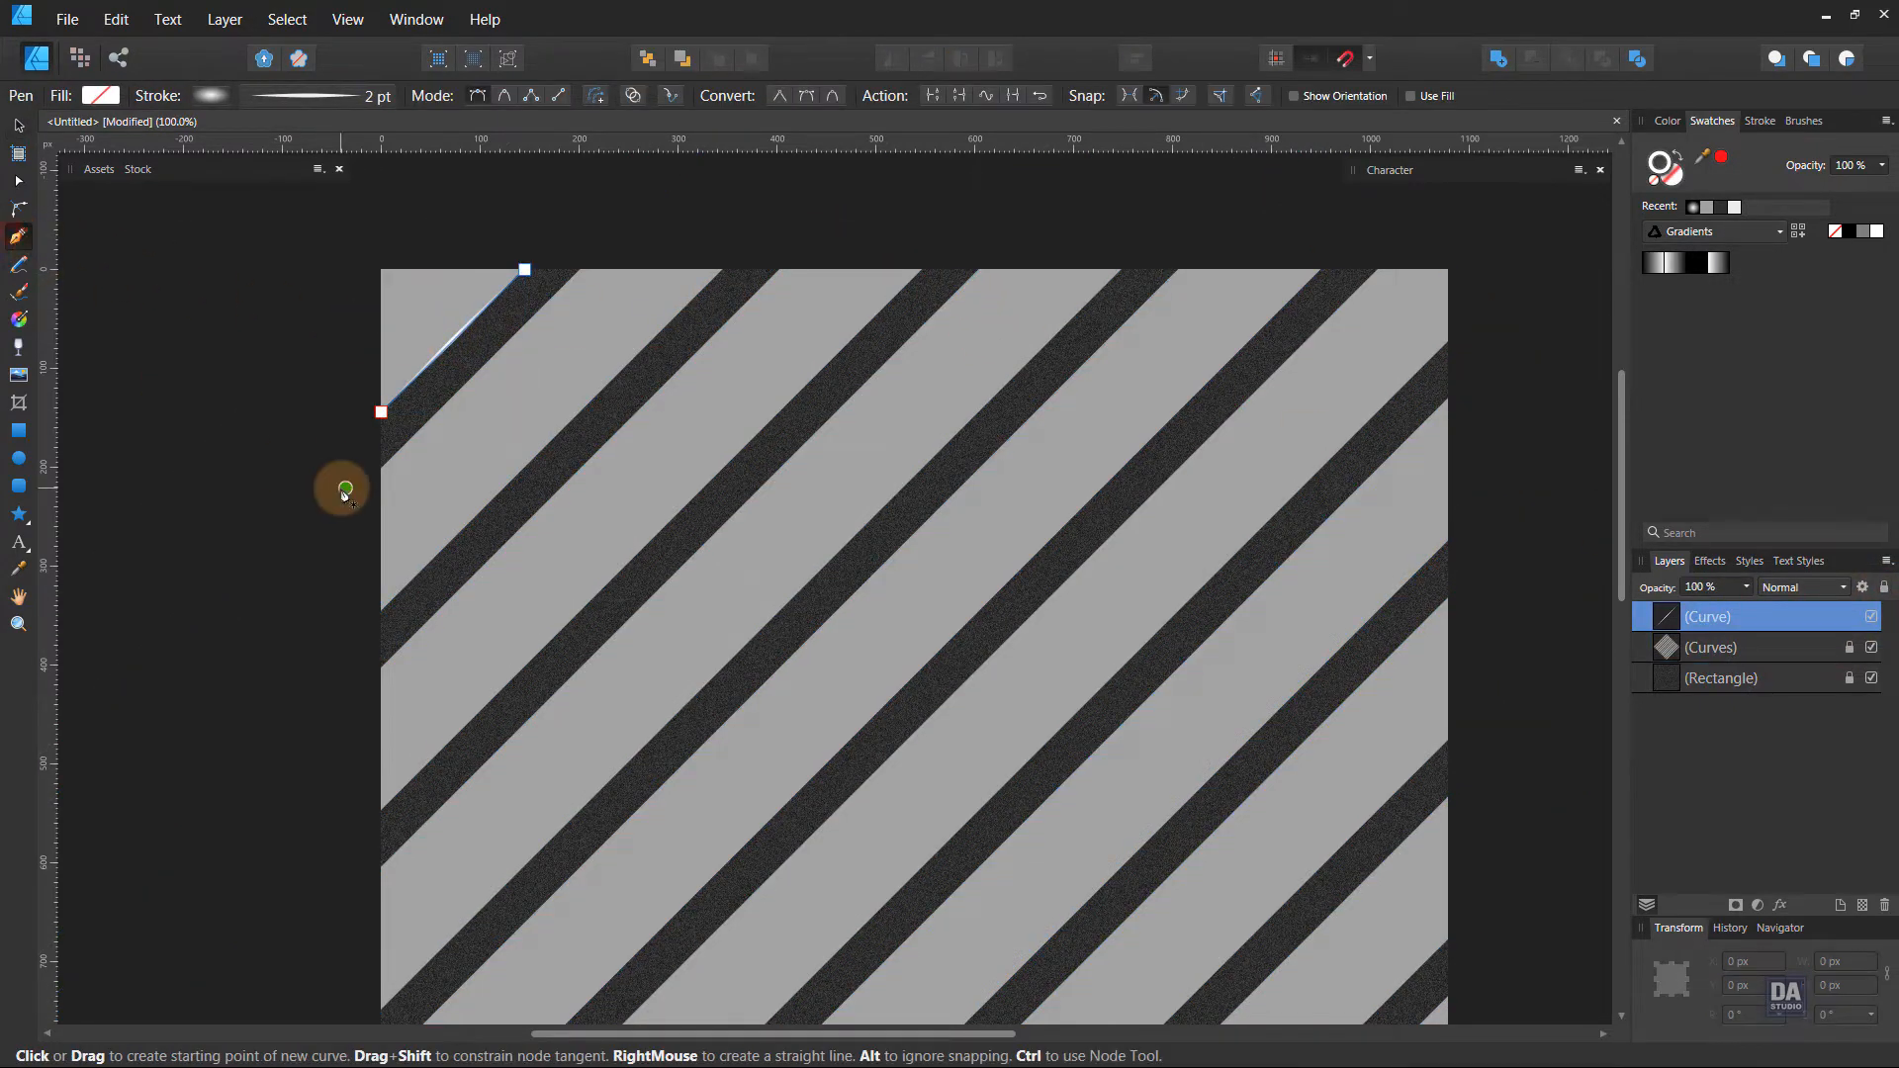
pyautogui.click(381, 469)
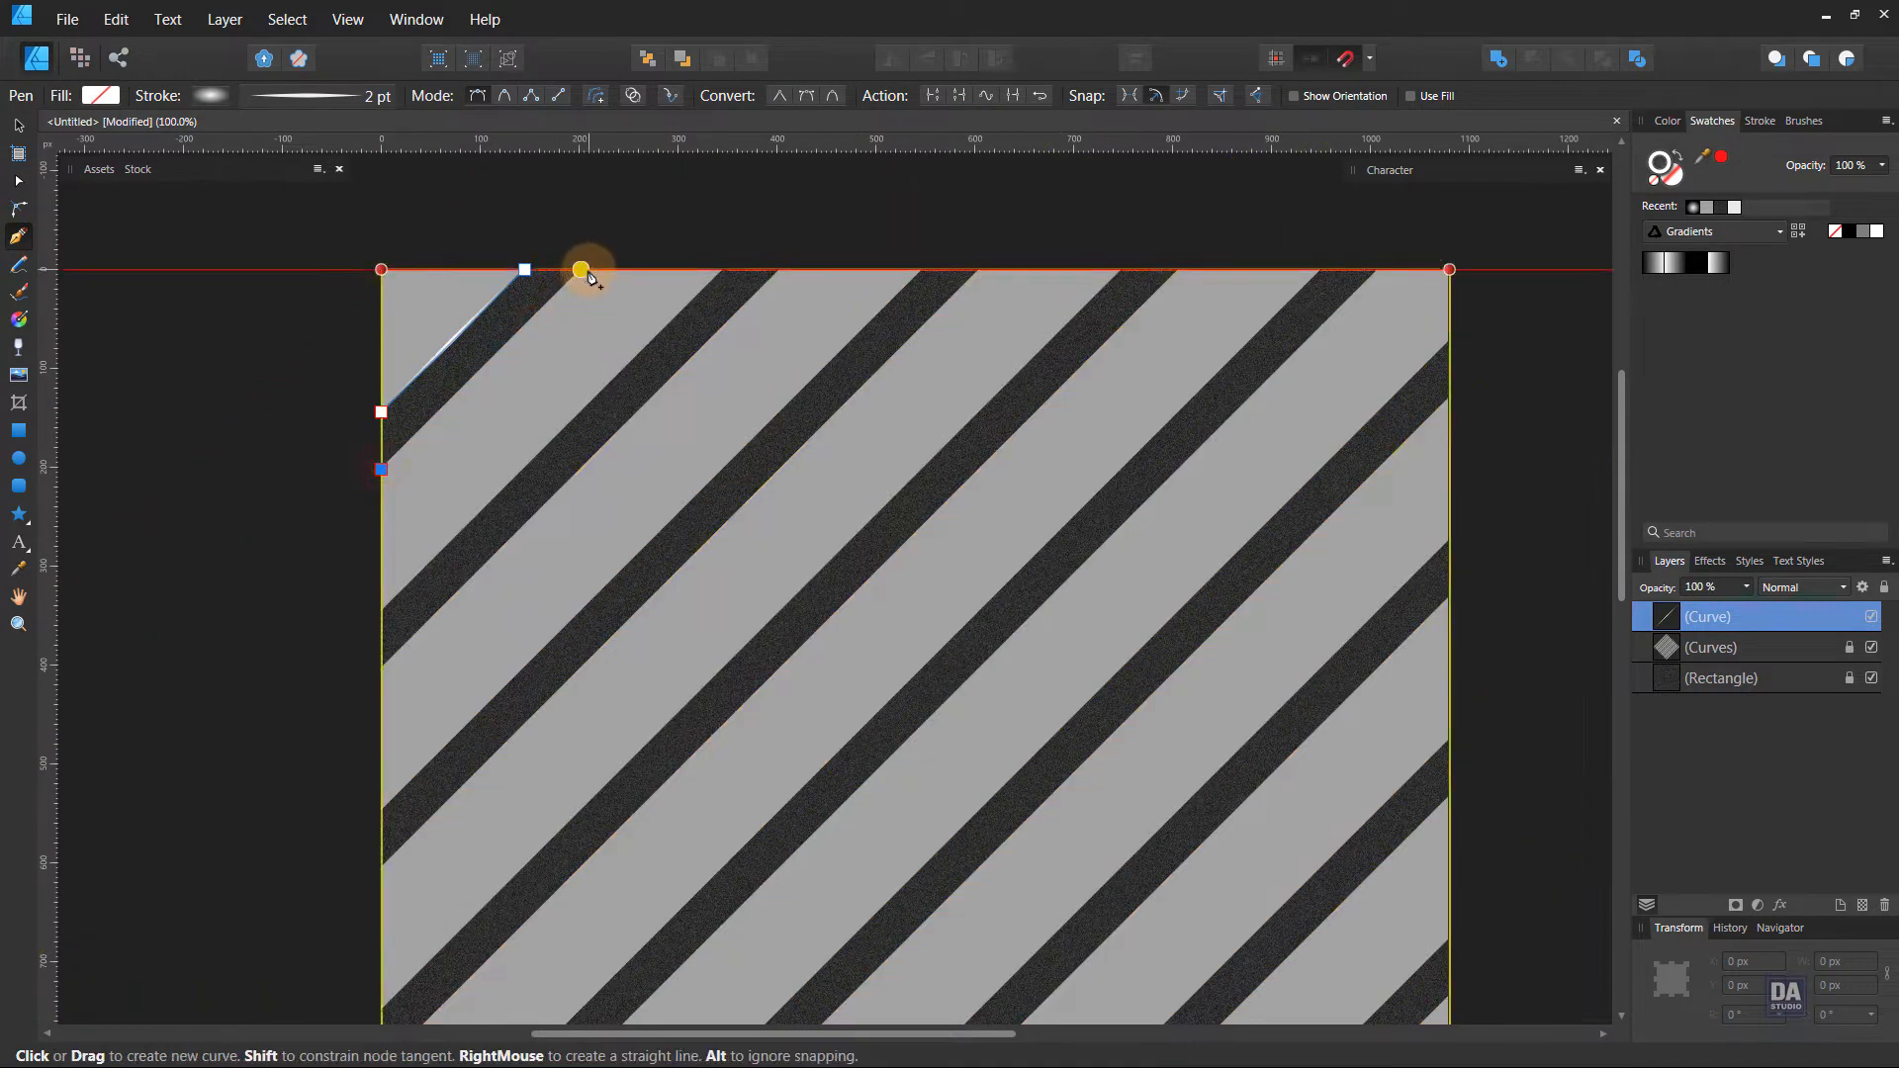
pyautogui.click(582, 269)
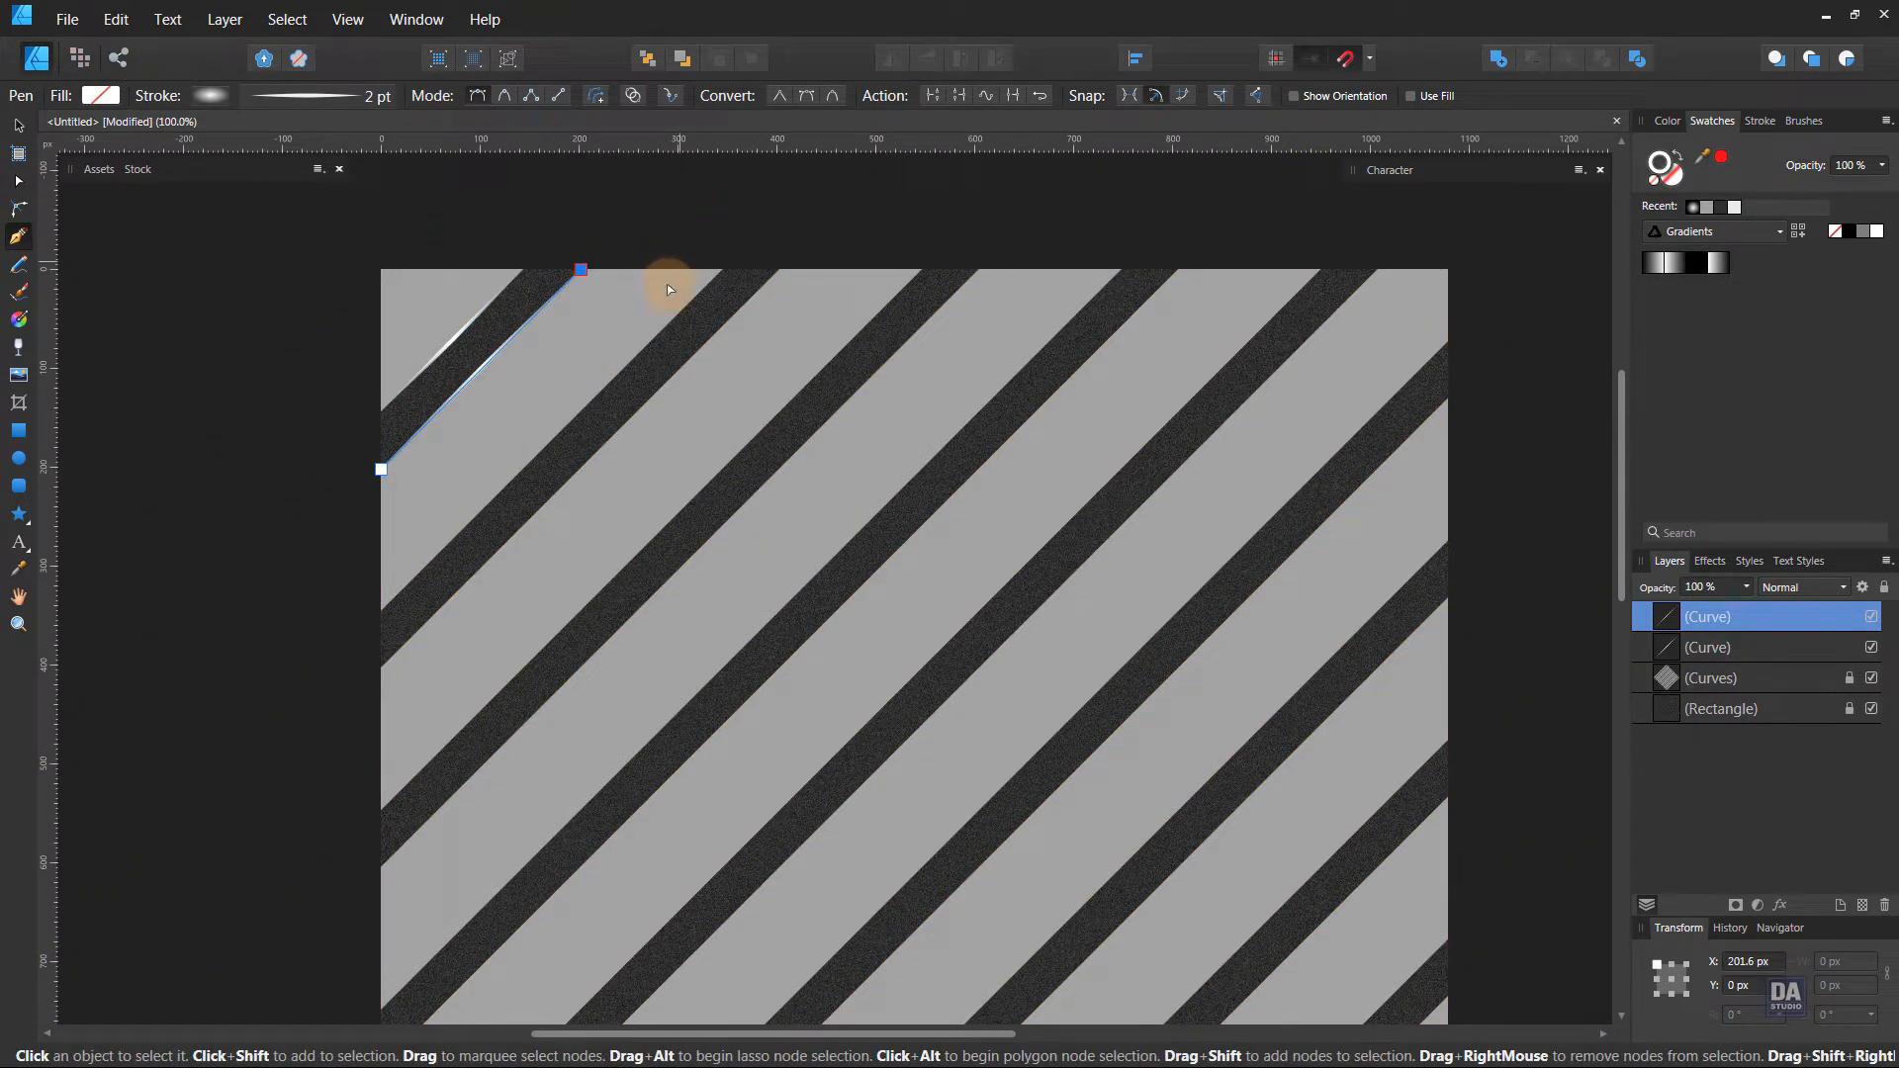
pyautogui.keyDown('ctrl'); pyautogui.click(309, 612); pyautogui.keyUp('ctrl')
# Draw highlight lines along both edges of the second textured band, ending about 346 px and 403 px along the canvas top, and deselect.
pyautogui.click(380, 621)
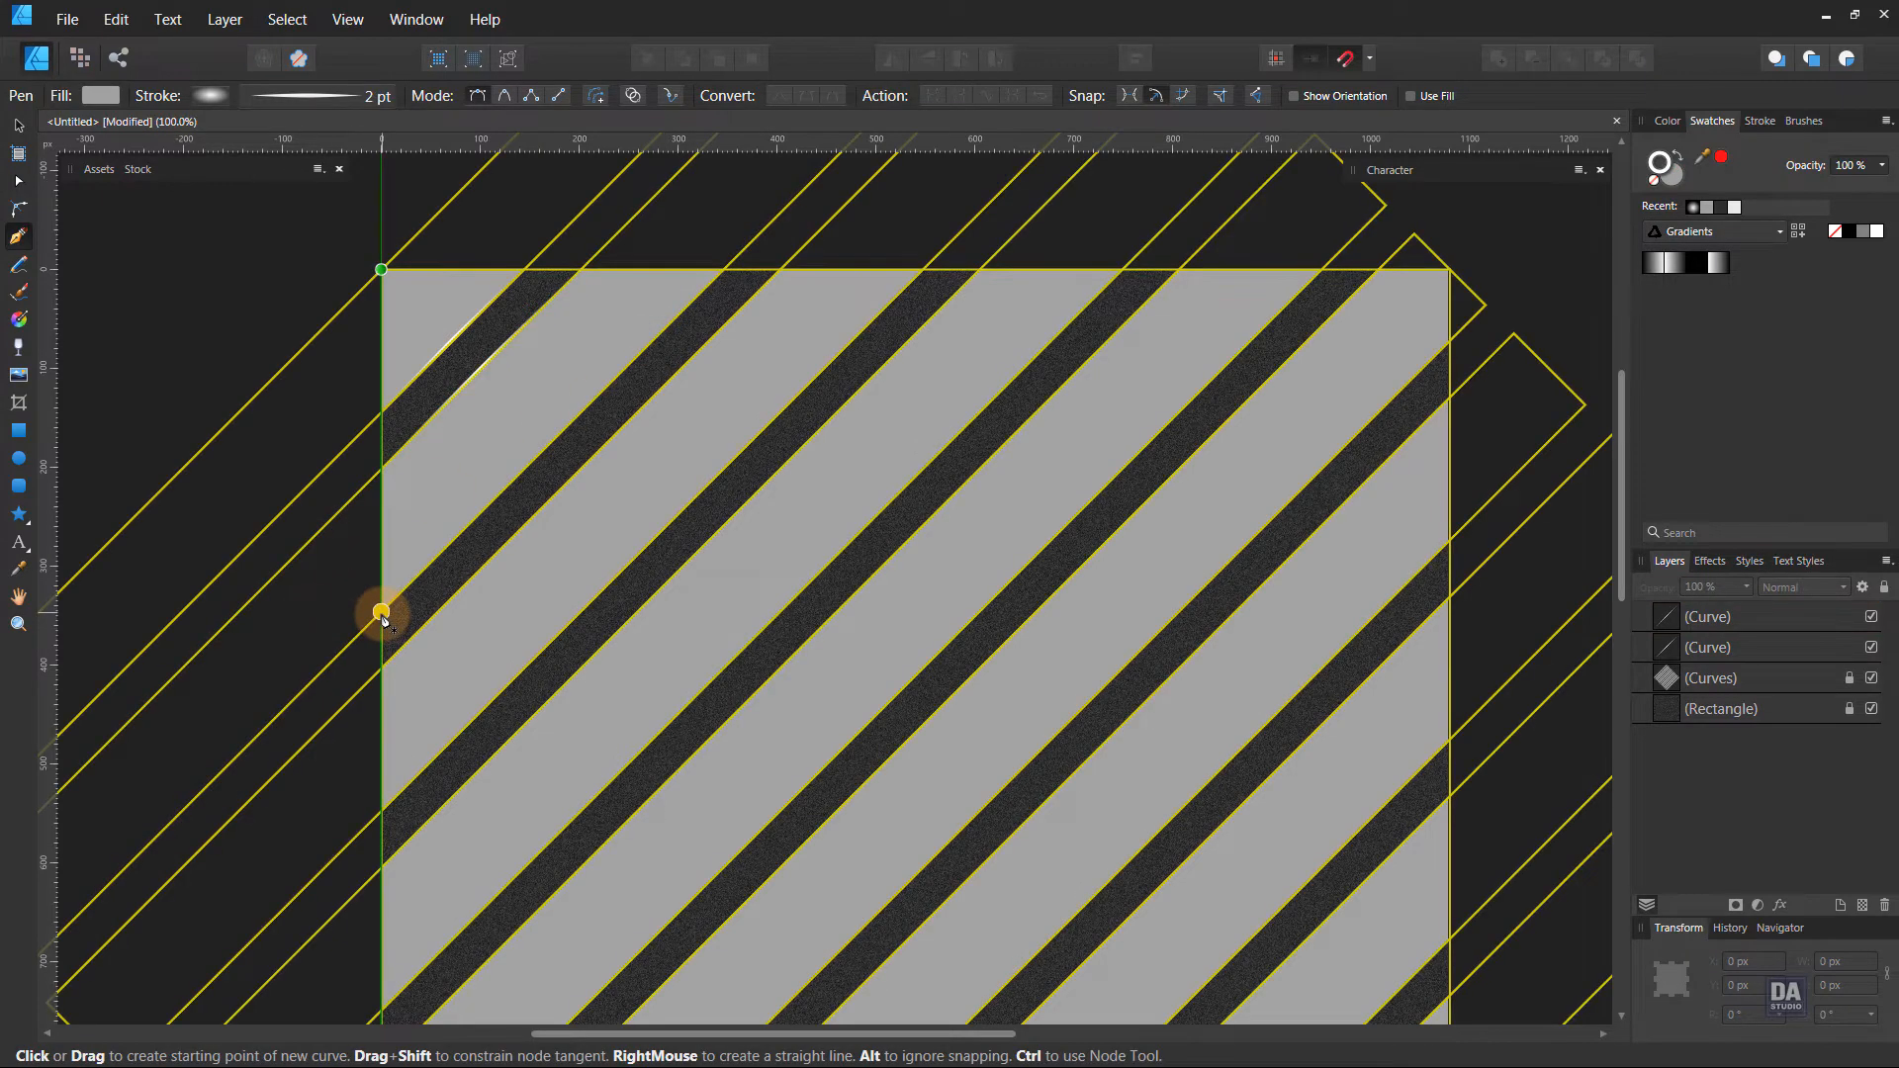
pyautogui.click(723, 269)
pyautogui.click(726, 276)
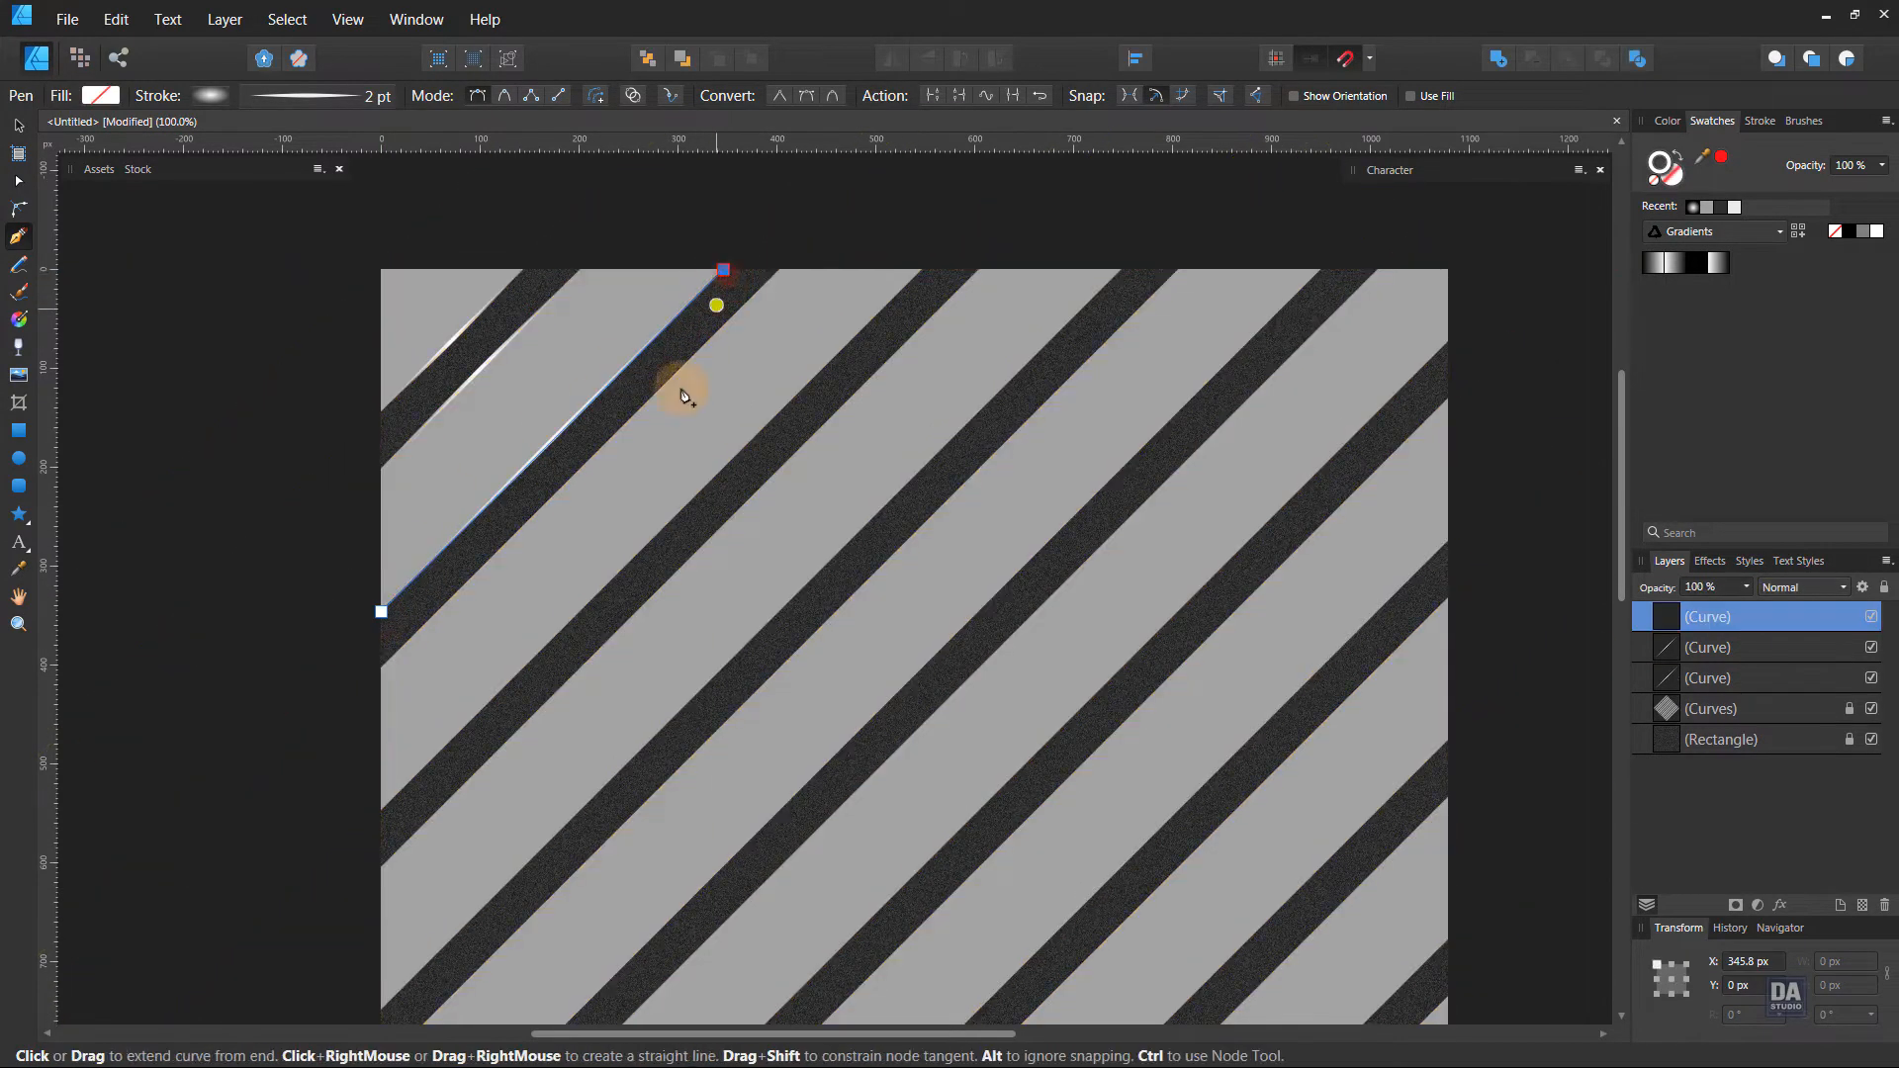
pyautogui.keyDown('ctrl'); pyautogui.click(368, 671); pyautogui.keyUp('ctrl')
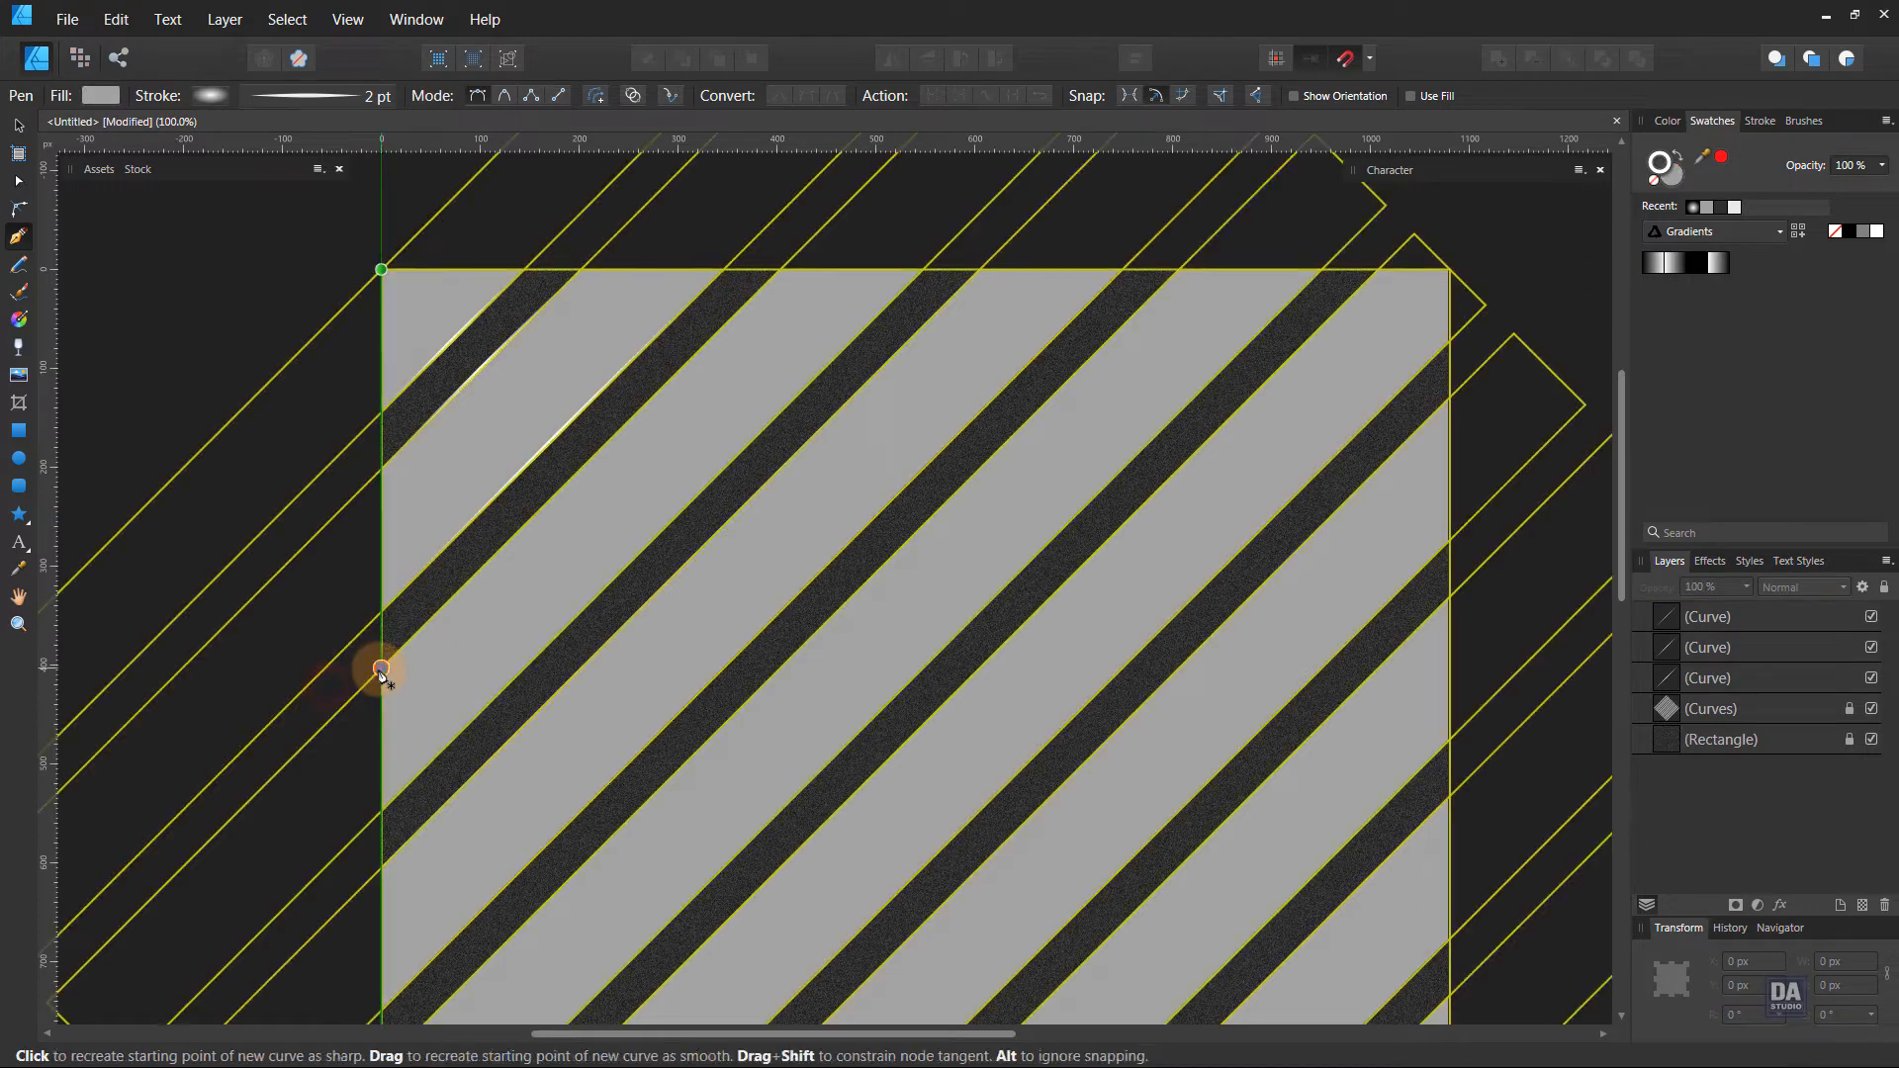
pyautogui.click(381, 668)
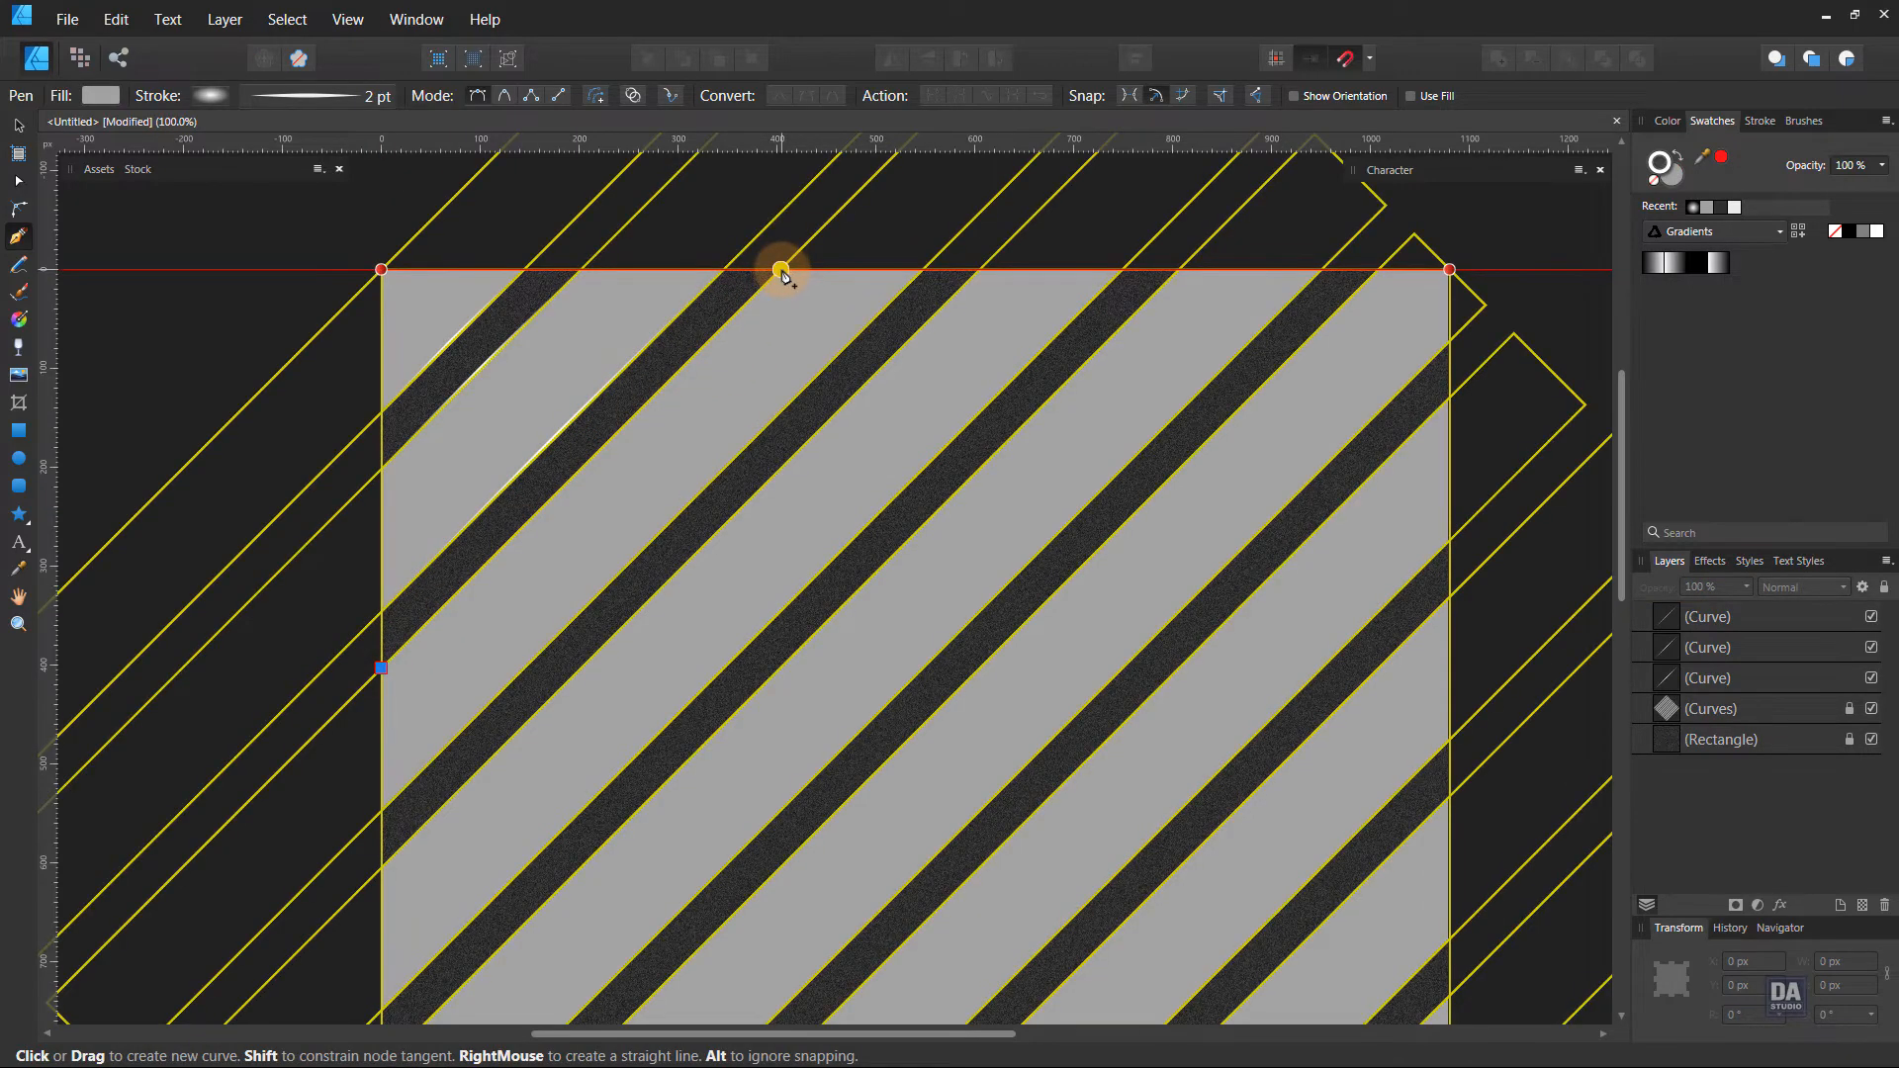
pyautogui.click(781, 270)
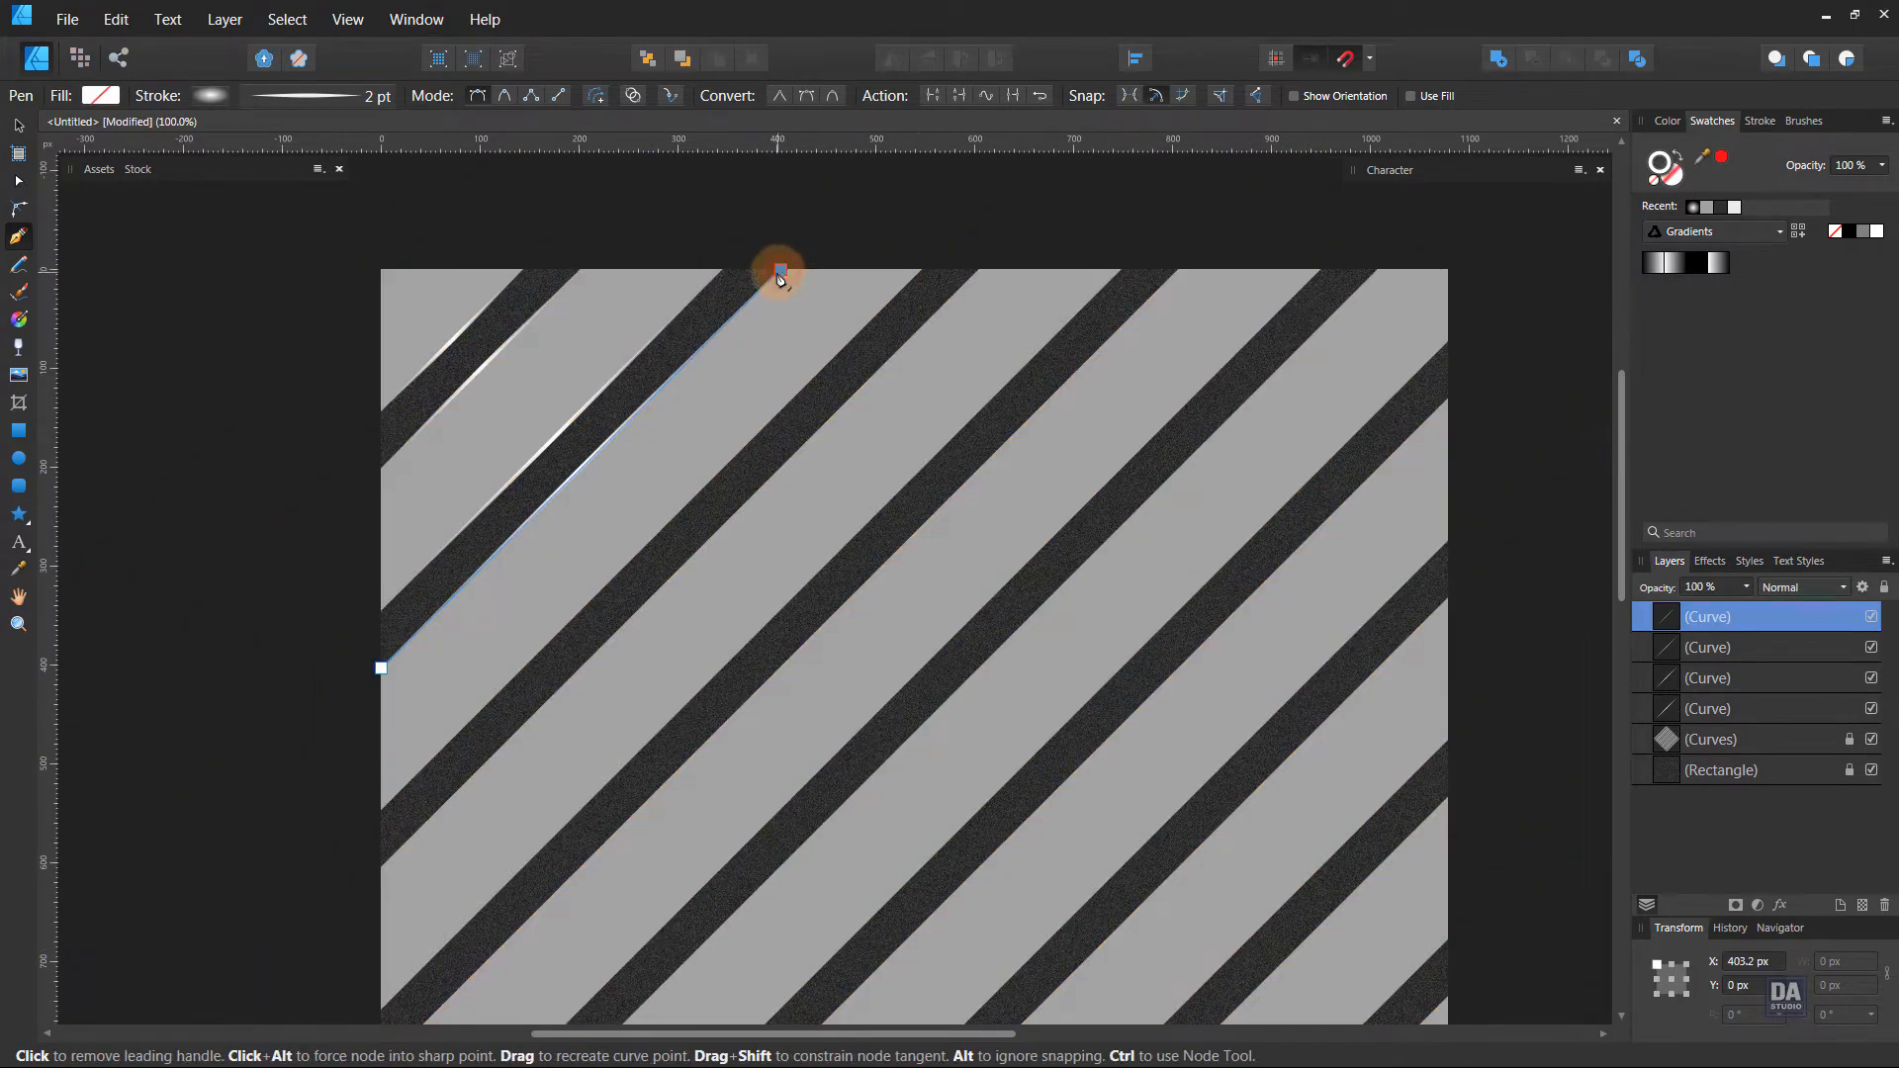
pyautogui.click(18, 126)
pyautogui.click(192, 461)
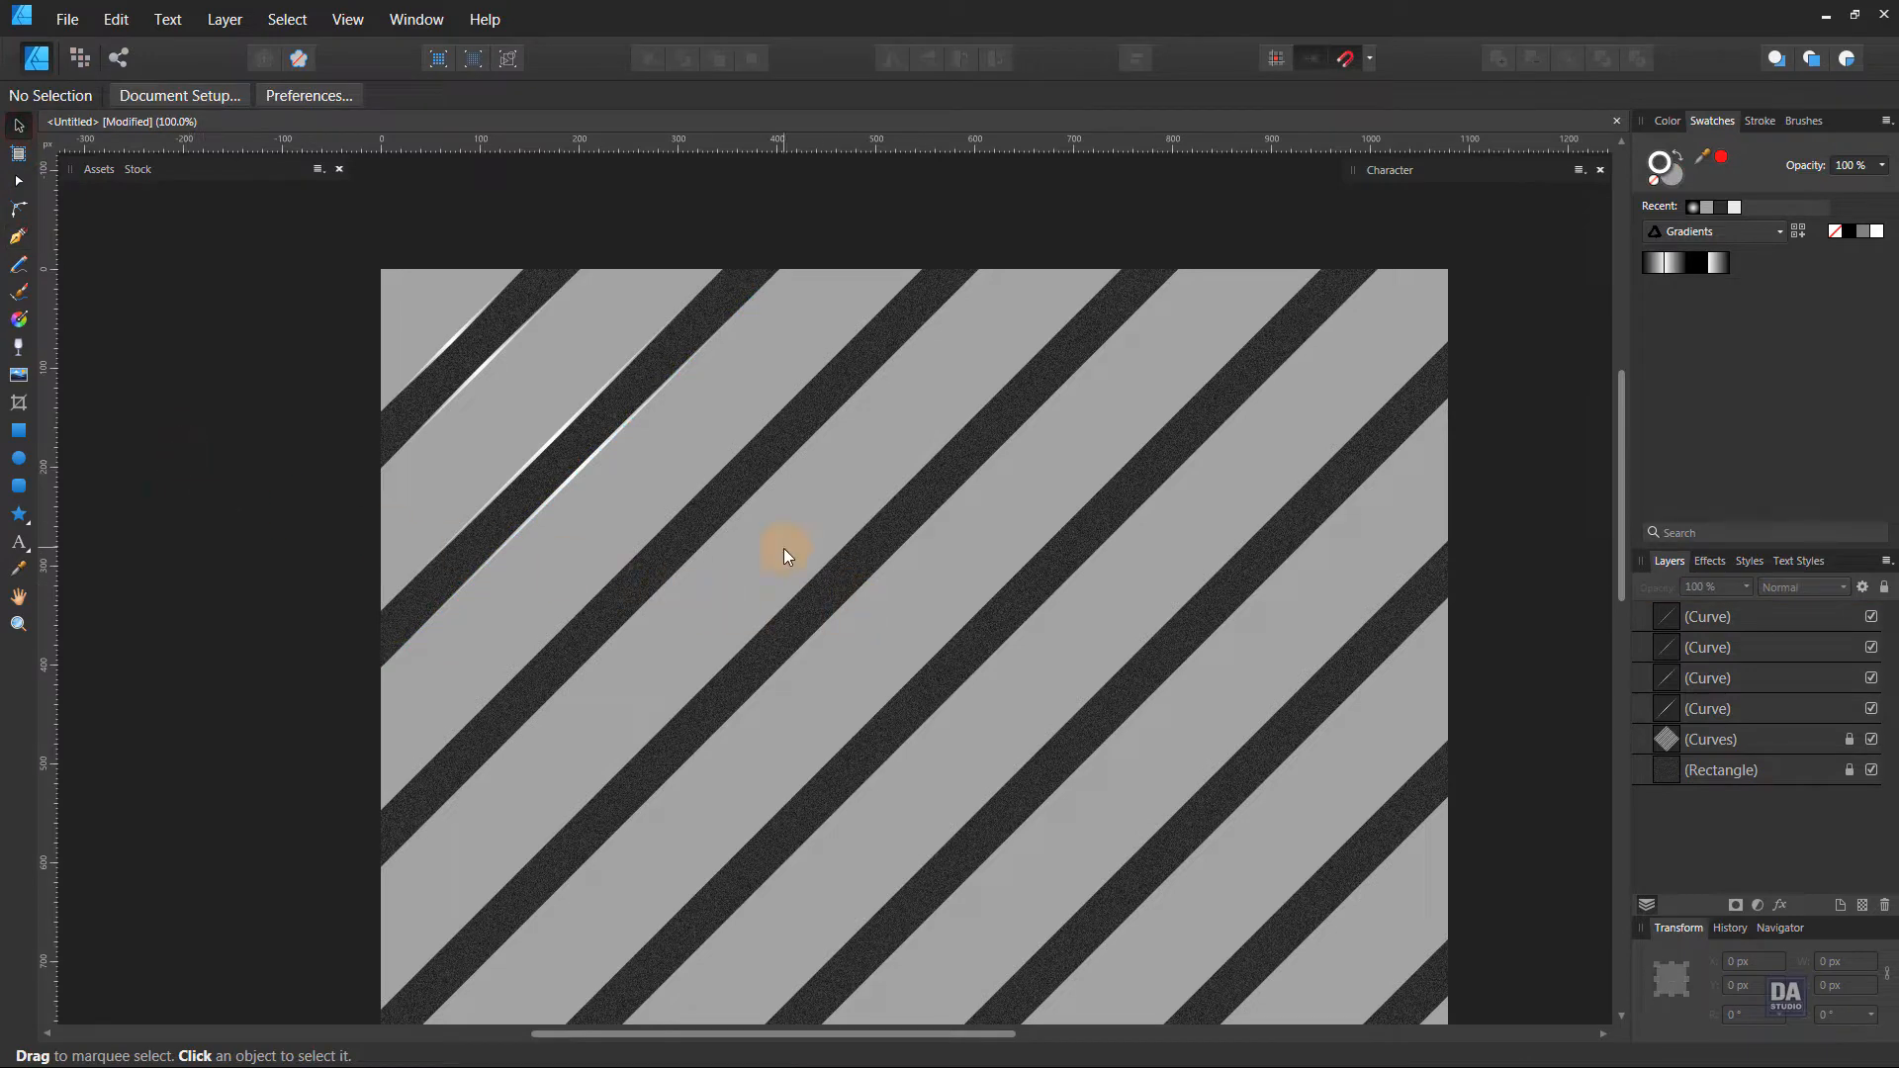
# Change the fill of the locked diagonal stripes to near-black with lightness 10 and clear the selection.
pyautogui.click(1691, 750)
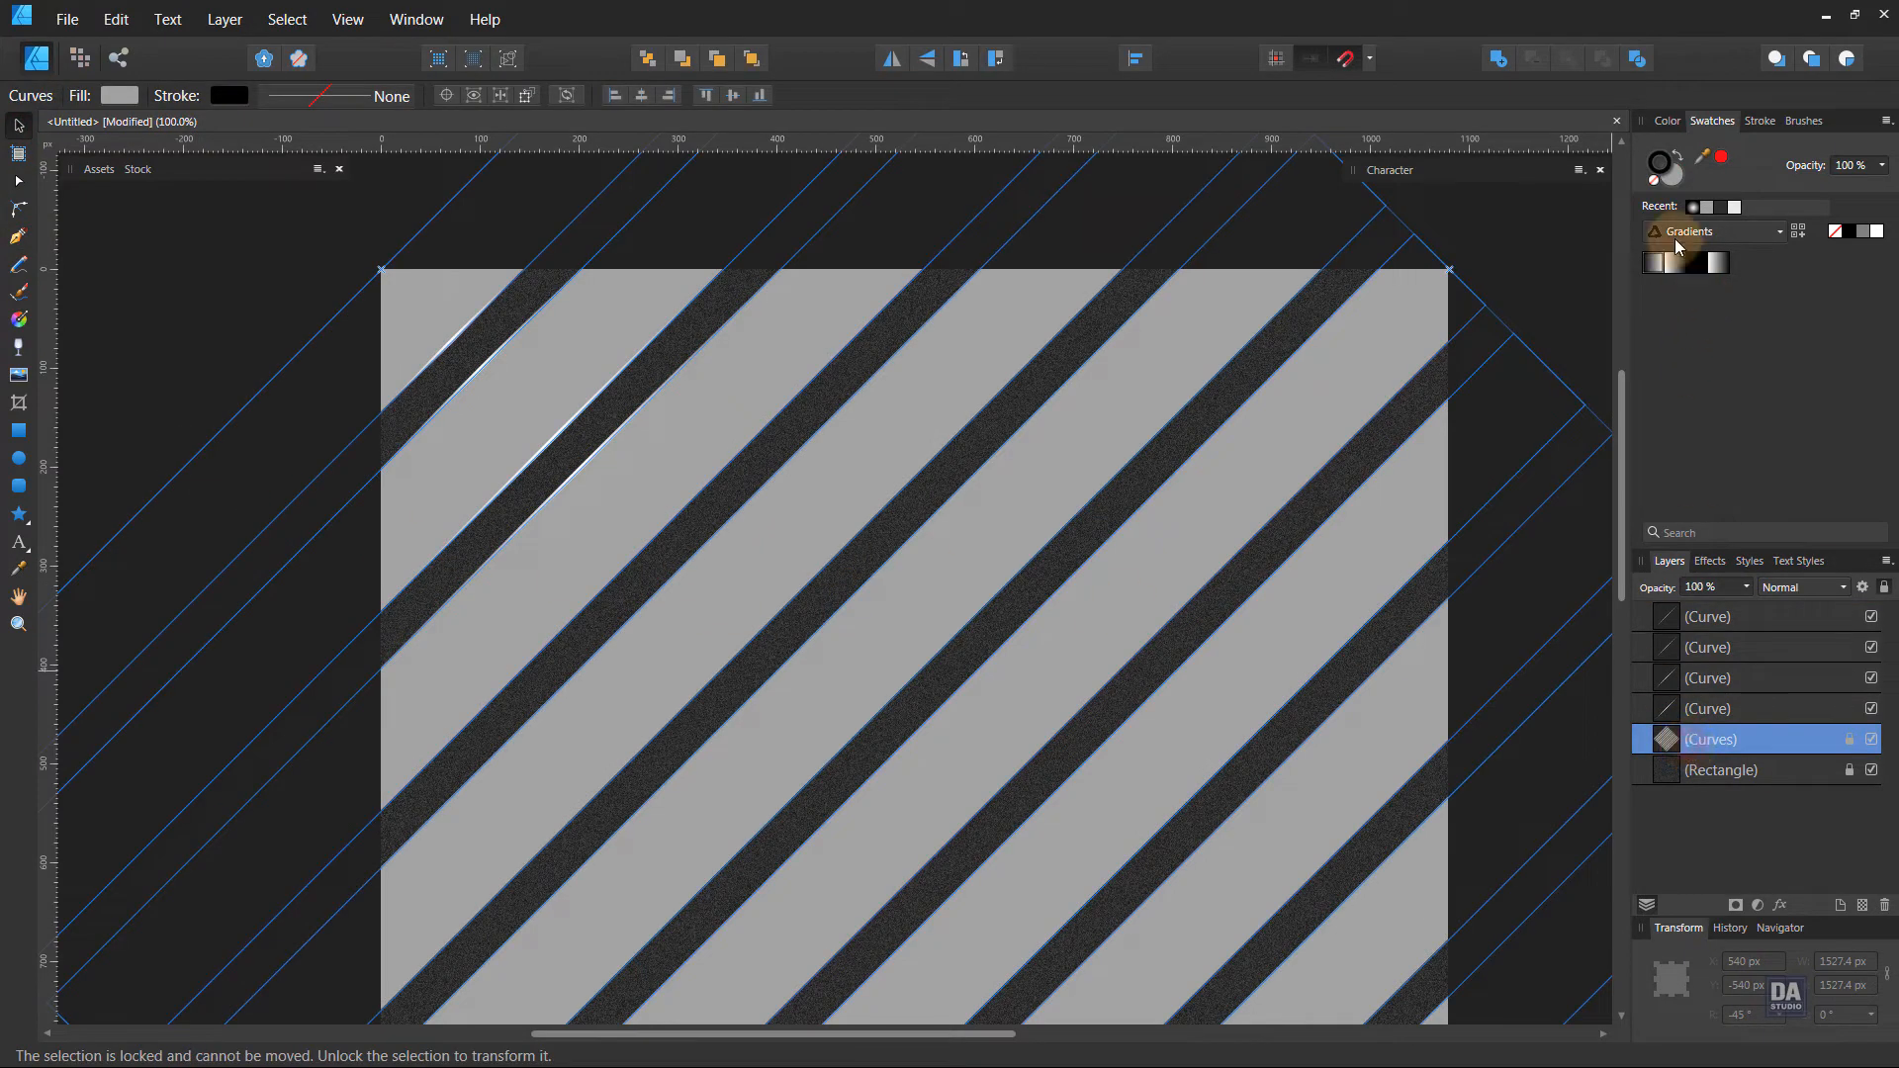
pyautogui.click(1674, 174)
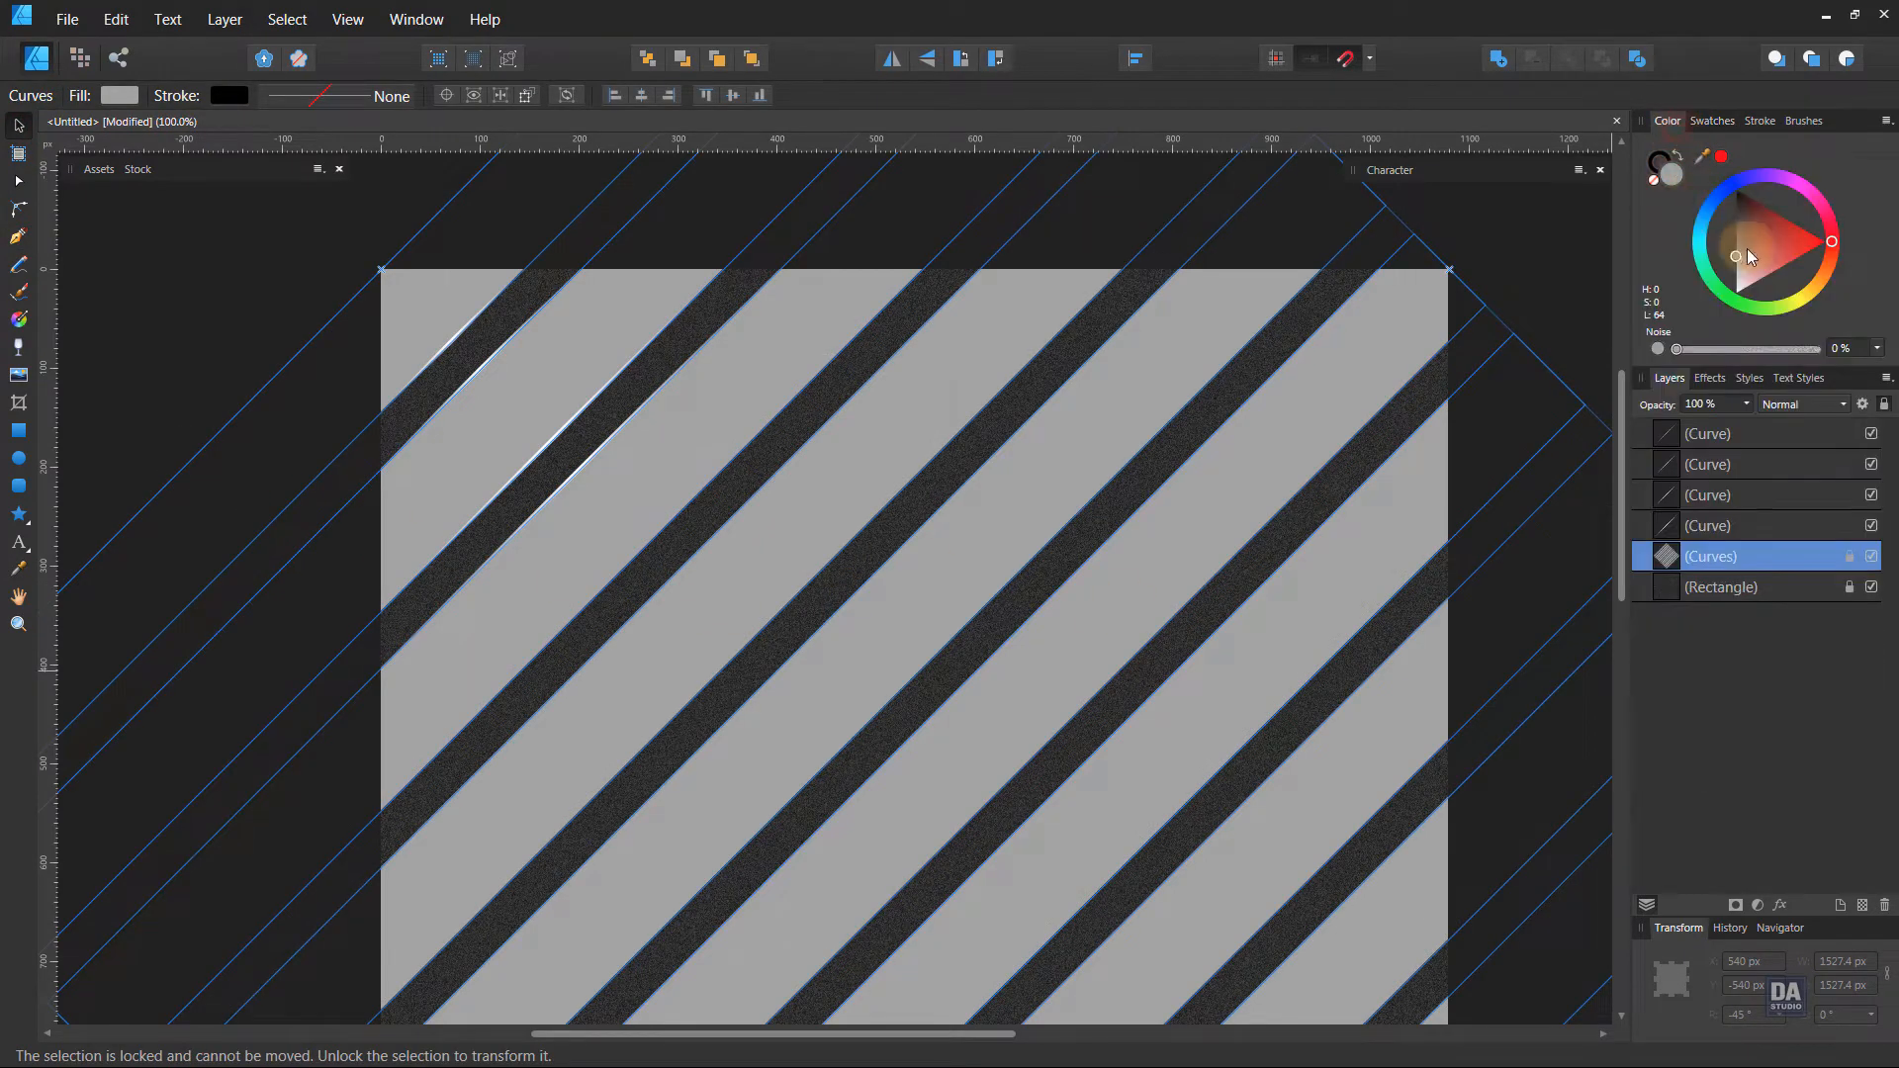
pyautogui.moveTo(1747, 247); pyautogui.dragTo(1731, 205)
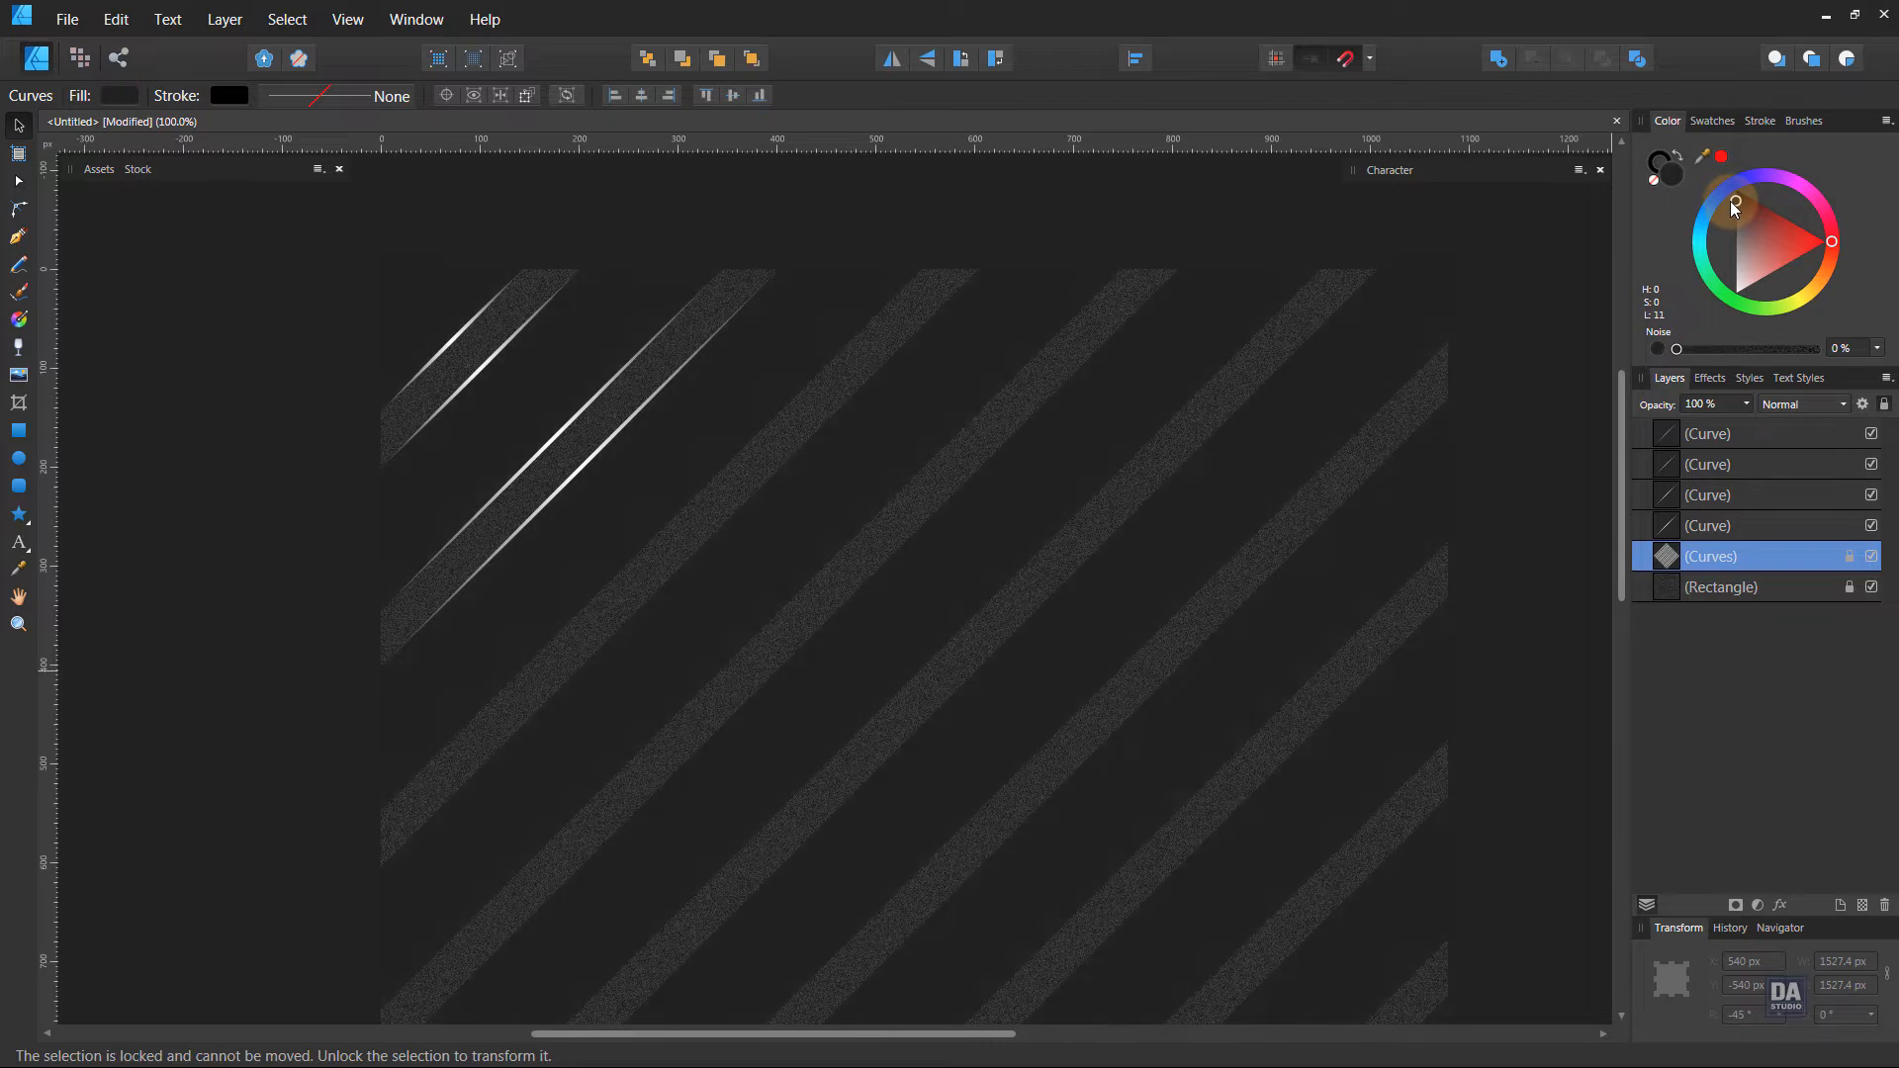
pyautogui.moveTo(1729, 200); pyautogui.dragTo(1725, 200)
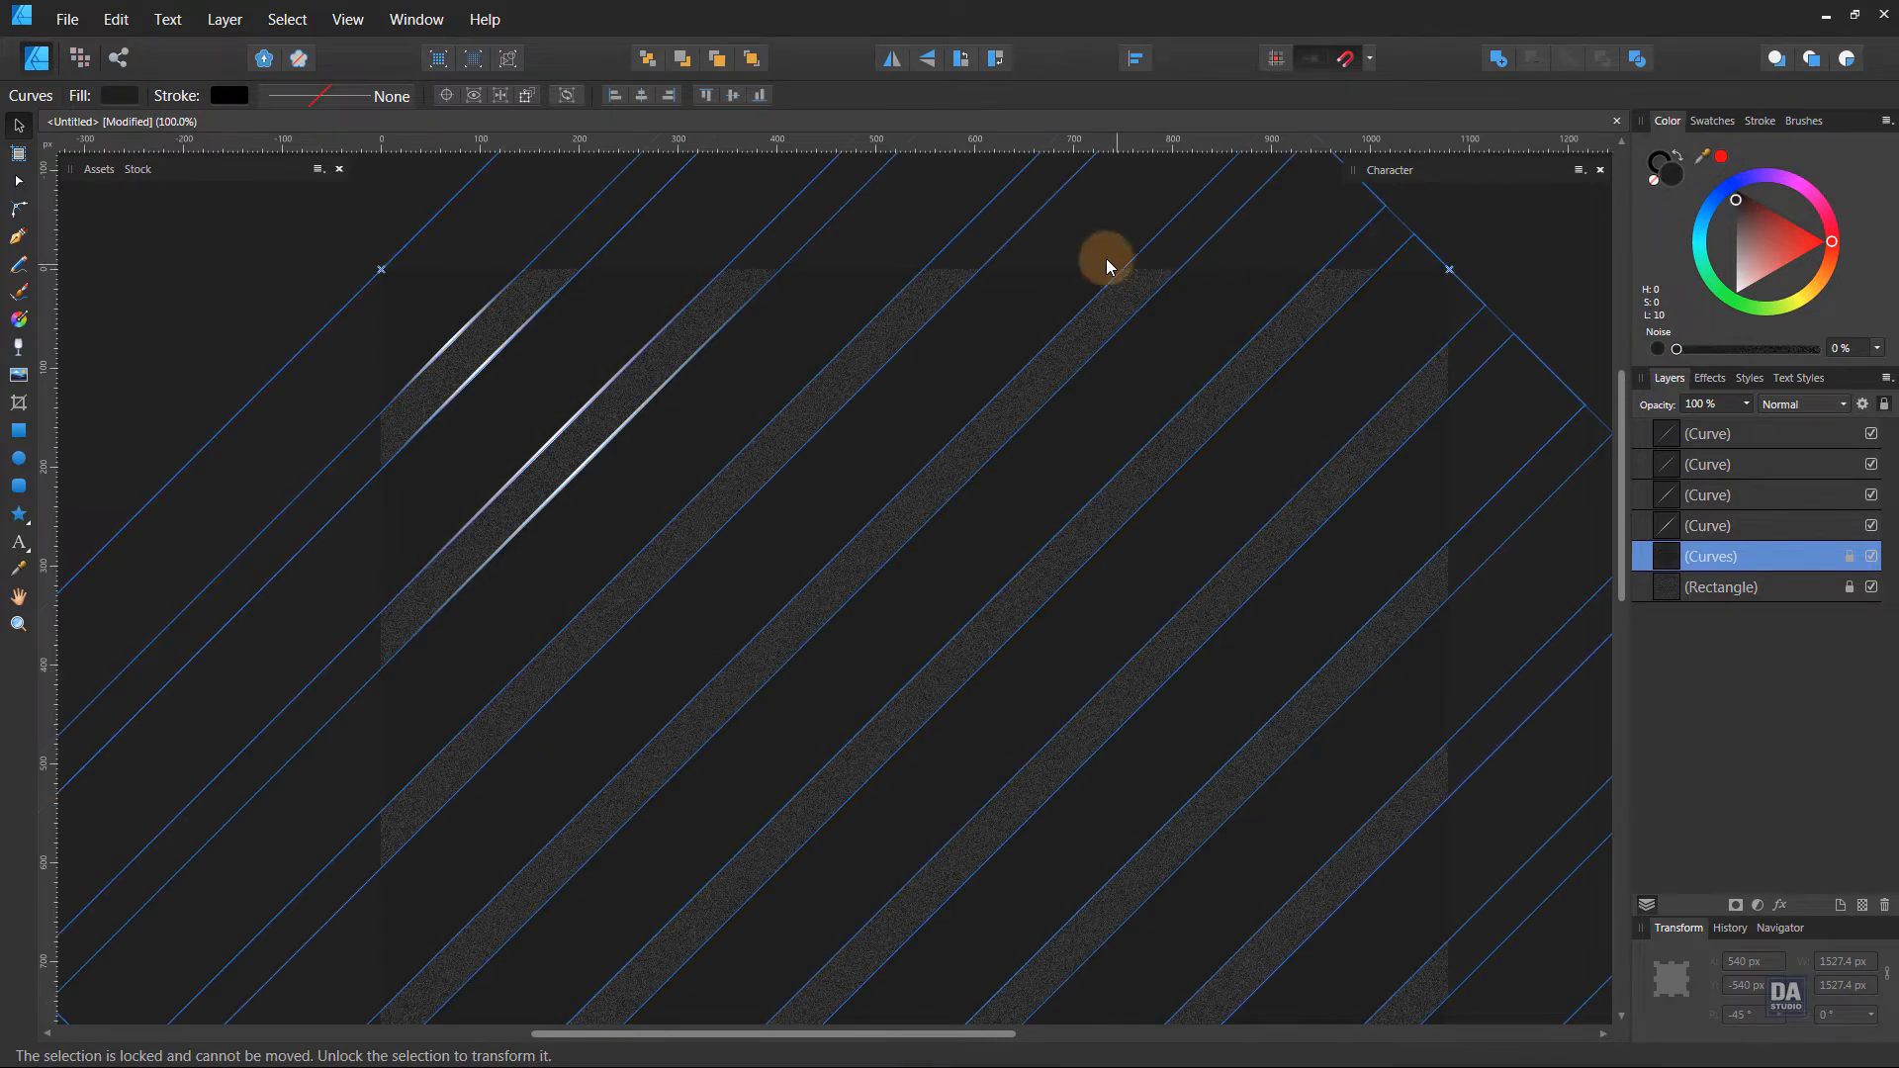
pyautogui.click(1498, 216)
# Draw Pen highlight lines along both edges of the third textured band, spanning from the canvas's left edge to its top edge.
pyautogui.moveTo(549, 575); pyautogui.dragTo(538, 516)
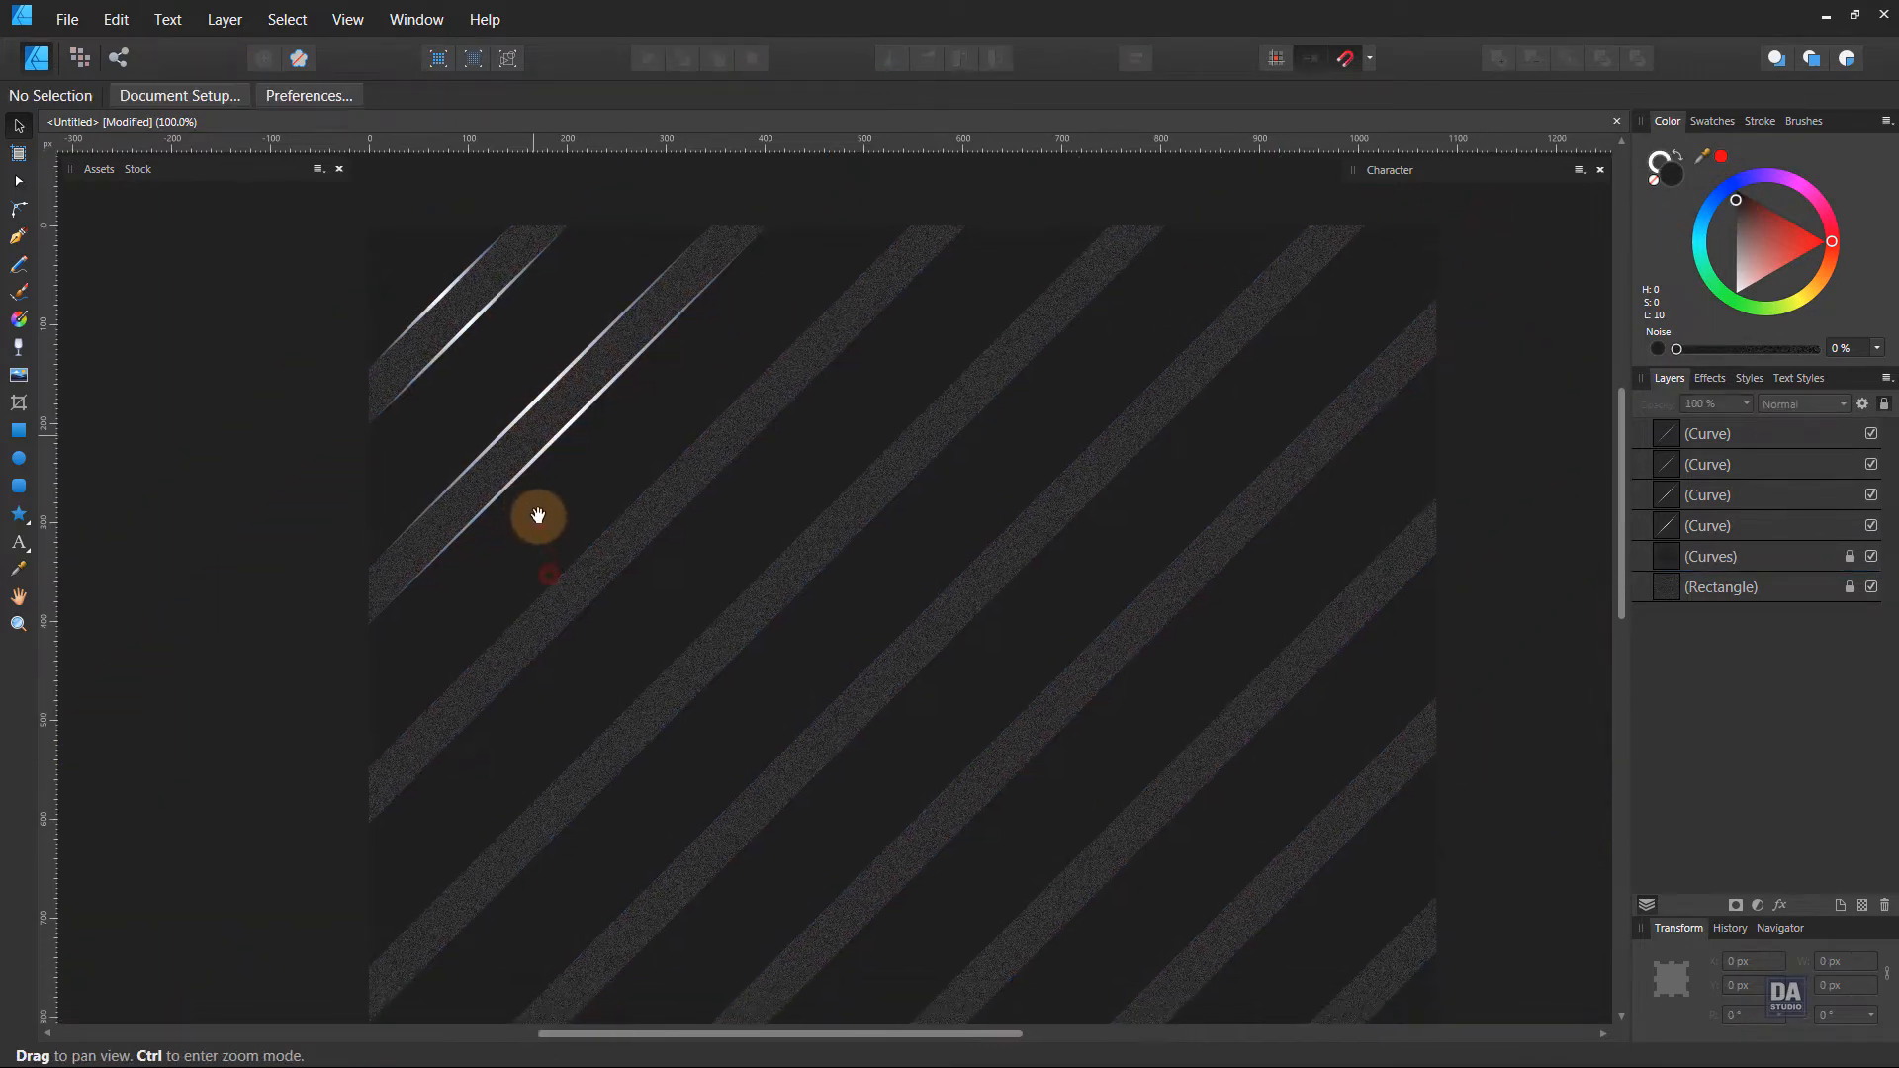
pyautogui.click(531, 467)
pyautogui.click(289, 556)
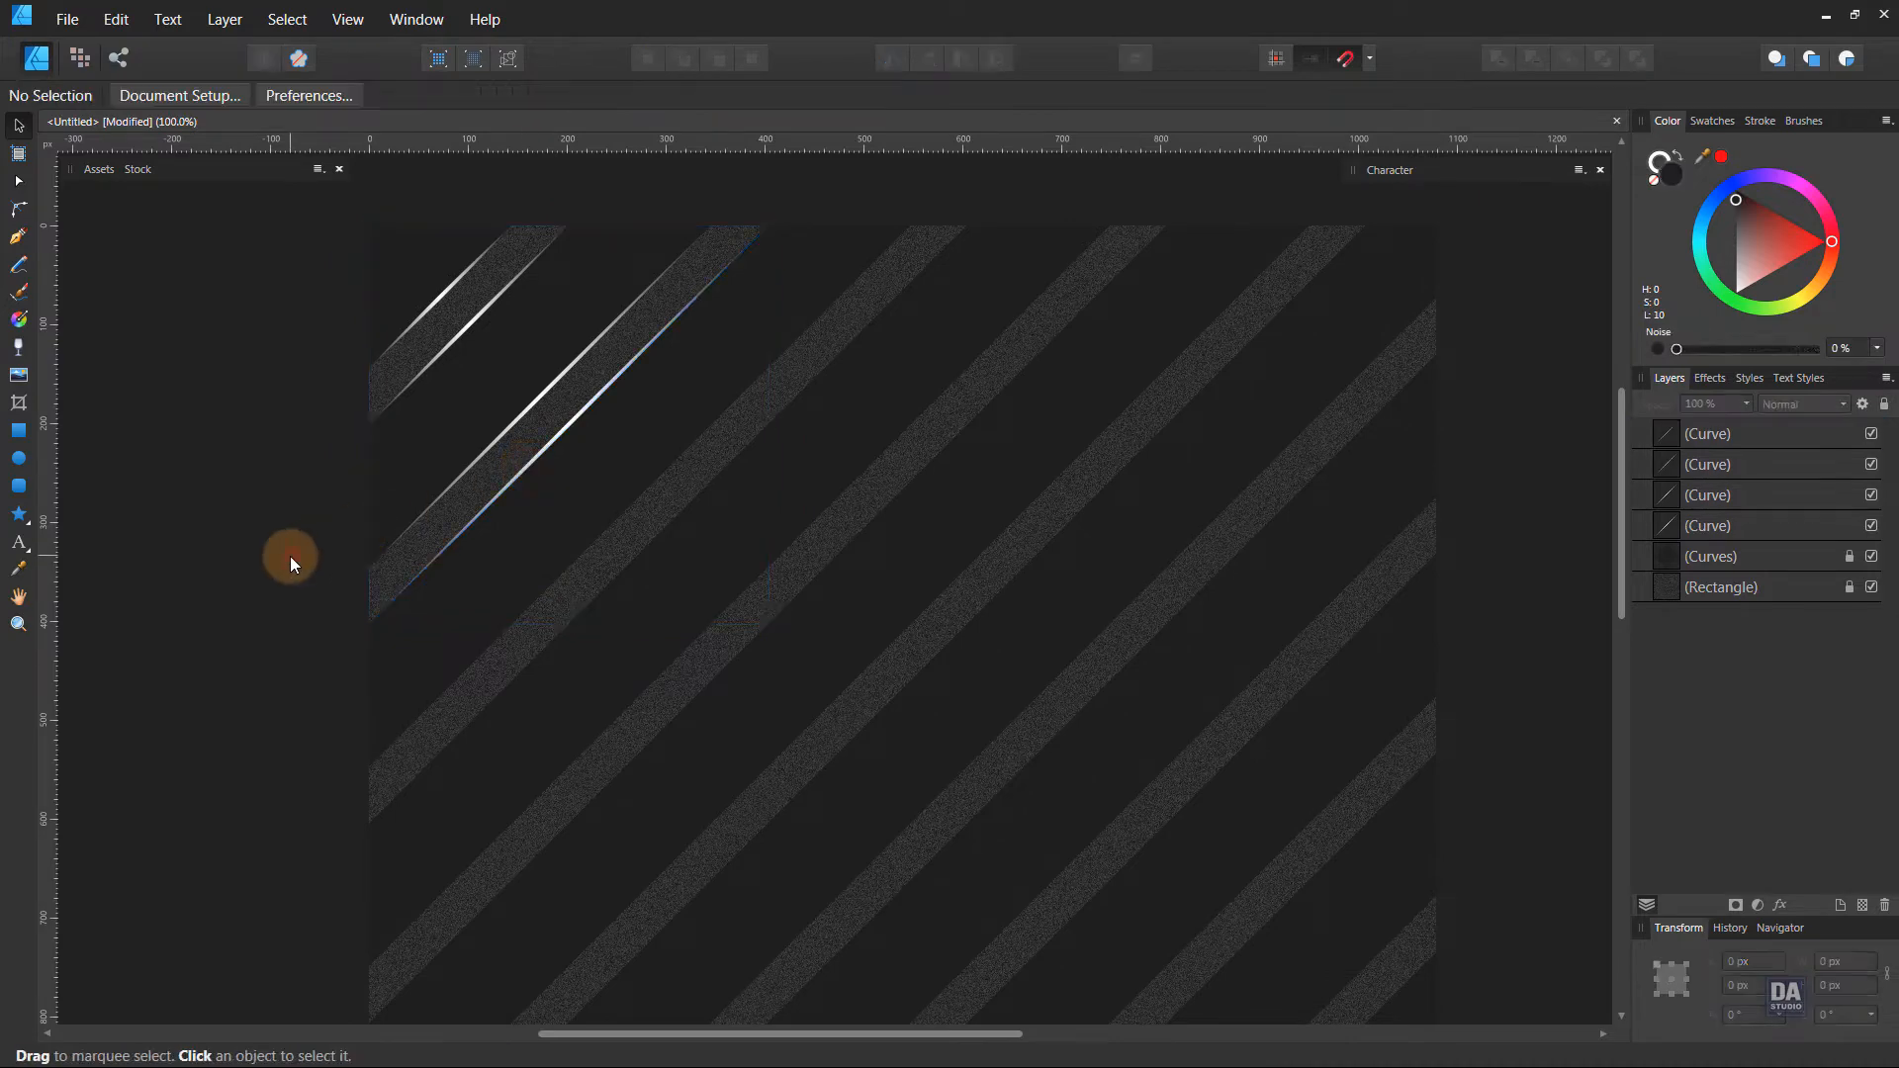
pyautogui.click(16, 245)
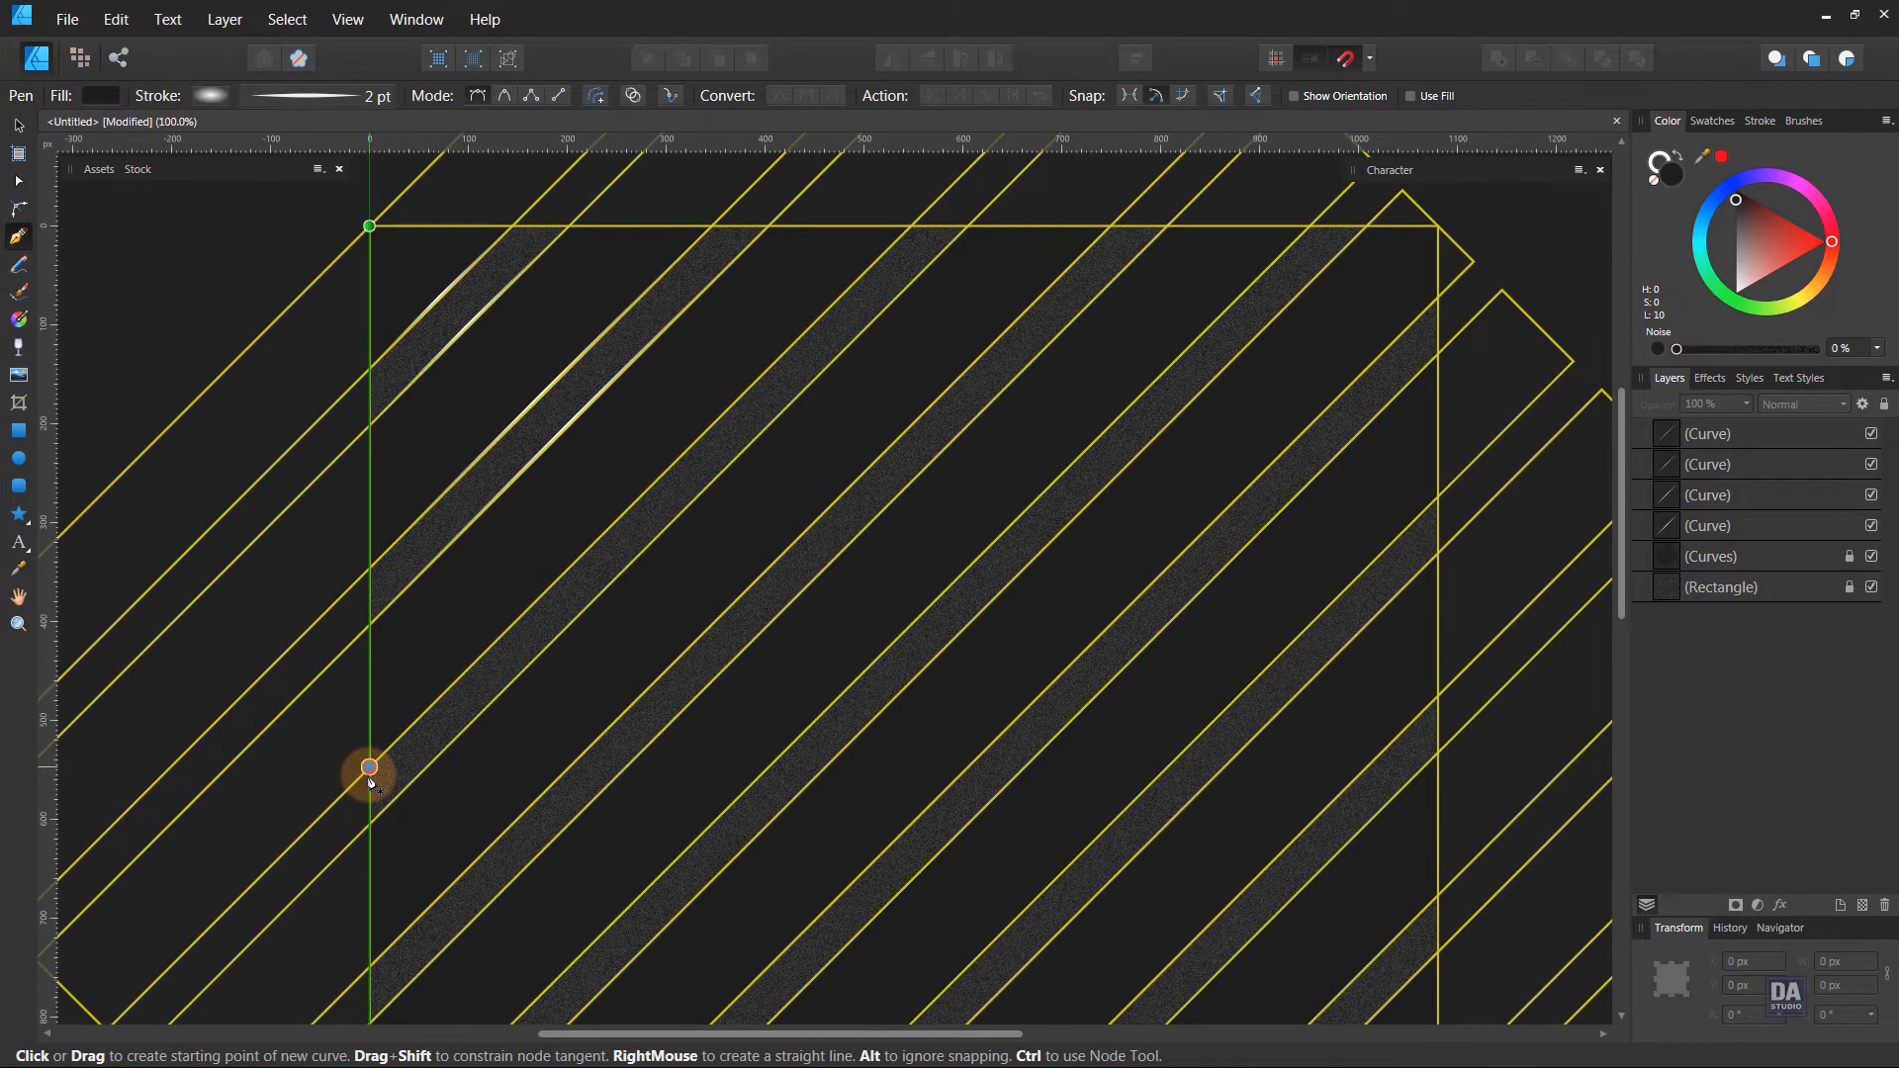
pyautogui.click(369, 767)
pyautogui.click(912, 227)
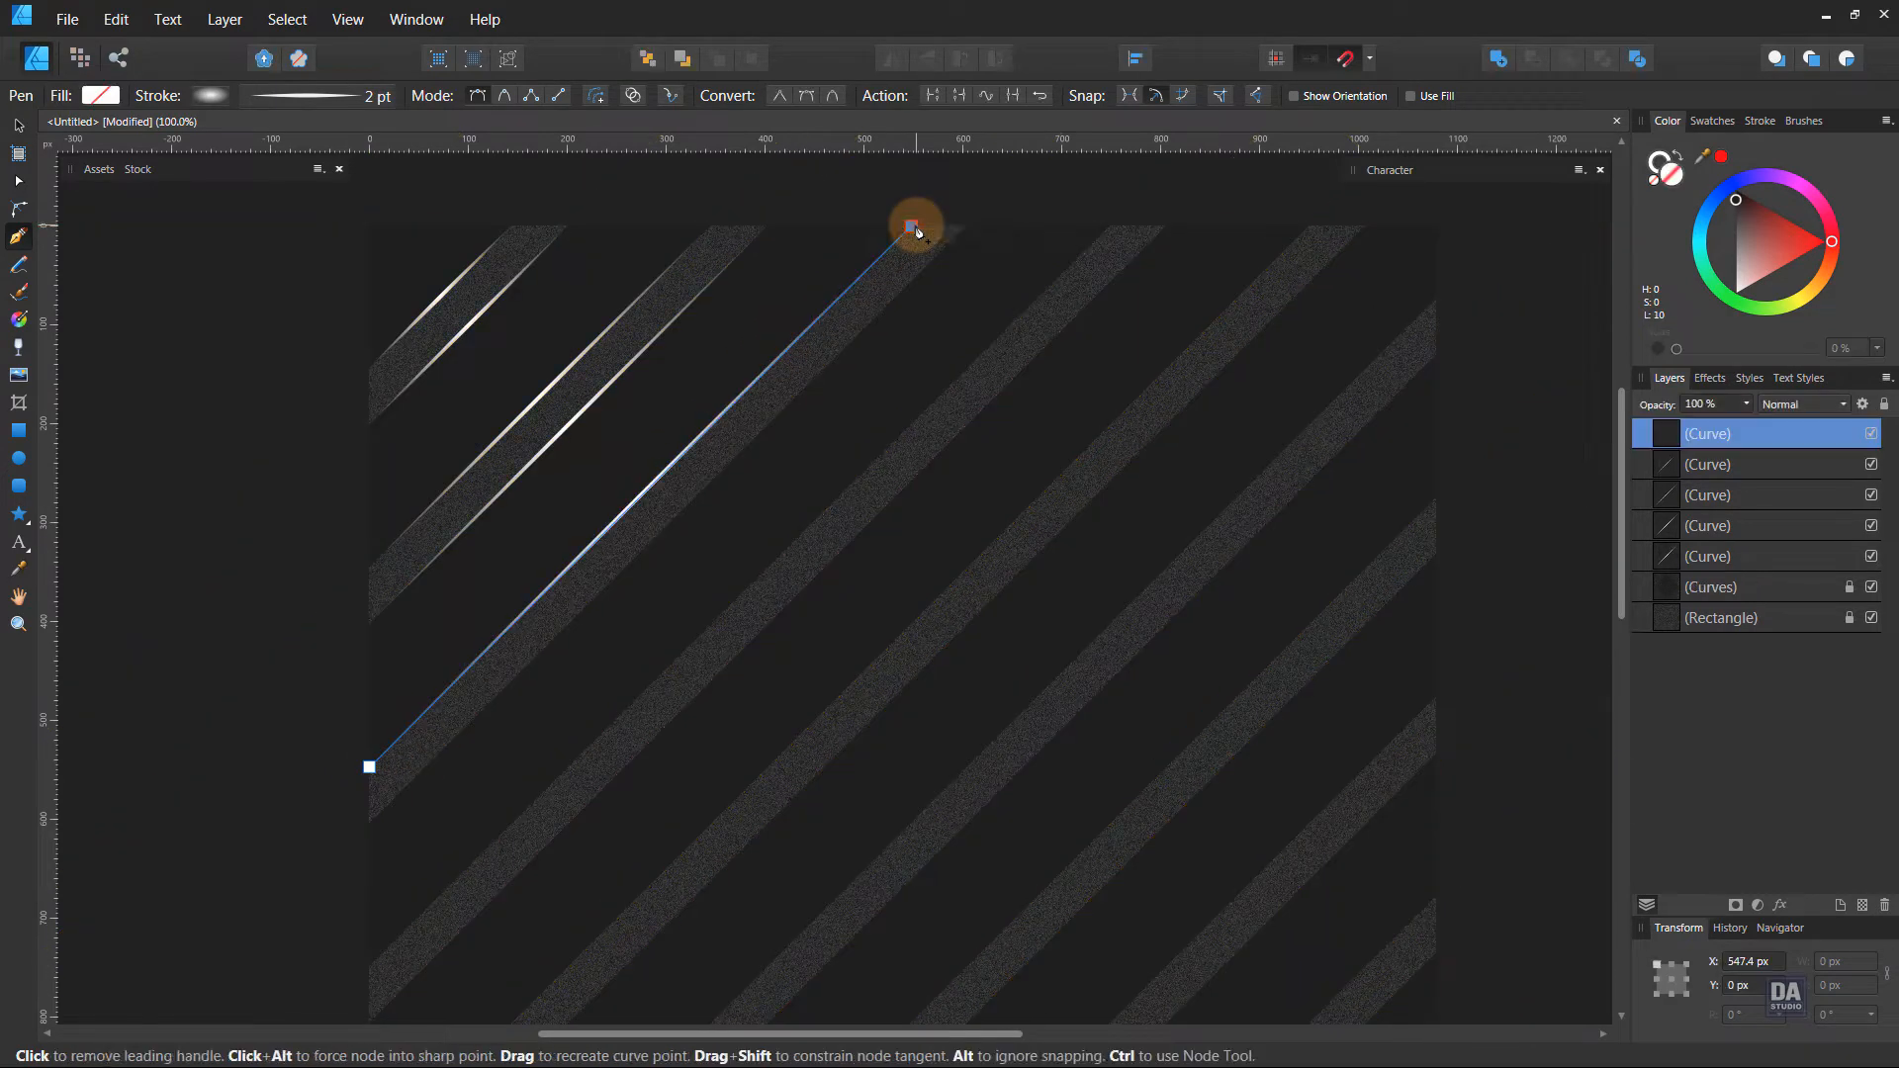
pyautogui.press('Escape')
pyautogui.press('Escape')
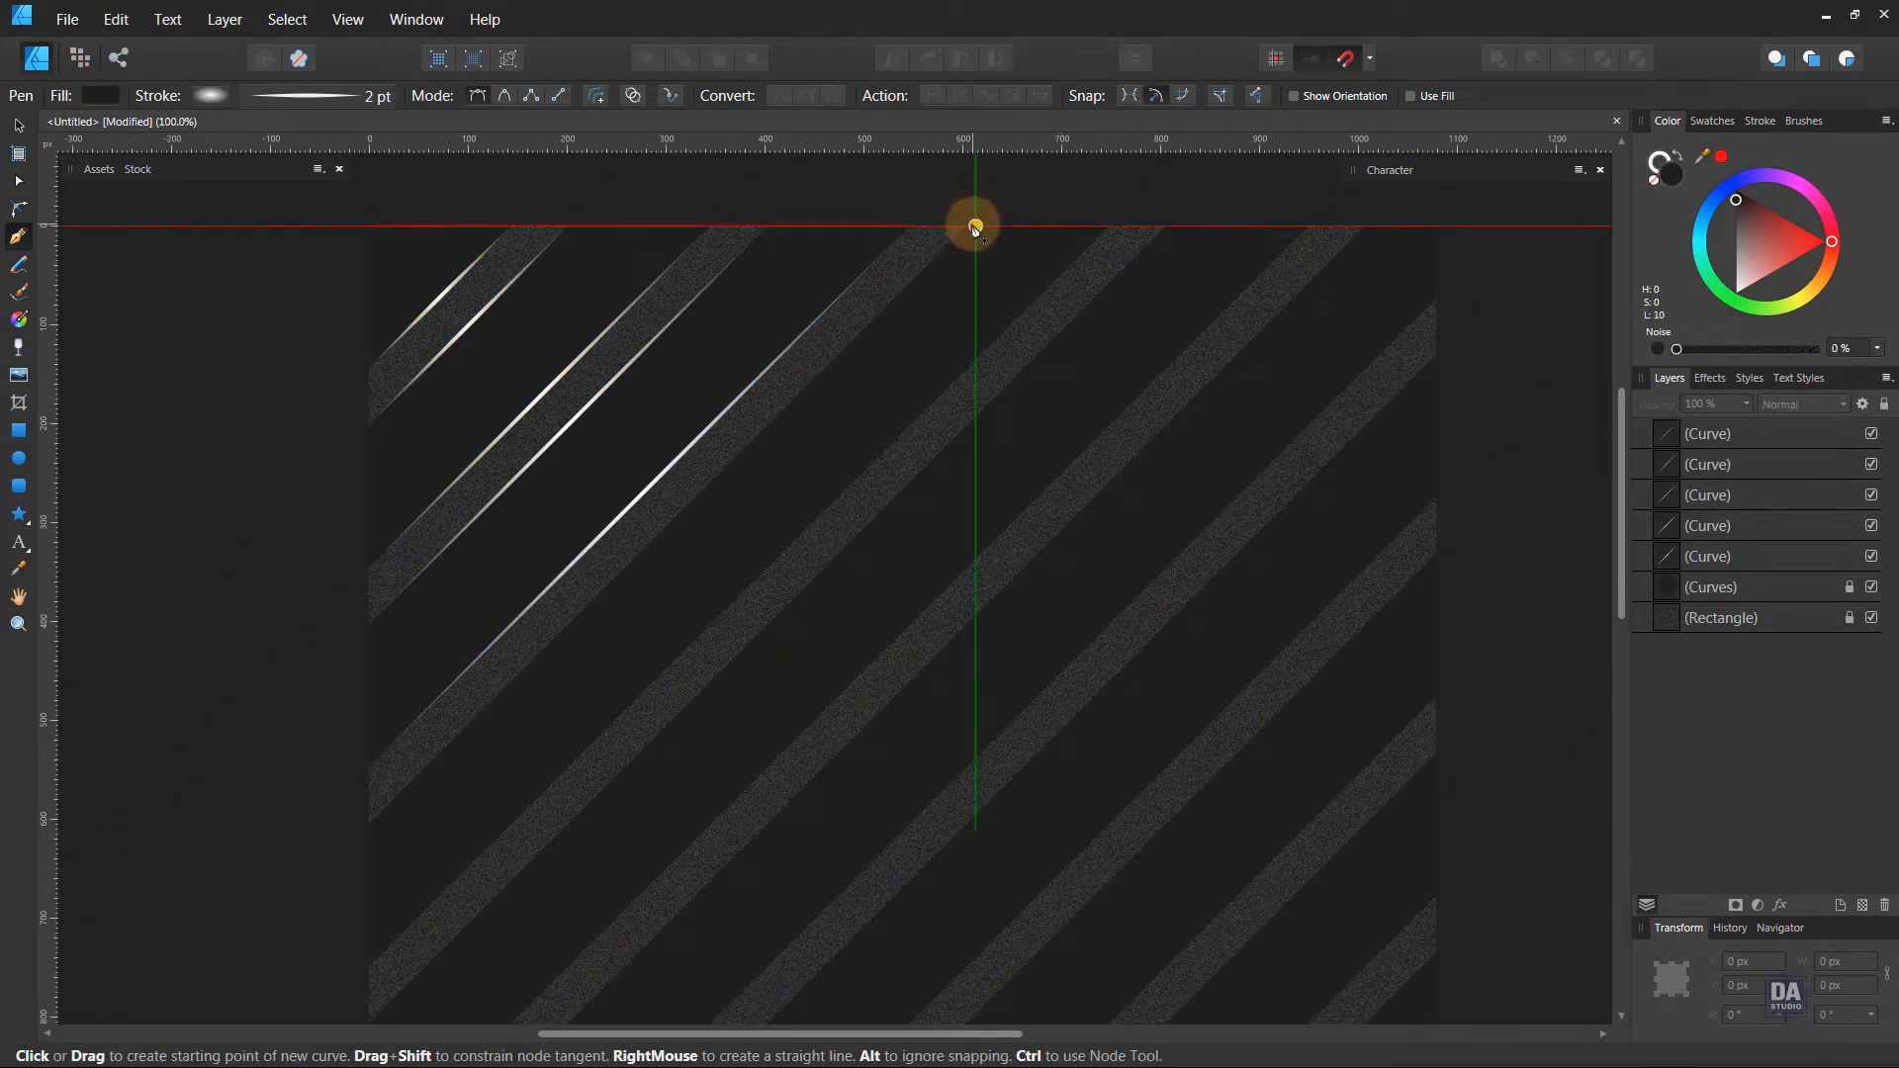
pyautogui.click(975, 226)
pyautogui.click(370, 824)
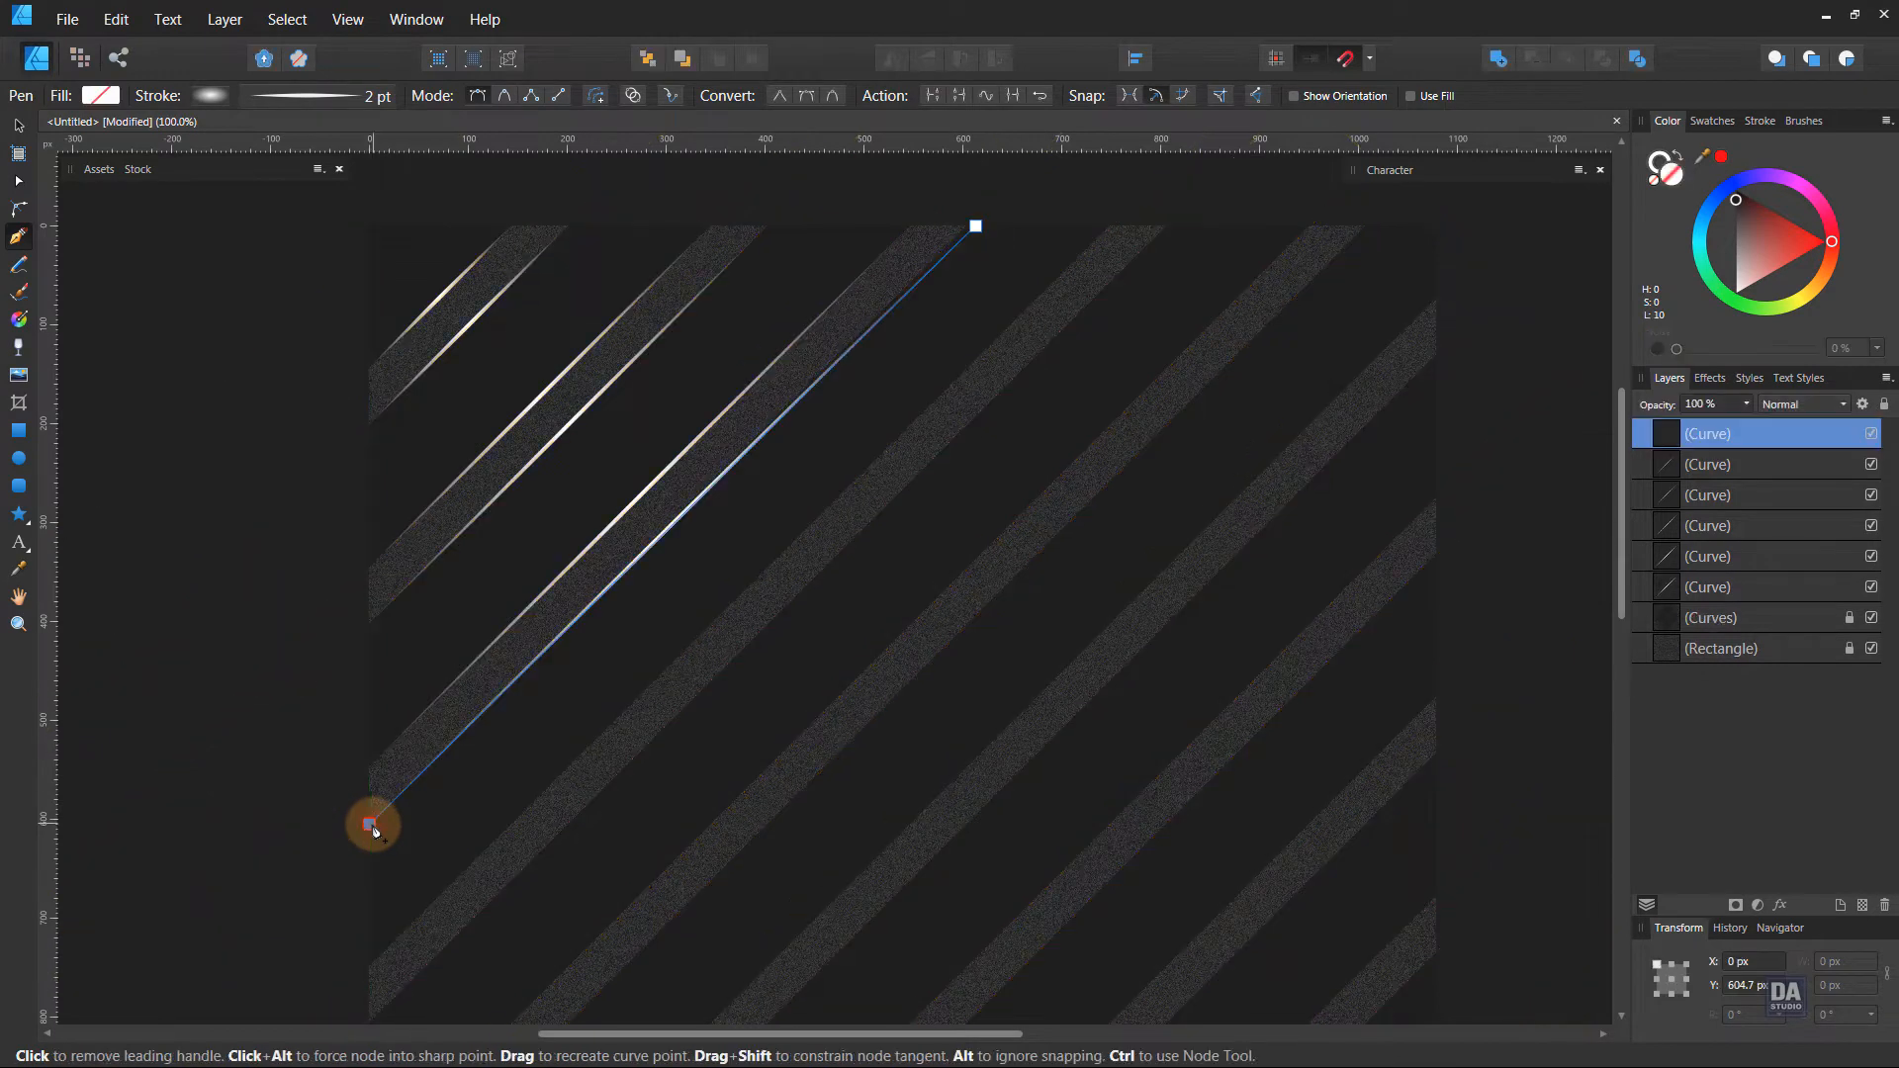
pyautogui.press('Escape')
# Draw highlight lines along both edges of the fourth textured band between the canvas's left and top edges.
pyautogui.scroll(-2, 466, 686)
pyautogui.scroll(-2, 501, 598)
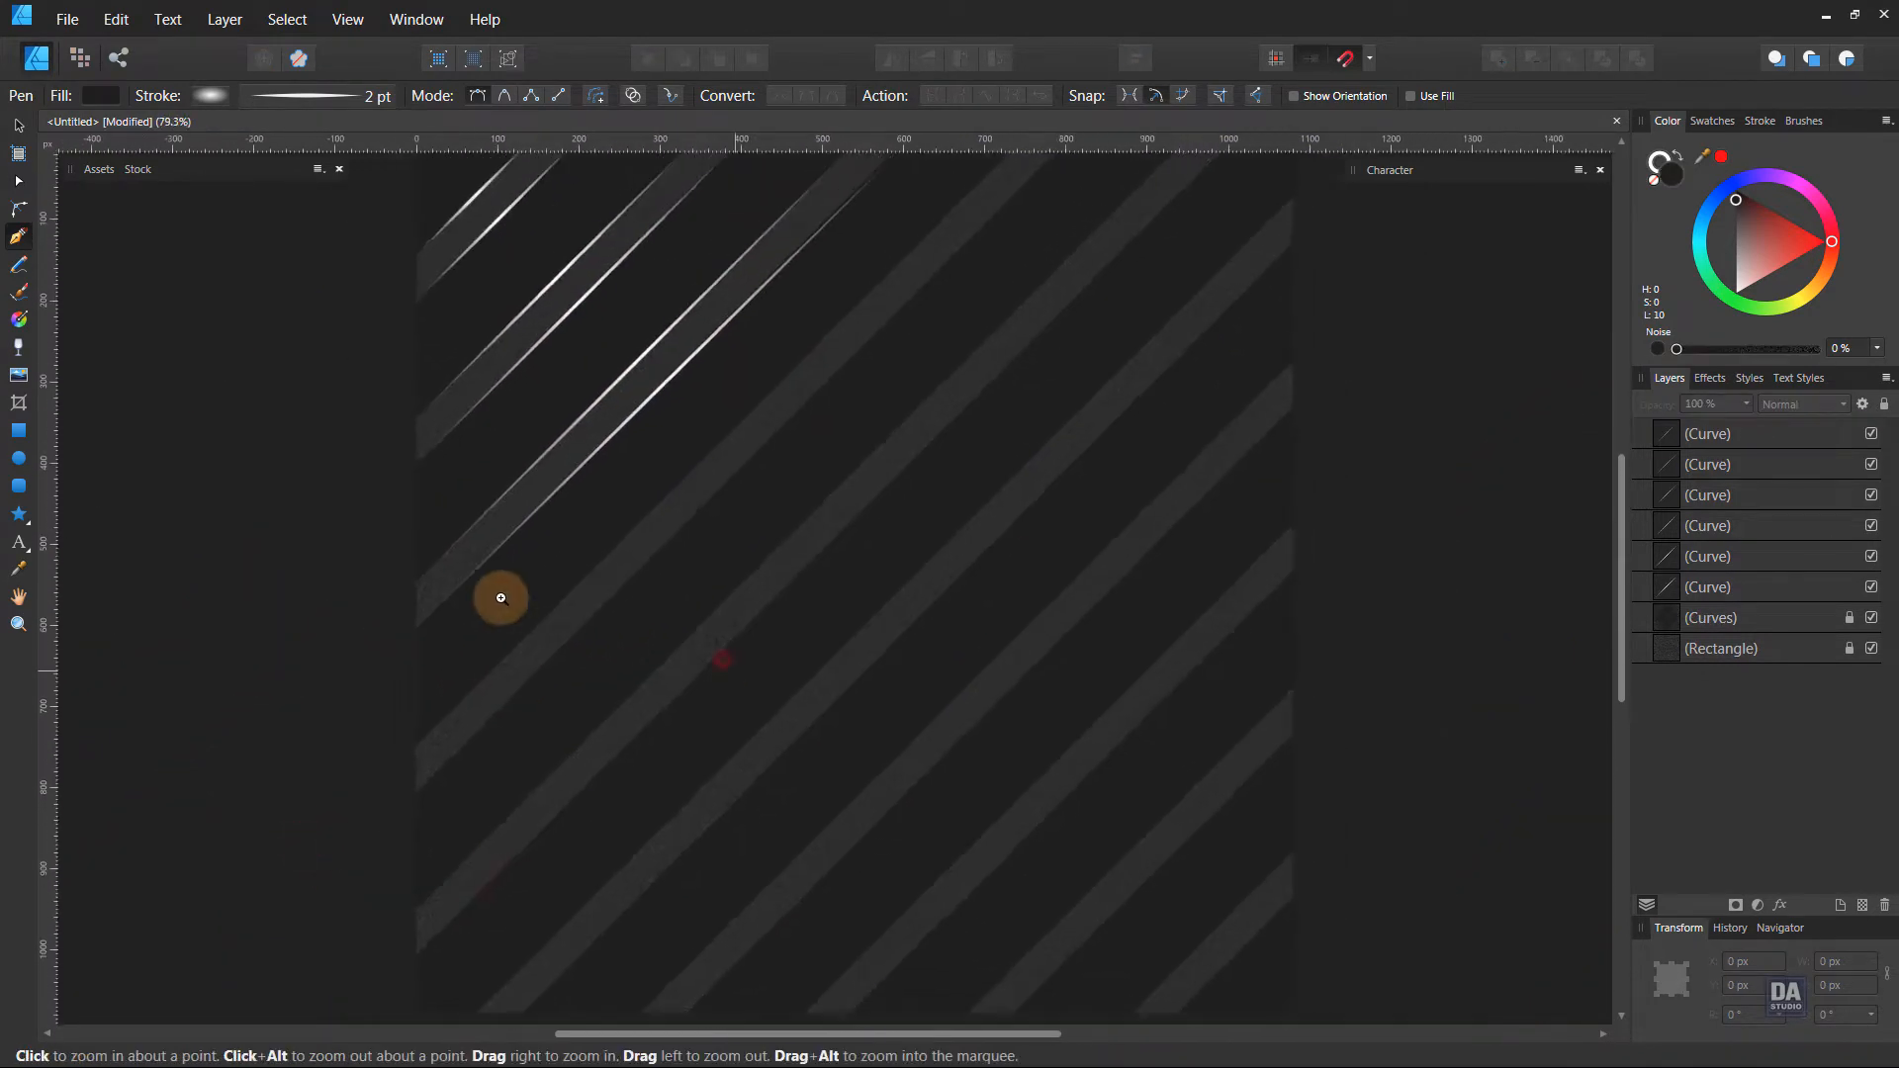
pyautogui.scroll(-1, 501, 598)
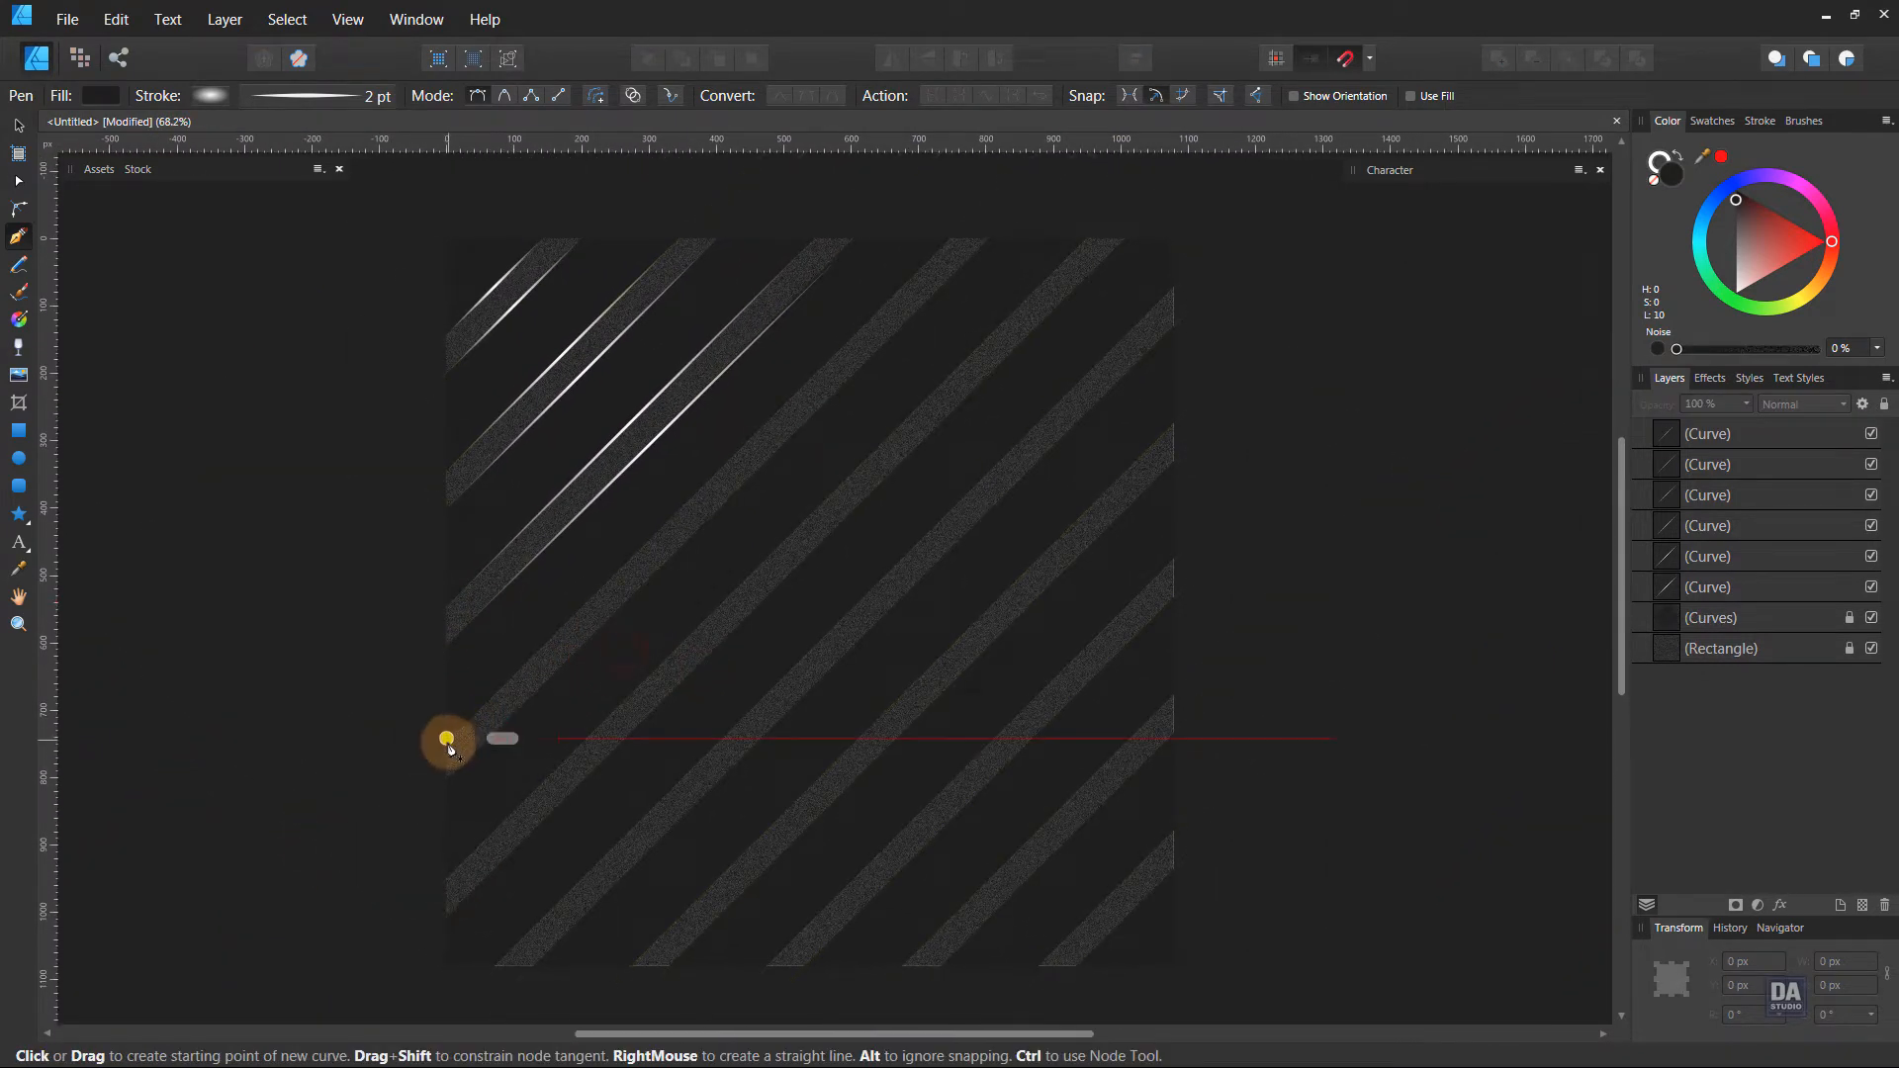
pyautogui.click(447, 741)
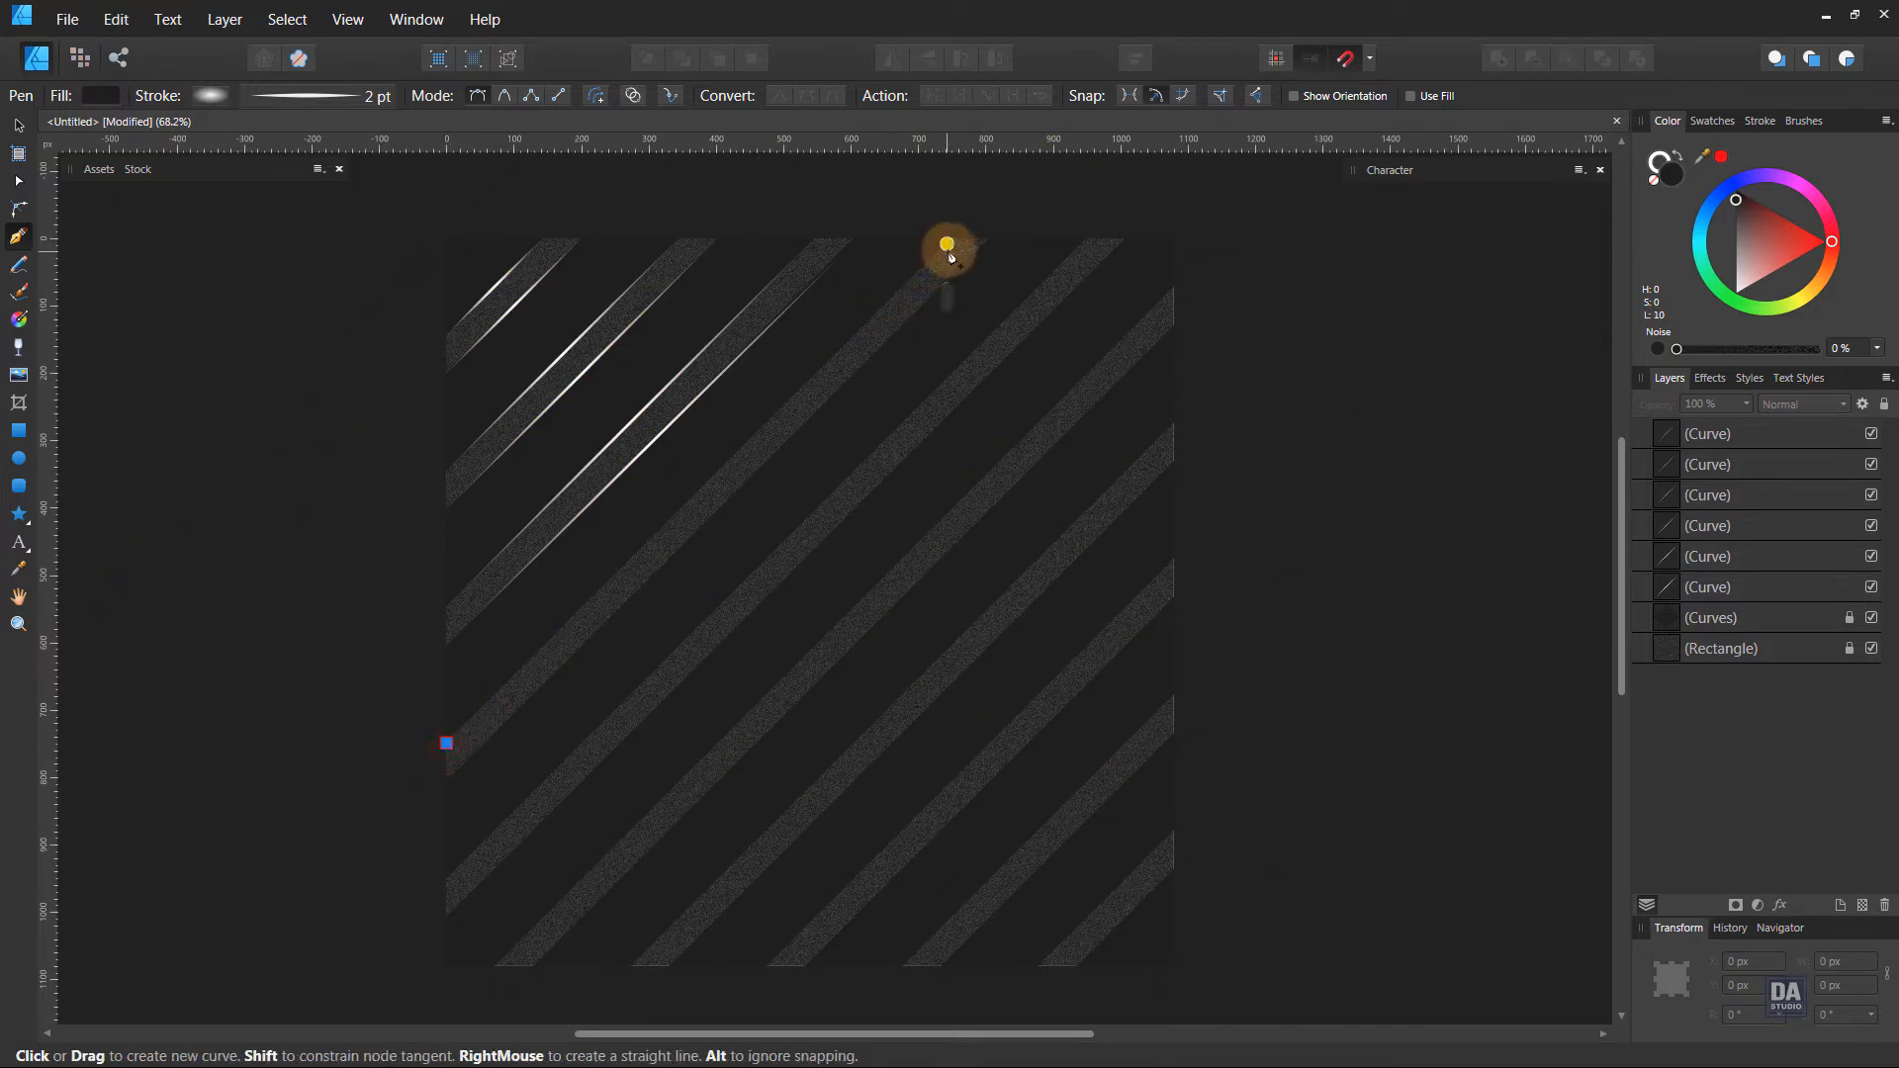
pyautogui.click(951, 239)
pyautogui.keyDown('ctrl'); pyautogui.click(1042, 203); pyautogui.keyUp('ctrl')
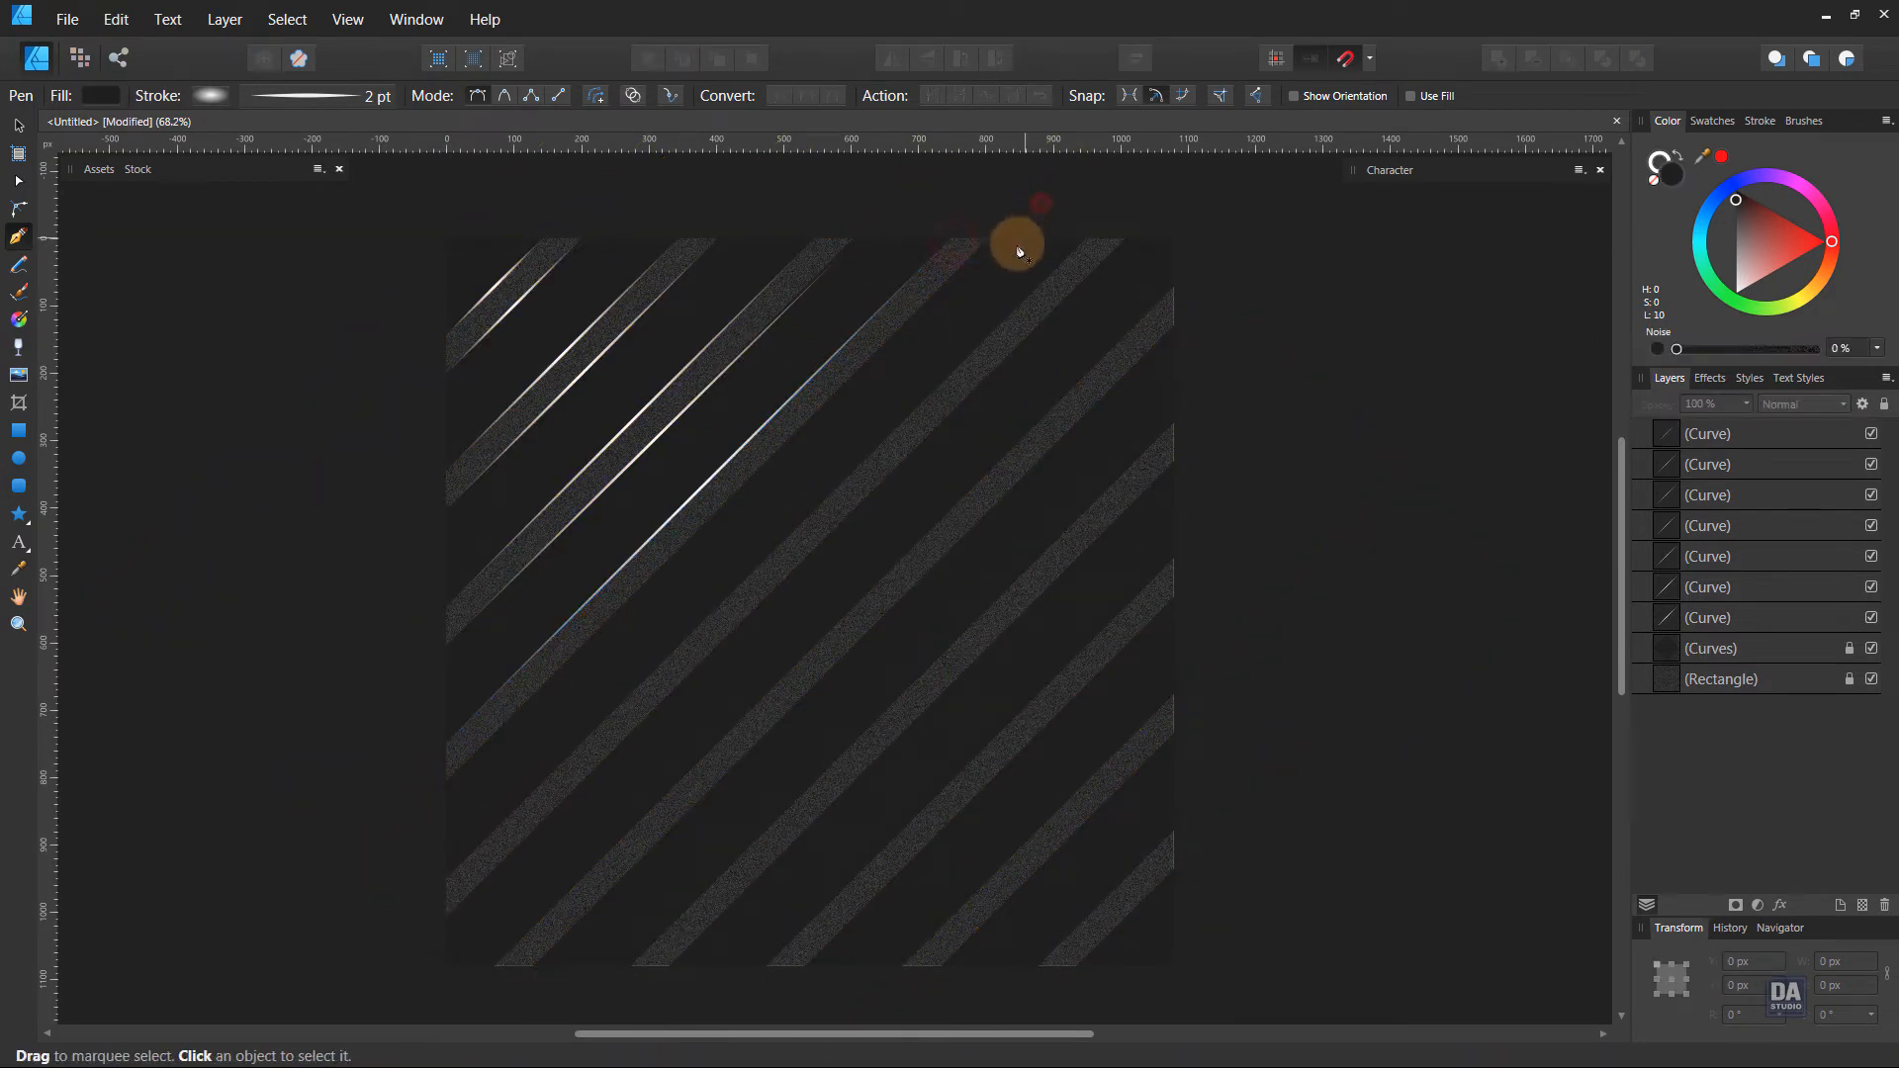
pyautogui.click(995, 240)
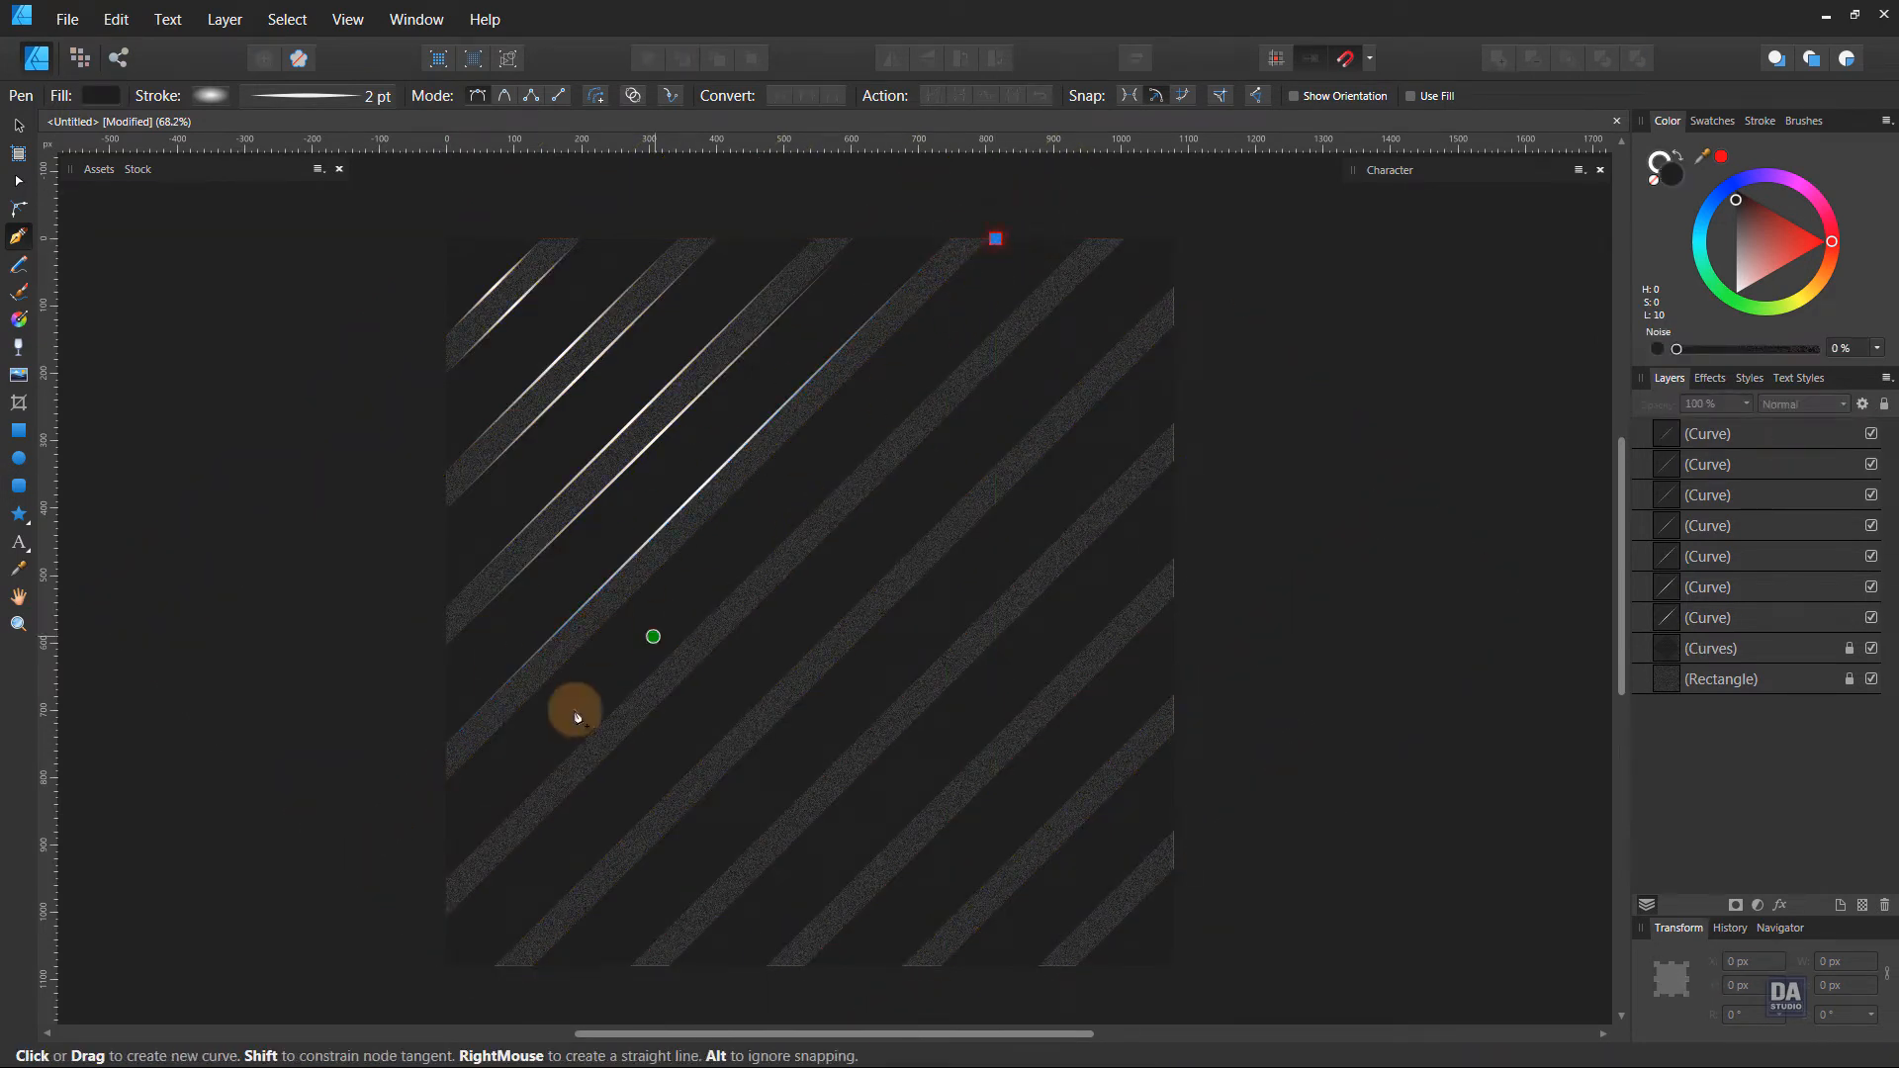
pyautogui.click(441, 787)
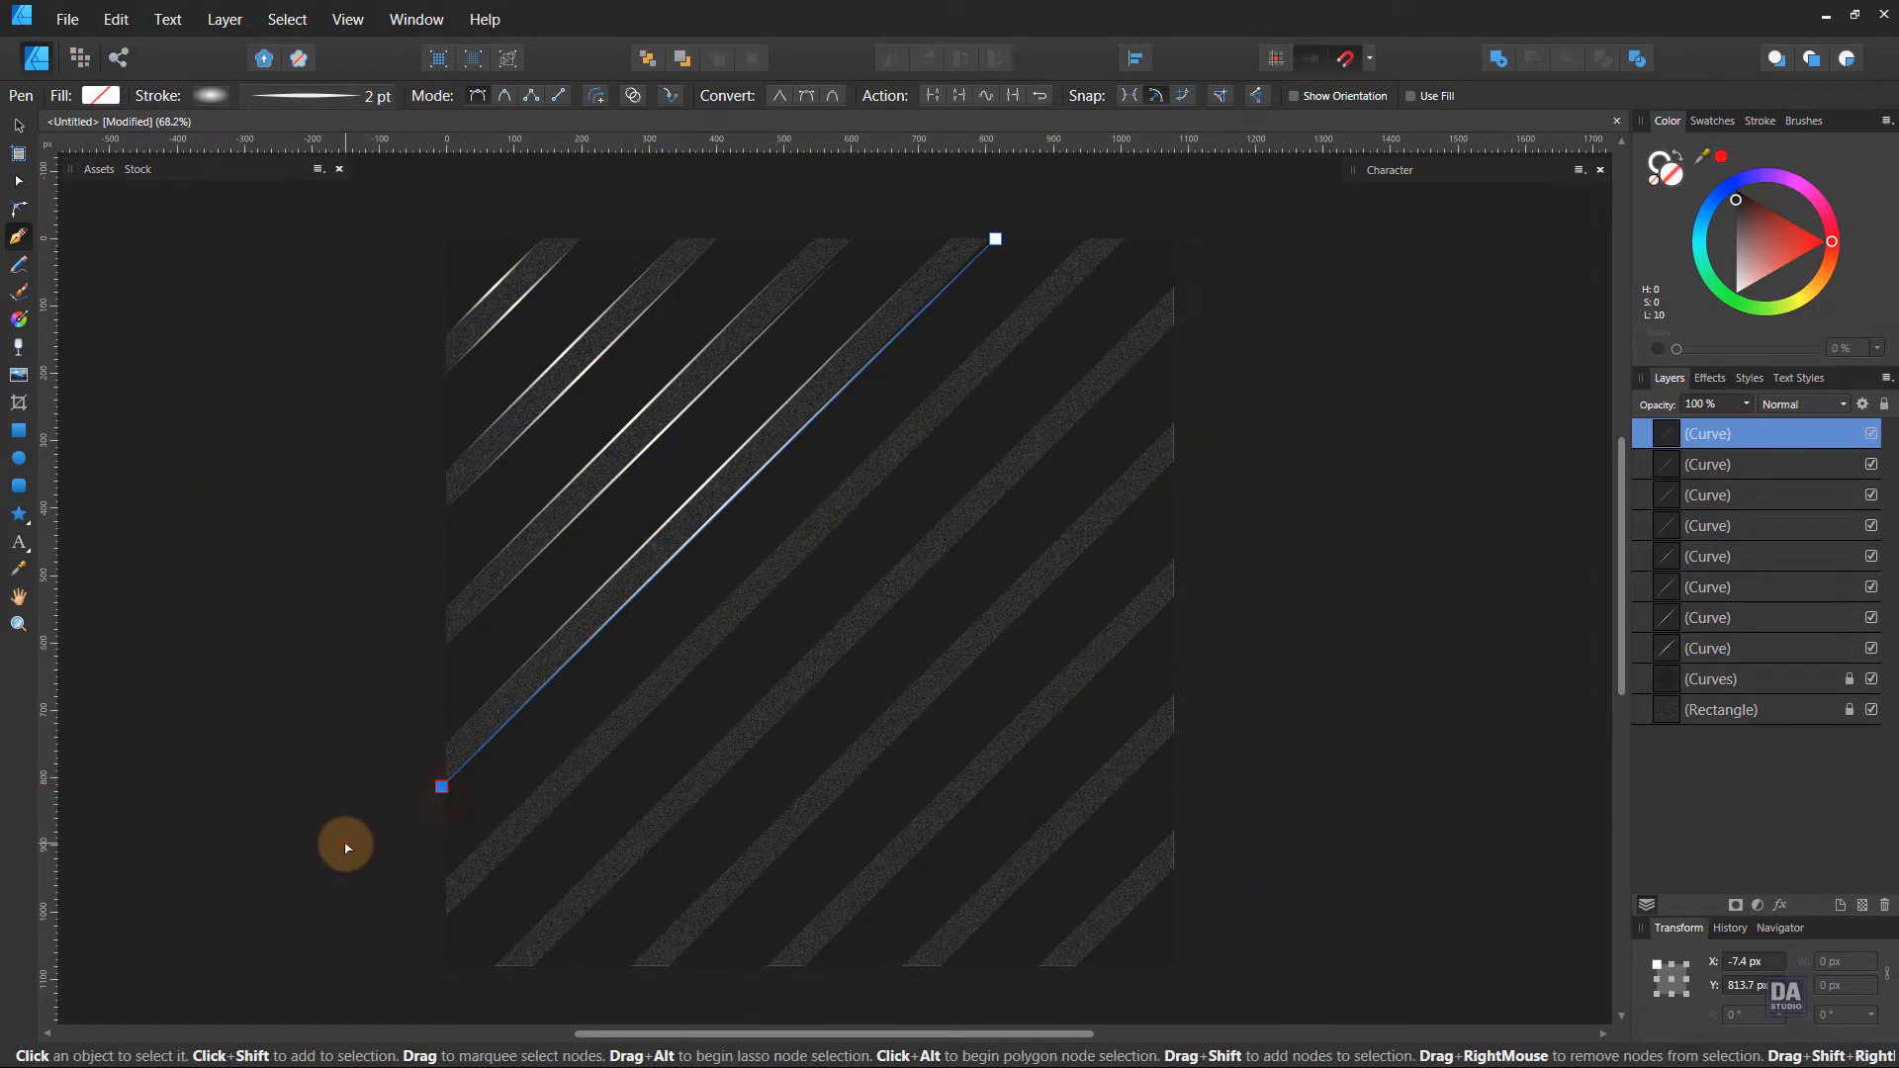
pyautogui.keyDown('ctrl'); pyautogui.click(356, 847); pyautogui.keyUp('ctrl')
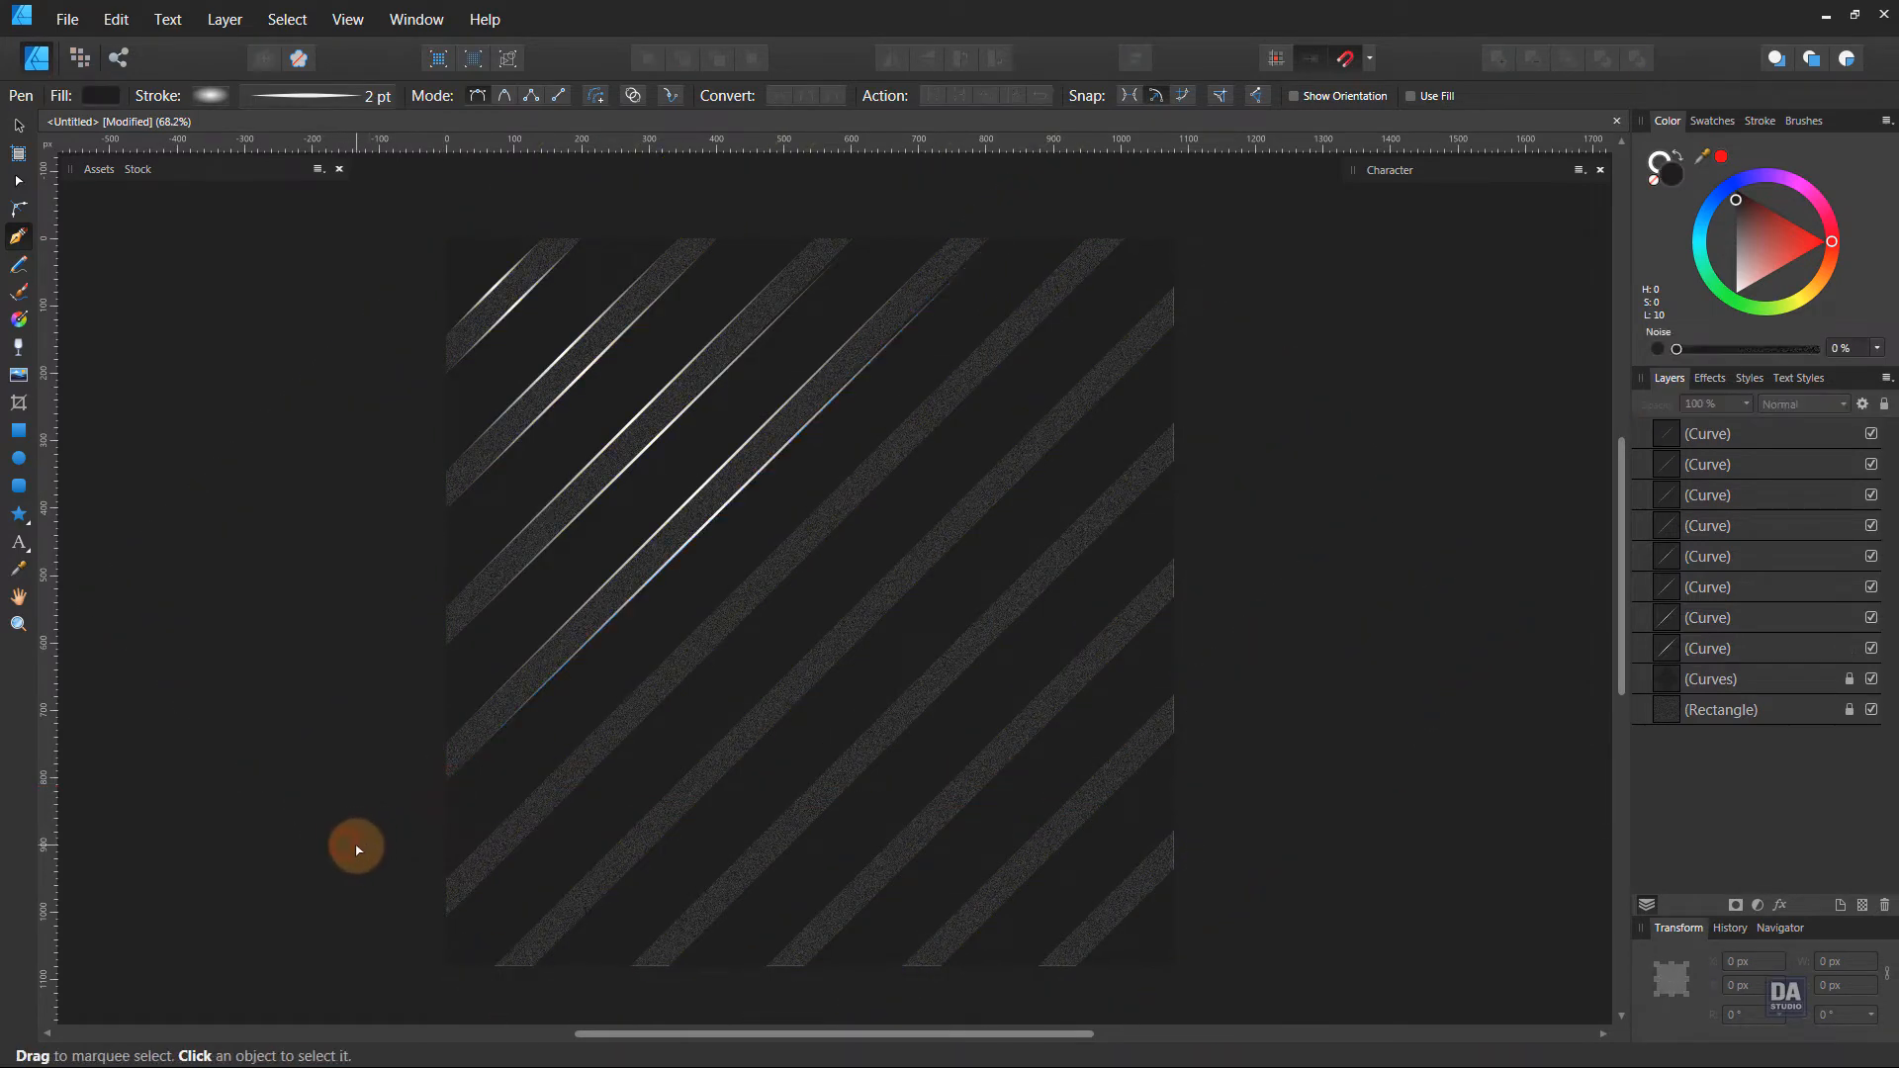
# Draw highlight lines along both edges of the fifth textured band, running from the canvas's lower-left side to its top edge.
pyautogui.click(441, 886)
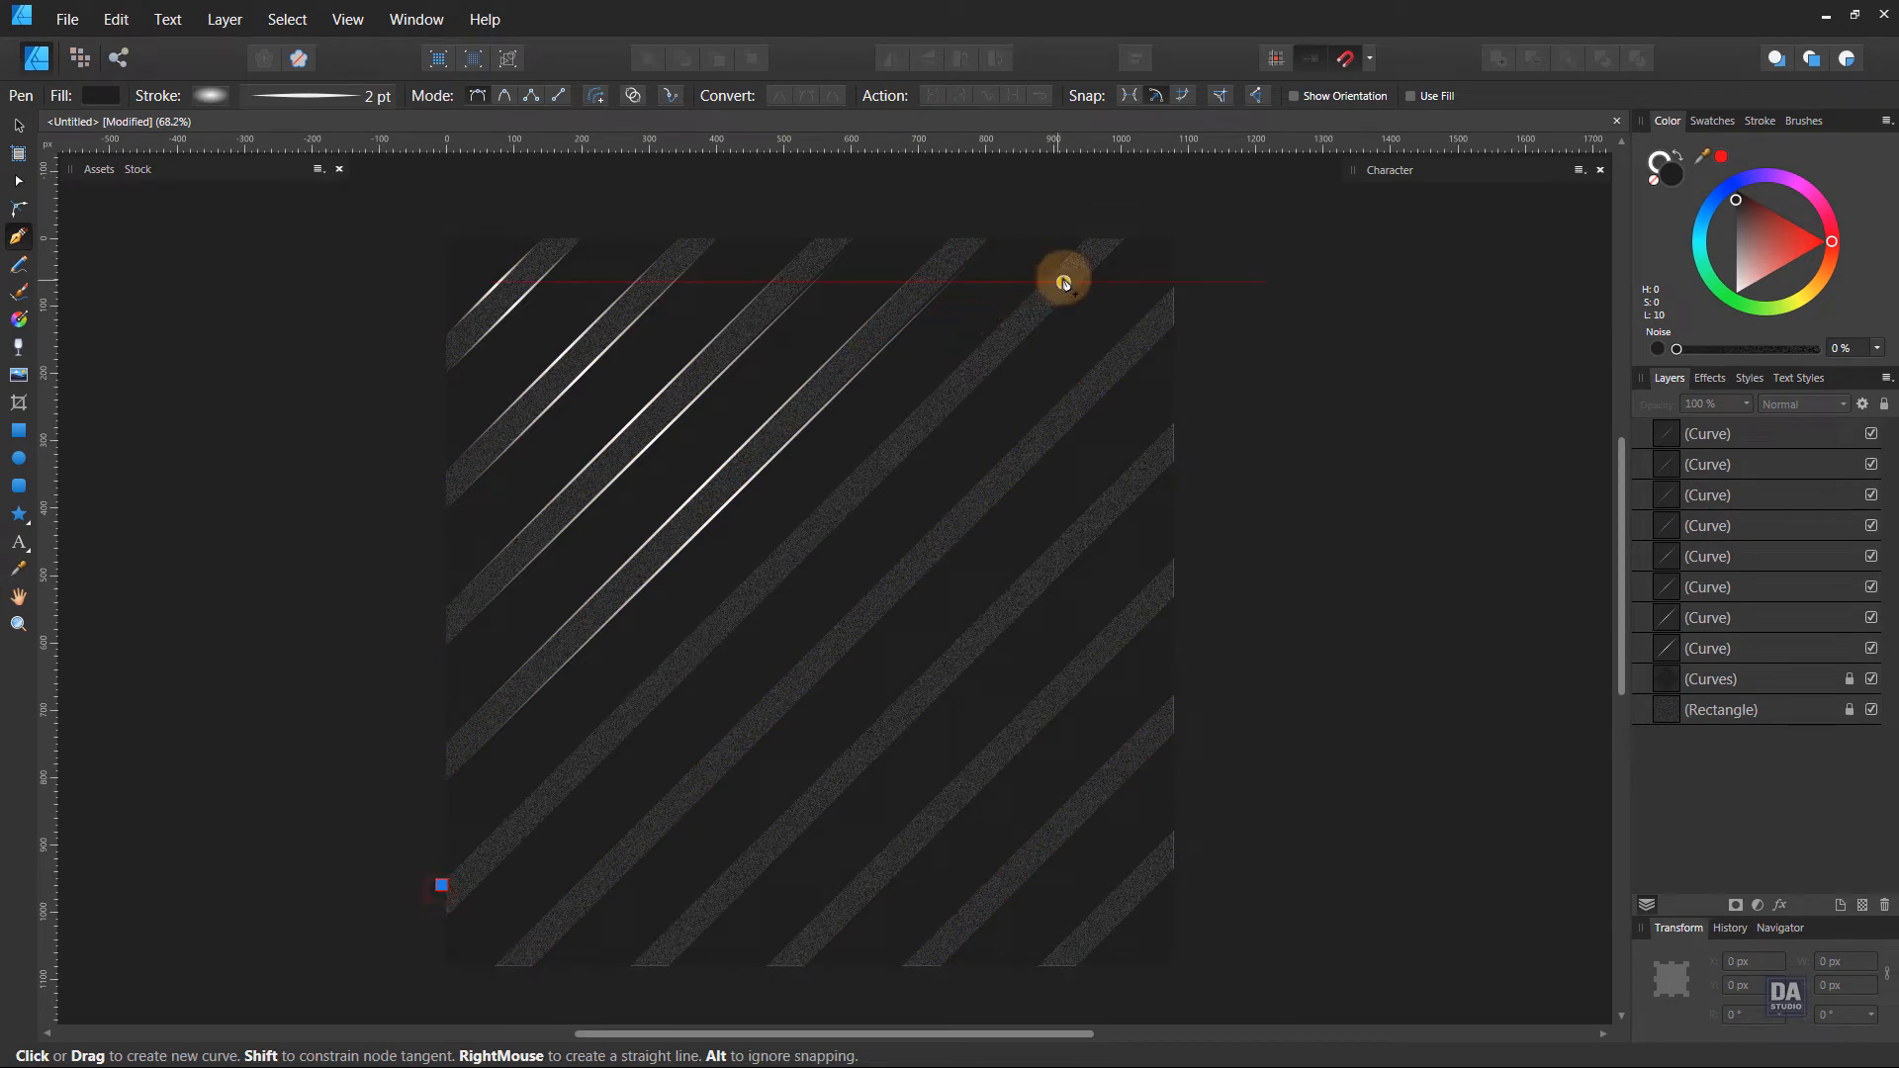
pyautogui.click(1088, 239)
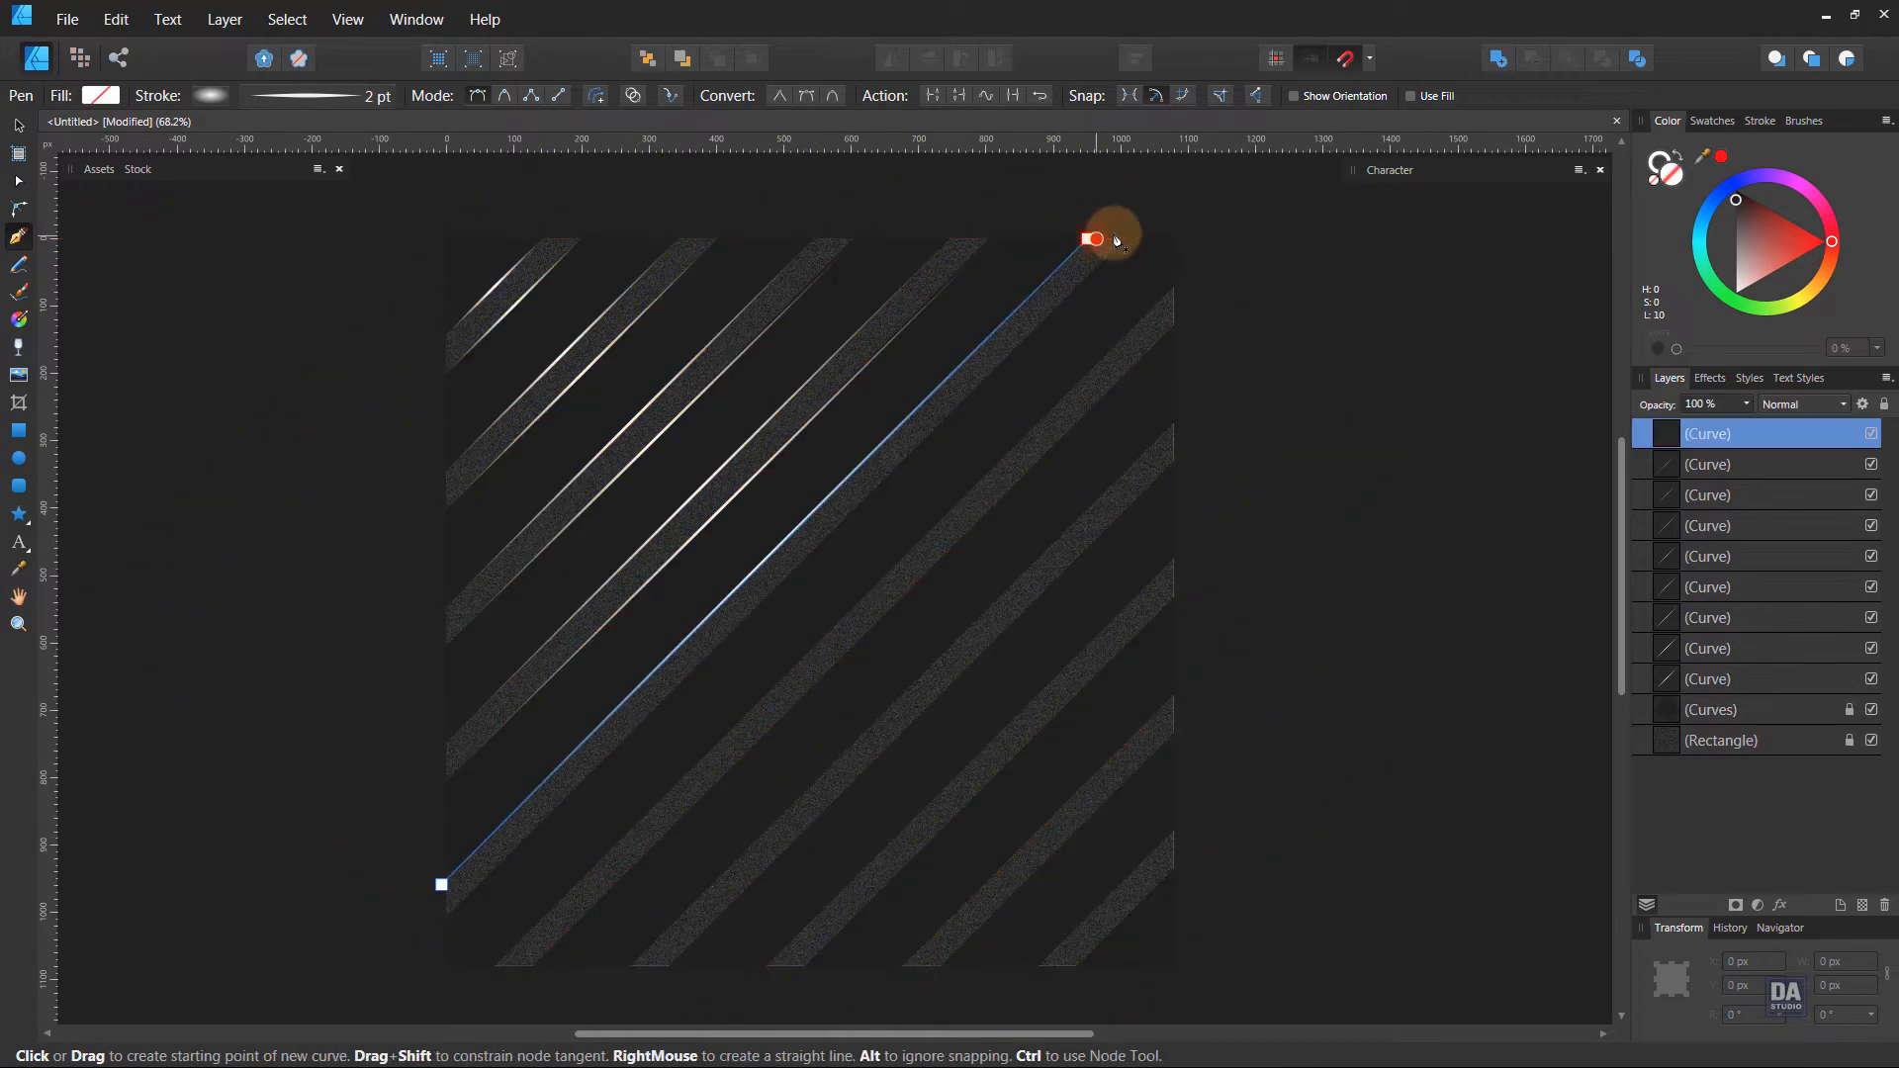
pyautogui.keyDown('ctrl'); pyautogui.click(1168, 220); pyautogui.keyUp('ctrl')
pyautogui.click(1131, 240)
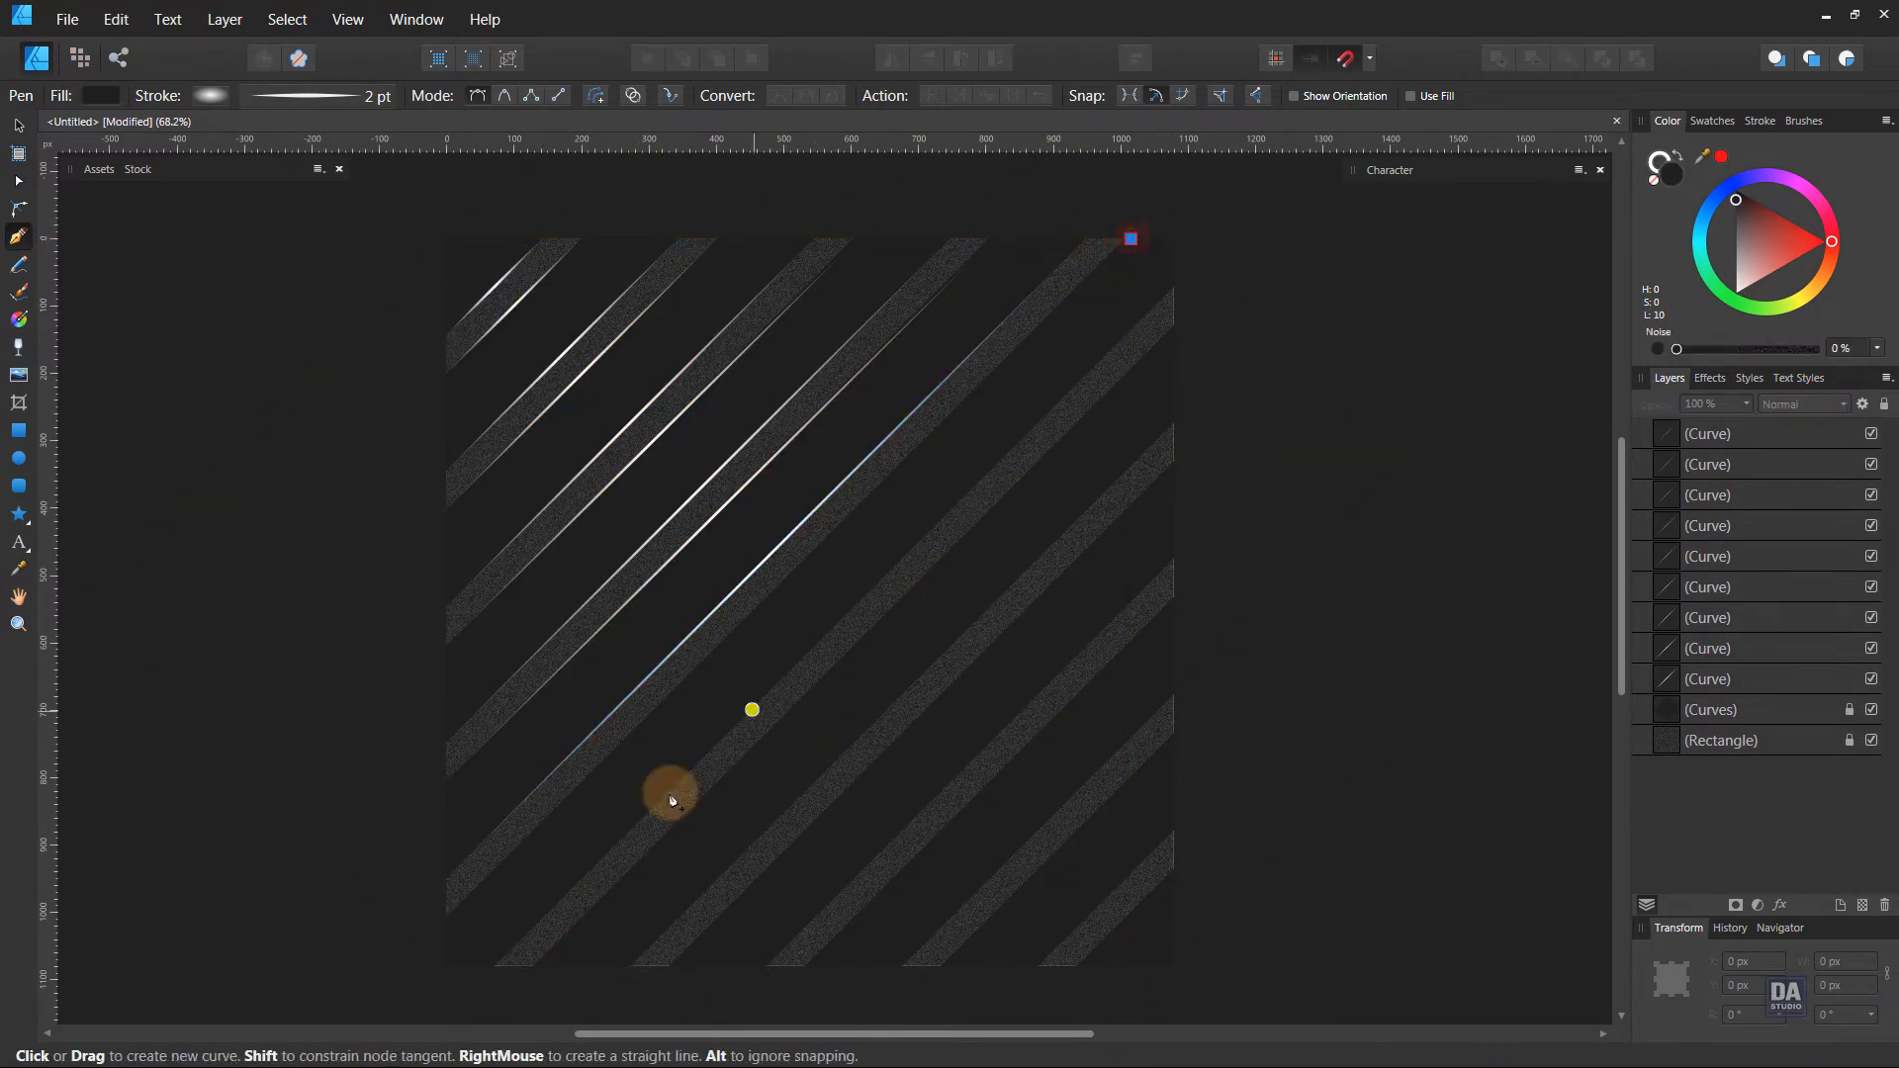
pyautogui.click(446, 924)
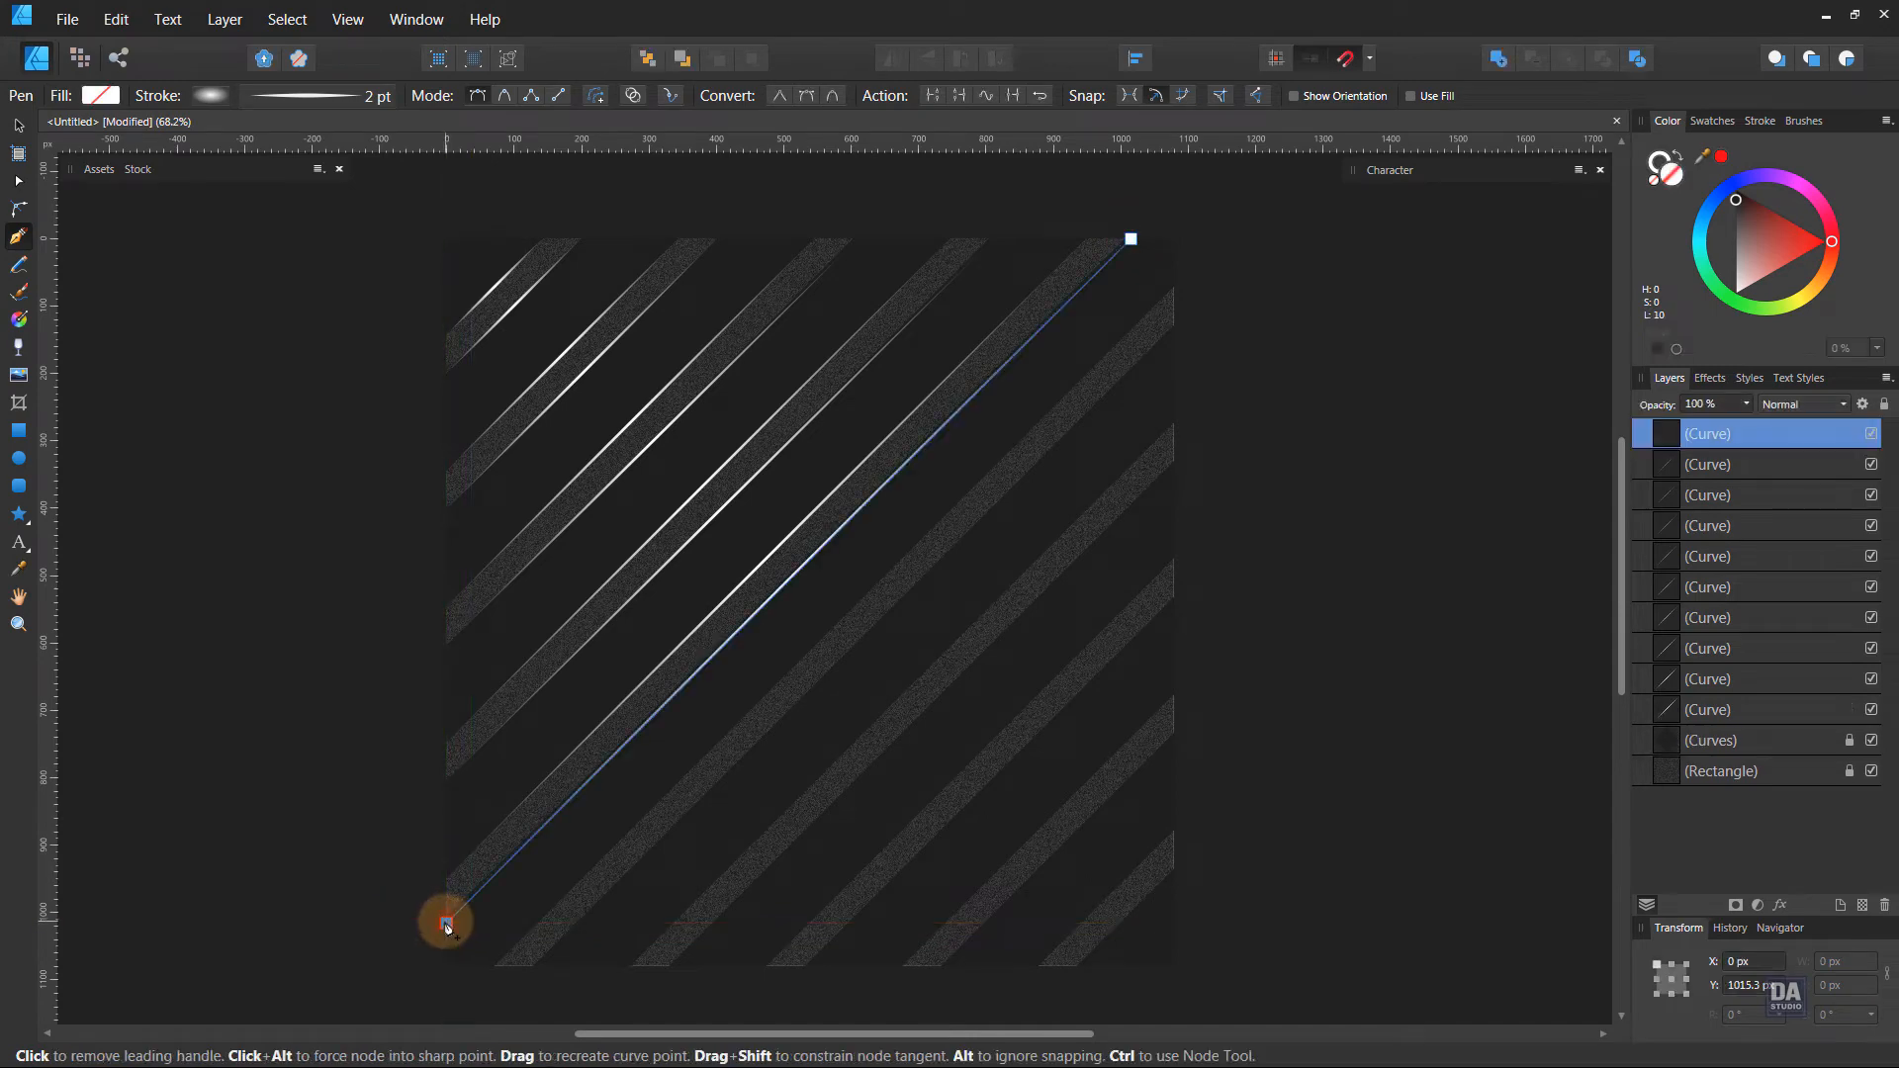
pyautogui.keyDown('ctrl'); pyautogui.click(348, 916); pyautogui.keyUp('ctrl')
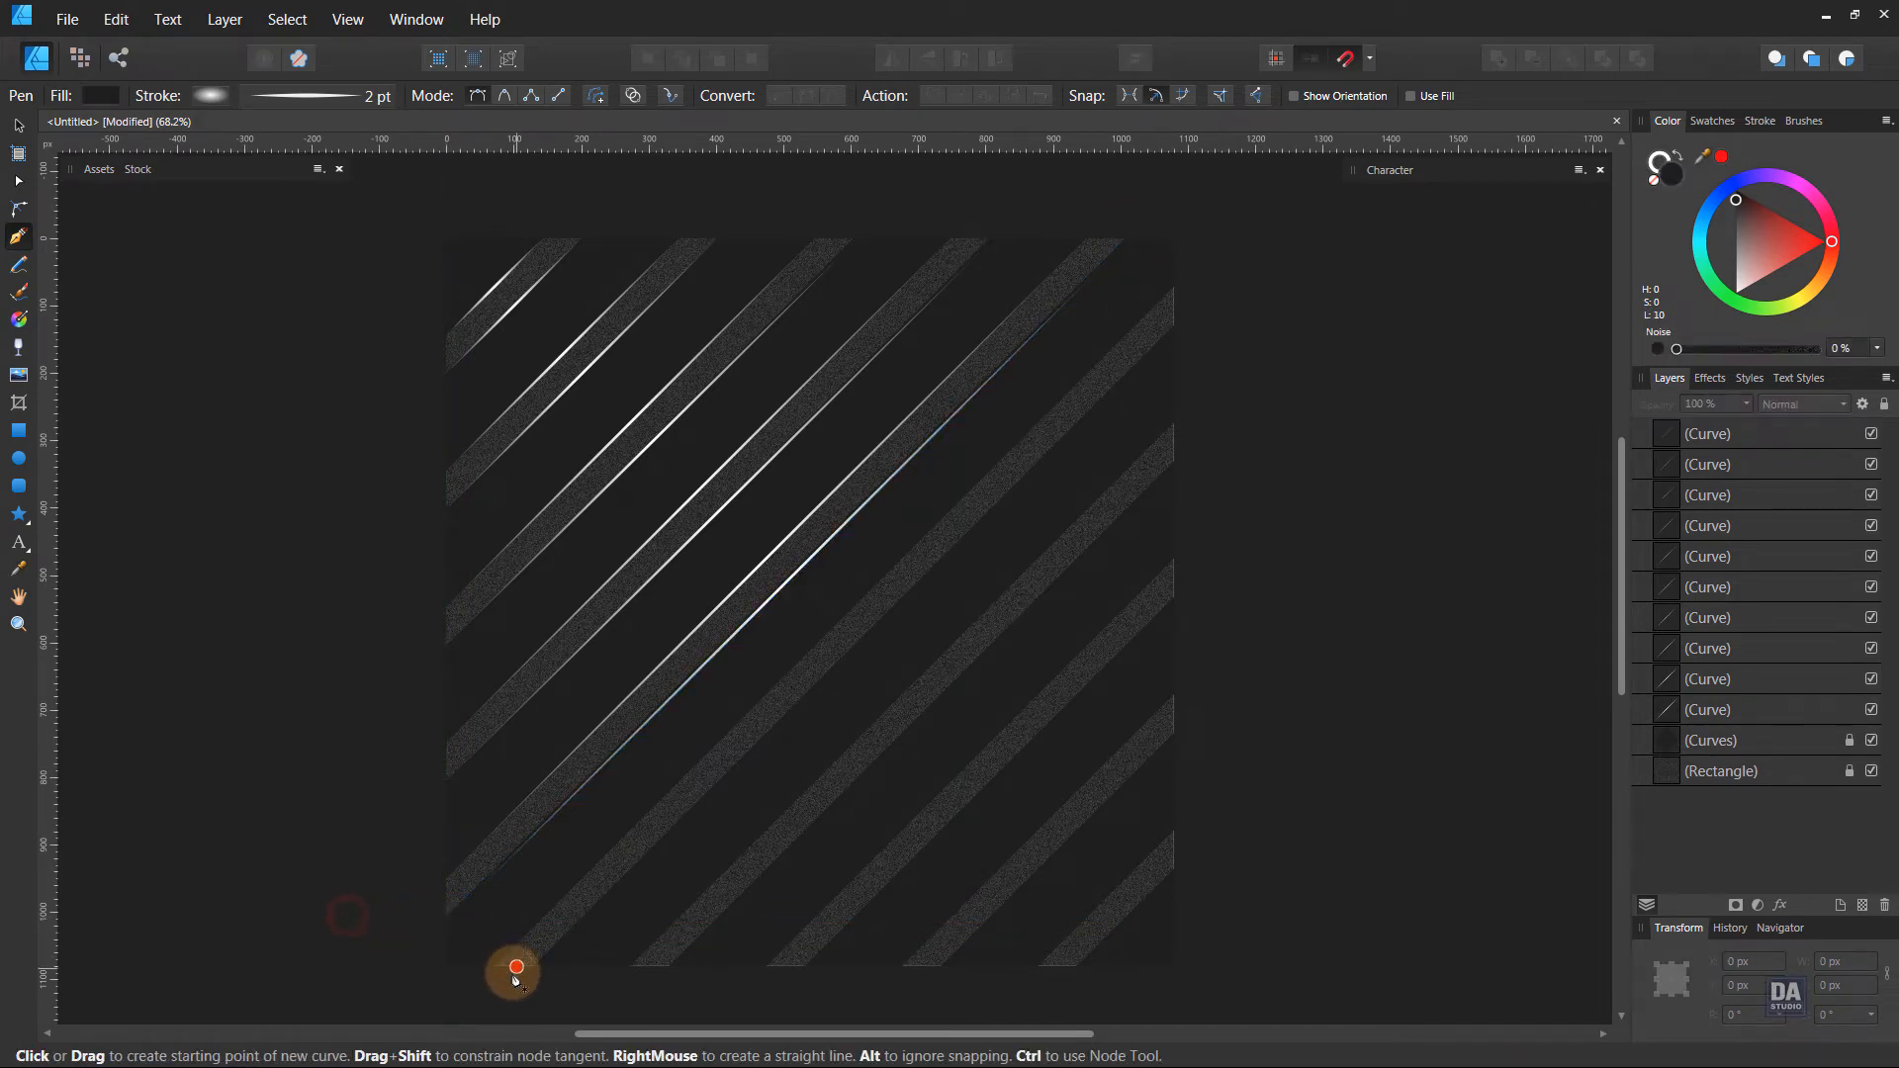
# Draw highlight lines along both edges of the sixth textured band, between the canvas's bottom and right edges.
pyautogui.click(495, 966)
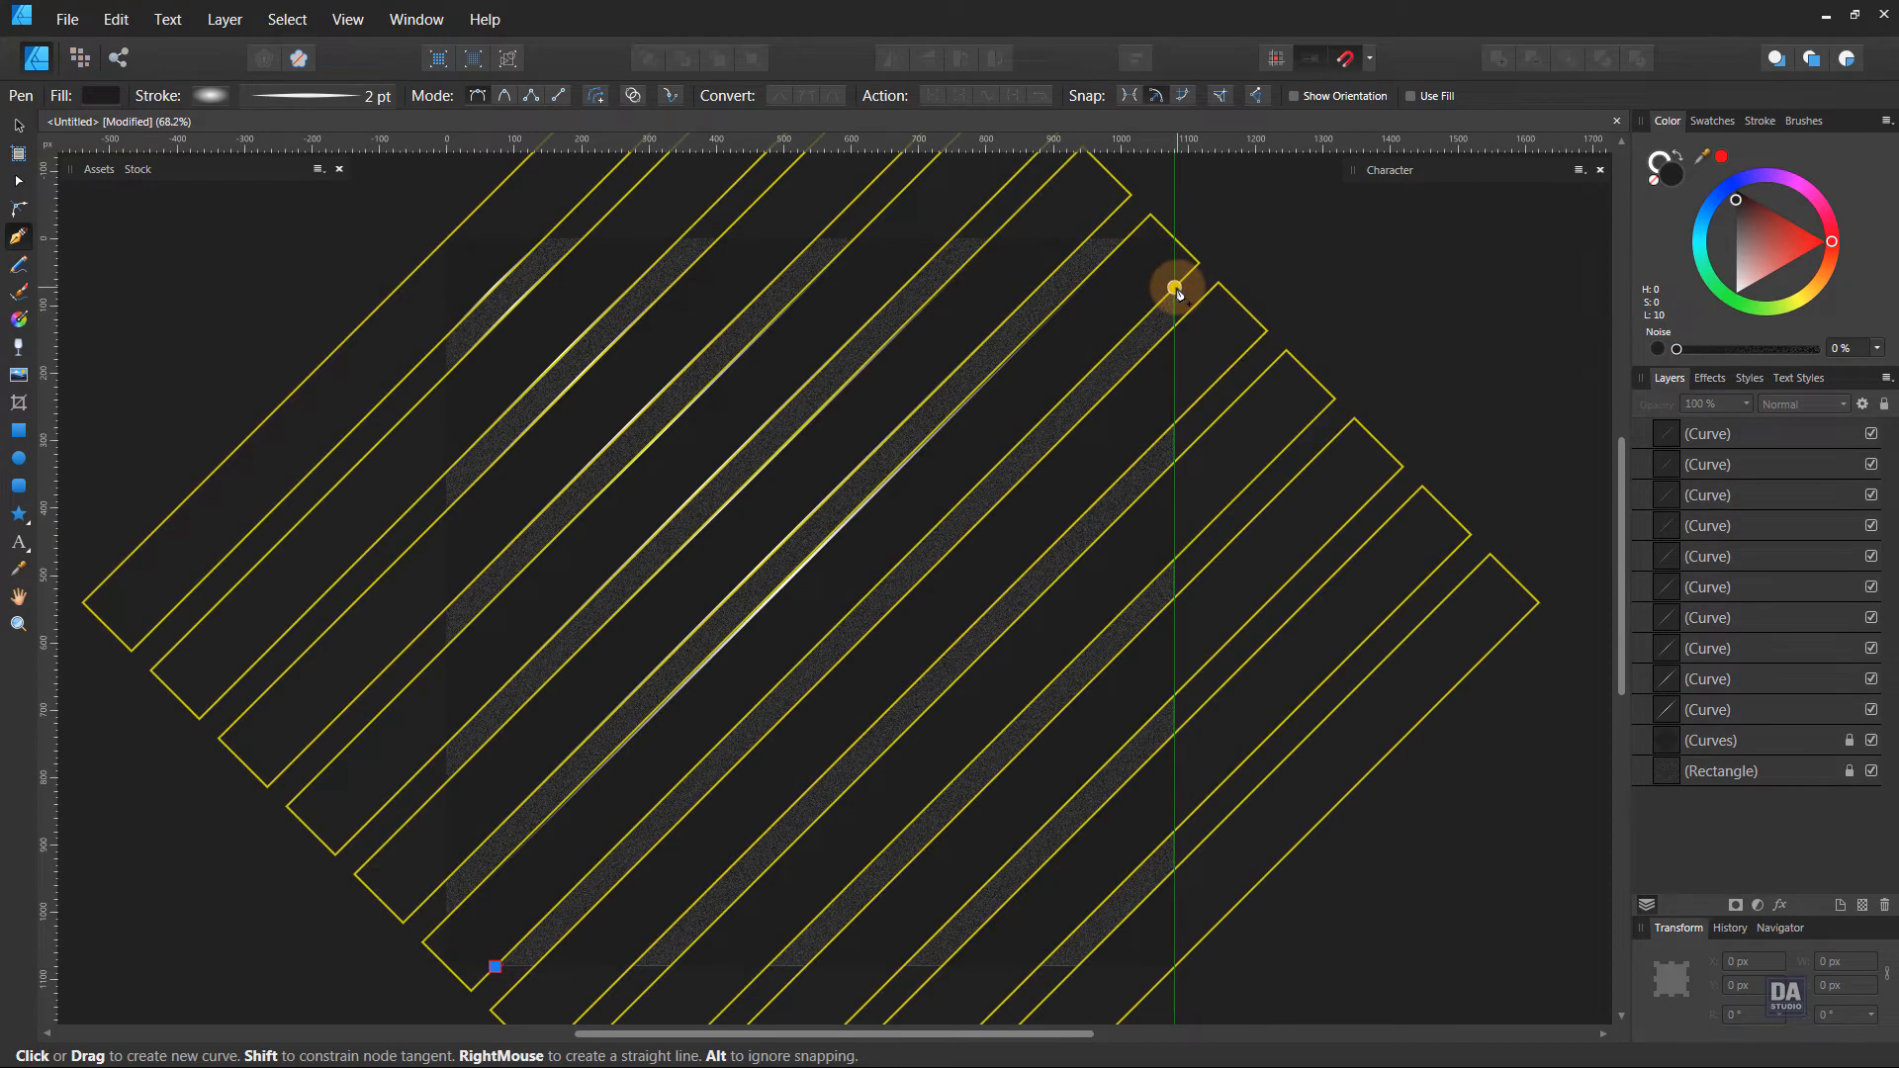
pyautogui.click(1174, 288)
pyautogui.keyDown('ctrl'); pyautogui.click(1248, 316); pyautogui.keyUp('ctrl')
pyautogui.click(1174, 327)
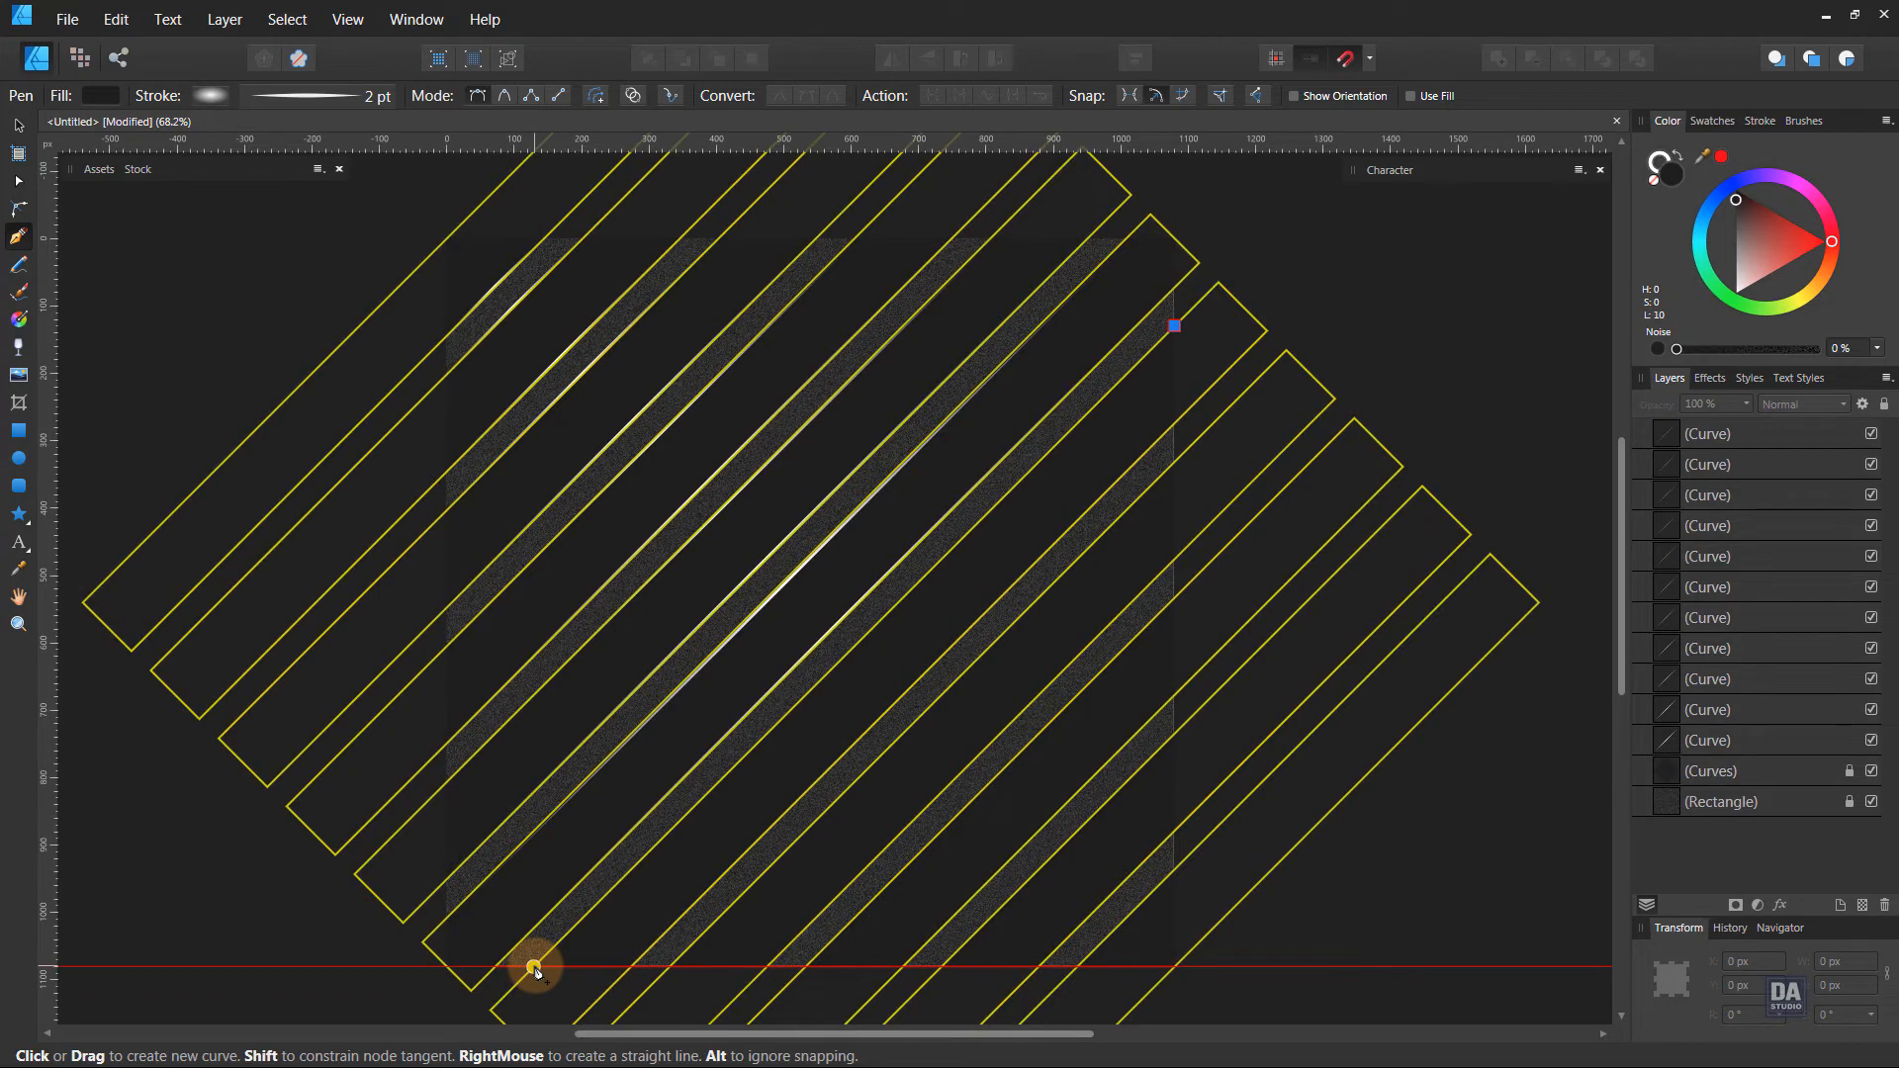
pyautogui.click(533, 967)
pyautogui.keyDown('ctrl'); pyautogui.click(1259, 799); pyautogui.keyUp('ctrl')
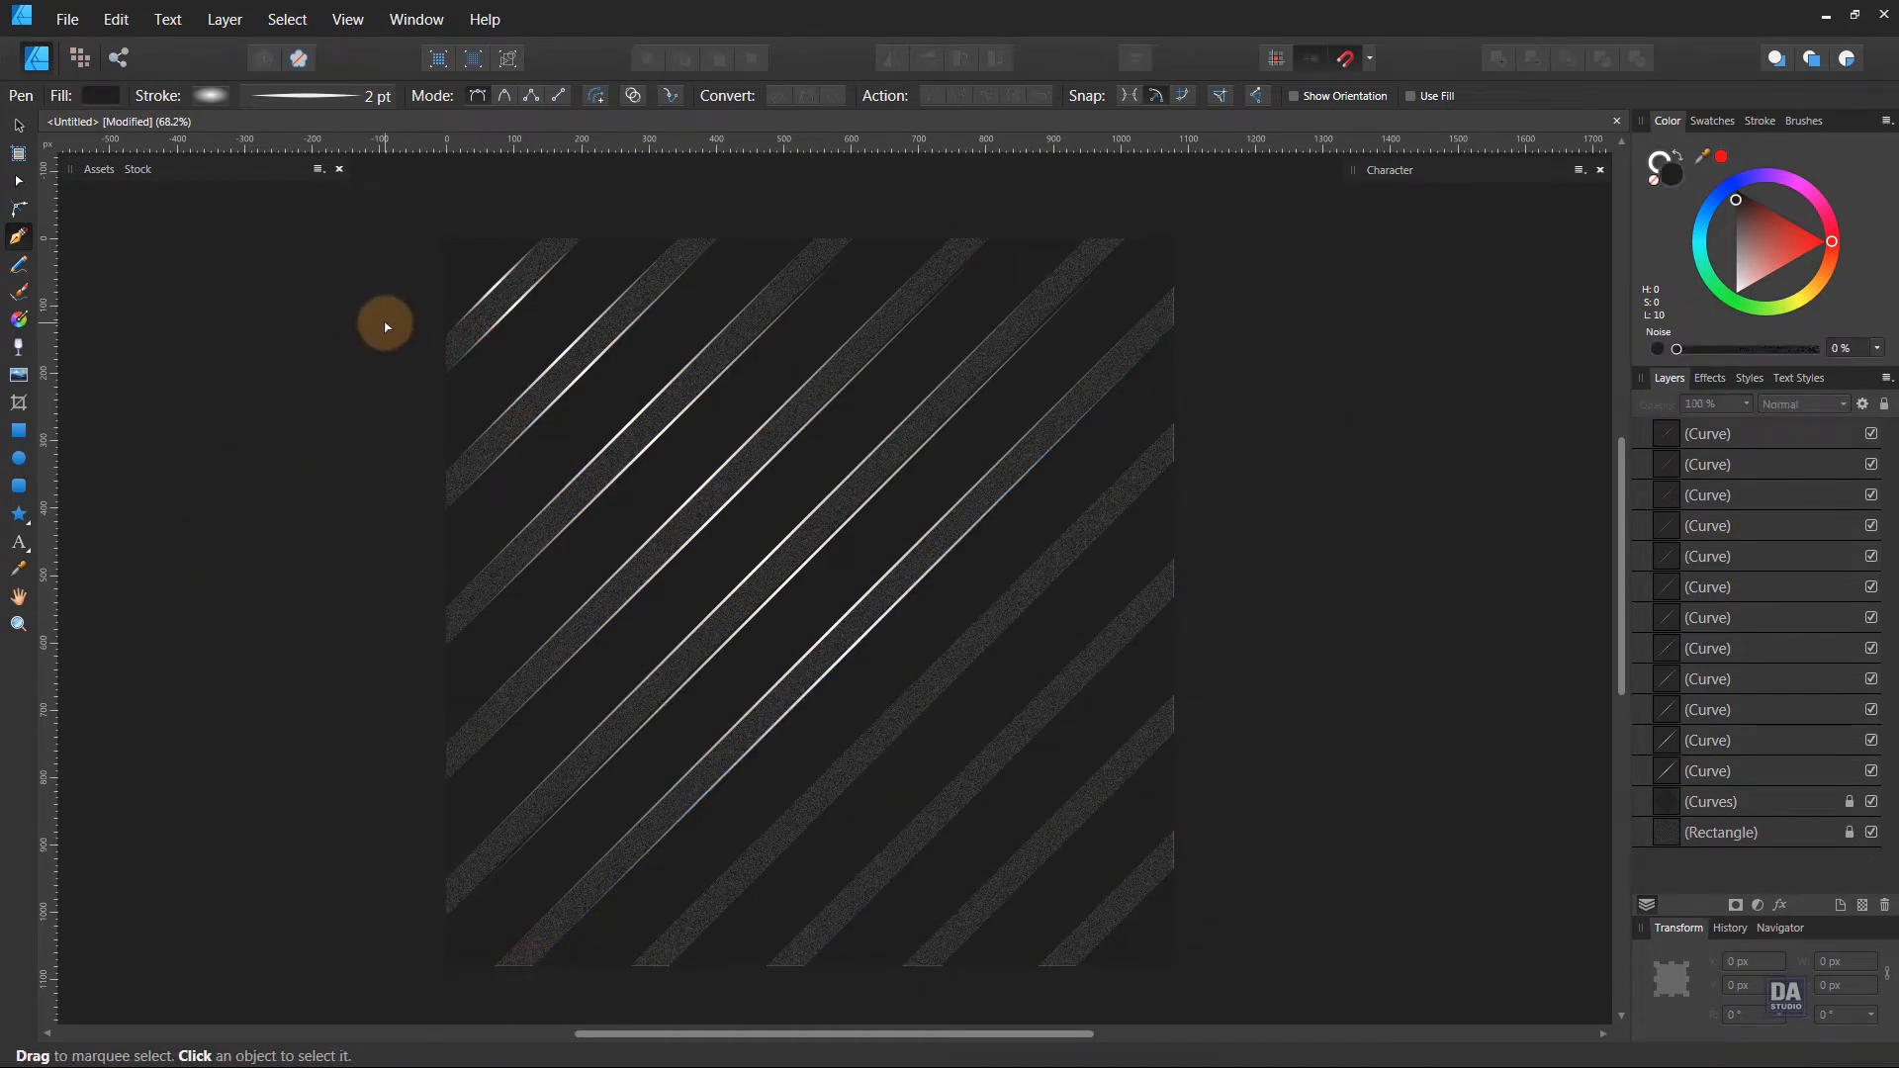
# Duplicate the six highlight lines of the first three bands, rotate the copies 180°, and align them with the last three bands.
pyautogui.press('v')
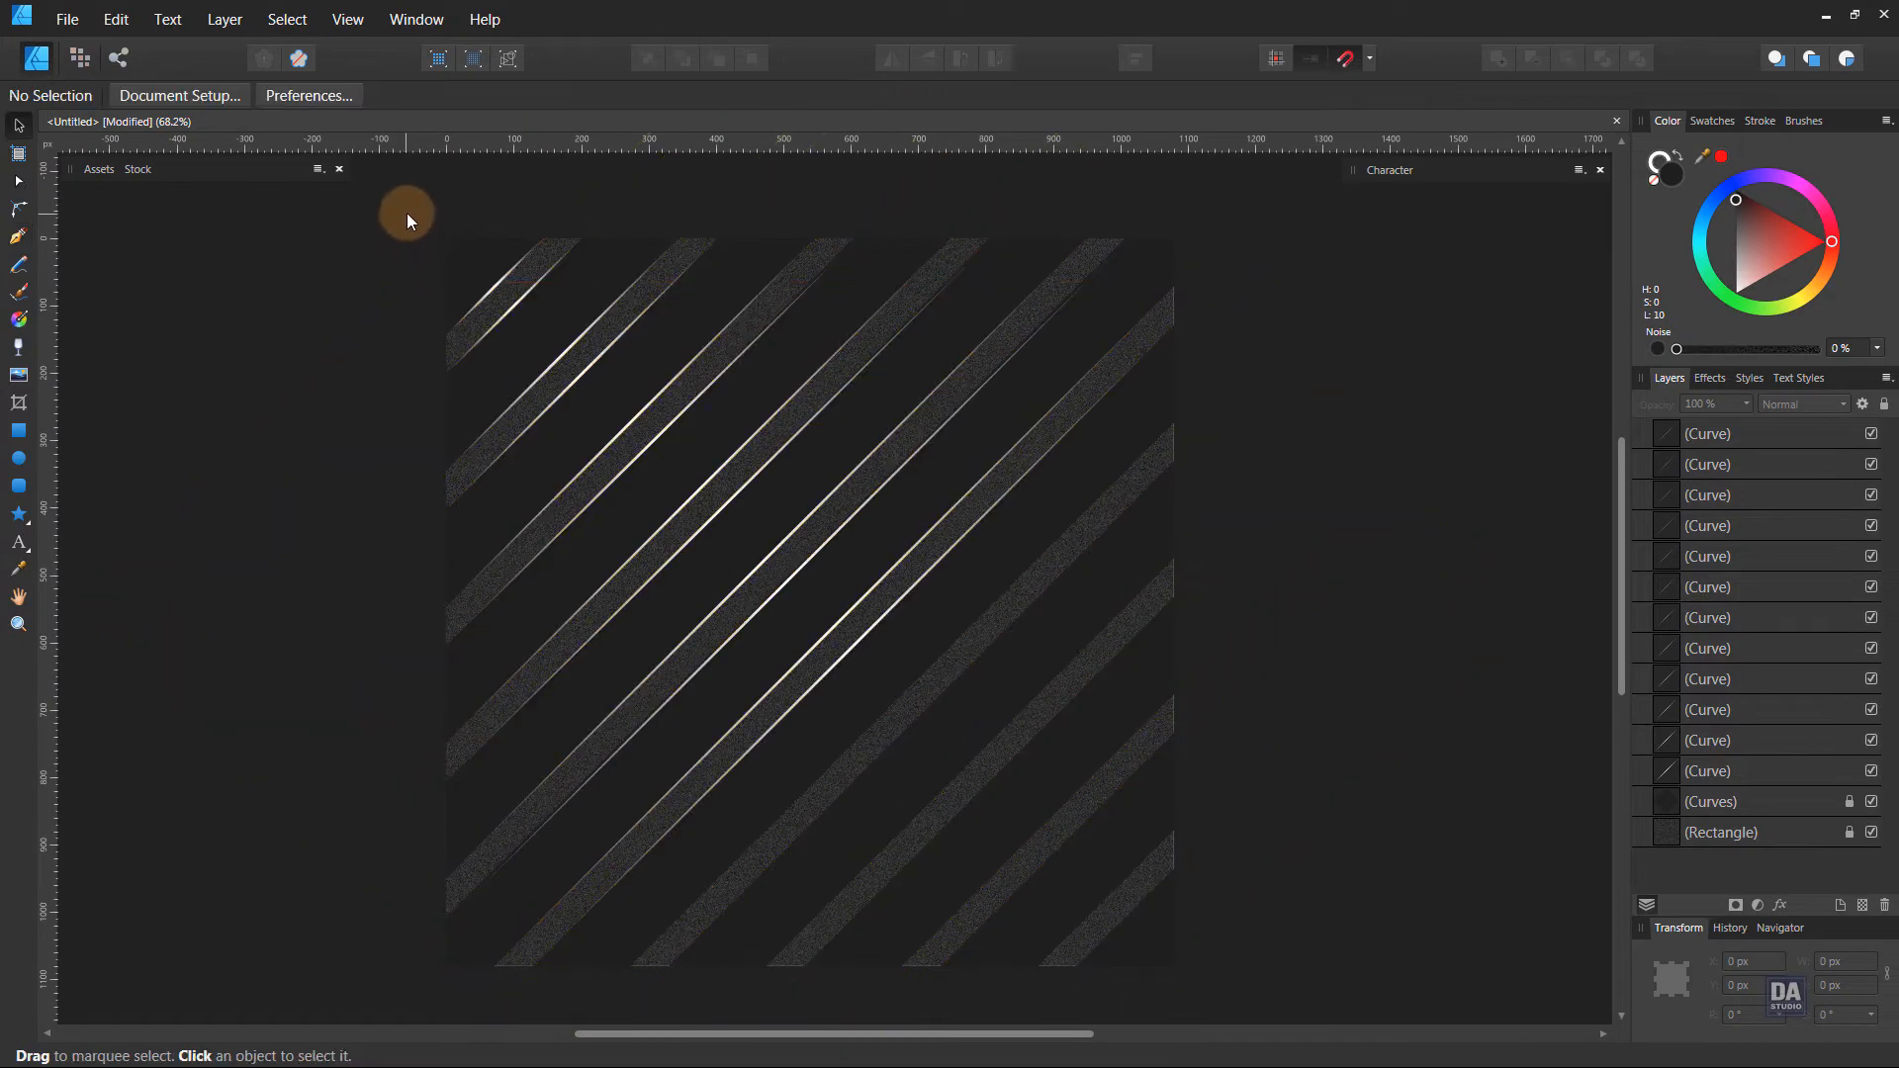
pyautogui.moveTo(406, 211); pyautogui.dragTo(568, 405)
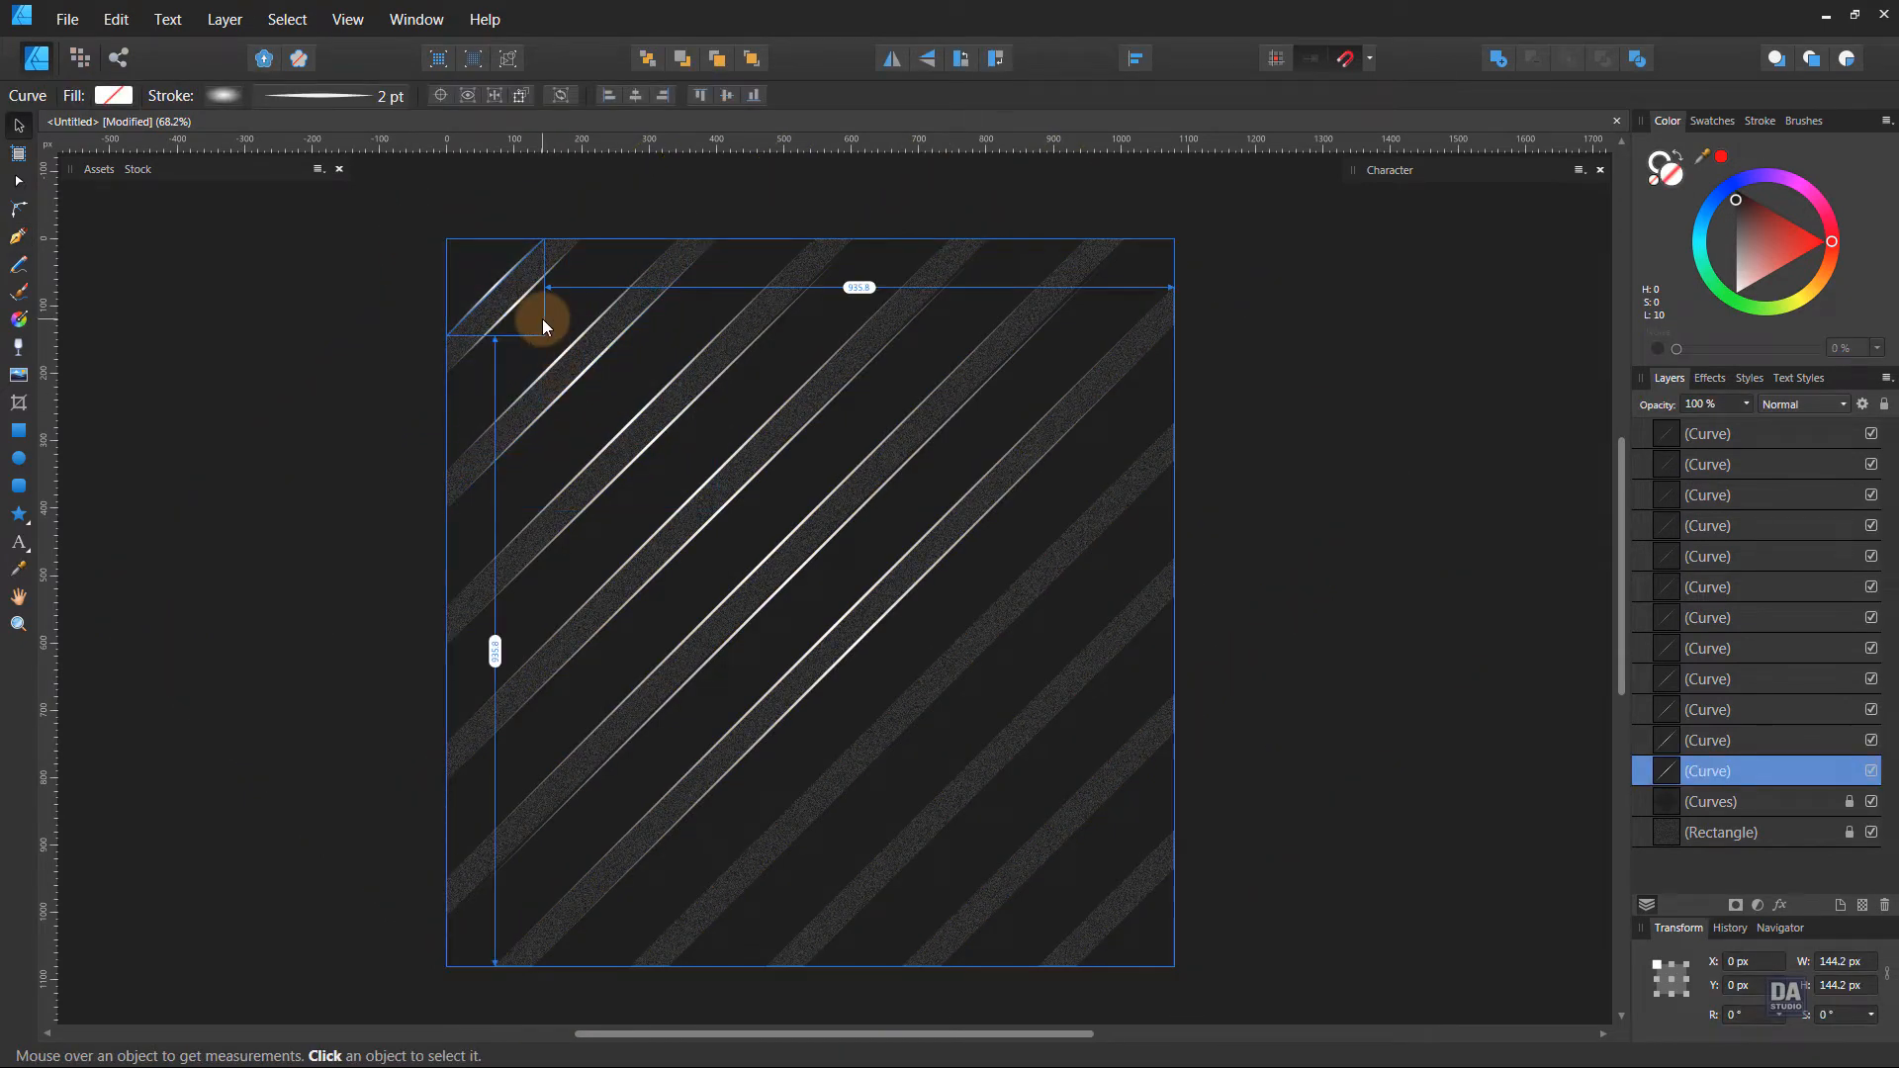
pyautogui.keyDown('shift'); pyautogui.click(562, 259); pyautogui.keyUp('shift')
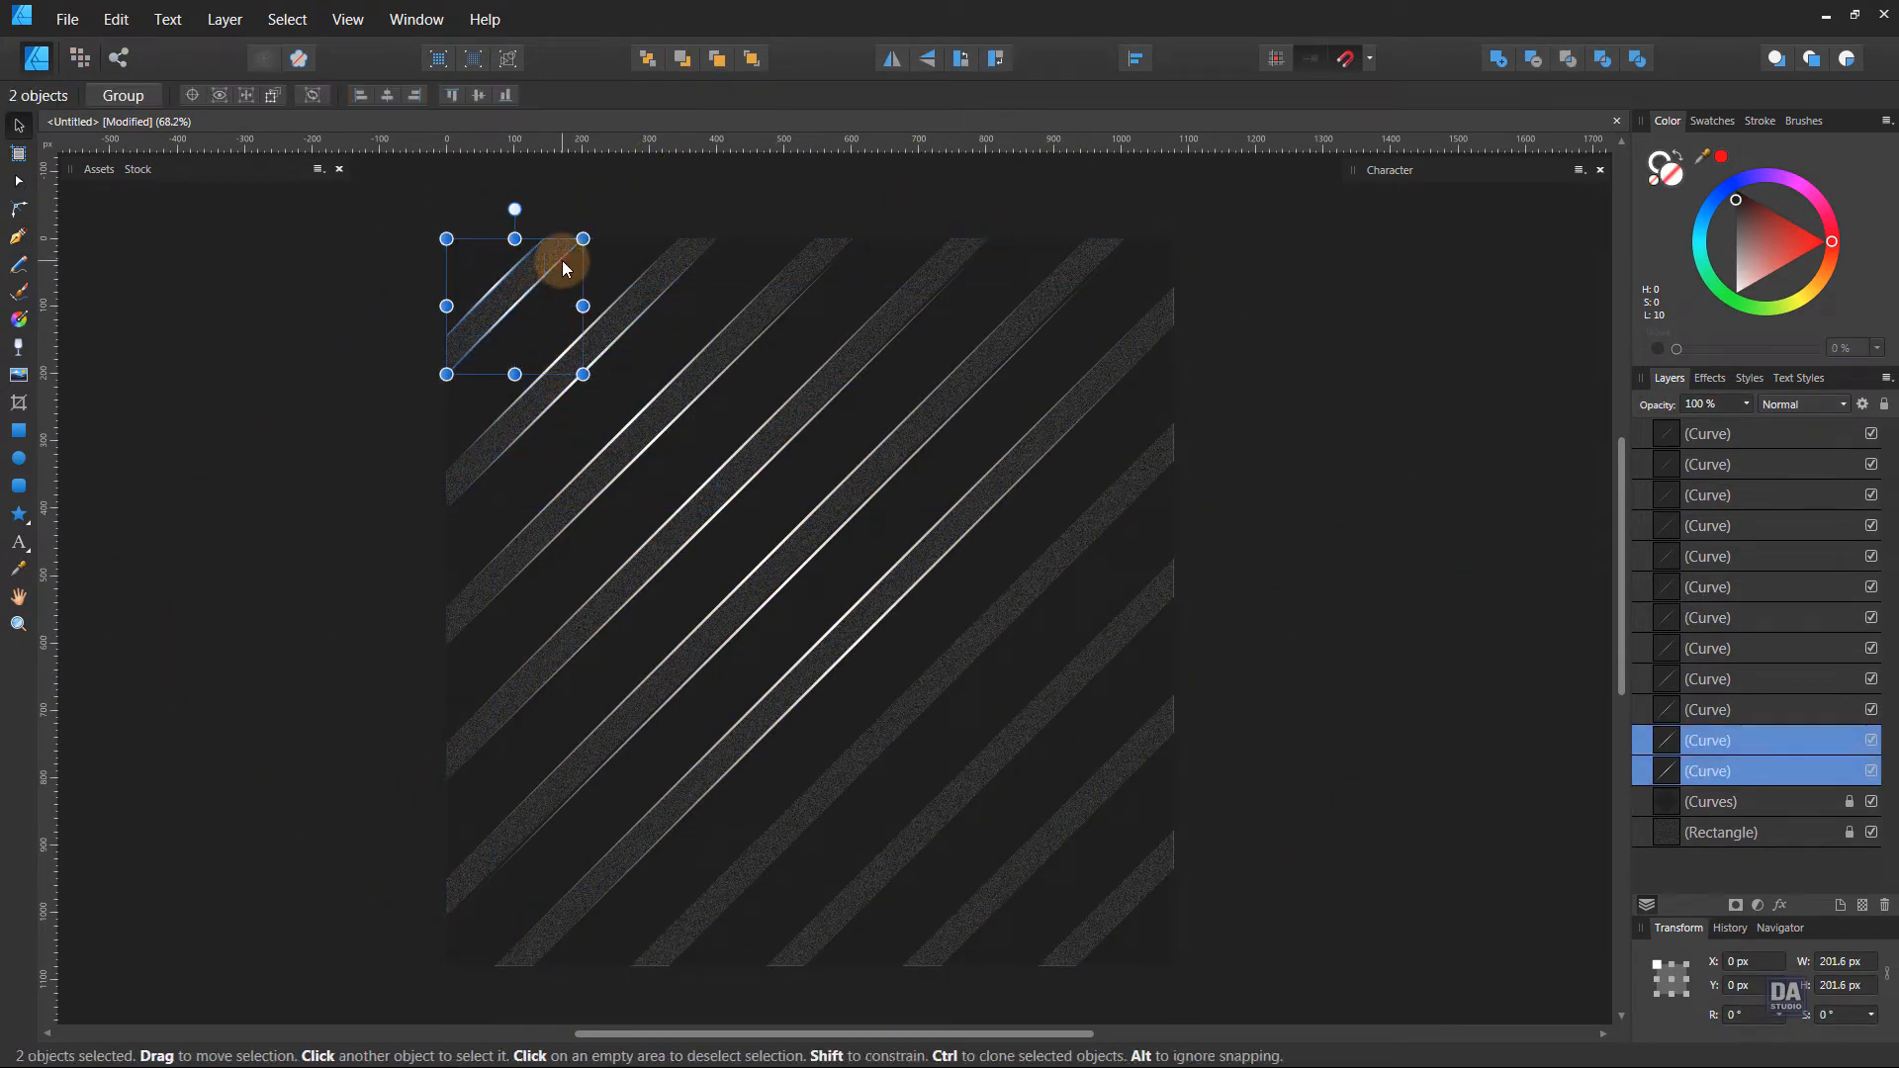
pyautogui.keyDown('shift'); pyautogui.click(619, 301); pyautogui.keyUp('shift')
pyautogui.keyDown('shift'); pyautogui.click(679, 321); pyautogui.keyUp('shift')
pyautogui.keyDown('shift'); pyautogui.click(736, 362); pyautogui.keyUp('shift')
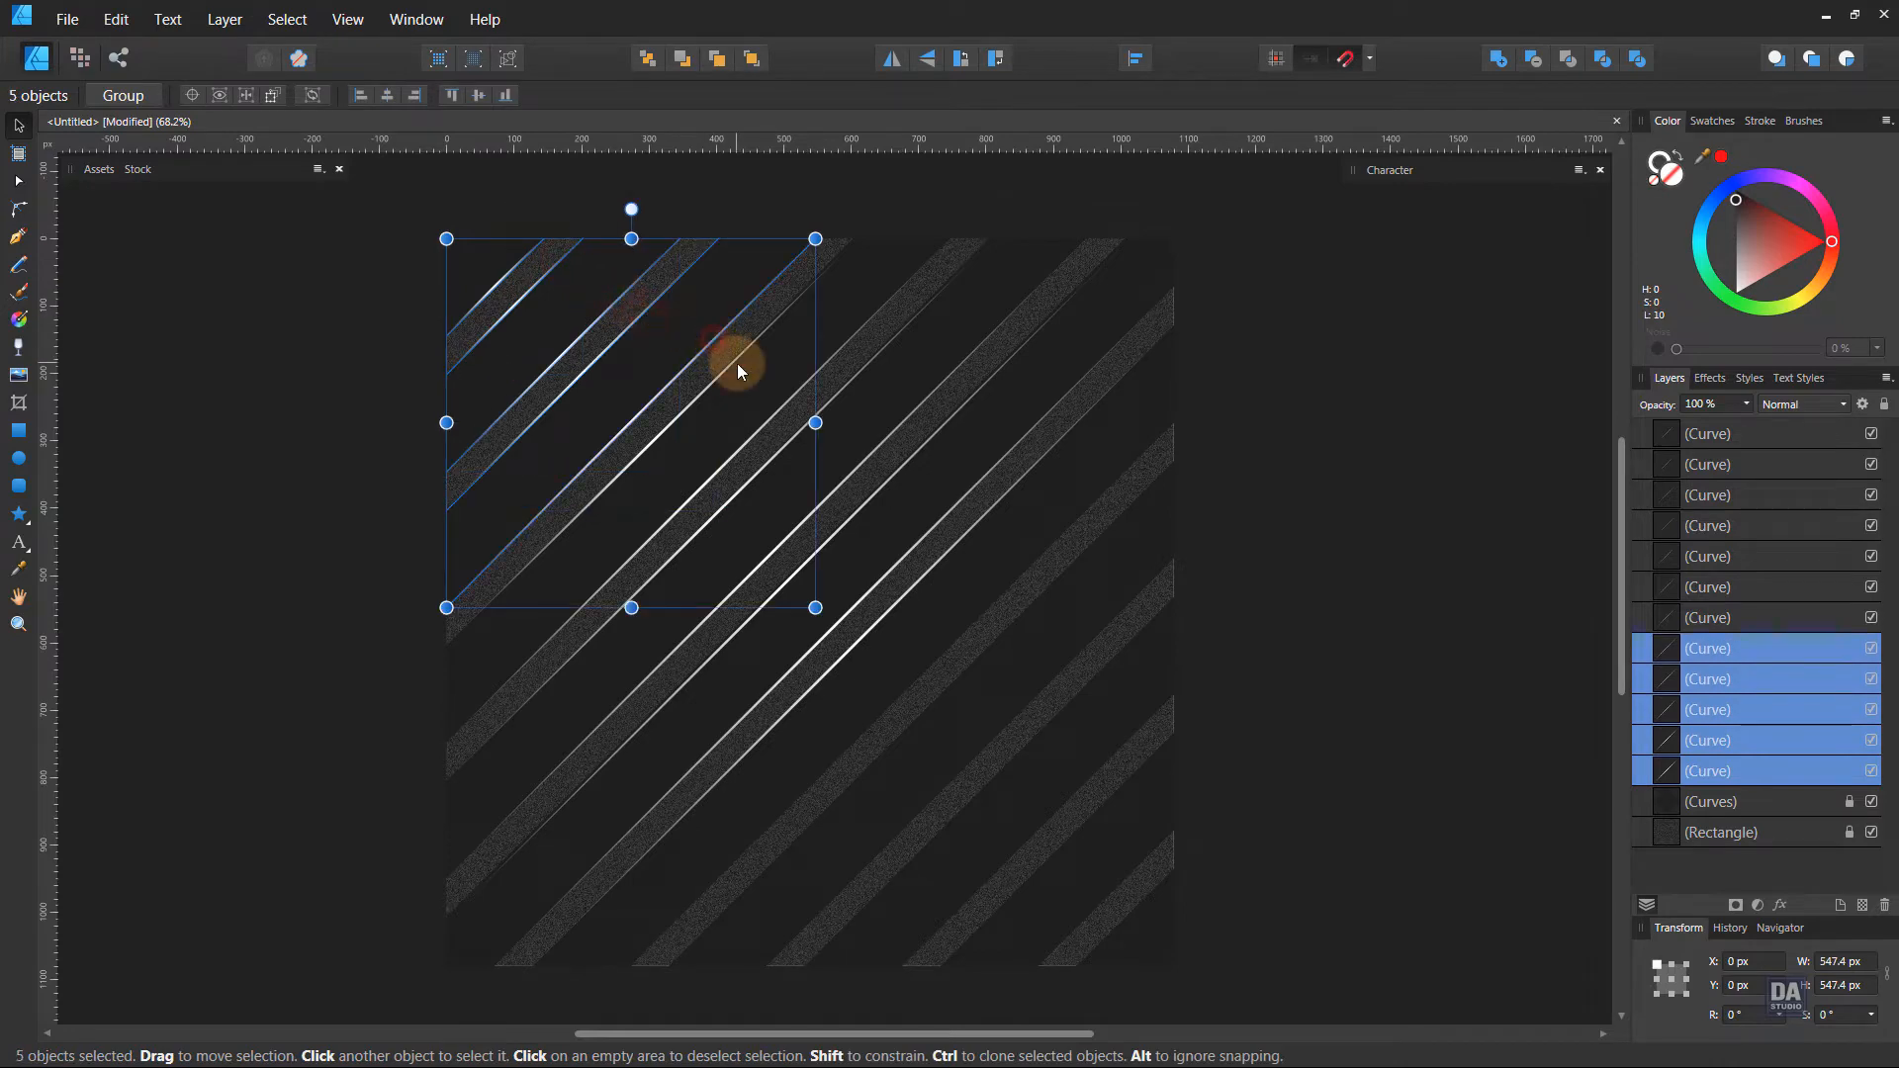
pyautogui.keyDown('shift'); pyautogui.click(733, 365); pyautogui.keyUp('shift')
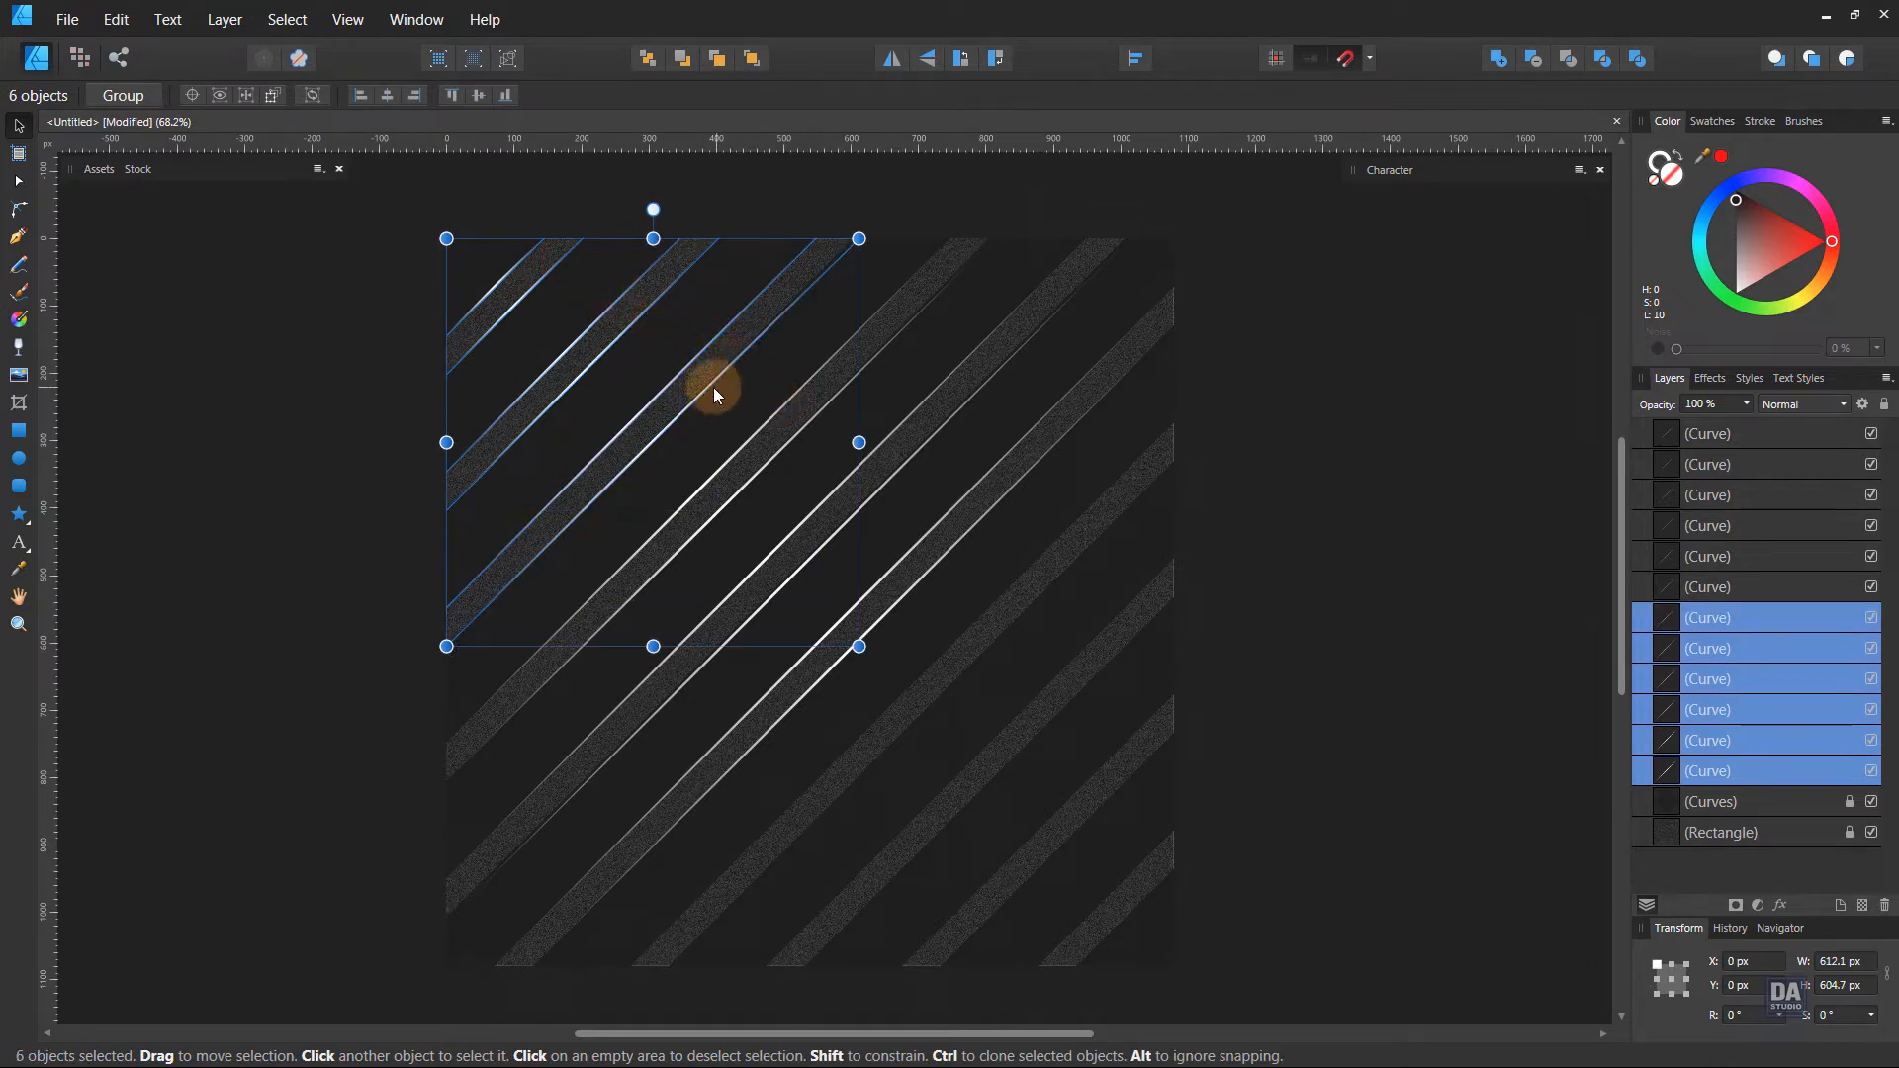
pyautogui.moveTo(706, 389)
pyautogui.keyDown('ctrl'); pyautogui.mouseDown()
pyautogui.moveTo(801, 513)
pyautogui.moveTo(1089, 772)
pyautogui.mouseUp(); pyautogui.keyUp('ctrl')
pyautogui.moveTo(1035, 592); pyautogui.dragTo(1035, 870)
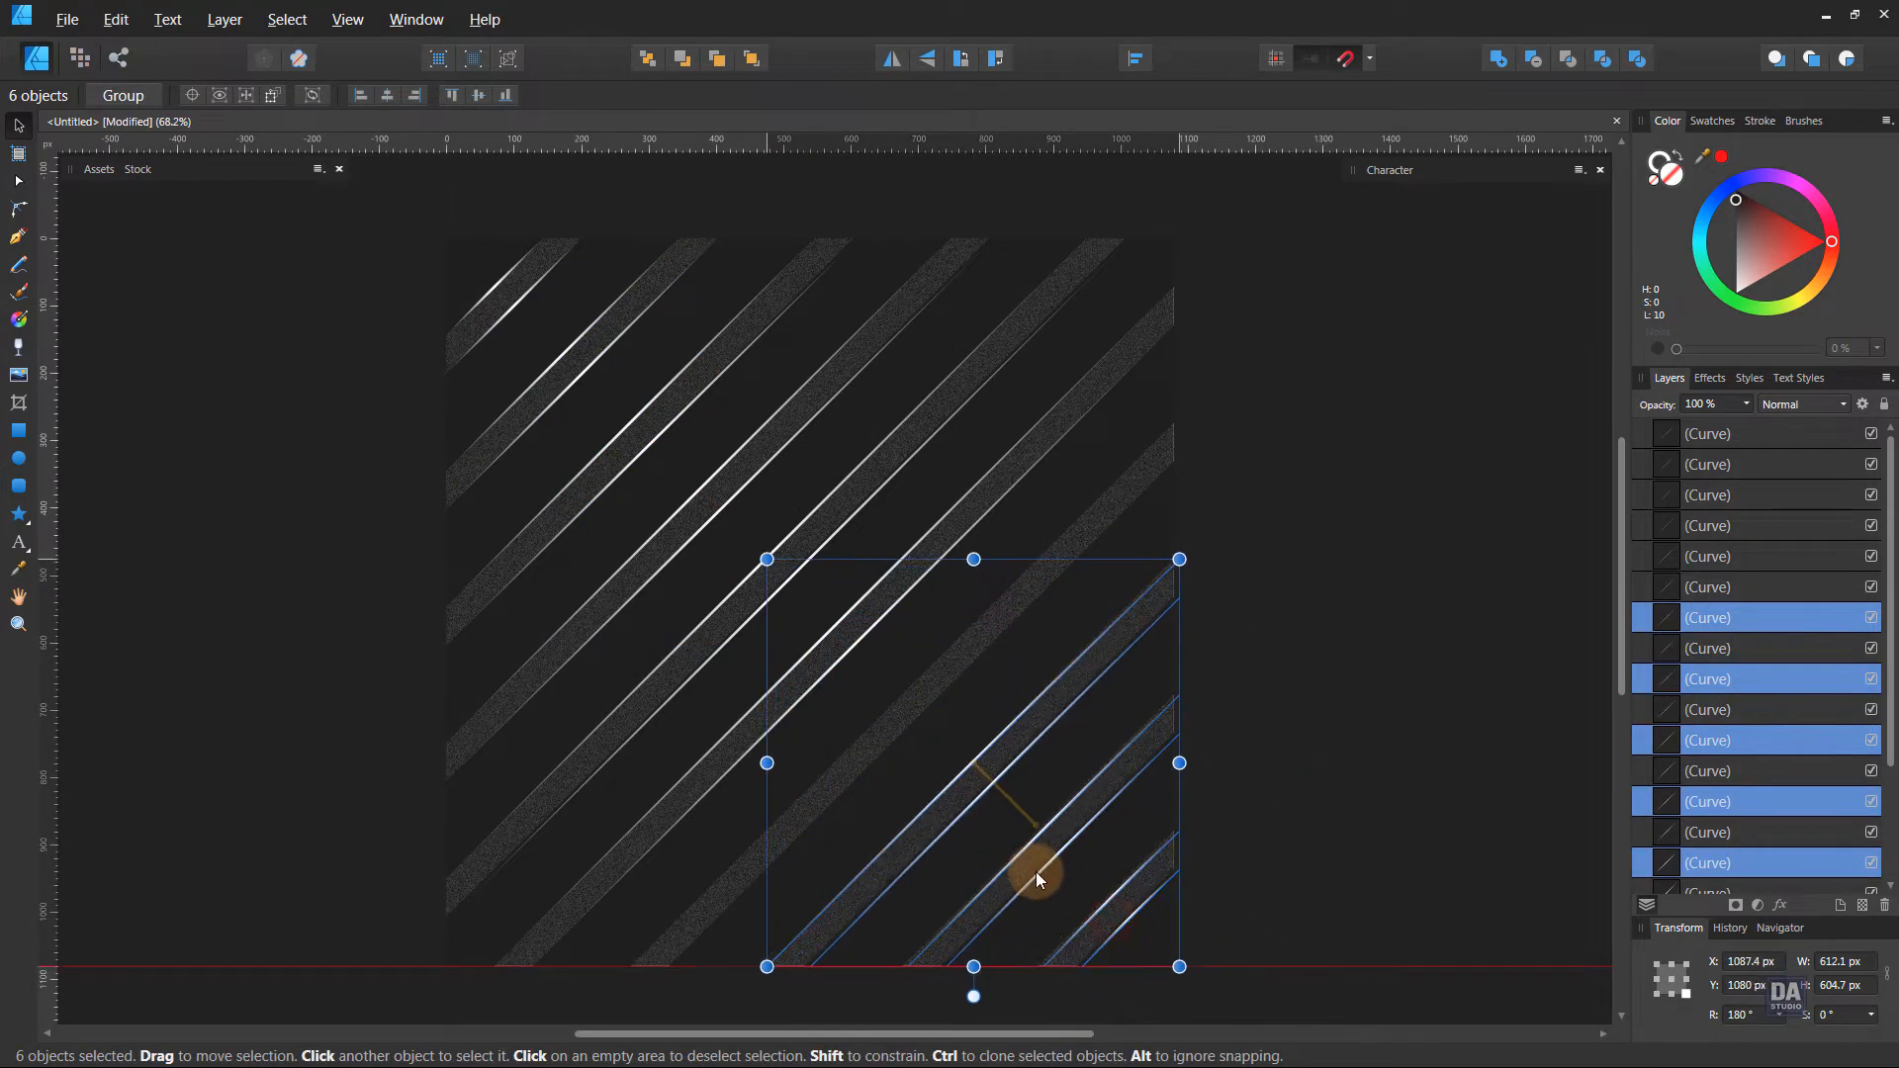
pyautogui.click(1366, 788)
# Duplicate the fourth band's two highlight lines, rotate the copies 180°, and fit them to the edges of the seventh band.
pyautogui.moveTo(1016, 776); pyautogui.dragTo(980, 749)
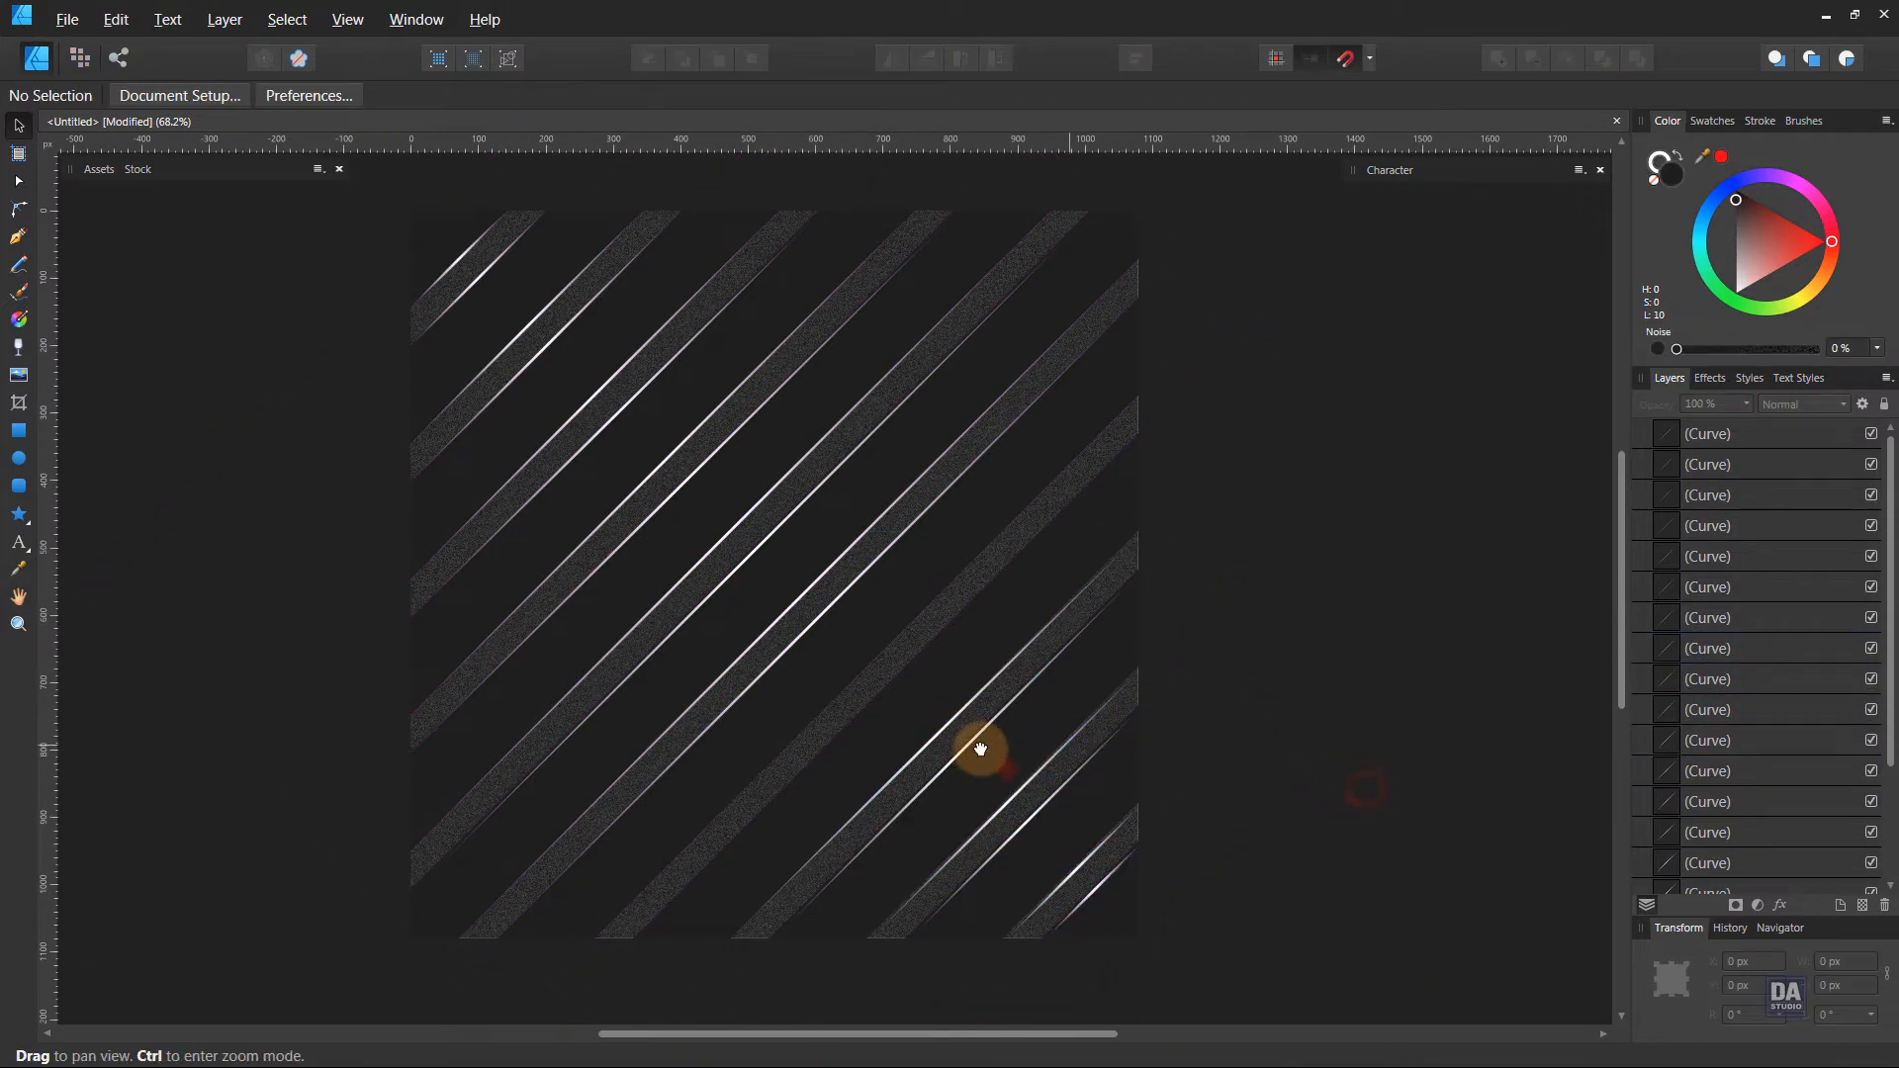
pyautogui.click(651, 485)
pyautogui.keyDown('shift'); pyautogui.click(673, 500); pyautogui.keyUp('shift')
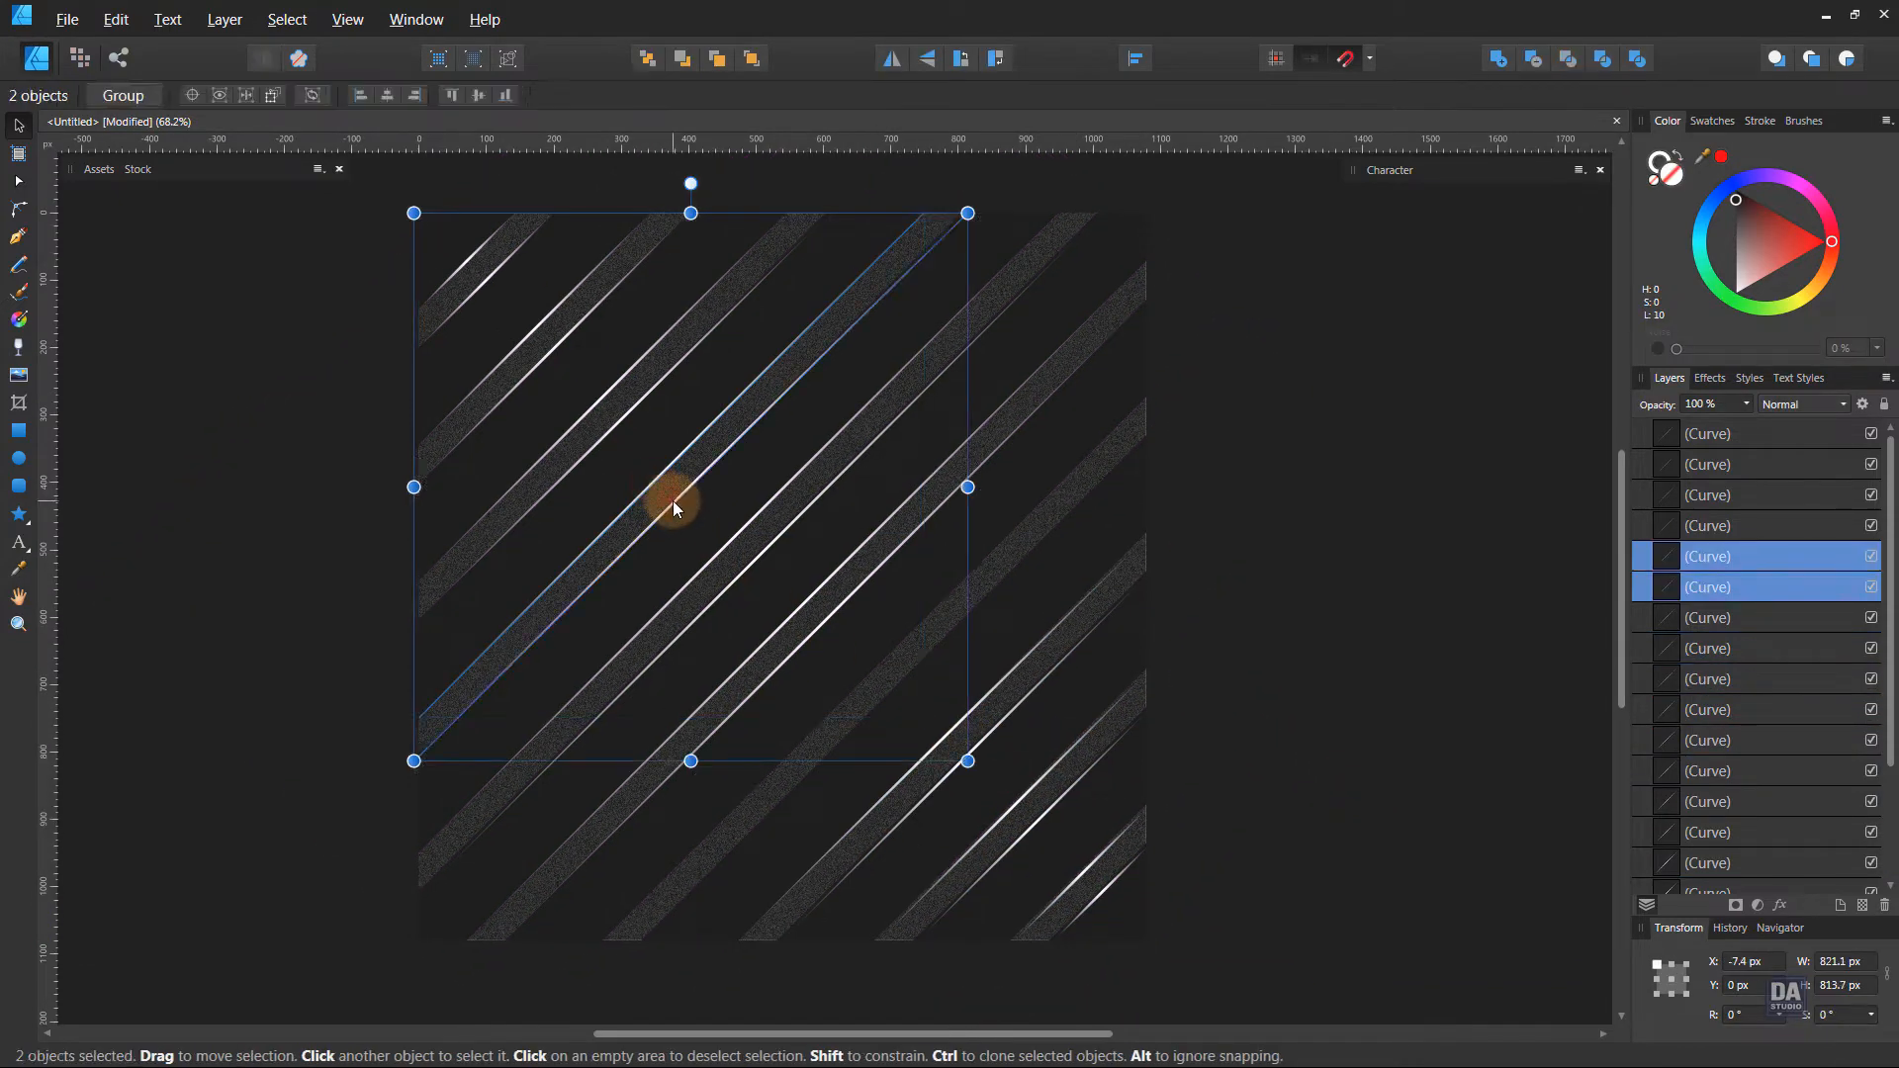
pyautogui.moveTo(672, 500); pyautogui.dragTo(864, 715)
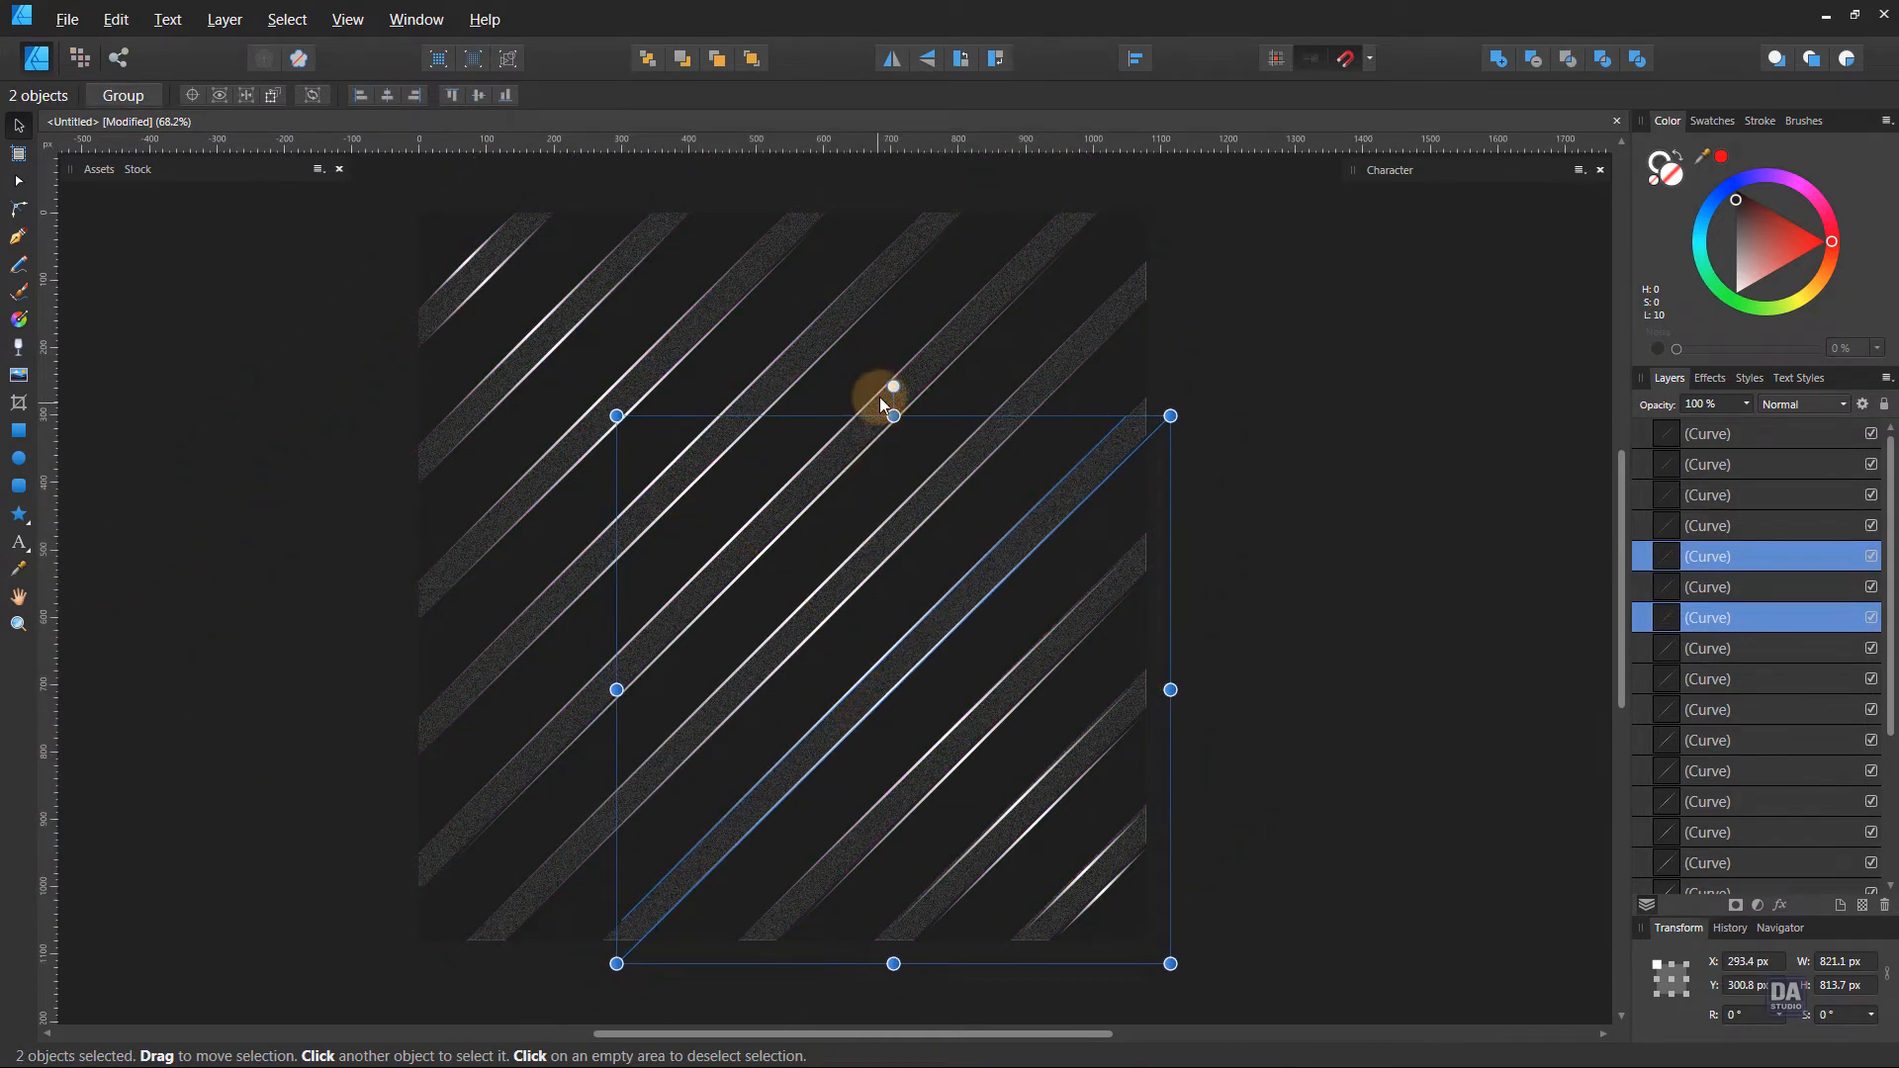
pyautogui.moveTo(891, 387); pyautogui.dragTo(880, 705)
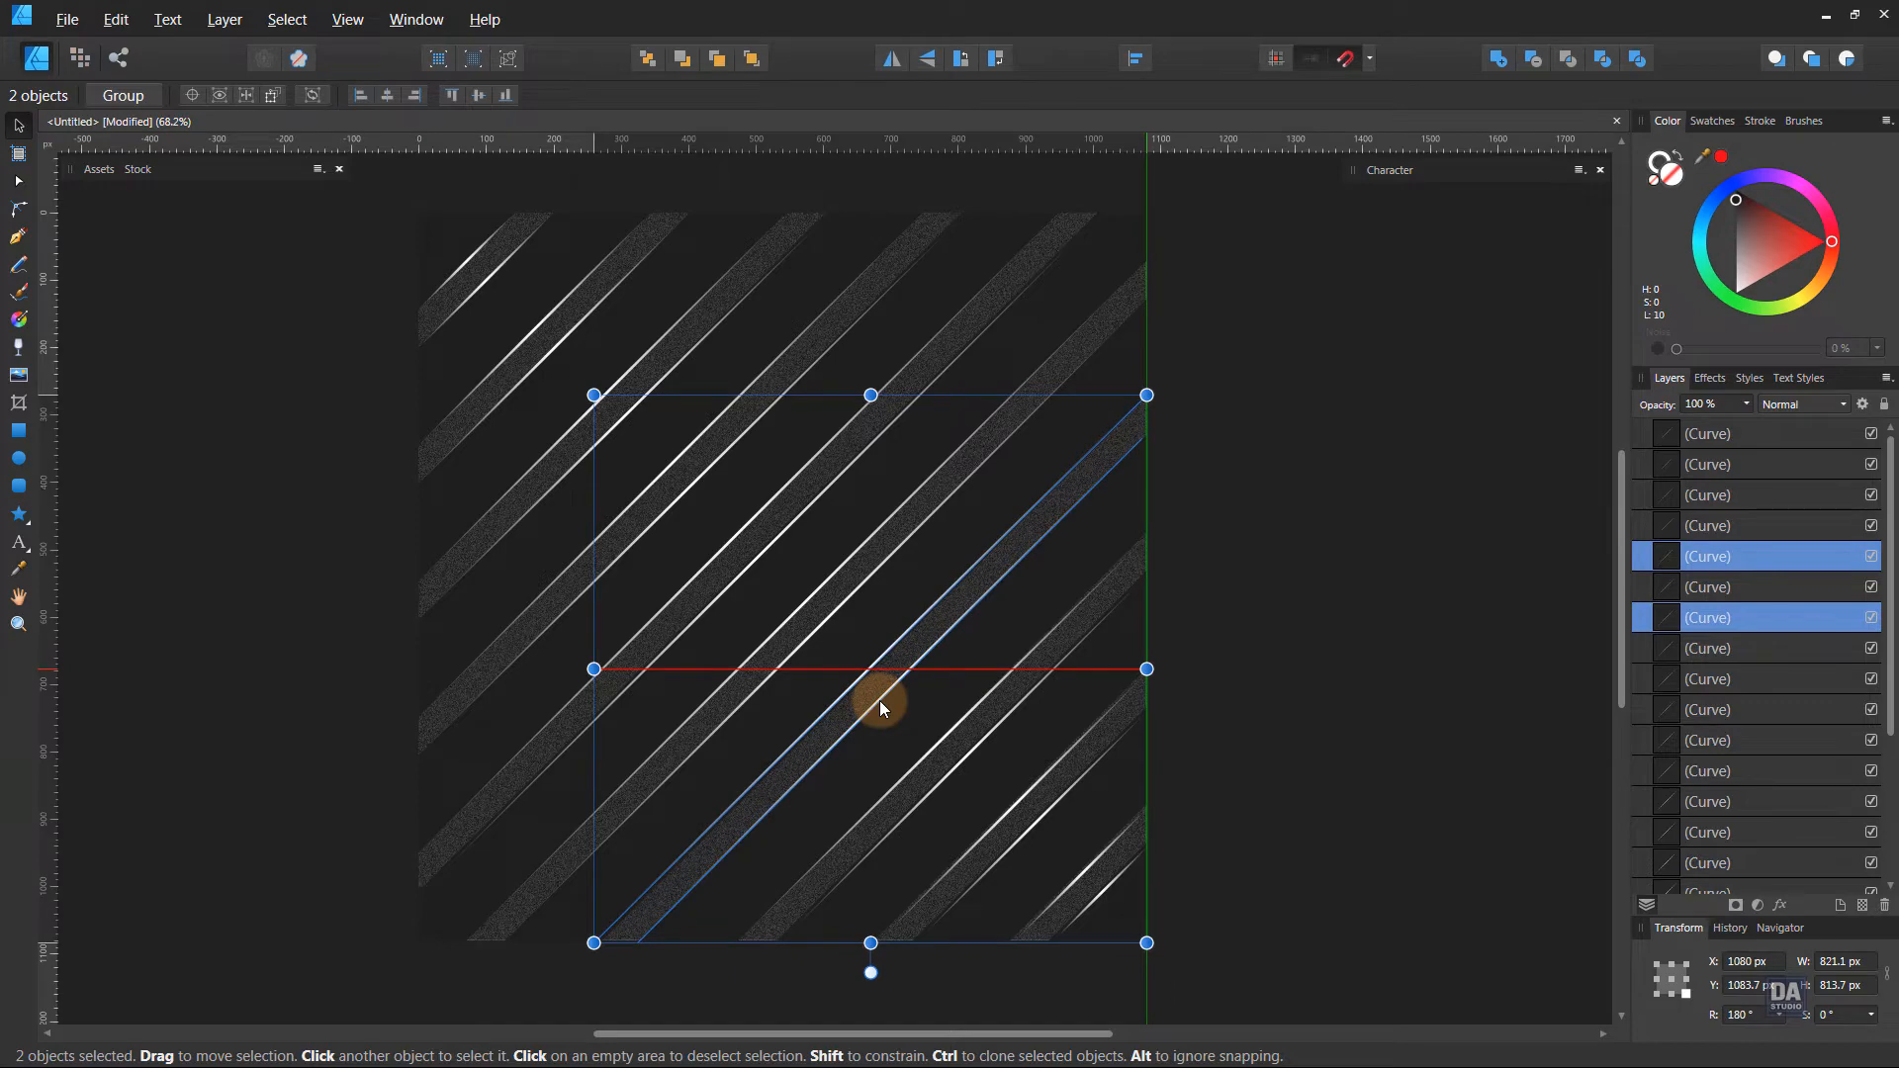
pyautogui.click(1278, 696)
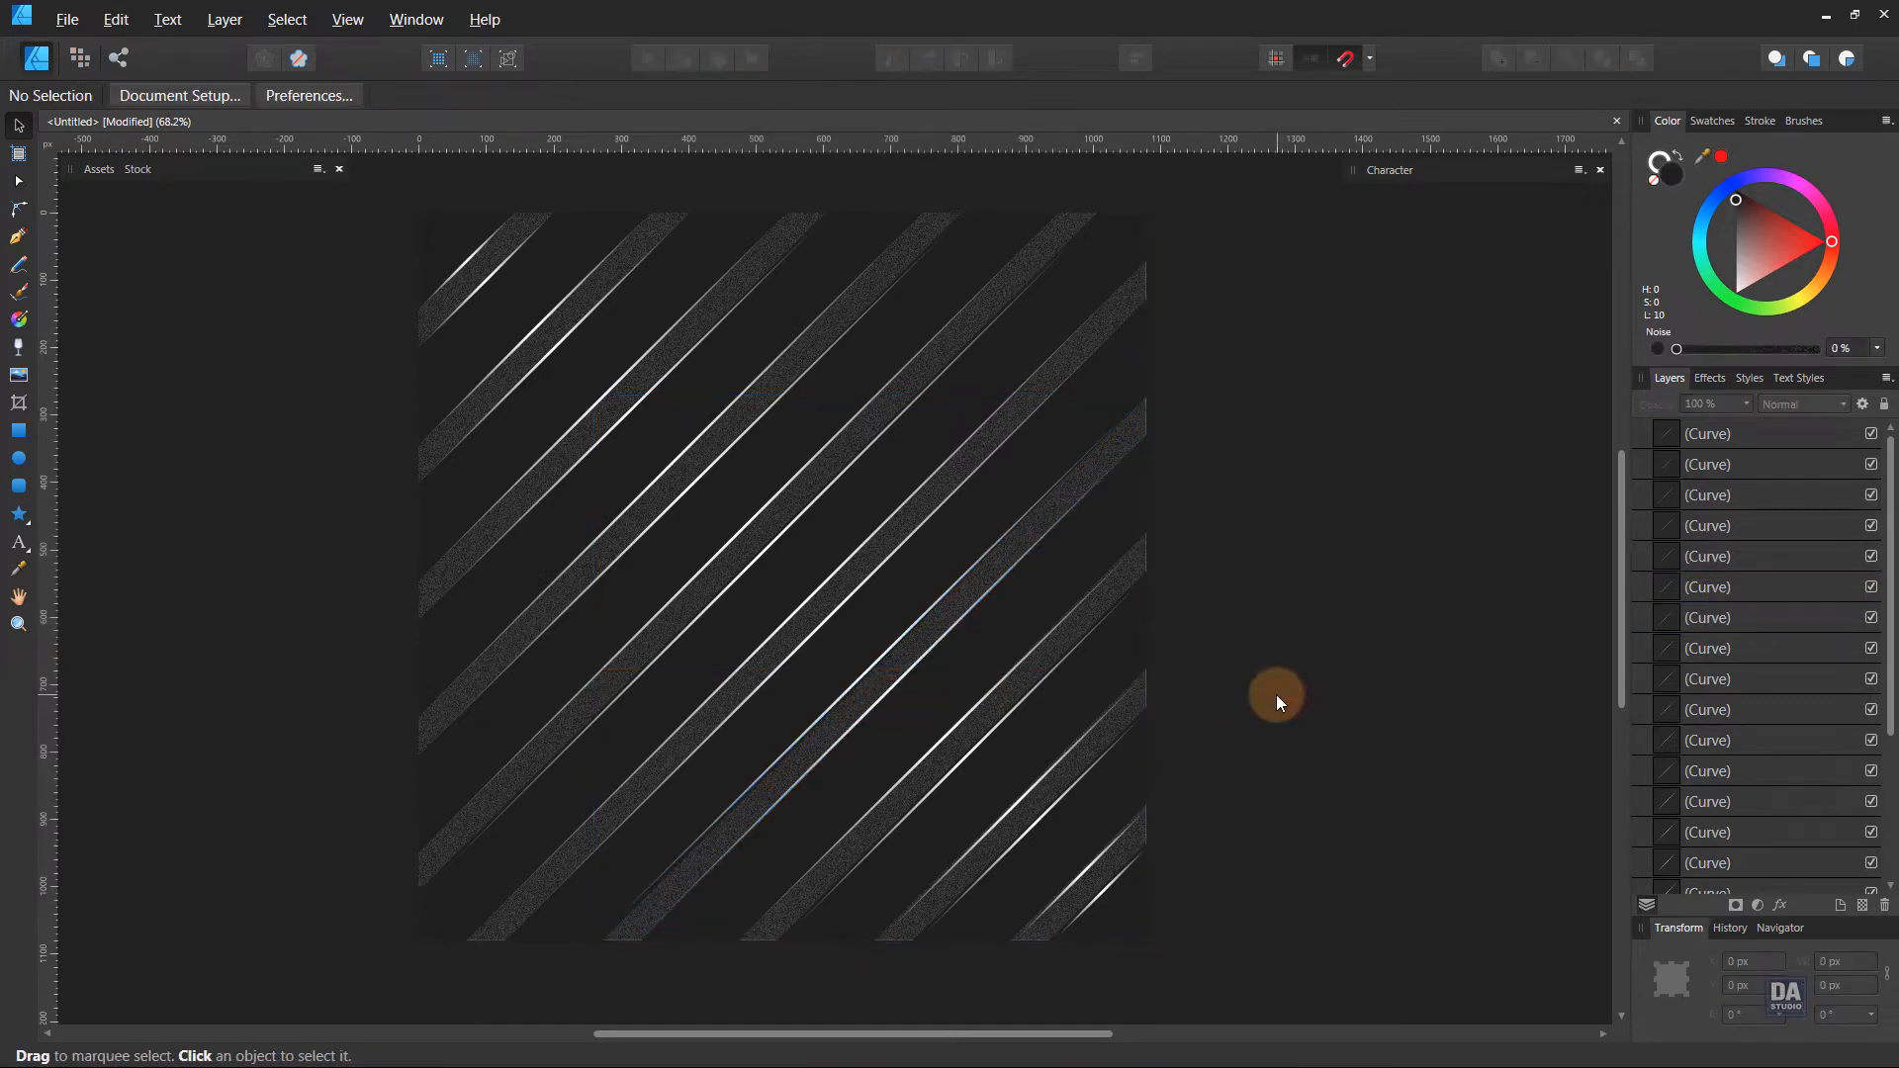
# Move the lower end node of the seventh band's upper highlight line onto the band's corner at the canvas's bottom edge.
pyautogui.hotkey('ctrl', 'space')
pyautogui.moveTo(758, 755); pyautogui.dragTo(887, 730)
pyautogui.moveTo(841, 835); pyautogui.dragTo(805, 738)
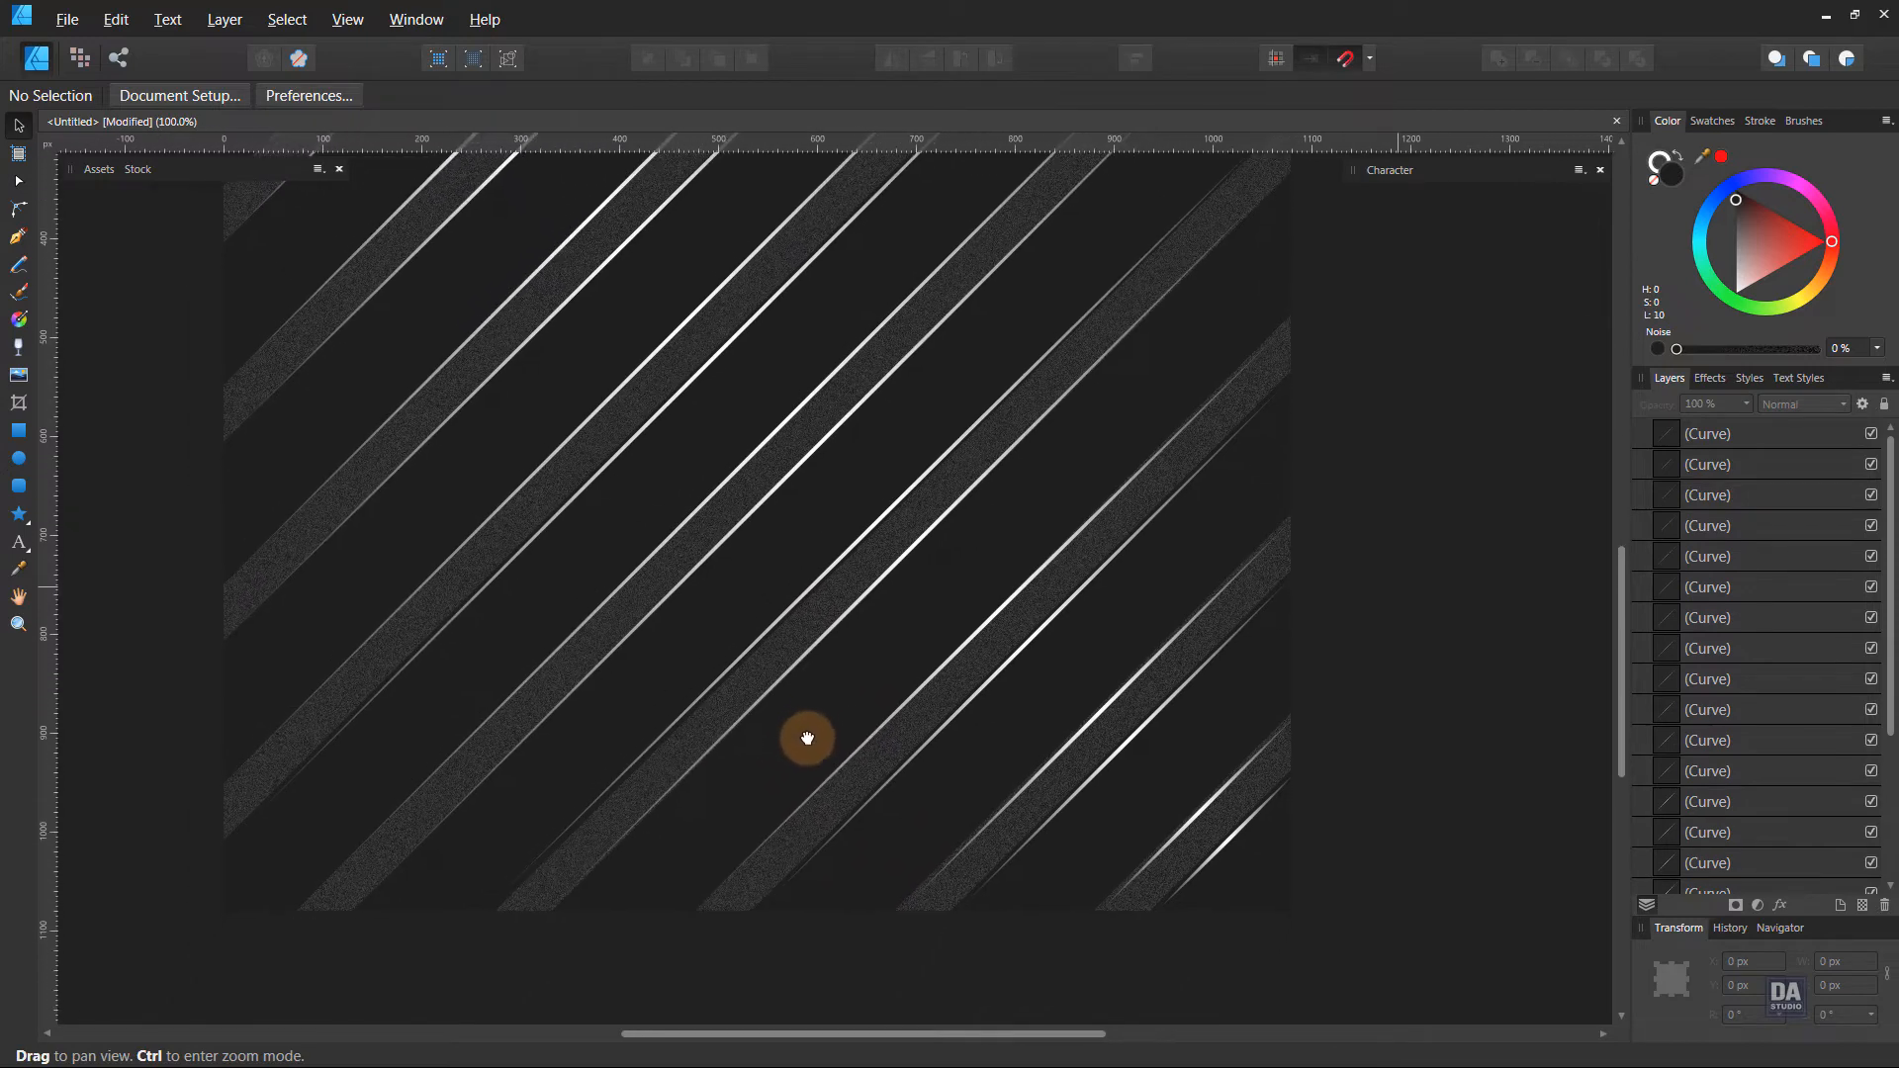
pyautogui.click(669, 734)
pyautogui.press('a')
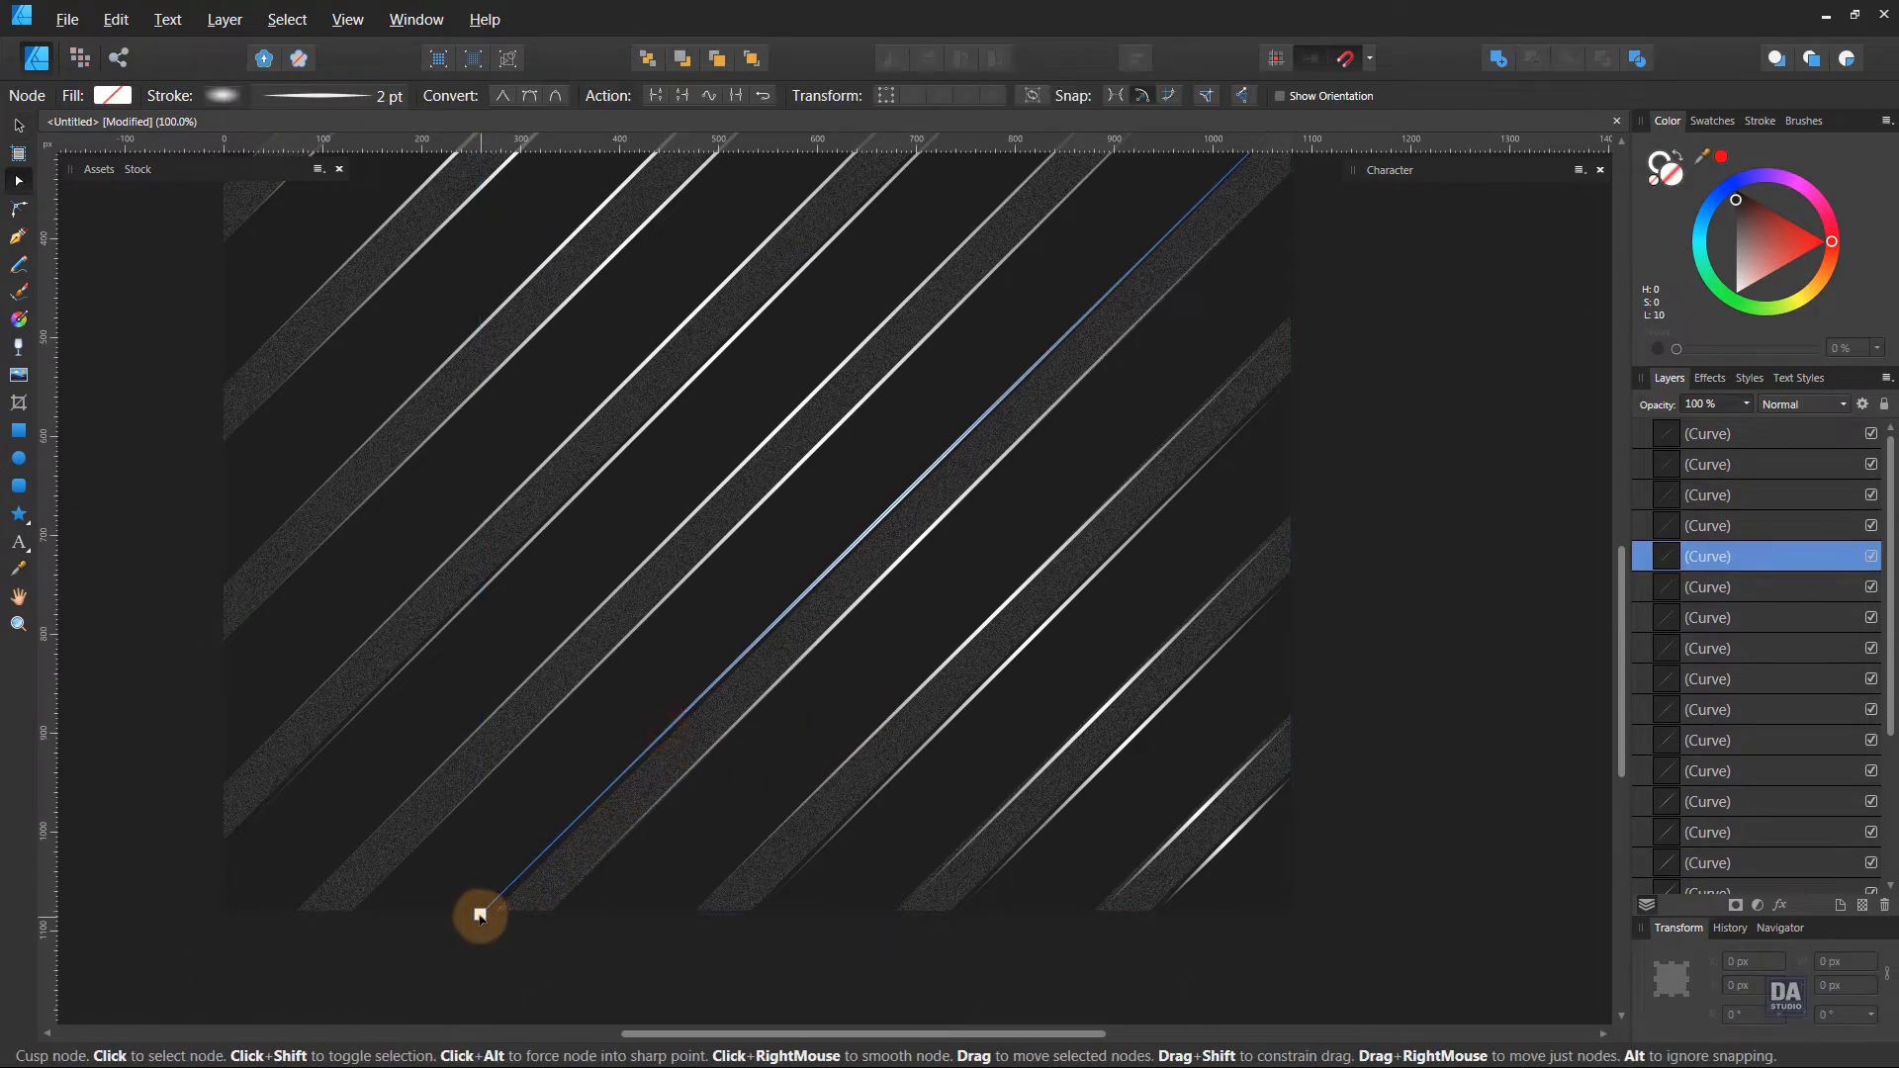
pyautogui.moveTo(480, 914); pyautogui.dragTo(496, 909)
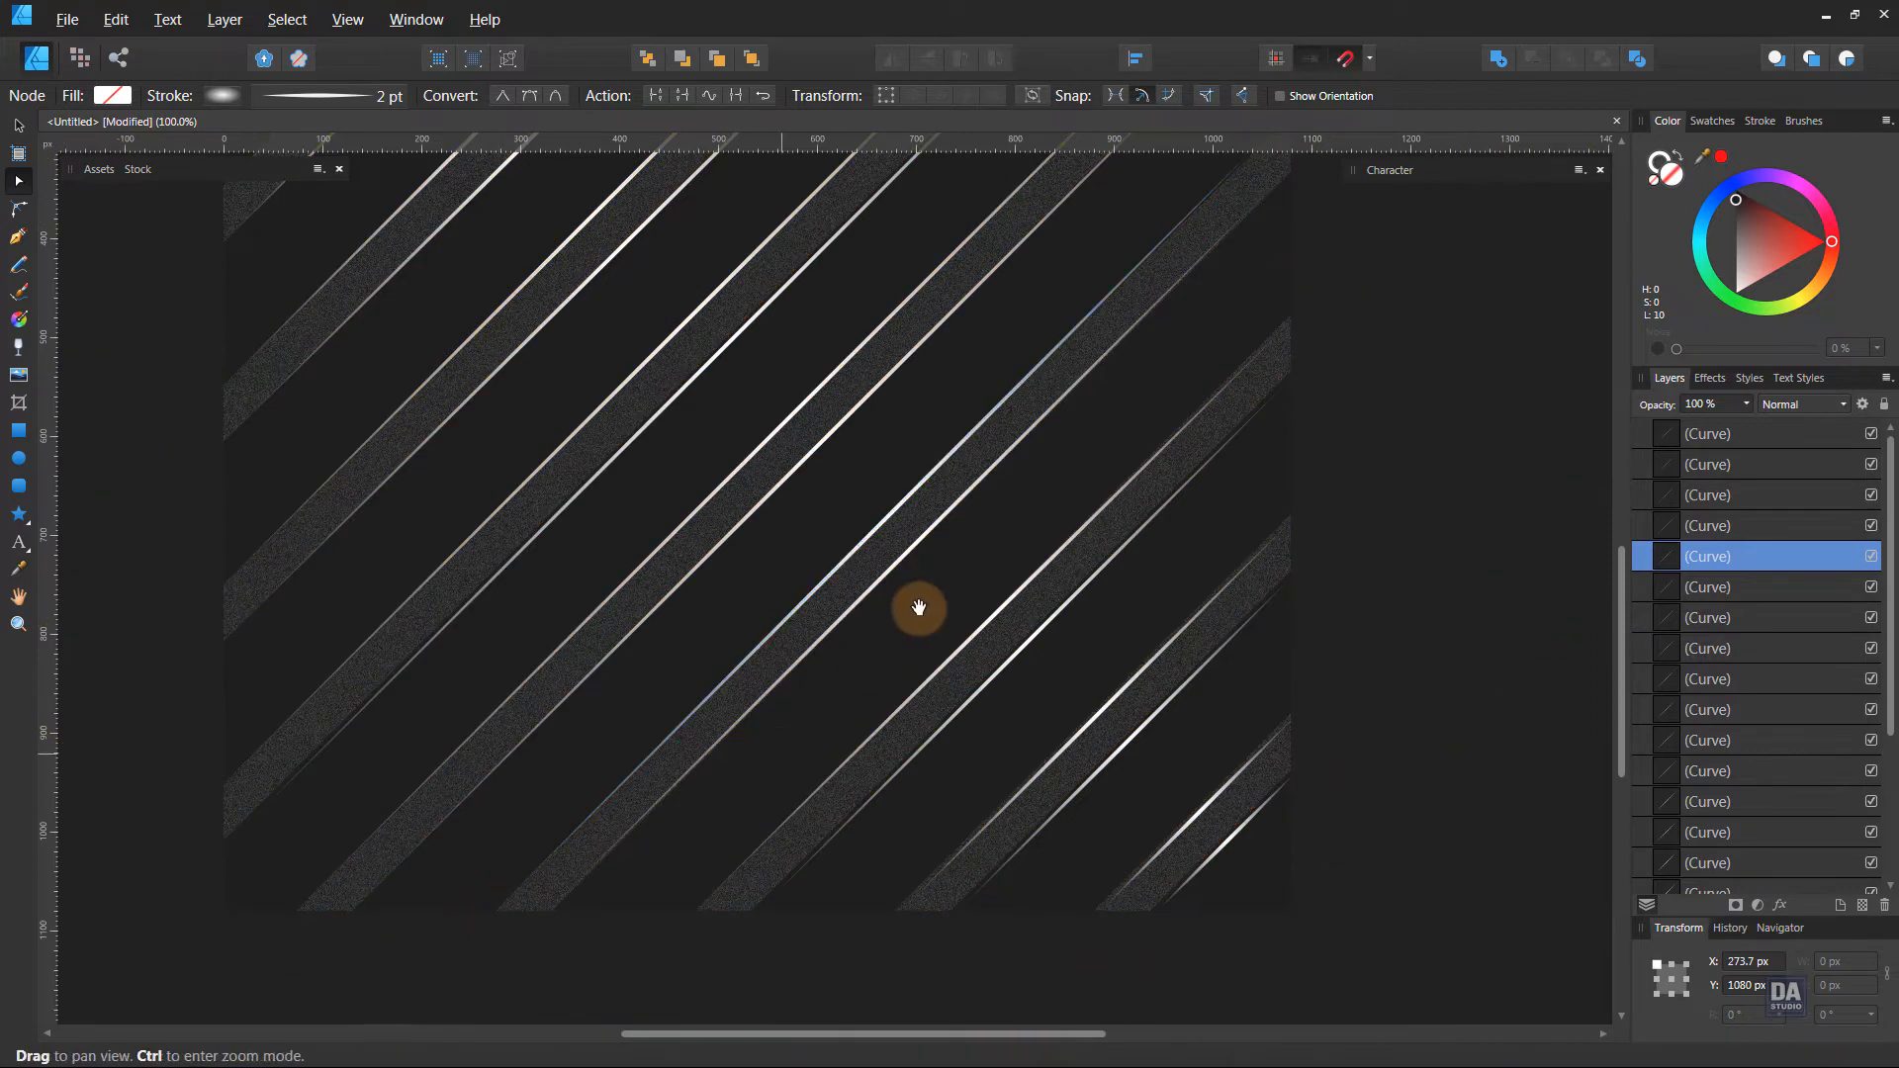
pyautogui.moveTo(990, 505); pyautogui.dragTo(913, 642)
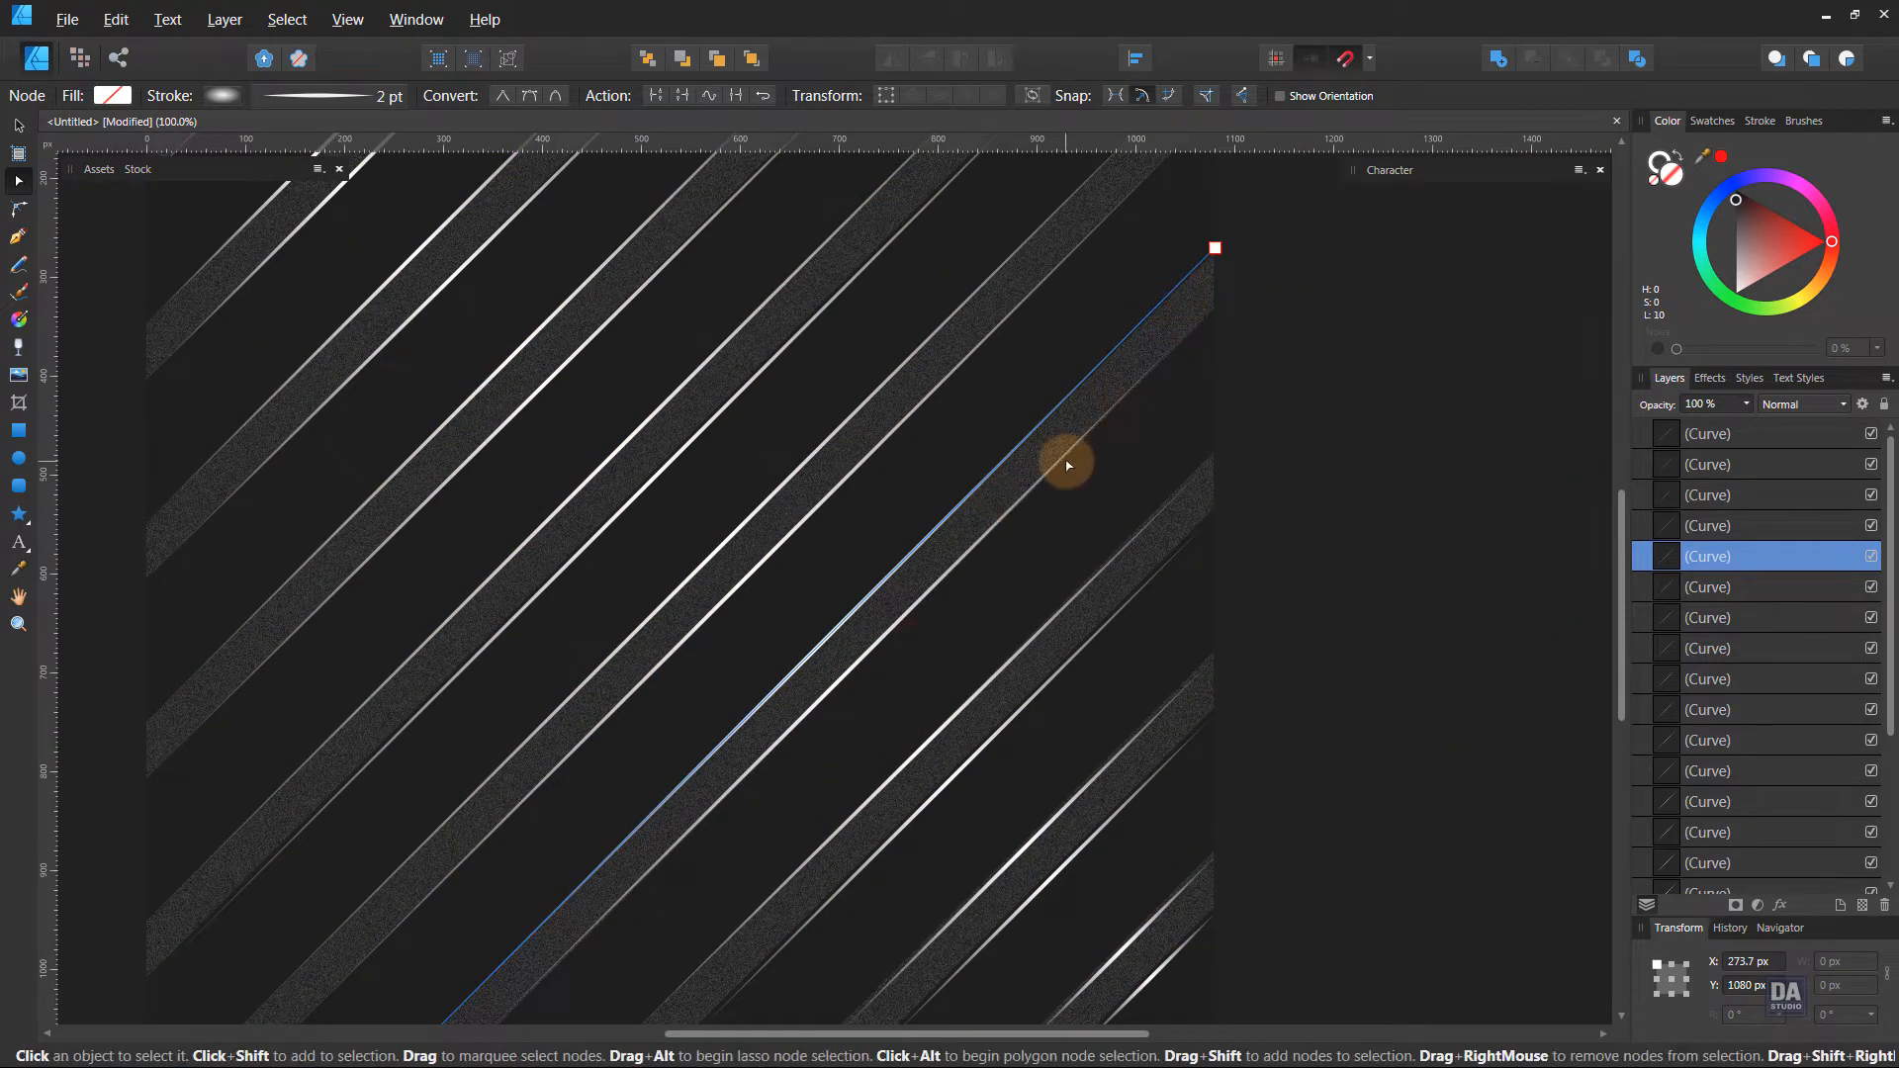
# Align the eighth band's highlight lines by moving the upper line's right node and the lower line's bottom node onto the band's corners.
pyautogui.moveTo(1132, 851); pyautogui.dragTo(1065, 767)
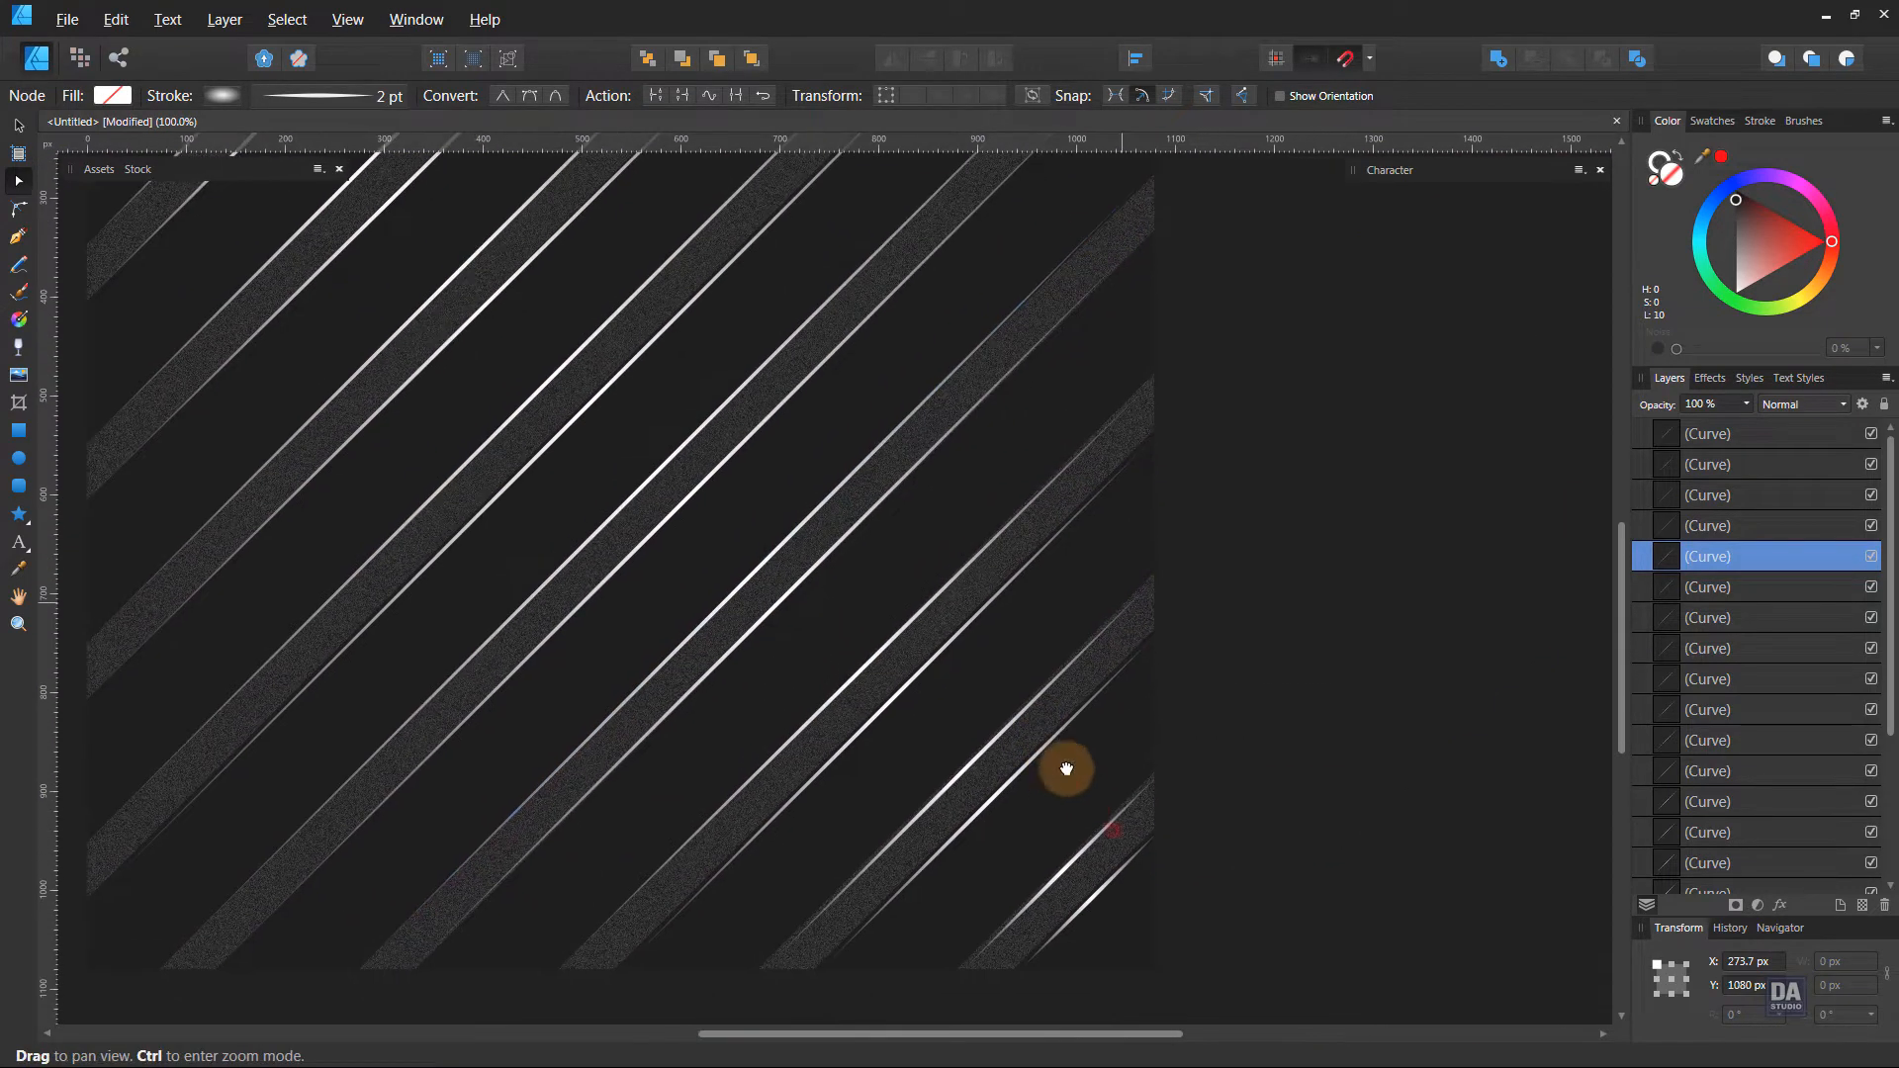
pyautogui.click(1062, 480)
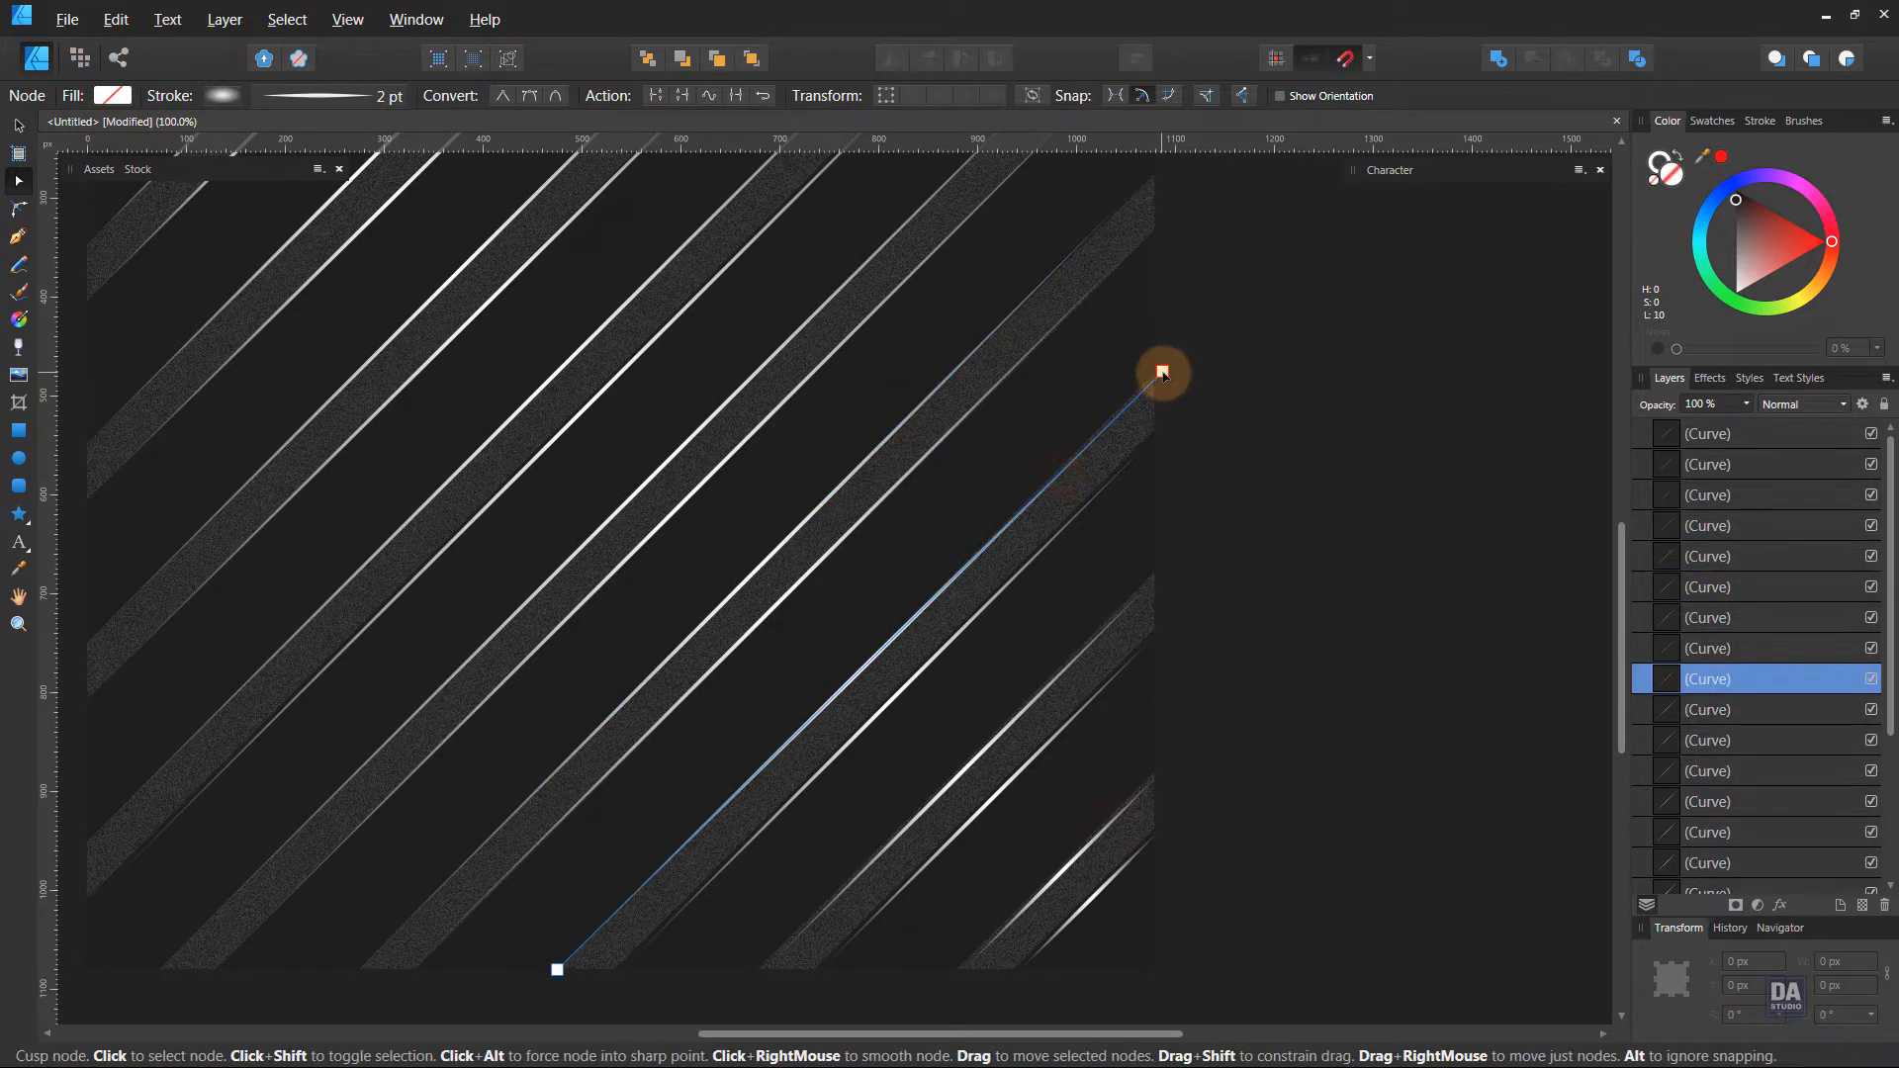
pyautogui.moveTo(1162, 374); pyautogui.dragTo(1156, 372)
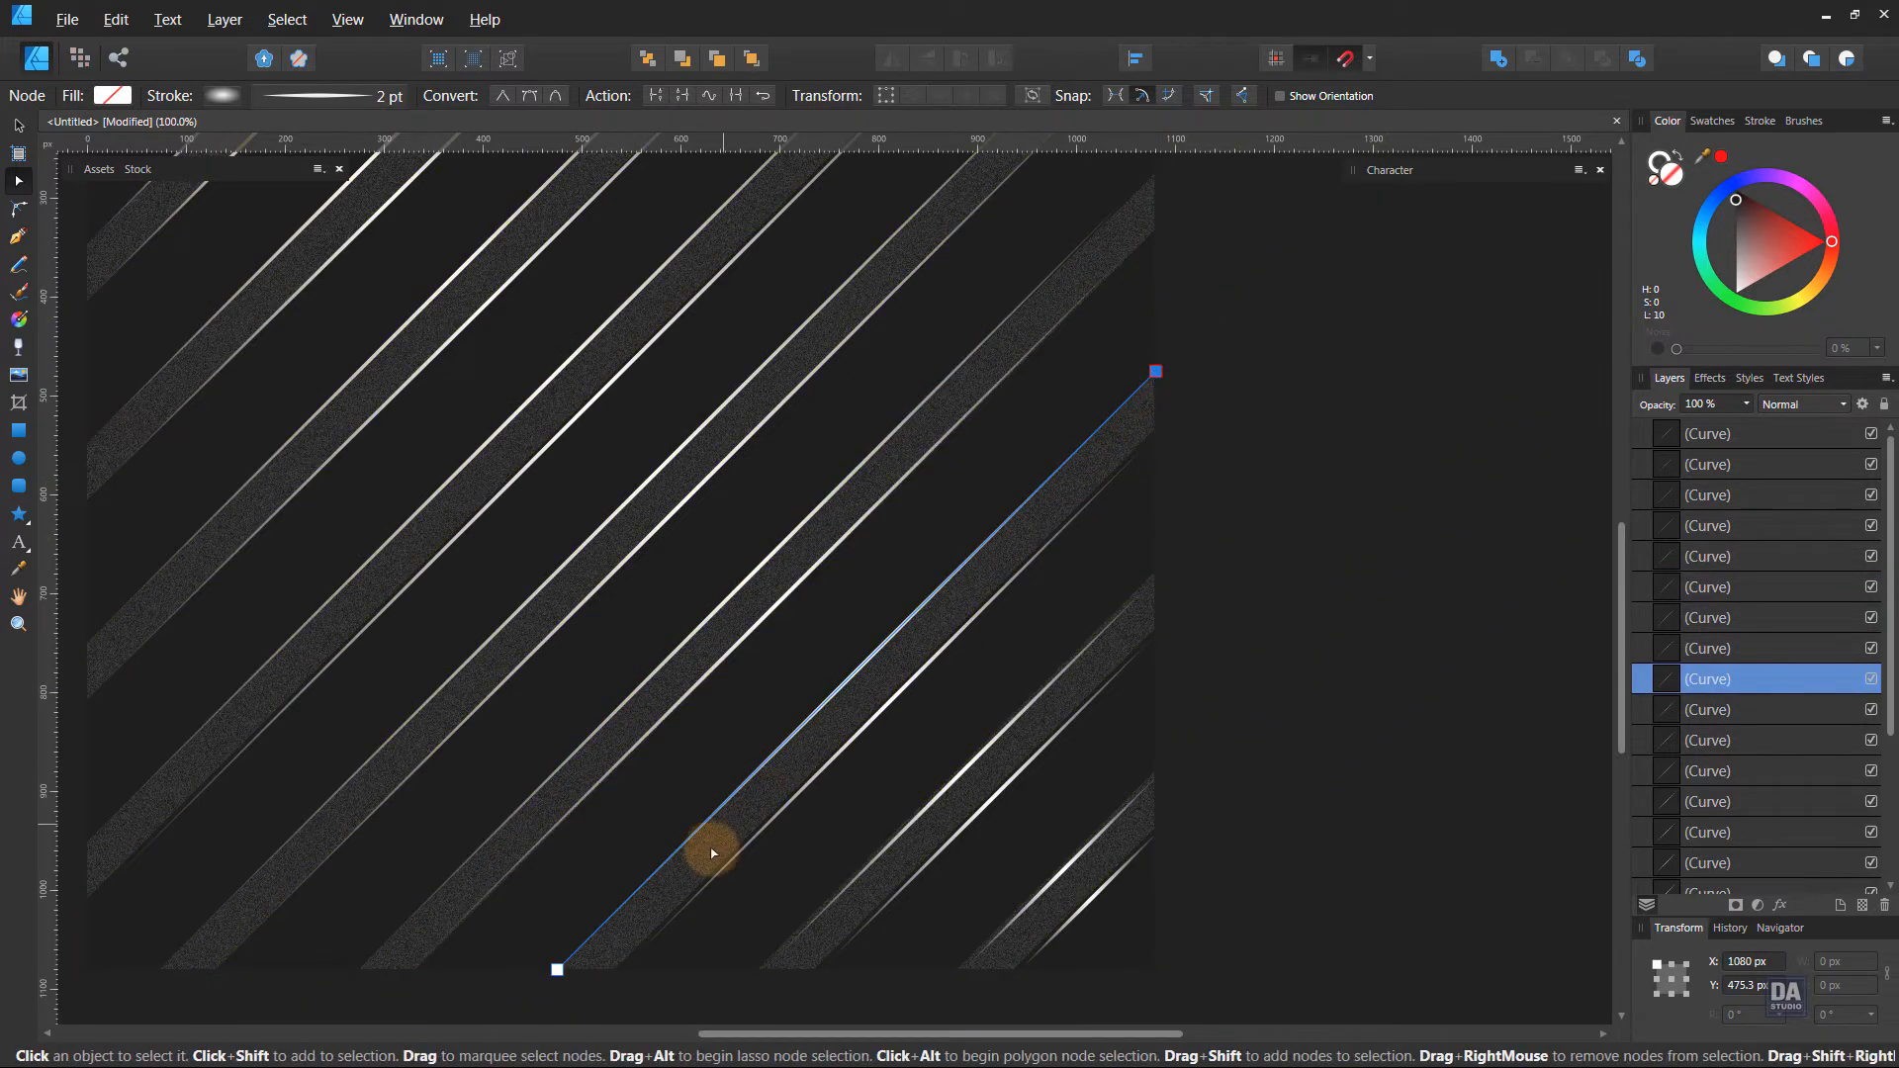
pyautogui.click(712, 880)
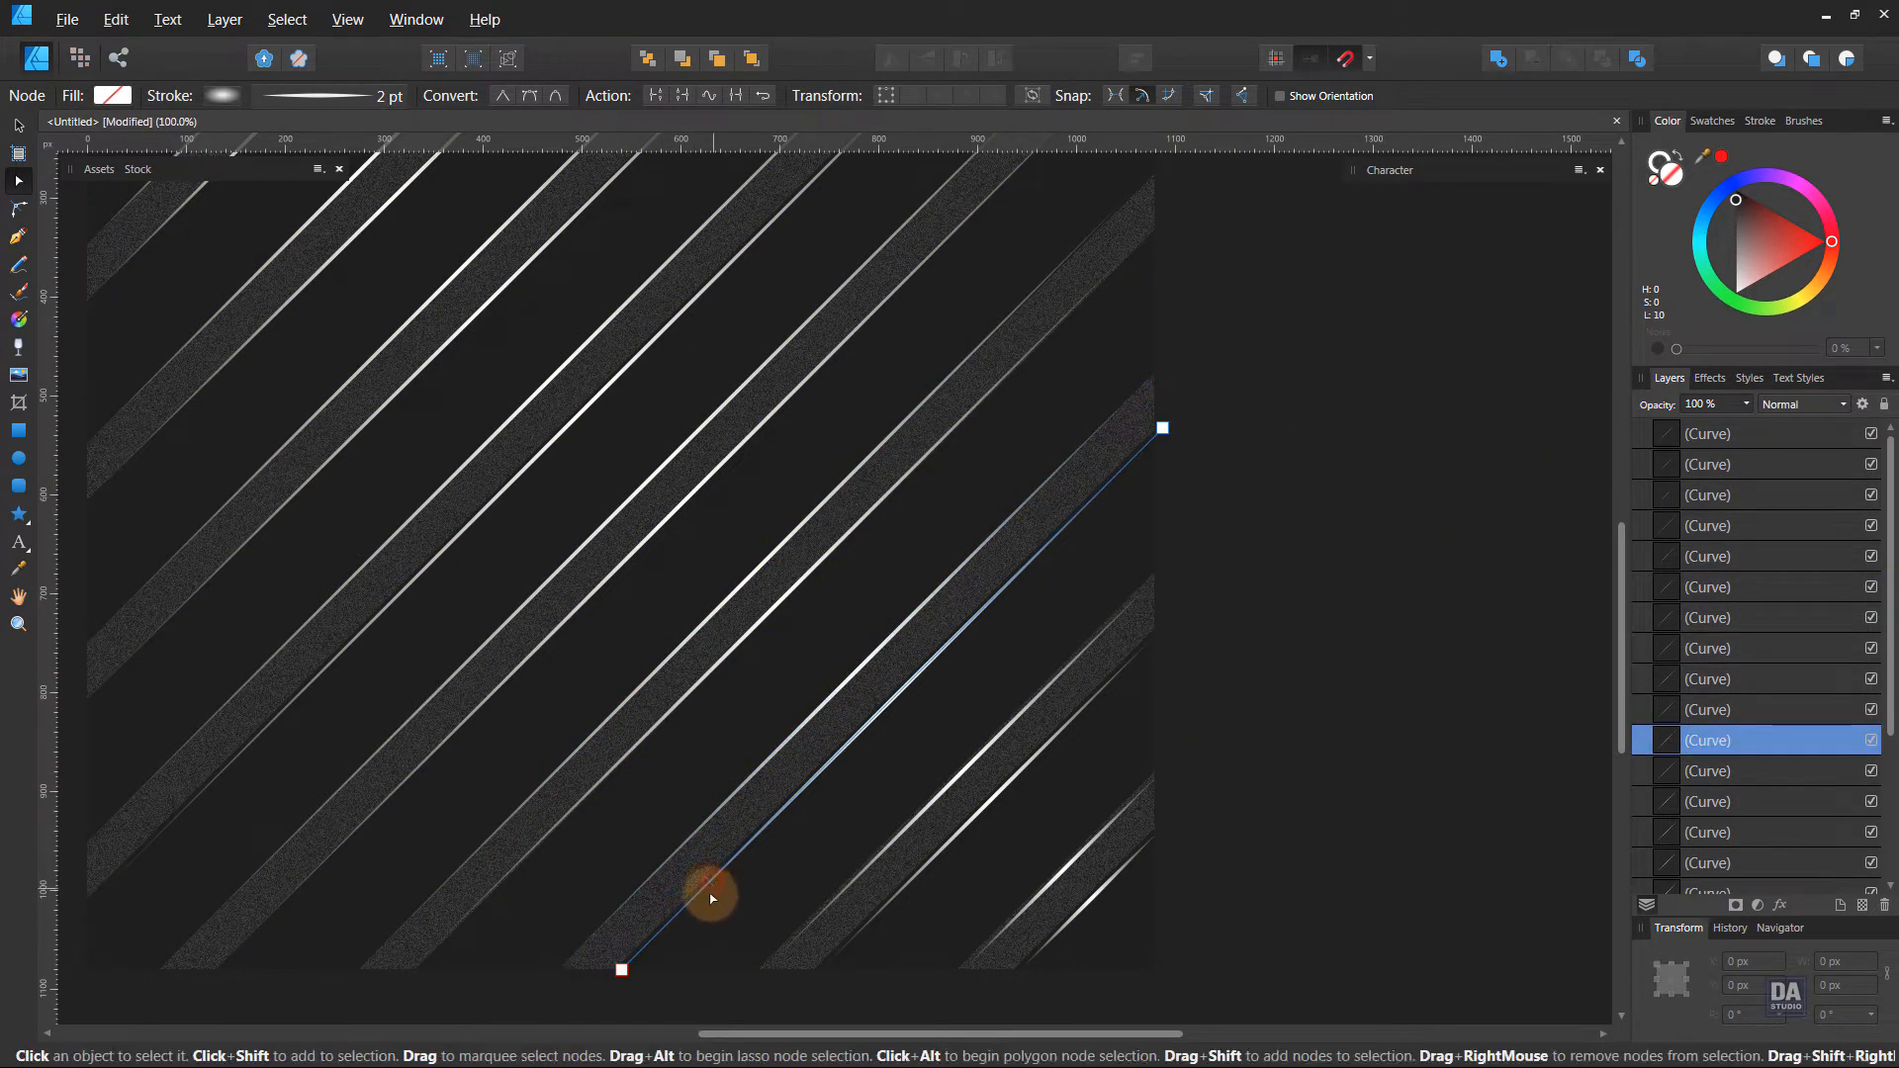
pyautogui.click(622, 970)
pyautogui.moveTo(614, 972); pyautogui.dragTo(607, 972)
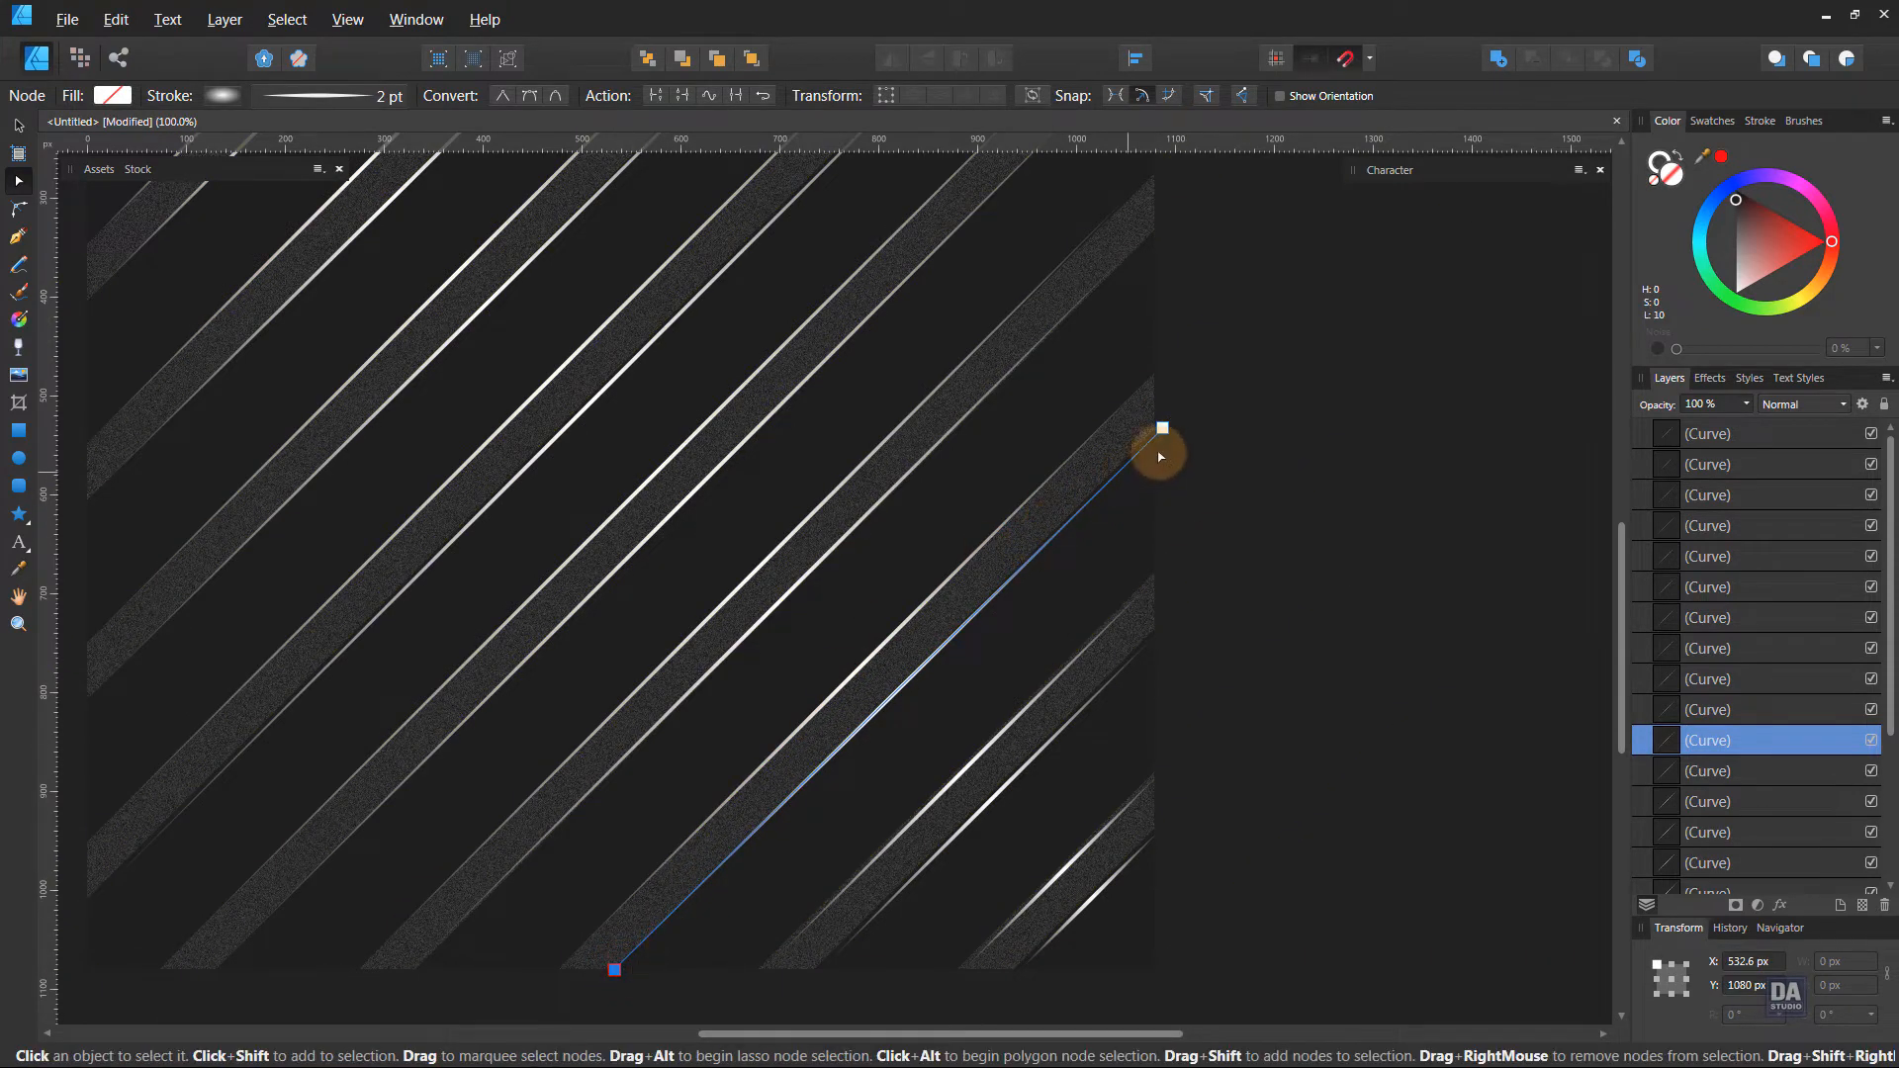
pyautogui.click(1271, 618)
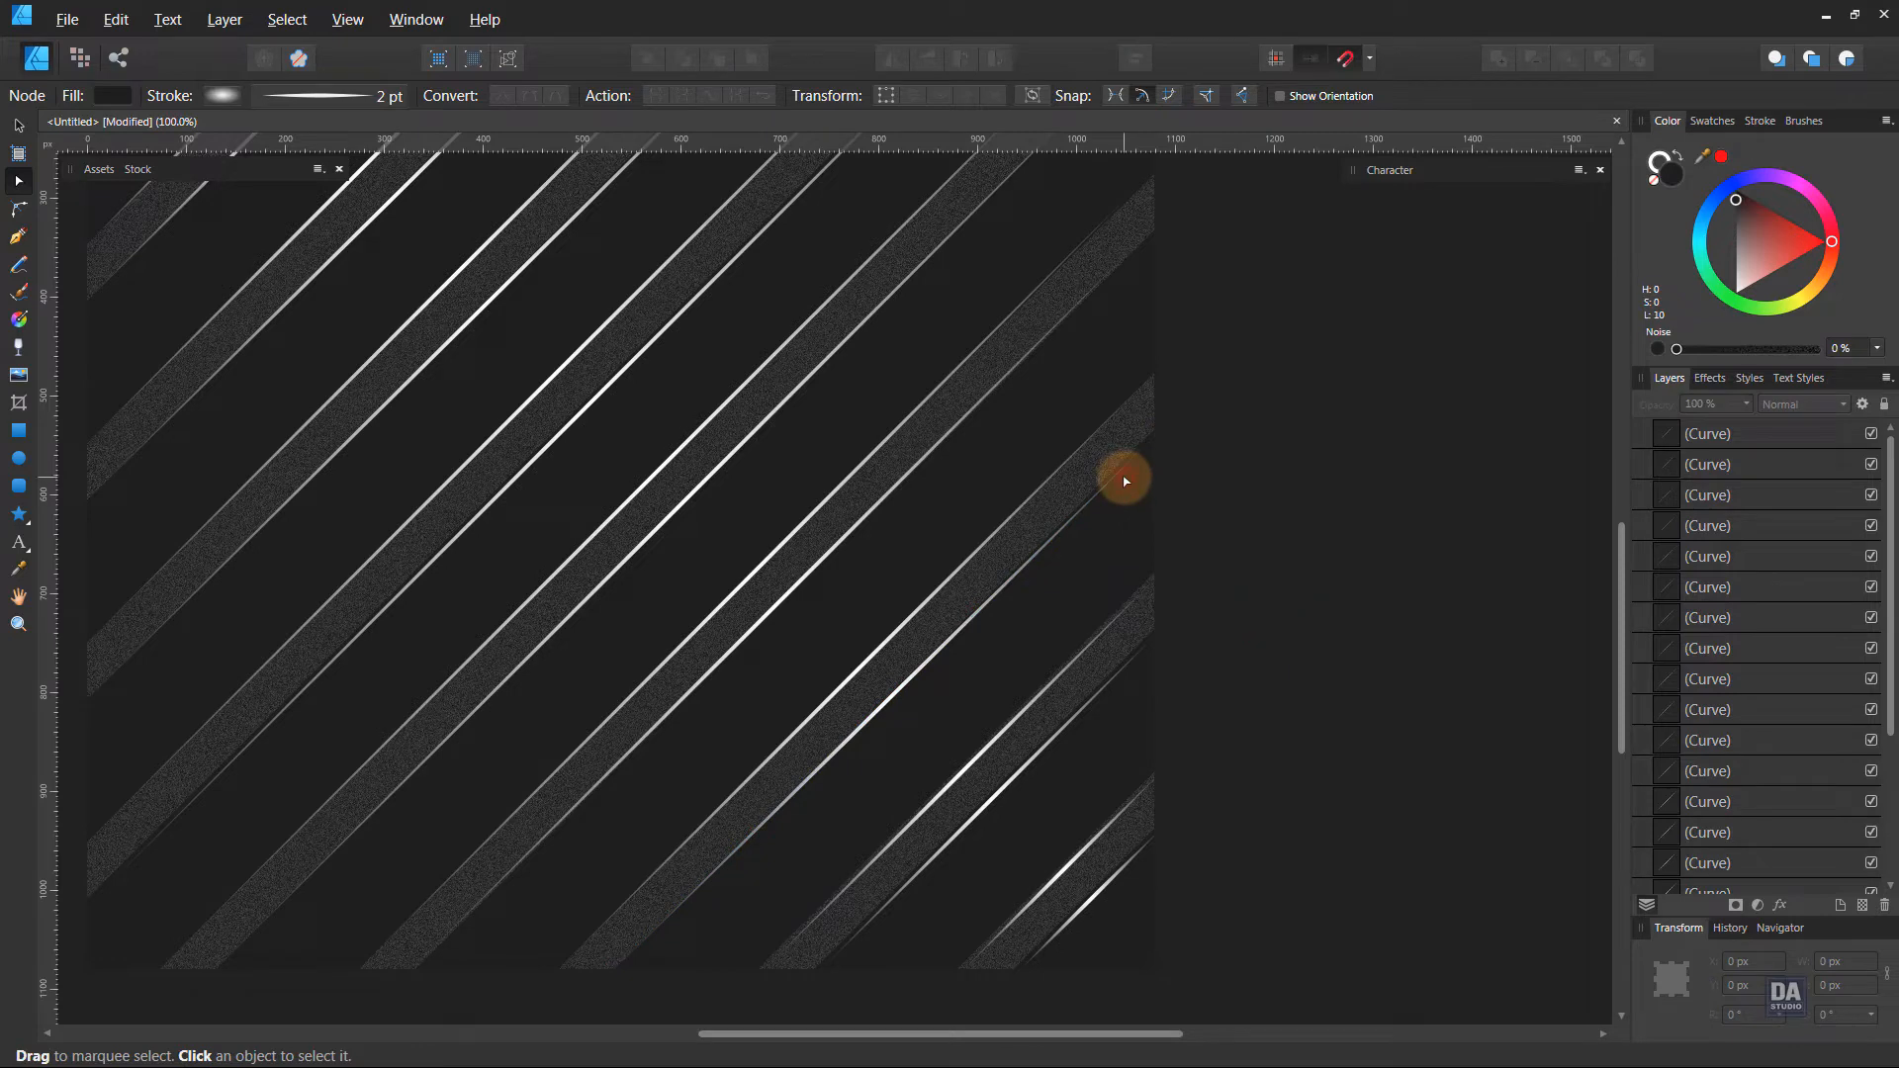
pyautogui.click(1138, 450)
pyautogui.click(1267, 631)
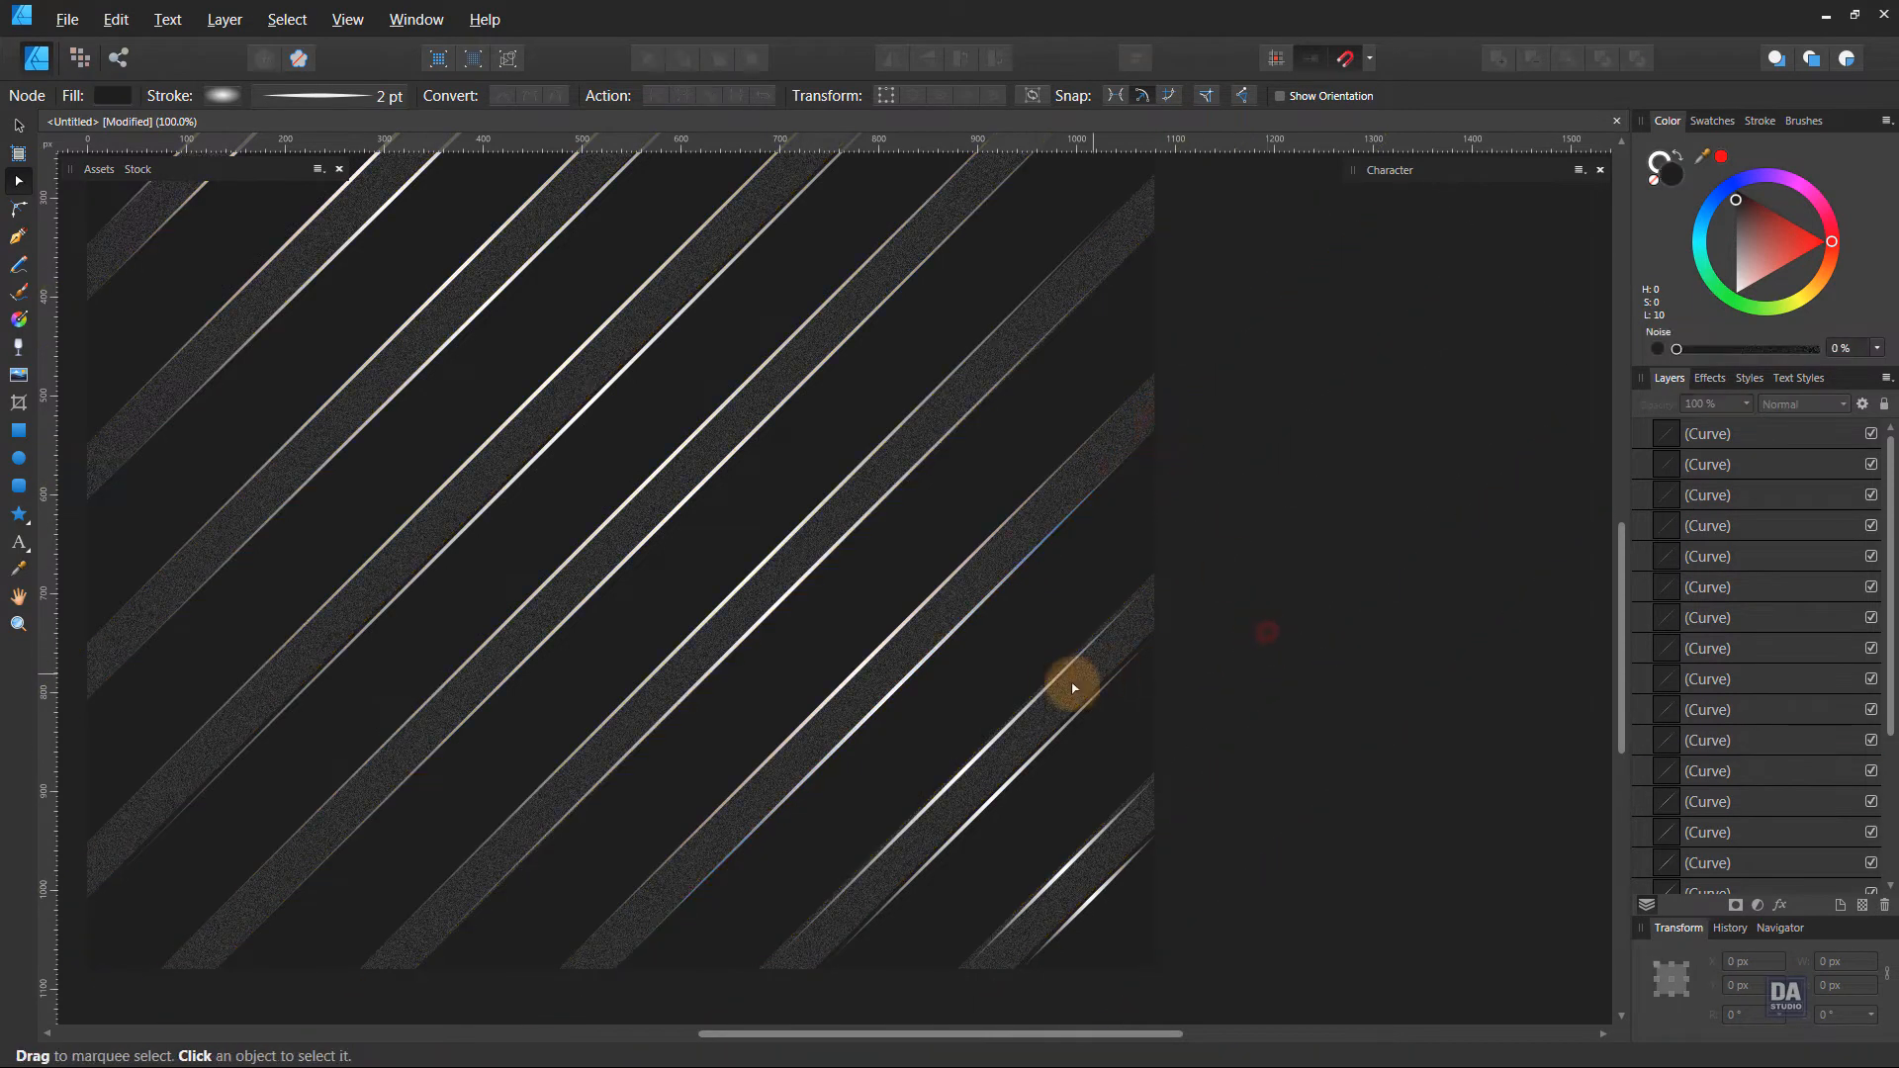
# Shift the four highlight lines of the last two bands together so they align with the band edges and the canvas's right edge.
pyautogui.press('v')
pyautogui.click(1044, 704)
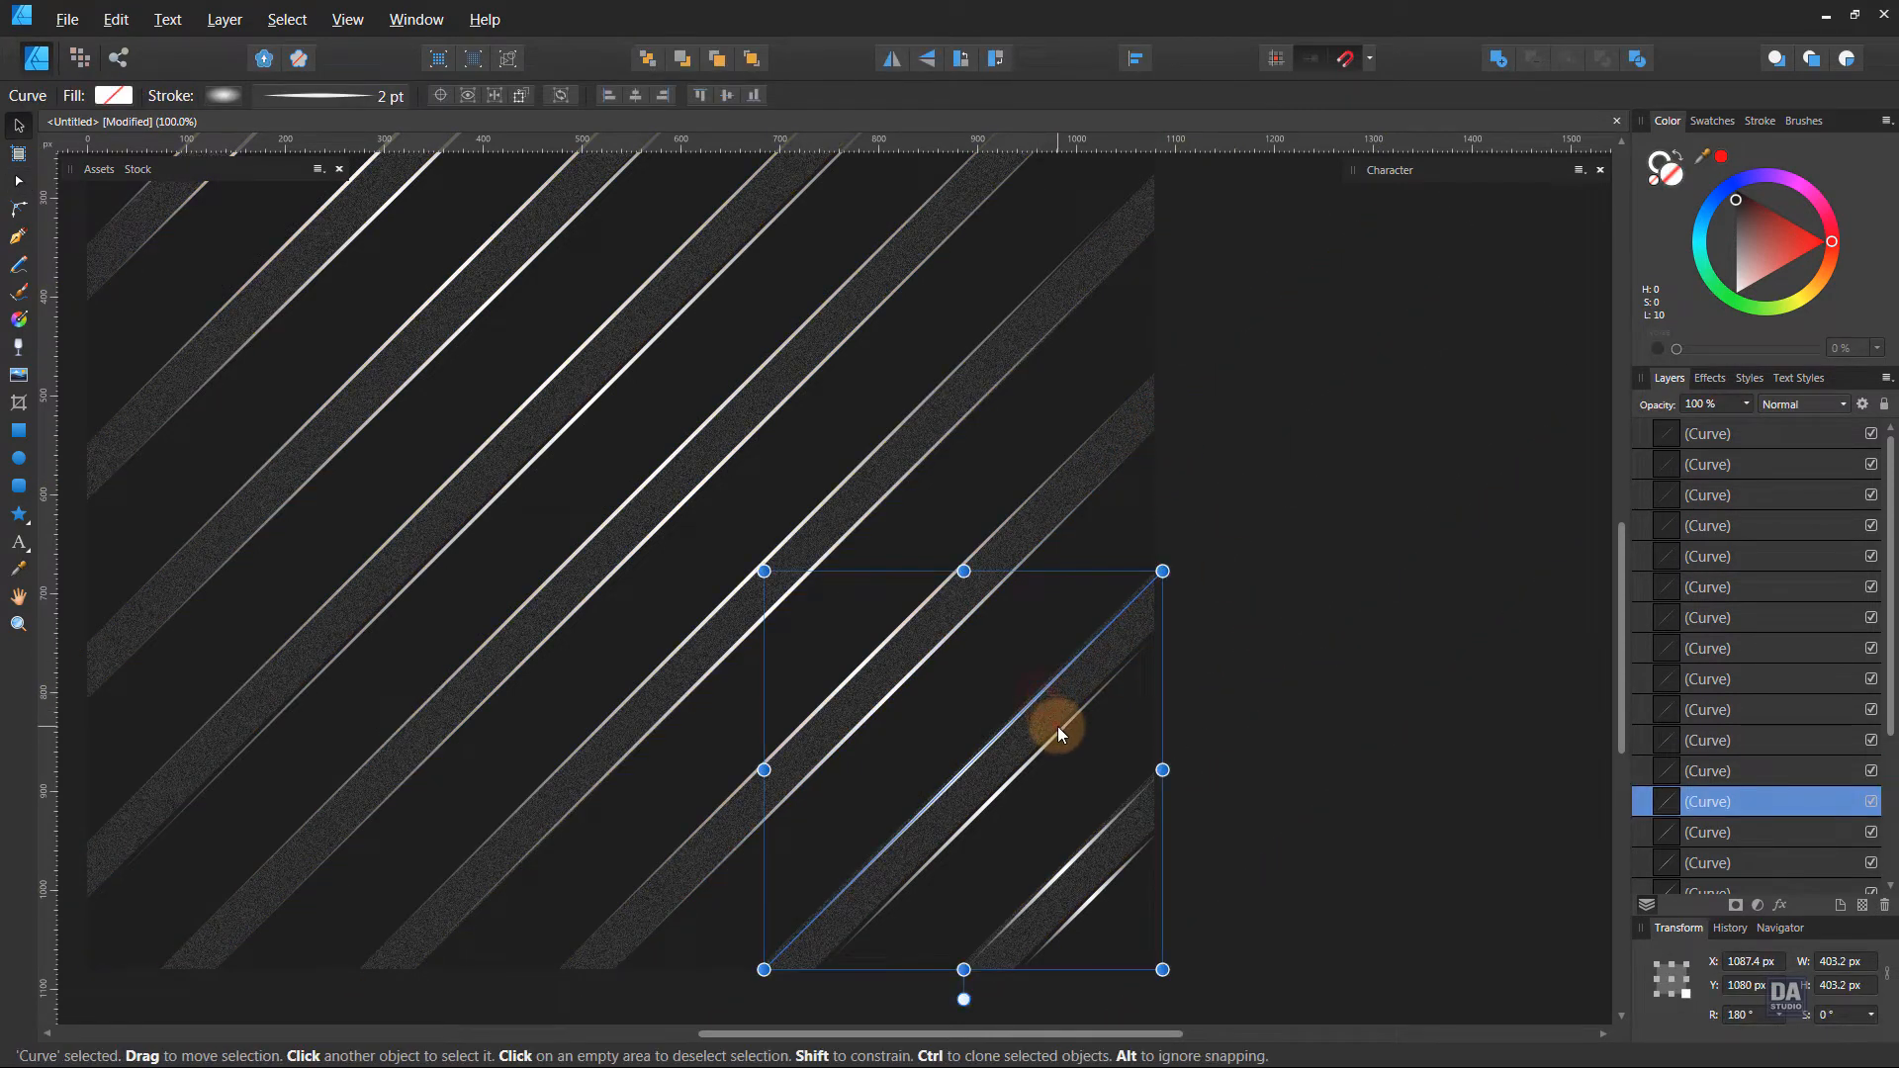
pyautogui.click(1058, 730)
pyautogui.keyDown('shift'); pyautogui.click(1007, 724); pyautogui.keyUp('shift')
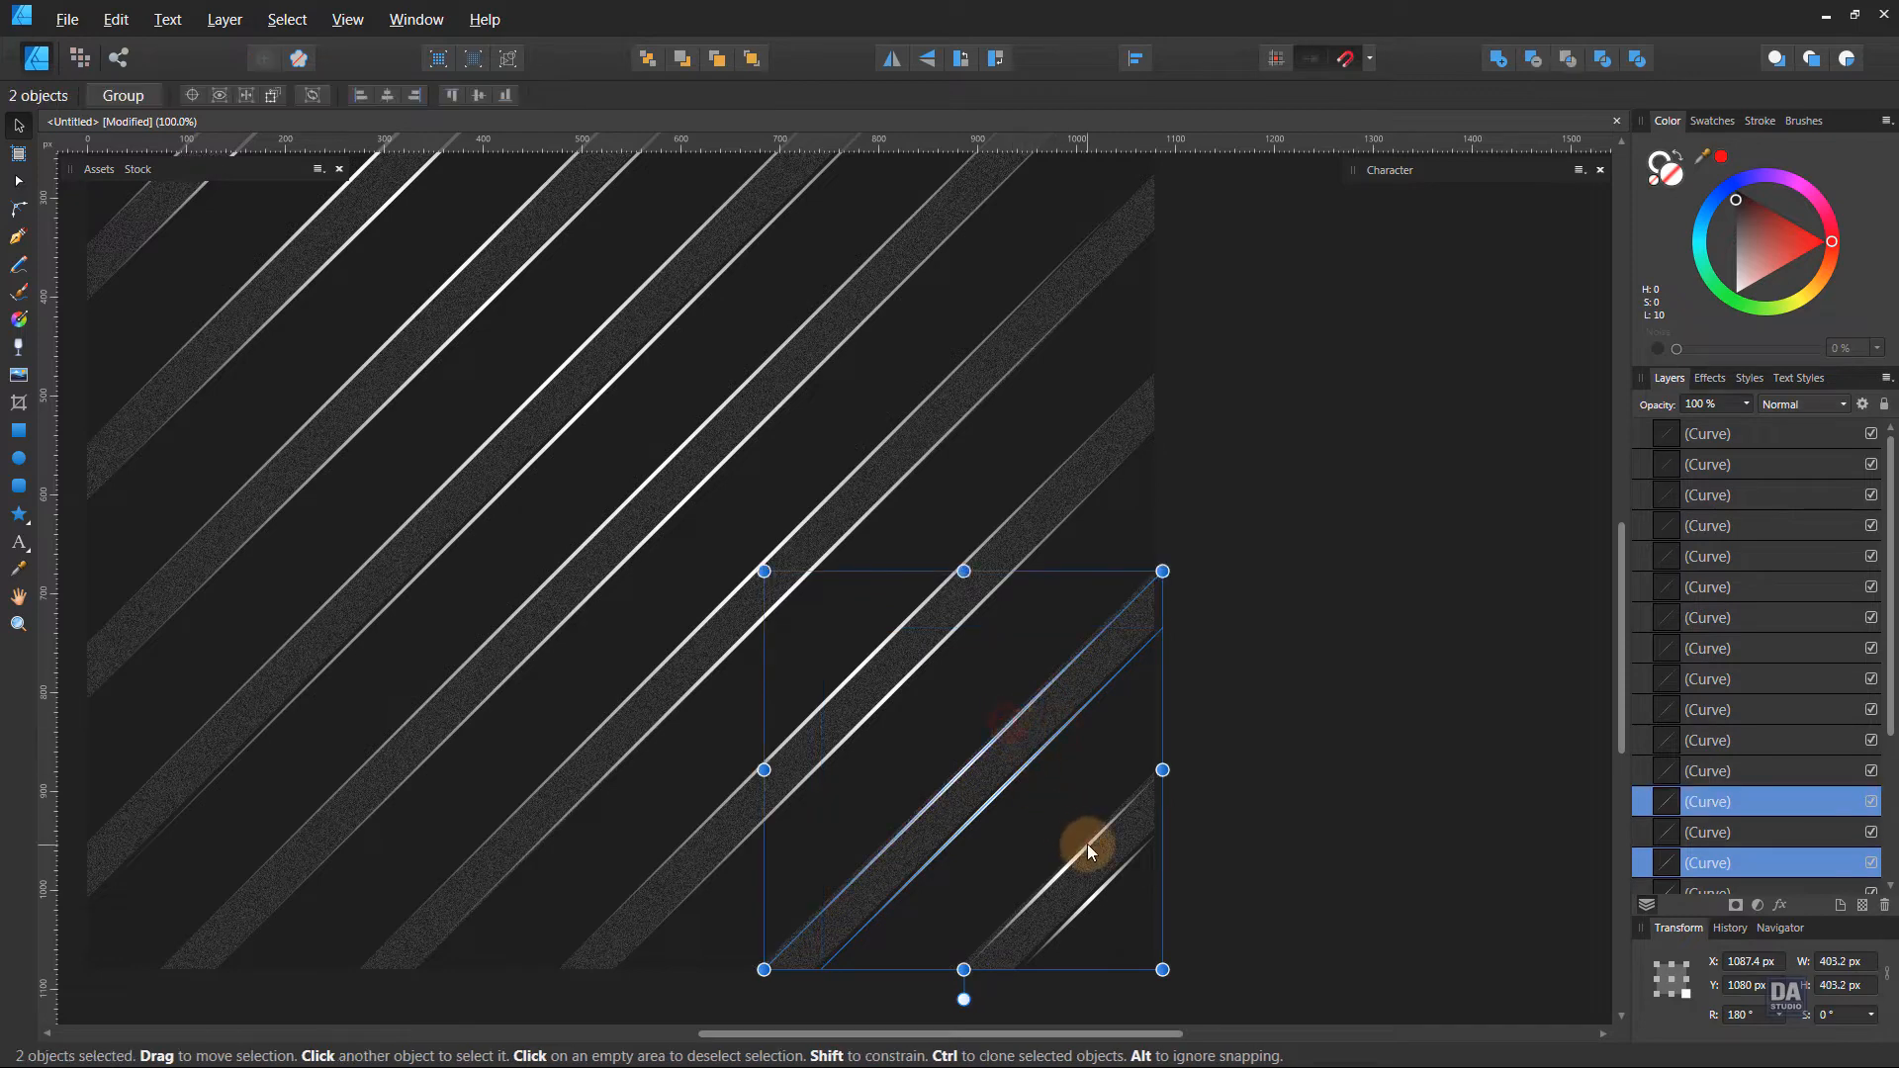
pyautogui.keyDown('shift'); pyautogui.click(1104, 881); pyautogui.keyUp('shift')
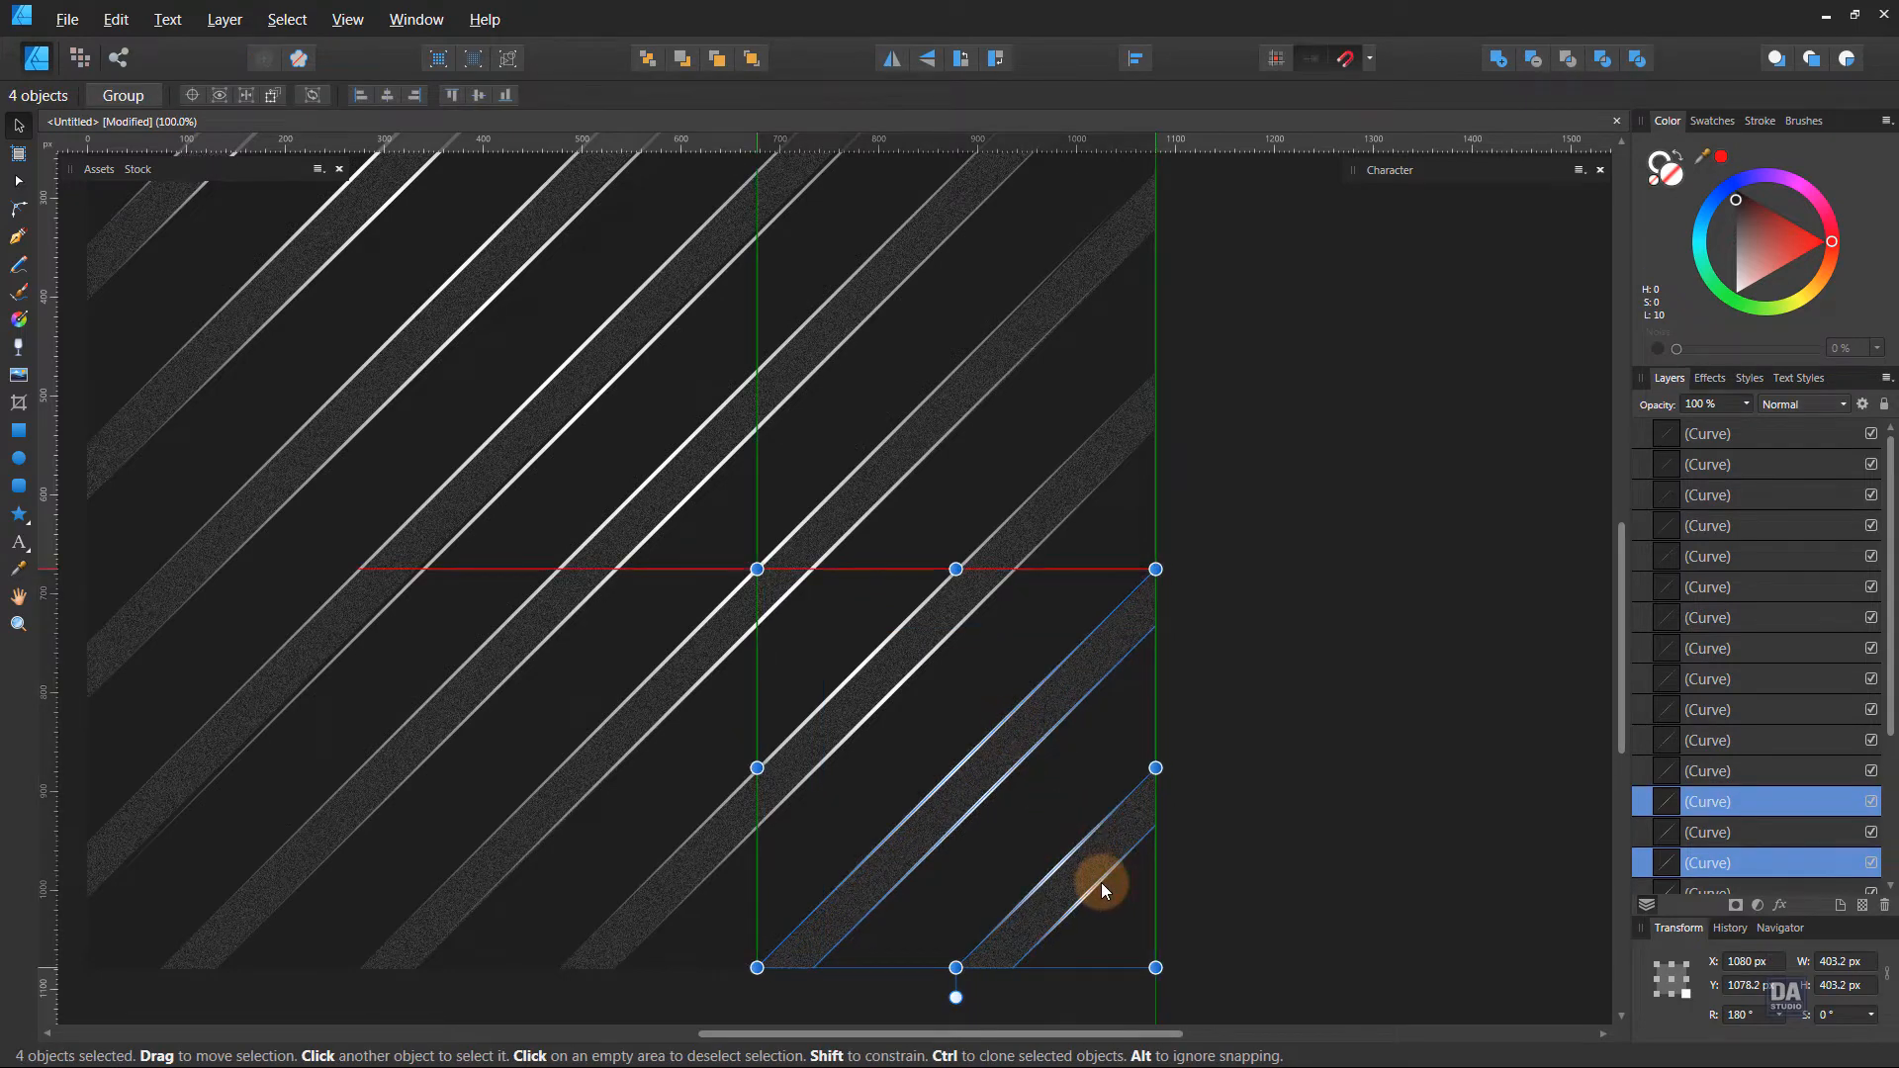
pyautogui.click(1279, 878)
# Set the stroke width of all 20 highlight curves to 2.4 pt.
pyautogui.hotkey('ctrl', '0')
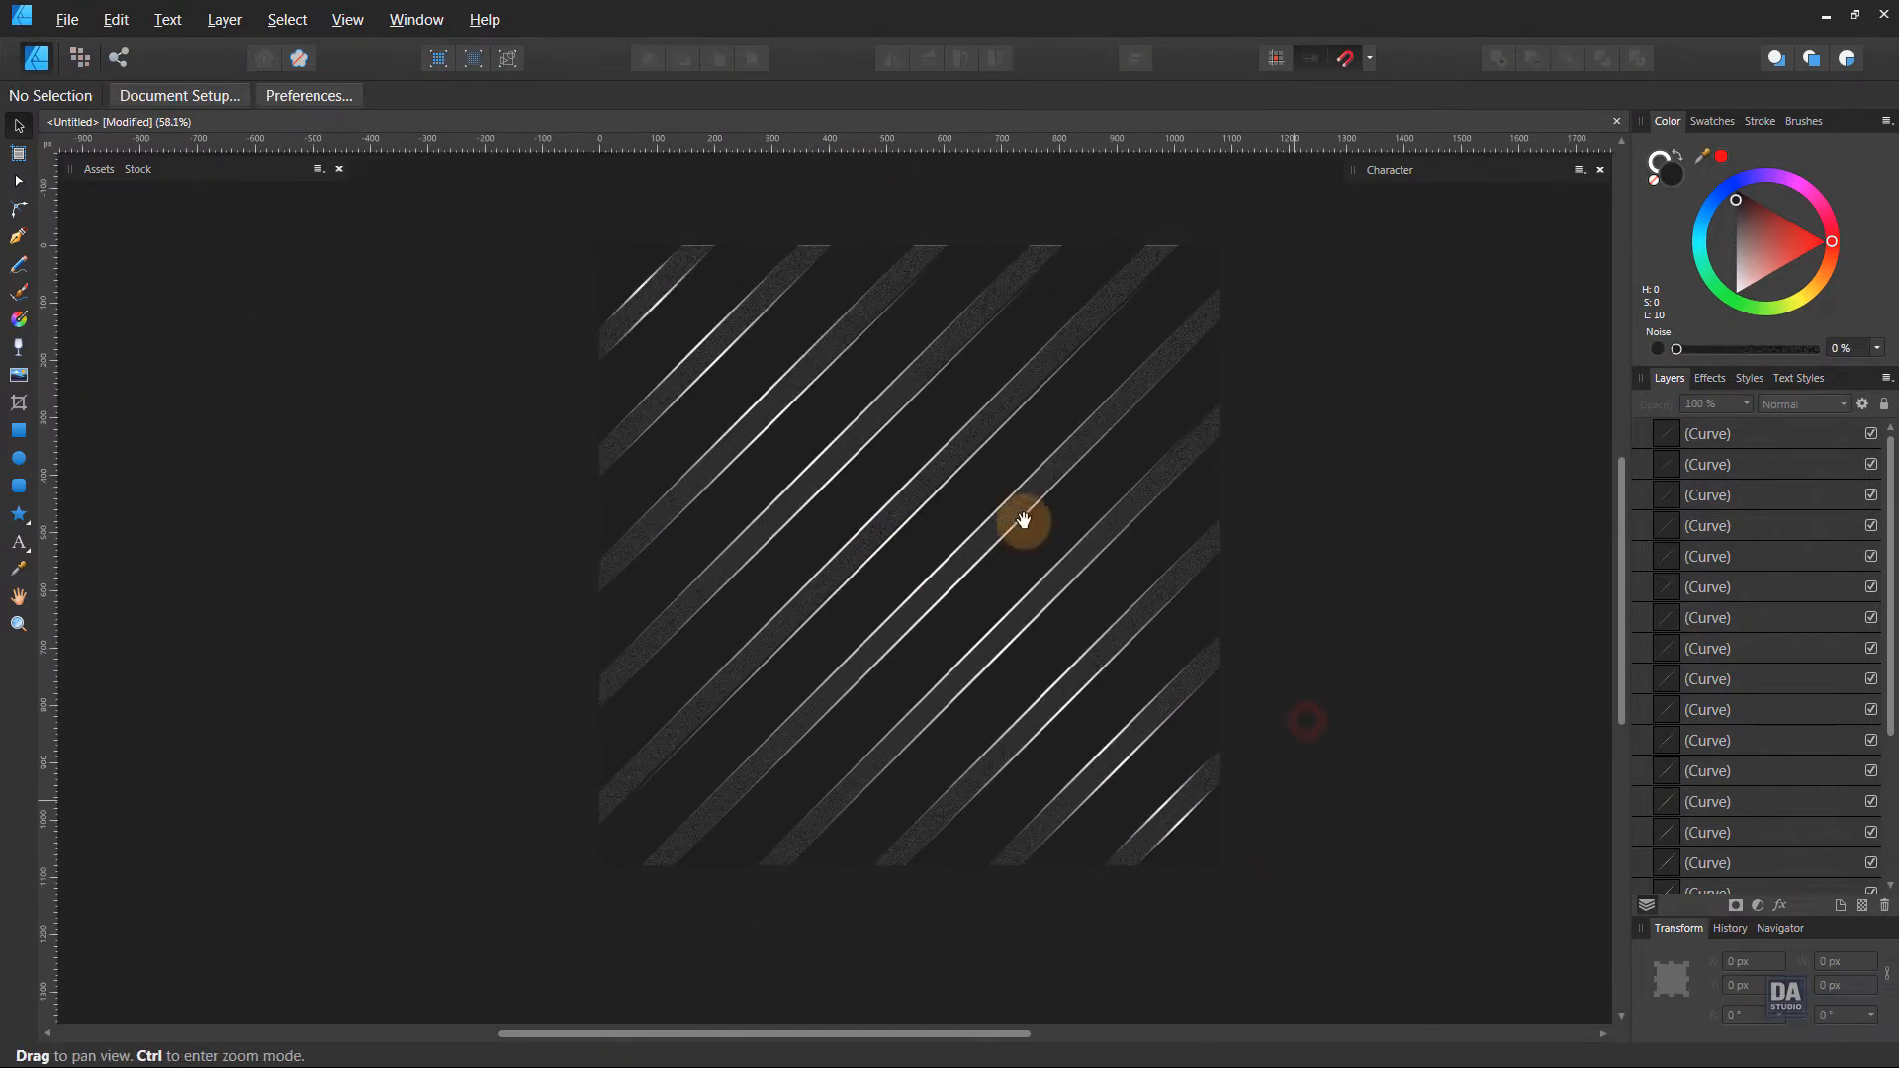
pyautogui.moveTo(1090, 511); pyautogui.dragTo(1044, 547)
pyautogui.moveTo(1221, 615); pyautogui.dragTo(1202, 616)
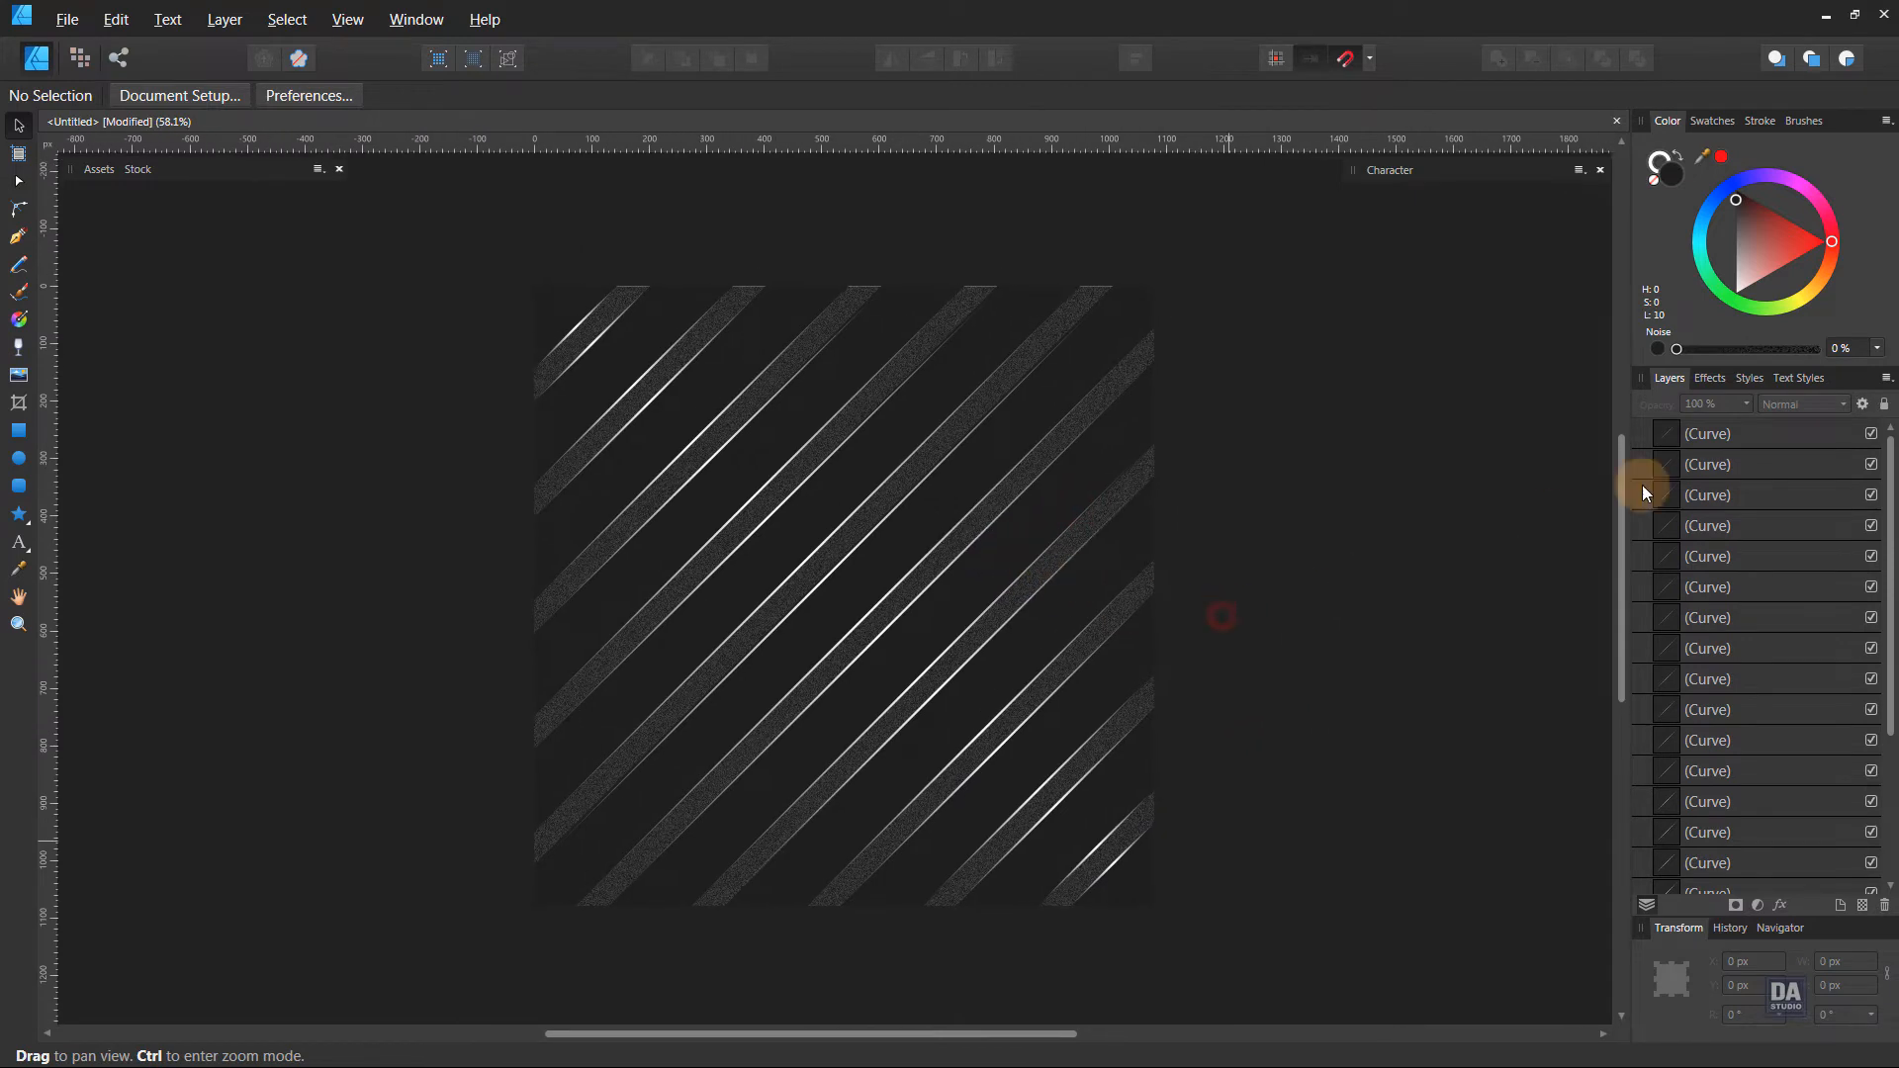
pyautogui.click(1741, 436)
pyautogui.keyDown('shift'); pyautogui.click(1743, 797); pyautogui.keyUp('shift')
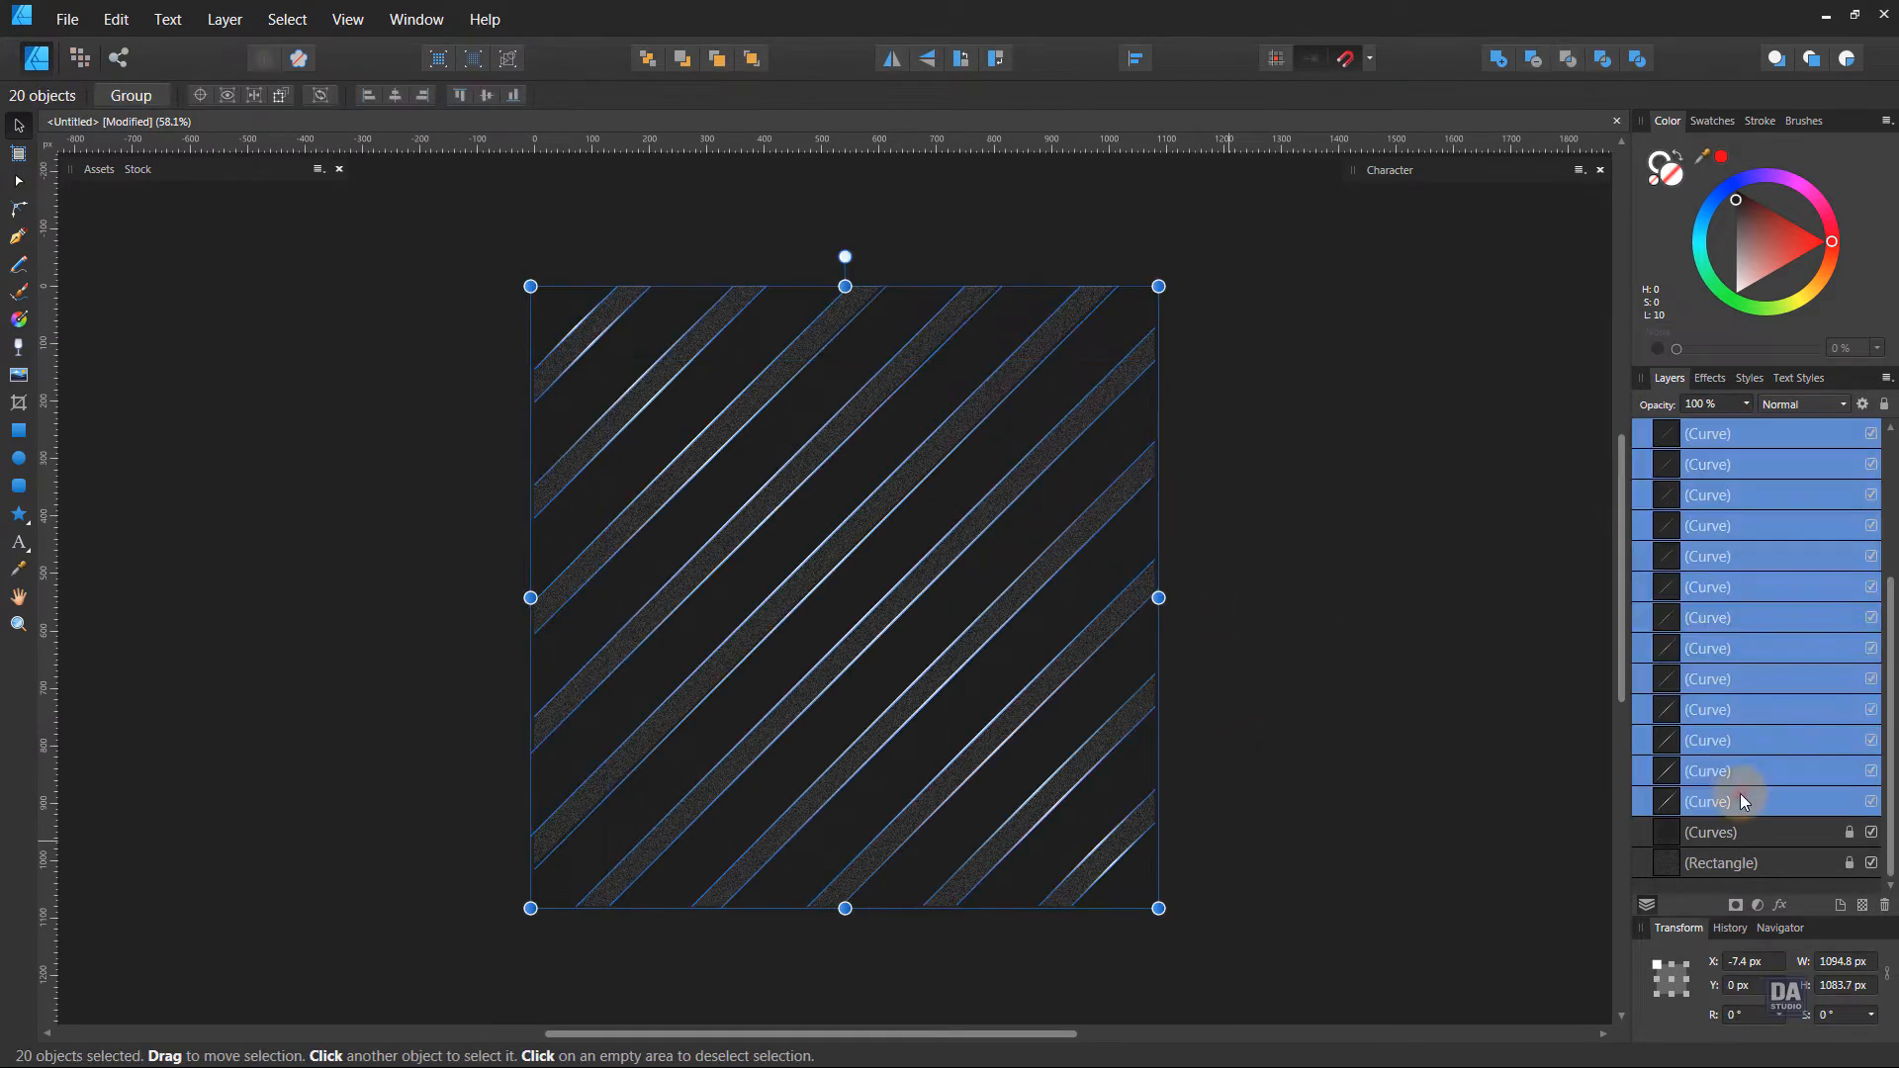
pyautogui.click(1765, 123)
pyautogui.click(1845, 181)
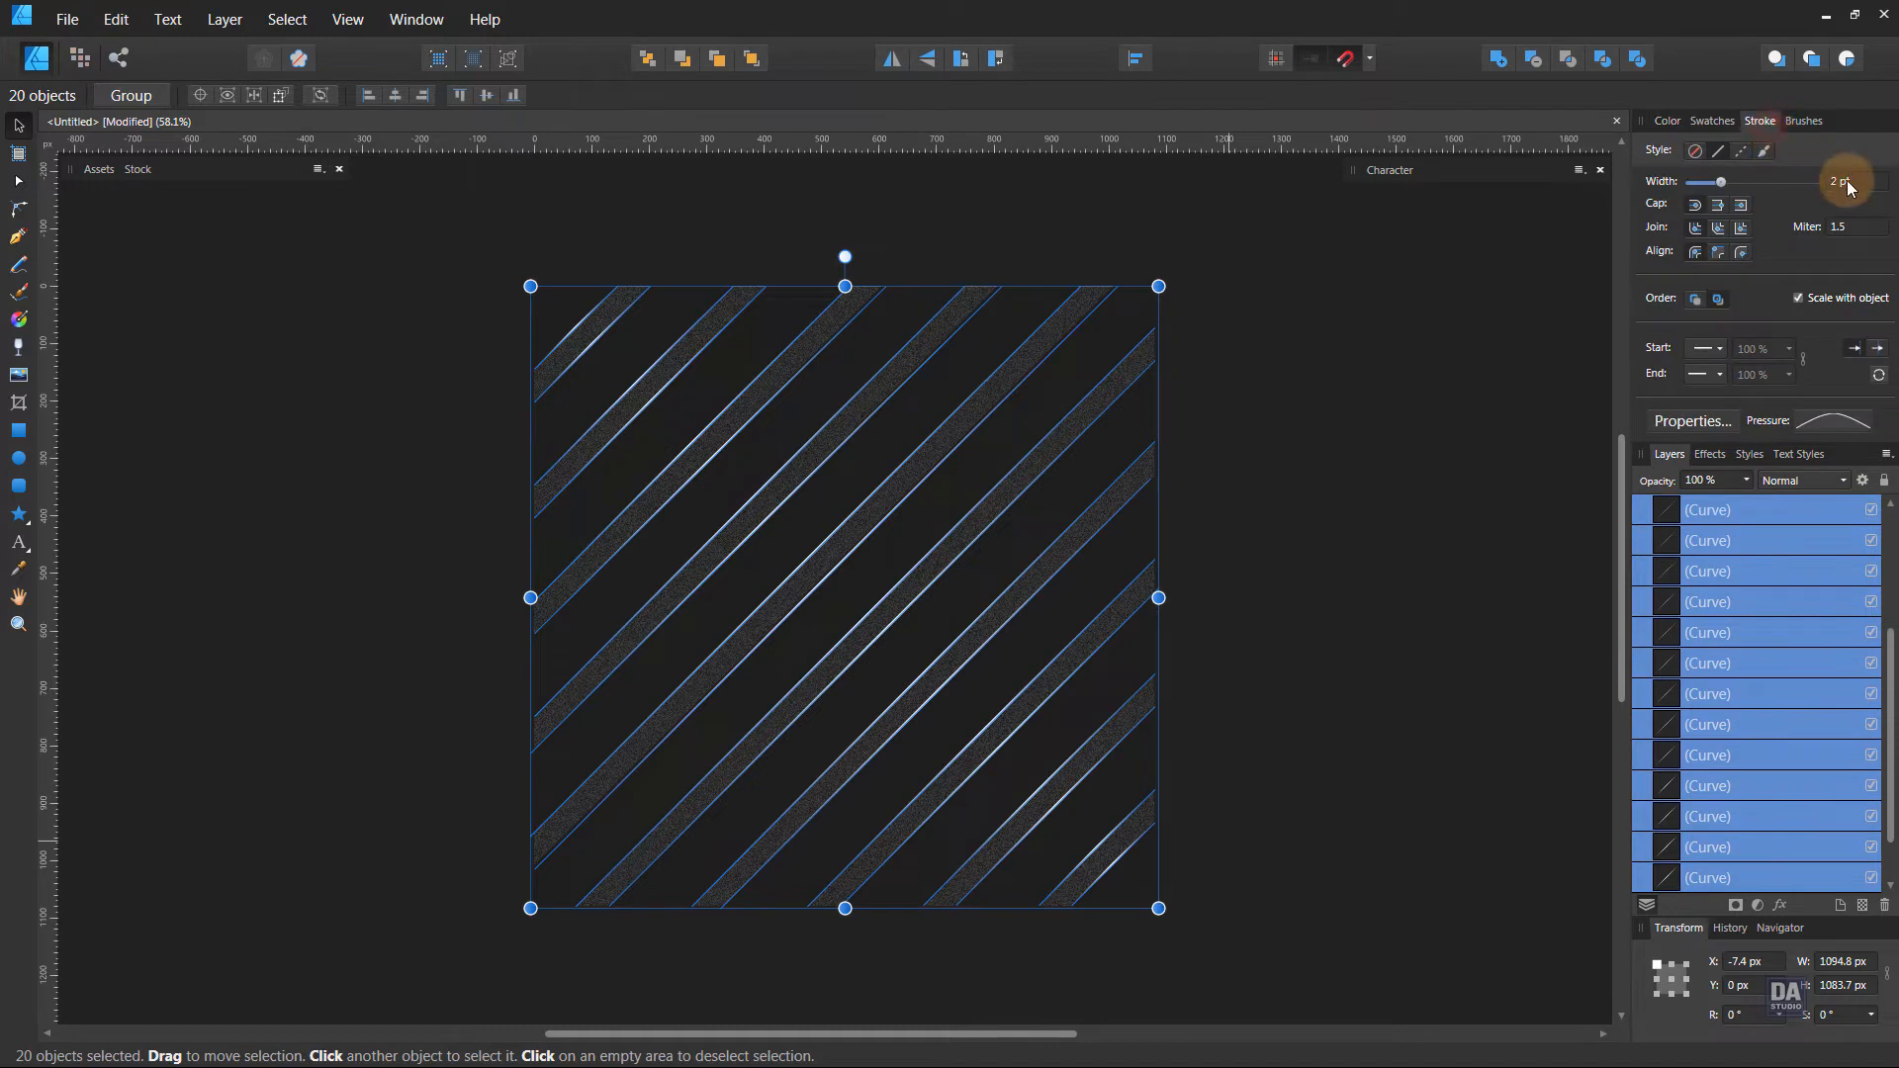
pyautogui.scroll(1, 1849, 186)
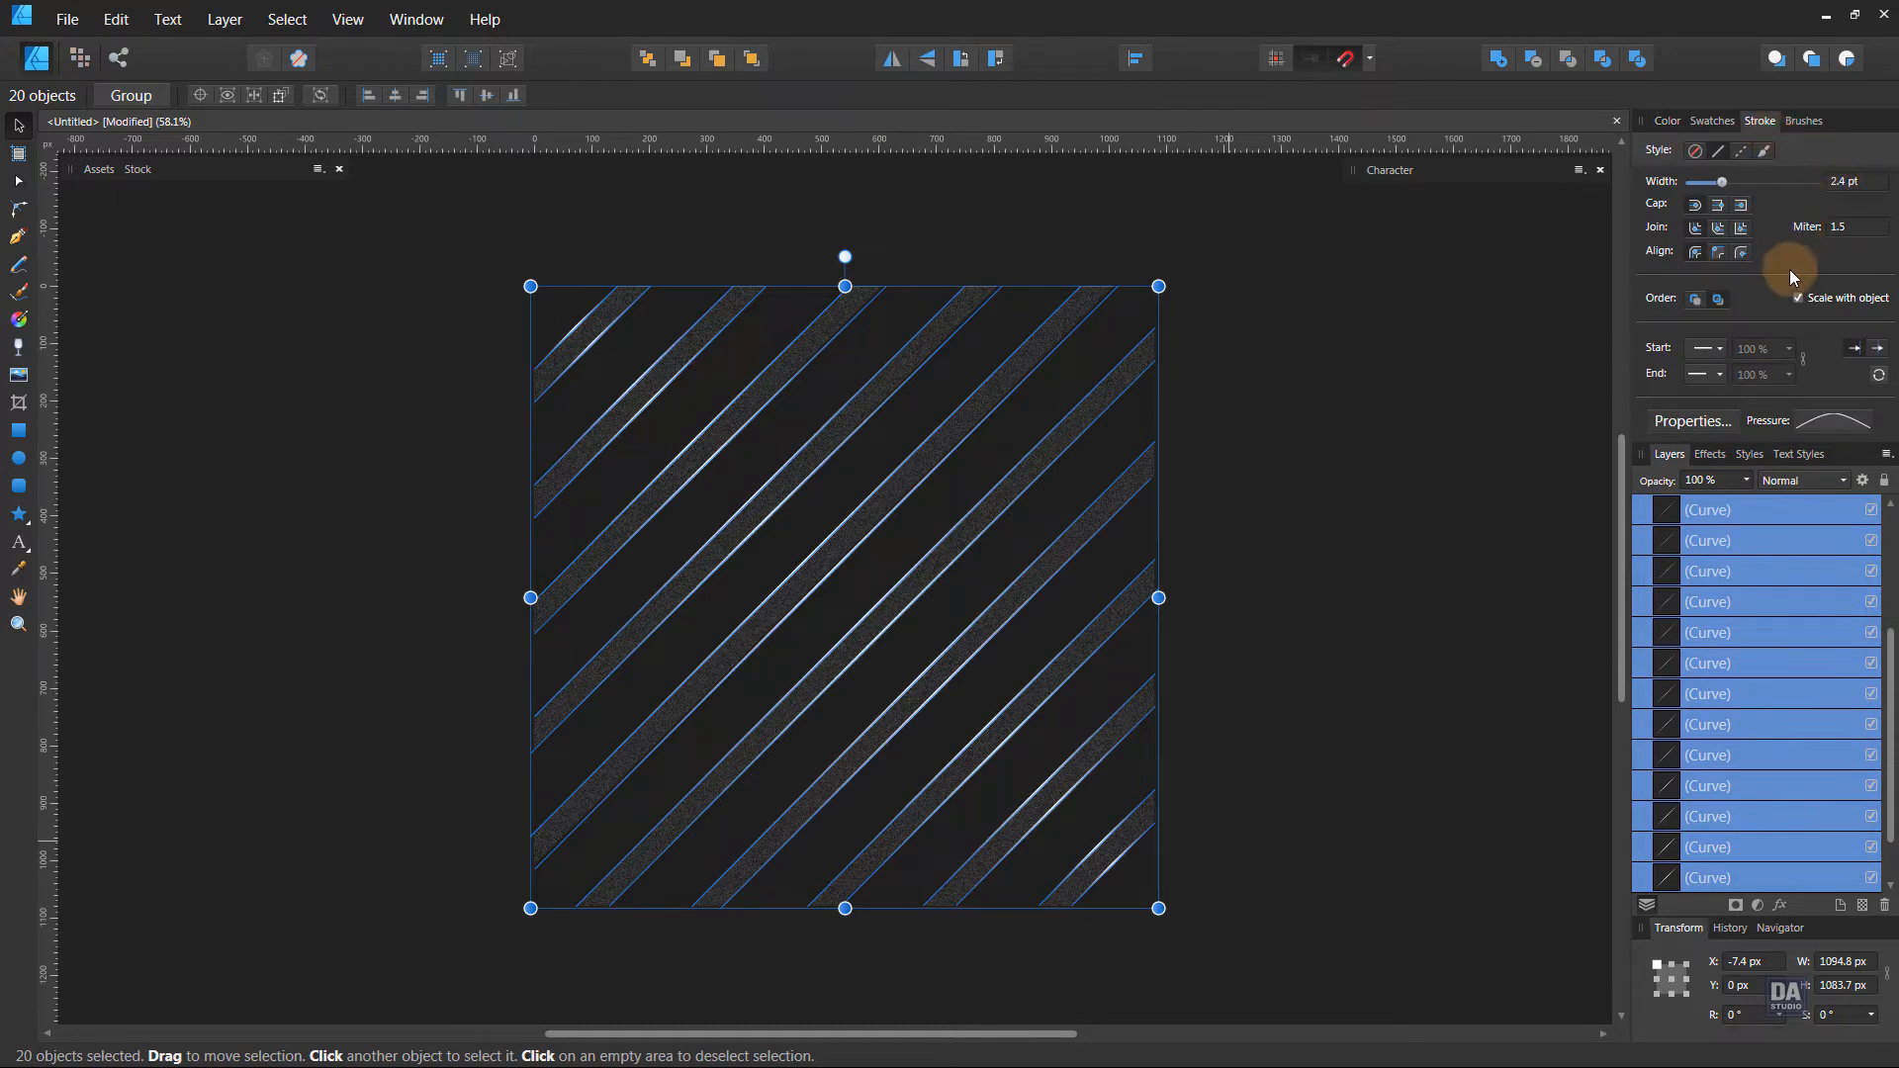
# Group all the selected highlight curves, then clear the selection.
pyautogui.rightClick(1782, 513)
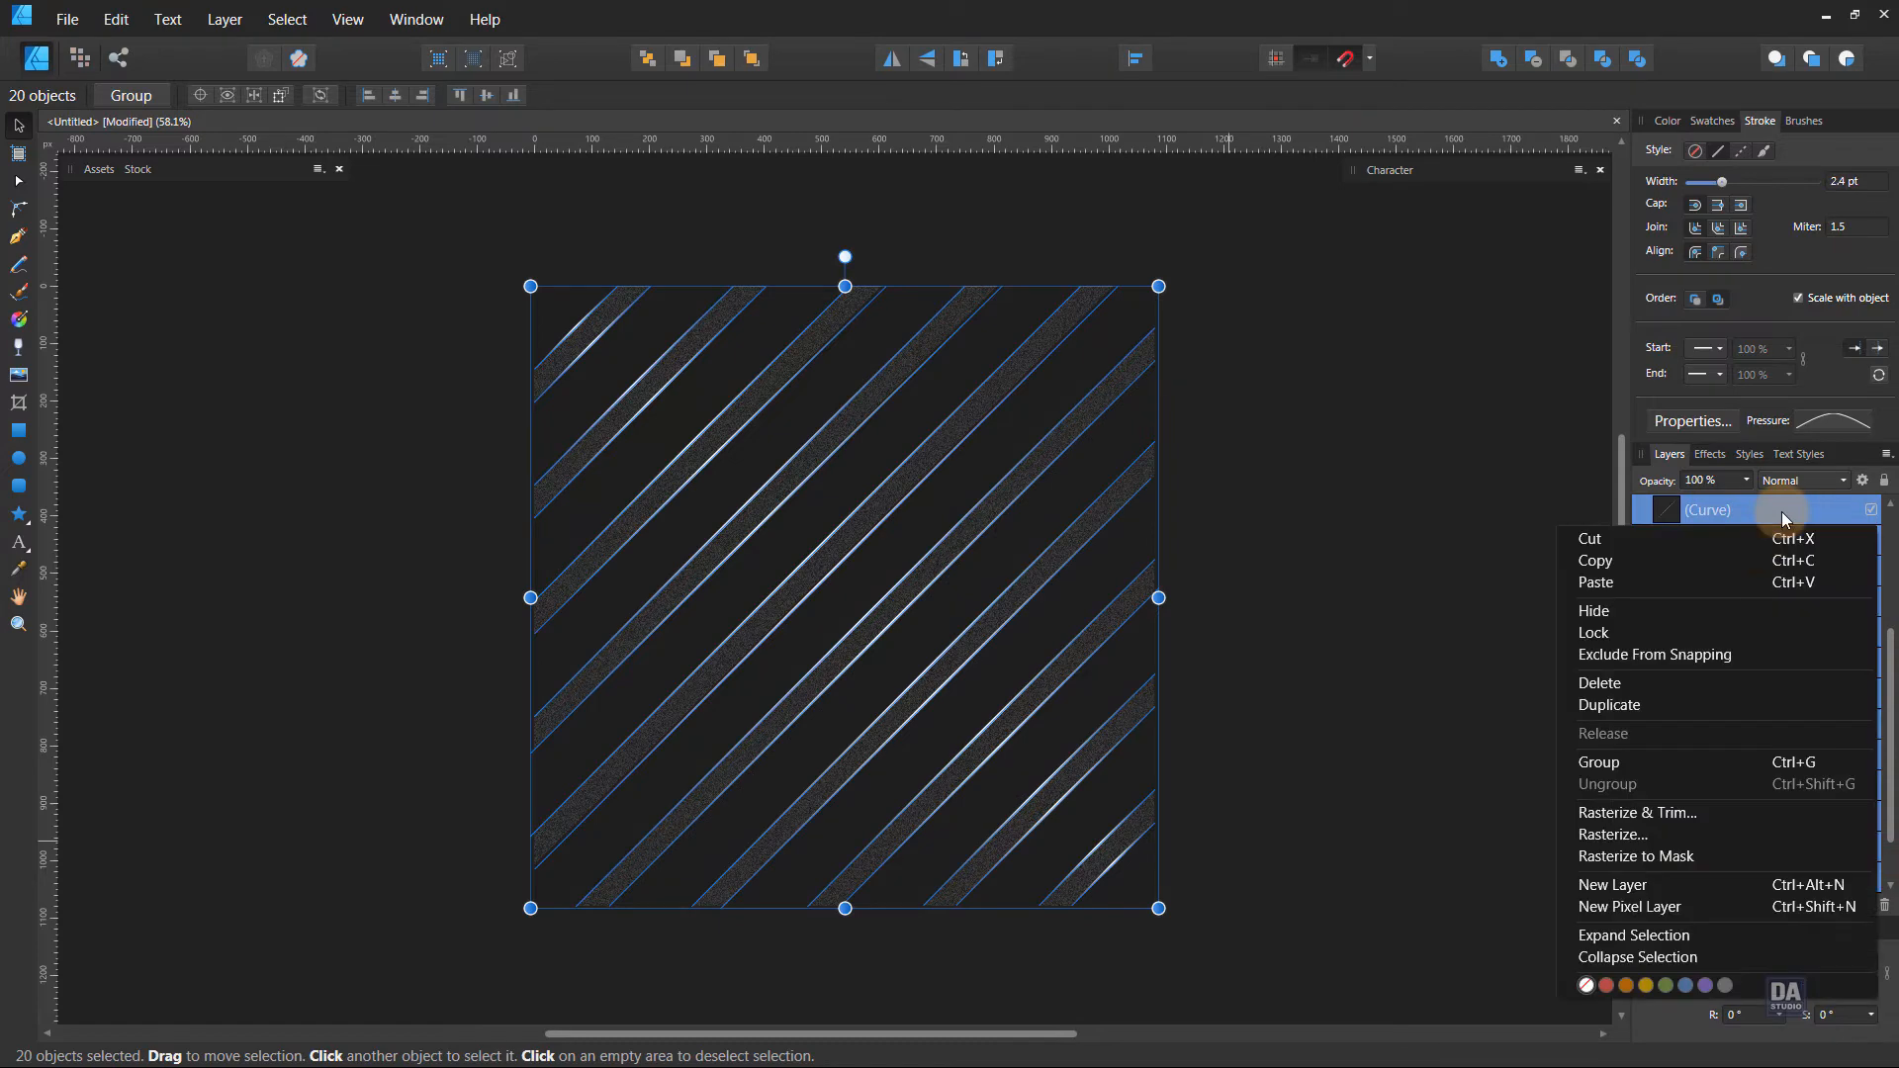
pyautogui.click(1660, 756)
pyautogui.click(1399, 558)
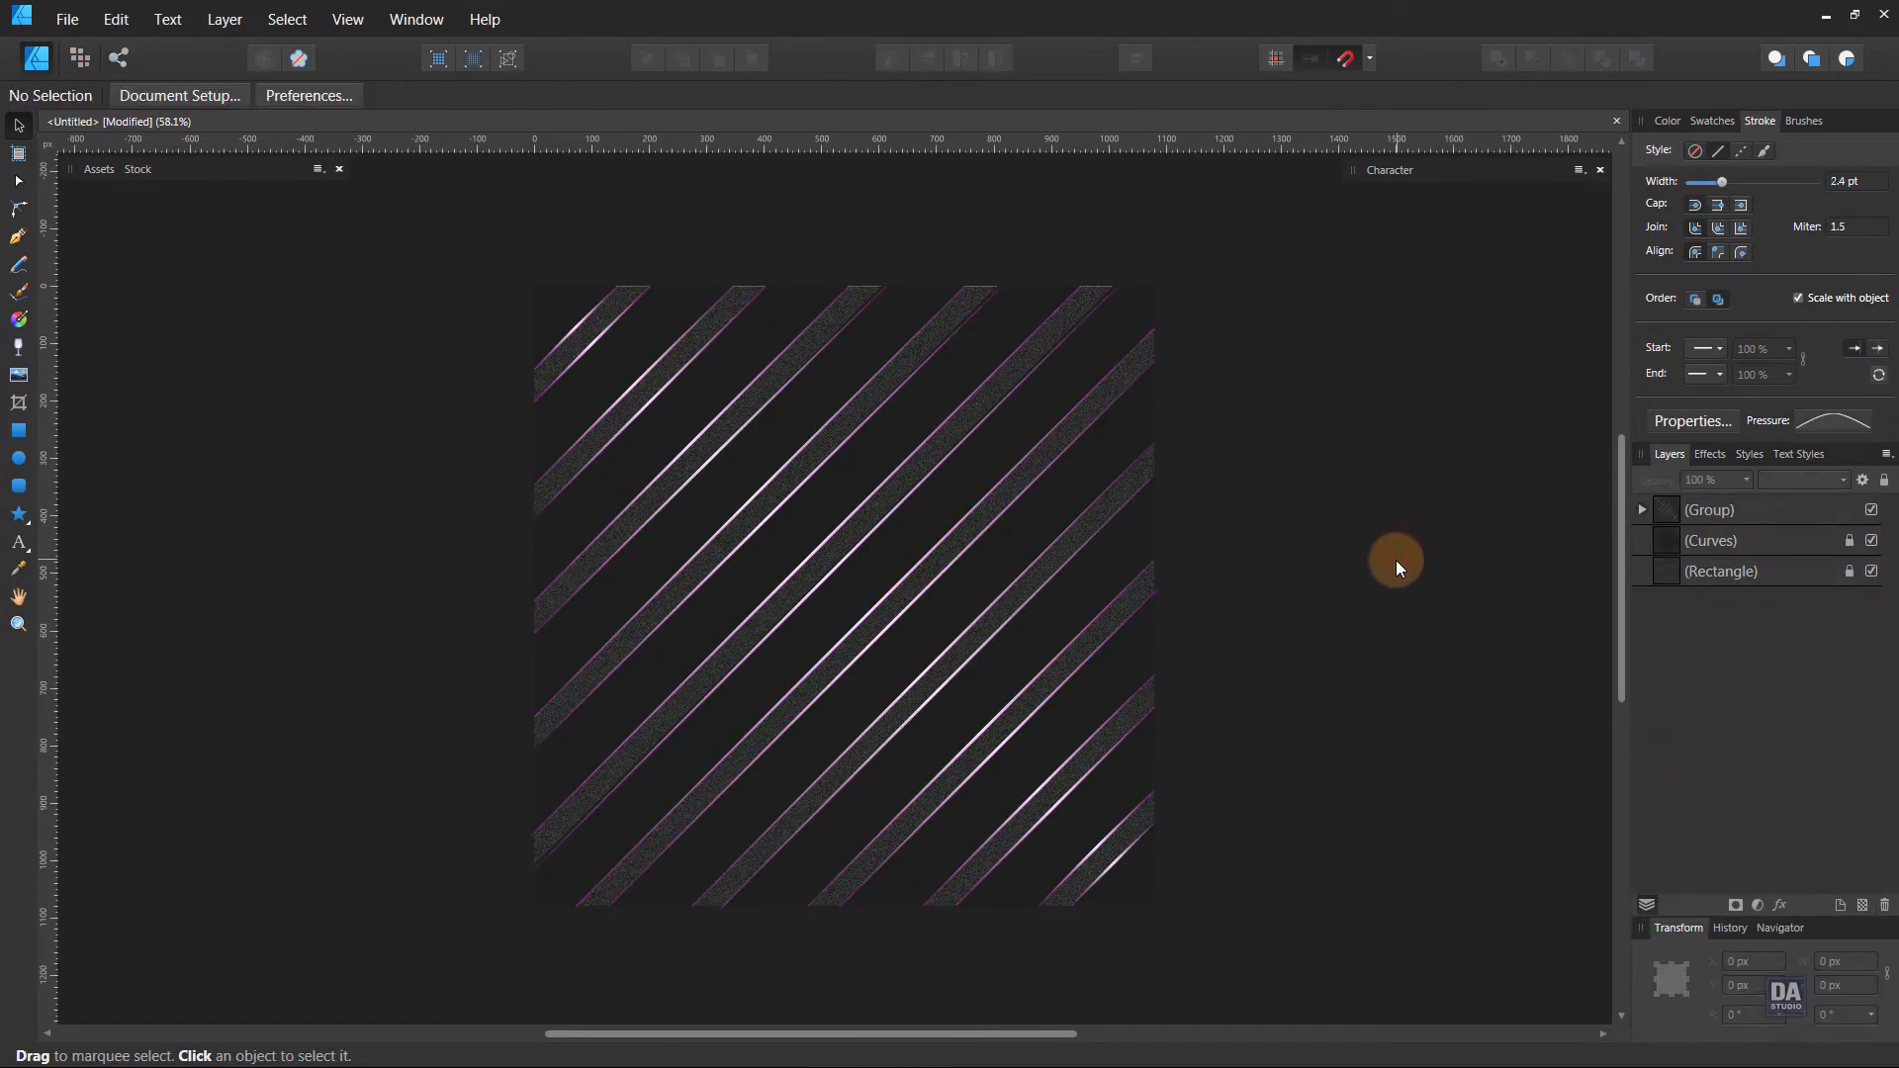
# Draw a rectangle about 1095 by 1065 px covering the striped canvas above the highlight group.
pyautogui.moveTo(1295, 585); pyautogui.dragTo(1287, 607)
pyautogui.press('v')
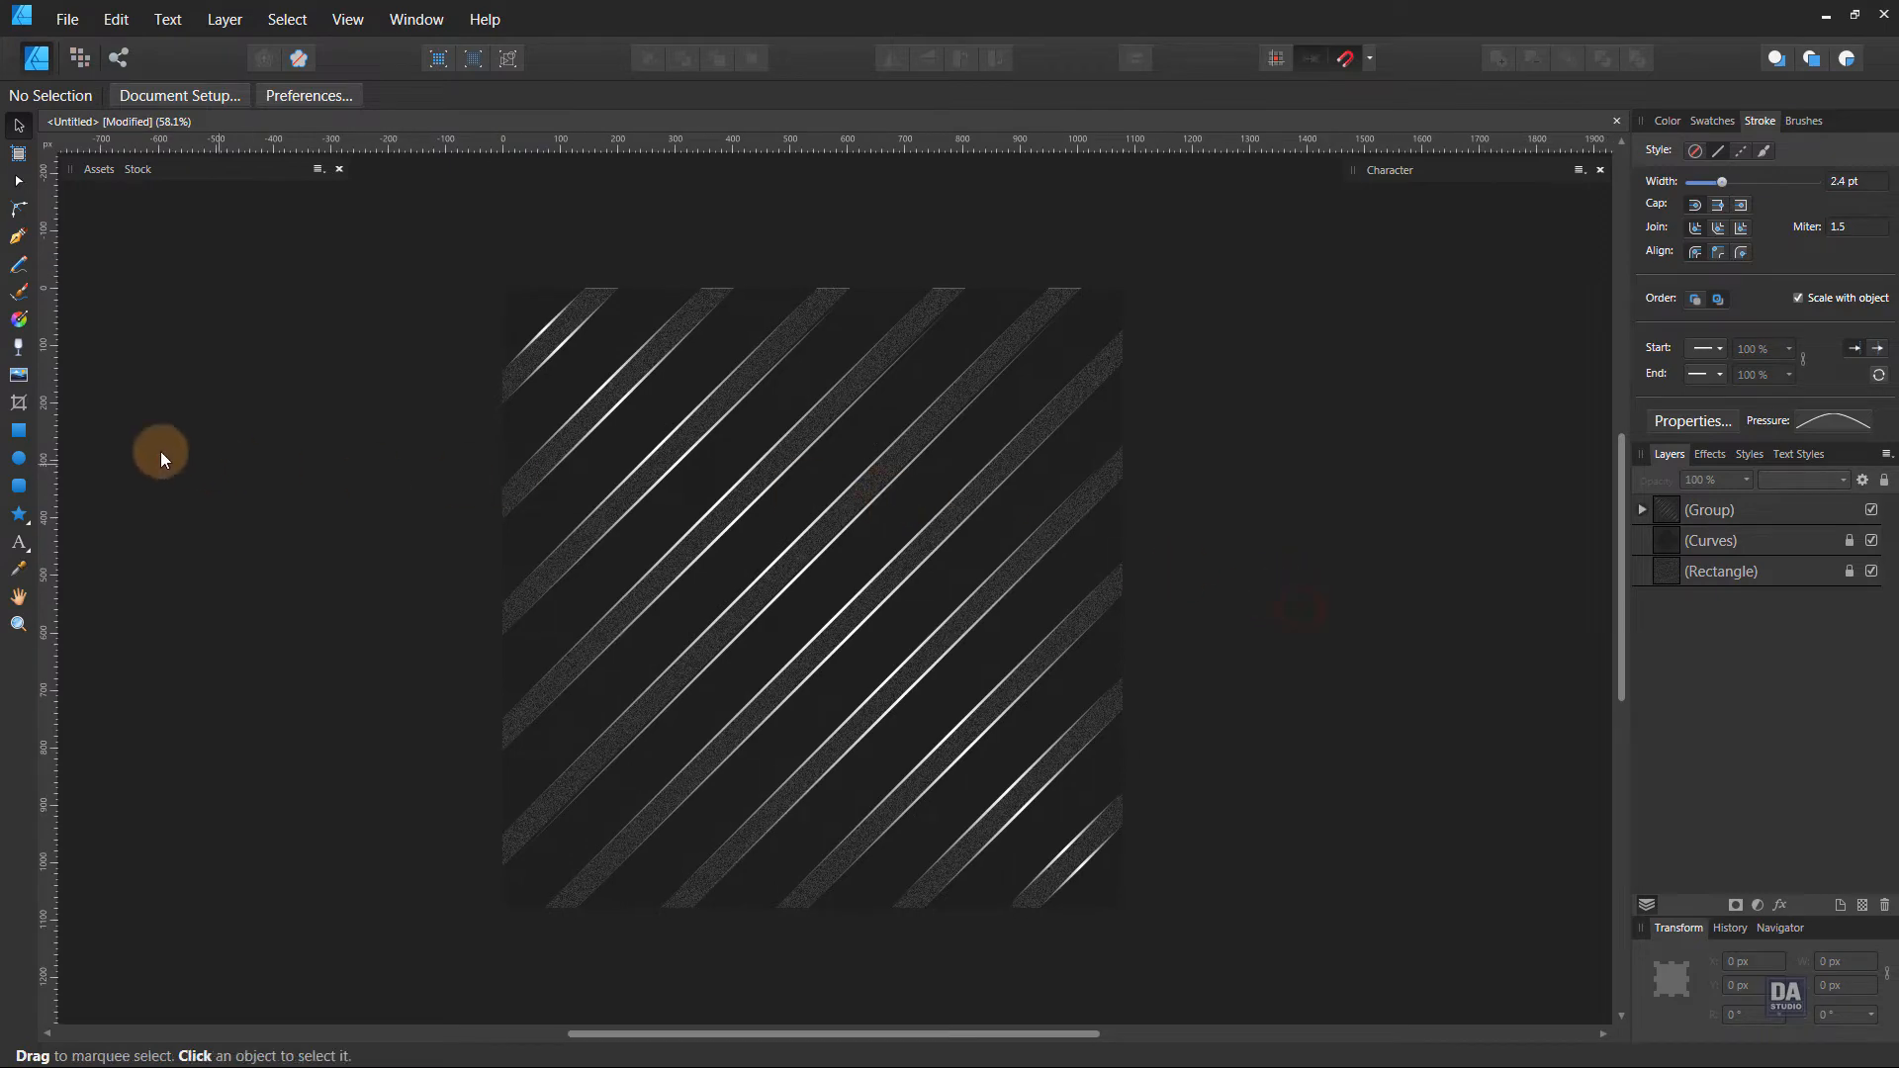
pyautogui.click(22, 435)
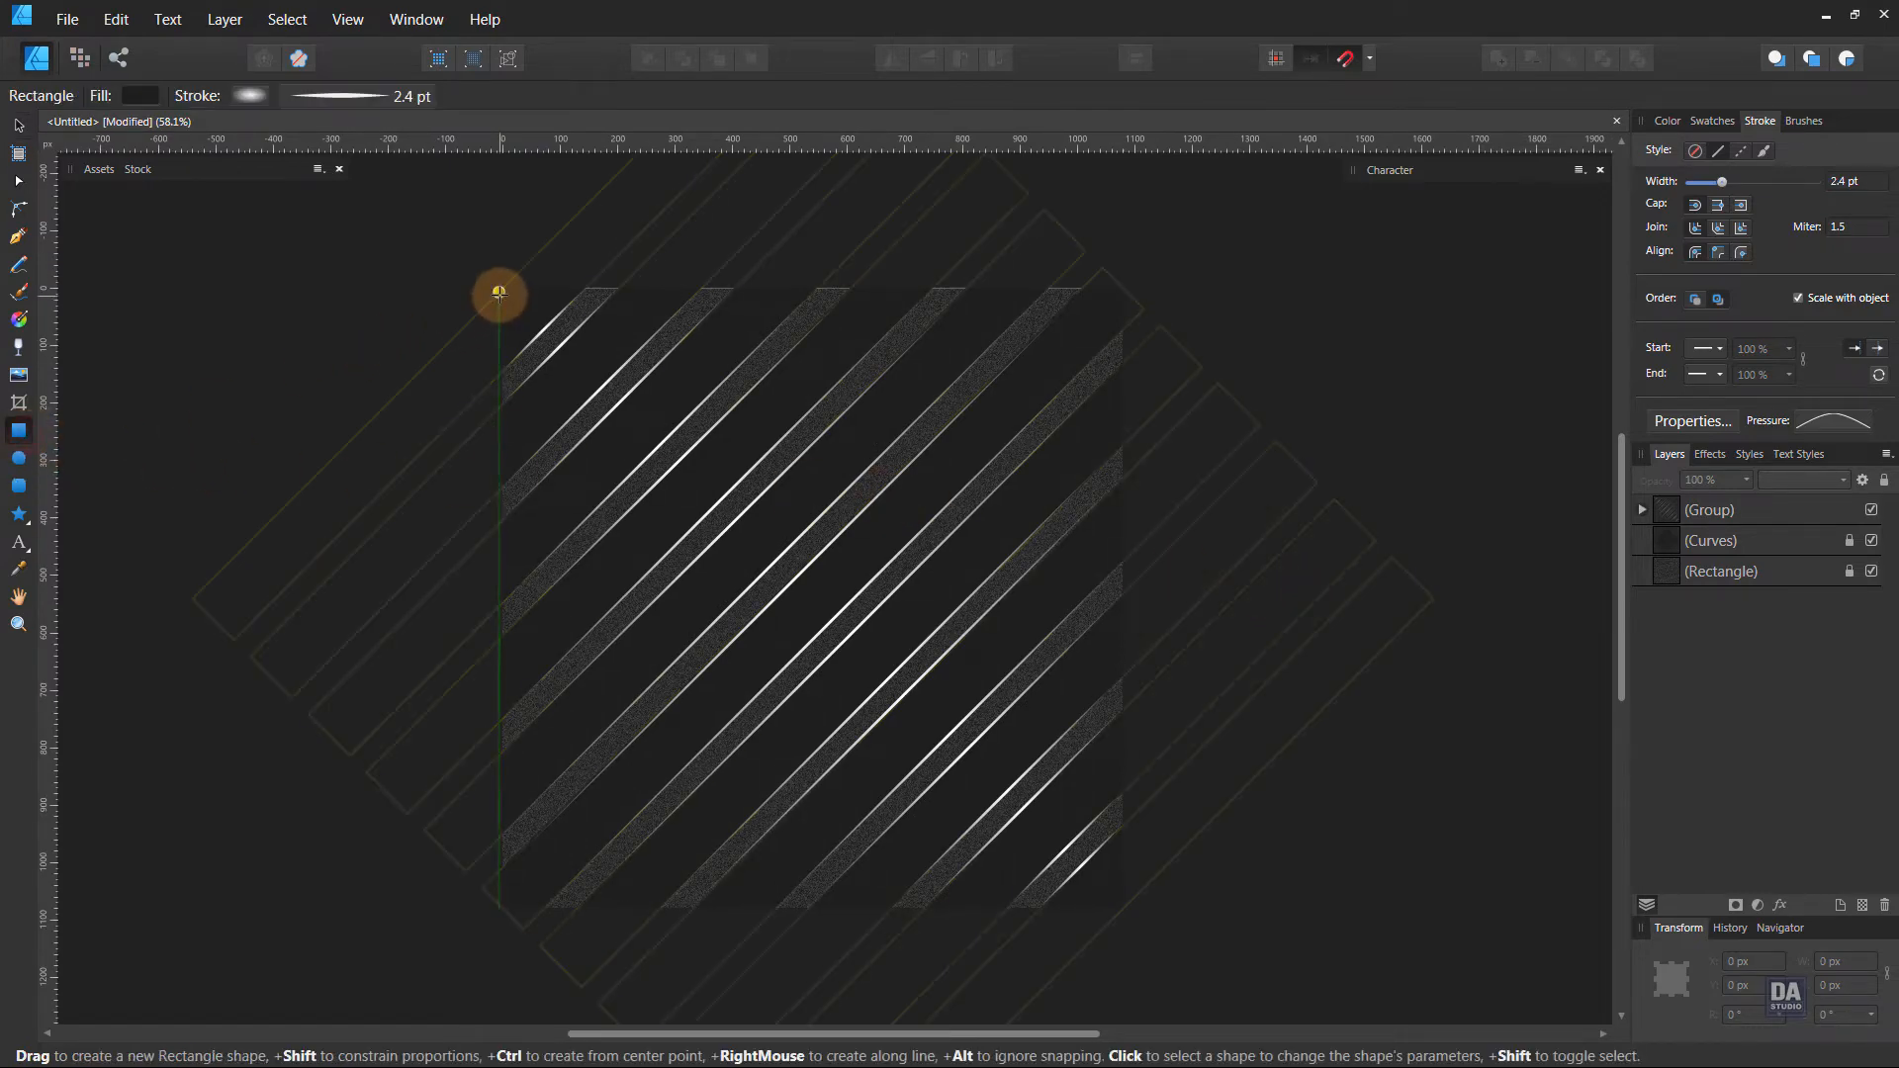
pyautogui.moveTo(495, 292)
pyautogui.mouseDown()
pyautogui.moveTo(801, 718)
pyautogui.moveTo(1126, 904)
pyautogui.mouseUp()
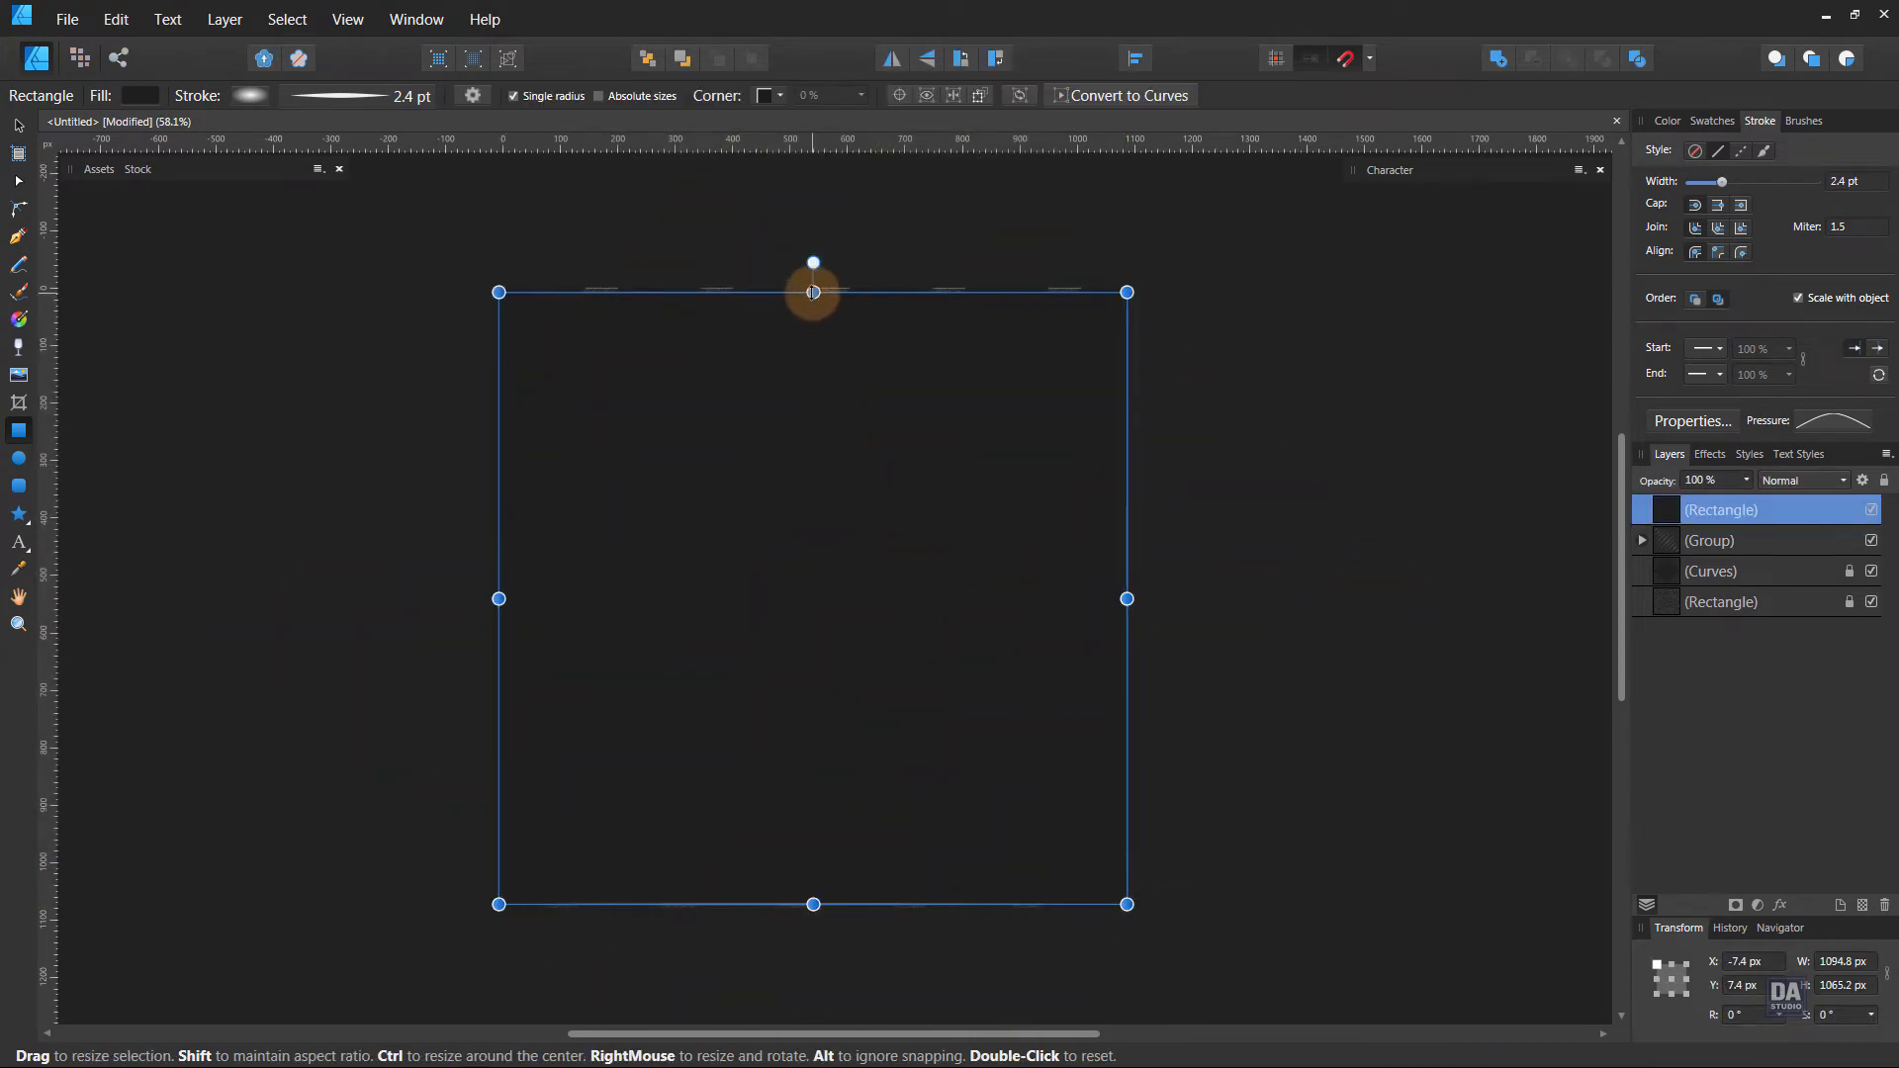
# Extend the new rectangle's top edge just above the canvas, then remove the rectangle's fill.
pyautogui.moveTo(813, 290); pyautogui.dragTo(811, 281)
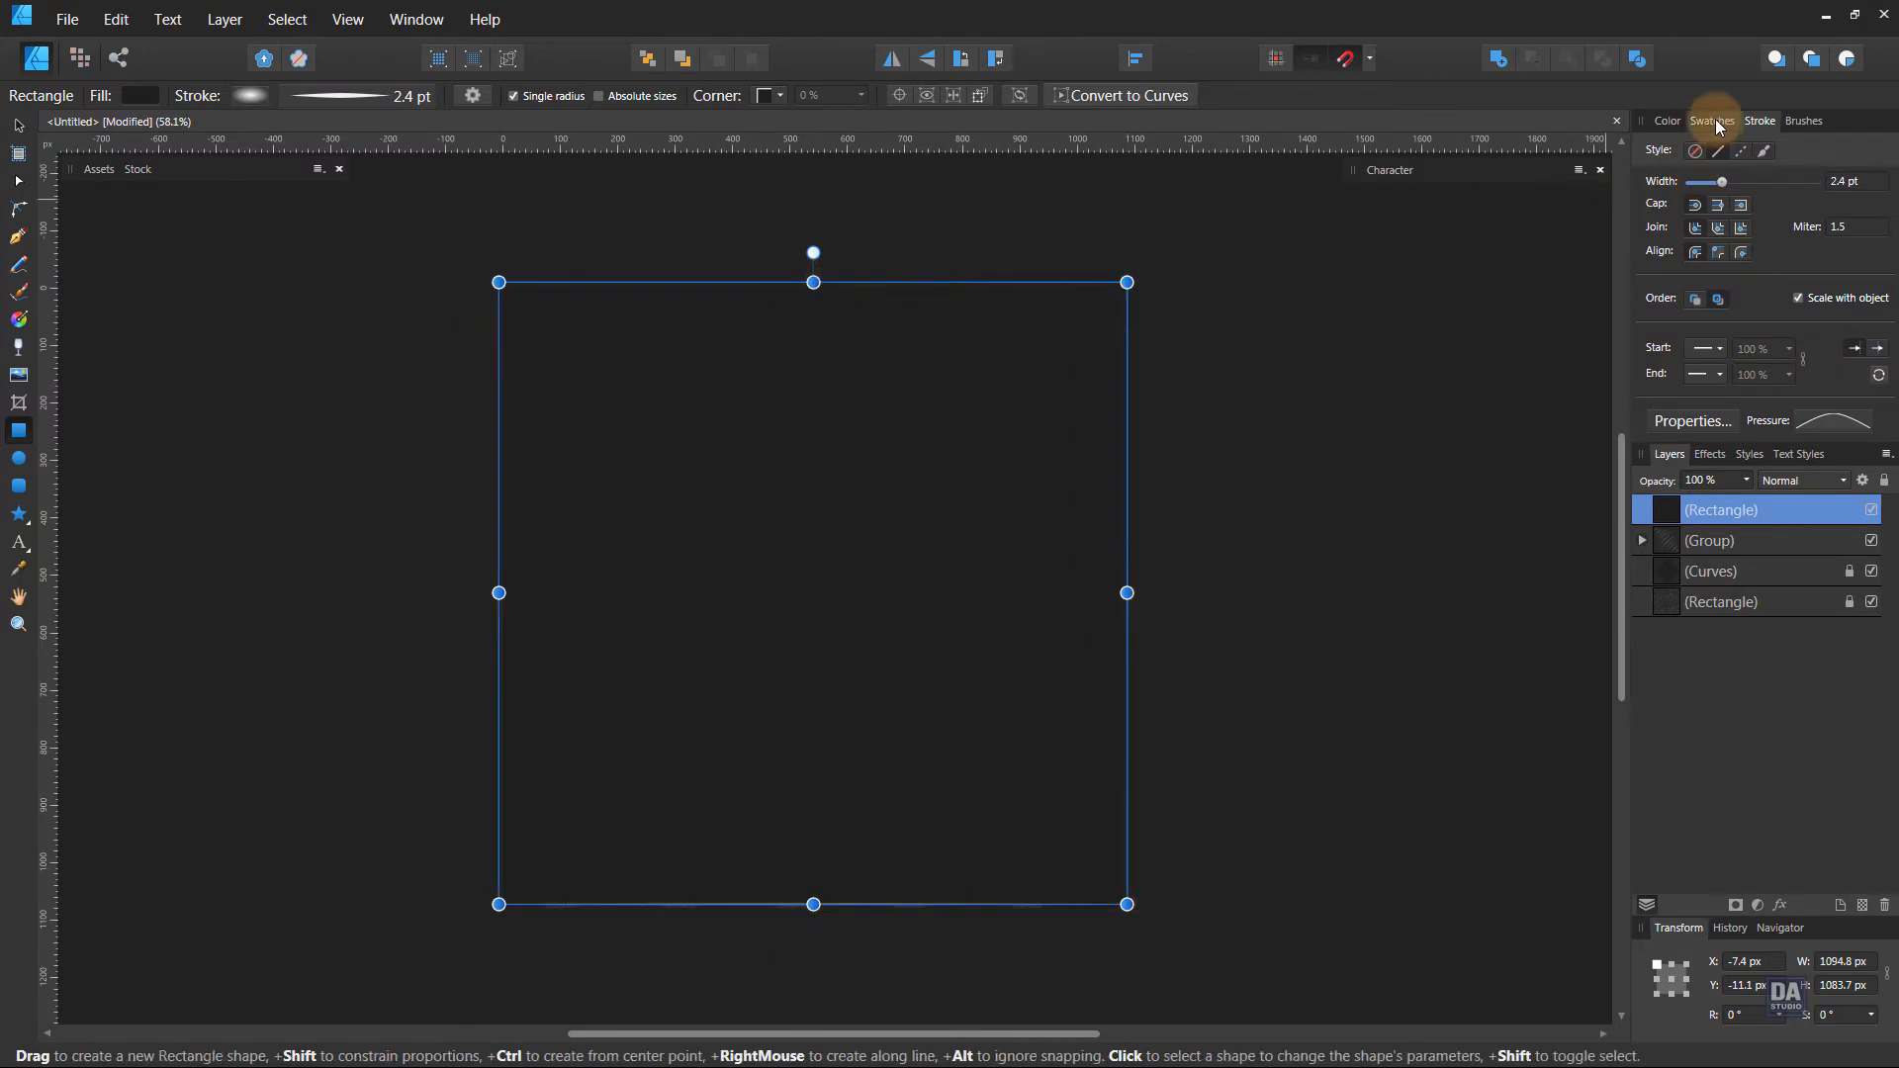
pyautogui.click(1708, 123)
pyautogui.click(1653, 180)
pyautogui.click(1653, 161)
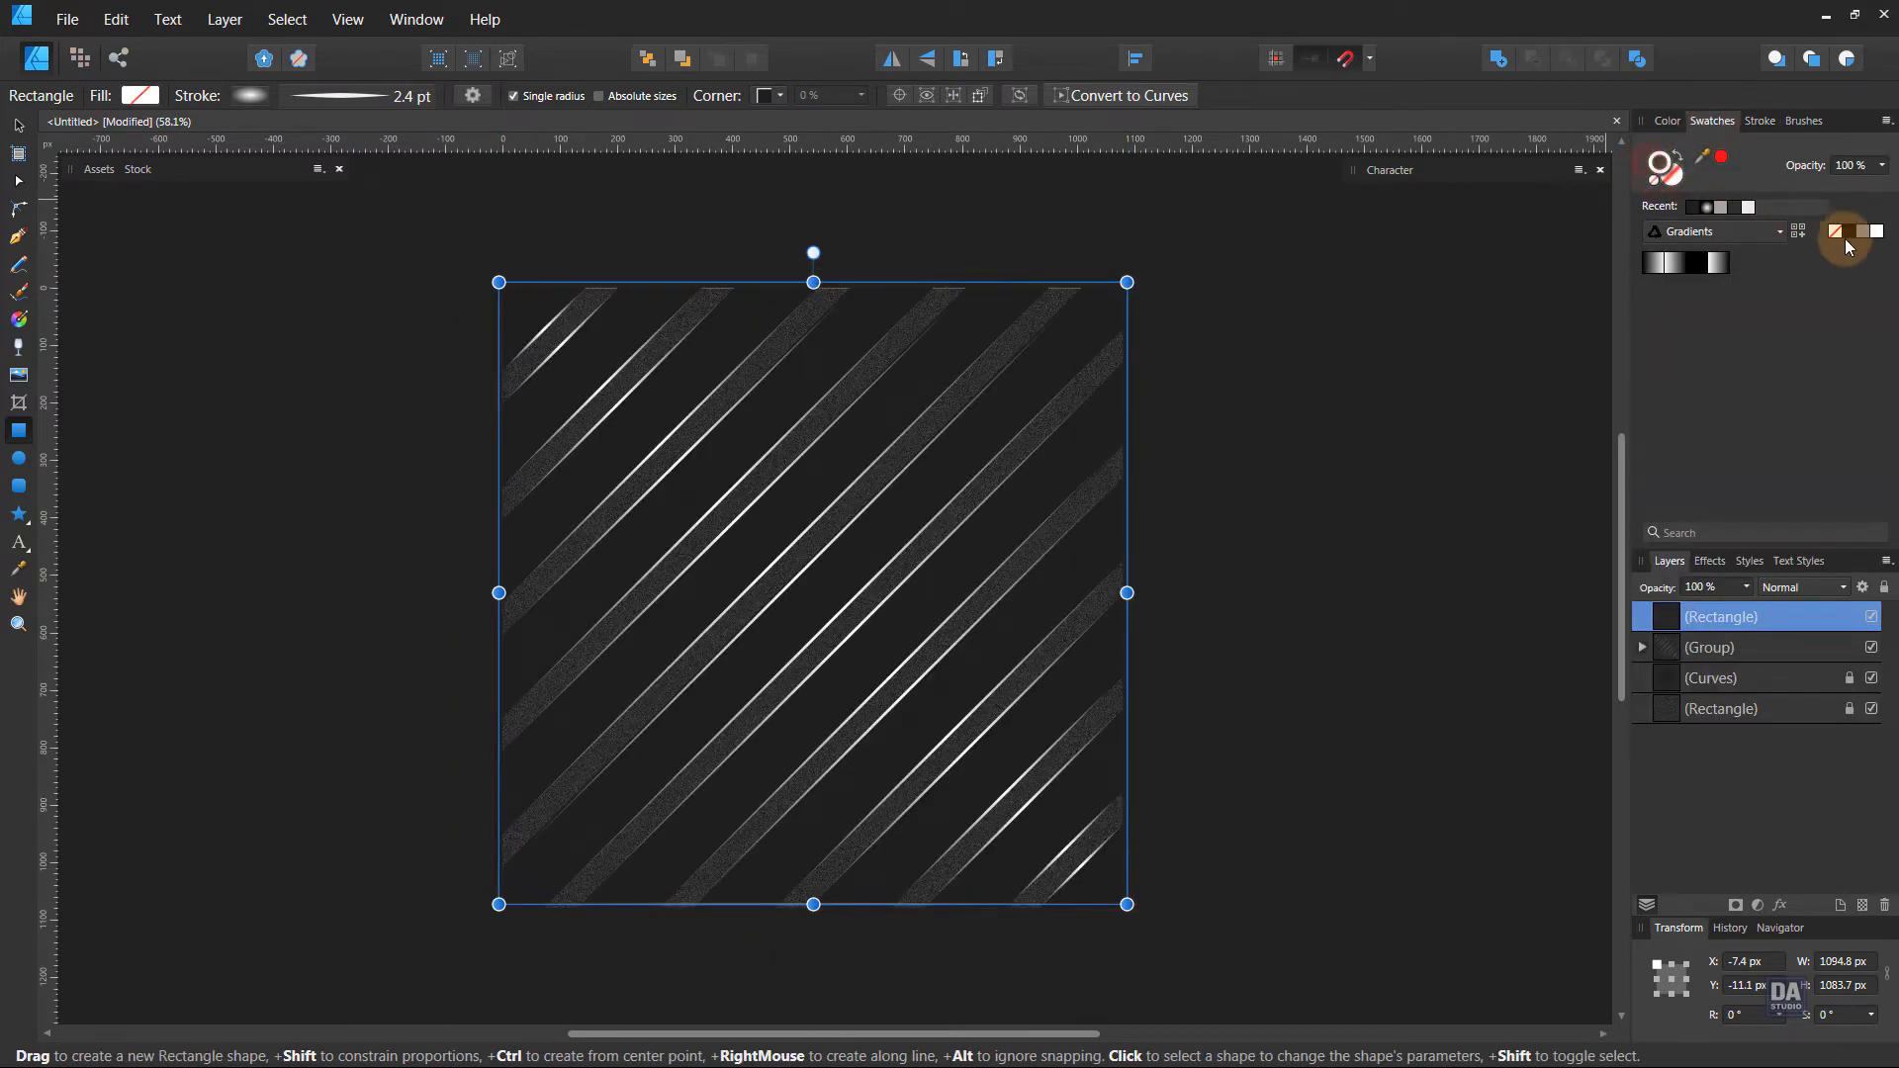
# Reset the rectangle's stroke pressure profile to uniform and set its stroke width to 1 pt.
pyautogui.click(1761, 121)
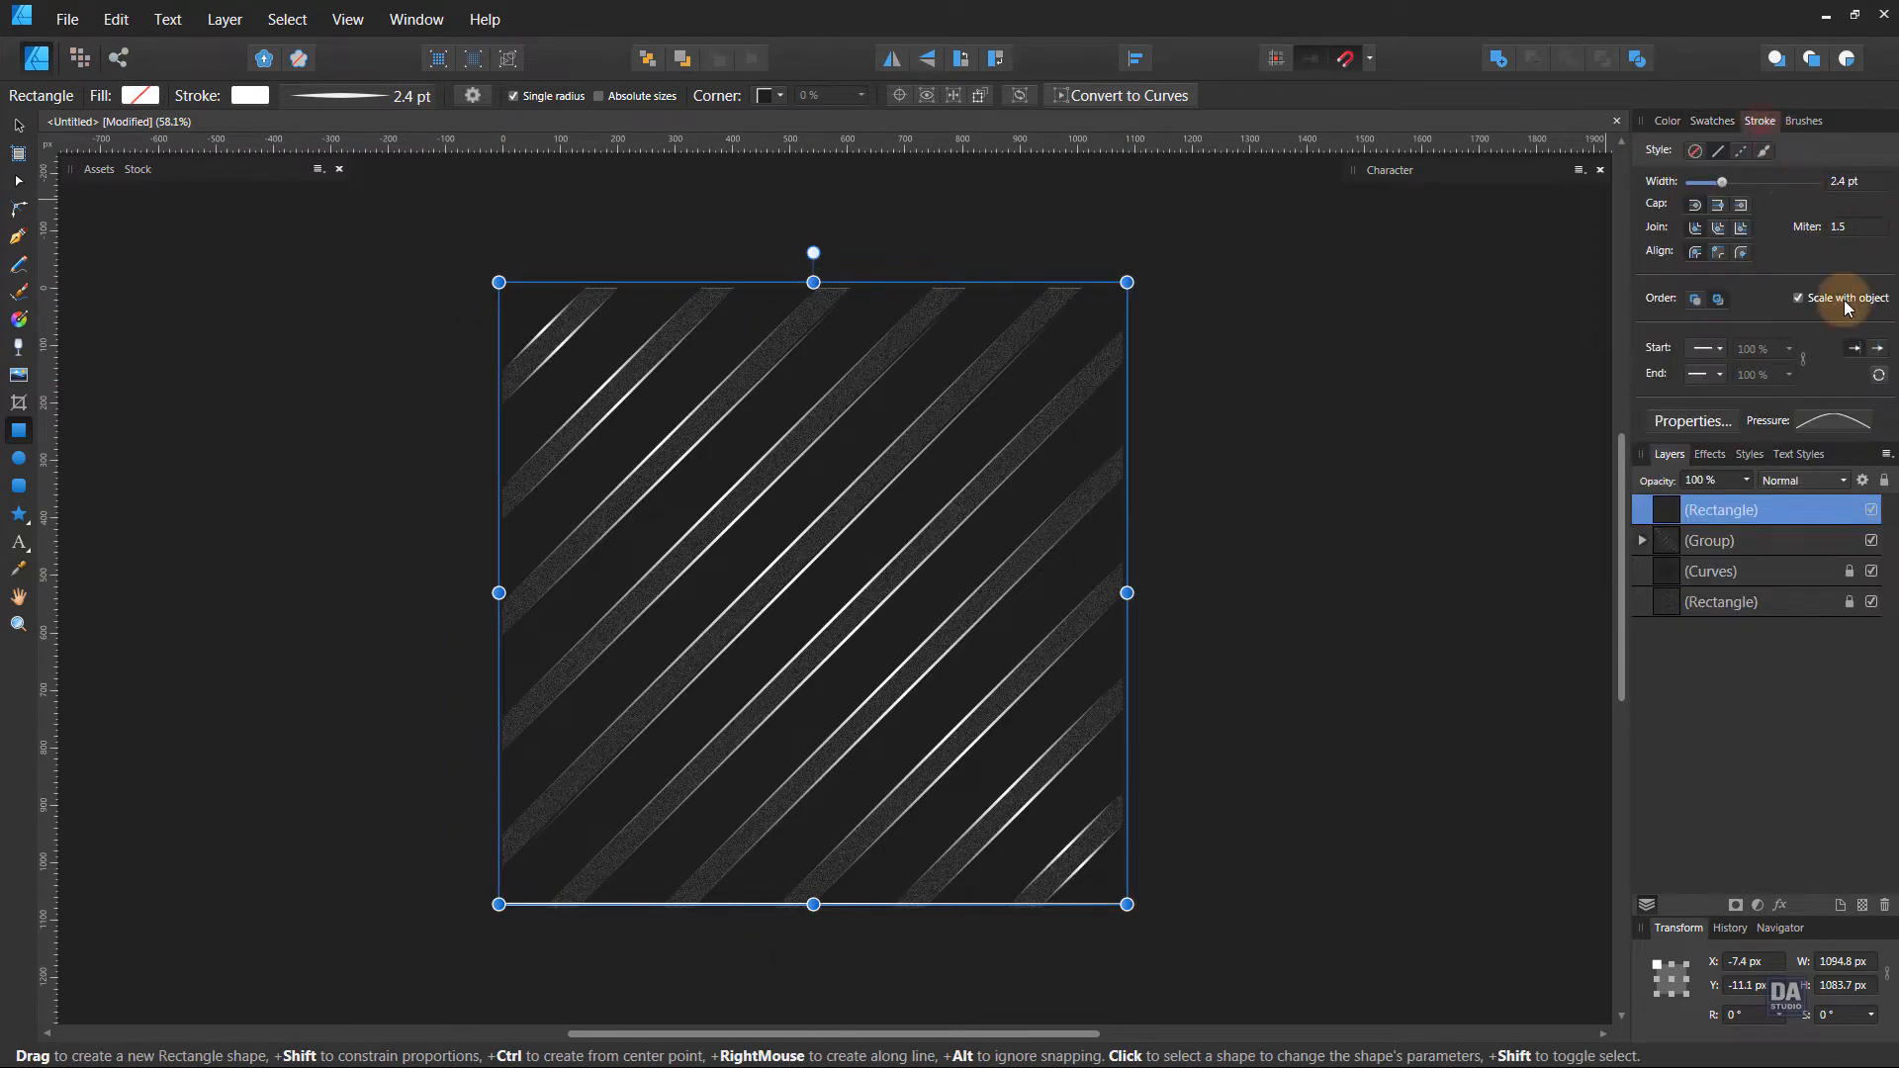
pyautogui.click(1824, 417)
pyautogui.click(1836, 616)
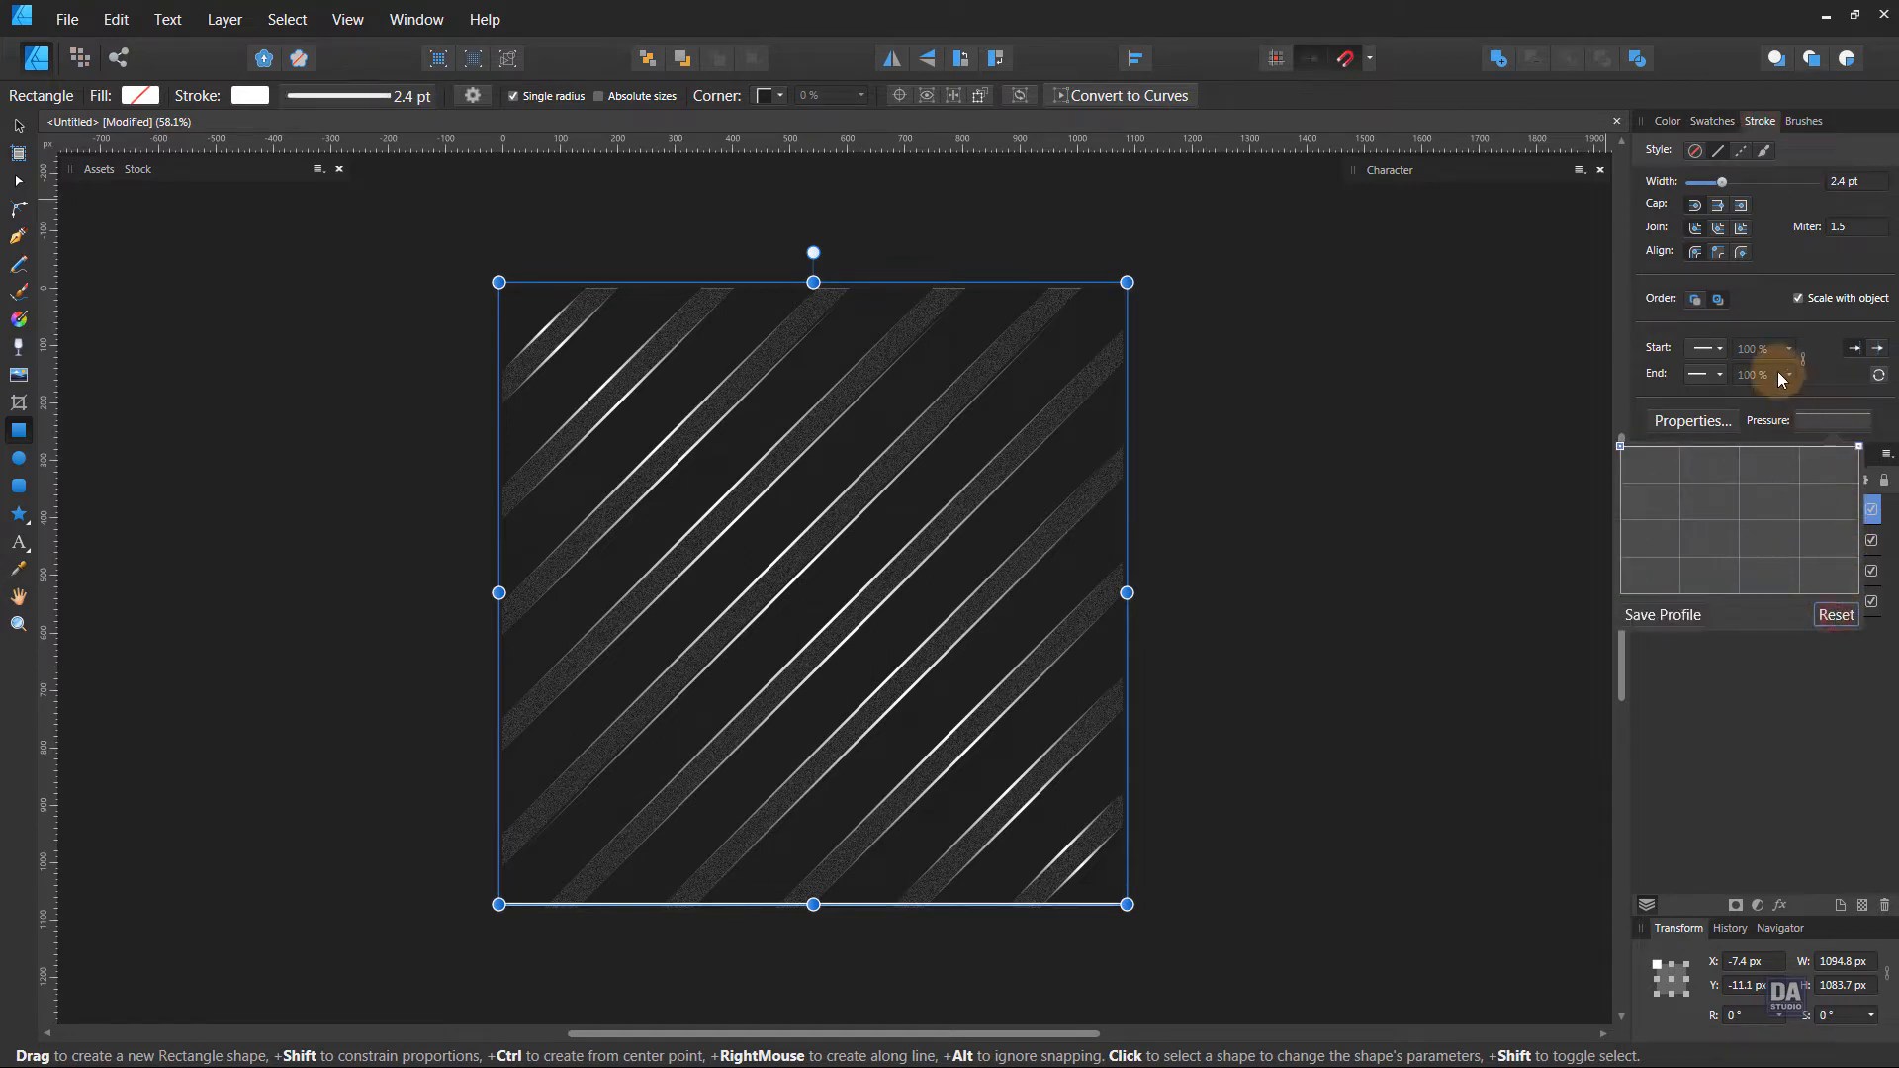
pyautogui.click(1846, 182)
pyautogui.write('1')
pyautogui.press('Return')
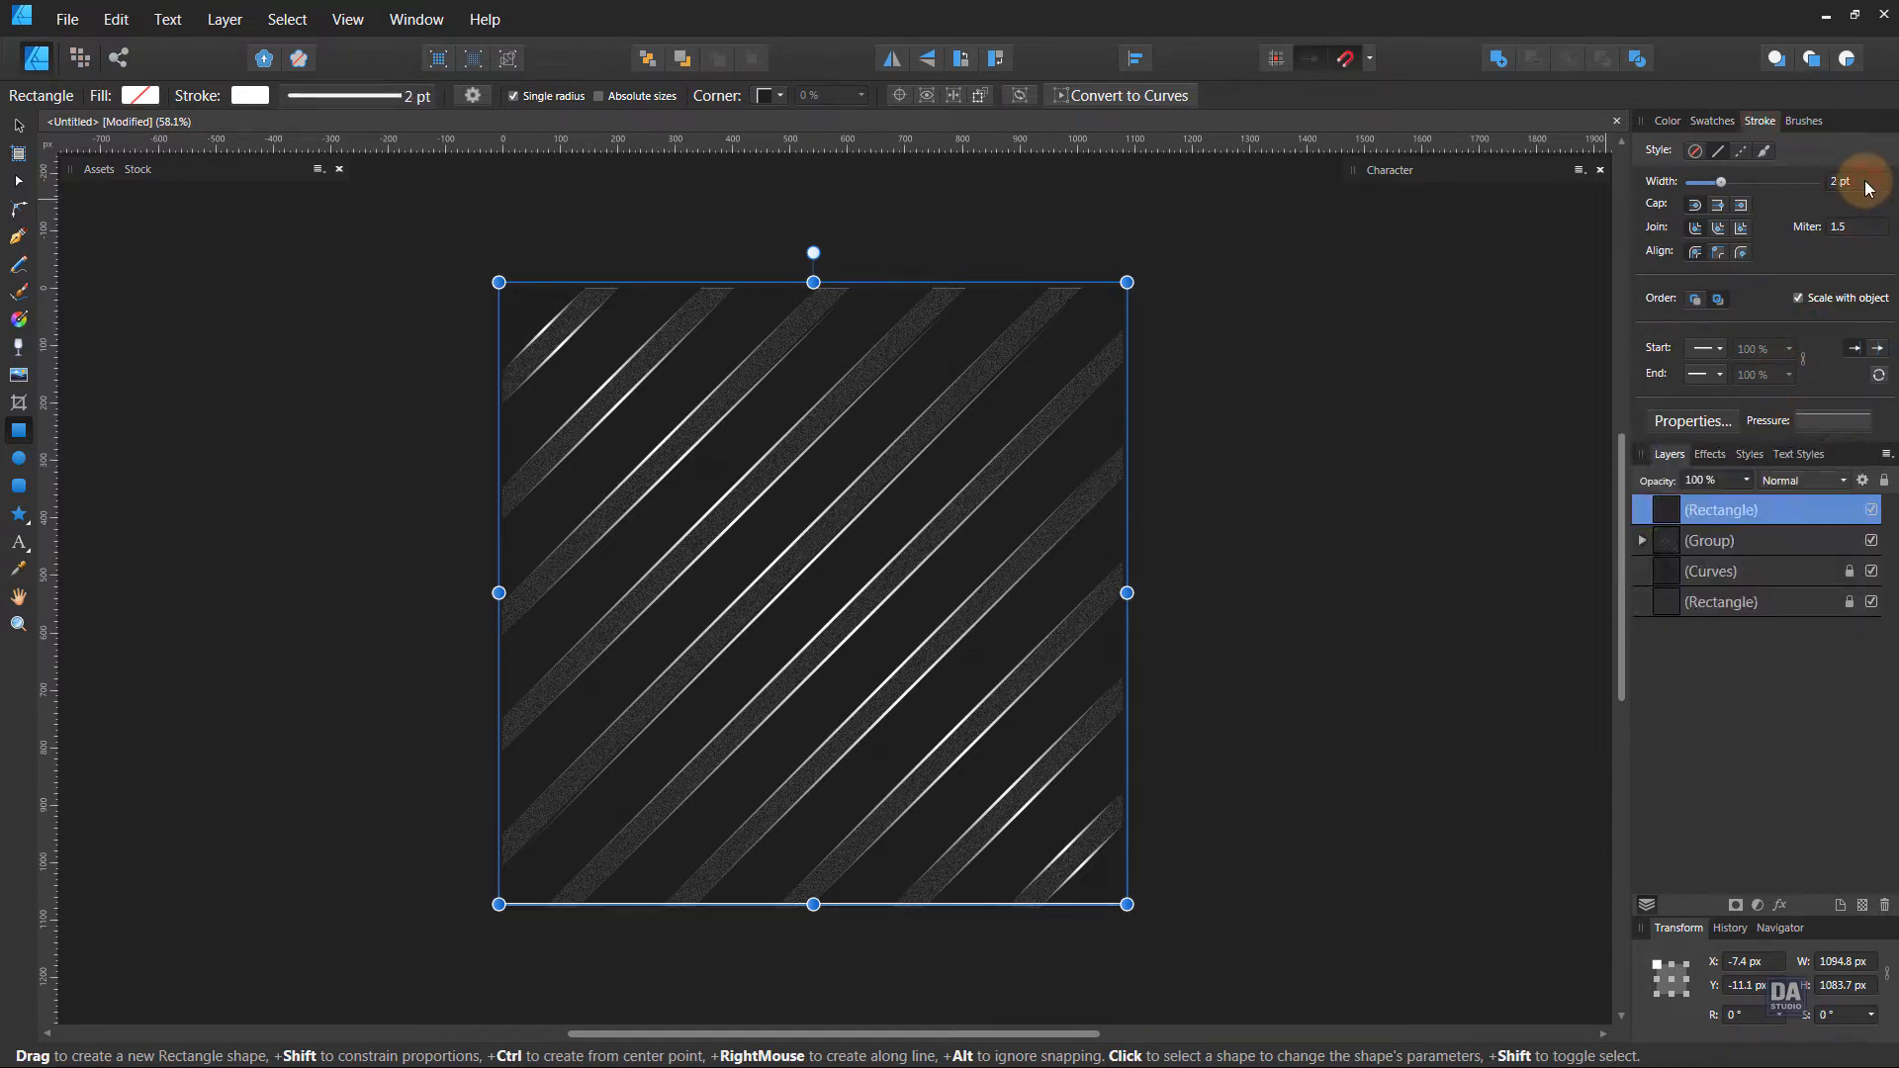
pyautogui.press('v')
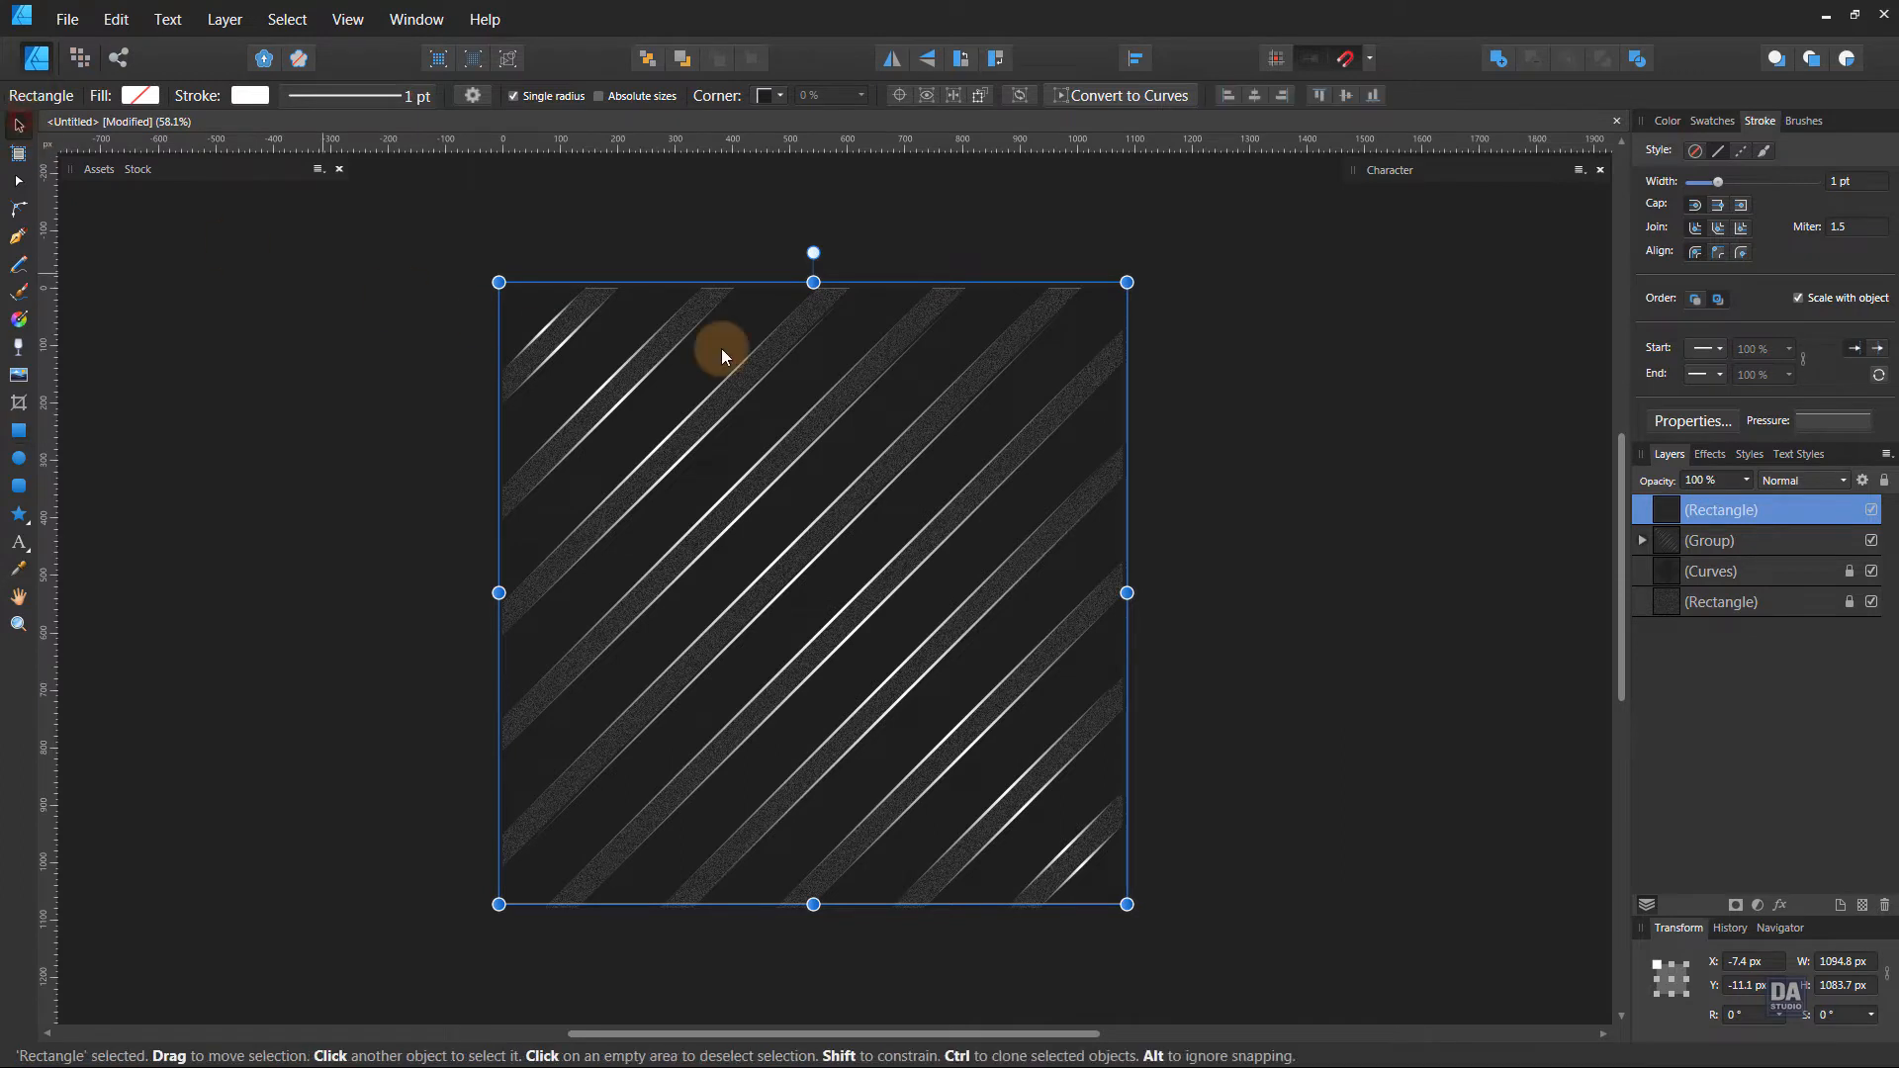
pyautogui.moveTo(1126, 281); pyautogui.dragTo(1107, 287)
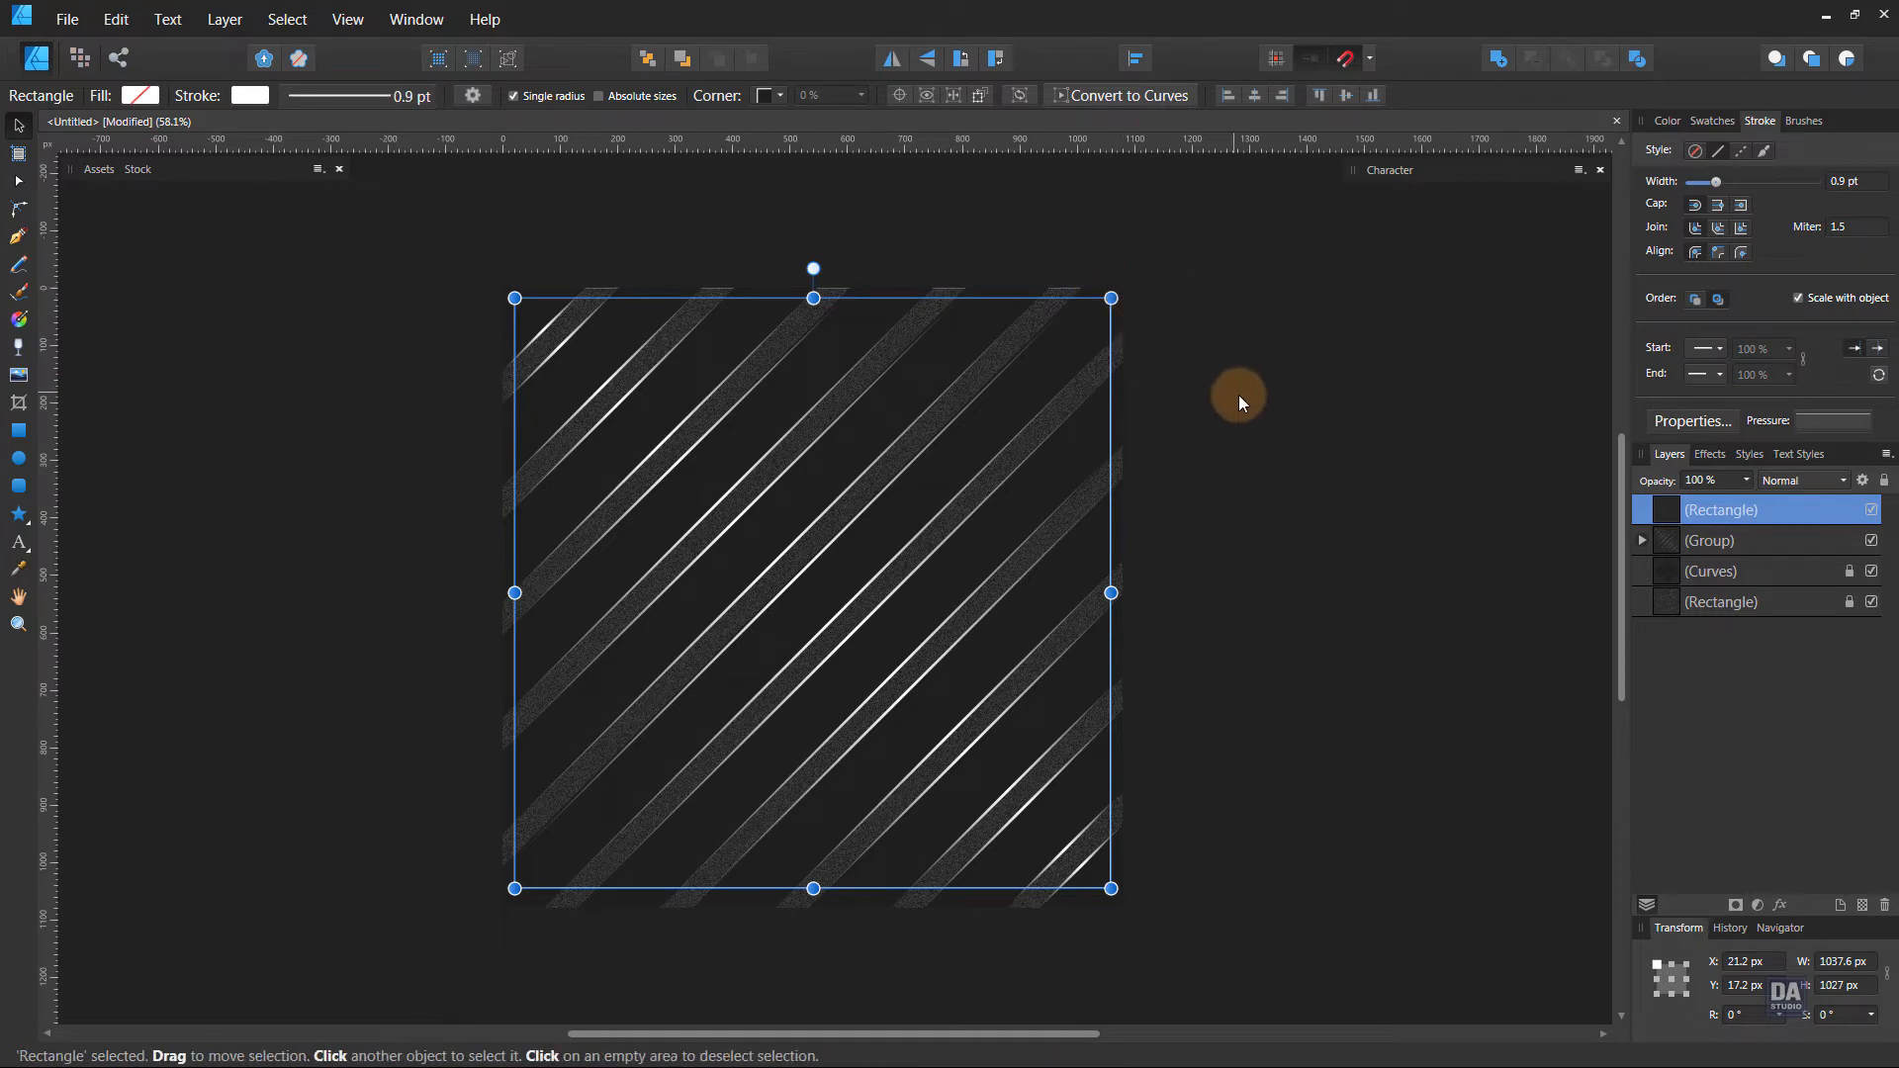
pyautogui.click(1238, 395)
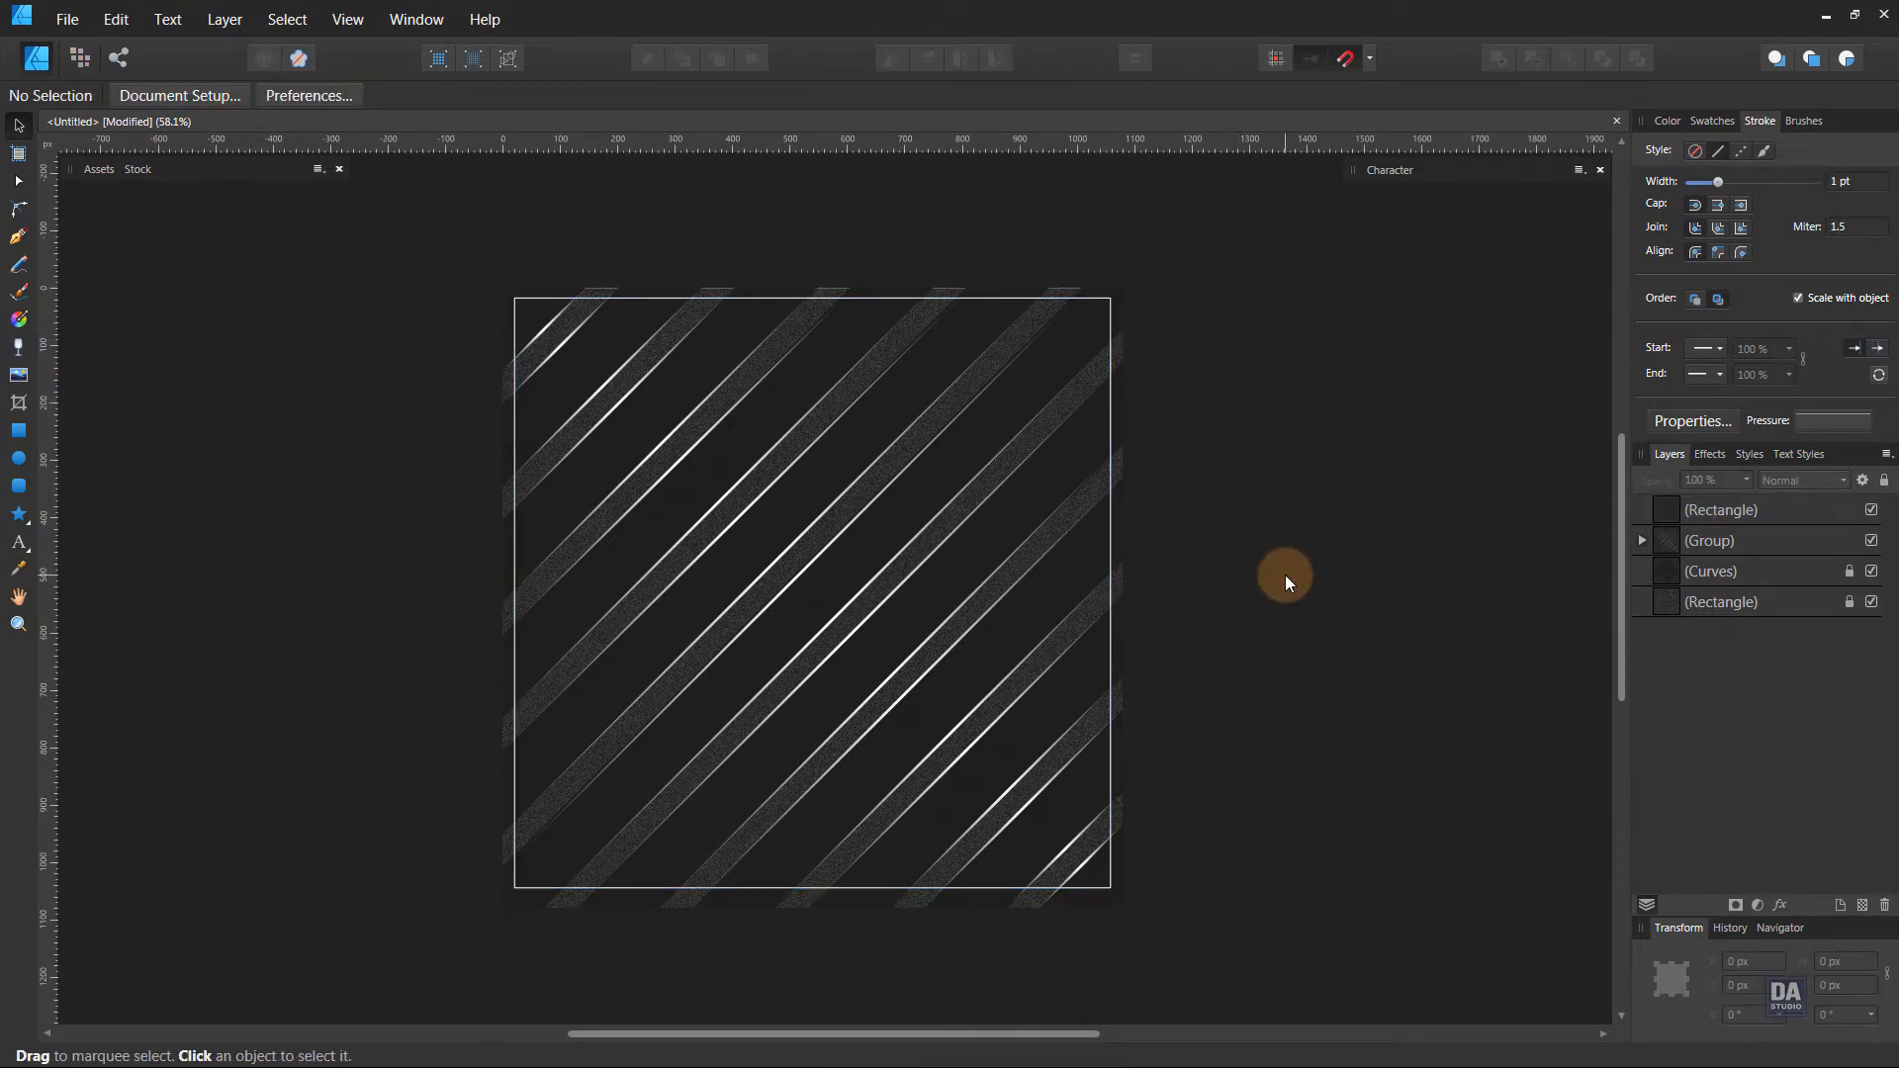
pyautogui.click(1105, 559)
pyautogui.hotkey('ctrl', 'z')
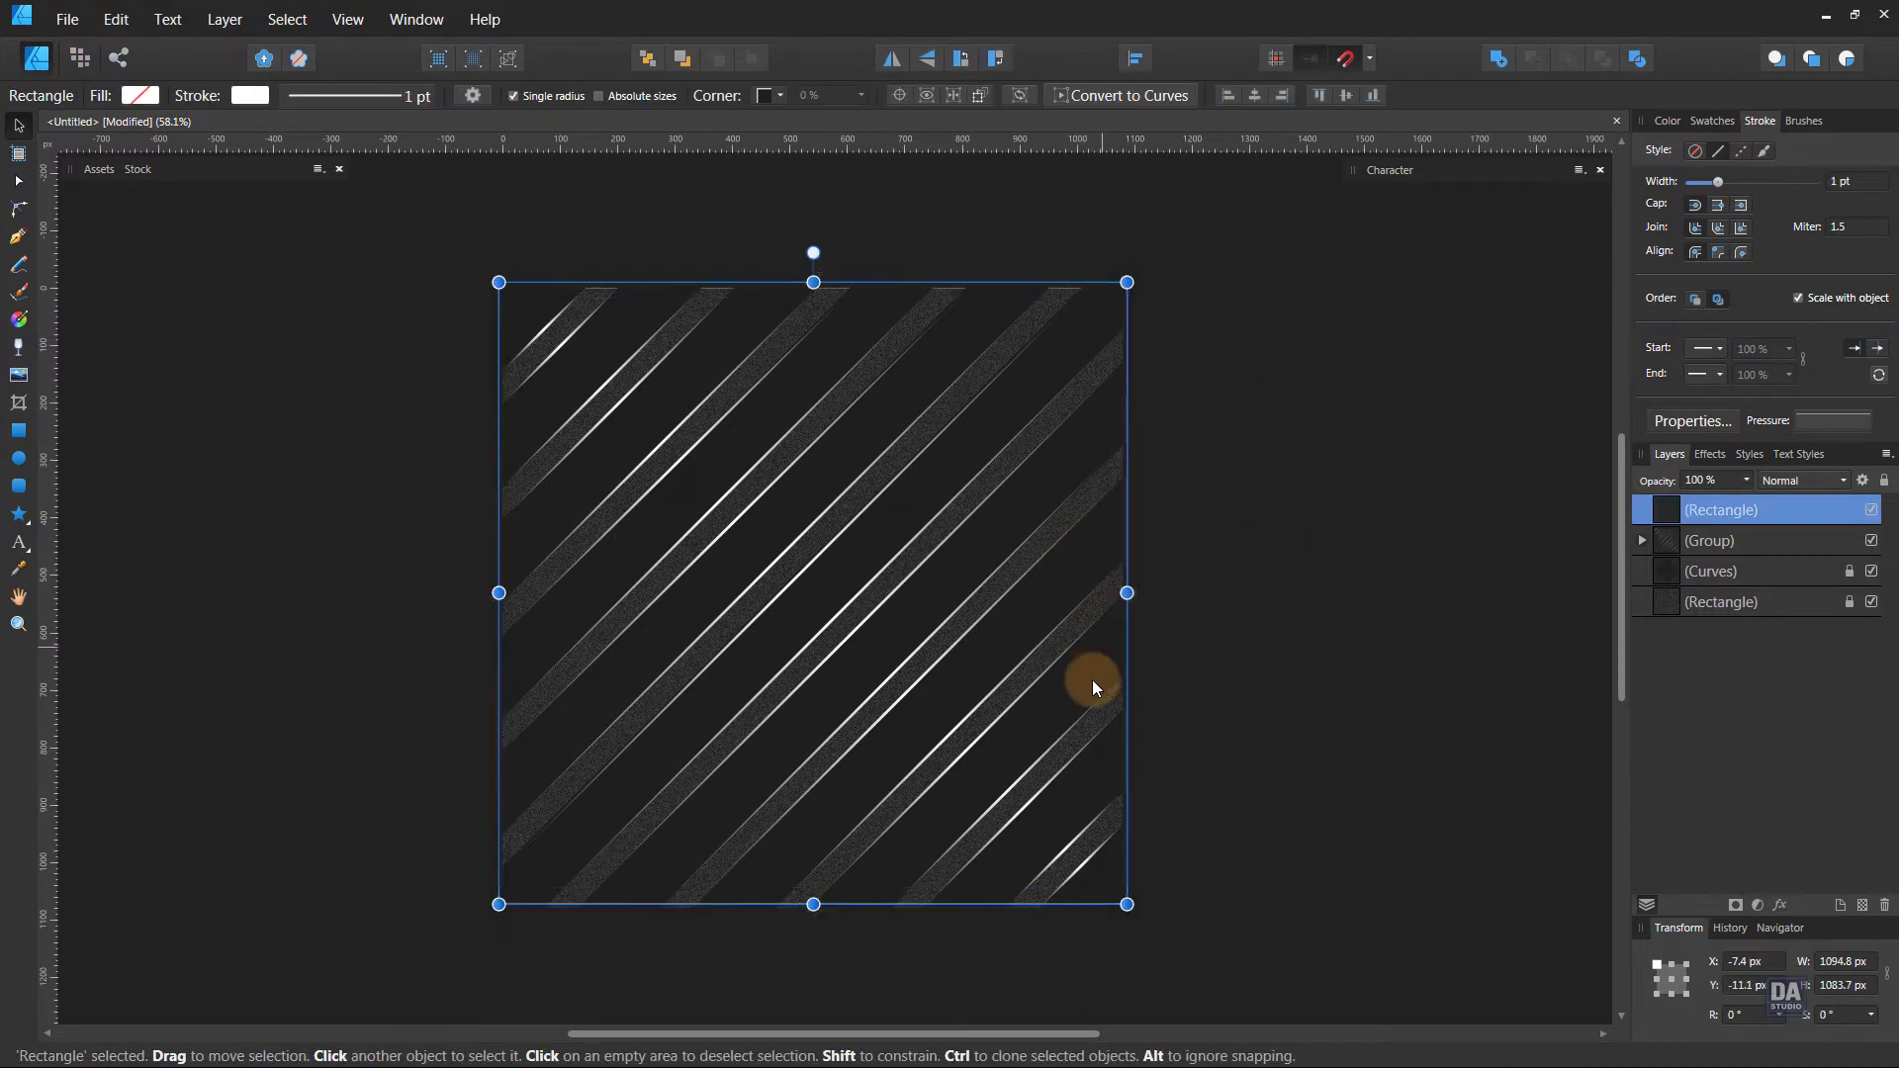
# Snap the rectangle's bottom and top edges to the canvas edges for a height of 1080 px.
pyautogui.press('alt')
pyautogui.scroll(4, 833, 956)
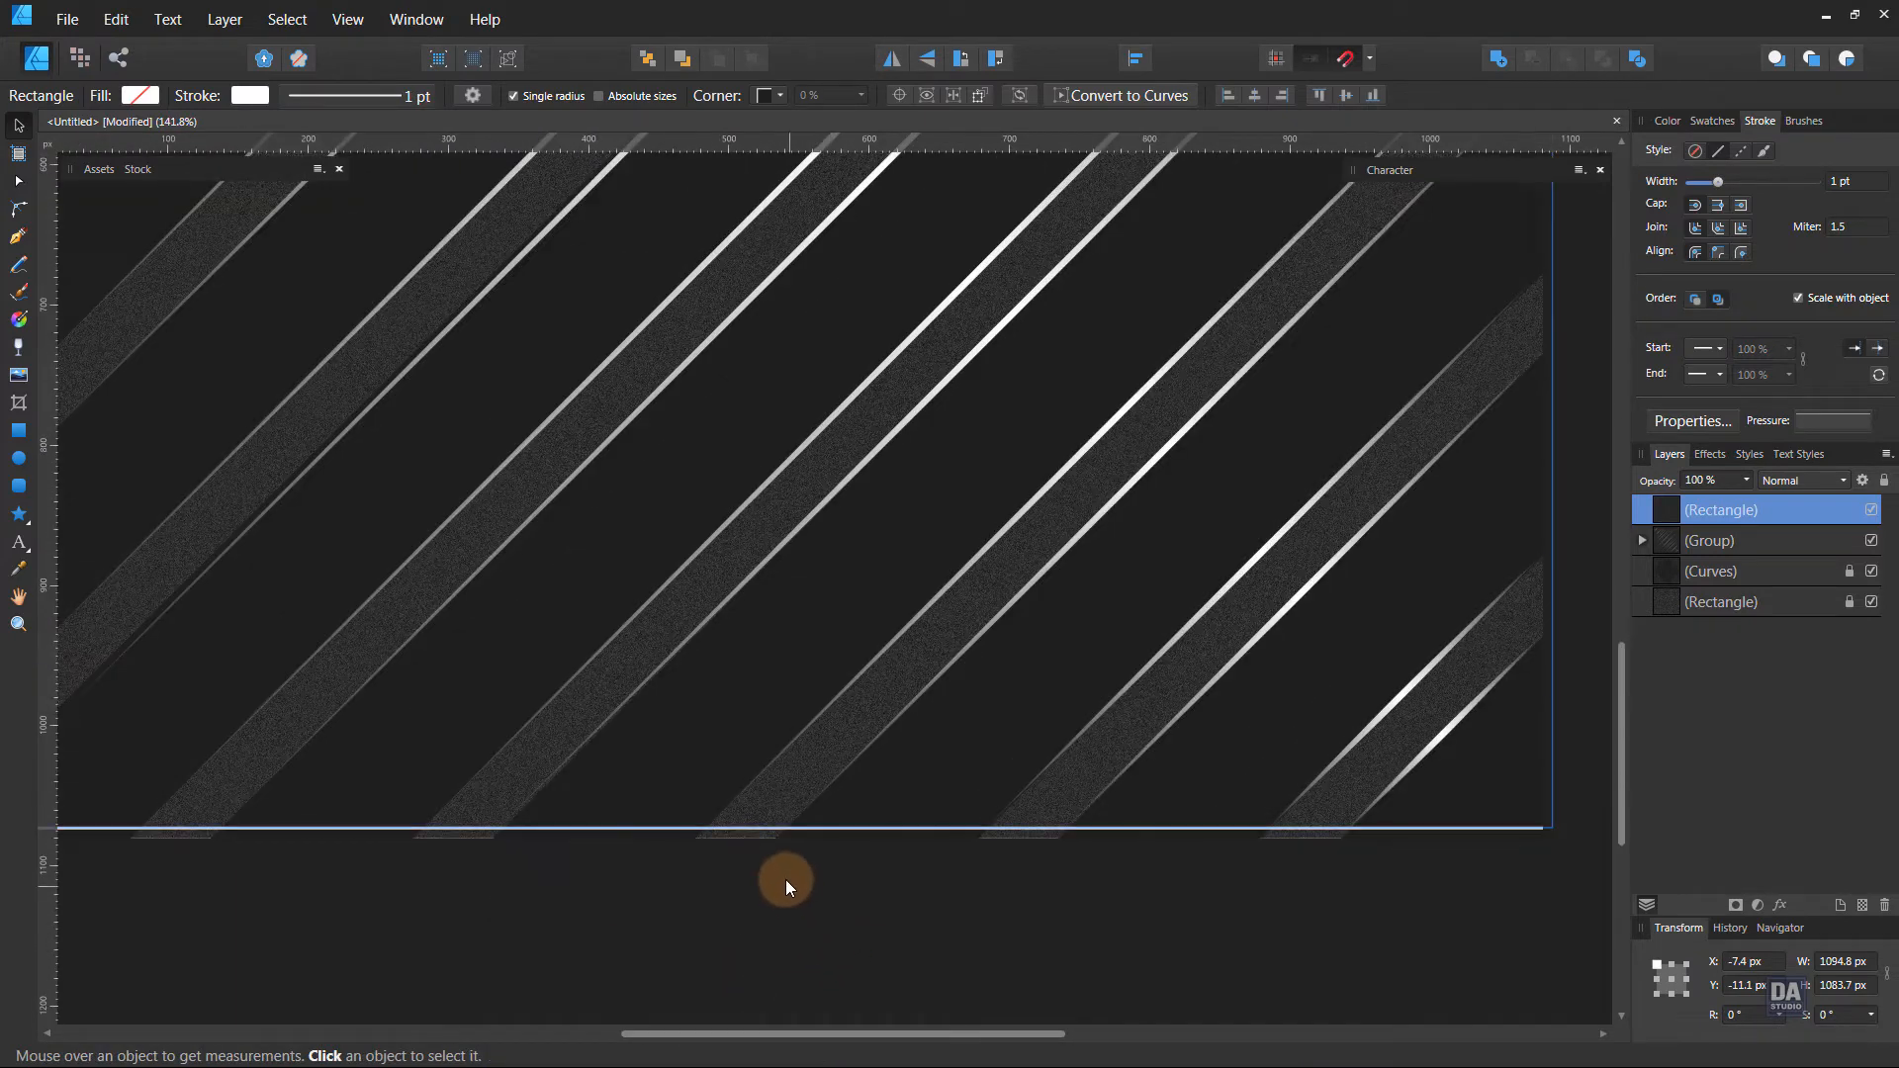
pyautogui.moveTo(777, 827); pyautogui.dragTo(782, 838)
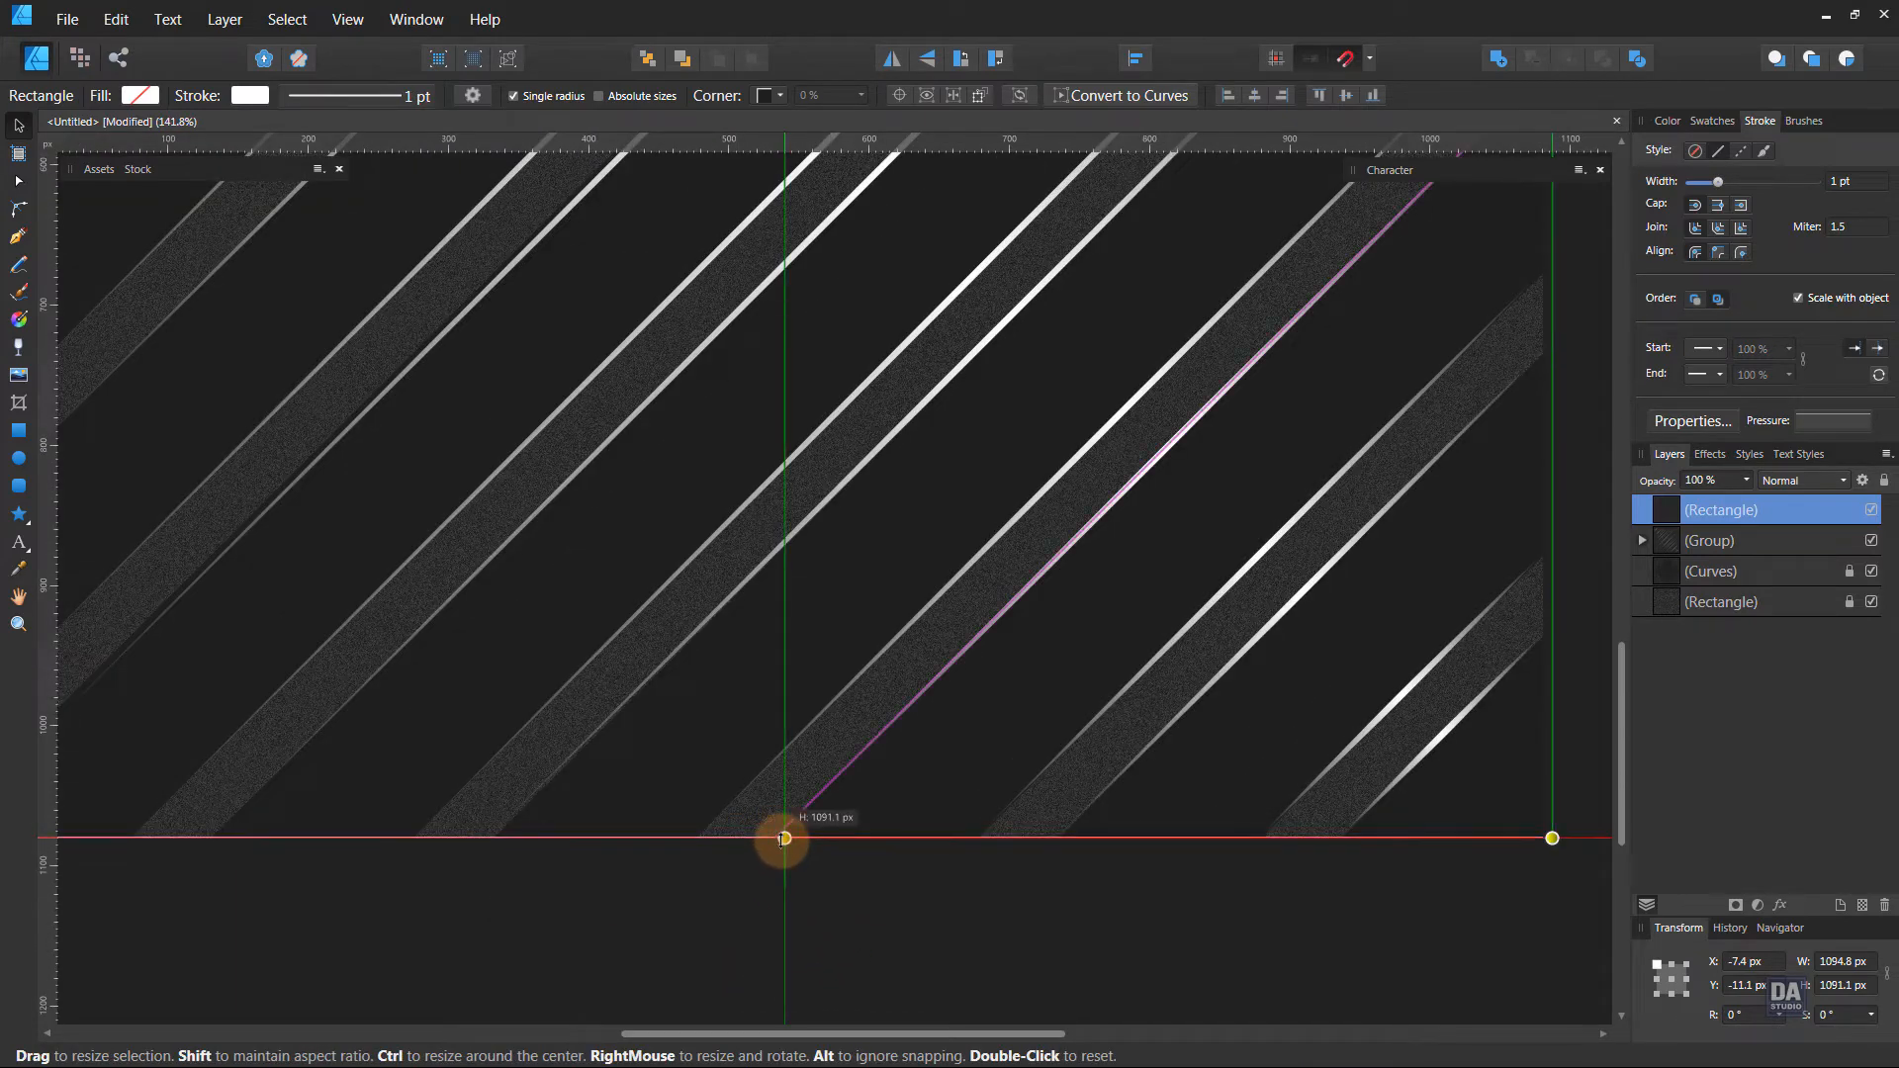
pyautogui.scroll(-4, 851, 916)
pyautogui.scroll(3, 823, 271)
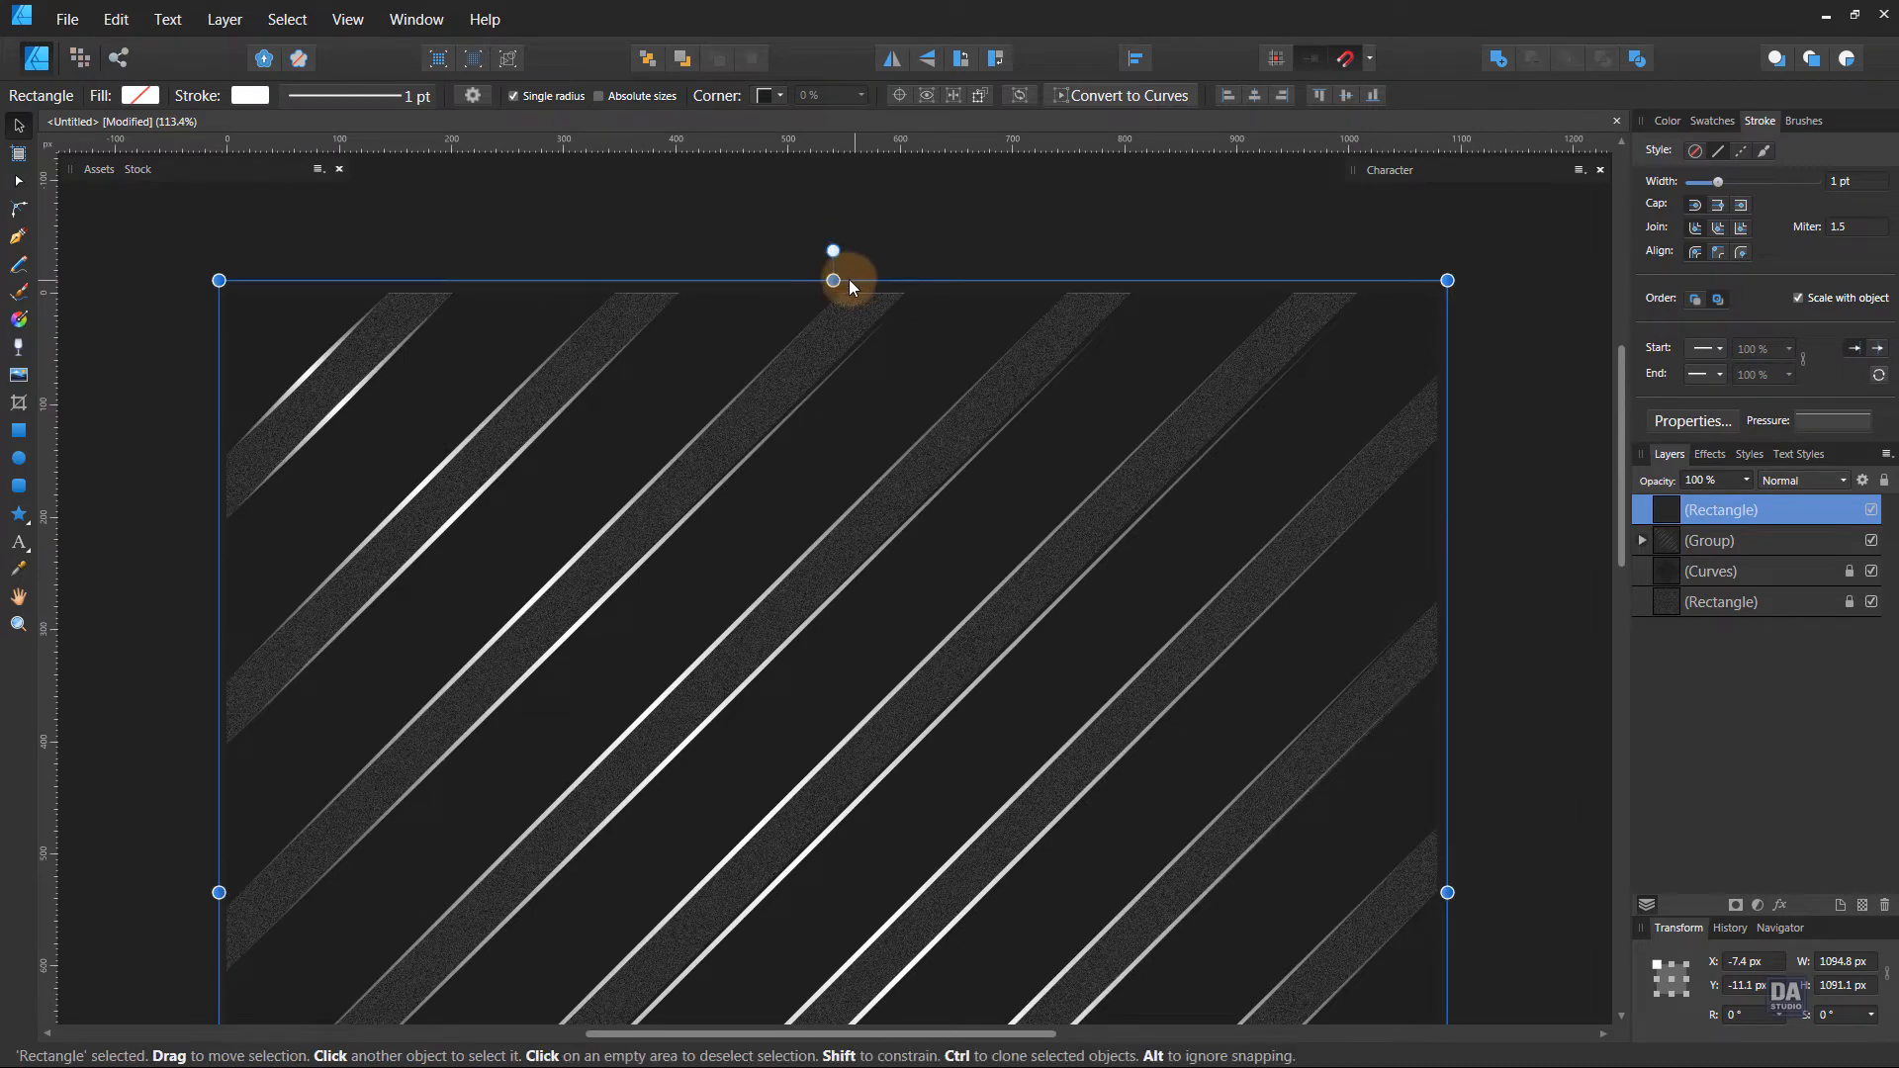
pyautogui.moveTo(834, 280); pyautogui.dragTo(834, 293)
pyautogui.scroll(-1, 833, 377)
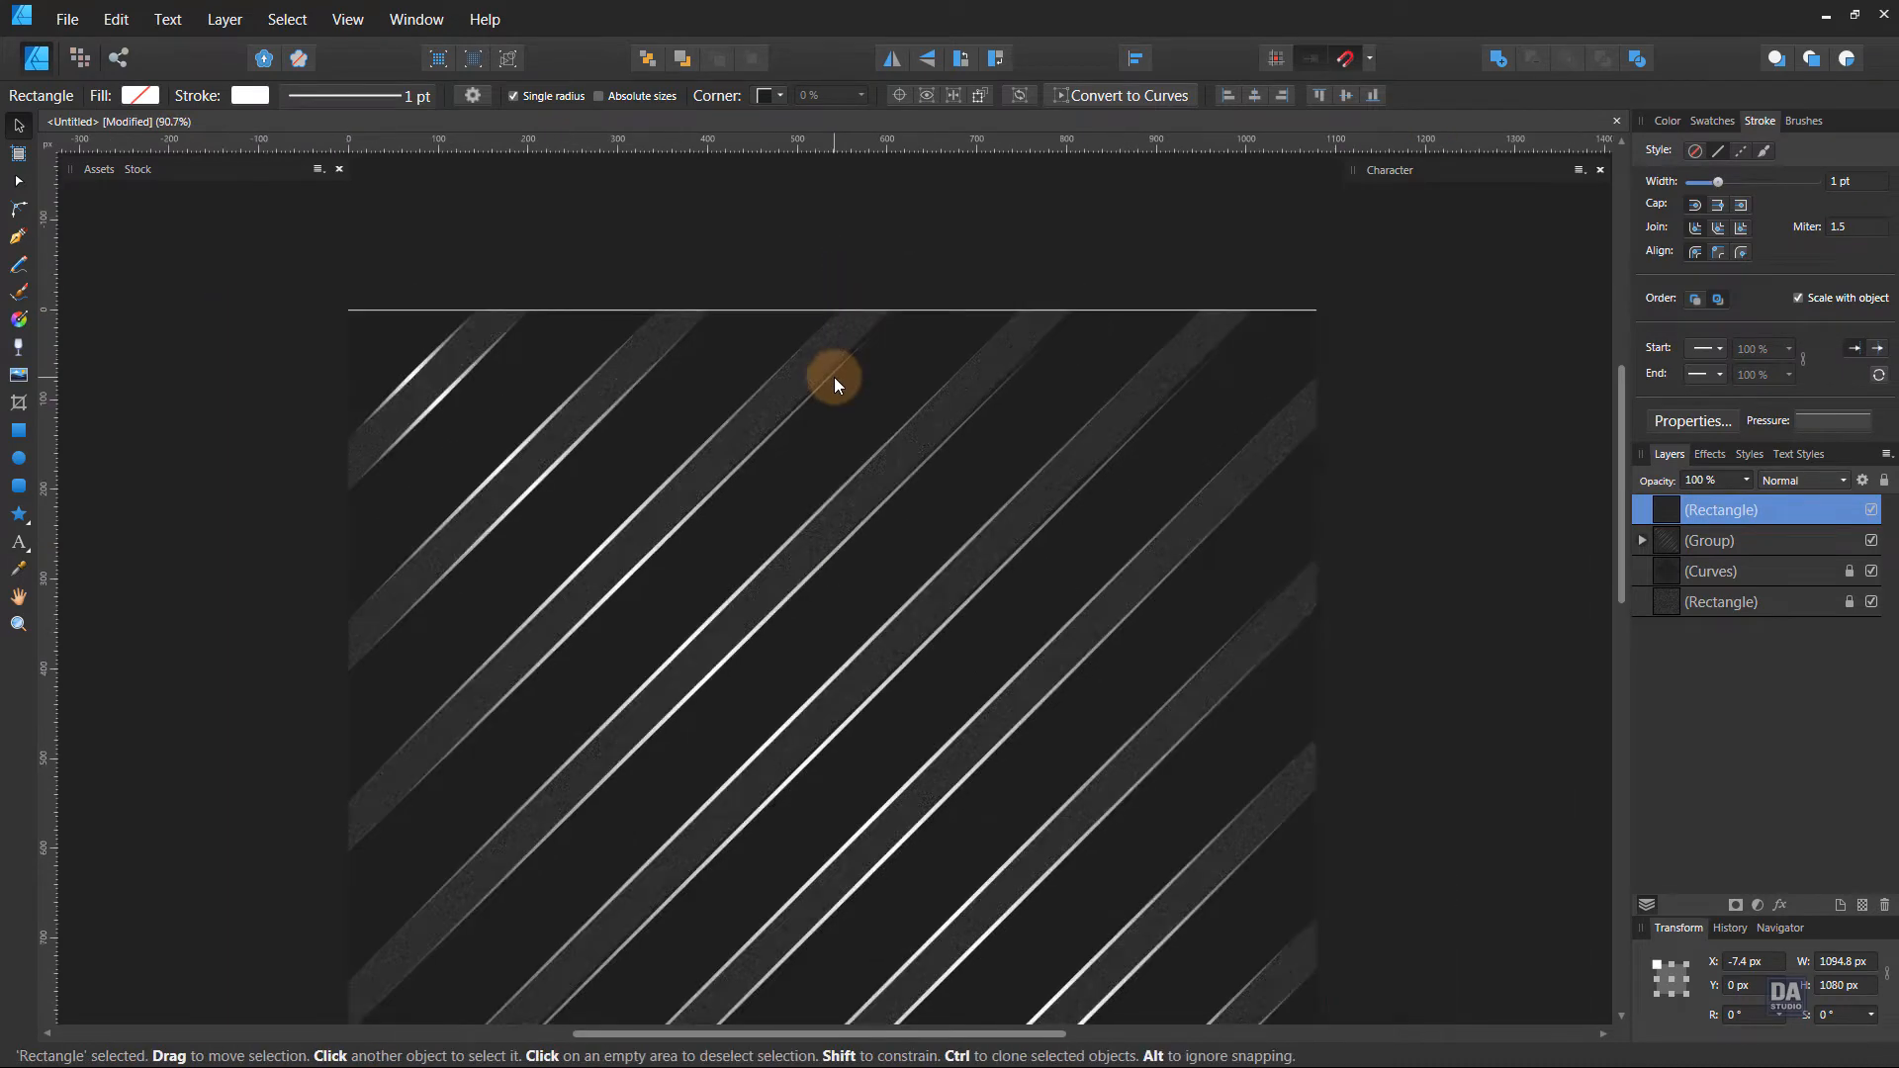
# Scale the rectangle about its centre to about 1022 by 1008 px and duplicate it.
pyautogui.scroll(-2, 834, 377)
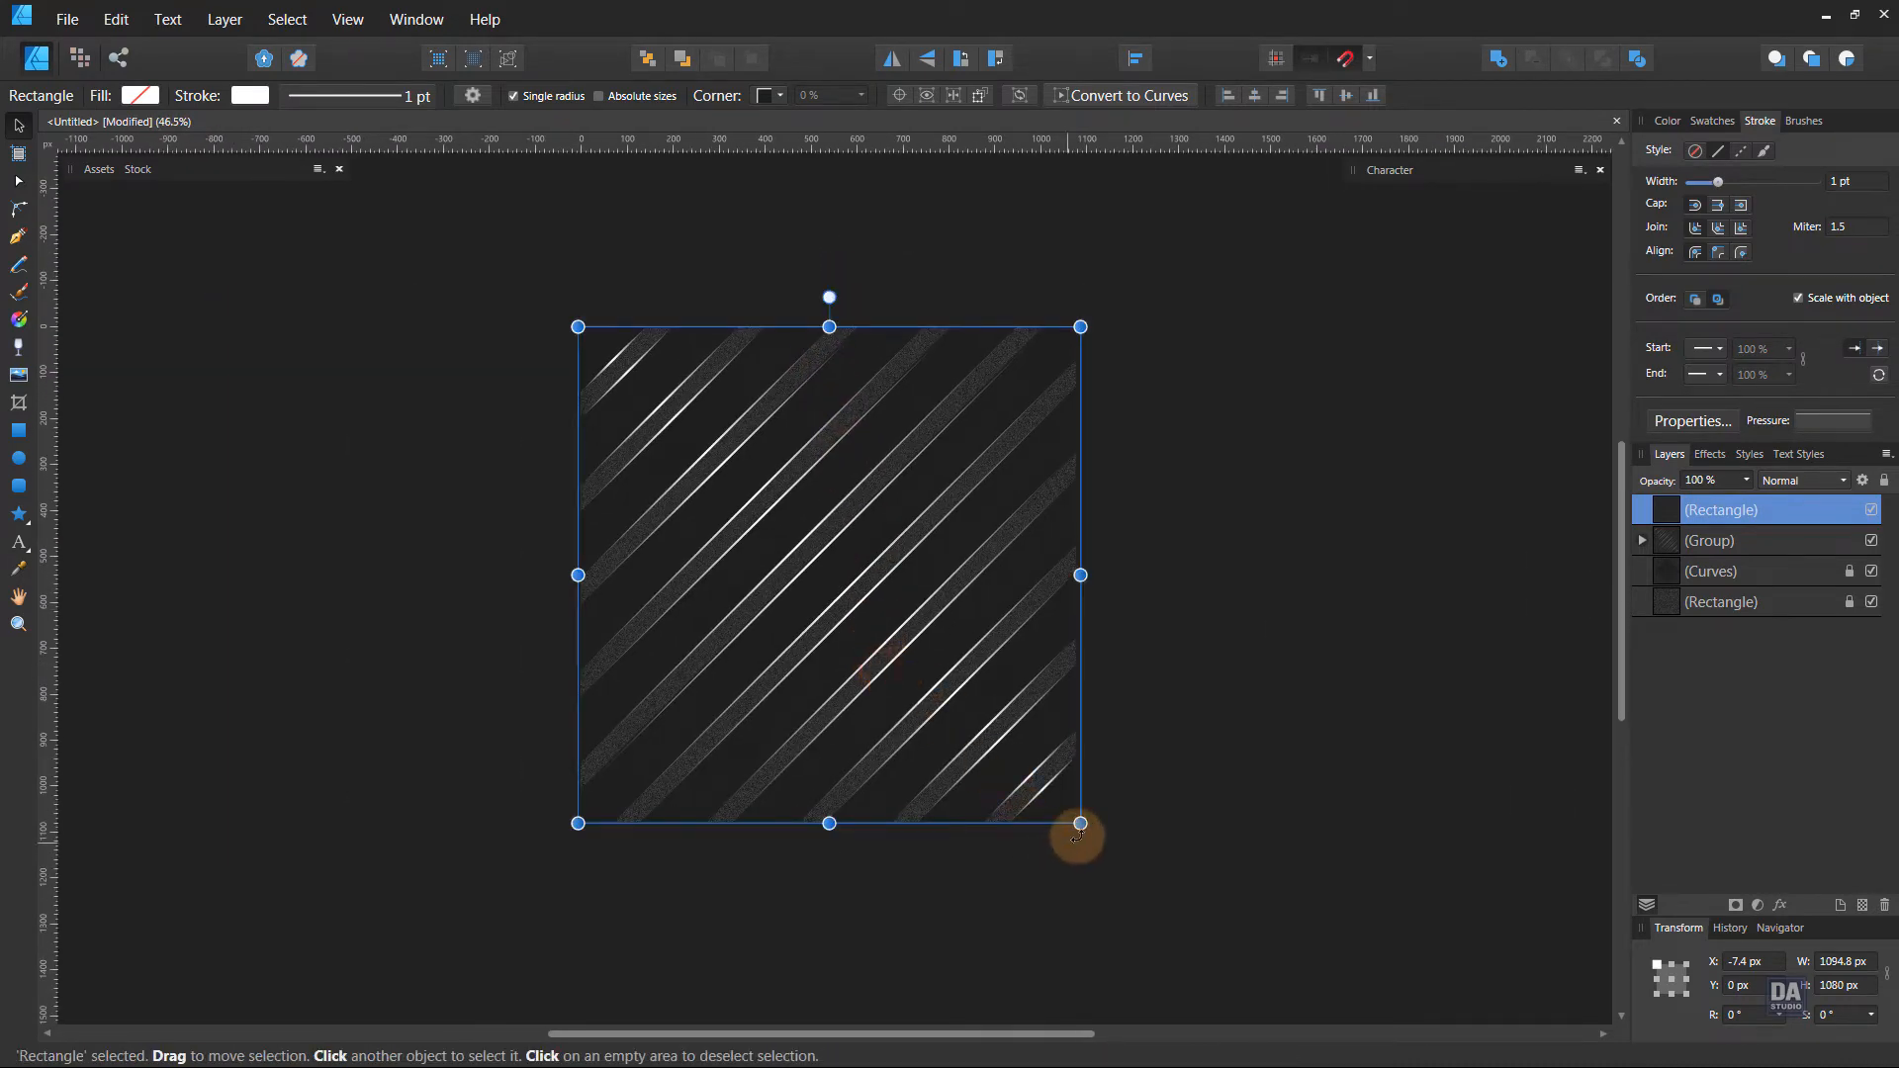
pyautogui.moveTo(1080, 825); pyautogui.dragTo(1065, 813)
pyautogui.rightClick(1693, 513)
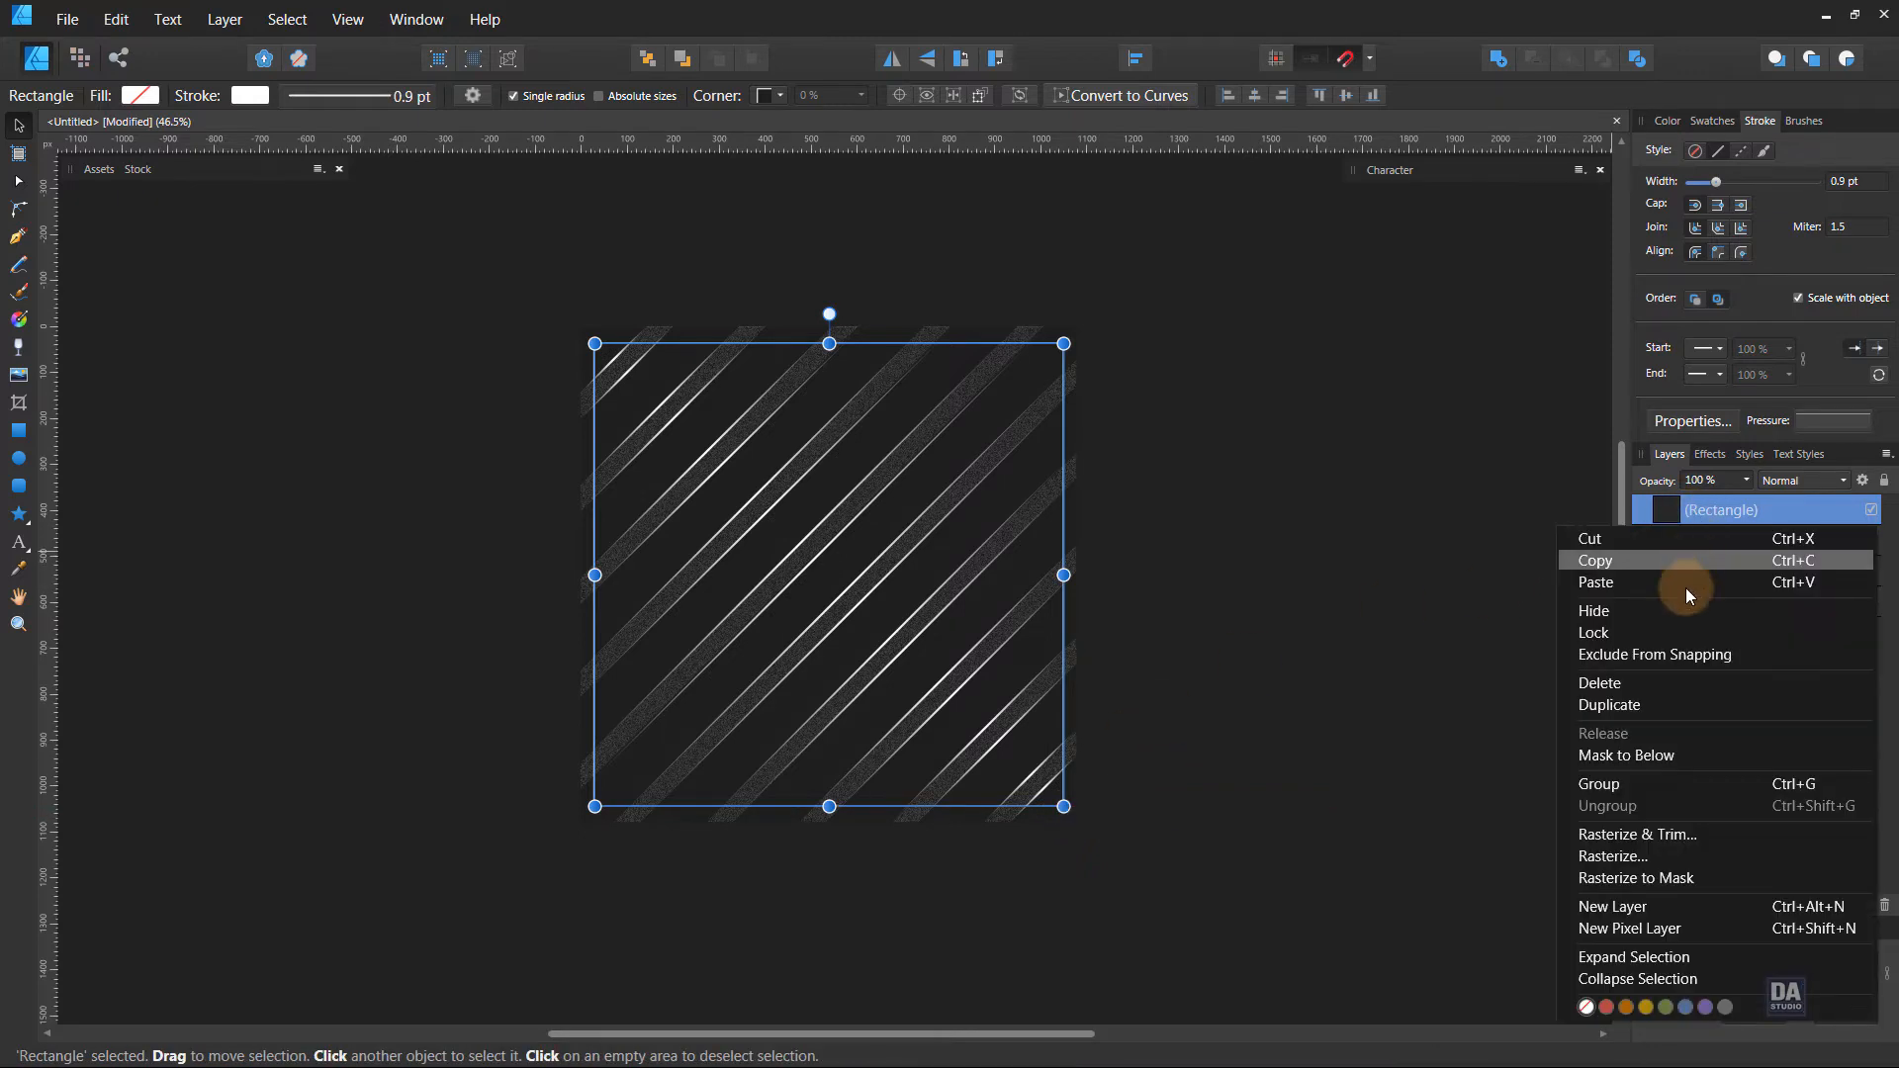
pyautogui.click(1665, 698)
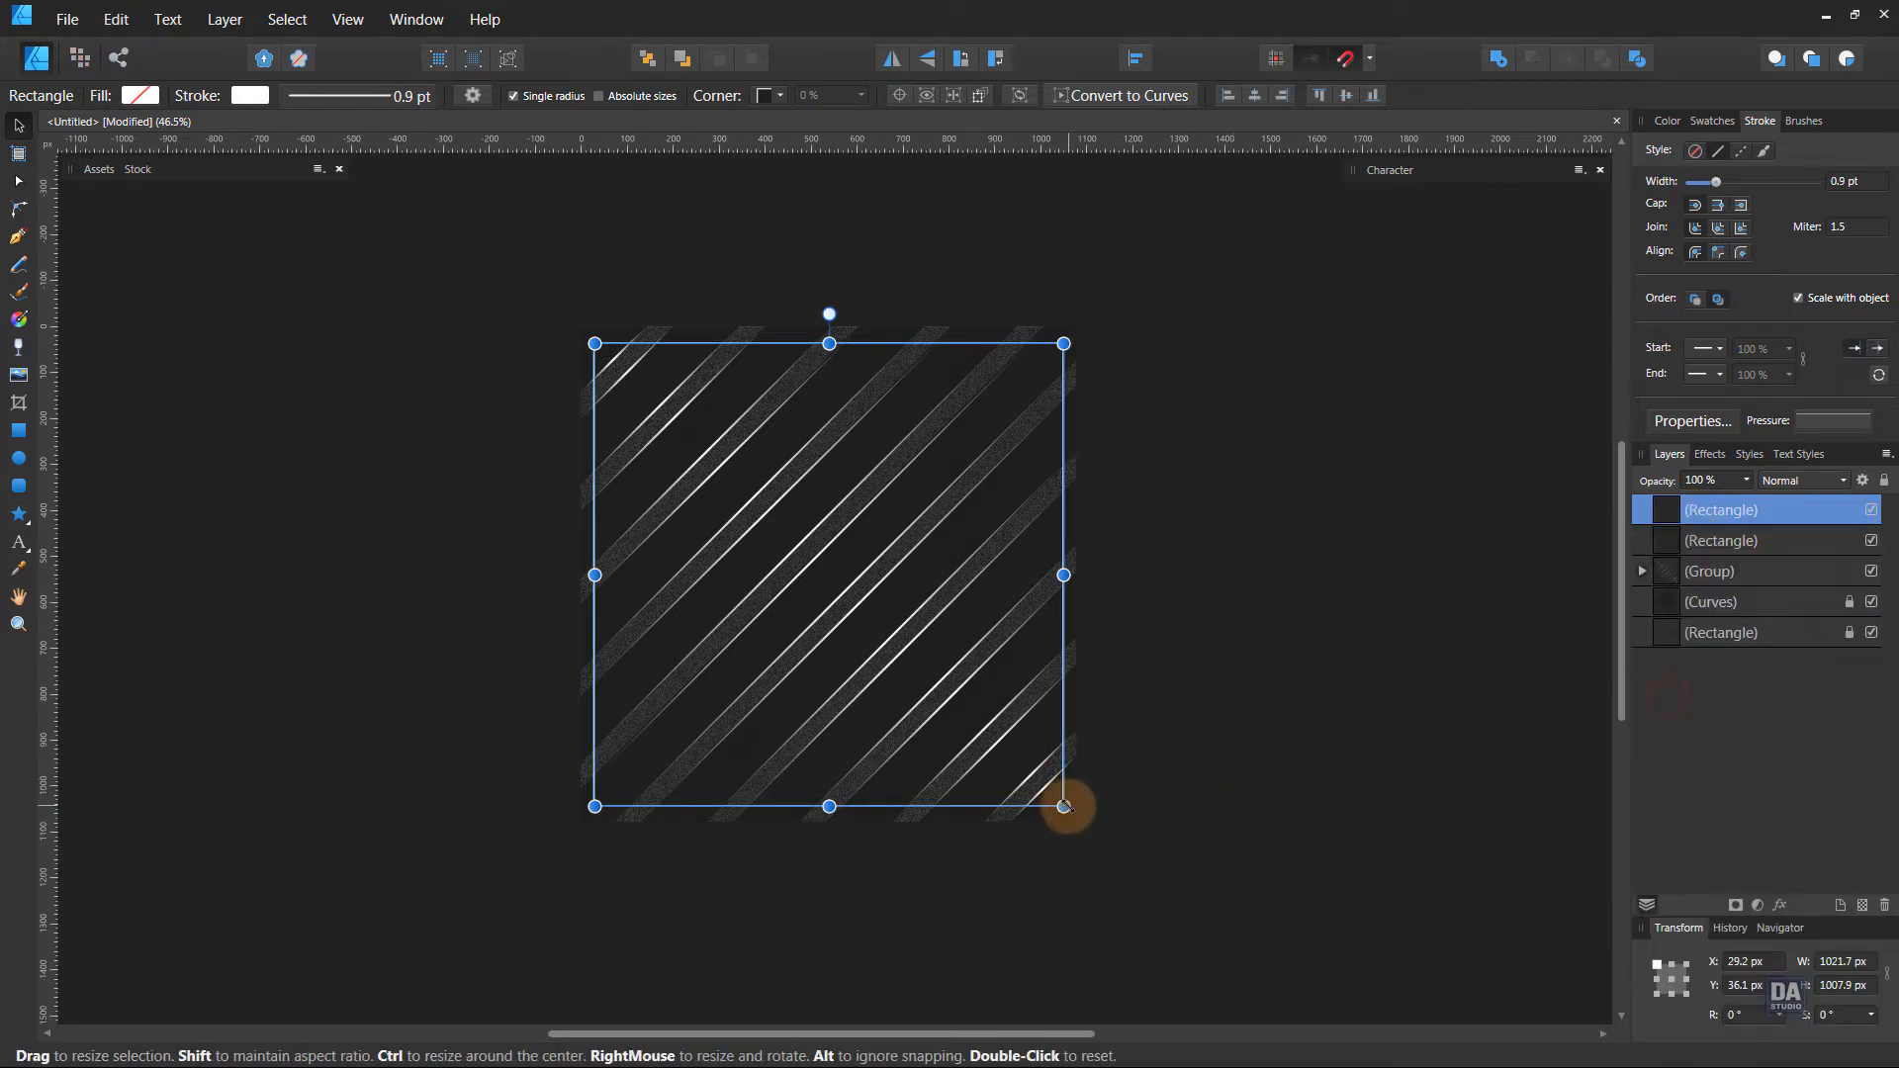
# Scale the duplicate about its centre into a slightly smaller inner frame with a narrow gap, then clear the selection.
pyautogui.moveTo(1063, 806); pyautogui.dragTo(1055, 798)
pyautogui.scroll(6, 1075, 837)
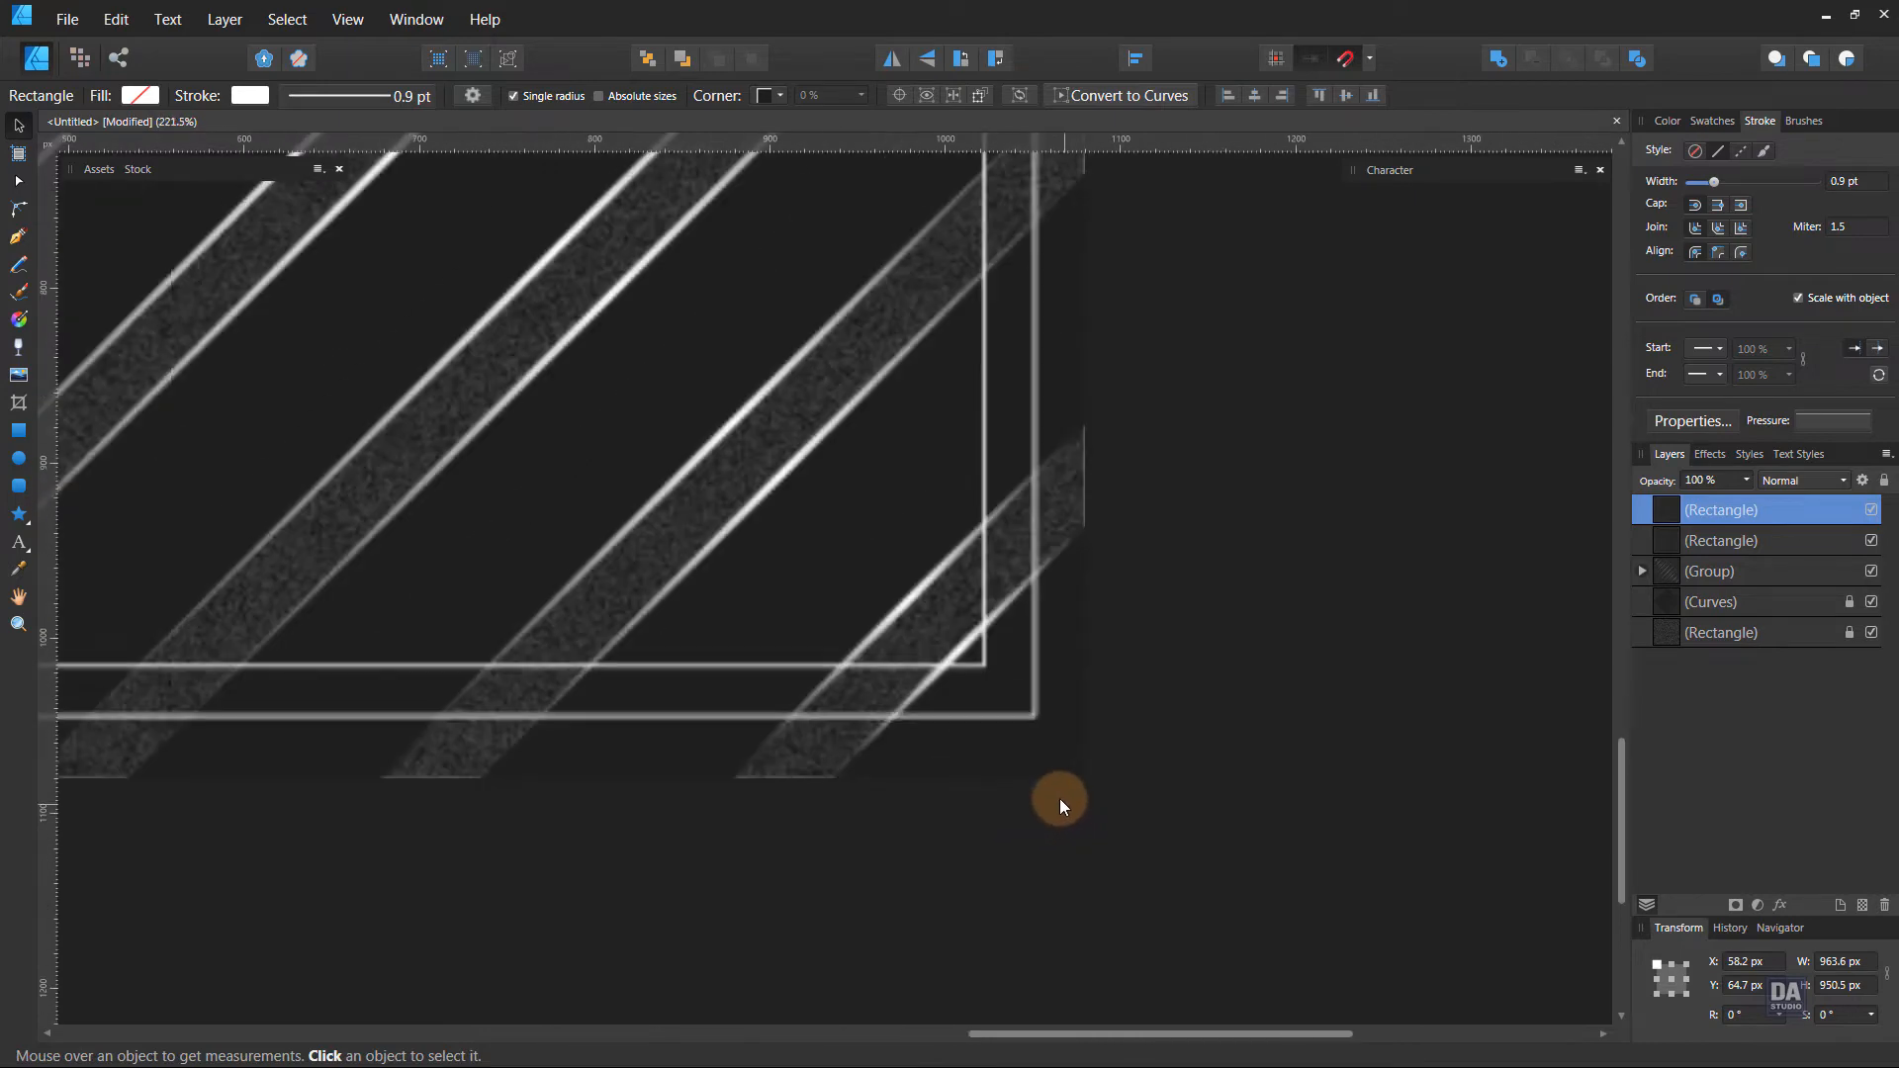
pyautogui.moveTo(964, 634); pyautogui.dragTo(995, 662)
pyautogui.click(1185, 727)
pyautogui.scroll(-5, 1178, 781)
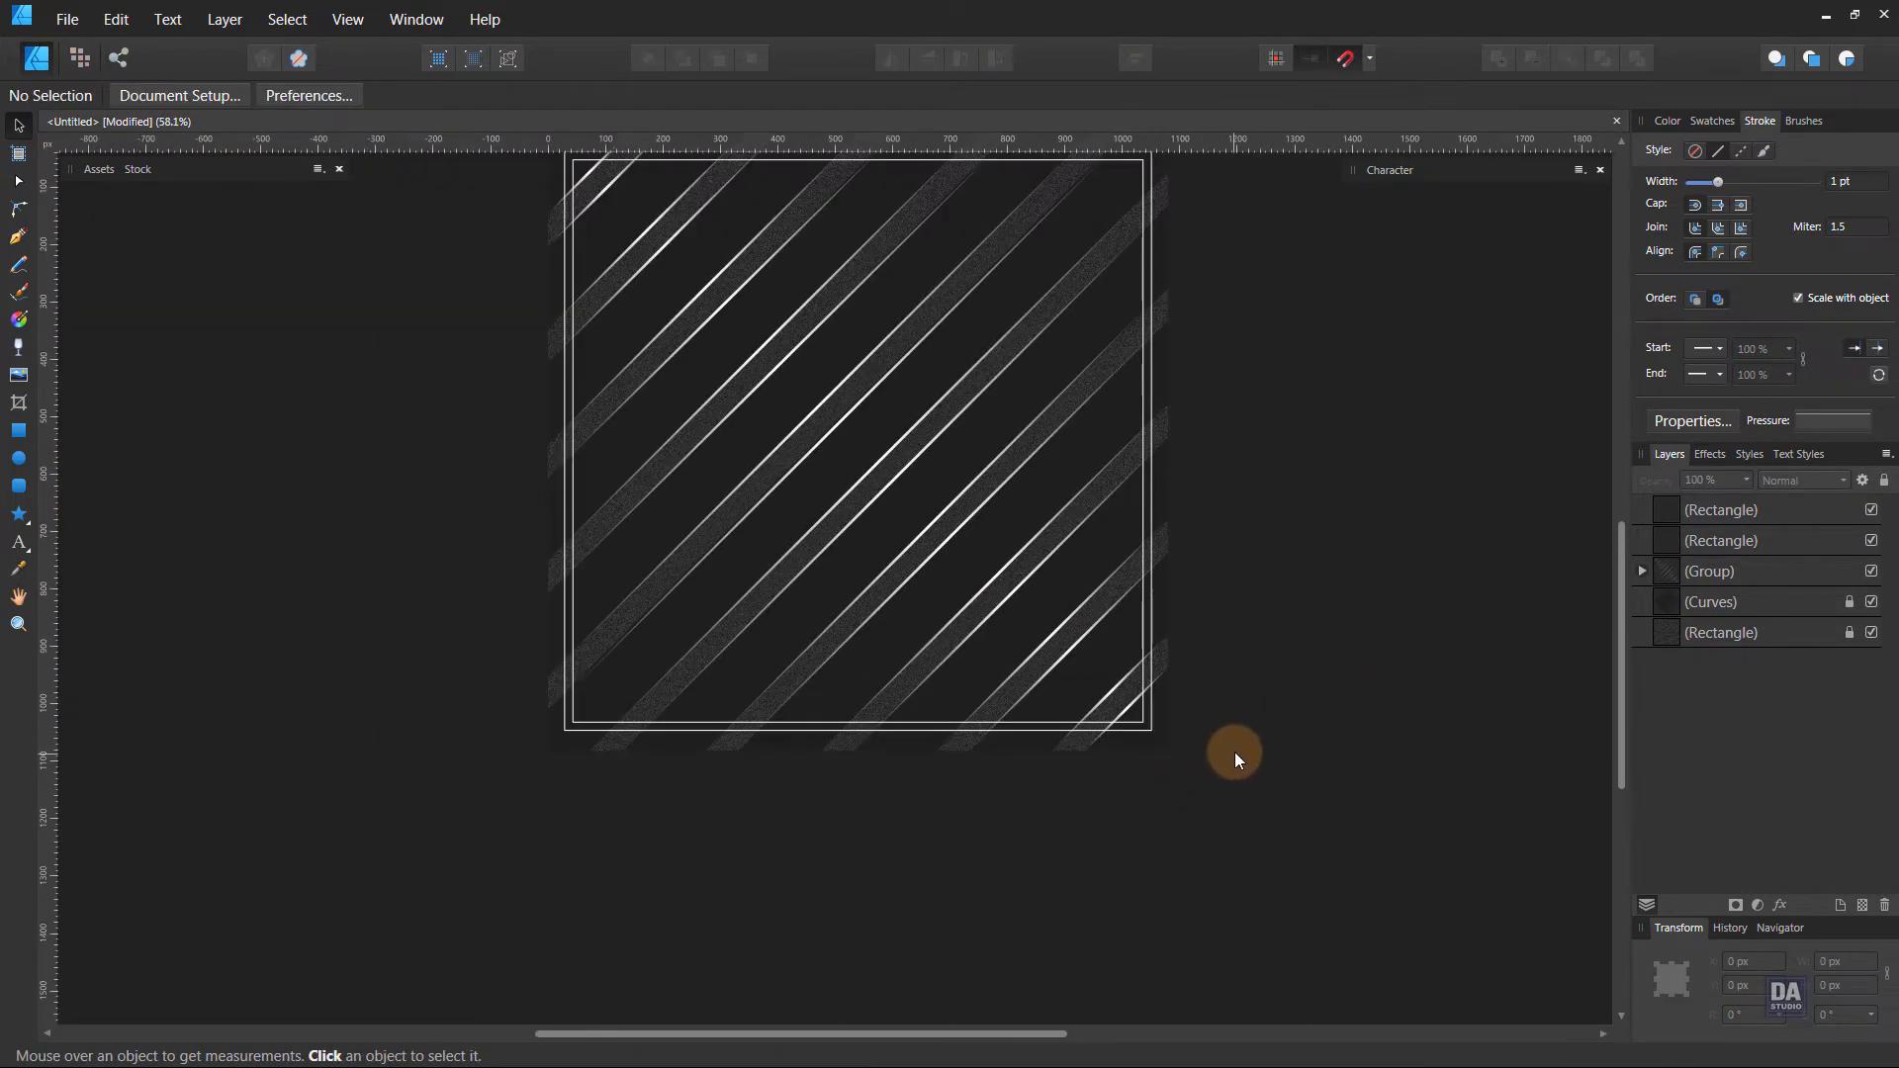
pyautogui.press('z')
pyautogui.moveTo(1142, 552); pyautogui.dragTo(1326, 614)
pyautogui.moveTo(1153, 585); pyautogui.dragTo(1190, 611)
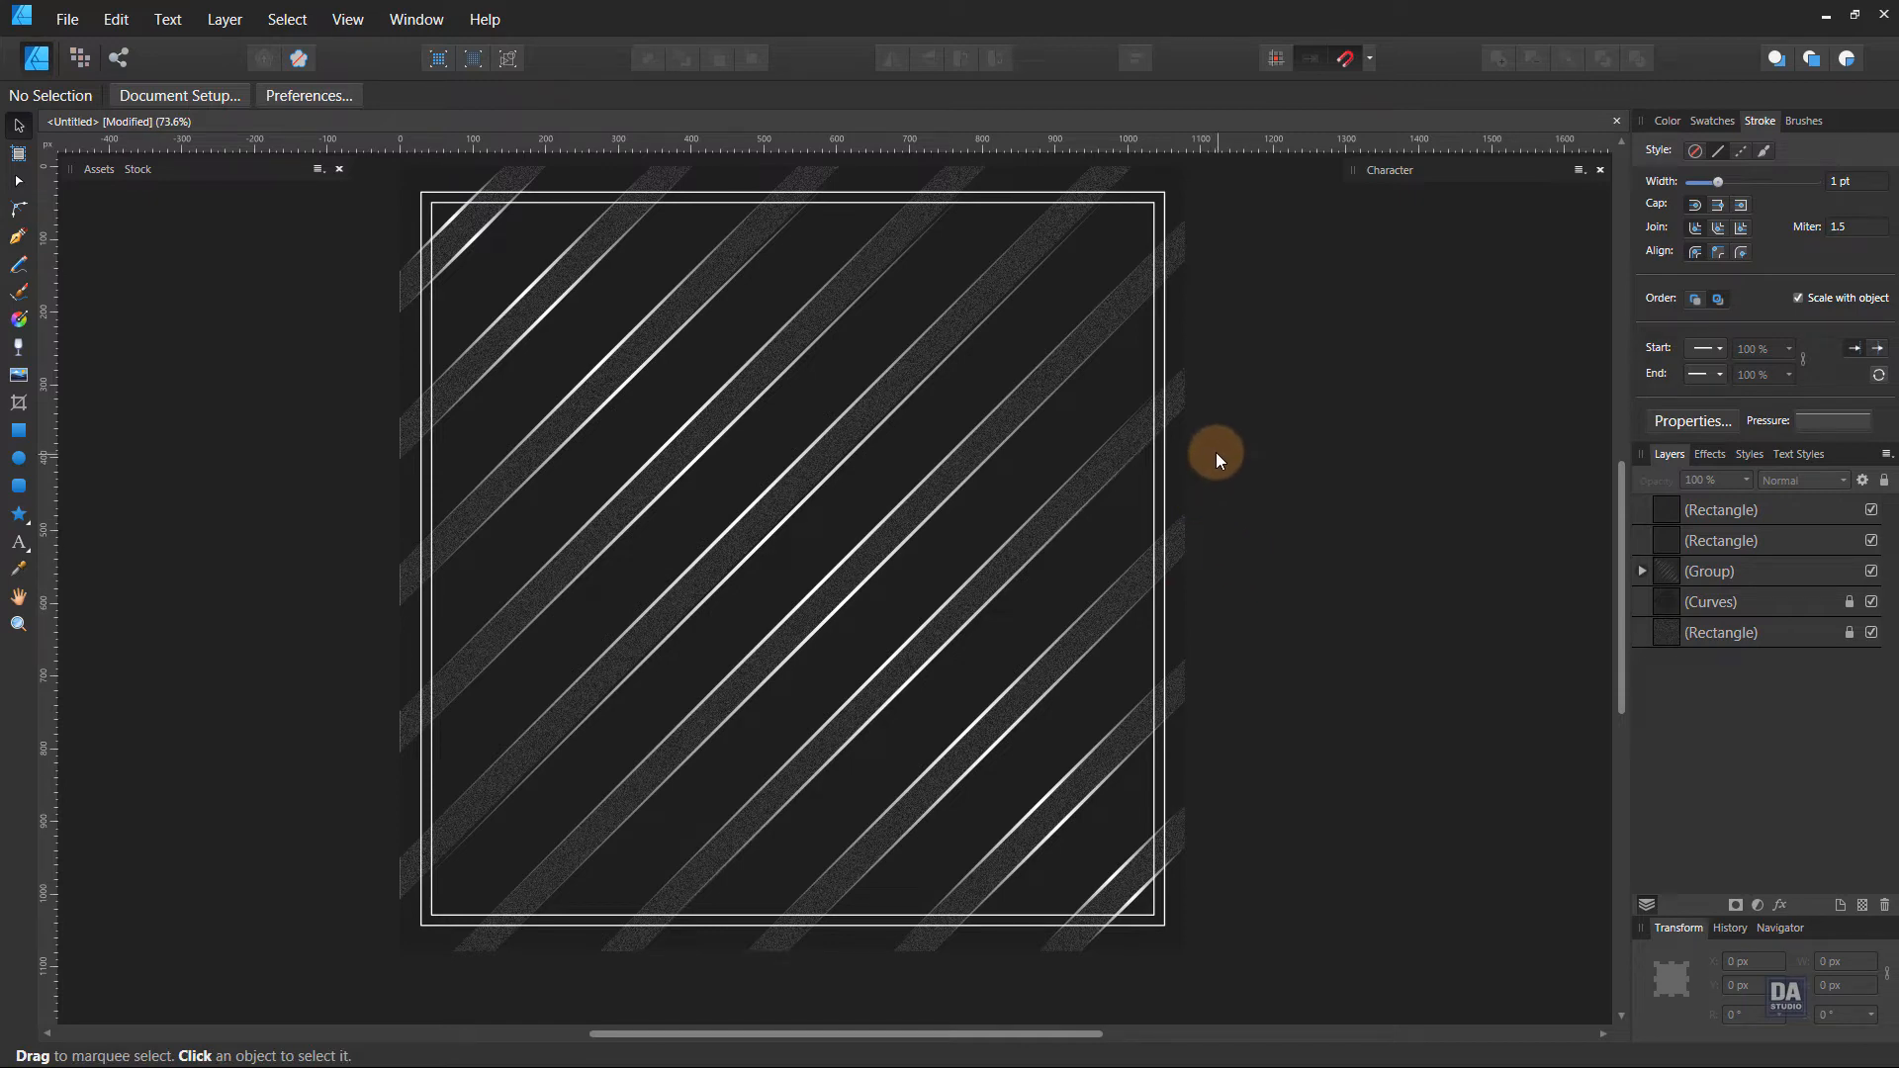
# Enlarge both border frames together about their centre to about 1040 by 1026 px, then deselect them.
pyautogui.click(1768, 537)
pyautogui.keyDown('shift'); pyautogui.click(1770, 512); pyautogui.keyUp('shift')
pyautogui.scroll(5, 1200, 178)
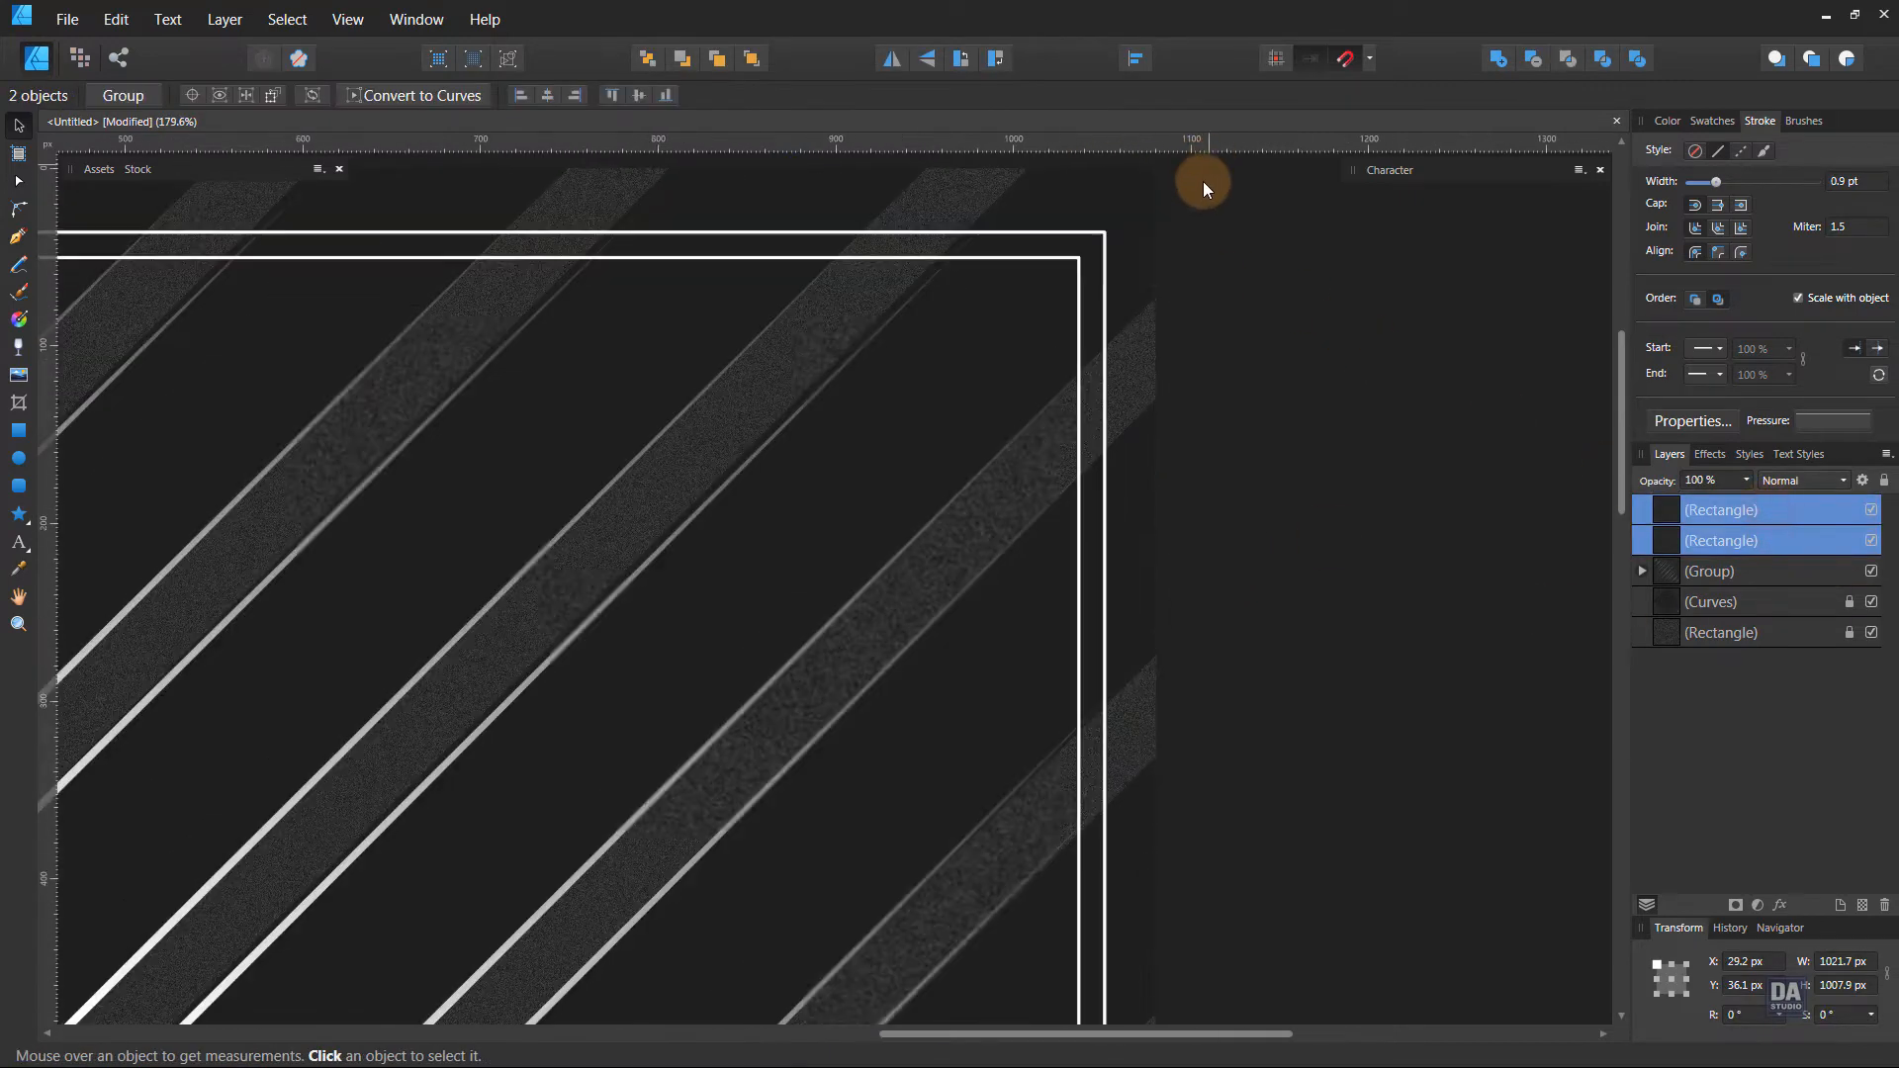
pyautogui.moveTo(1106, 231); pyautogui.dragTo(1123, 204)
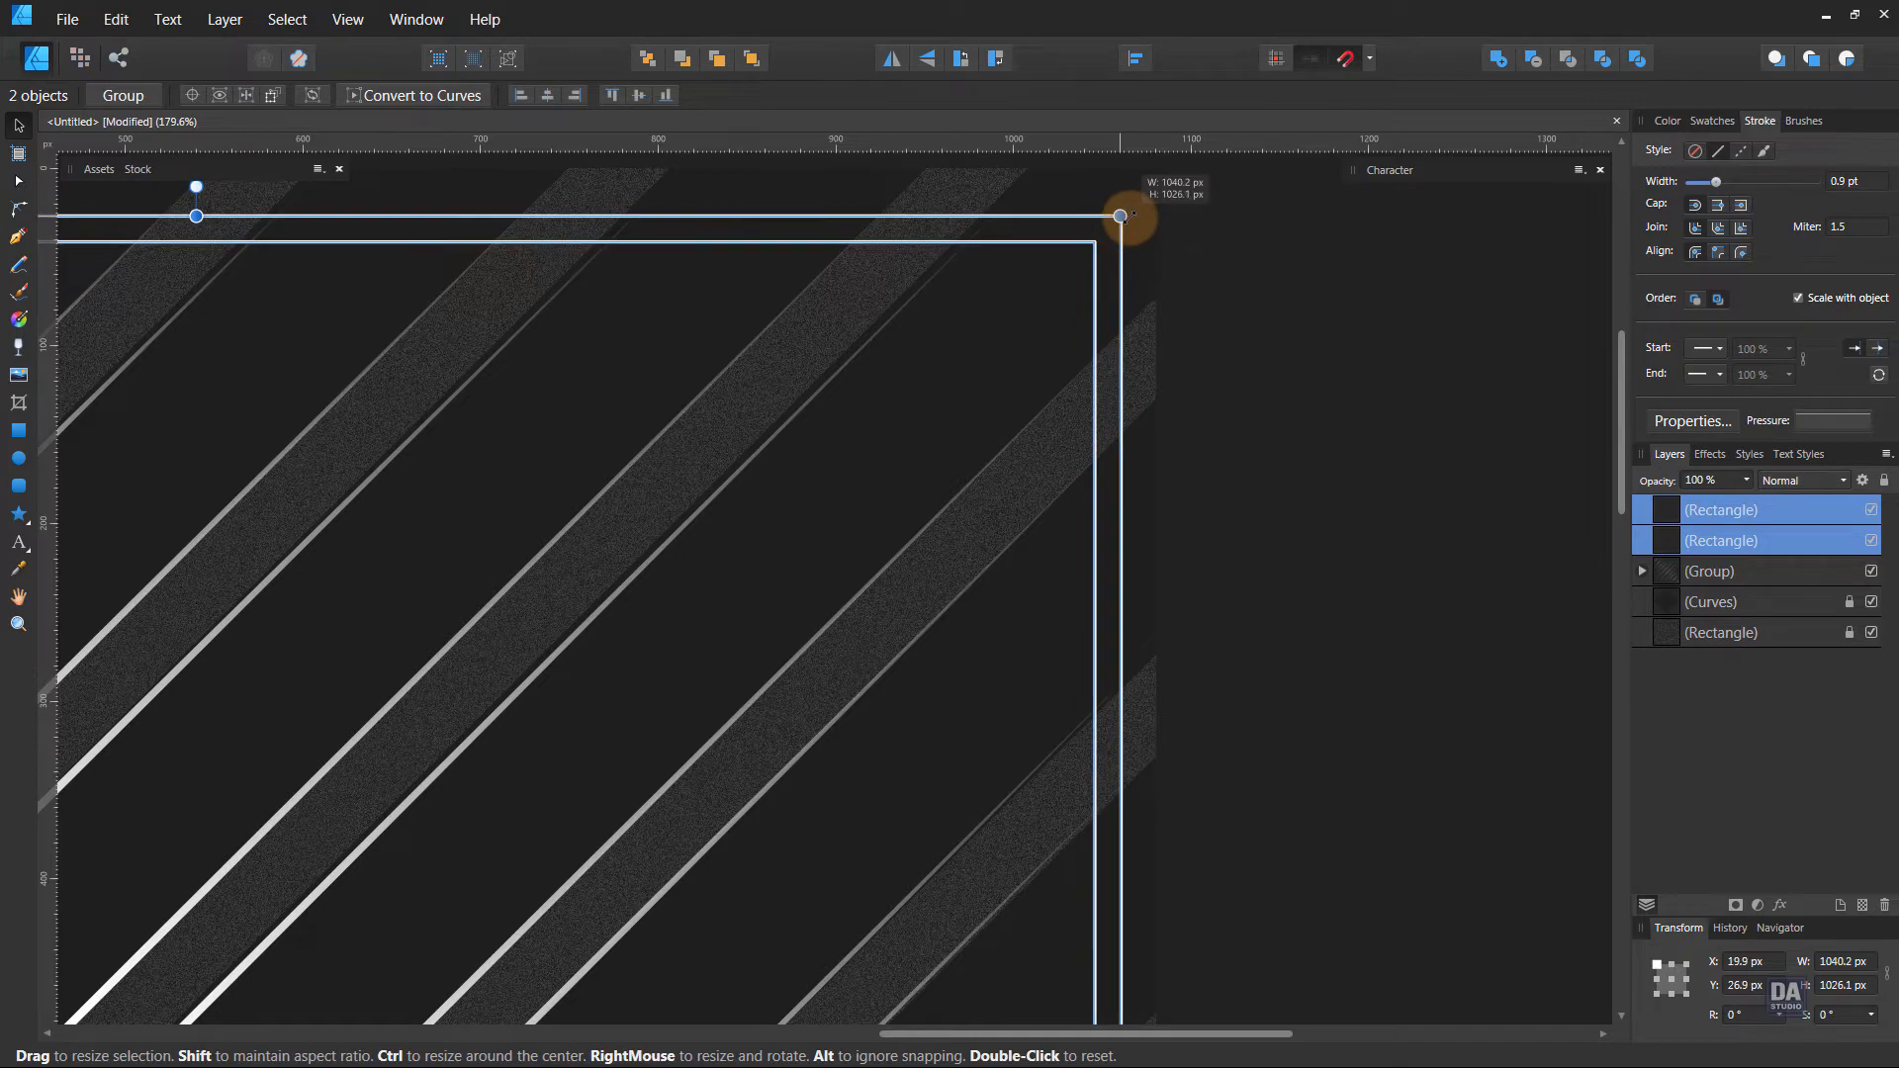
pyautogui.click(1318, 369)
pyautogui.scroll(-6, 1165, 375)
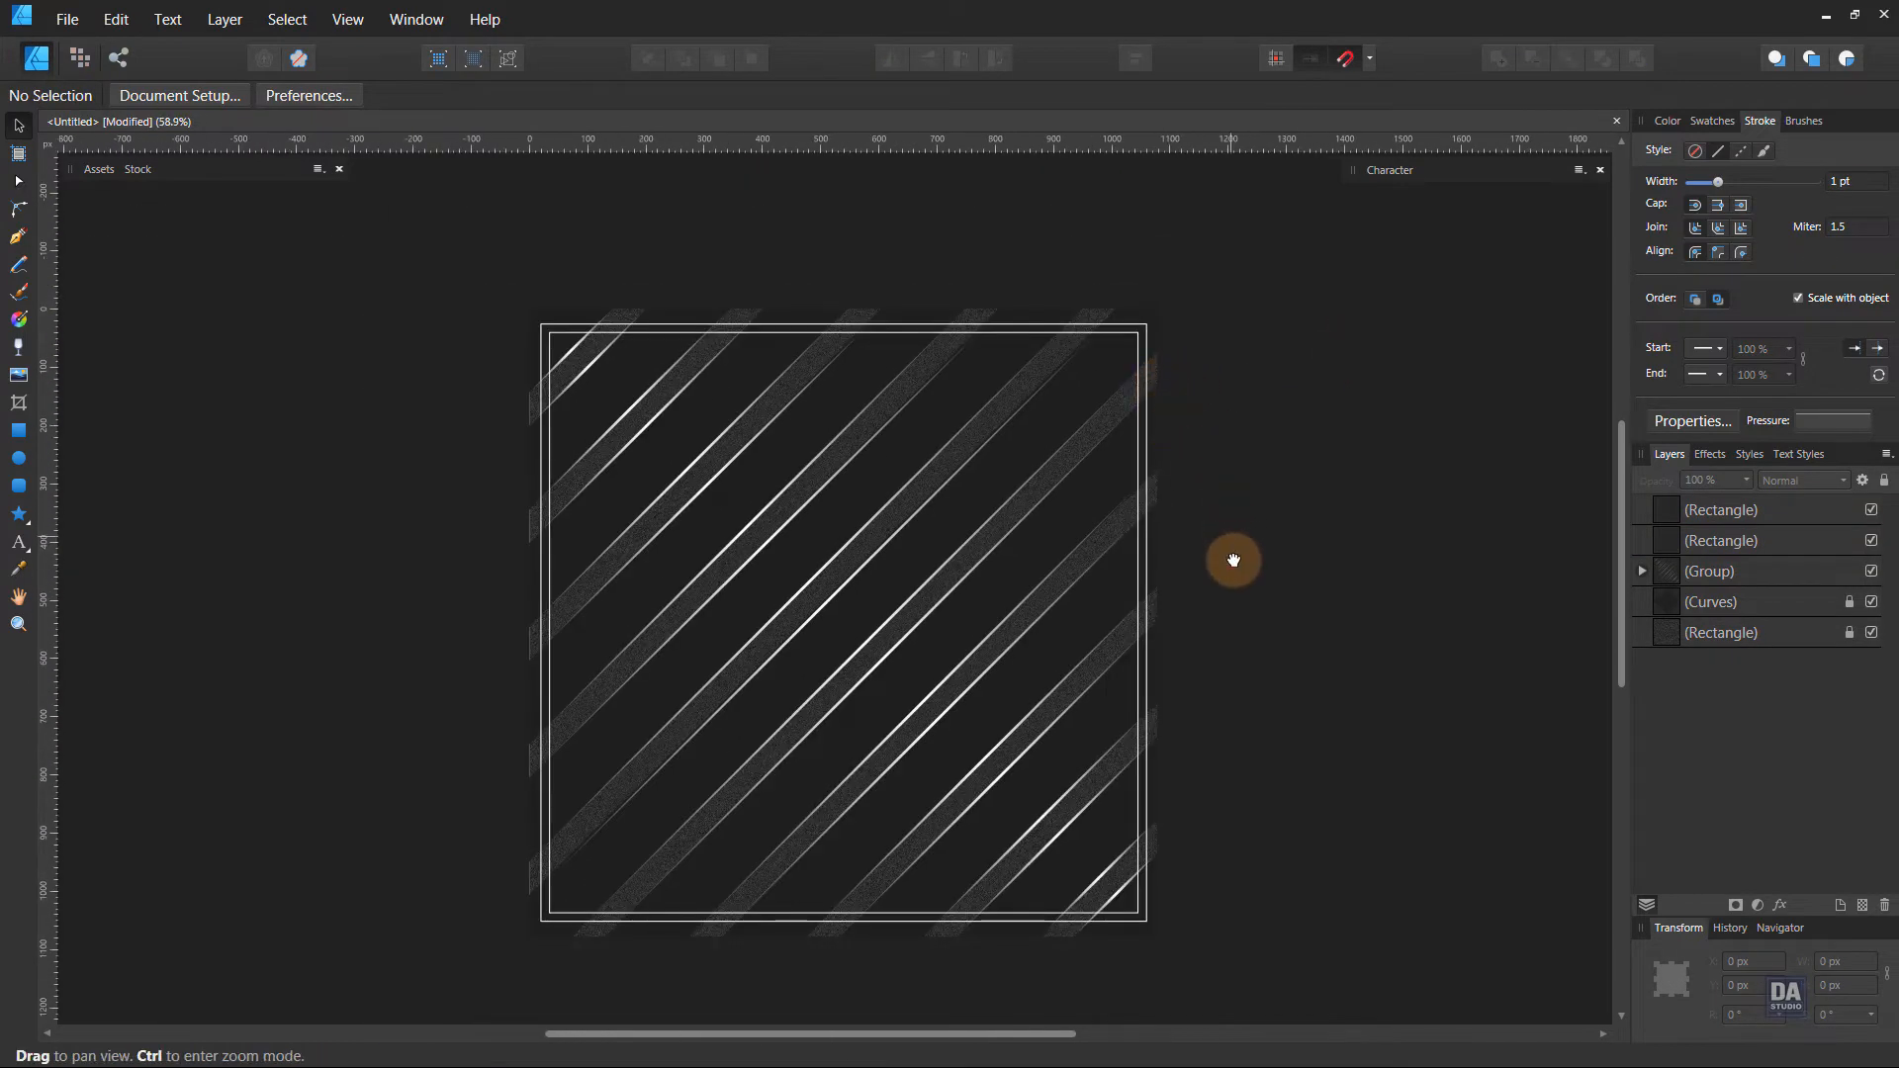
pyautogui.moveTo(1234, 561); pyautogui.dragTo(1234, 606)
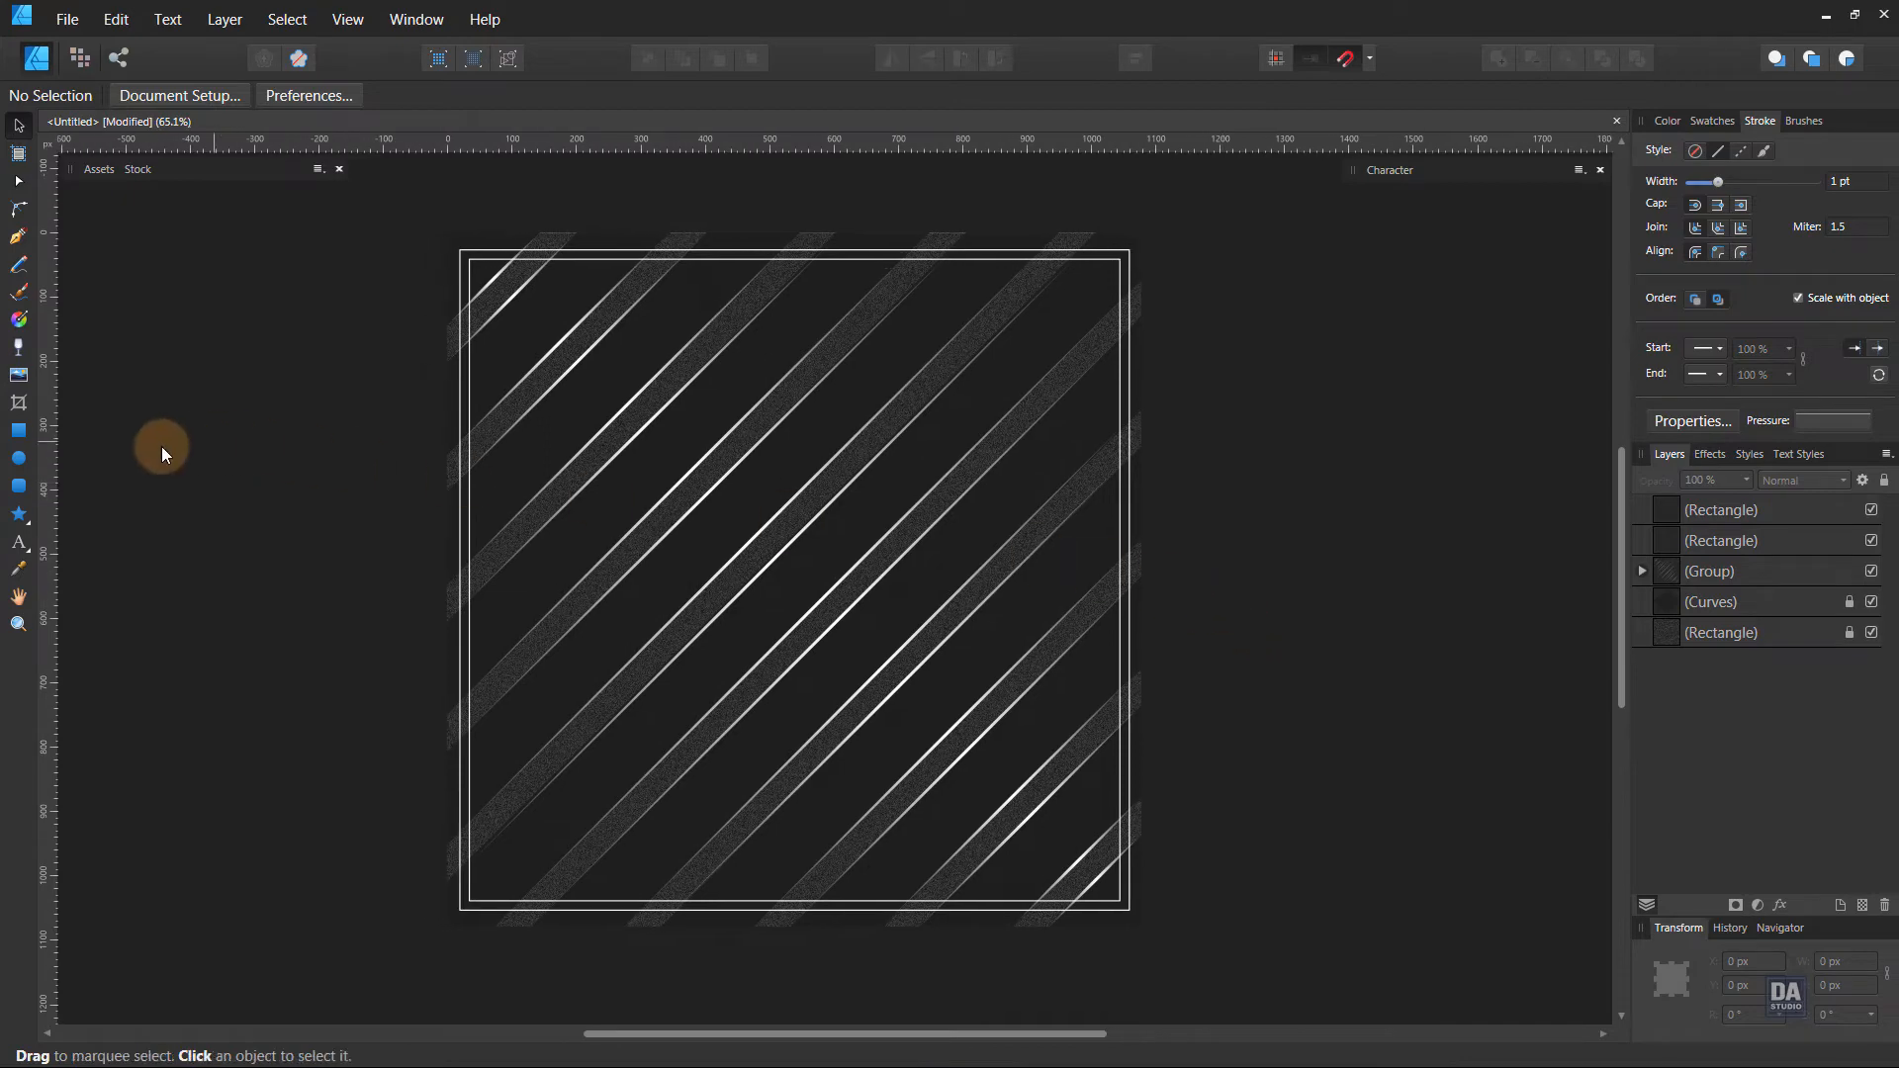
# Draw a tall rectangle about 423 by 729 px inside the left half of the frame, vertically centred on the canvas.
pyautogui.click(19, 436)
pyautogui.moveTo(489, 352); pyautogui.dragTo(767, 818)
pyautogui.press('v')
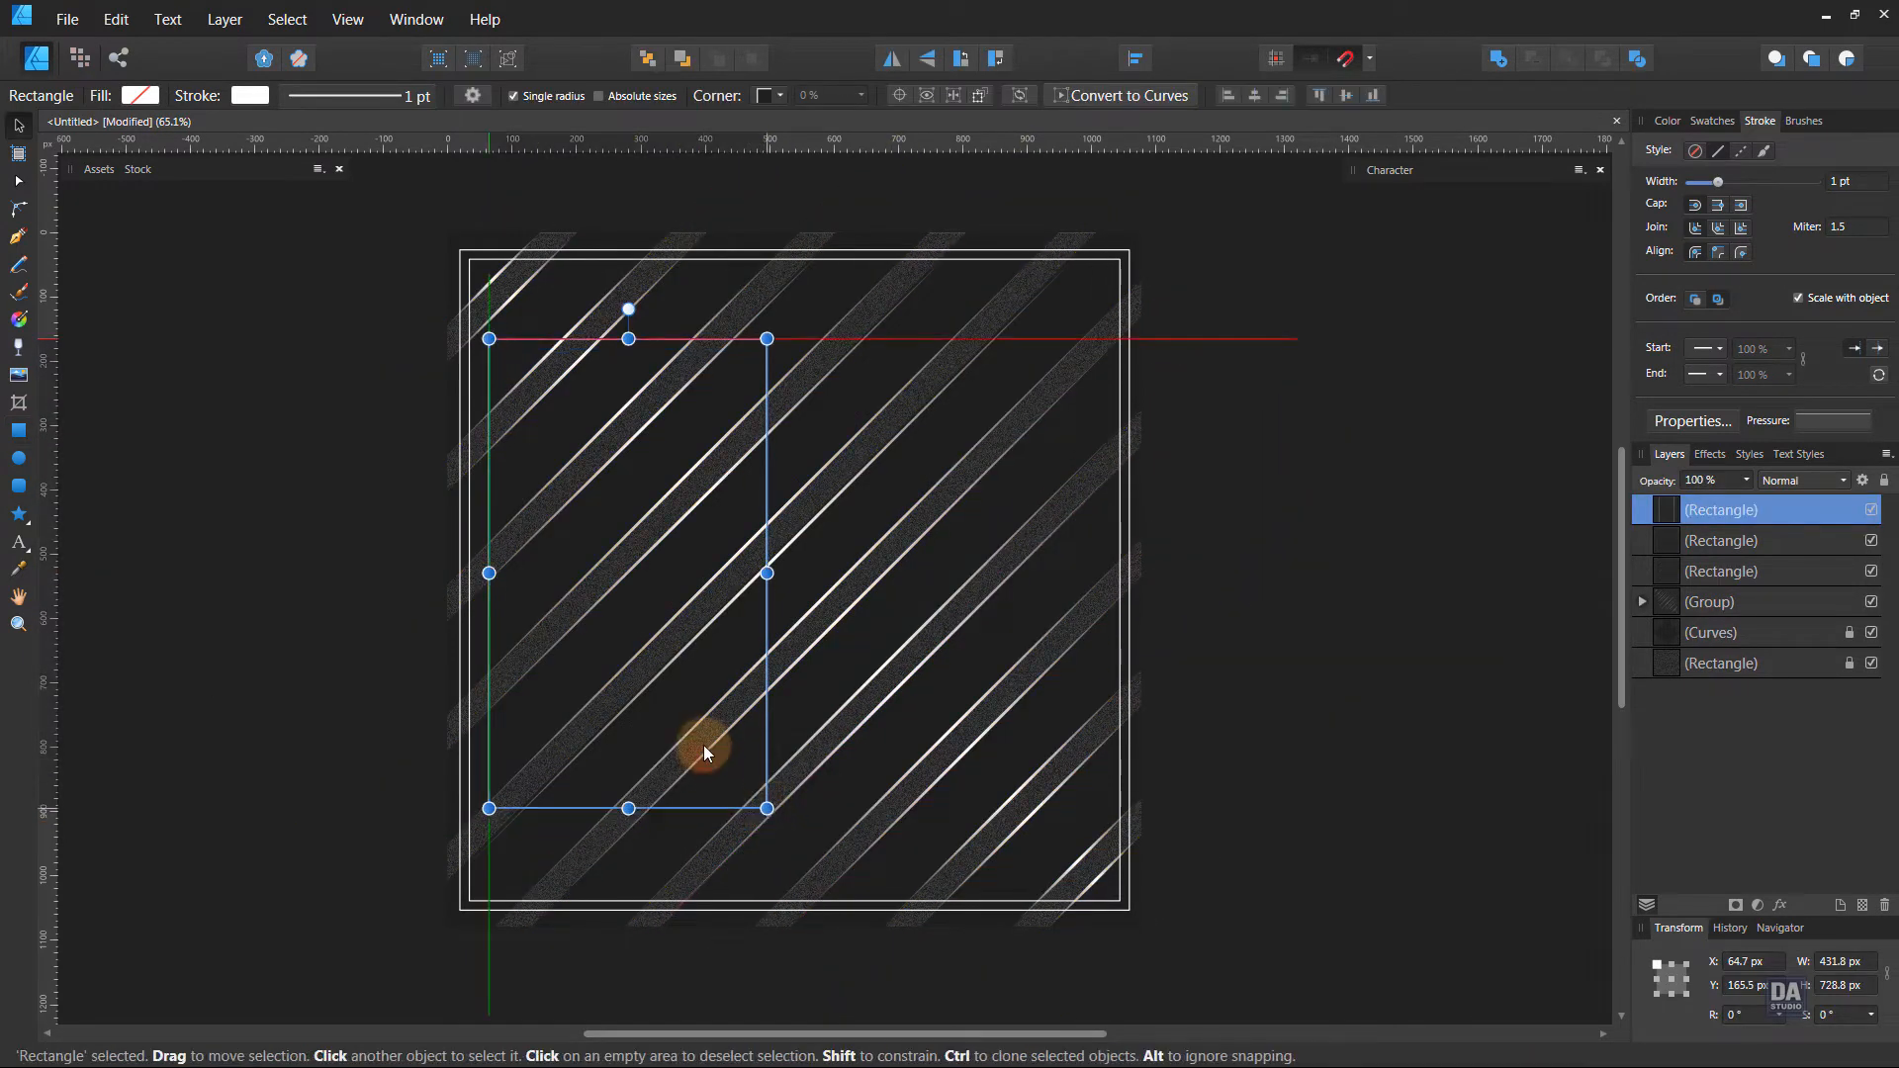
pyautogui.moveTo(704, 744); pyautogui.dragTo(715, 751)
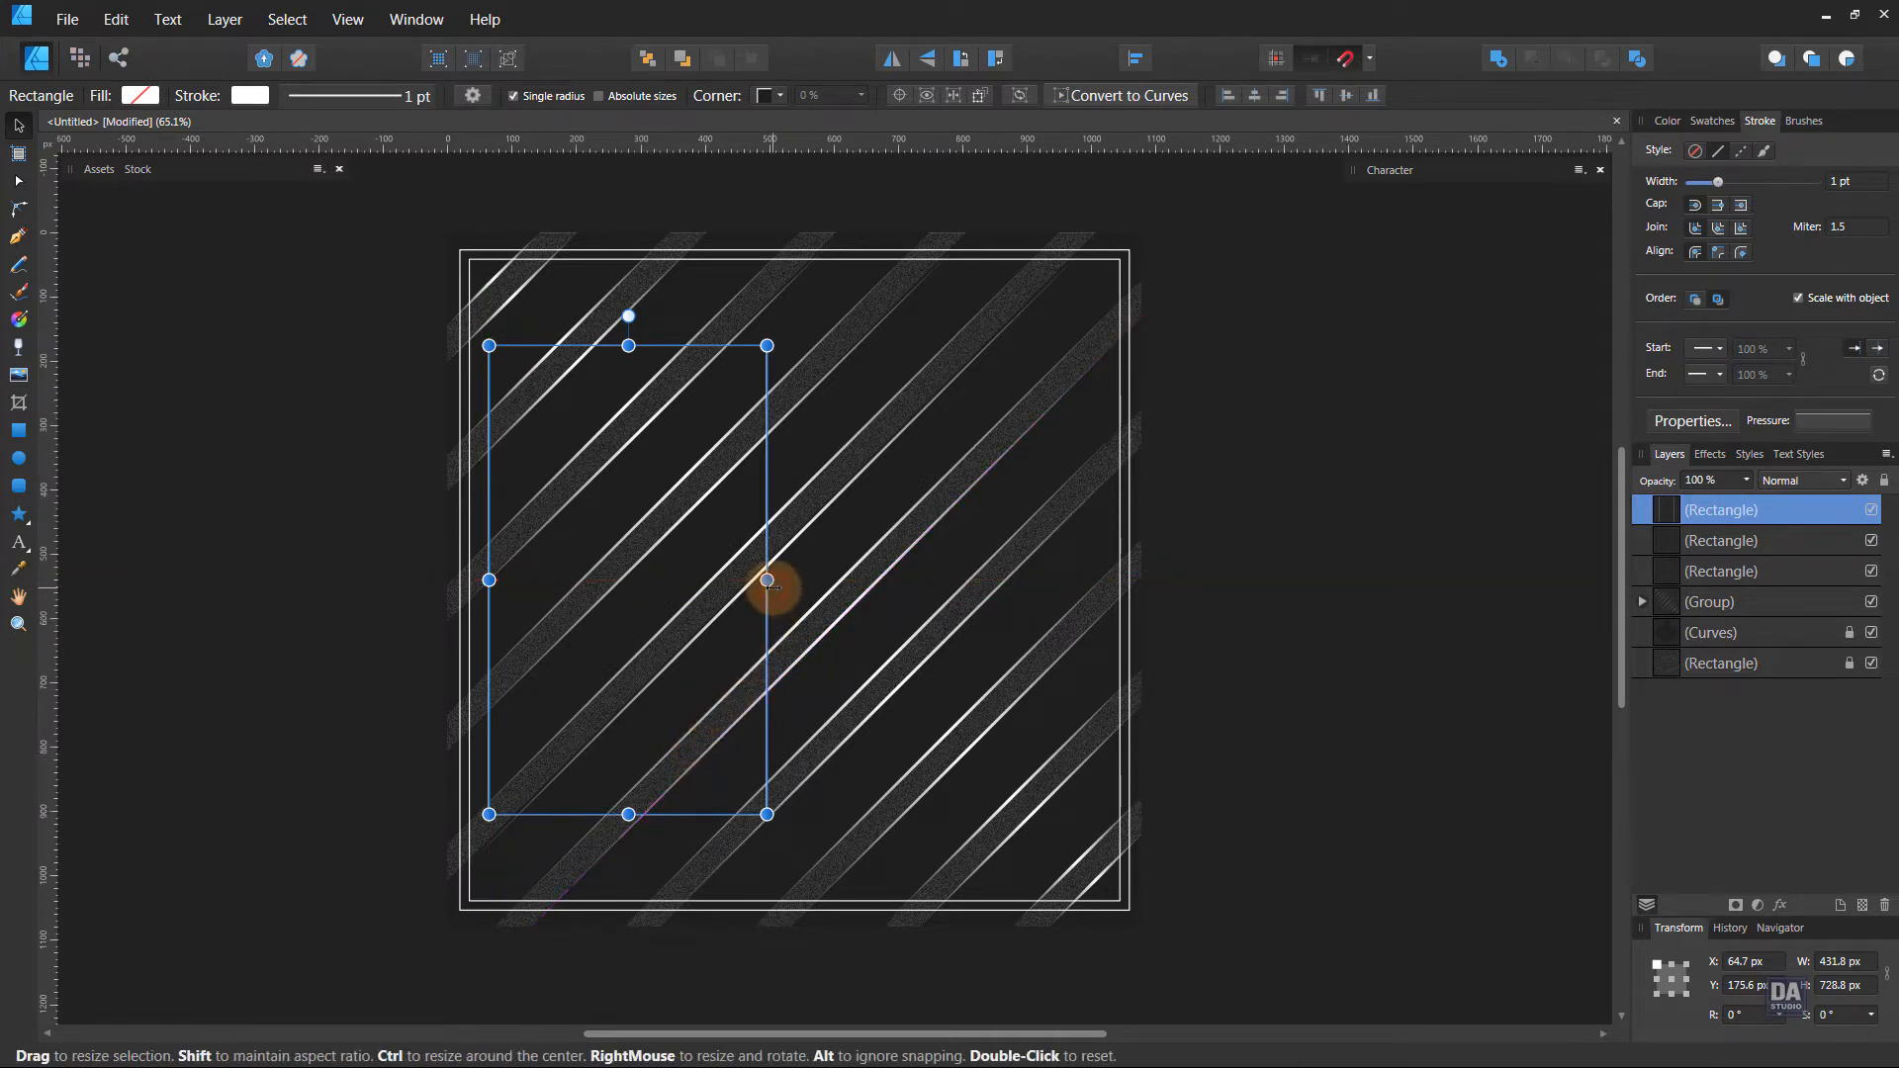
pyautogui.moveTo(773, 587); pyautogui.dragTo(766, 582)
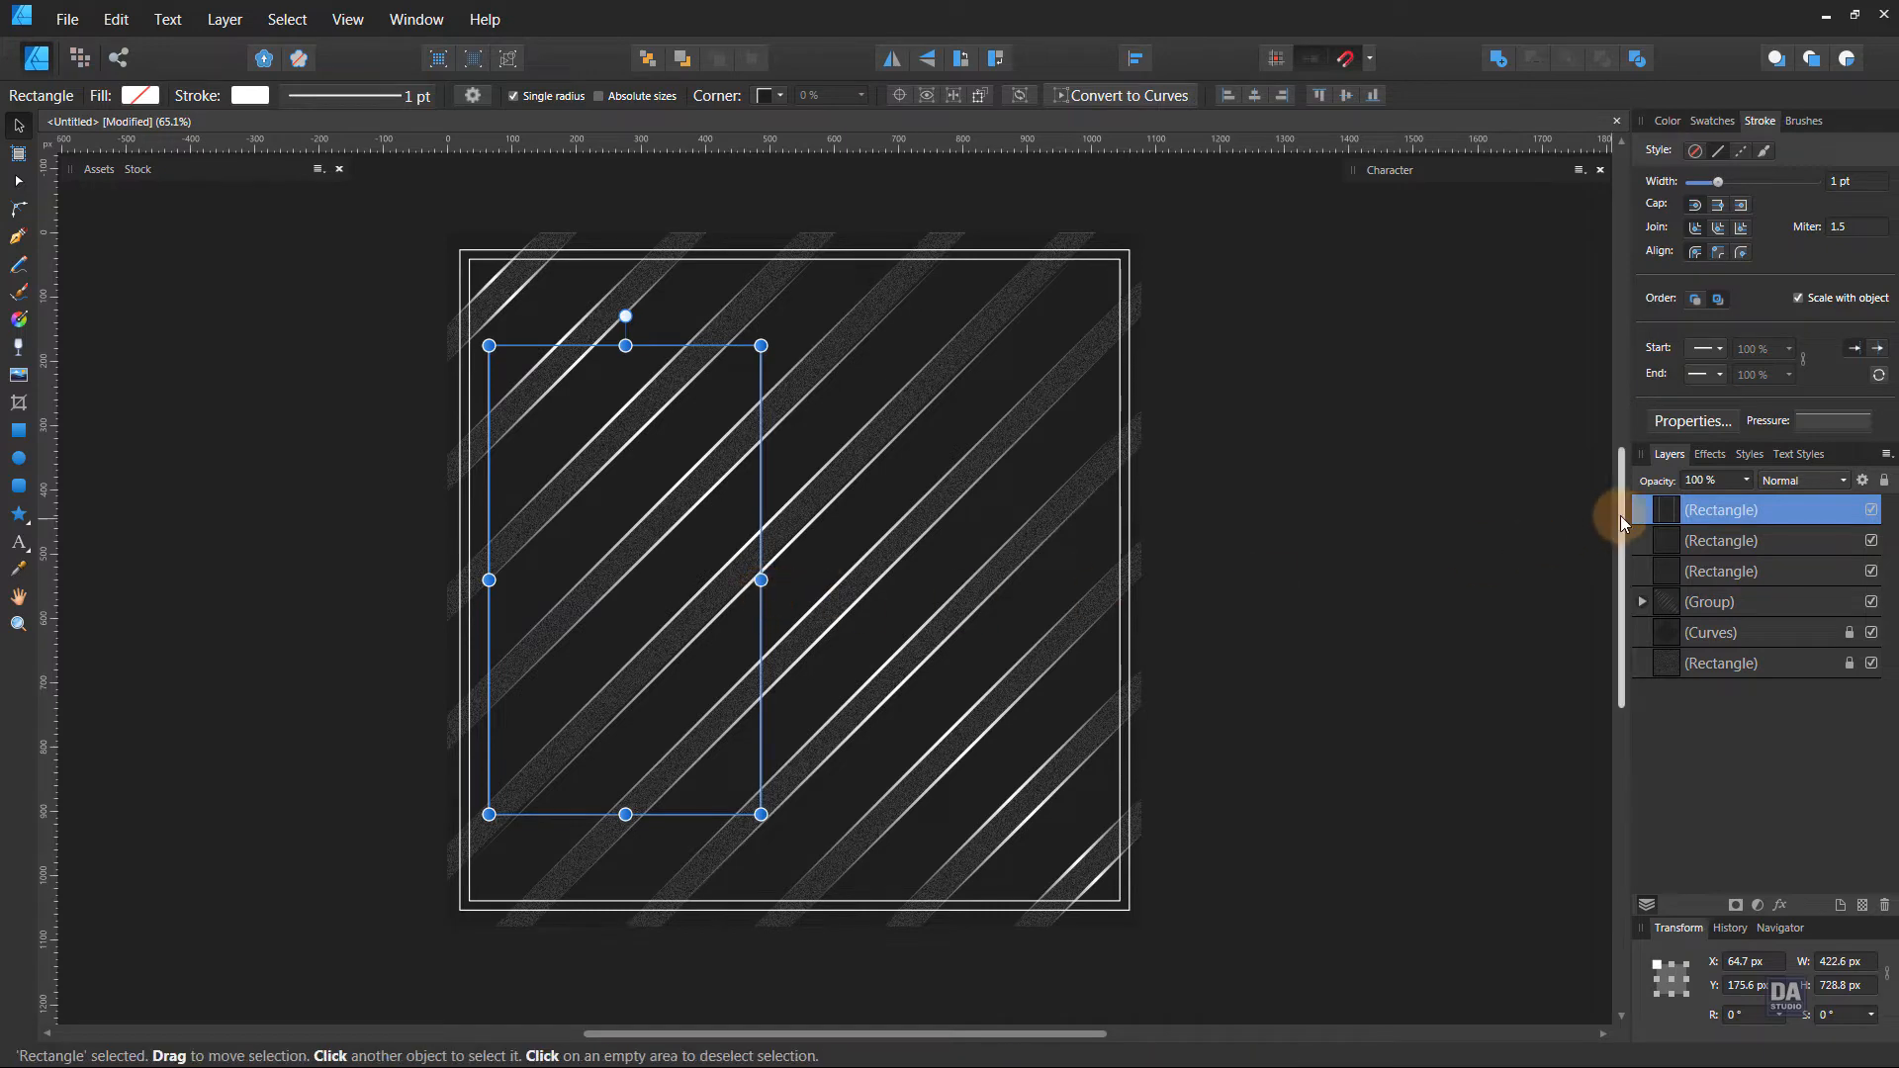
# Duplicate the tall rectangle and scale the copy about its centre to about 384 by 662 px.
pyautogui.rightClick(1681, 512)
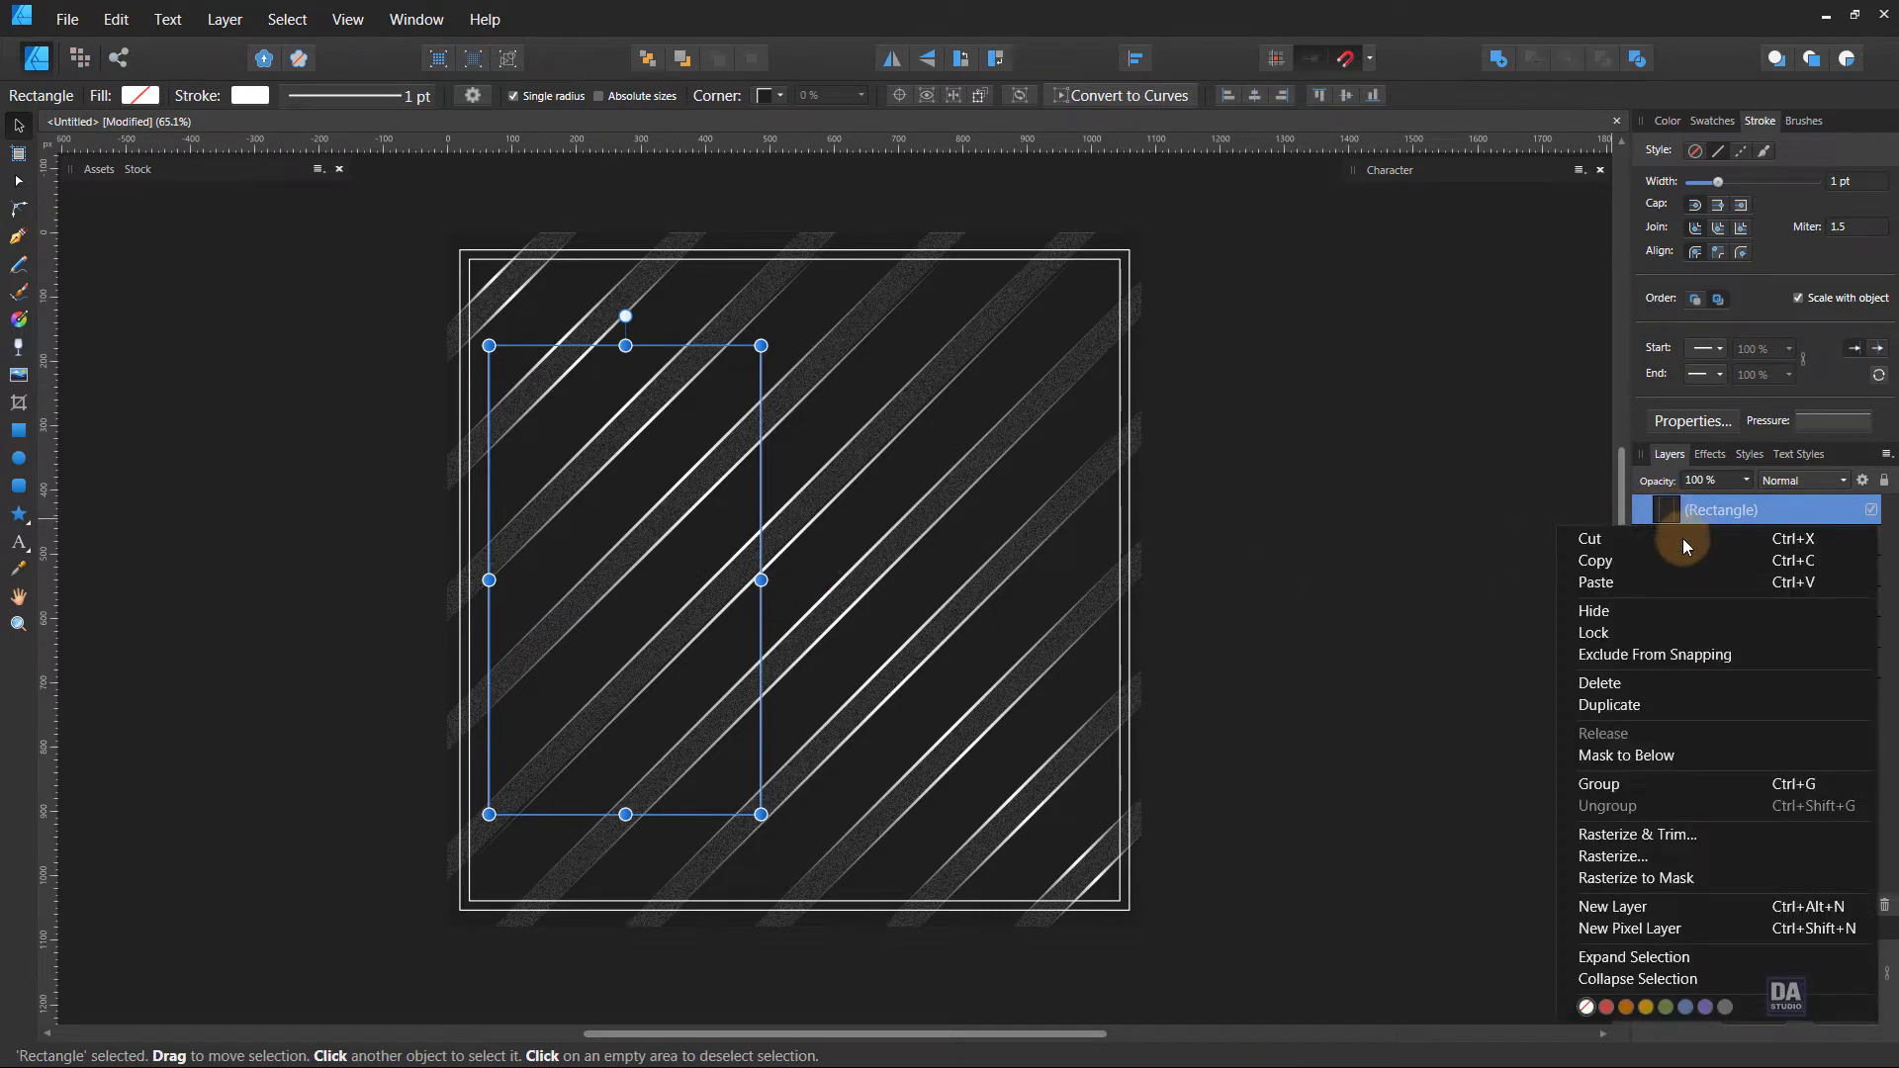
pyautogui.click(1658, 704)
pyautogui.moveTo(761, 814); pyautogui.dragTo(752, 799)
pyautogui.scroll(2, 588, 799)
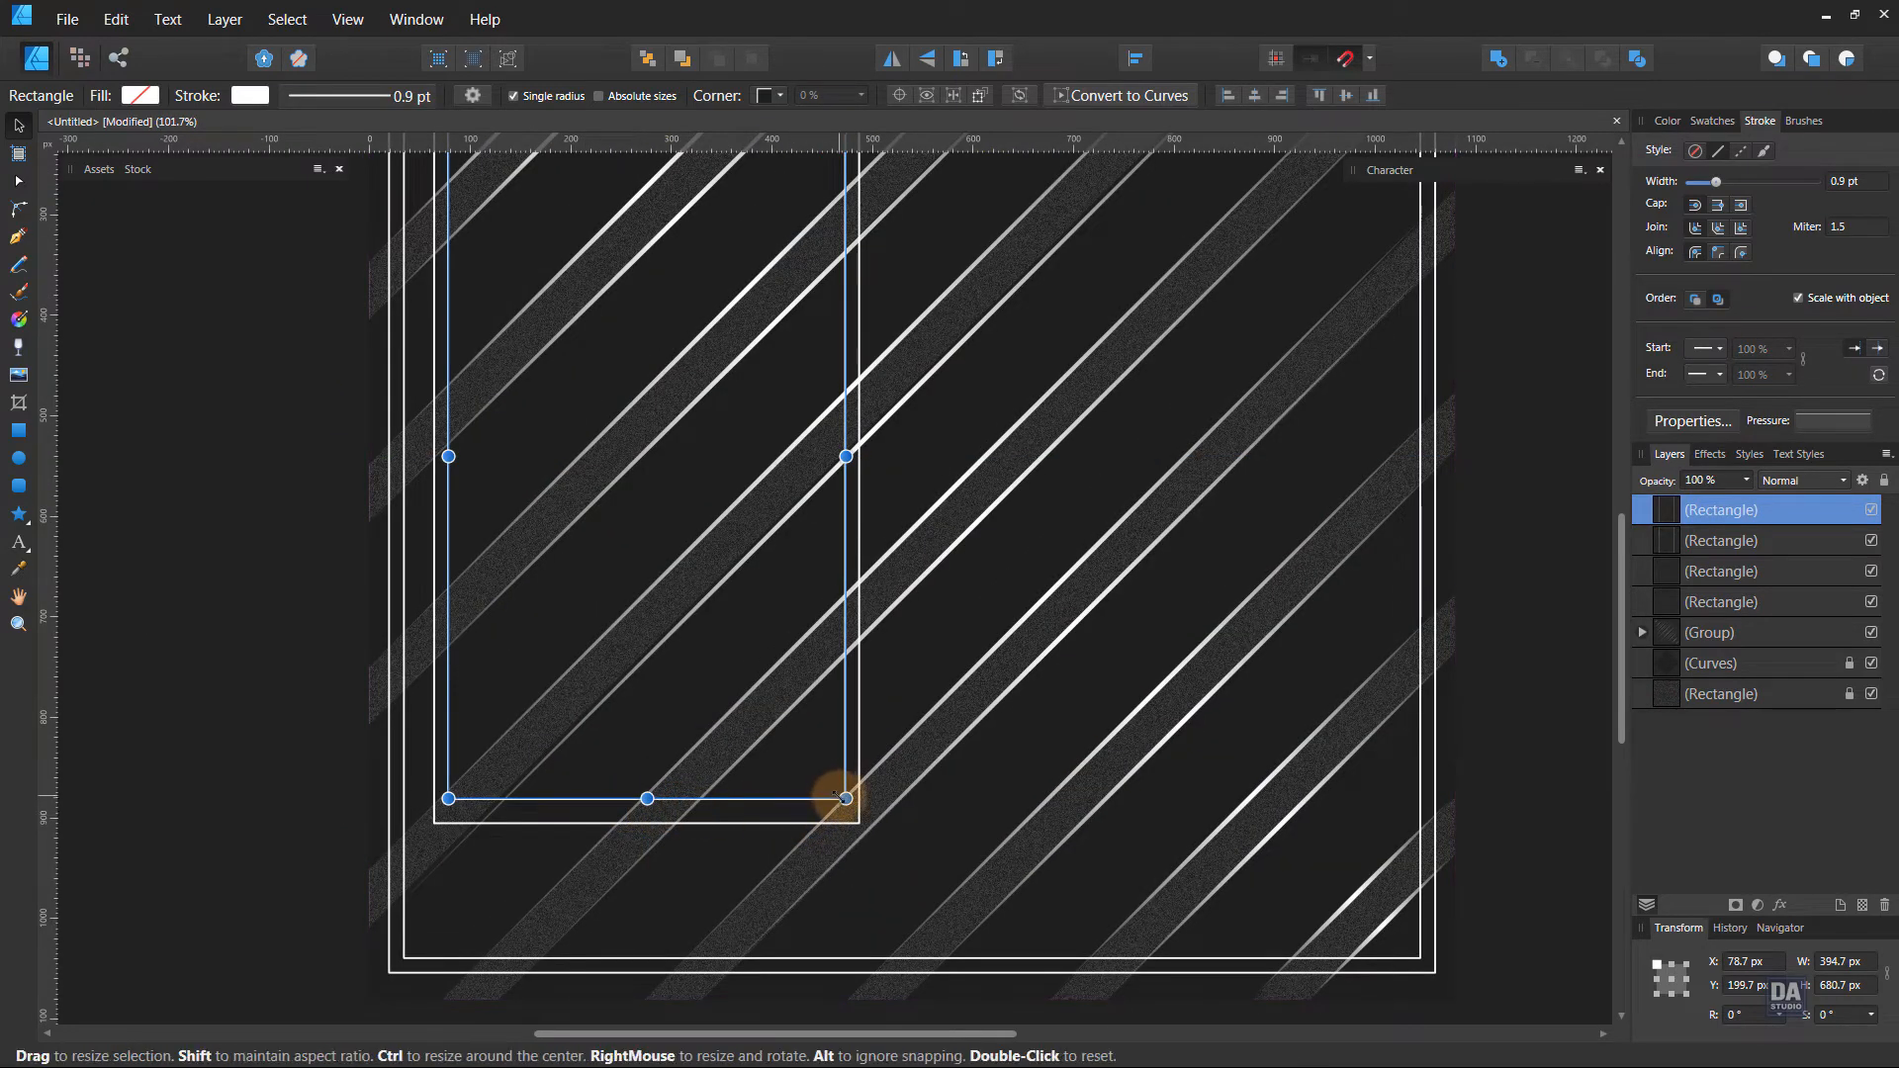
pyautogui.moveTo(846, 799); pyautogui.dragTo(840, 789)
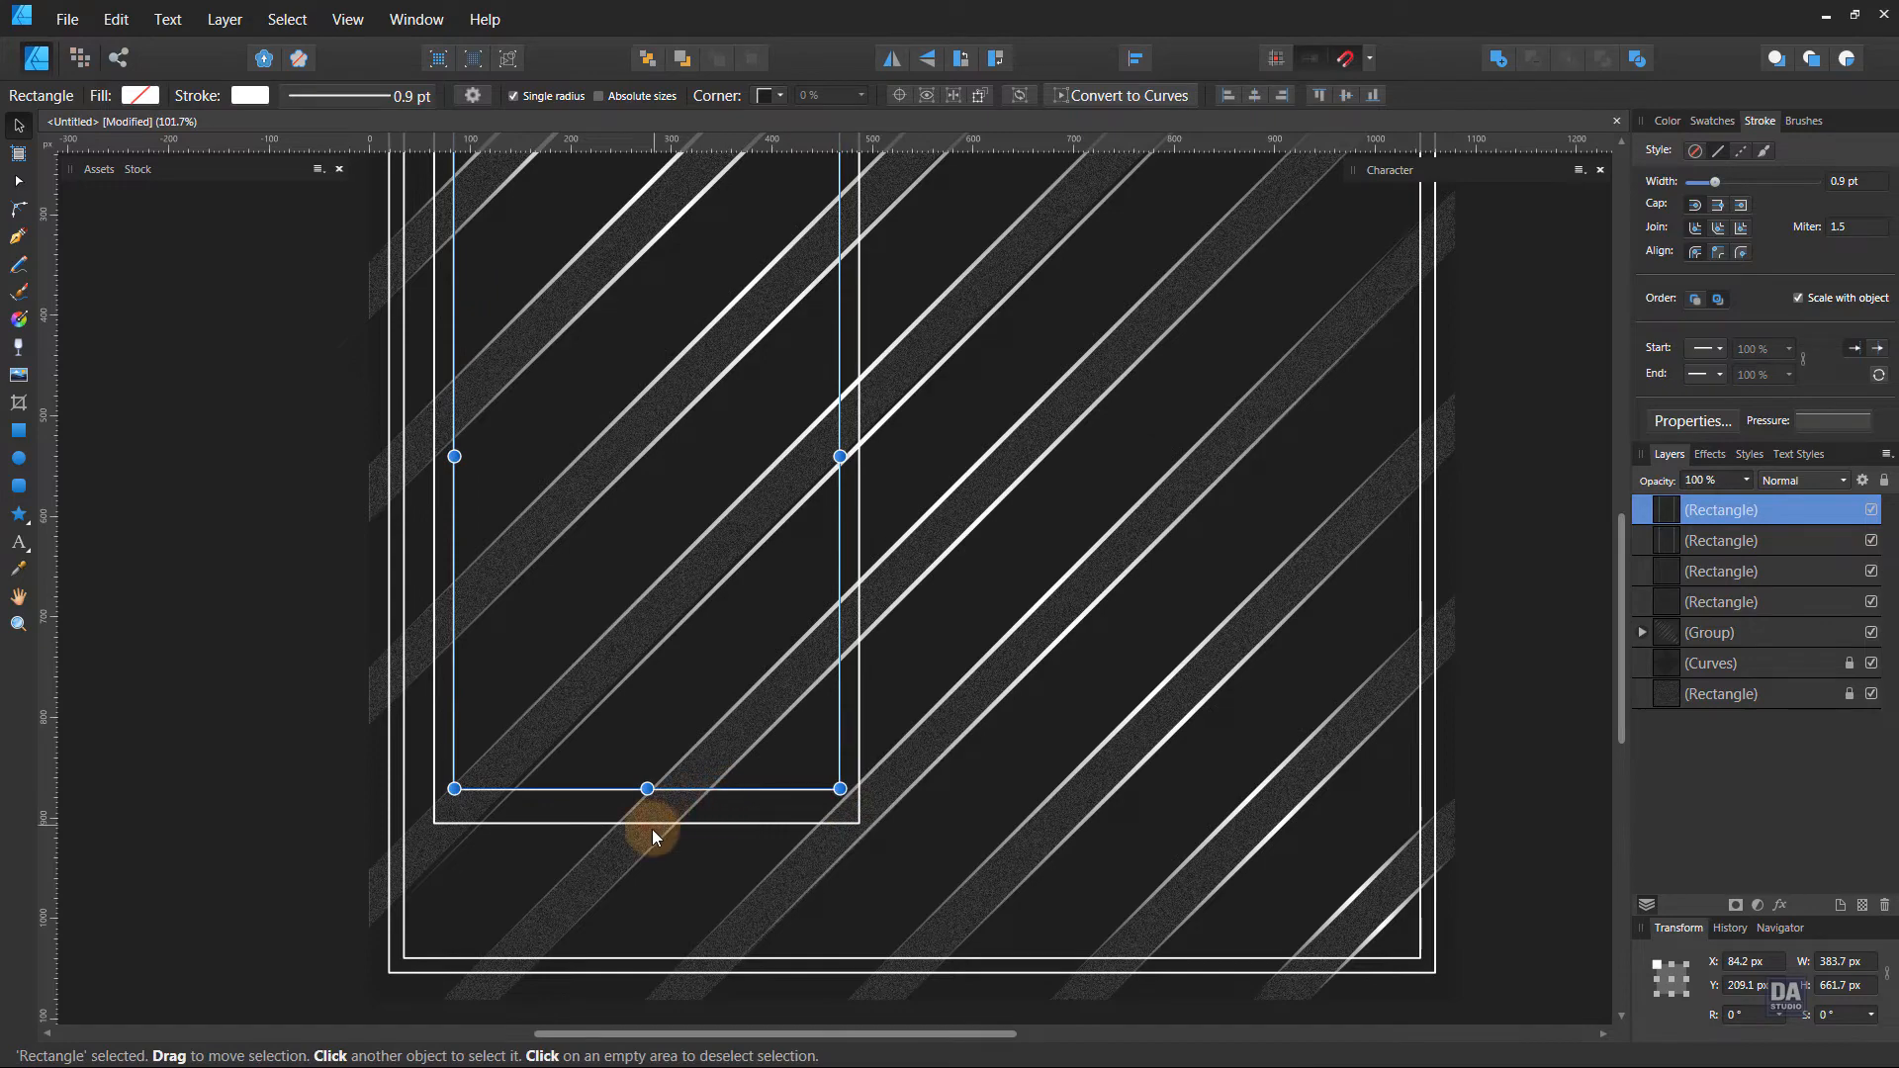
# Stretch the inner tall rectangle vertically about its centre to about 687 px high, evening the gap to the outer one.
pyautogui.scroll(4, 651, 829)
pyautogui.moveTo(640, 722); pyautogui.dragTo(641, 736)
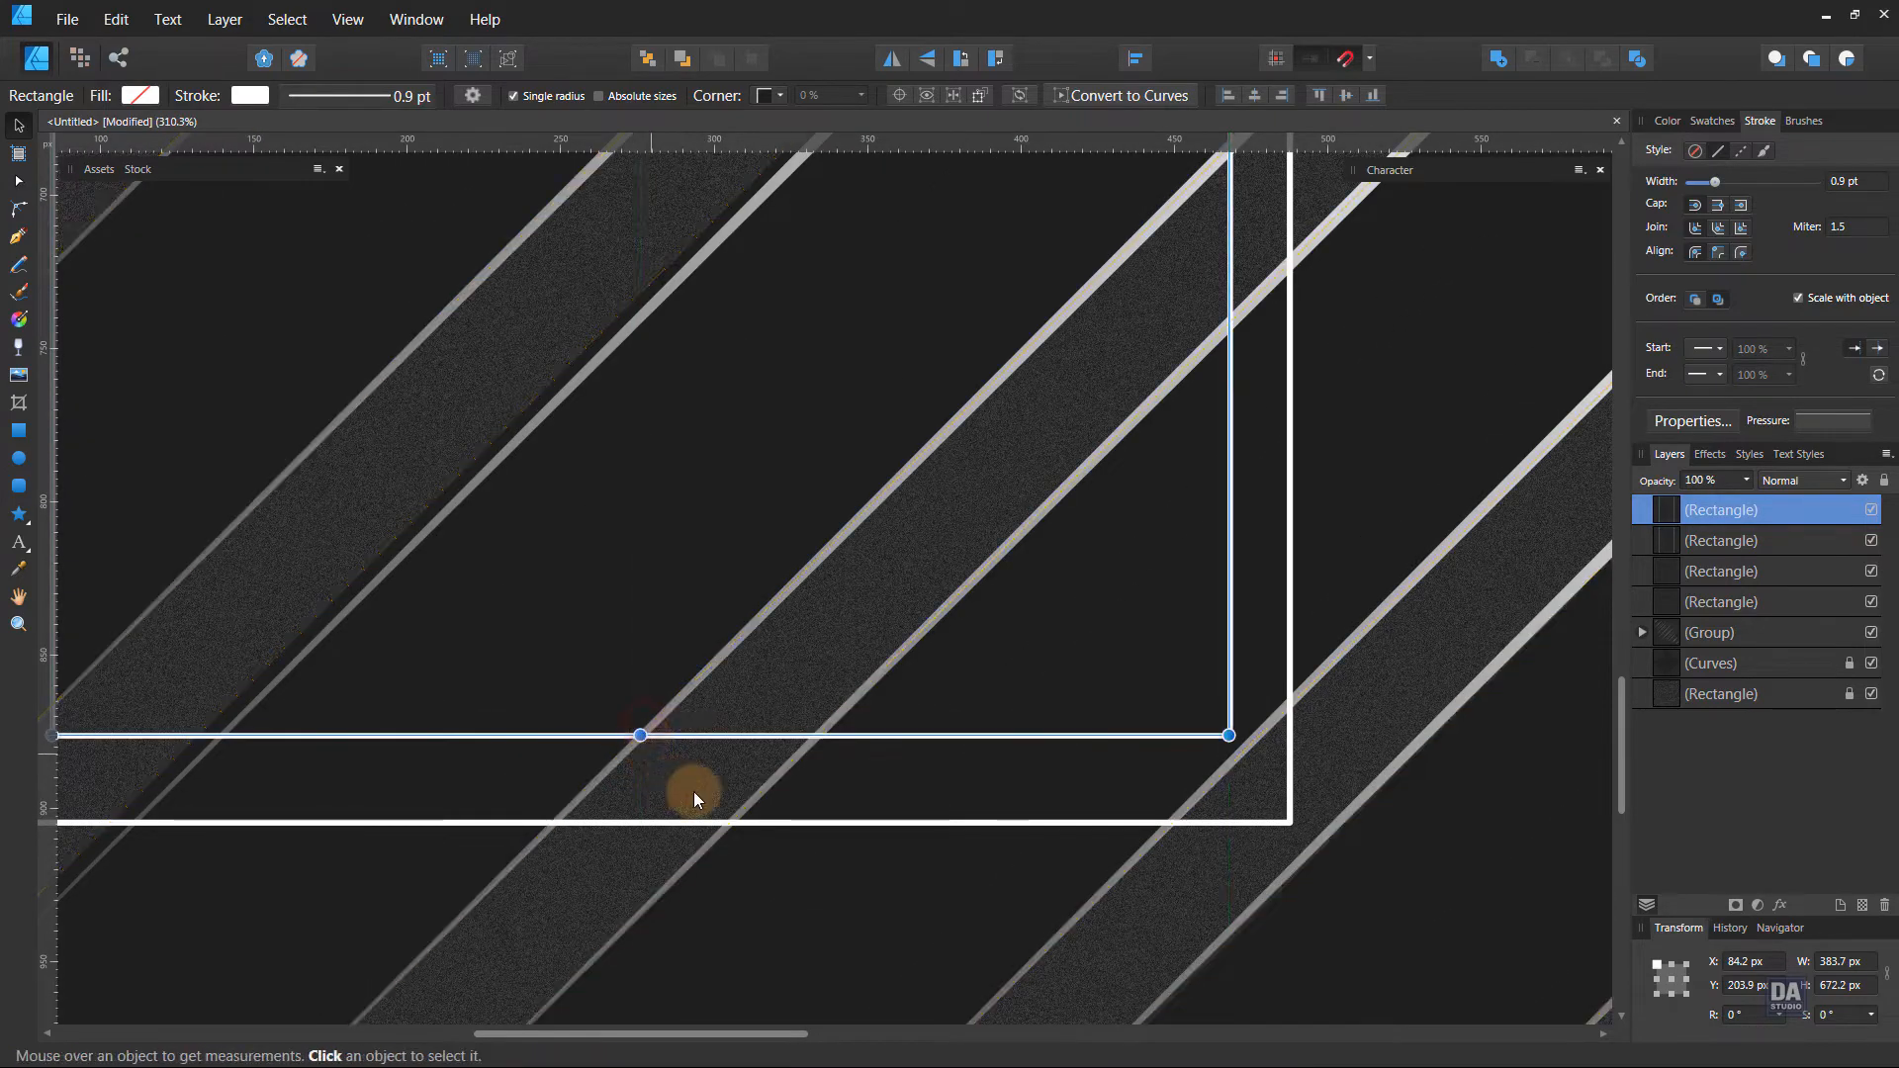
pyautogui.scroll(-6, 694, 798)
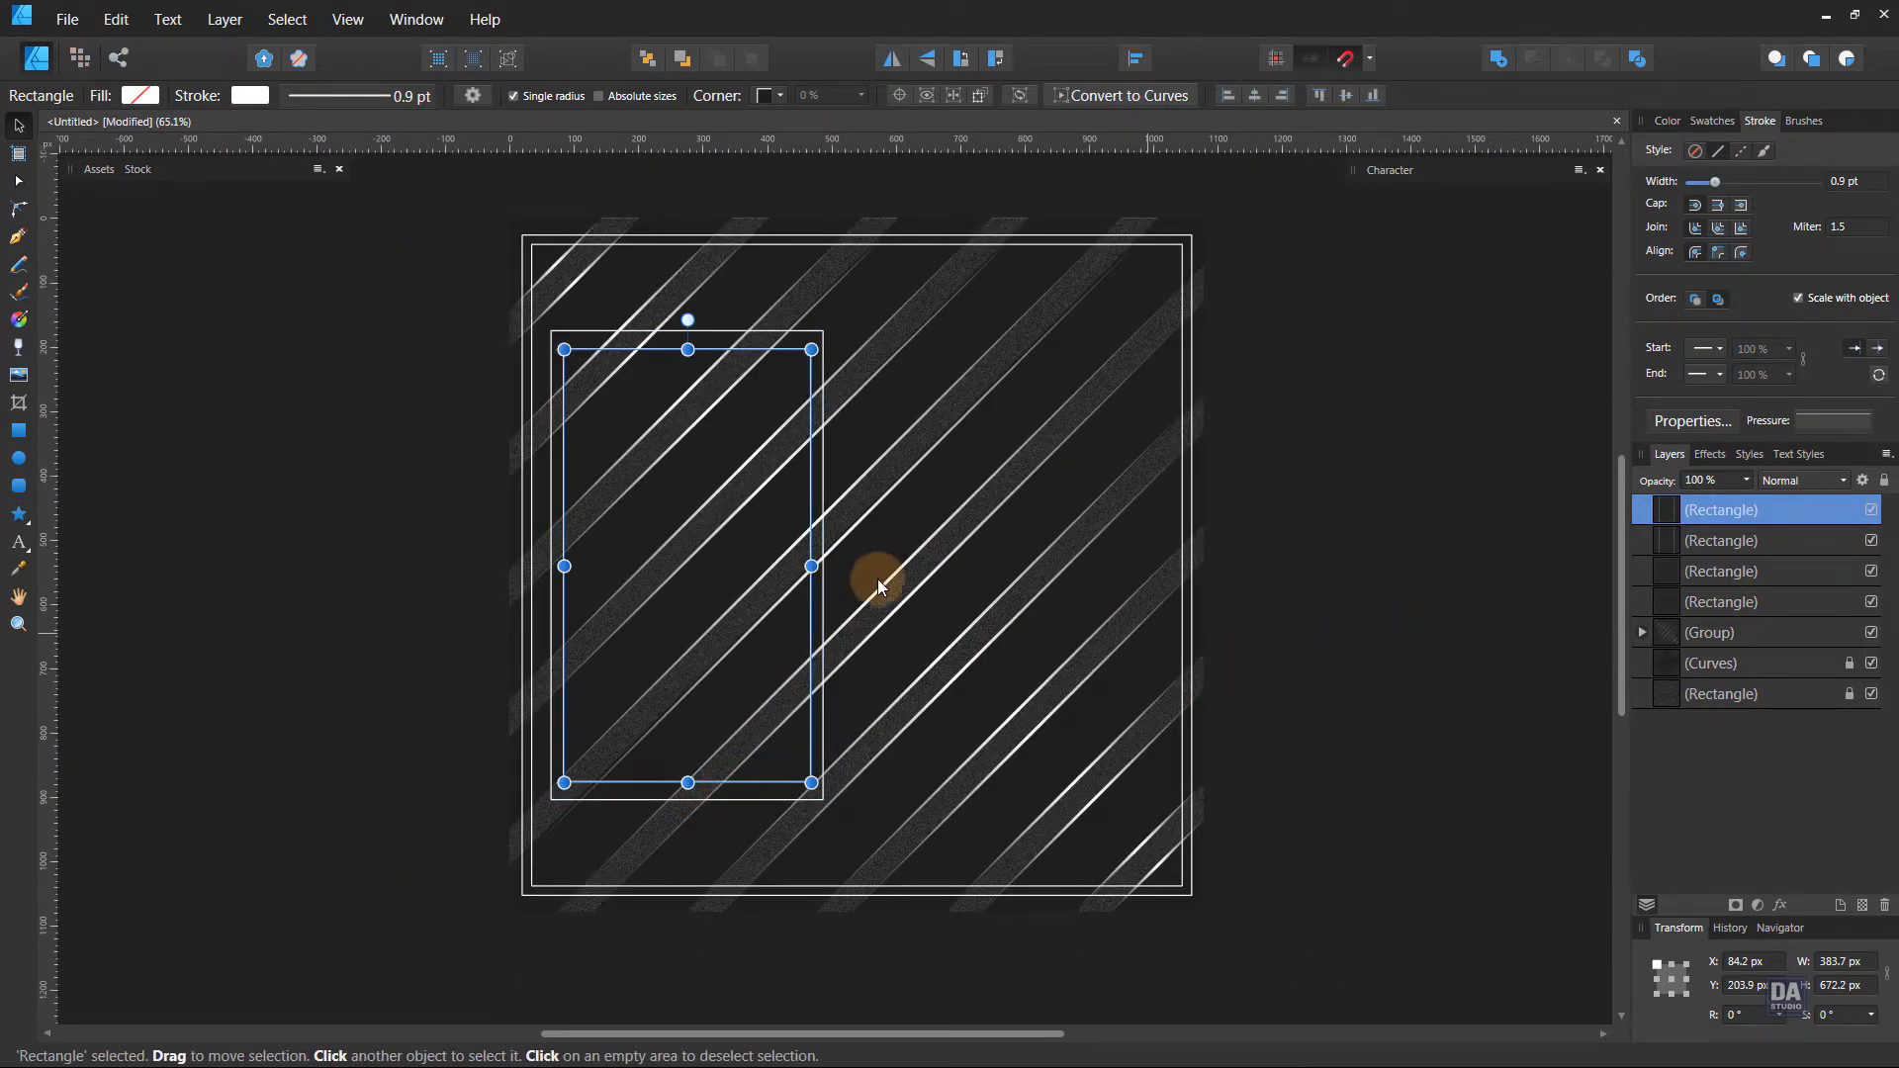
pyautogui.moveTo(690, 348); pyautogui.dragTo(669, 390)
pyautogui.scroll(4, 697, 347)
pyautogui.scroll(-4, 669, 382)
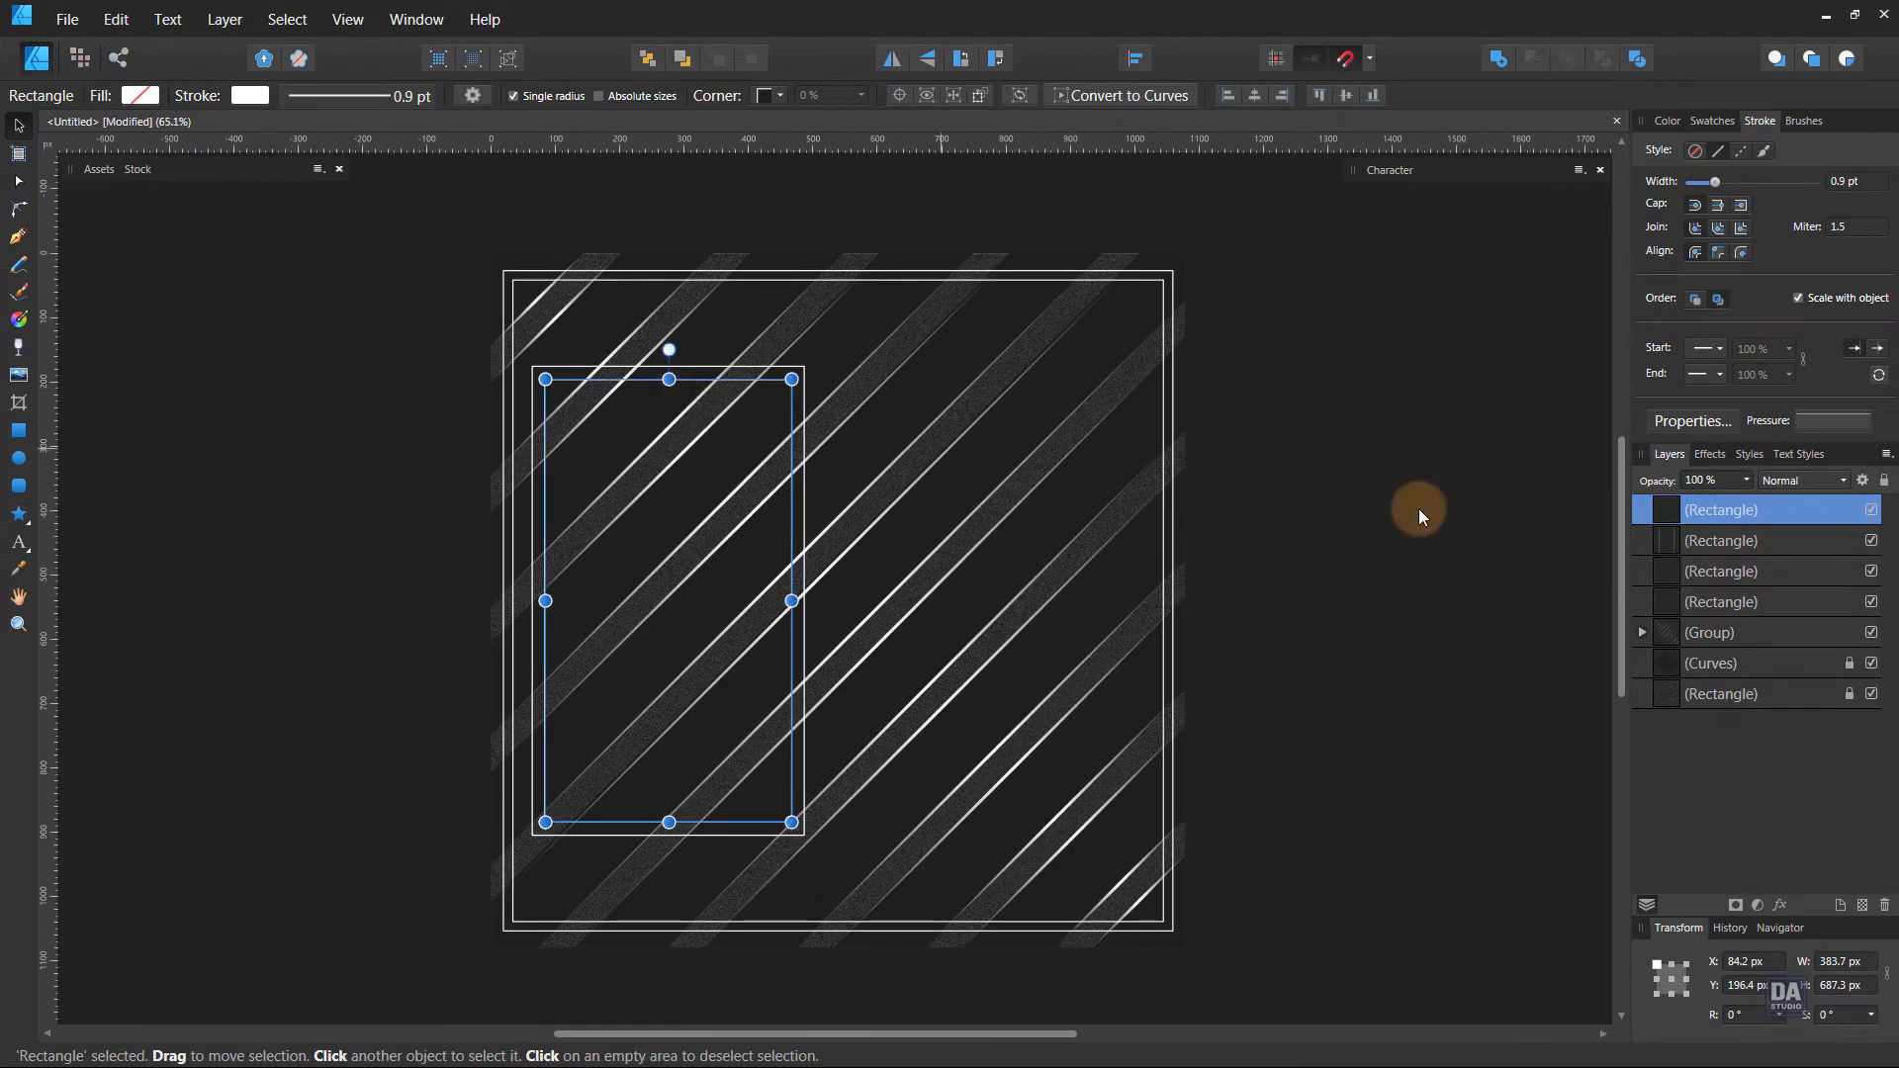
# Fill both tall rectangles with dark grey at 13 lightness and set the fill noise to 64%.
pyautogui.keyDown('shift'); pyautogui.click(1689, 542); pyautogui.keyUp('shift')
pyautogui.click(1712, 120)
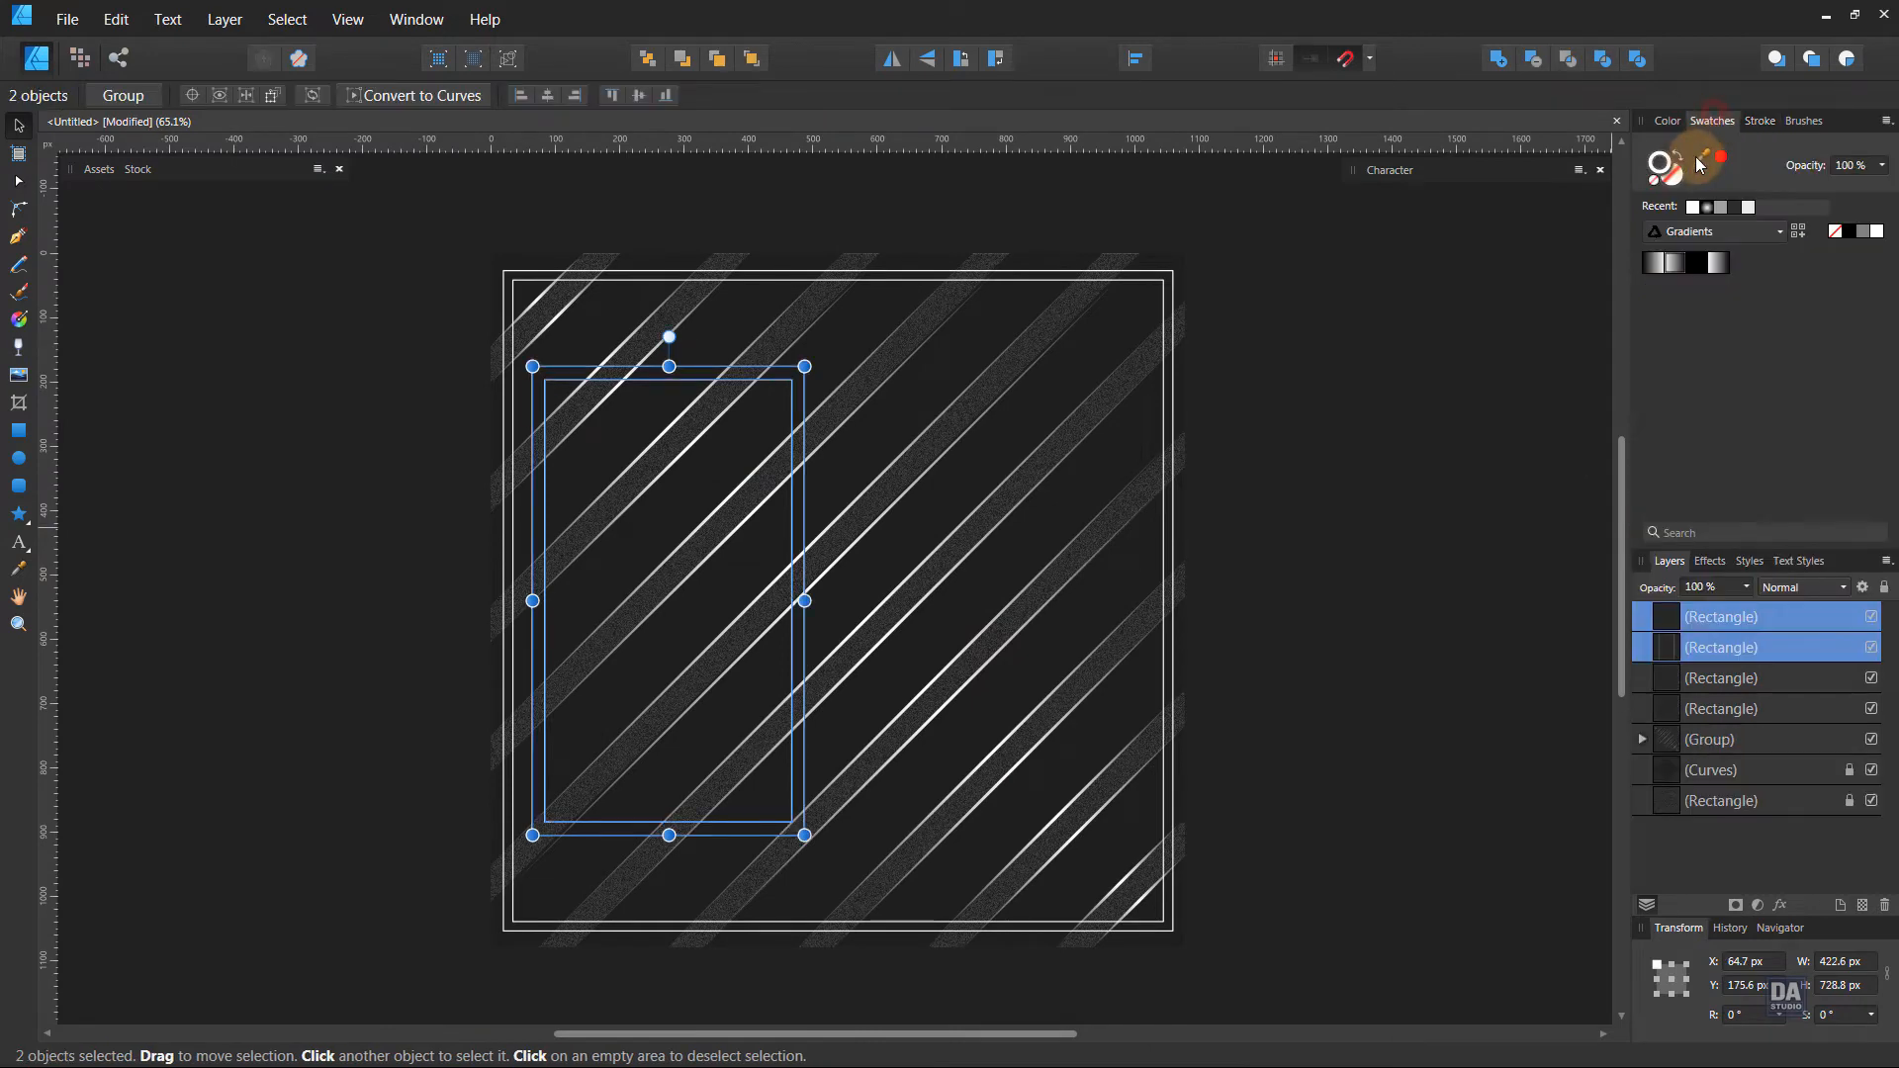
pyautogui.click(1668, 123)
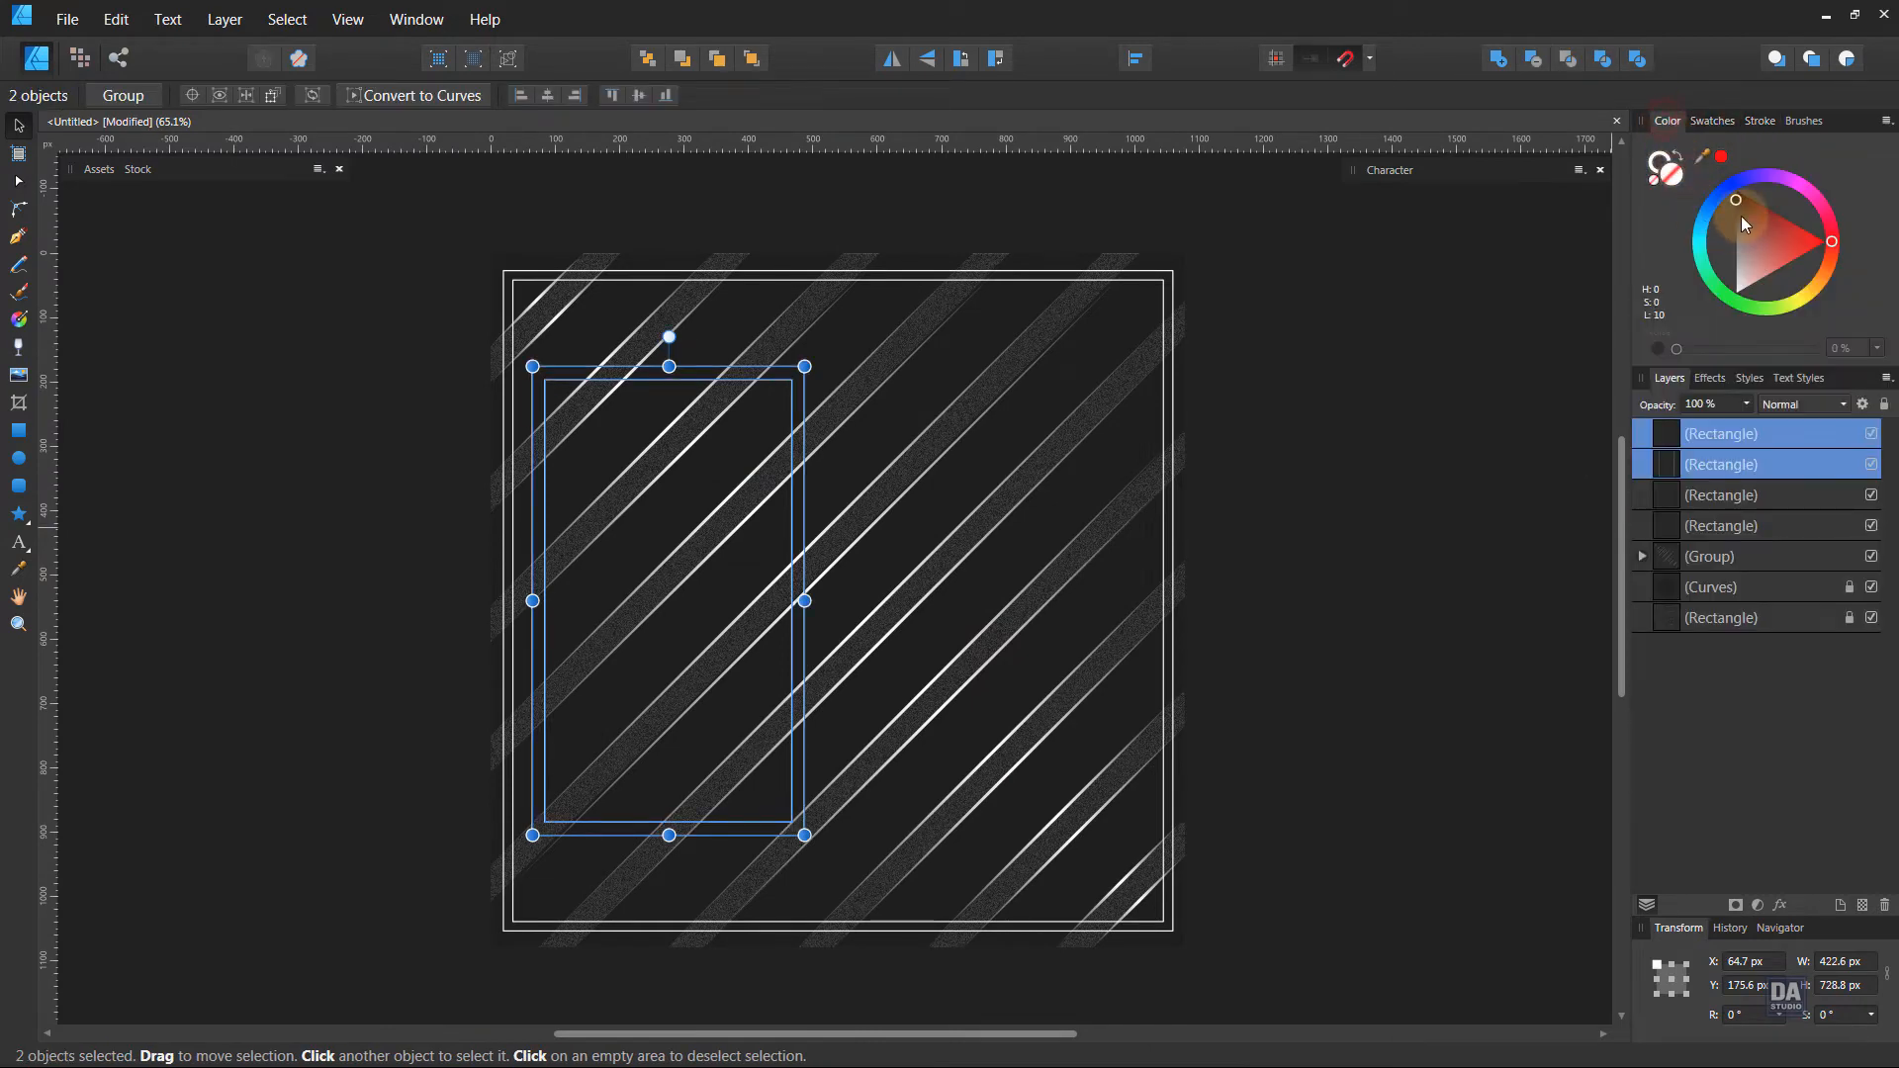
pyautogui.moveTo(1742, 217); pyautogui.dragTo(1735, 210)
pyautogui.moveTo(1688, 349); pyautogui.dragTo(1766, 349)
pyautogui.click(1361, 631)
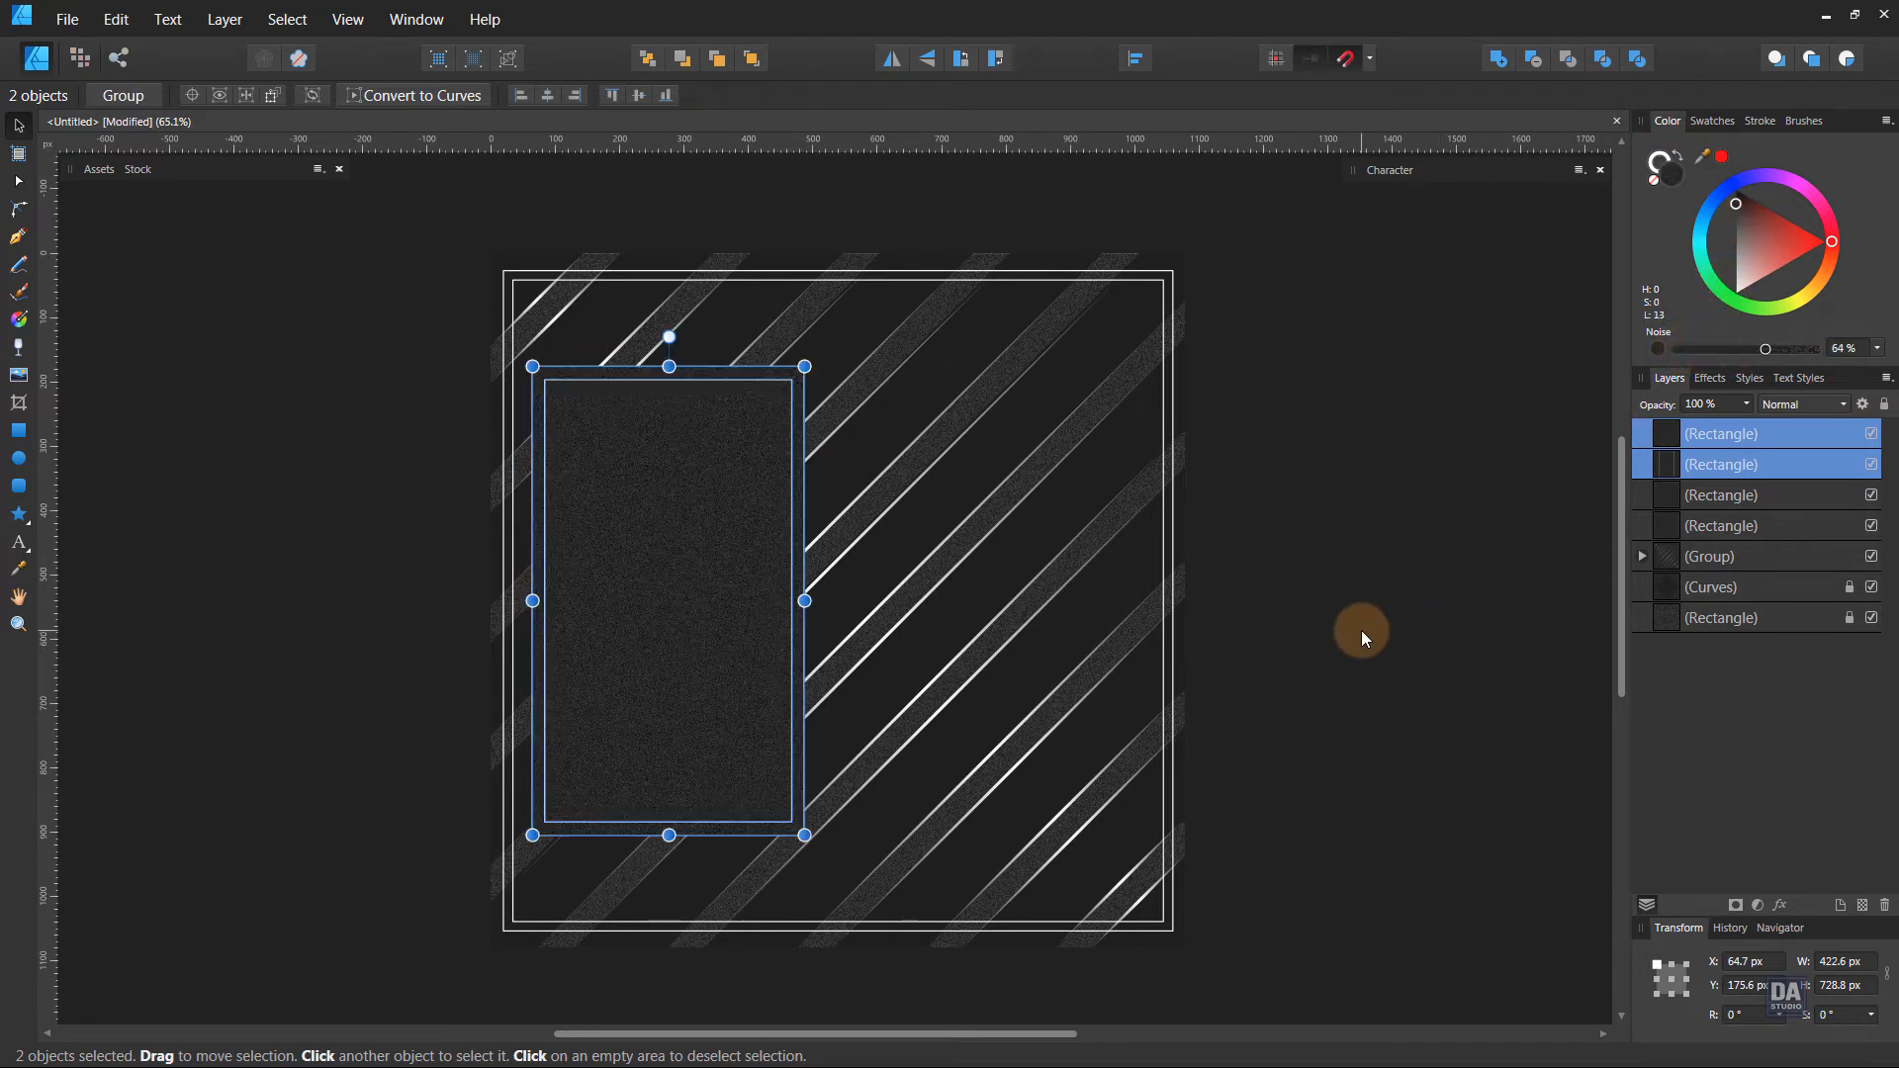
# Duplicate the left panel's inner rectangle into the right half of the frame and resize the copy about its centre to about 492 by 876 px.
pyautogui.moveTo(1273, 604)
pyautogui.mouseDown()
pyautogui.moveTo(1288, 609)
pyautogui.moveTo(1247, 604)
pyautogui.mouseUp()
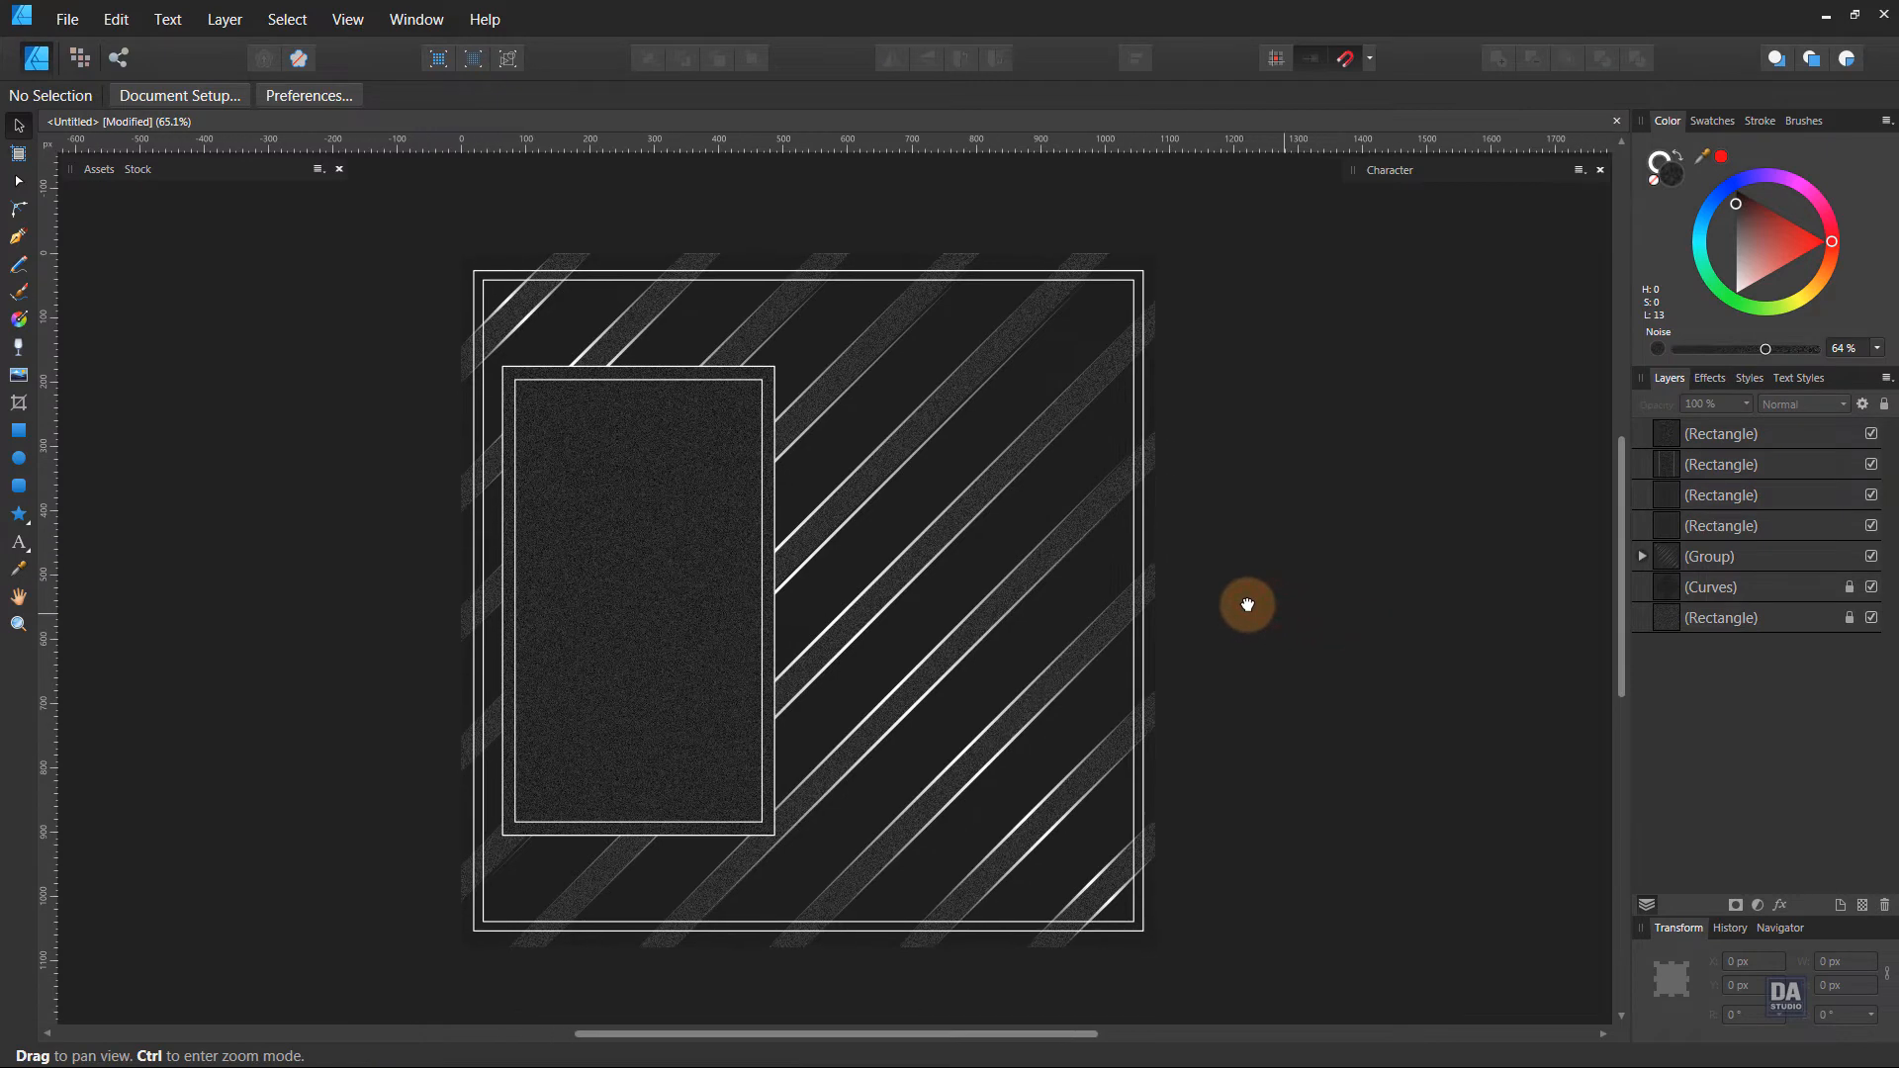
pyautogui.moveTo(638, 633)
pyautogui.mouseDown()
pyautogui.moveTo(982, 643)
pyautogui.moveTo(966, 644)
pyautogui.mouseUp()
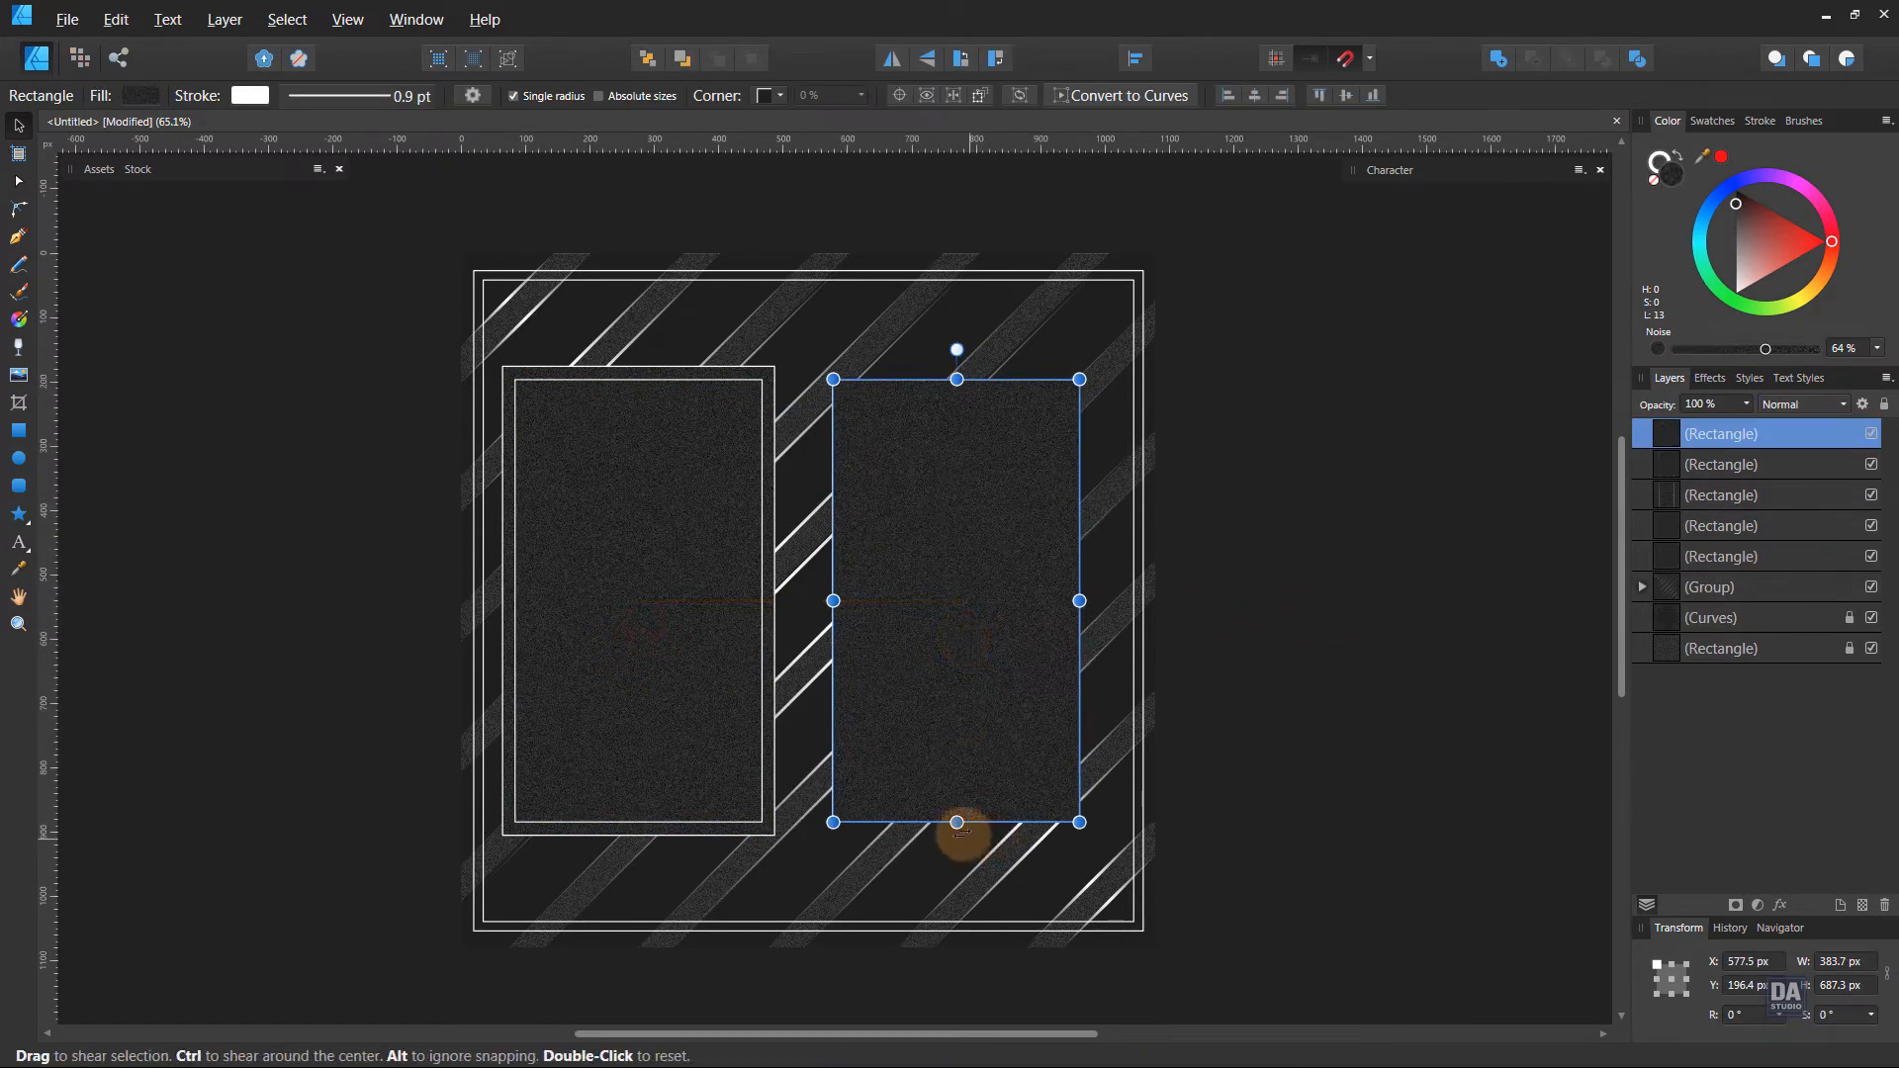
pyautogui.moveTo(960, 823); pyautogui.dragTo(966, 879)
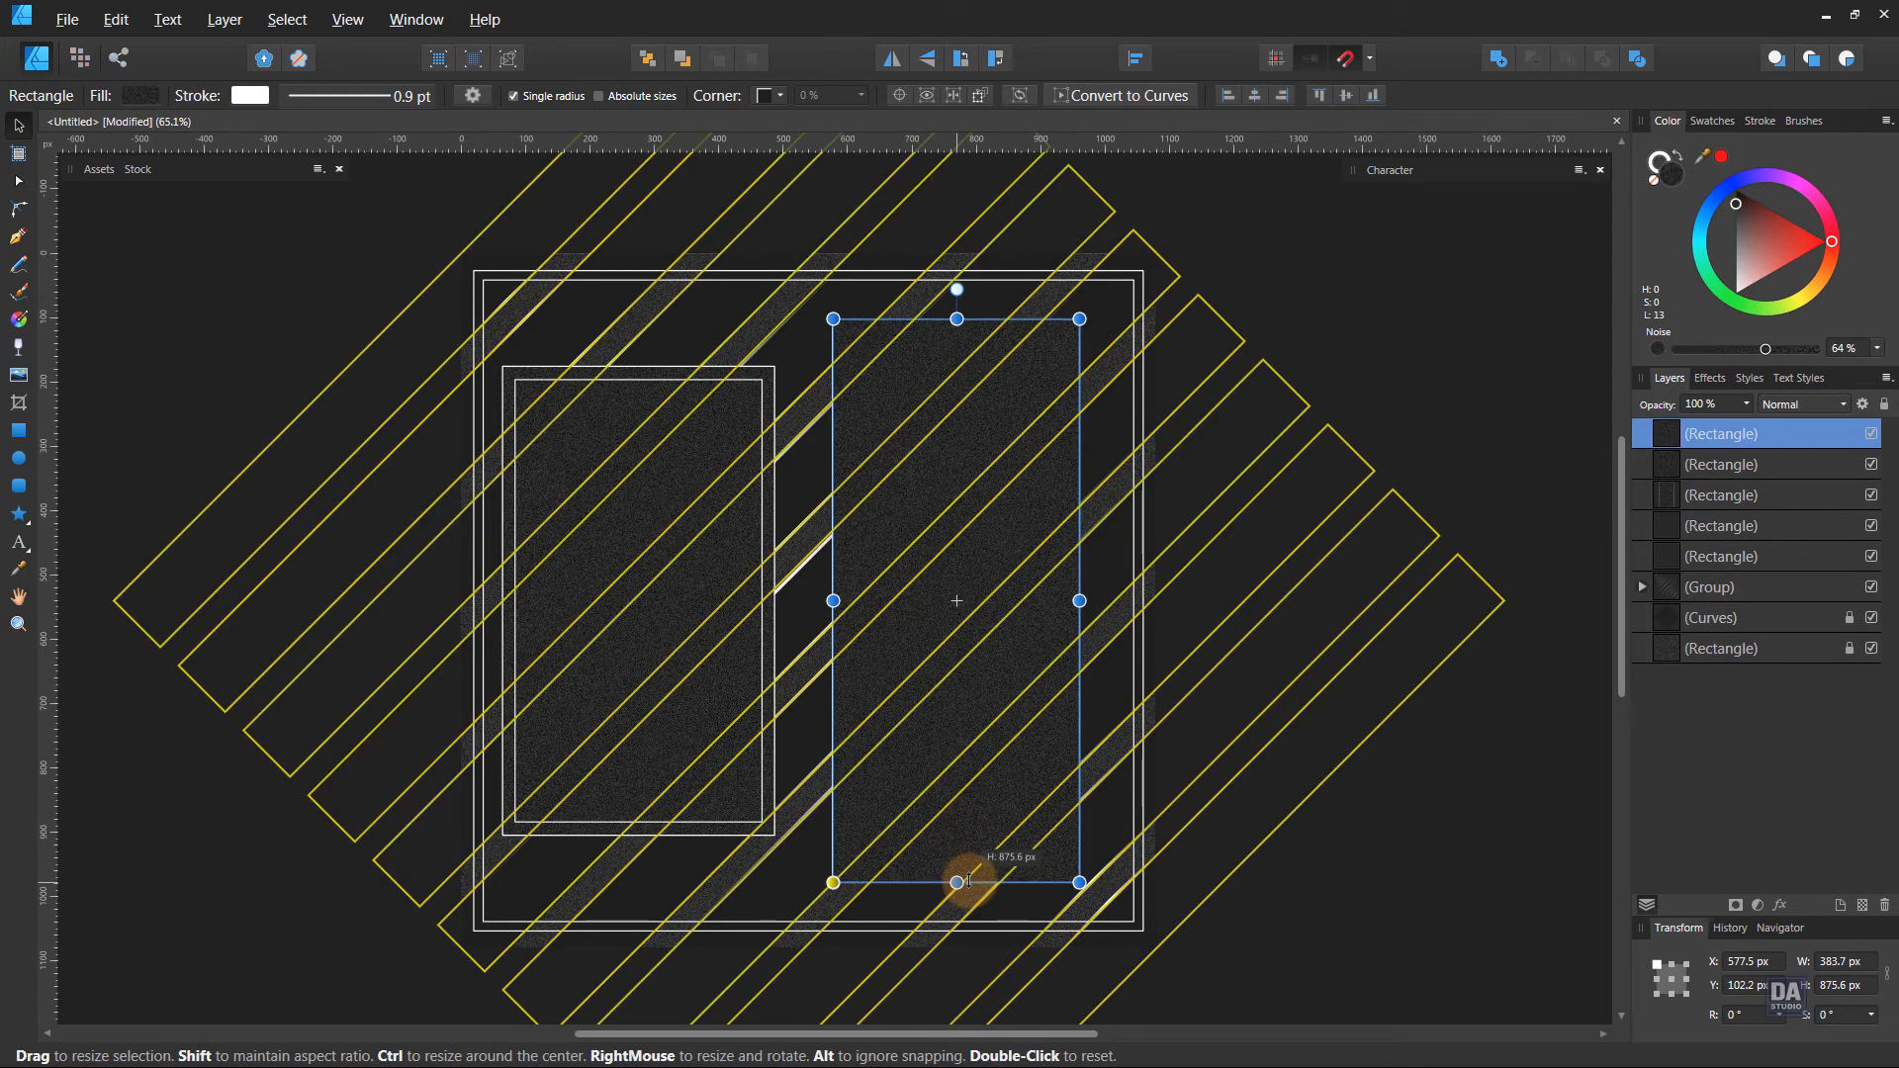
pyautogui.moveTo(1079, 601)
pyautogui.mouseDown()
pyautogui.moveTo(1112, 605)
pyautogui.moveTo(1103, 618)
pyautogui.mouseUp()
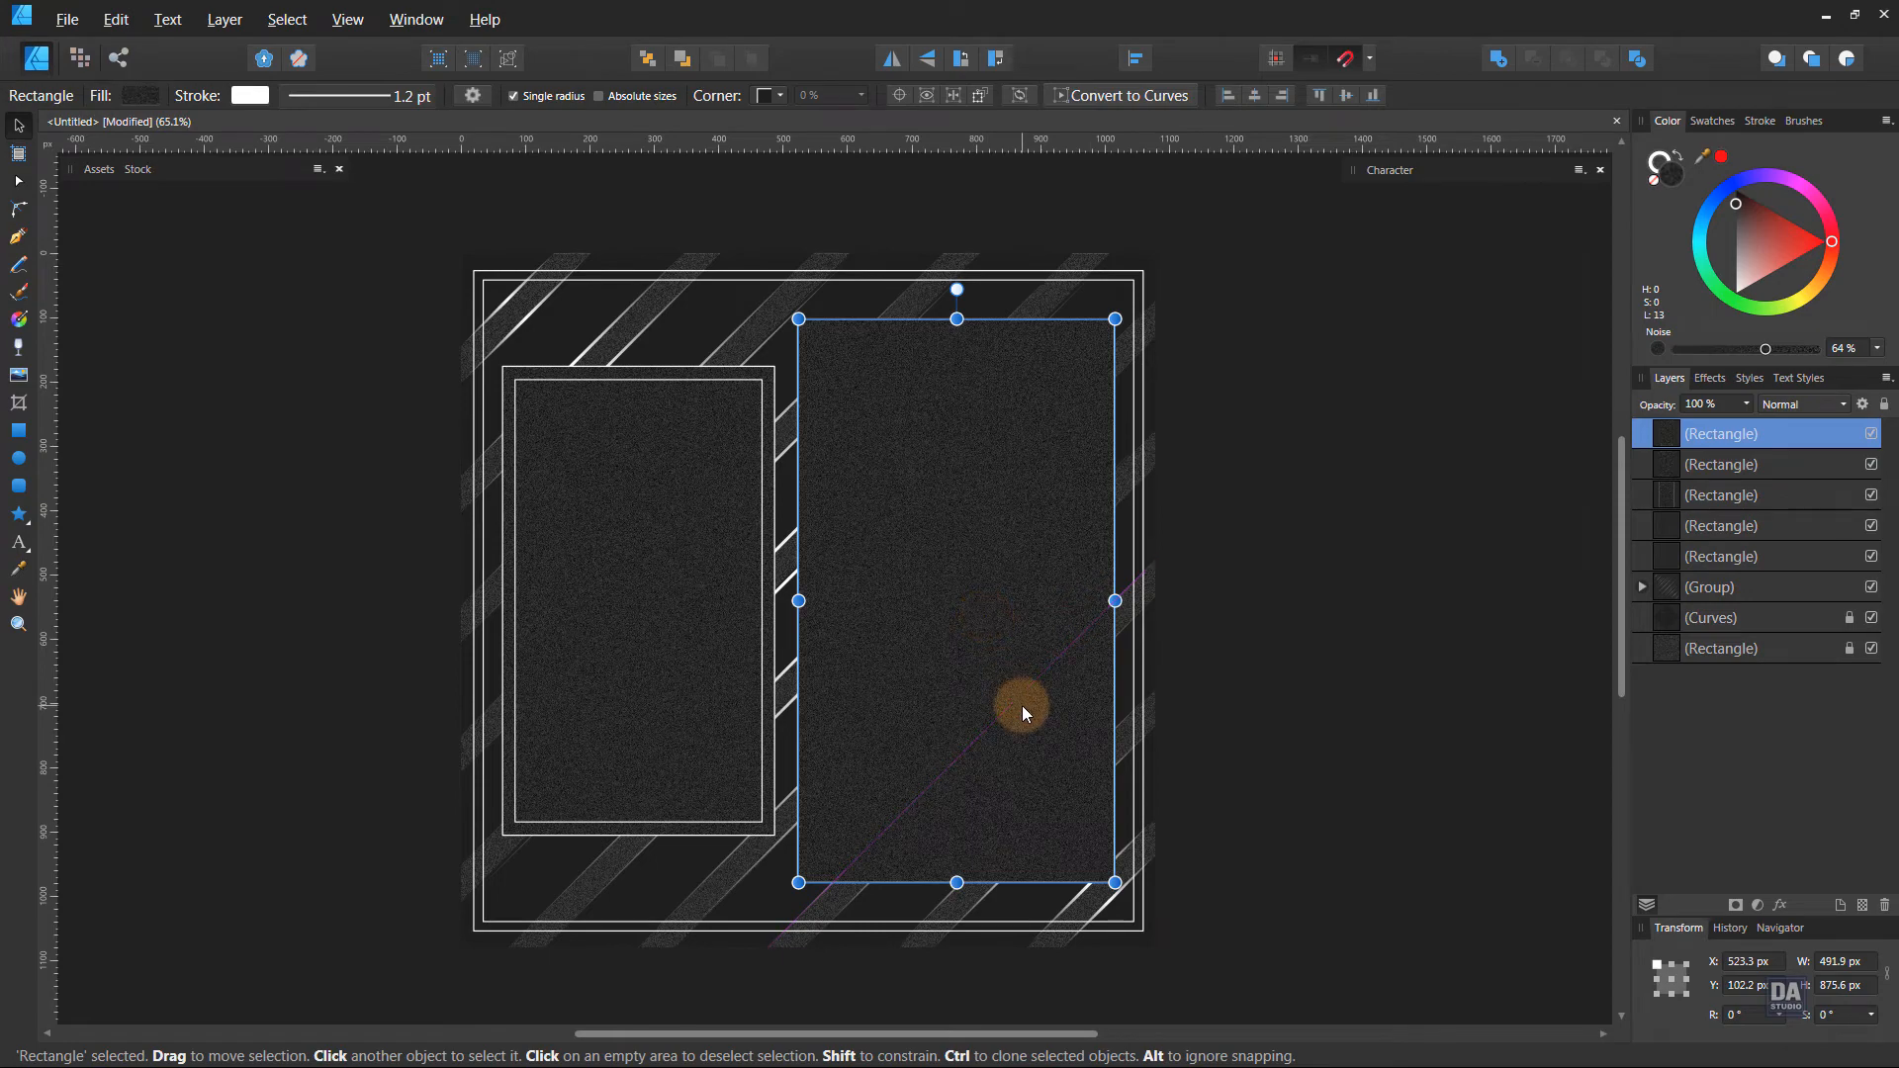
pyautogui.scroll(3, 1022, 705)
pyautogui.moveTo(1059, 657); pyautogui.dragTo(1052, 656)
pyautogui.click(1307, 644)
pyautogui.scroll(-4, 1040, 614)
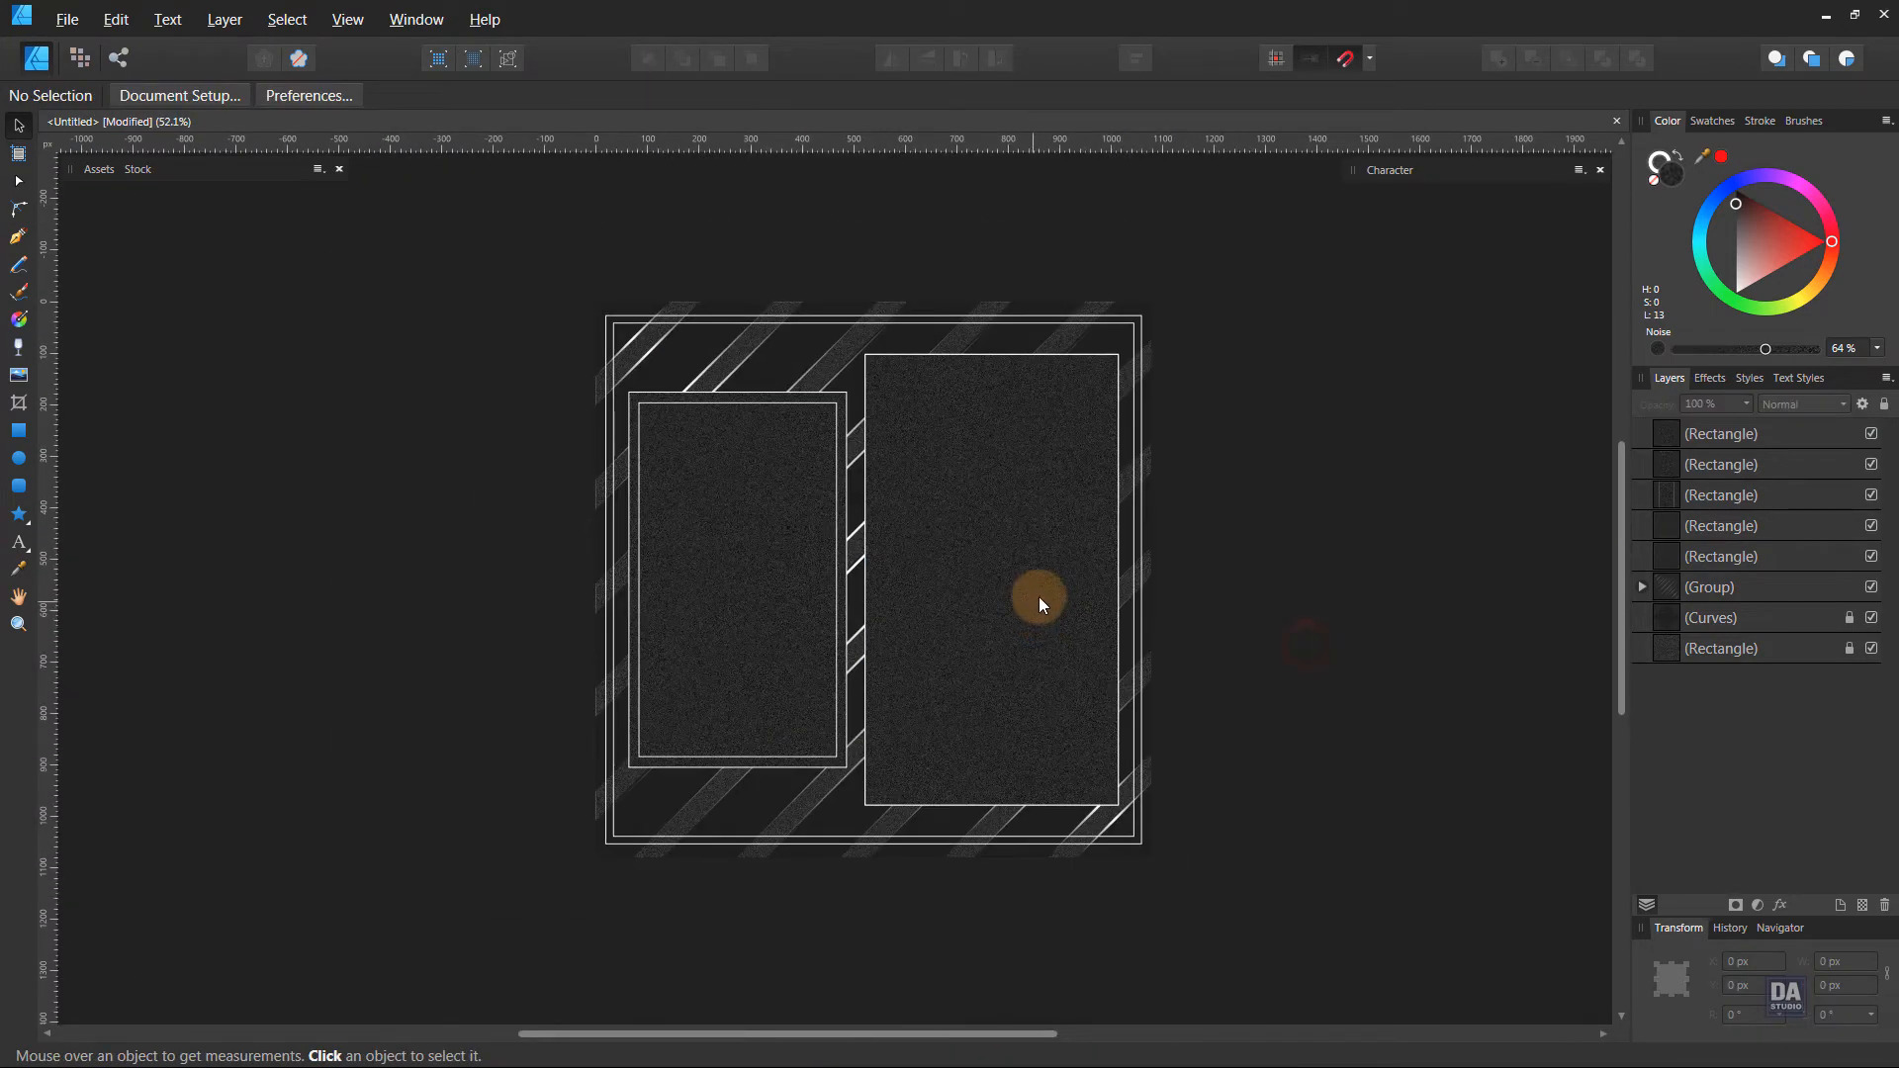
# Set the fill noise of the large right rectangle to 0%.
pyautogui.click(1047, 503)
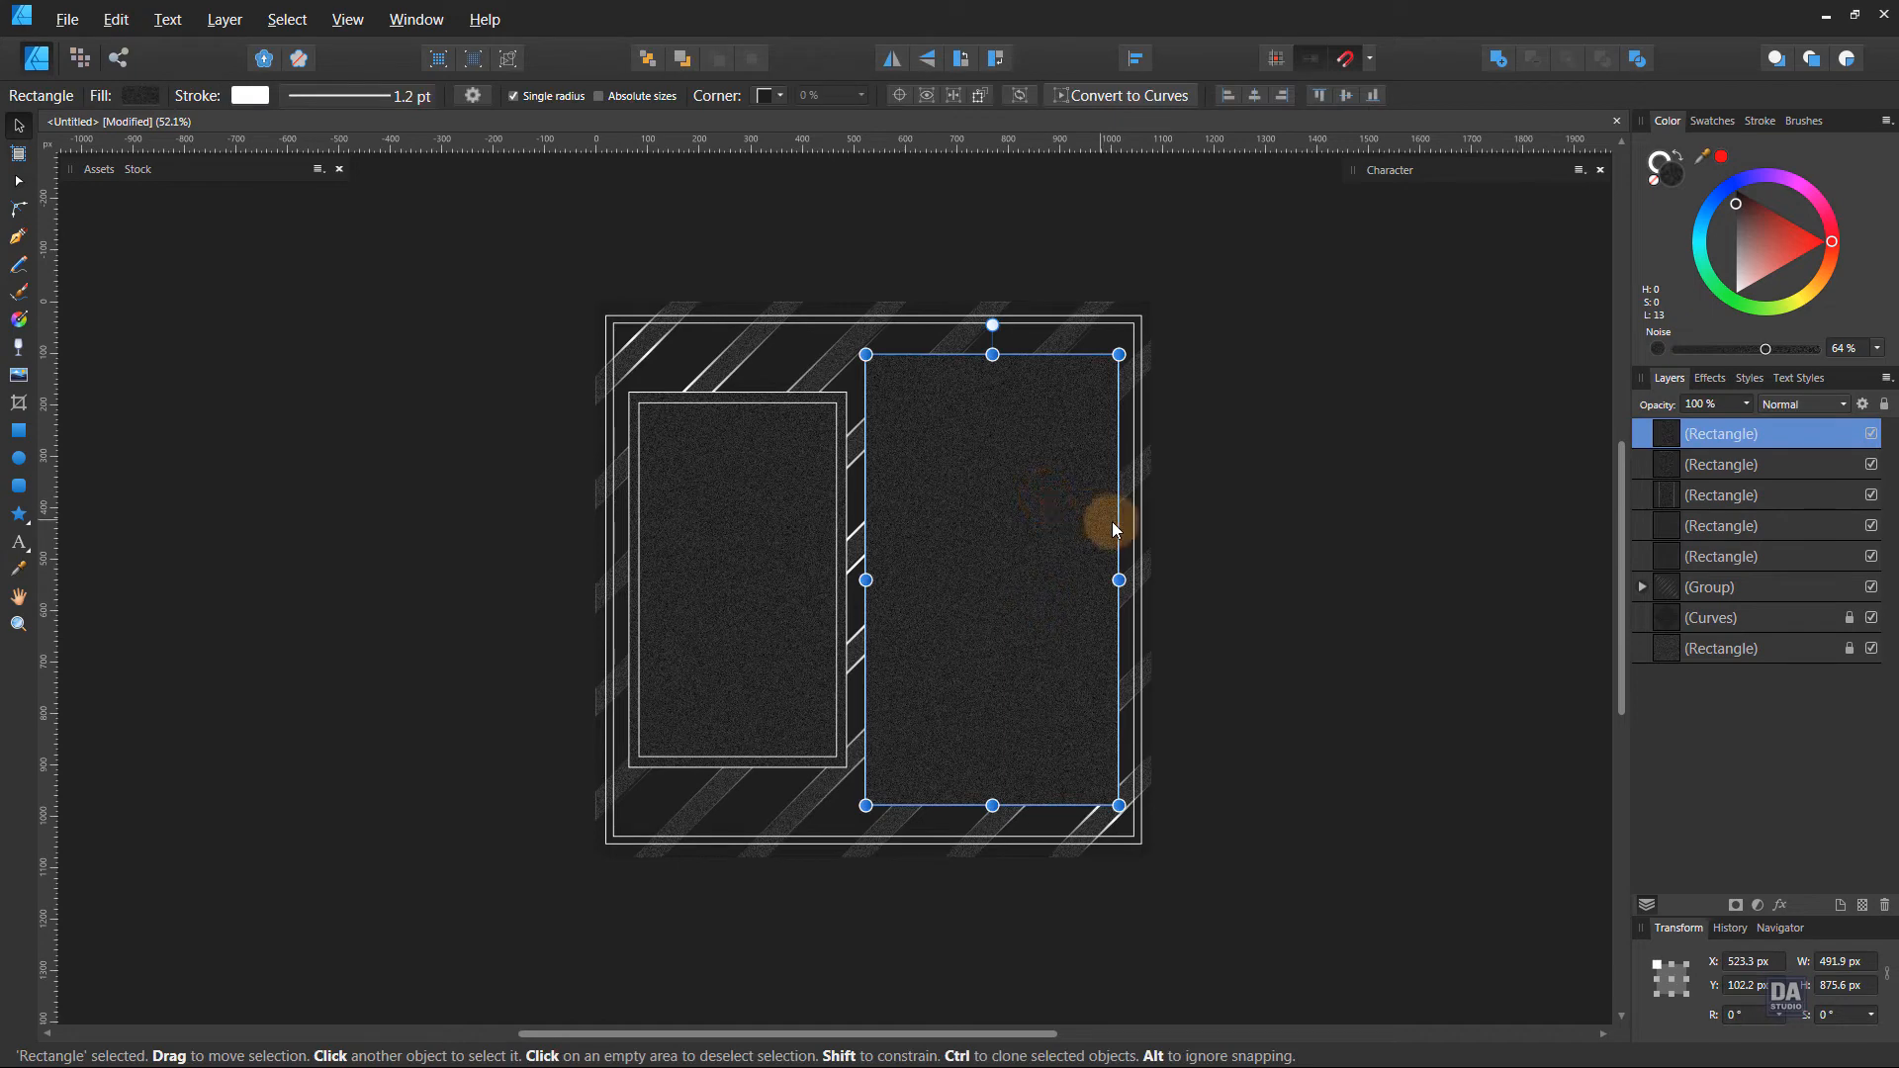
pyautogui.moveTo(1026, 523); pyautogui.dragTo(1031, 556)
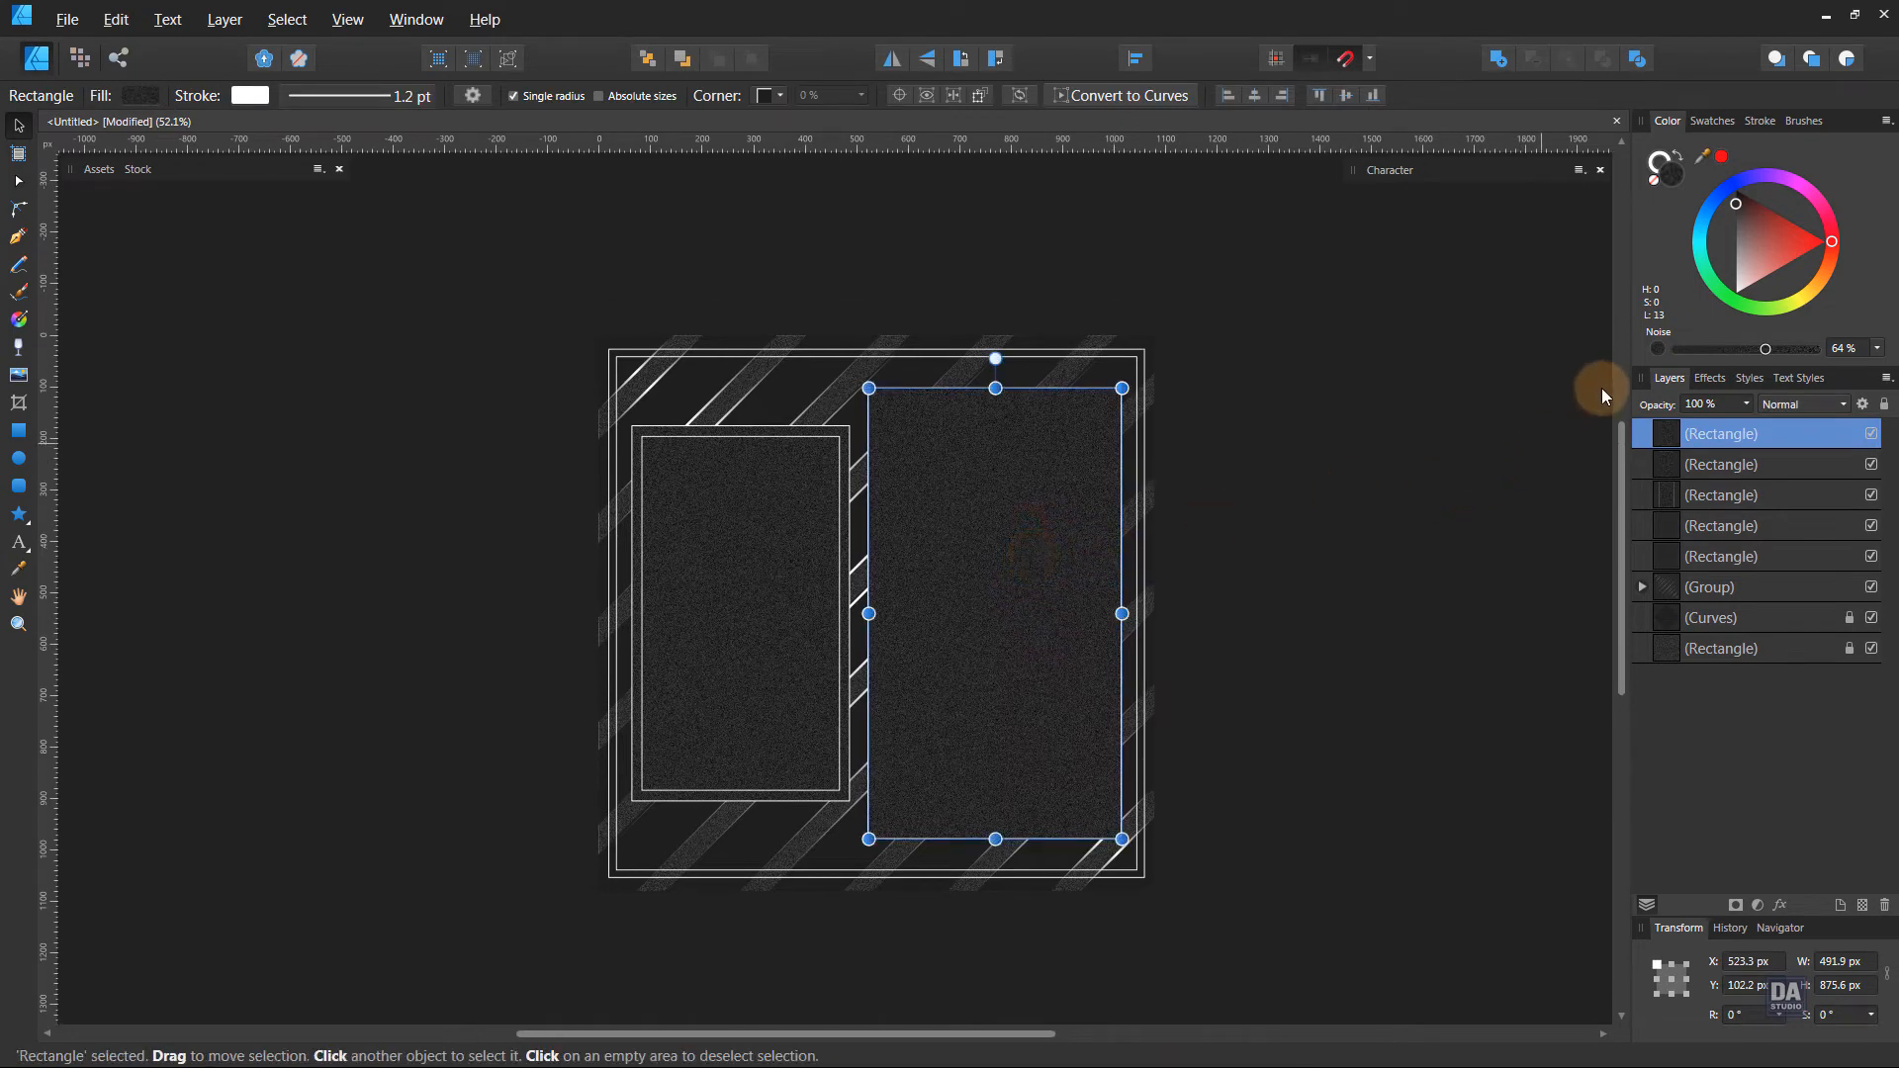
pyautogui.click(1689, 352)
pyautogui.click(1340, 508)
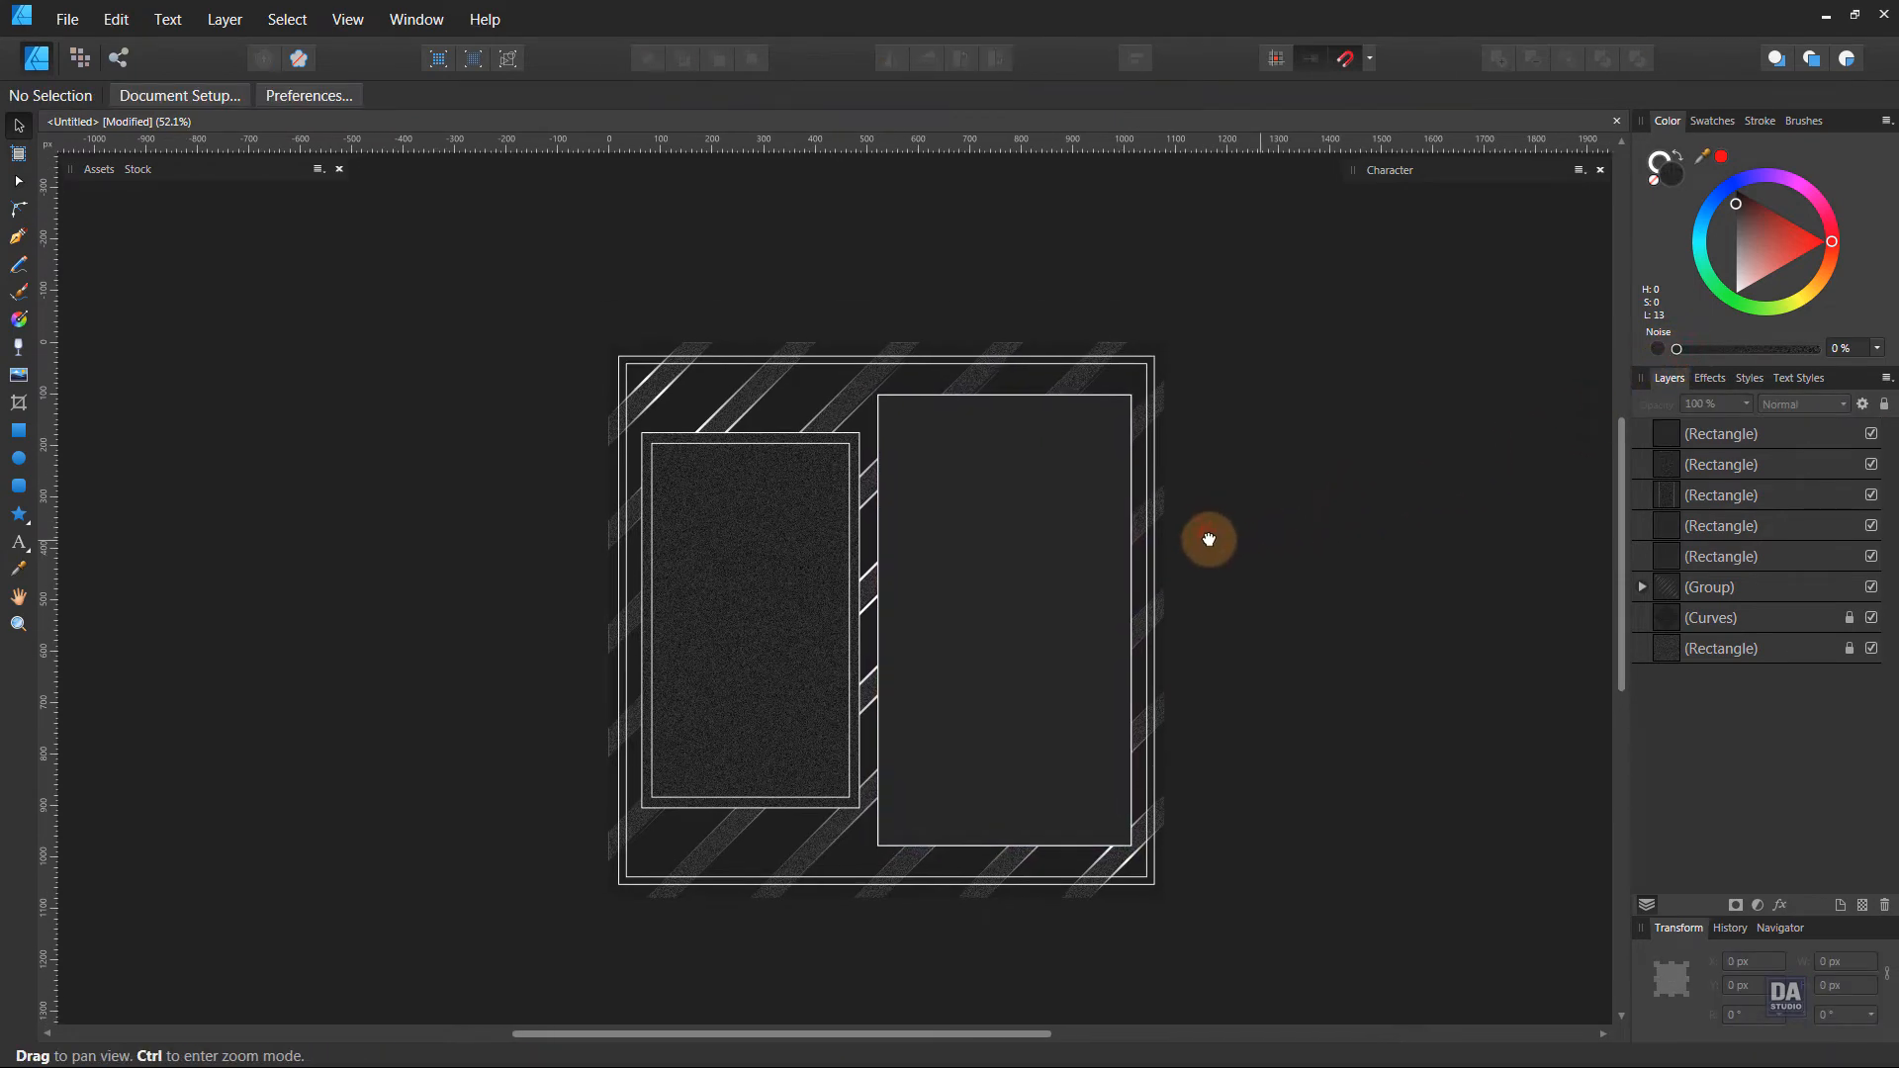
pyautogui.keyDown('ctrl'); pyautogui.click(953, 586); pyautogui.keyUp('ctrl')
pyautogui.moveTo(1041, 677); pyautogui.dragTo(1037, 659)
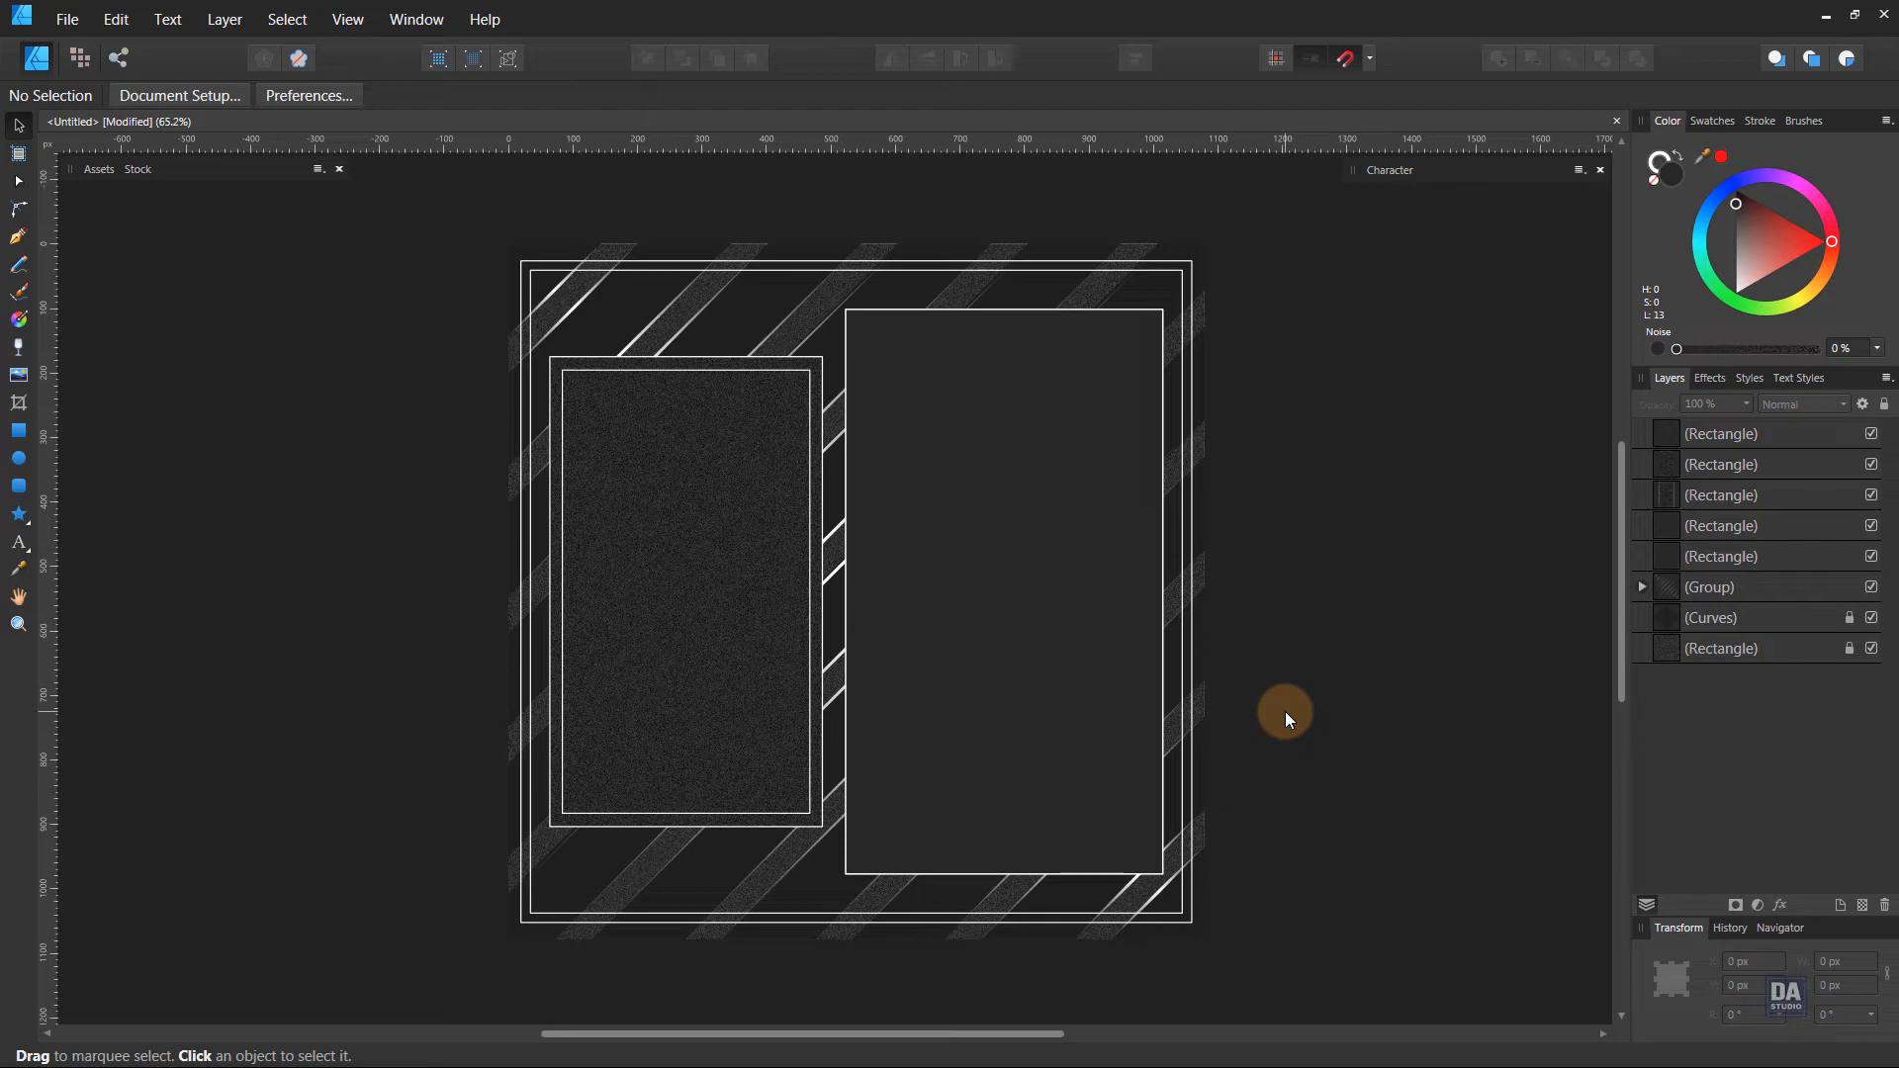
# Insert the "Summer Fashion SALE" text group from the Sample Text Set 2 assets into the left panel.
pyautogui.click(99, 169)
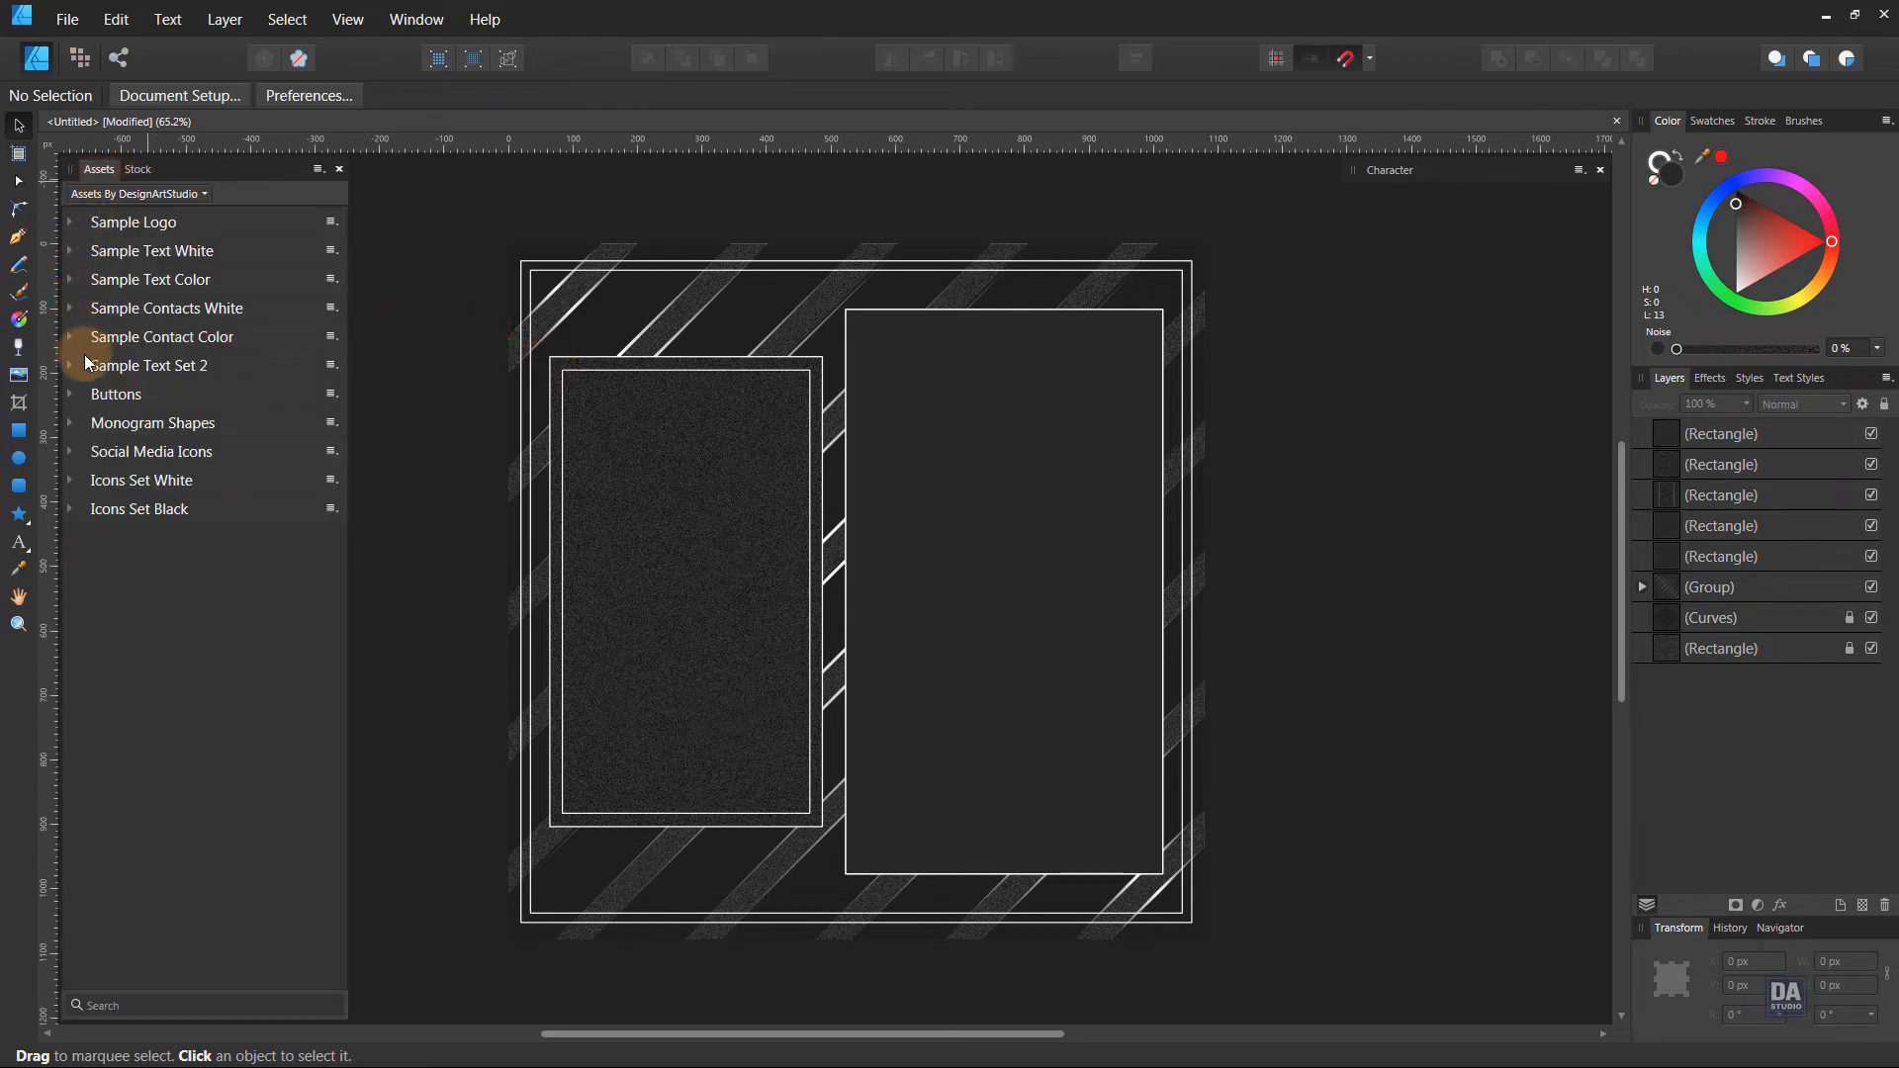
pyautogui.click(80, 364)
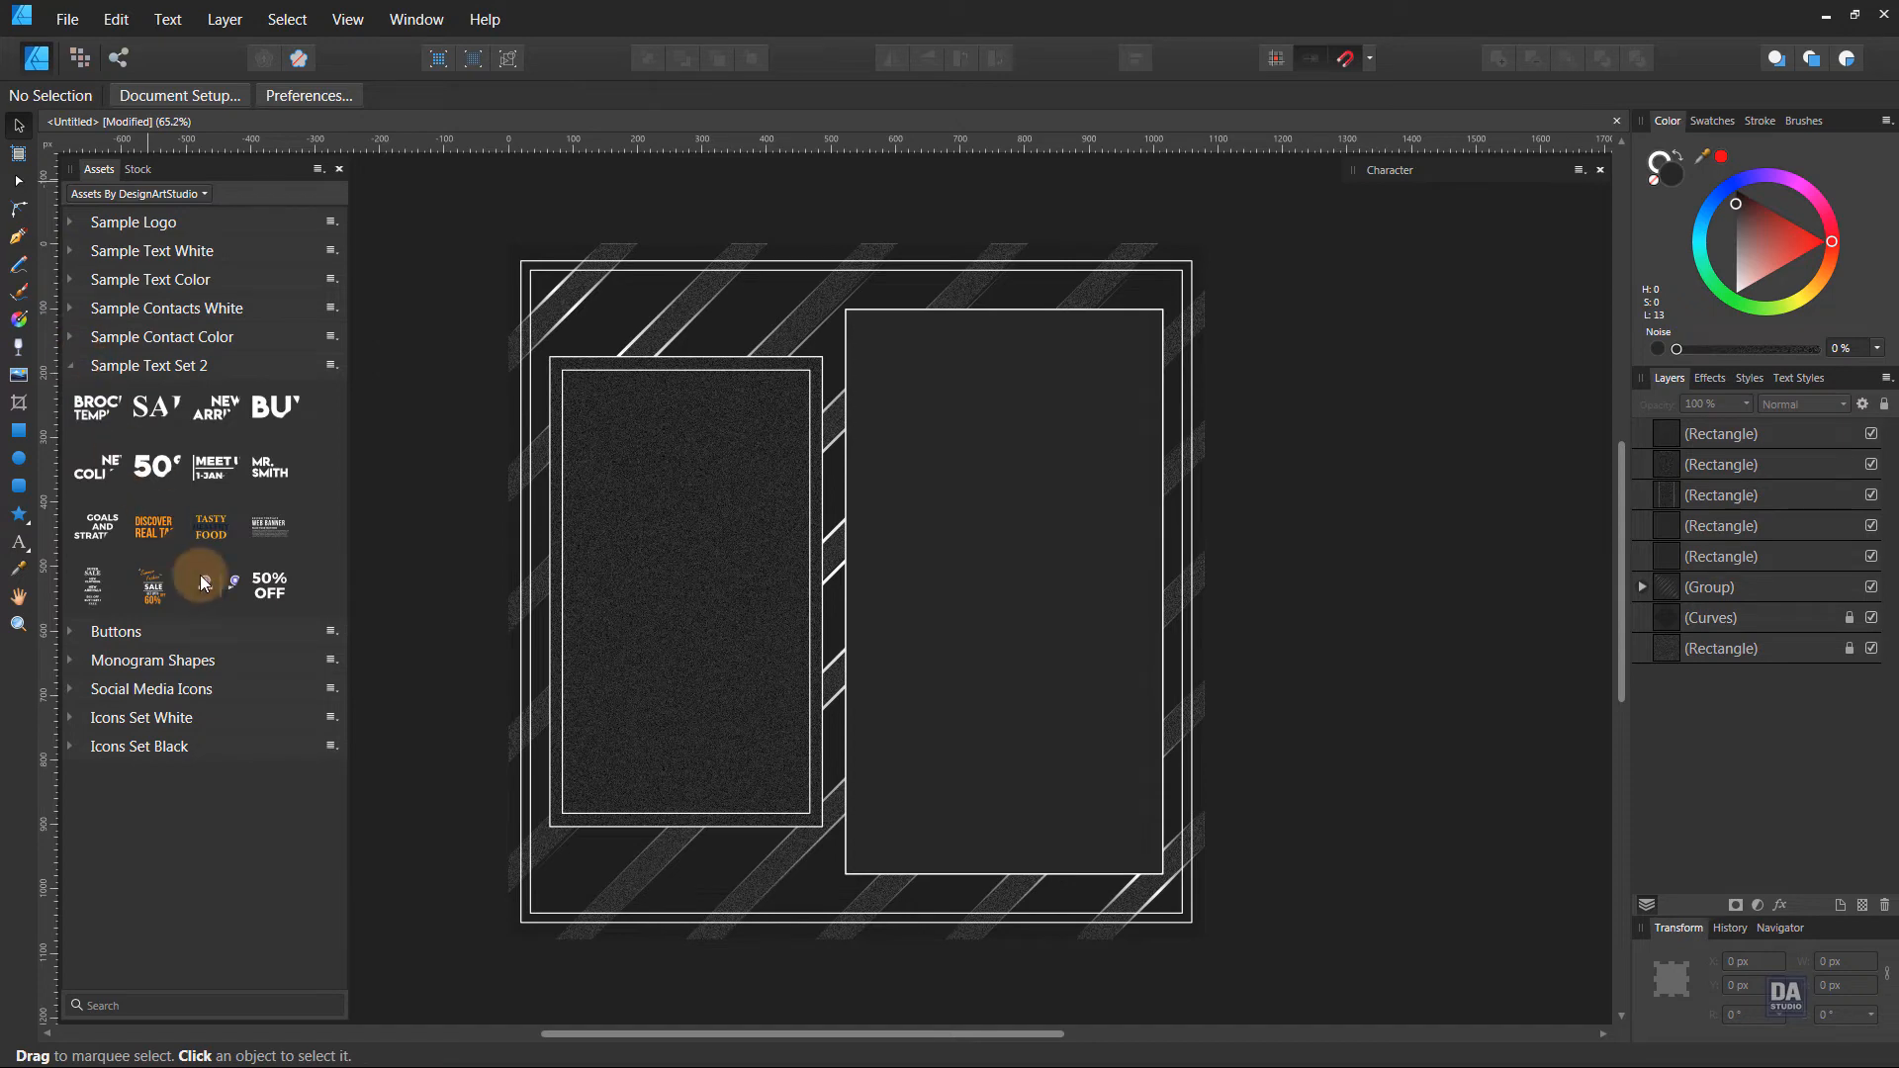
pyautogui.moveTo(156, 592); pyautogui.dragTo(720, 696)
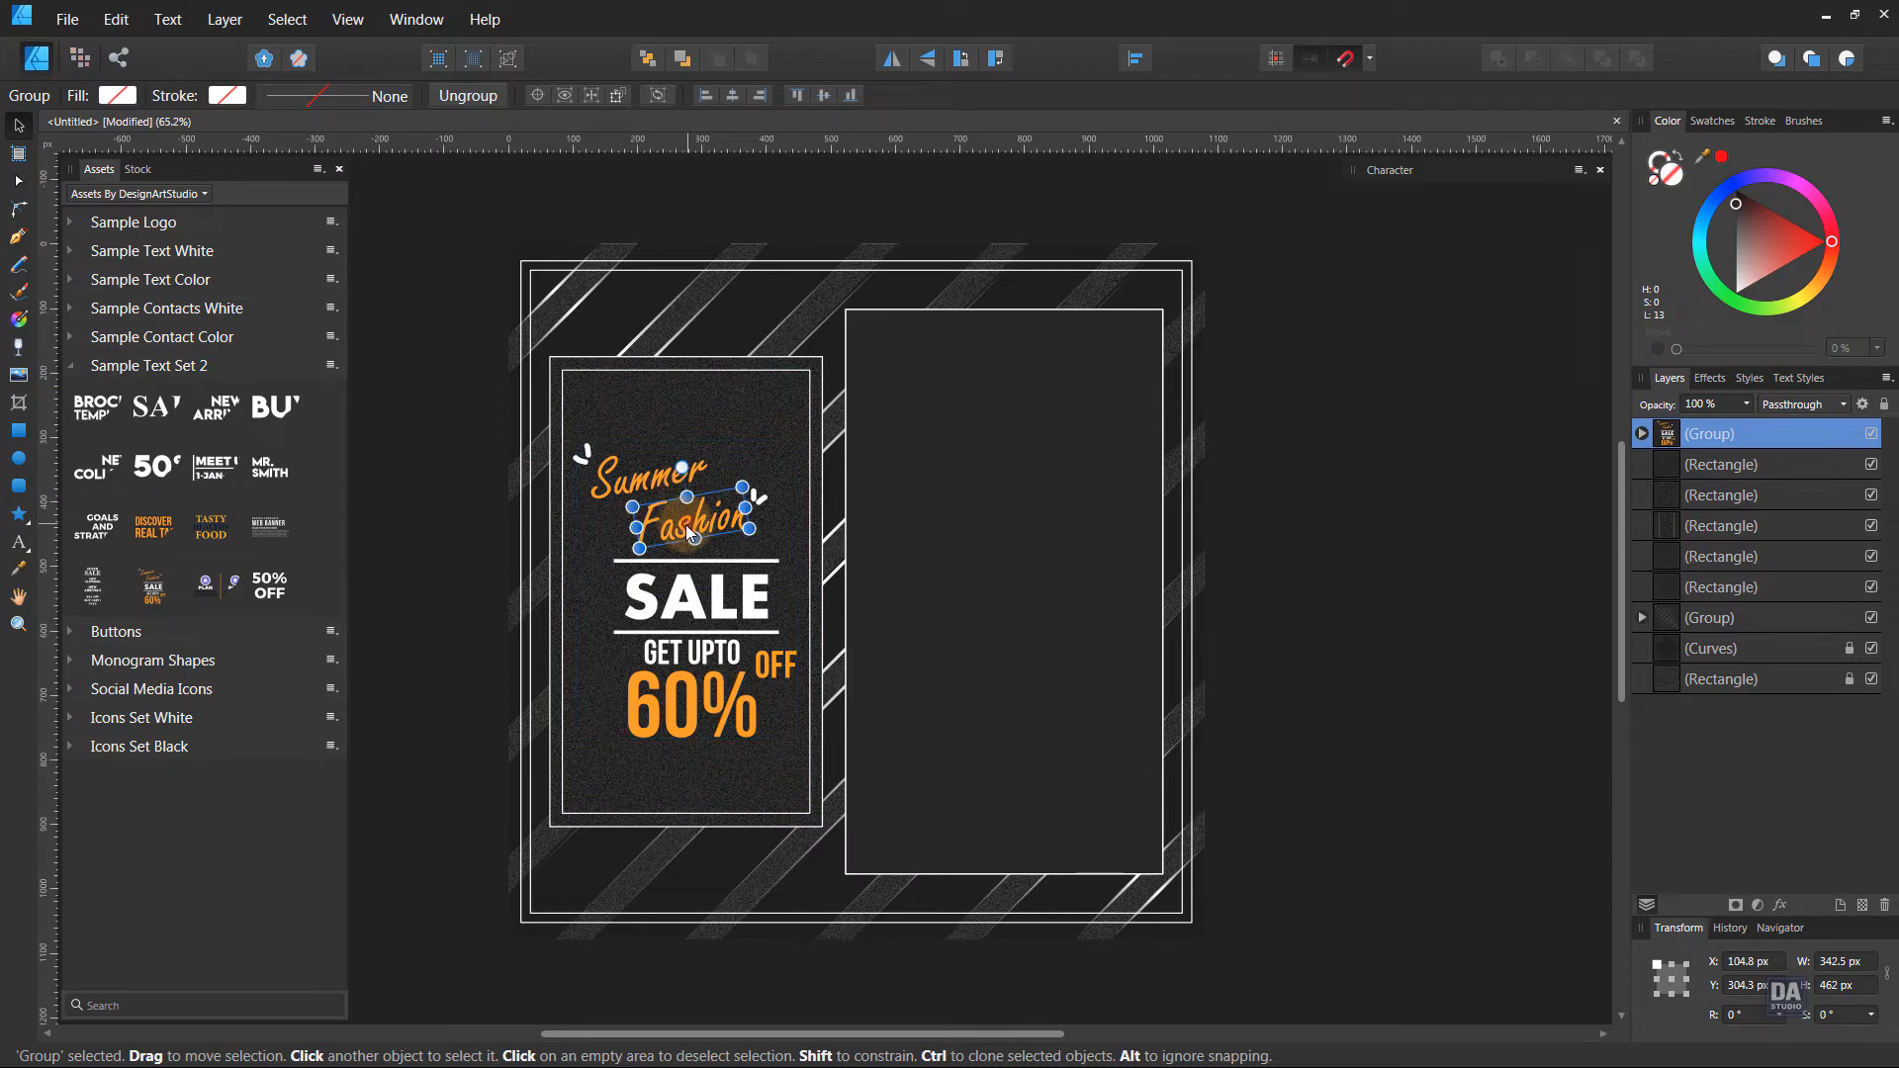
# Shift the "Summer" and "Fashion" texts and their accent strokes about 15 px to the right within the group.
pyautogui.doubleClick(685, 525)
pyautogui.scroll(4, 589, 437)
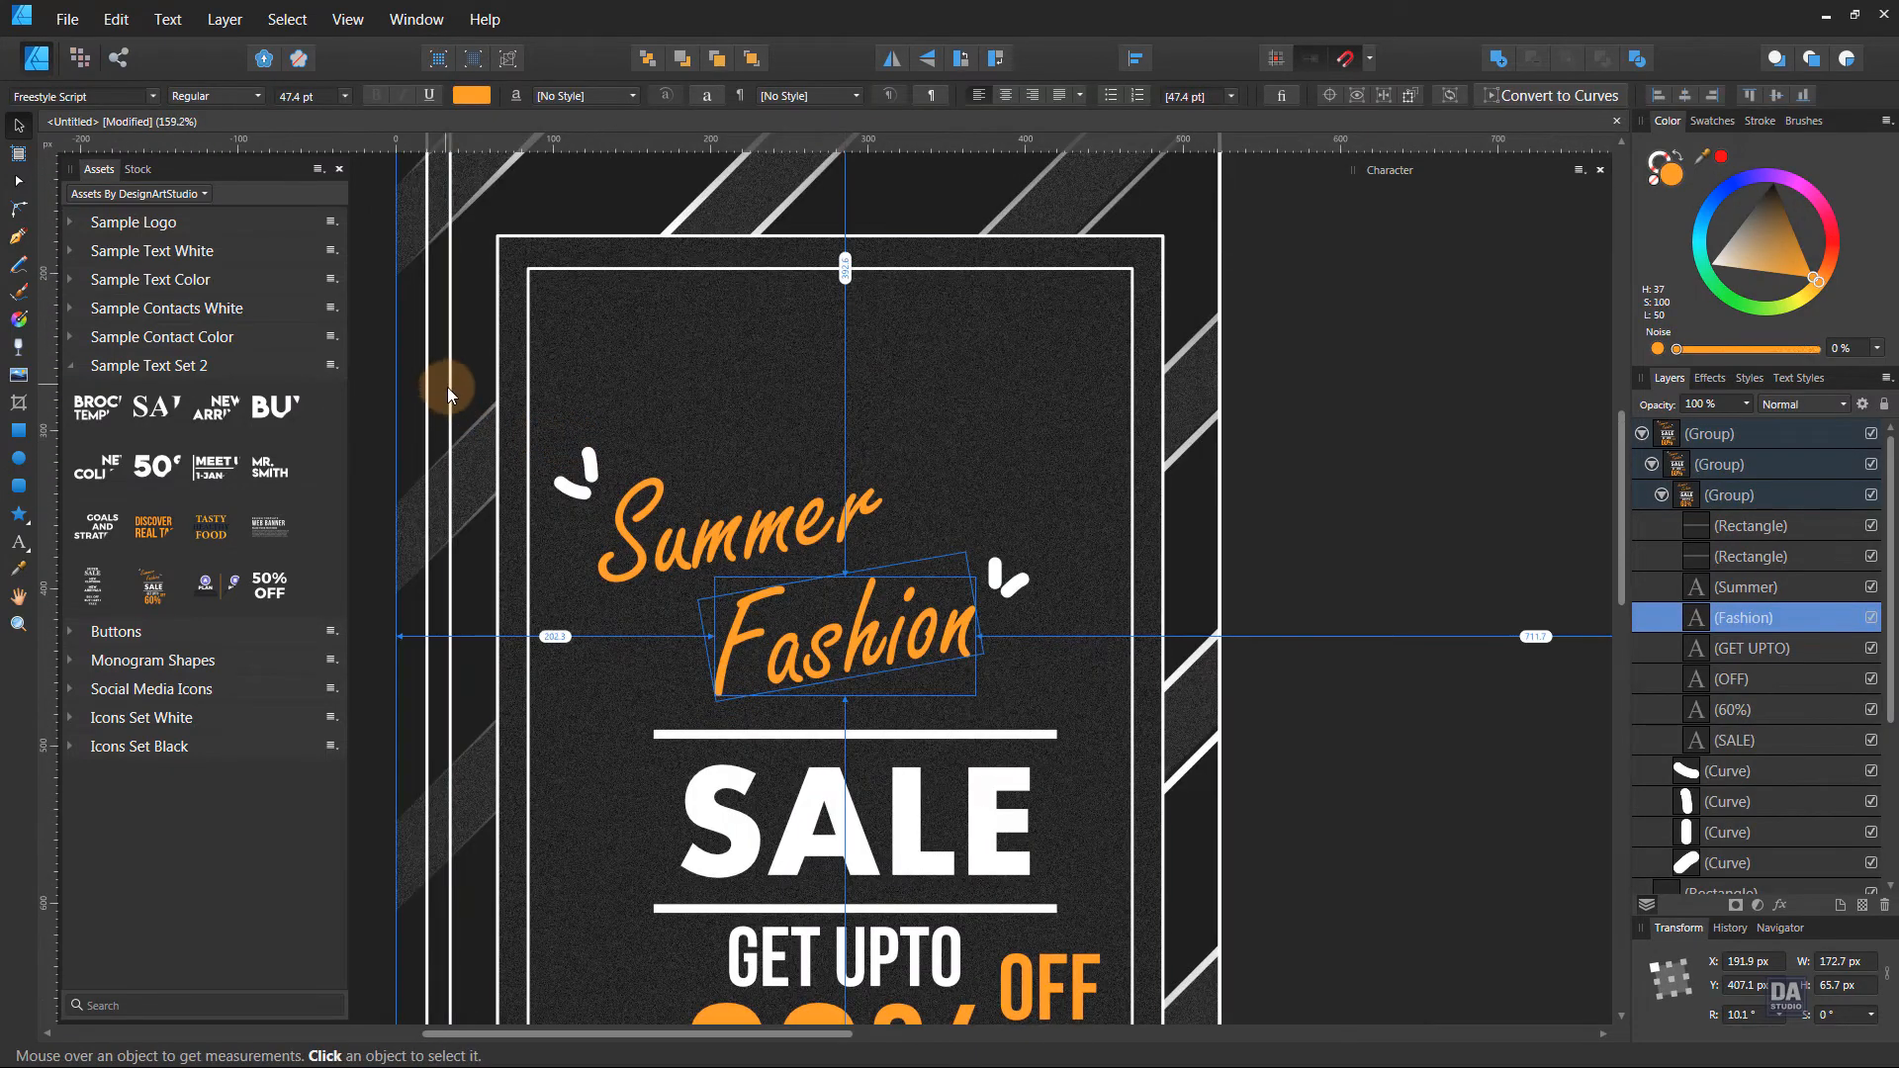
pyautogui.moveTo(371, 359); pyautogui.dragTo(1048, 671)
pyautogui.moveTo(893, 638); pyautogui.dragTo(915, 638)
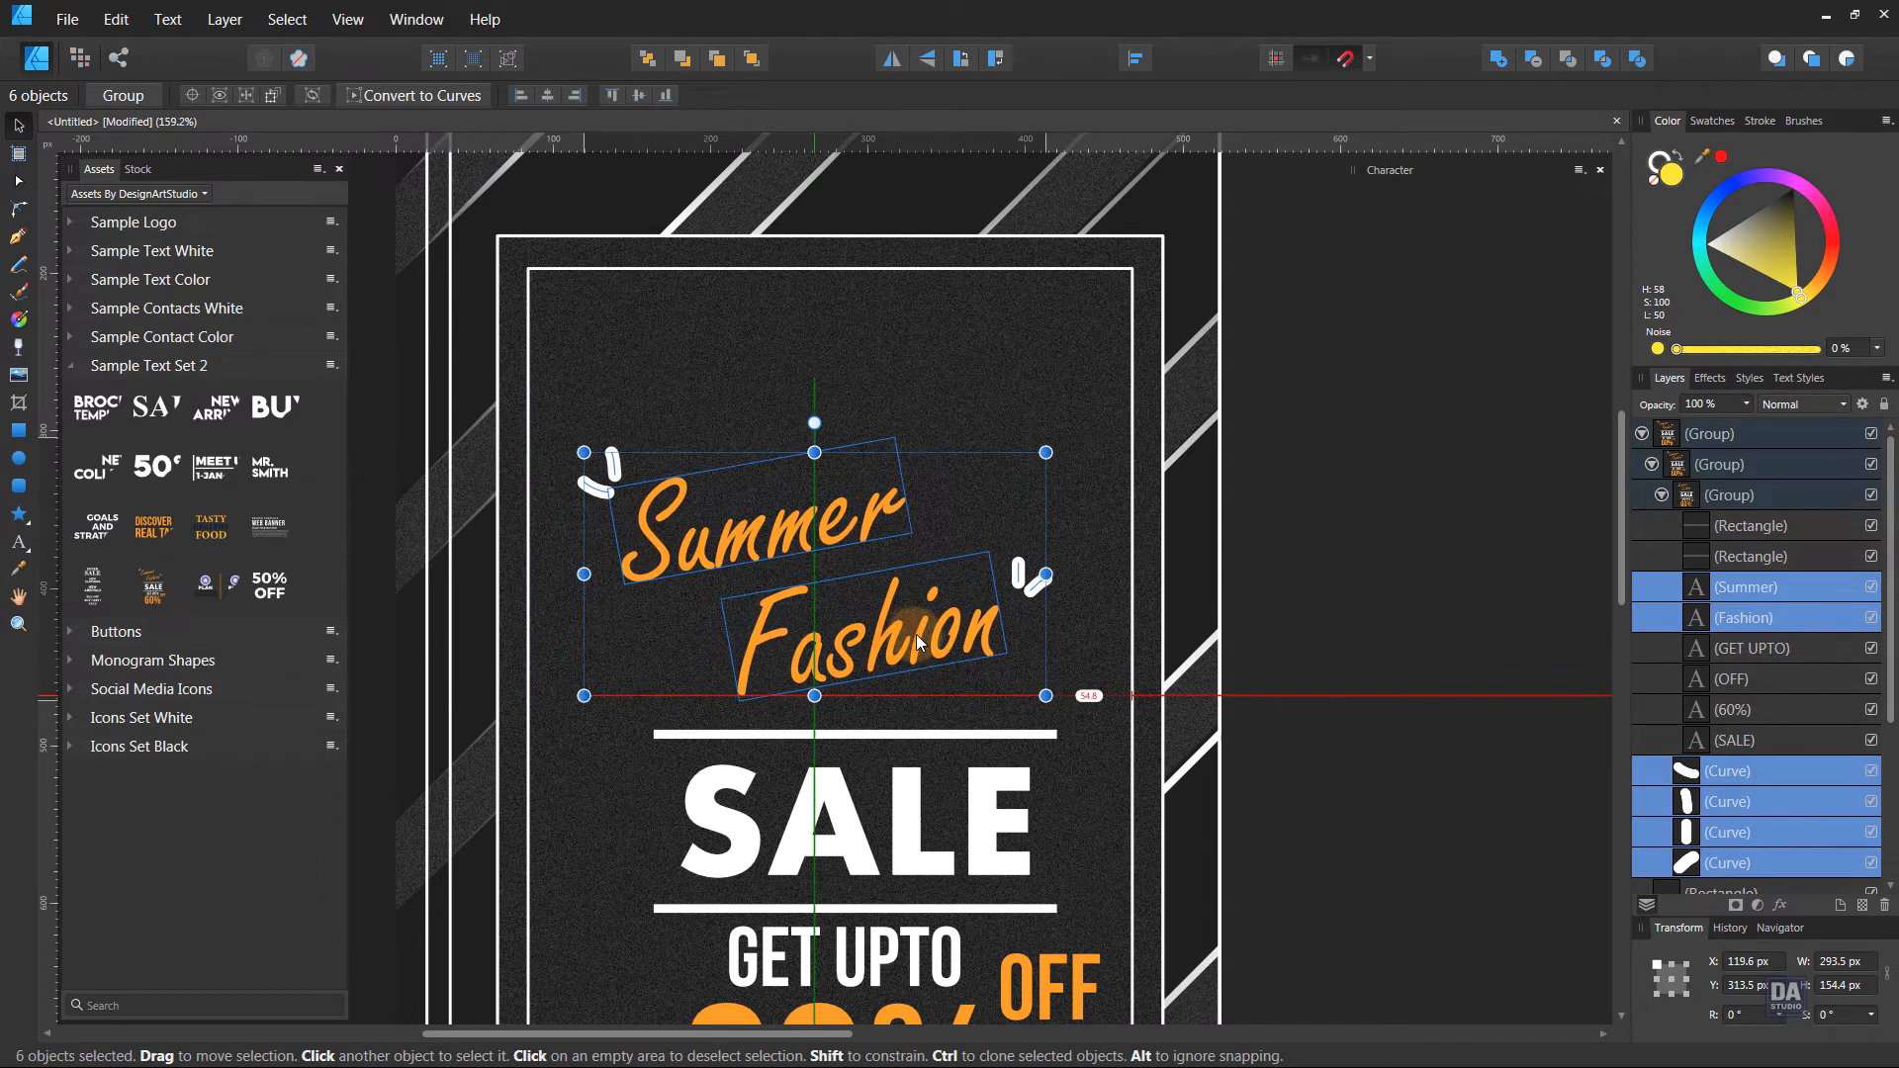
pyautogui.doubleClick(918, 641)
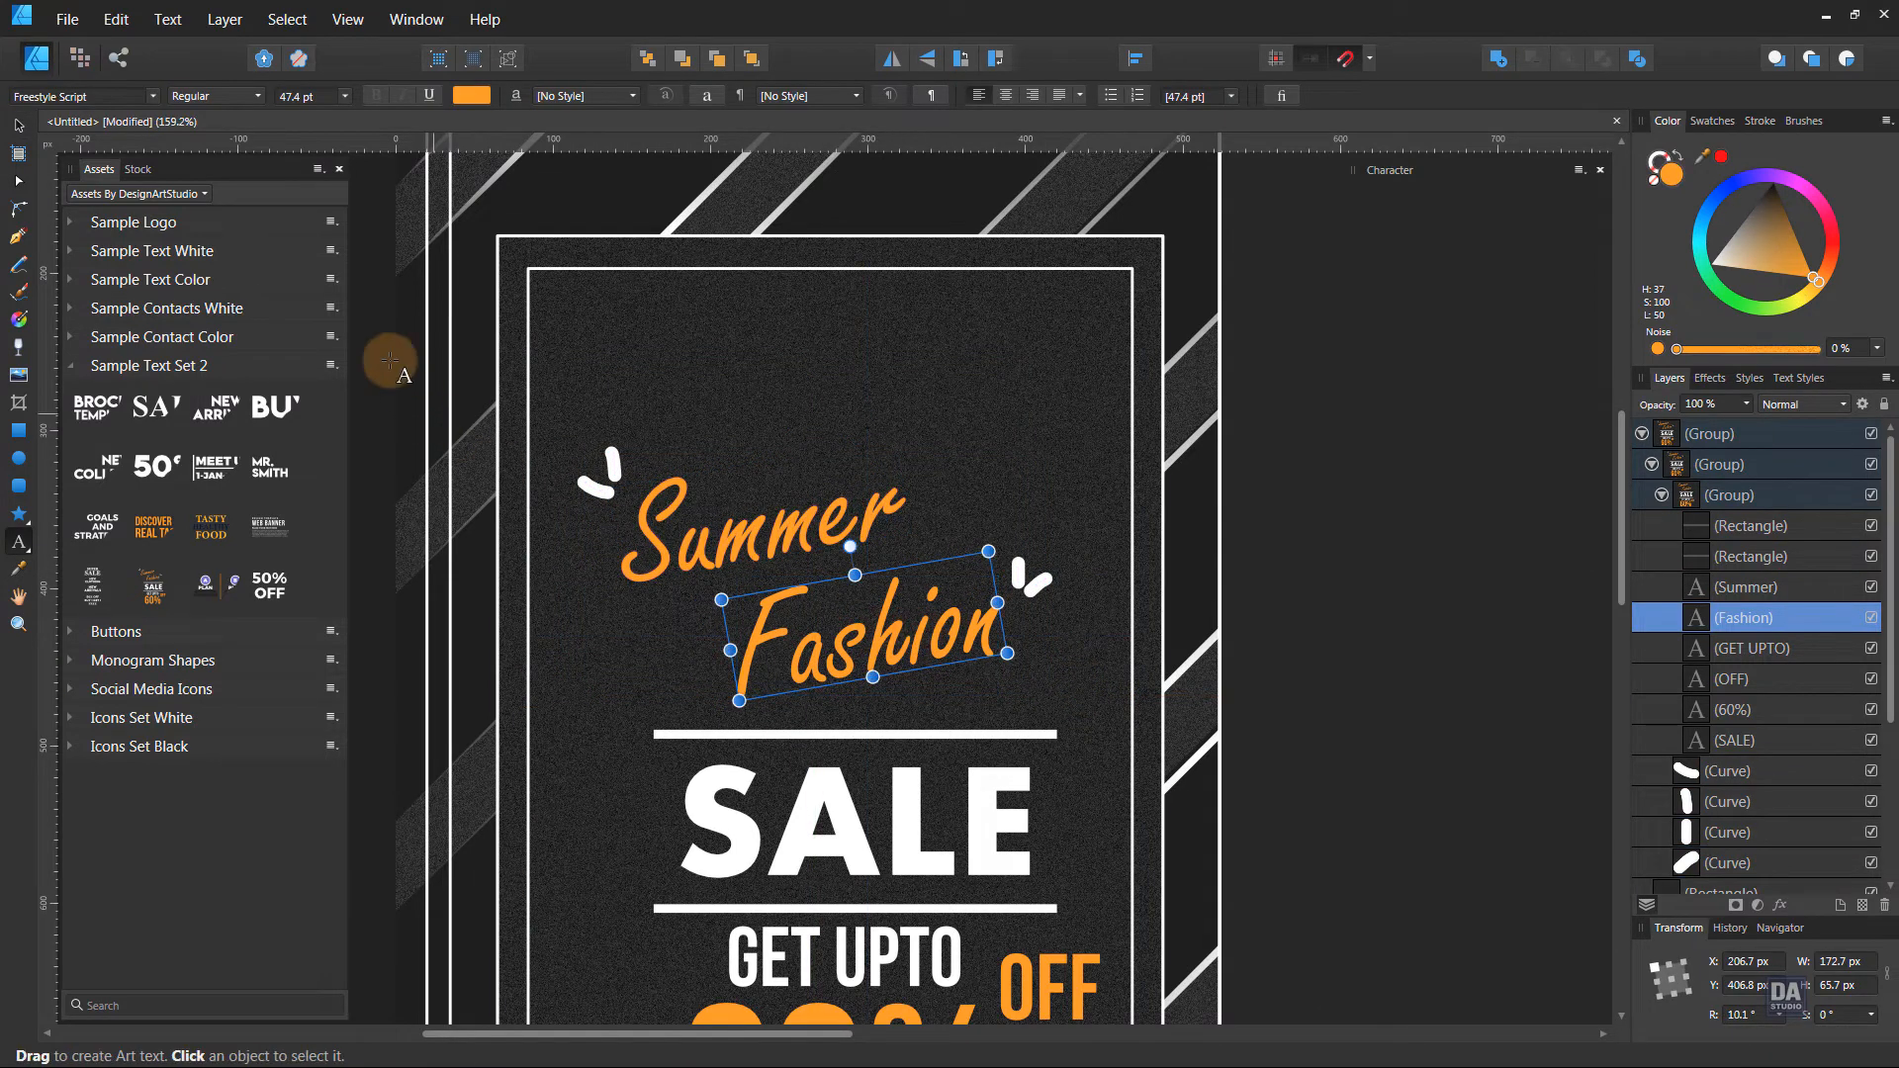
pyautogui.click(20, 126)
pyautogui.scroll(-5, 666, 555)
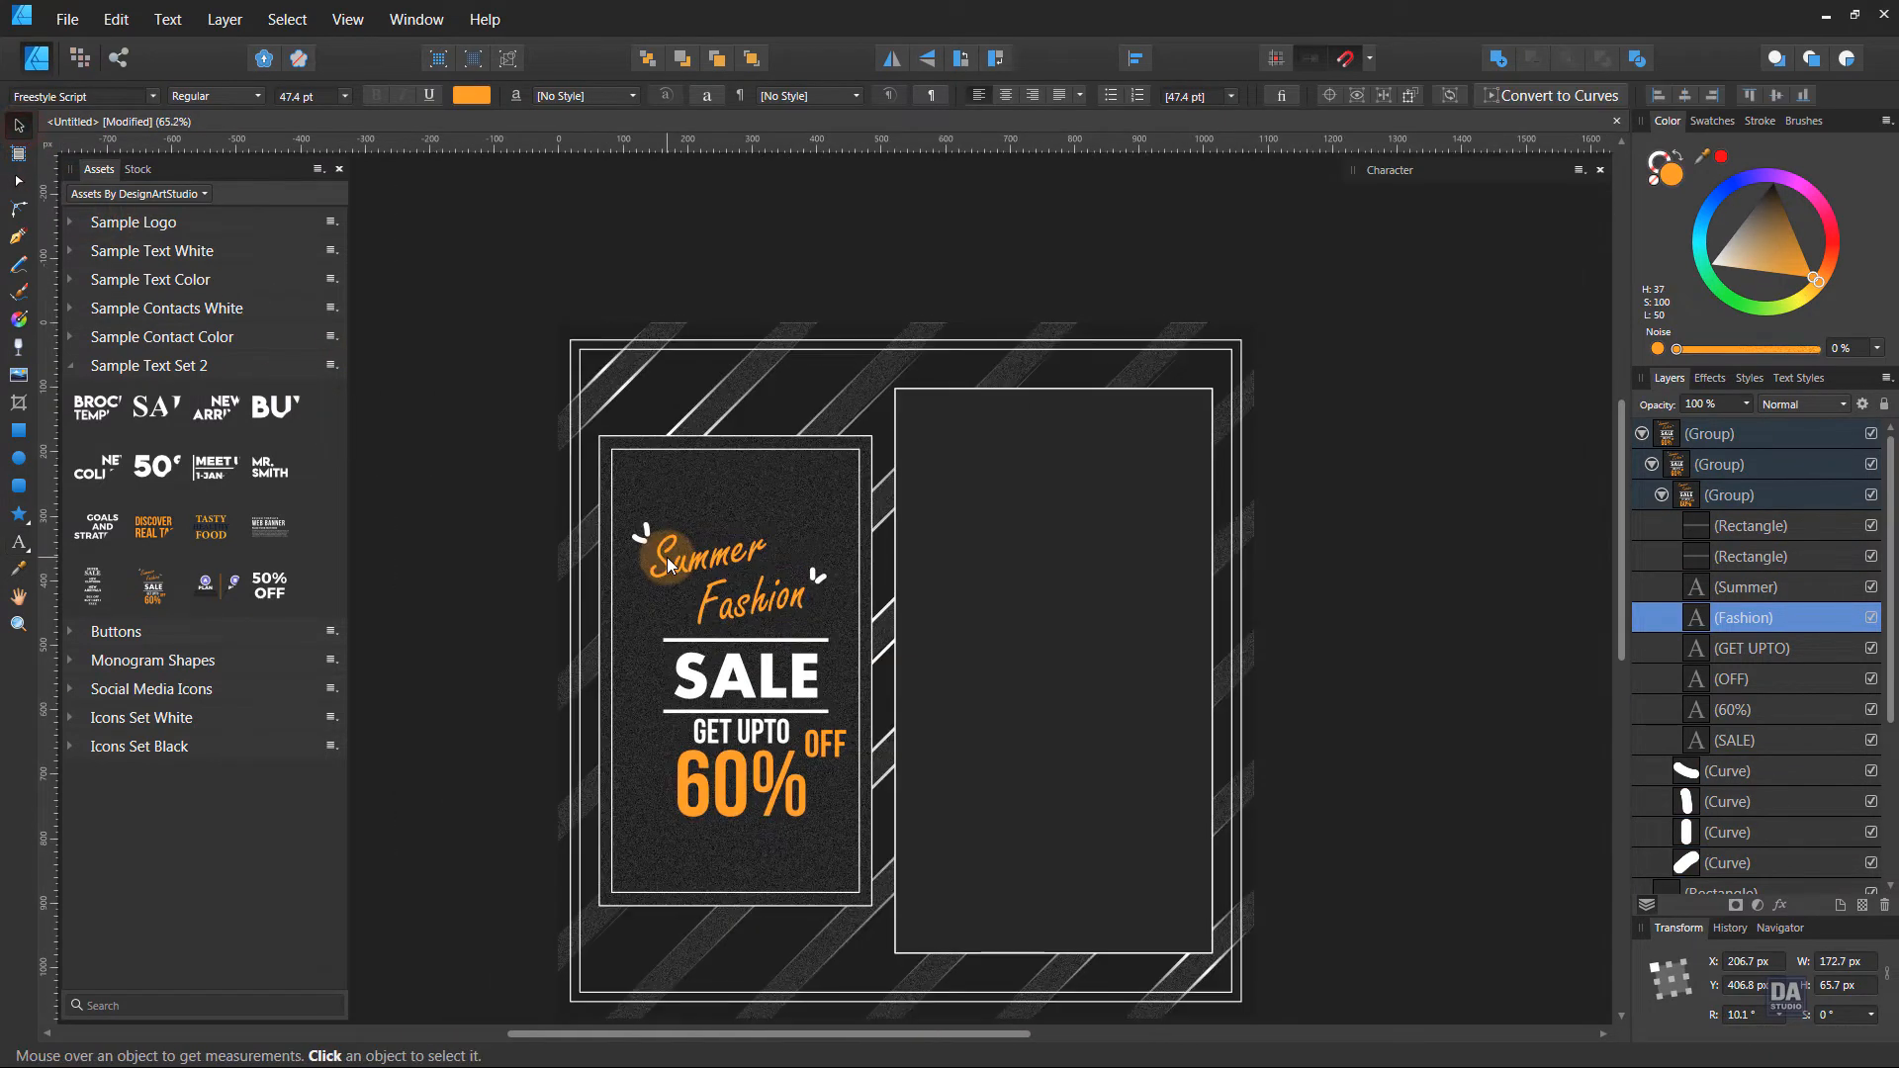
pyautogui.click(1344, 732)
# Recolour the whole sale text group white.
pyautogui.click(732, 726)
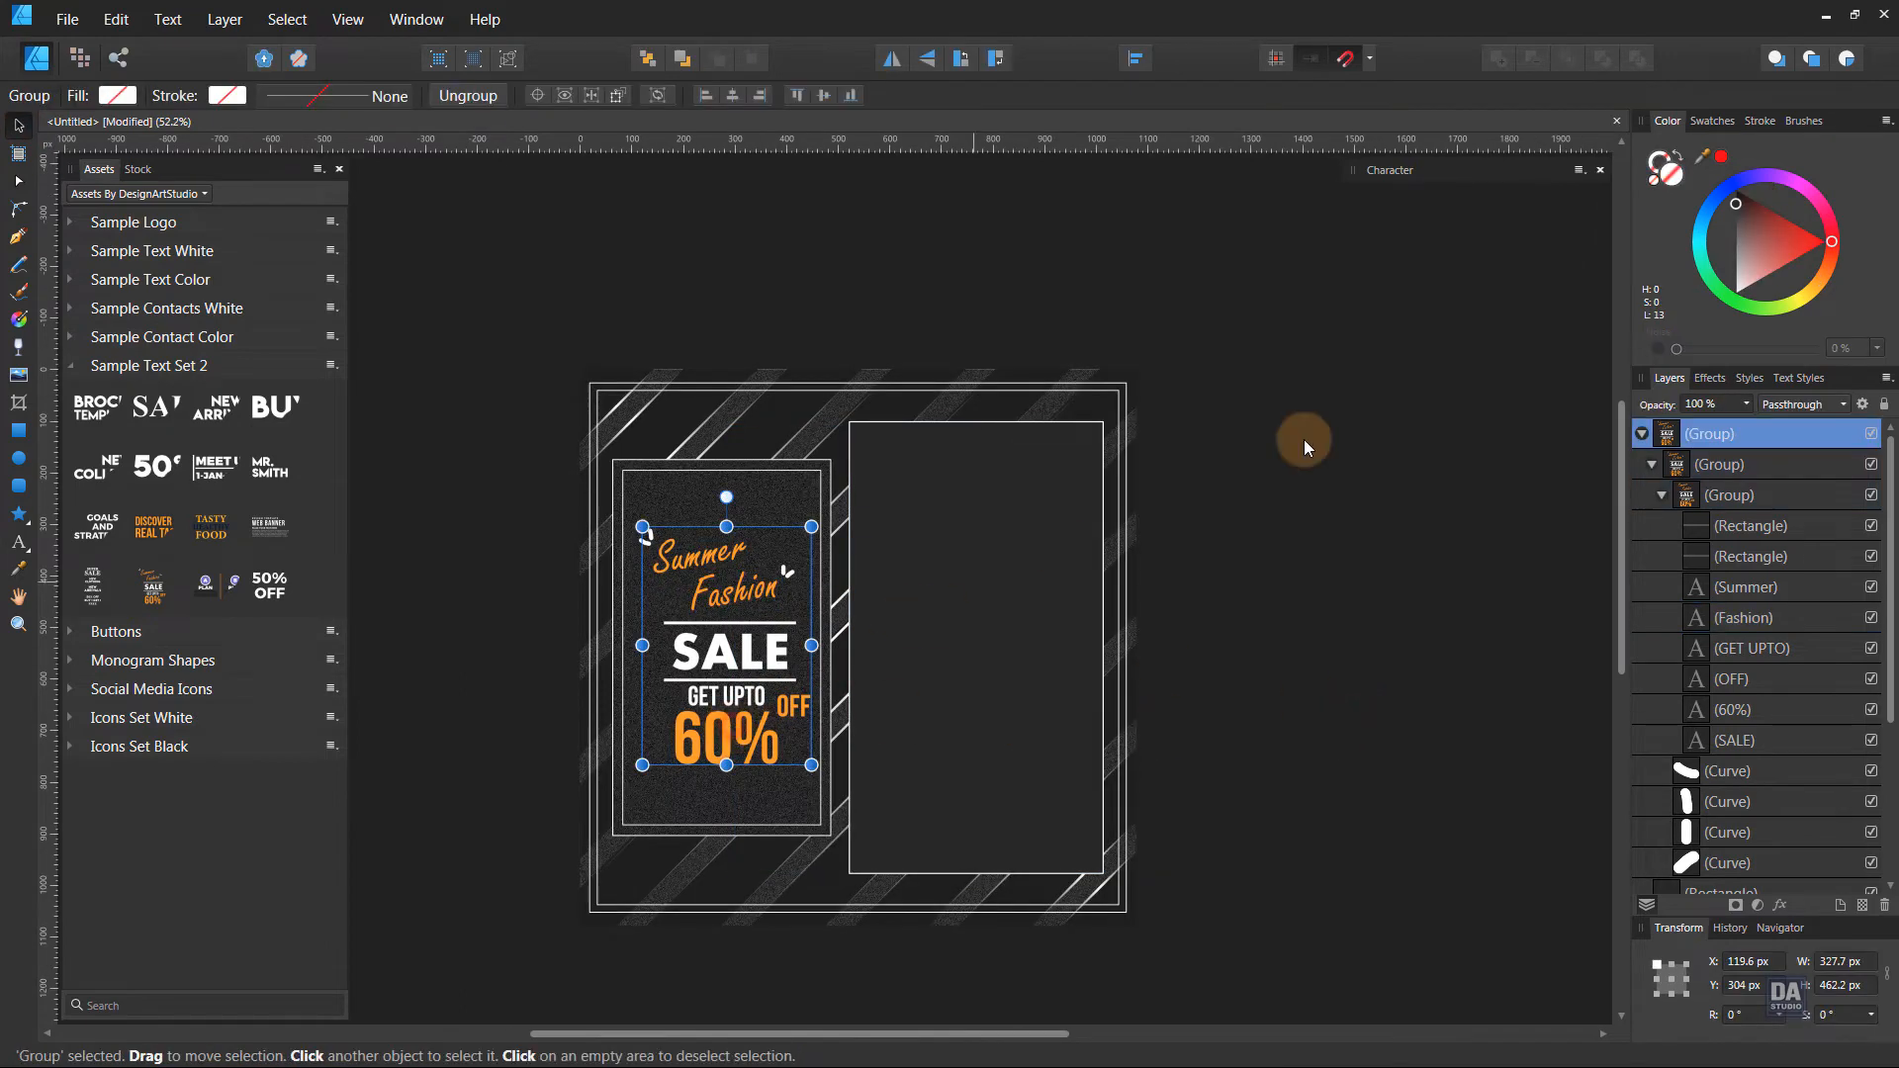
pyautogui.moveTo(1751, 263); pyautogui.dragTo(1737, 297)
pyautogui.click(1440, 594)
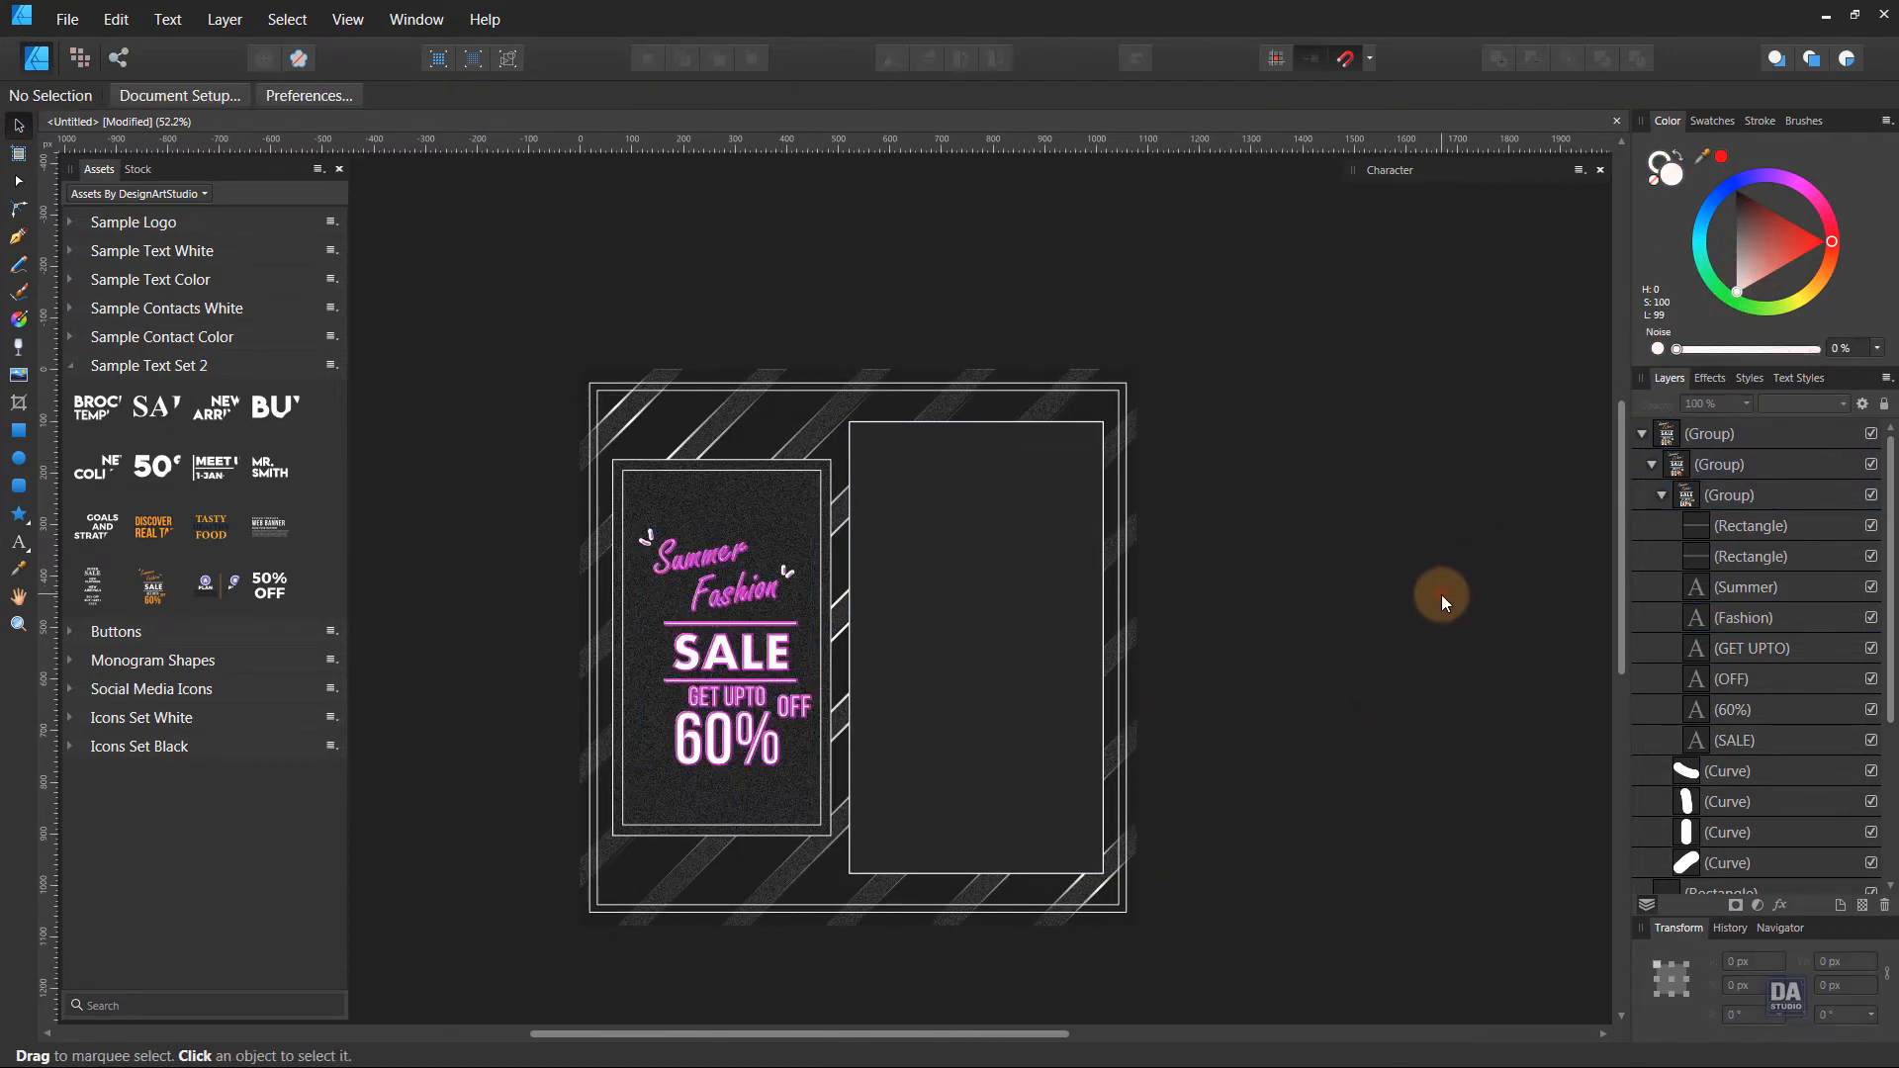
pyautogui.scroll(1, 655, 780)
# Move the sale text group leftwards in the left panel to about X 108 px, balancing it between the panel's sides.
pyautogui.click(771, 767)
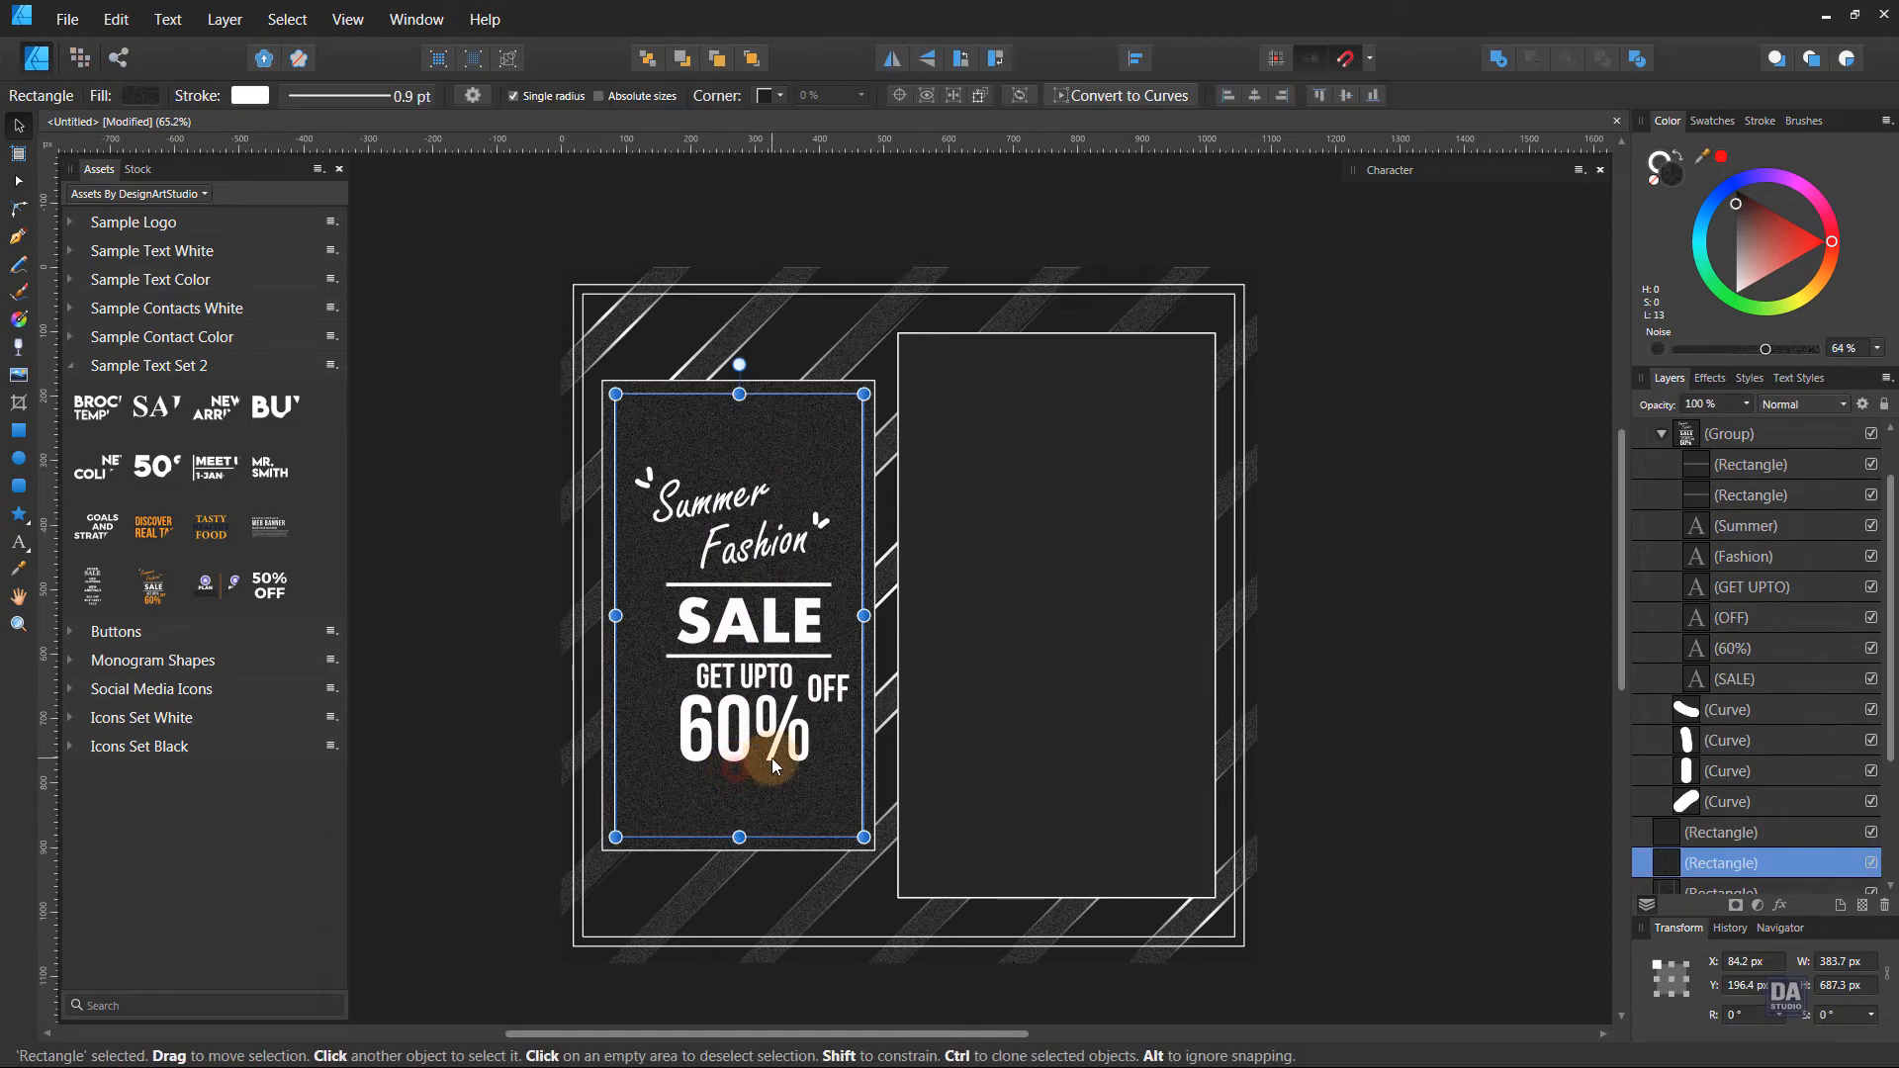
pyautogui.click(780, 743)
pyautogui.moveTo(772, 743); pyautogui.dragTo(769, 739)
pyautogui.click(1420, 740)
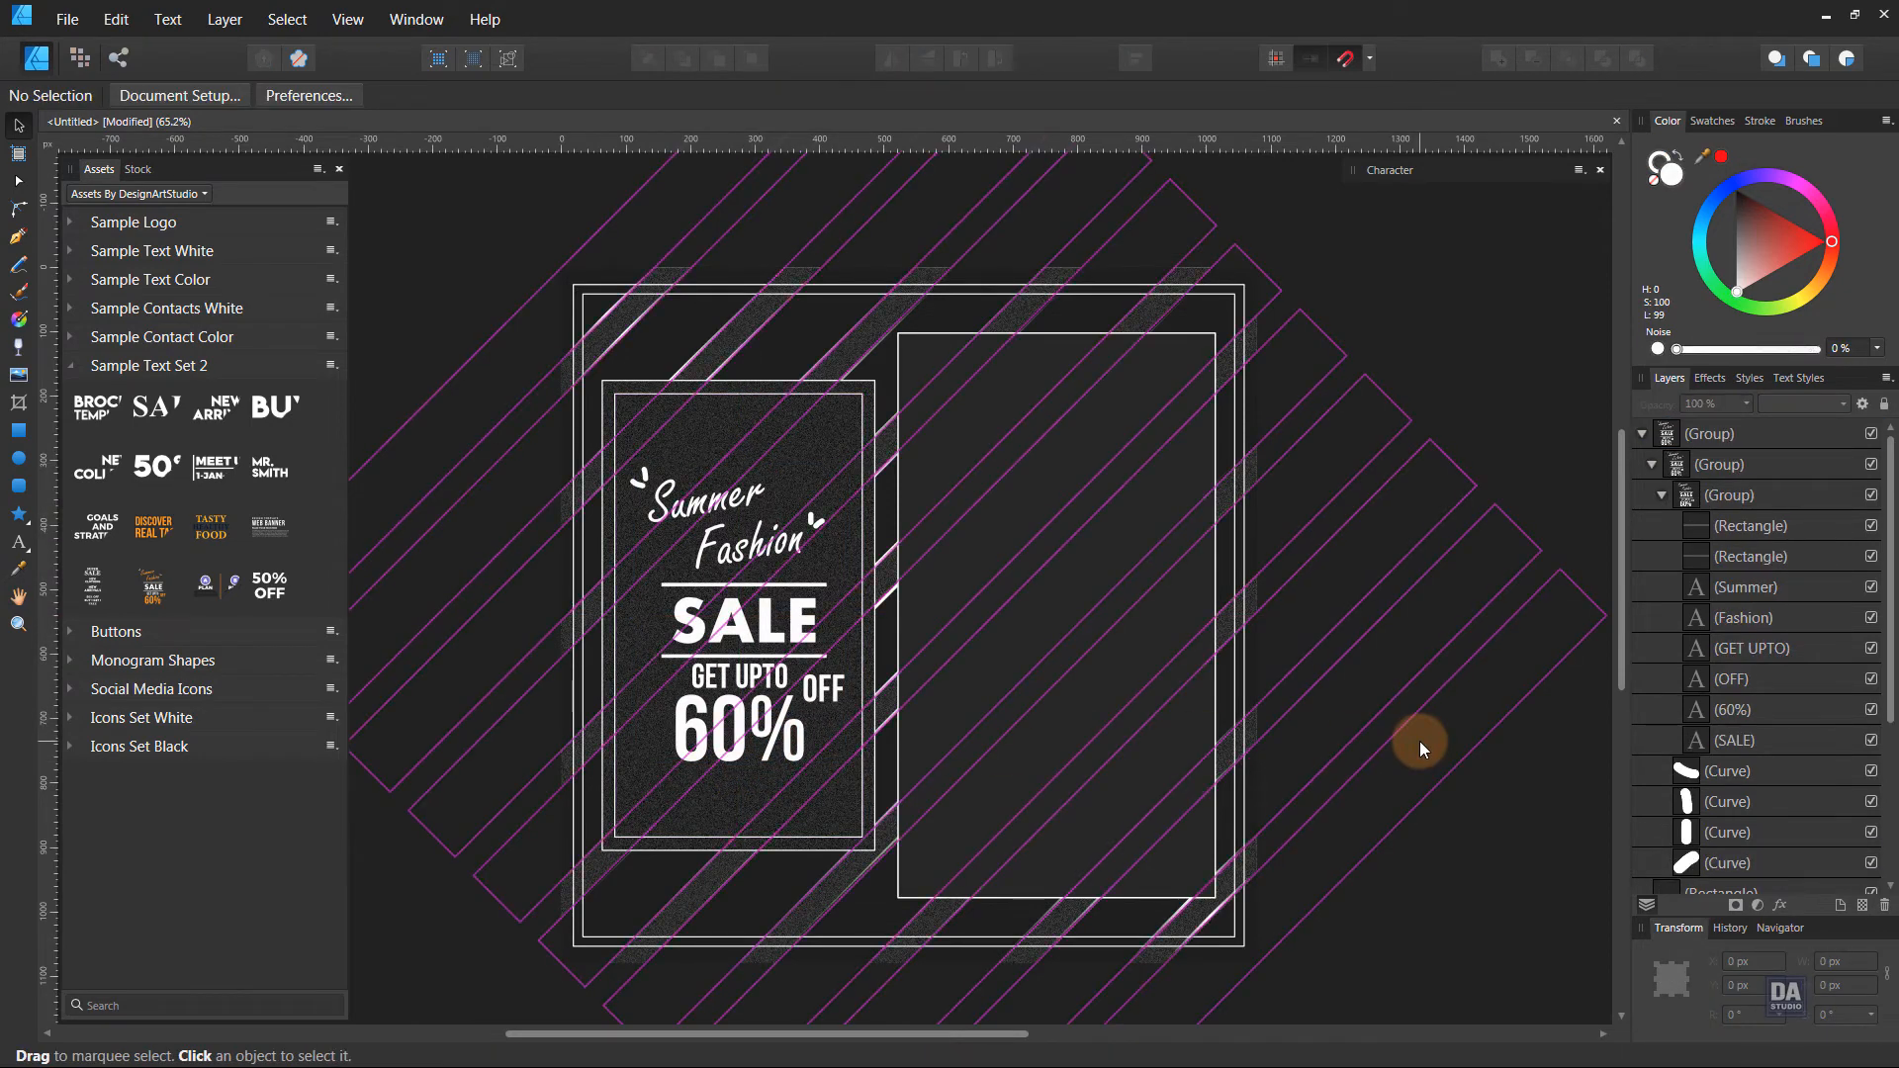
pyautogui.click(769, 739)
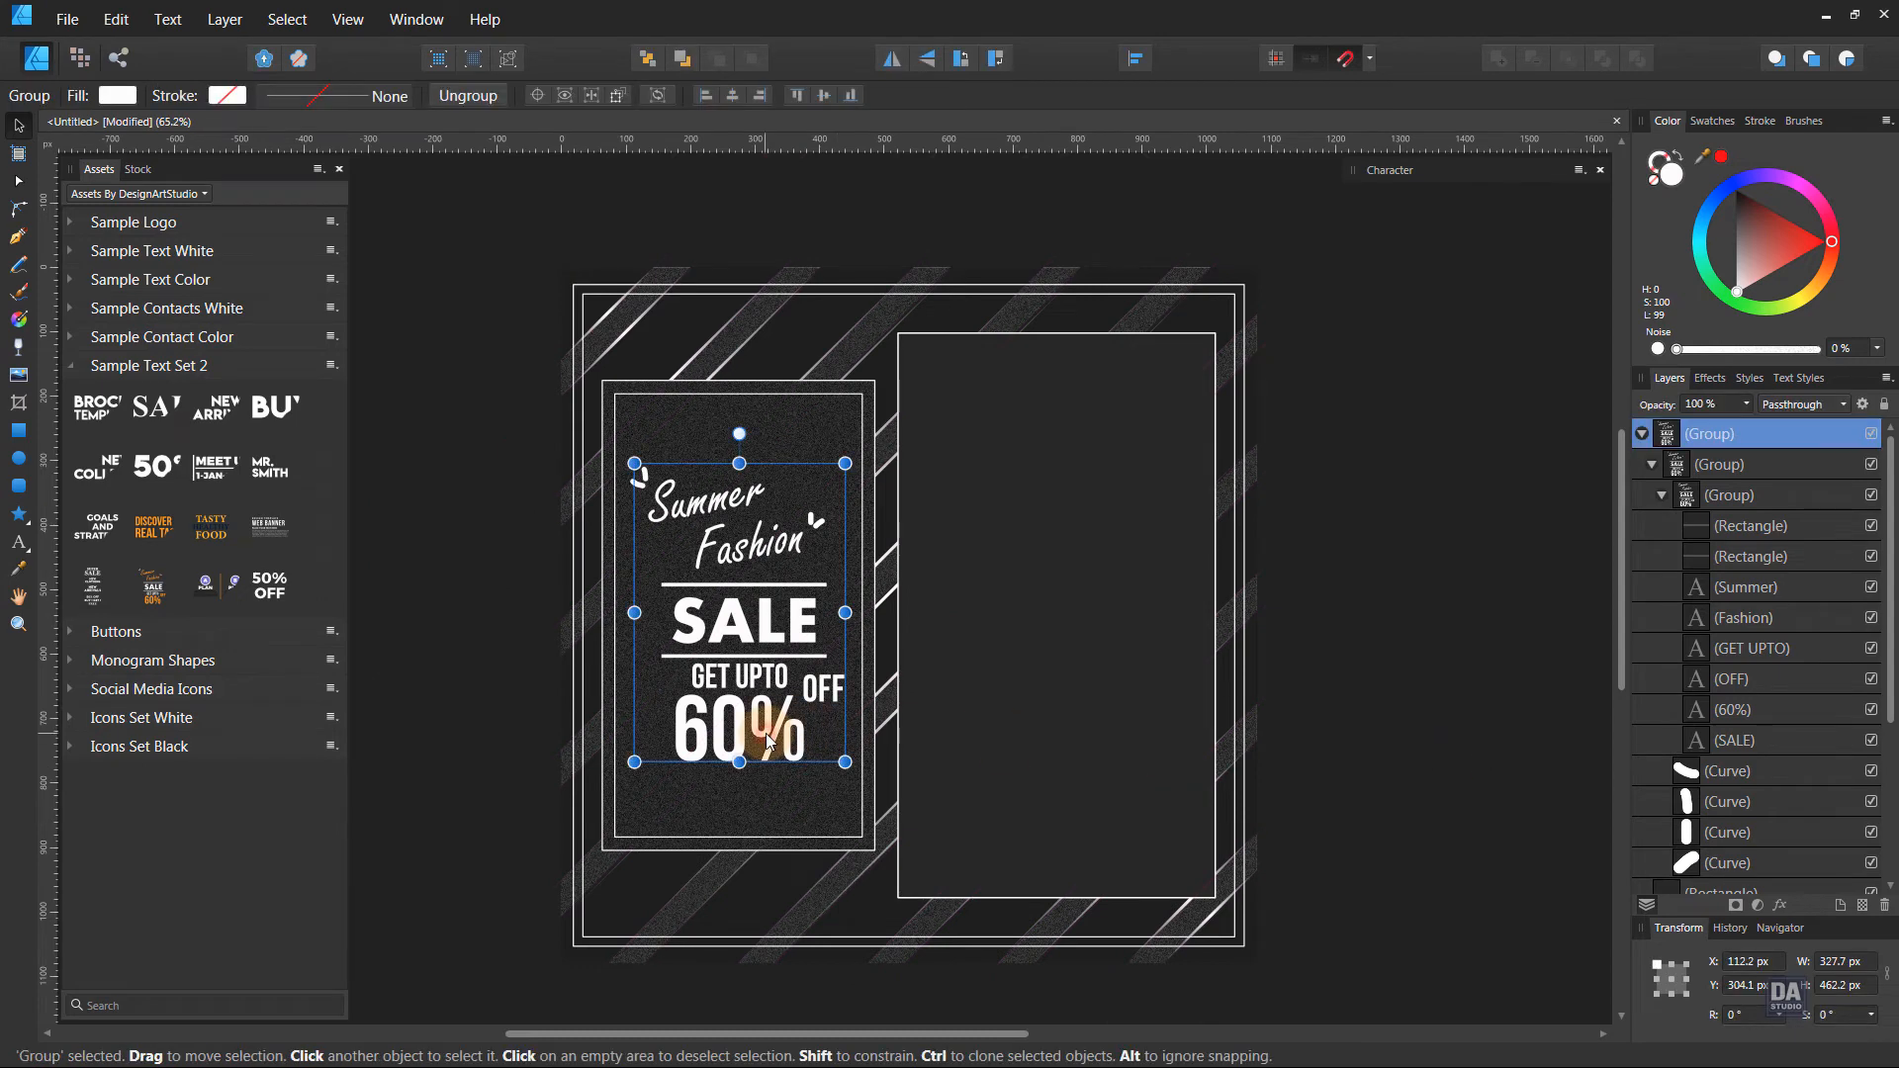
pyautogui.click(1466, 760)
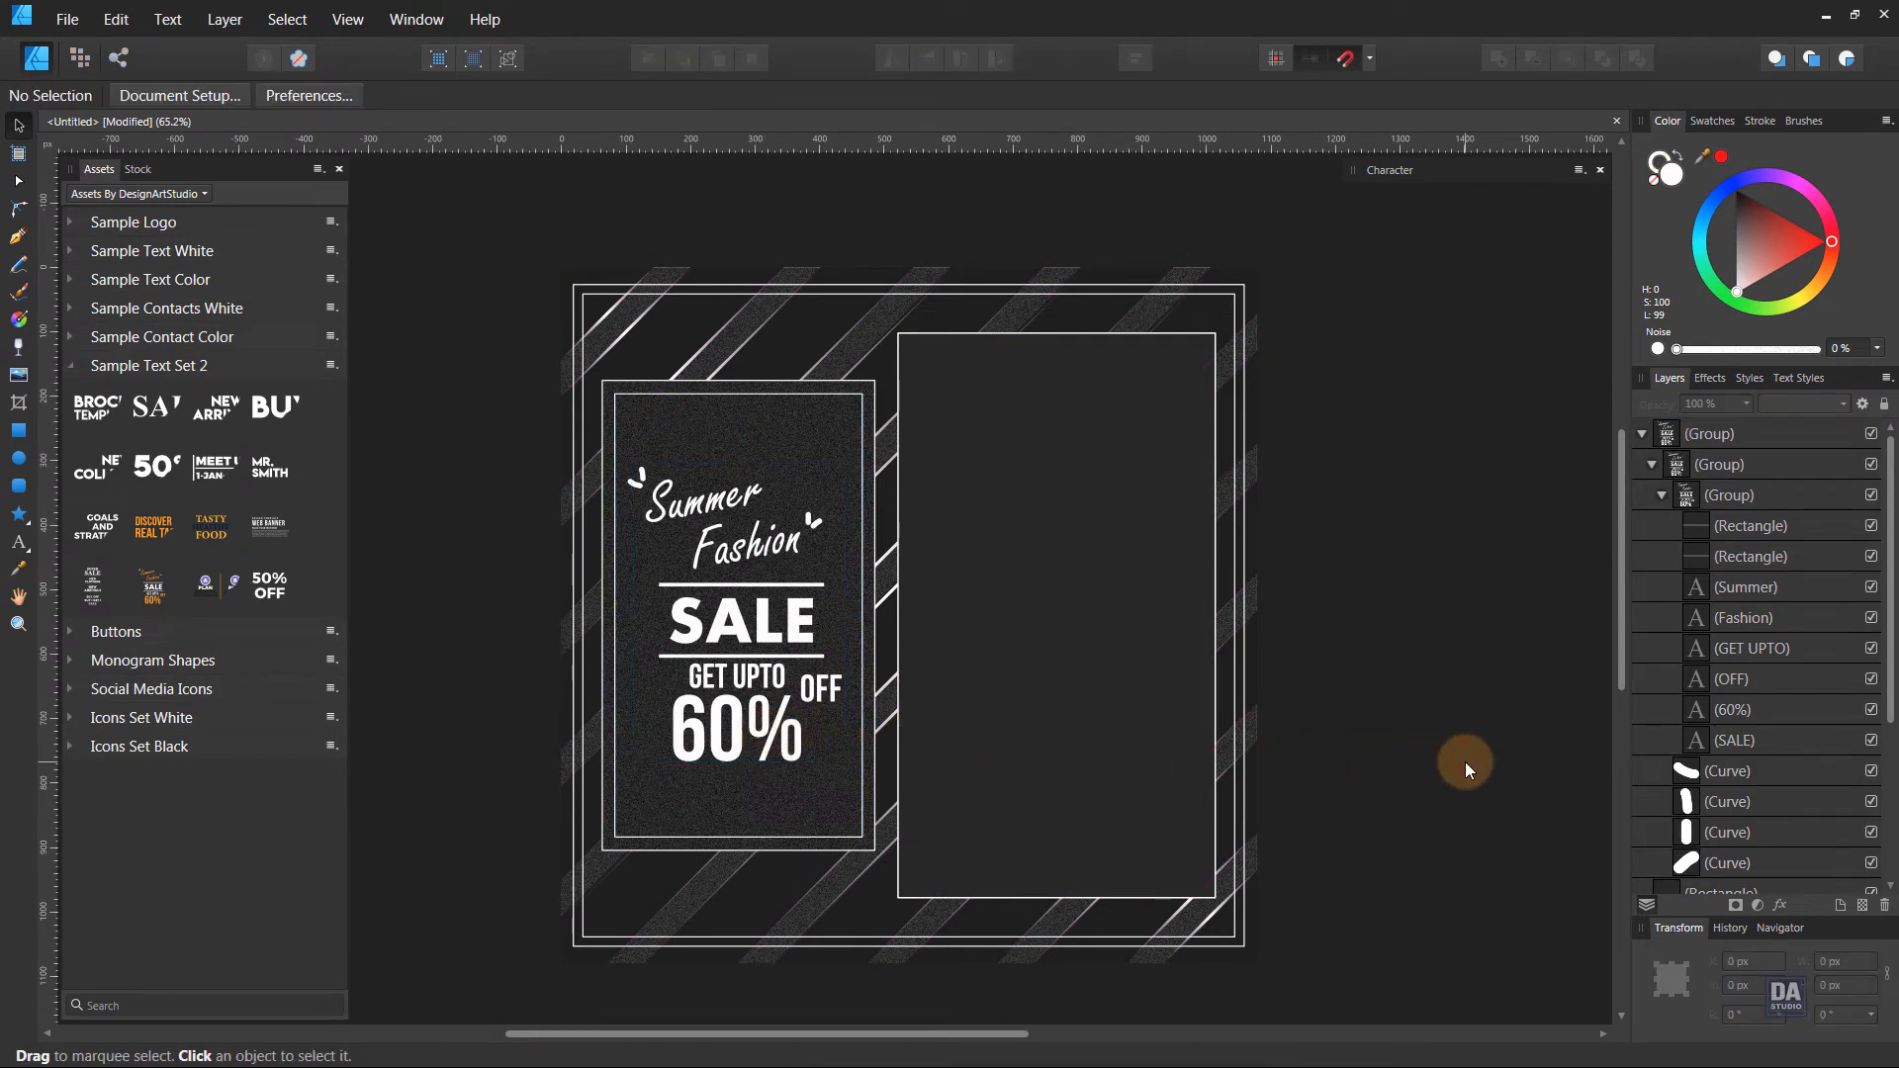
pyautogui.moveTo(1466, 762); pyautogui.dragTo(1411, 737)
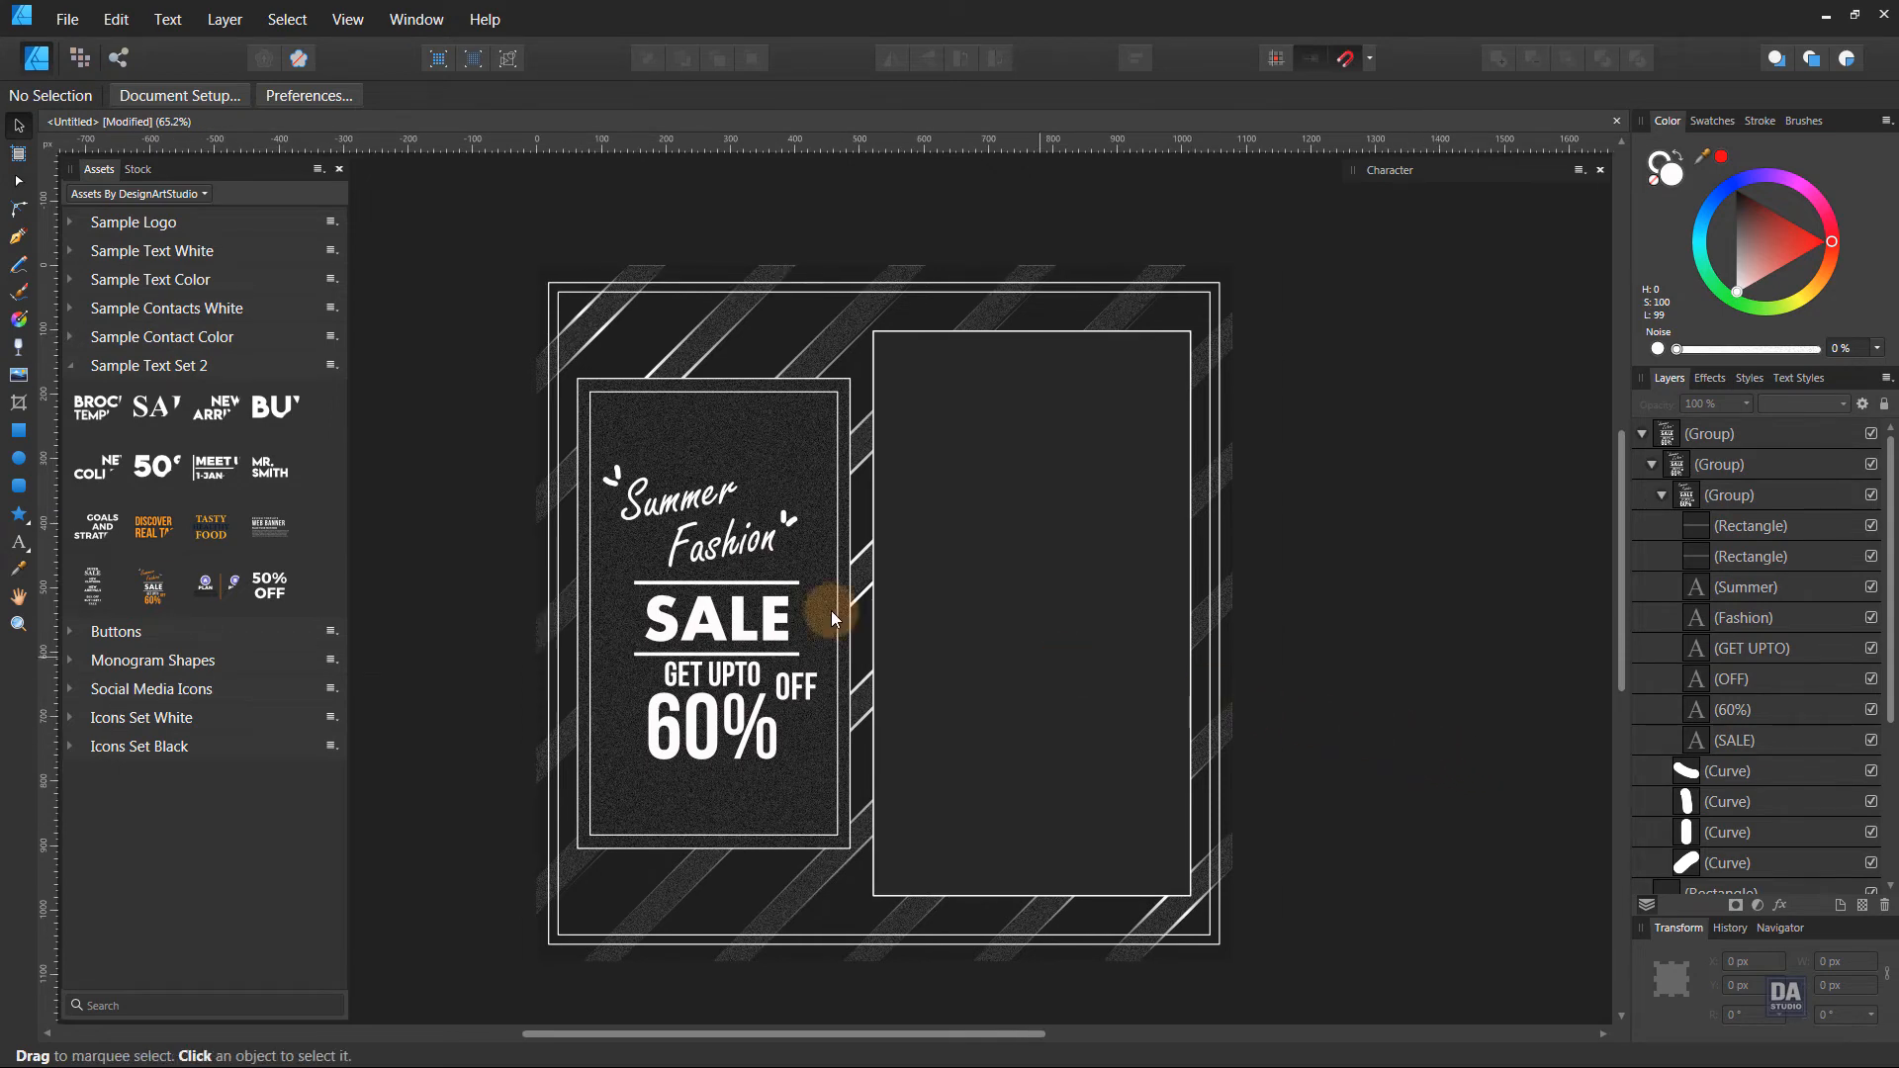
pyautogui.click(71, 315)
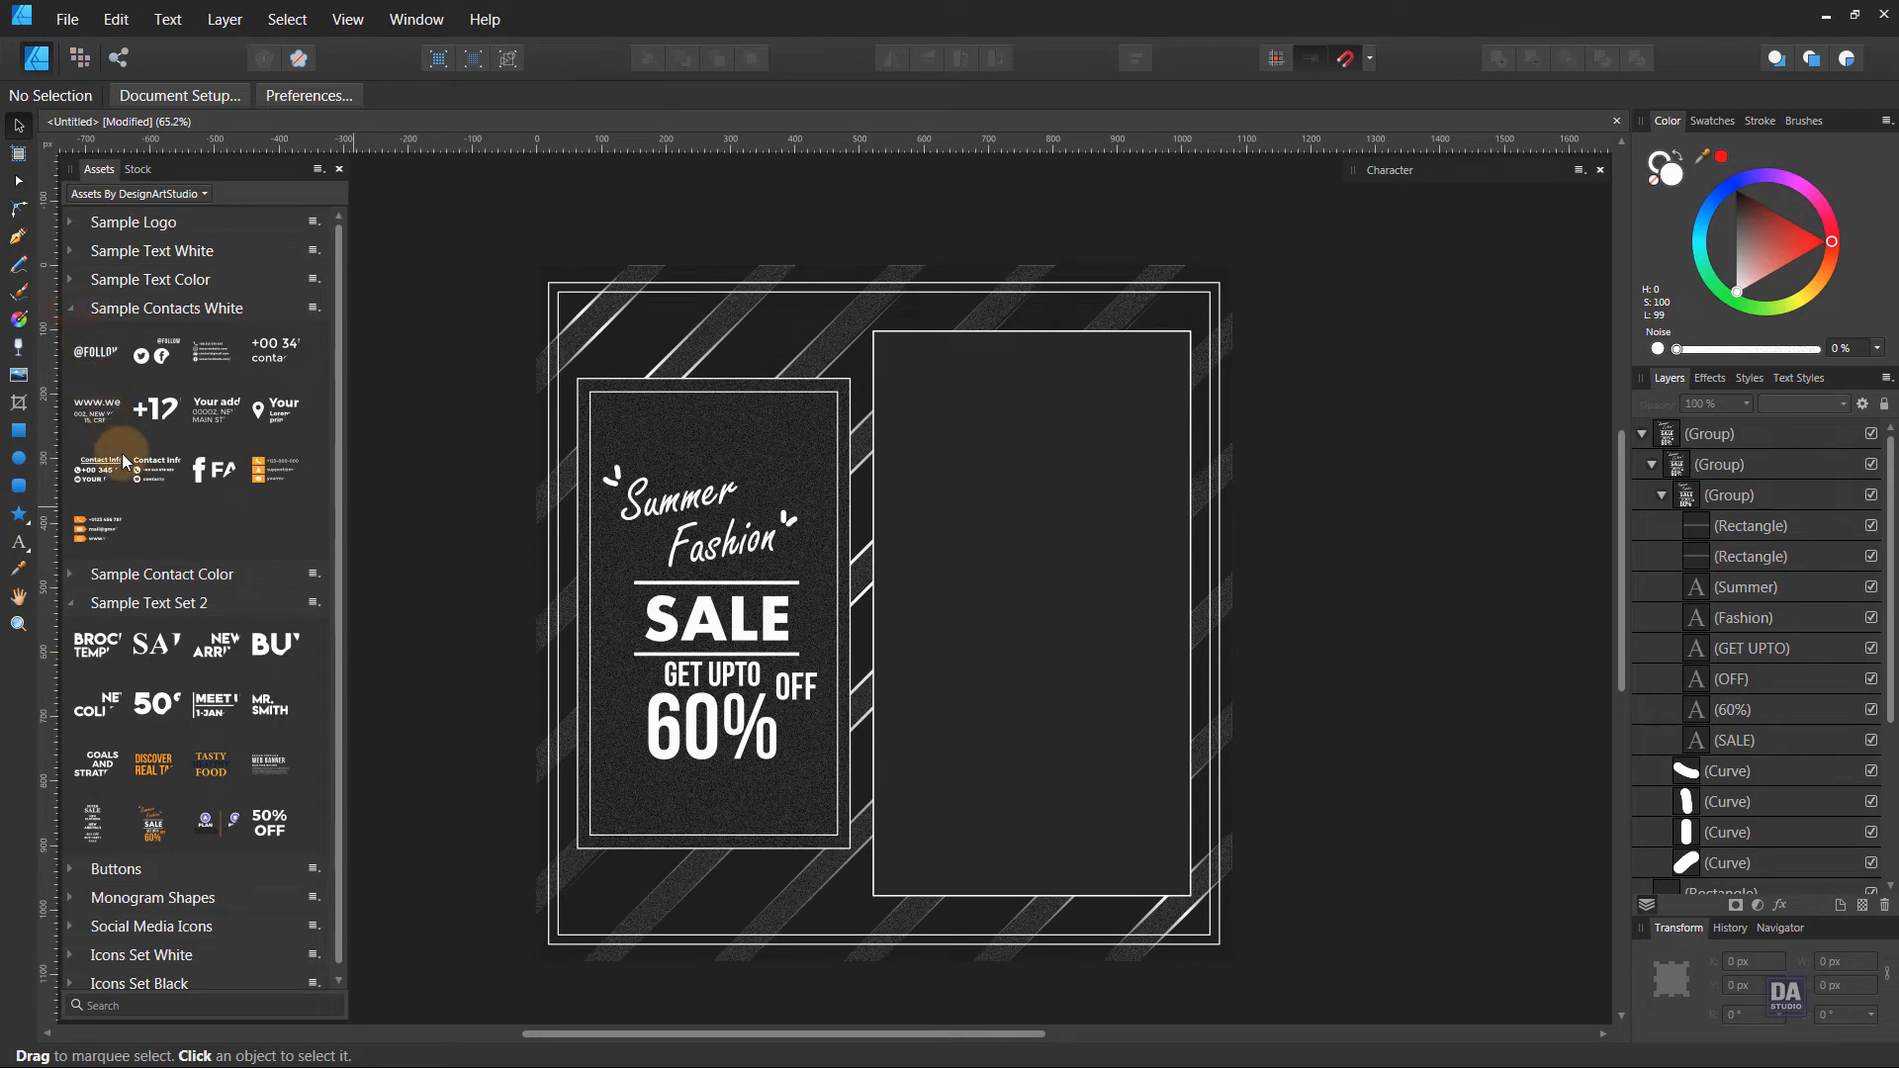
pyautogui.moveTo(150, 379); pyautogui.dragTo(747, 858)
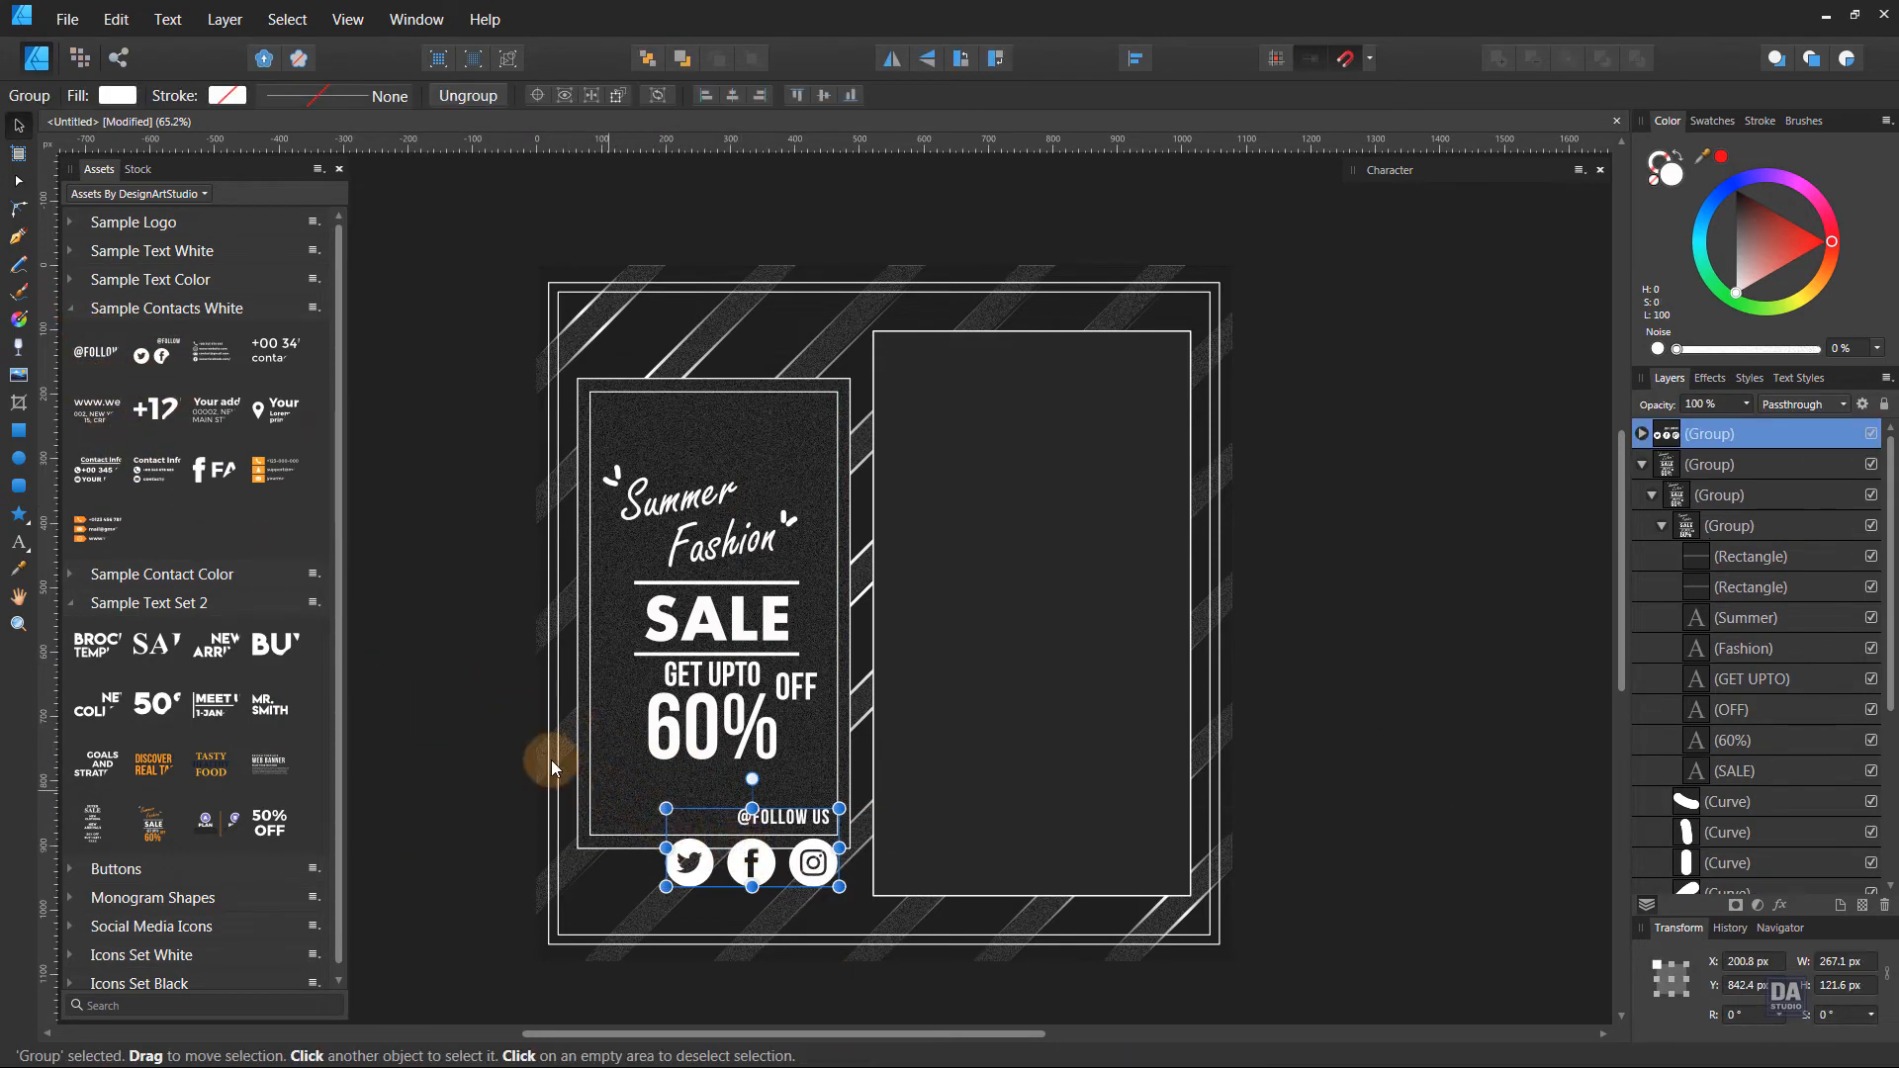
pyautogui.hotkey('ctrl', 'z')
pyautogui.moveTo(93, 370); pyautogui.dragTo(836, 620)
pyautogui.scroll(4, 766, 946)
pyautogui.moveTo(932, 561); pyautogui.dragTo(978, 584)
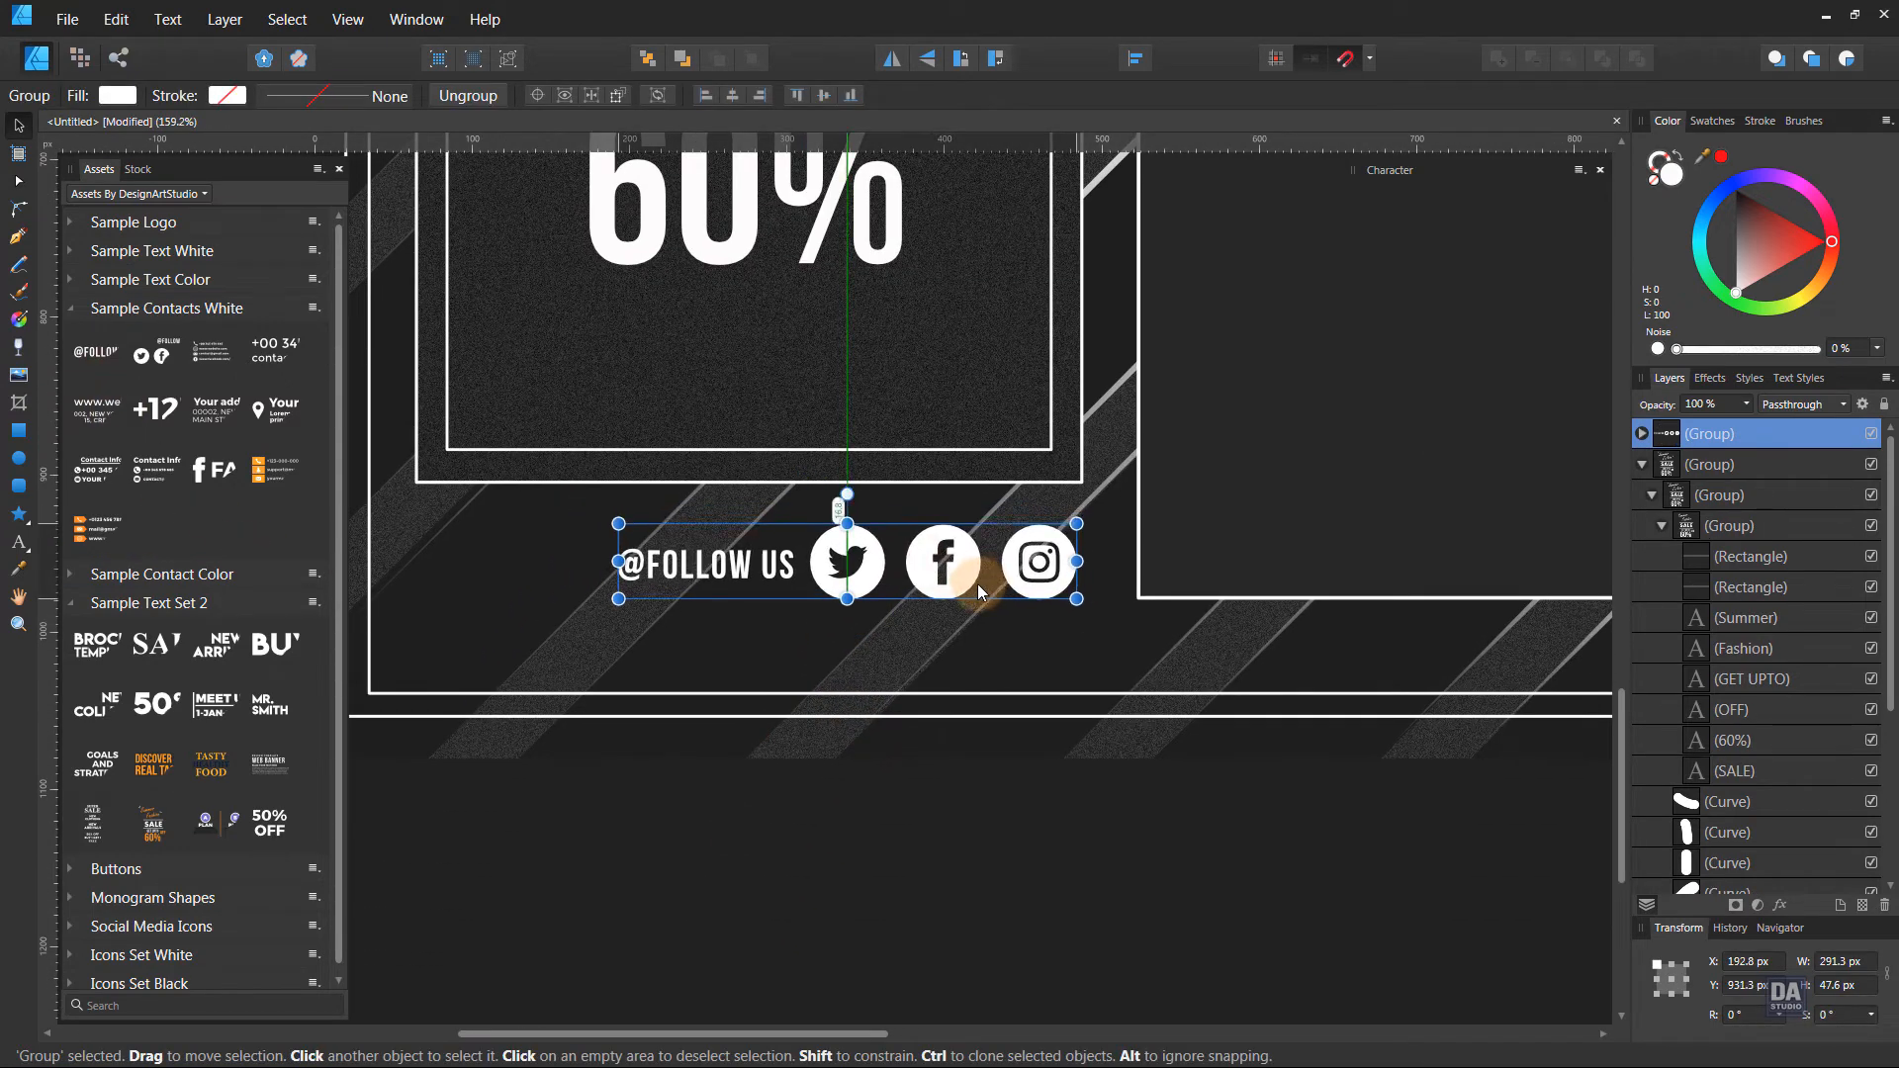
pyautogui.click(662, 526)
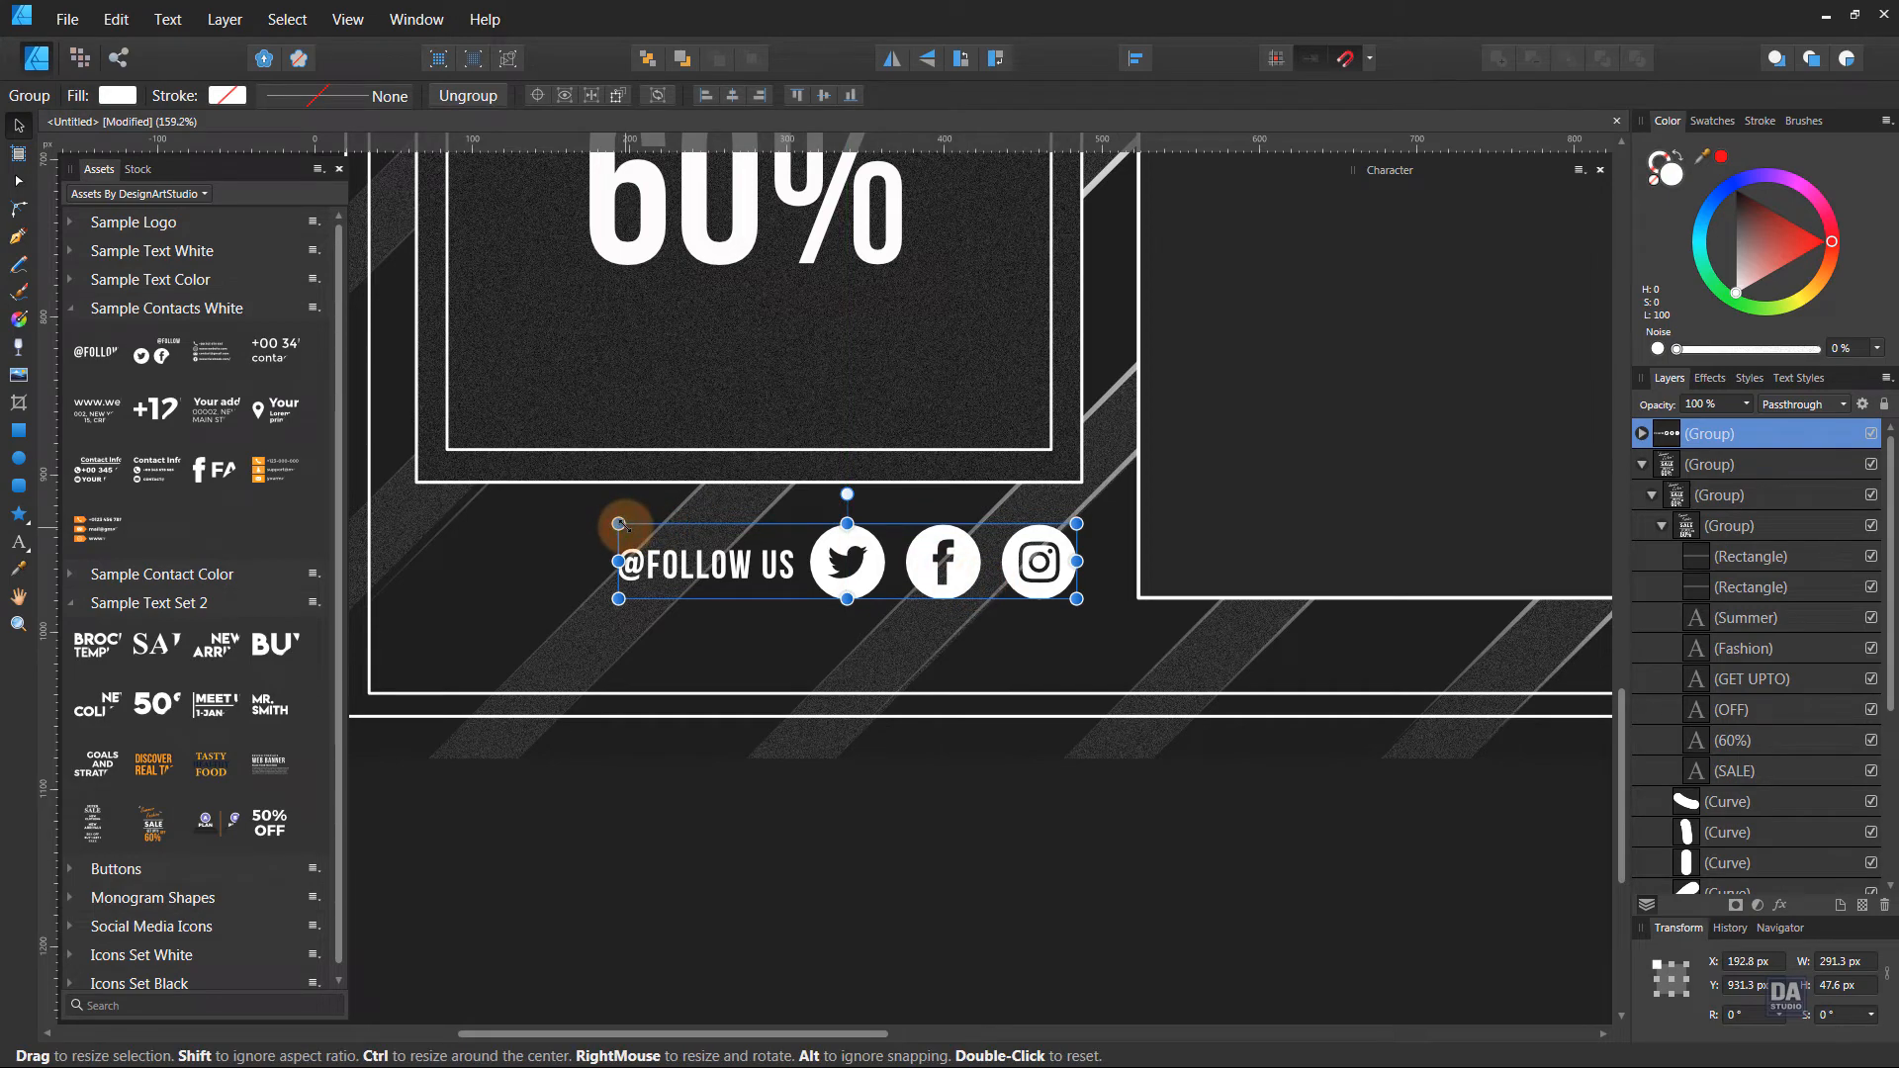
pyautogui.moveTo(620, 525); pyautogui.dragTo(576, 516)
pyautogui.moveTo(827, 522); pyautogui.dragTo(835, 690)
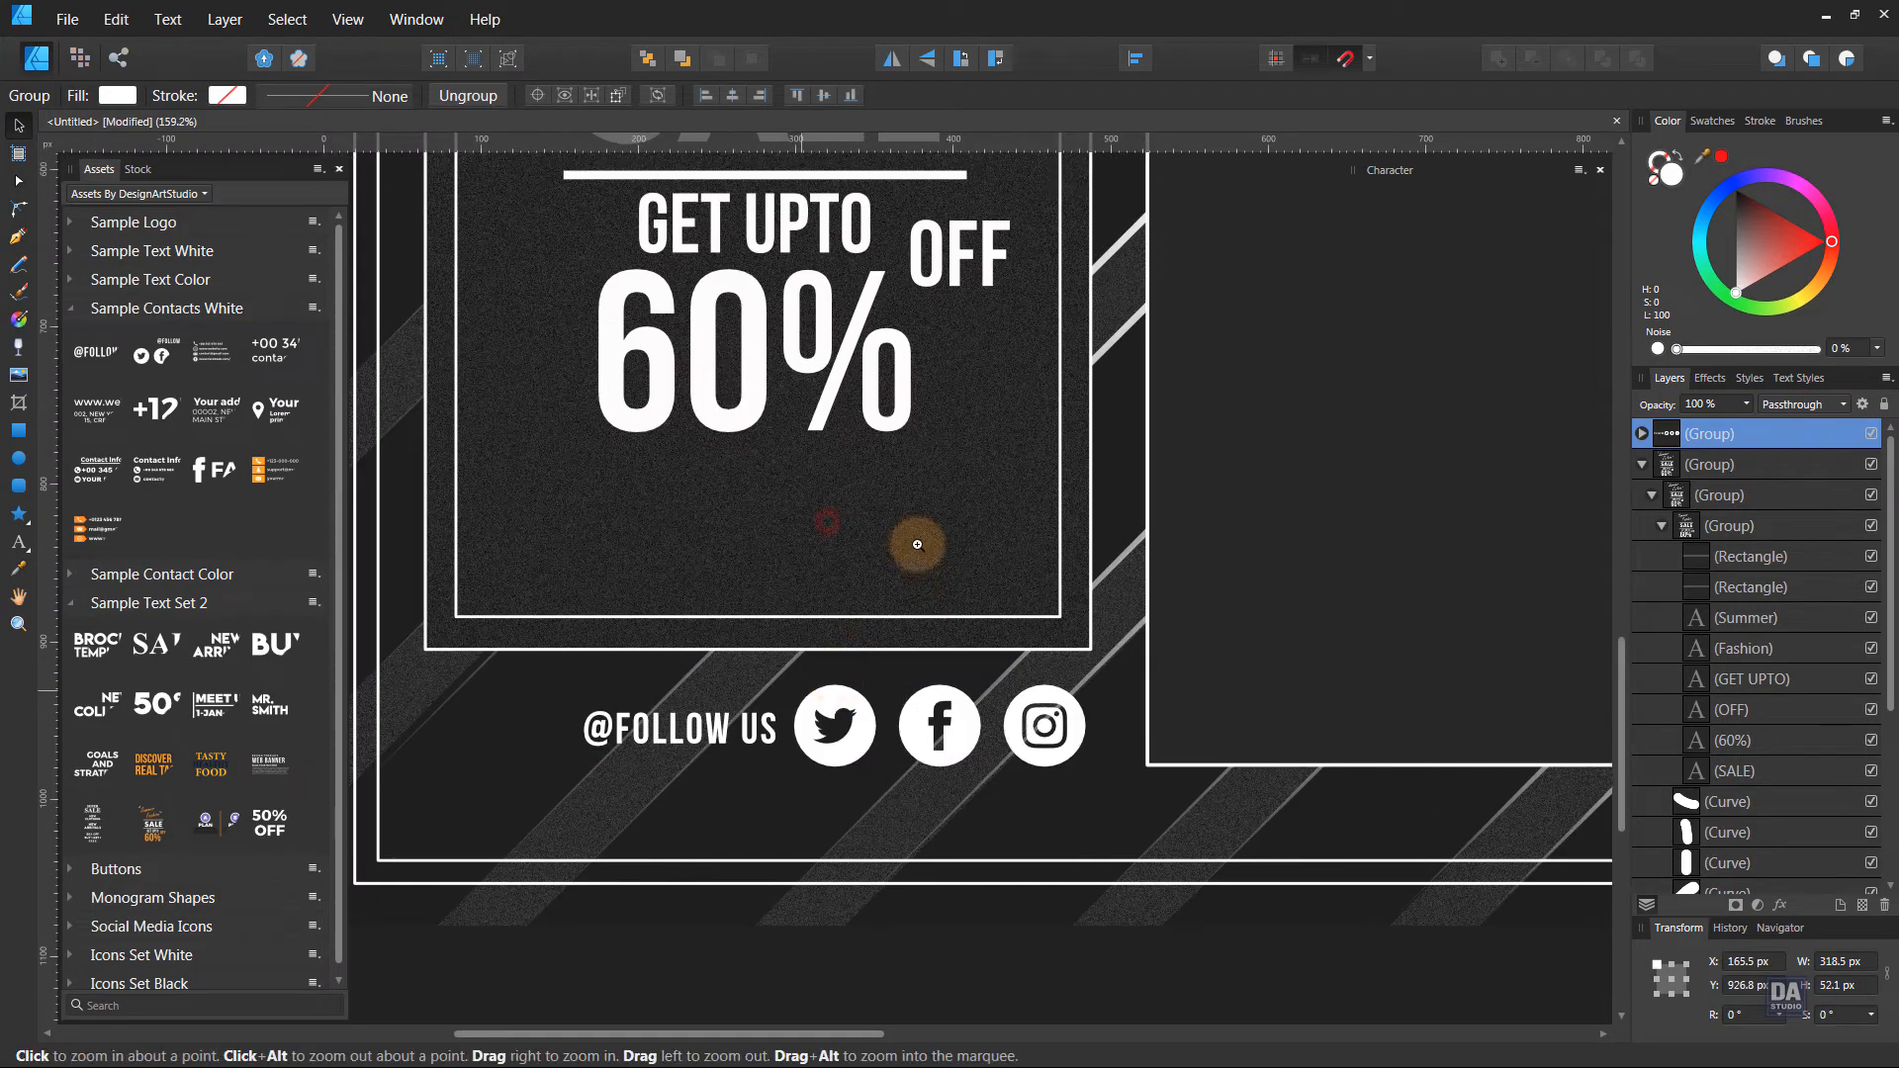
# Scale the sale text group and both left panel rectangles down slightly together about their common centre.
pyautogui.keyDown('ctrl'); pyautogui.keyDown('alt'); pyautogui.click(918, 545); pyautogui.keyUp('alt'); pyautogui.keyUp('ctrl')
pyautogui.moveTo(897, 470); pyautogui.dragTo(857, 662)
pyautogui.click(821, 613)
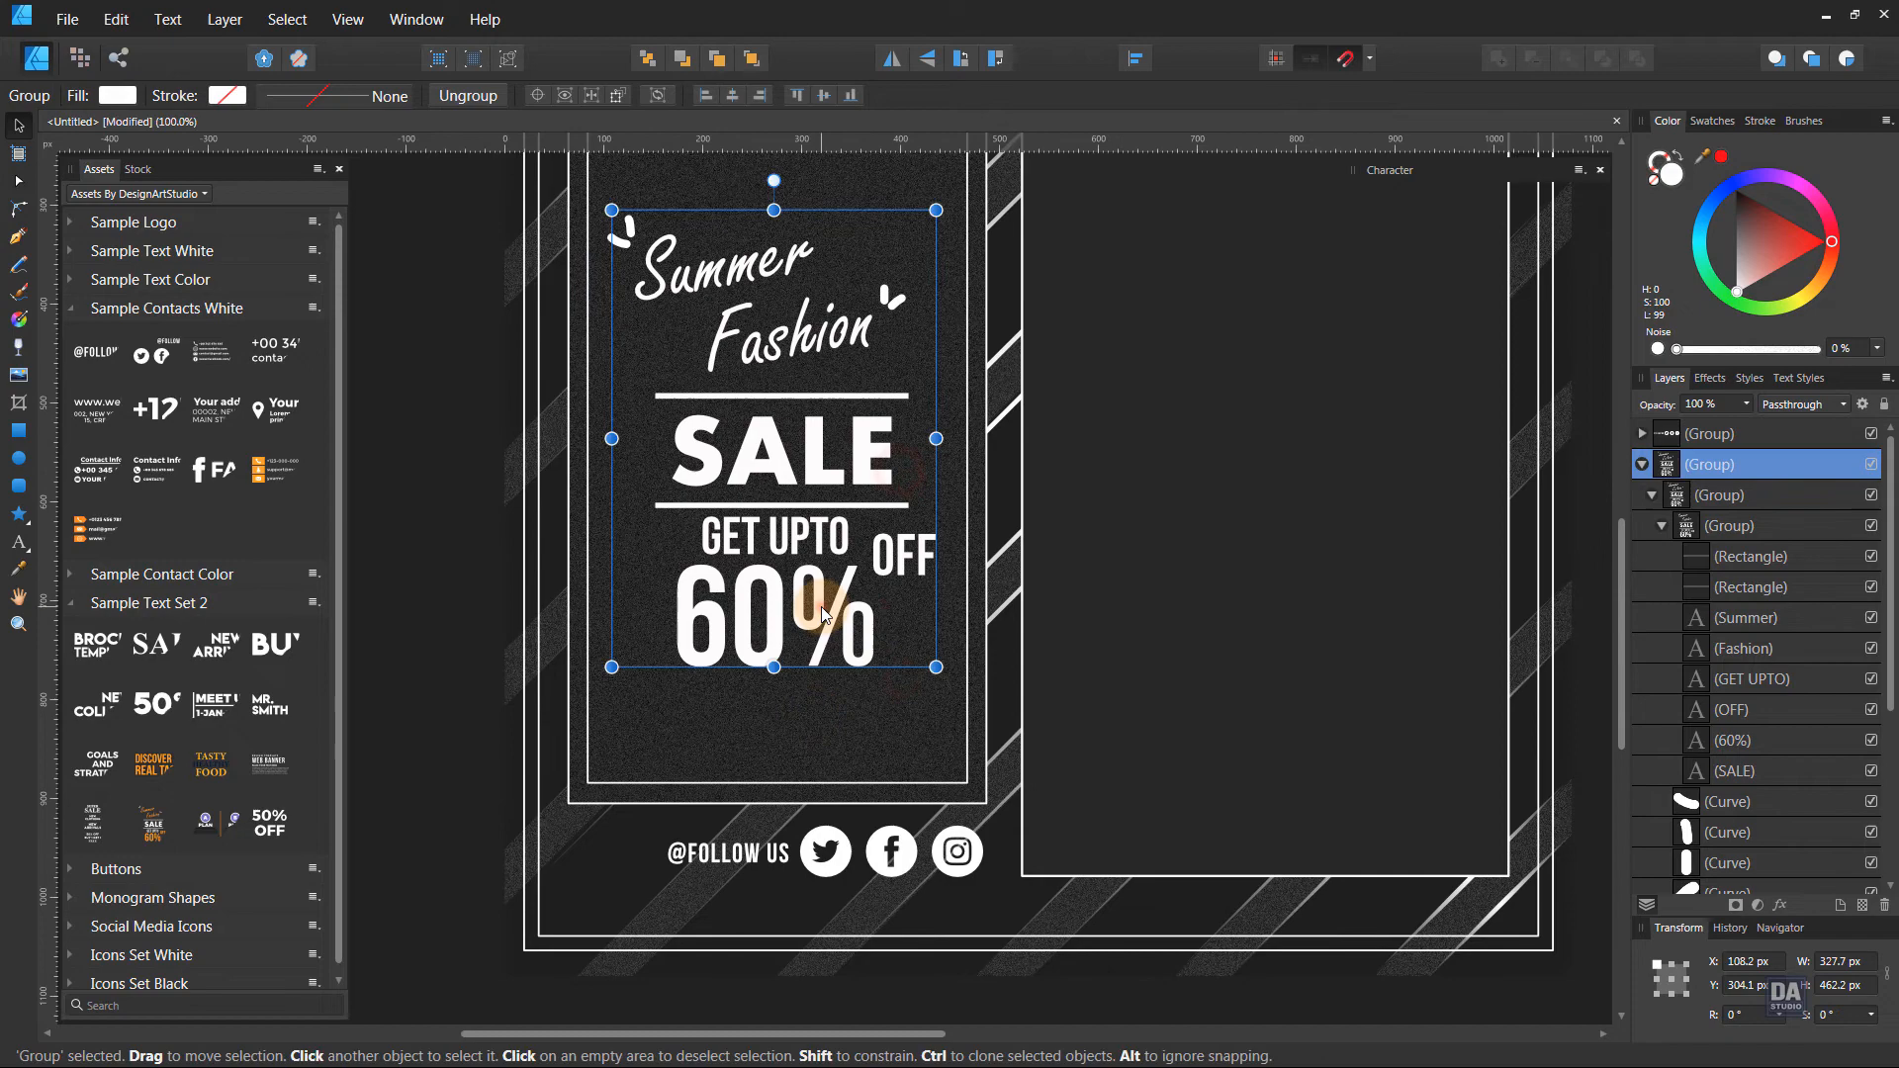
pyautogui.keyDown('shift'); pyautogui.click(923, 739); pyautogui.keyUp('shift')
pyautogui.keyDown('shift'); pyautogui.click(976, 792); pyautogui.keyUp('shift')
pyautogui.moveTo(986, 803); pyautogui.dragTo(973, 782)
pyautogui.click(890, 853)
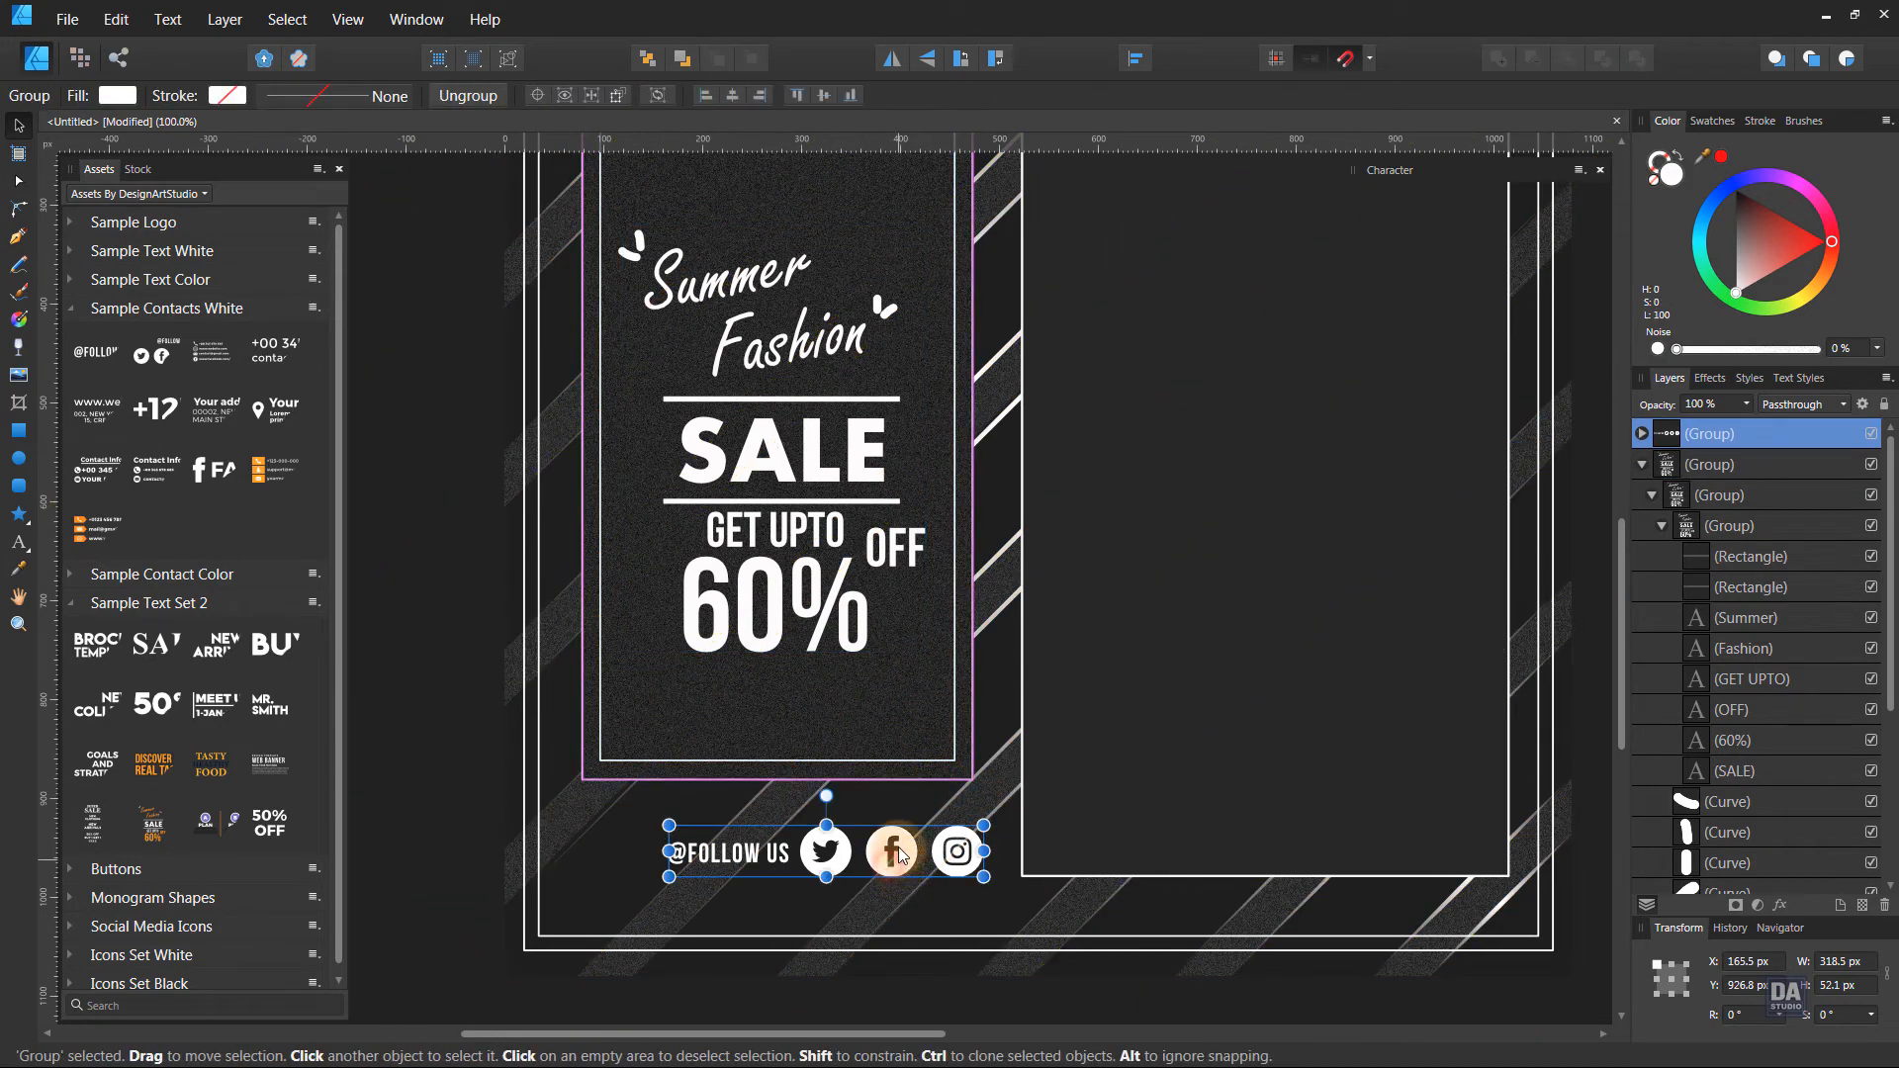
pyautogui.moveTo(900, 854)
pyautogui.mouseDown()
pyautogui.moveTo(917, 835)
pyautogui.moveTo(898, 842)
pyautogui.mouseUp()
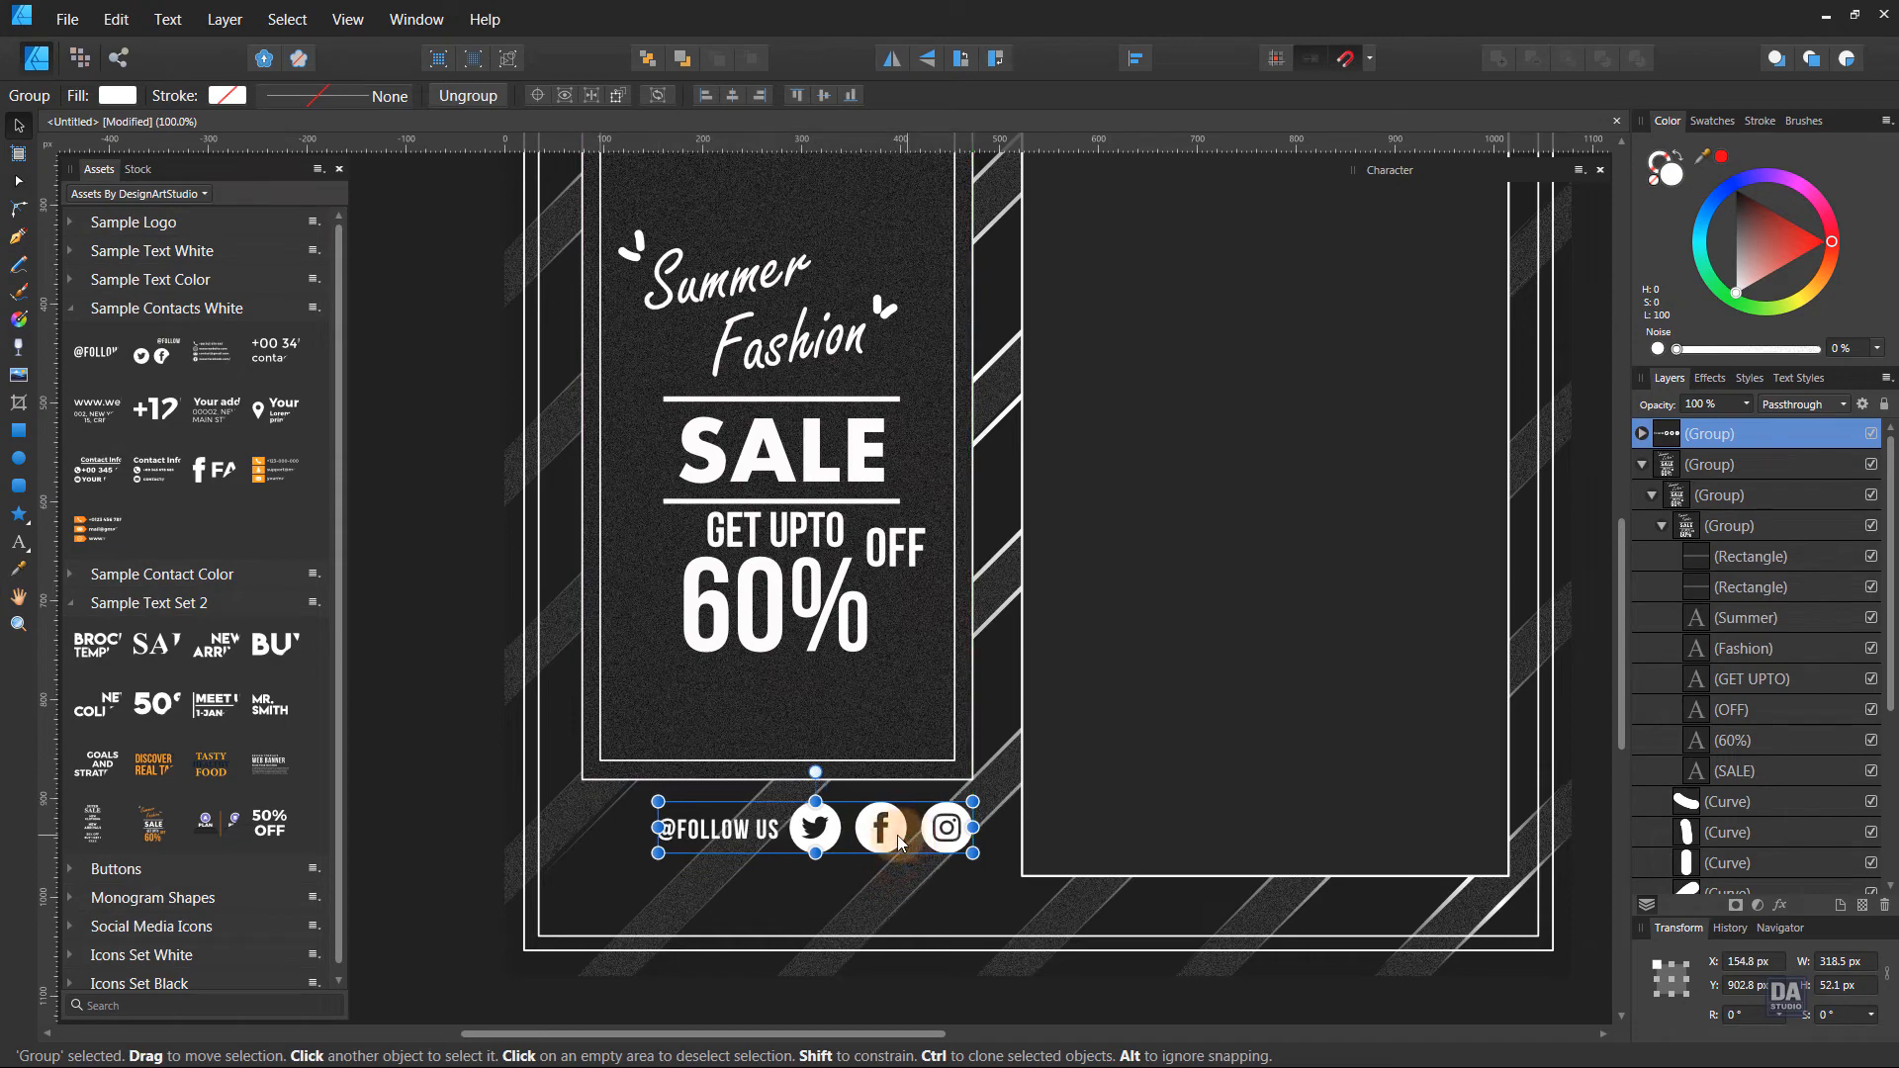
pyautogui.click(411, 767)
pyautogui.scroll(-4, 607, 619)
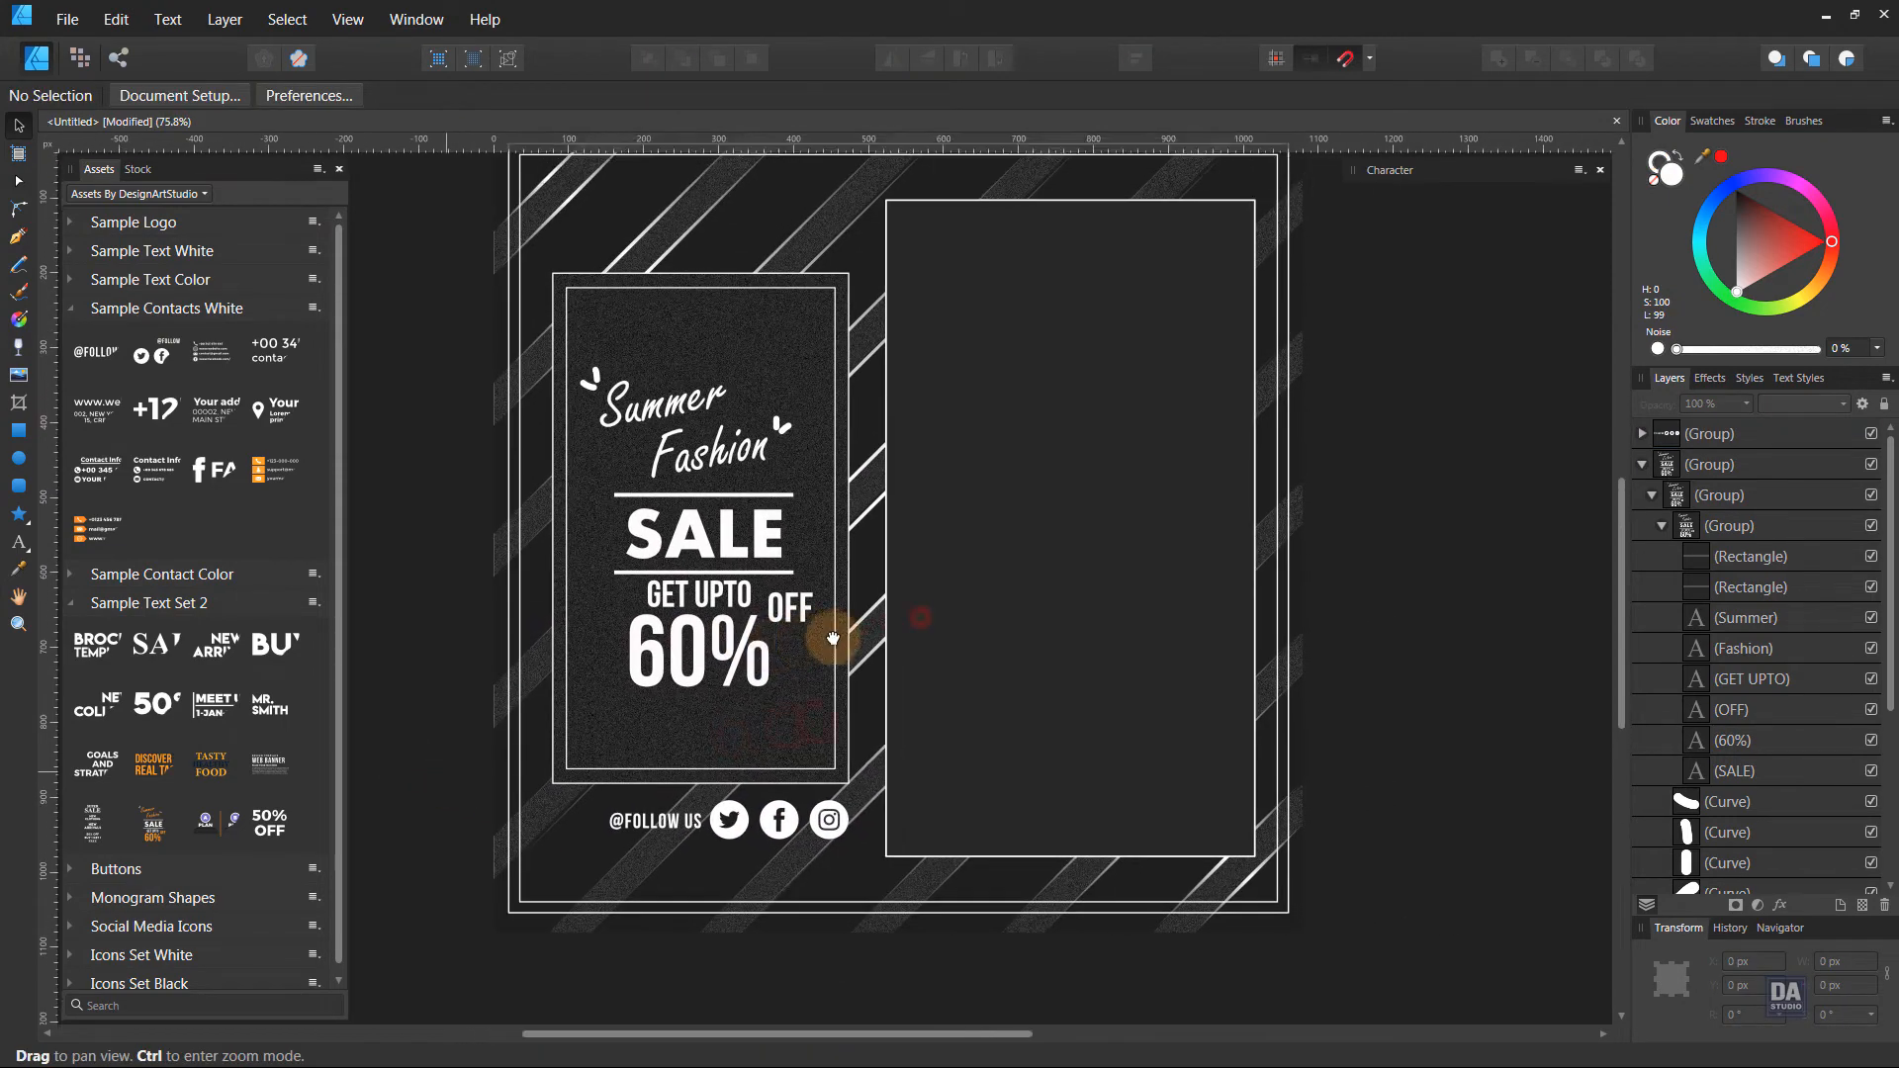
pyautogui.scroll(-3, 833, 638)
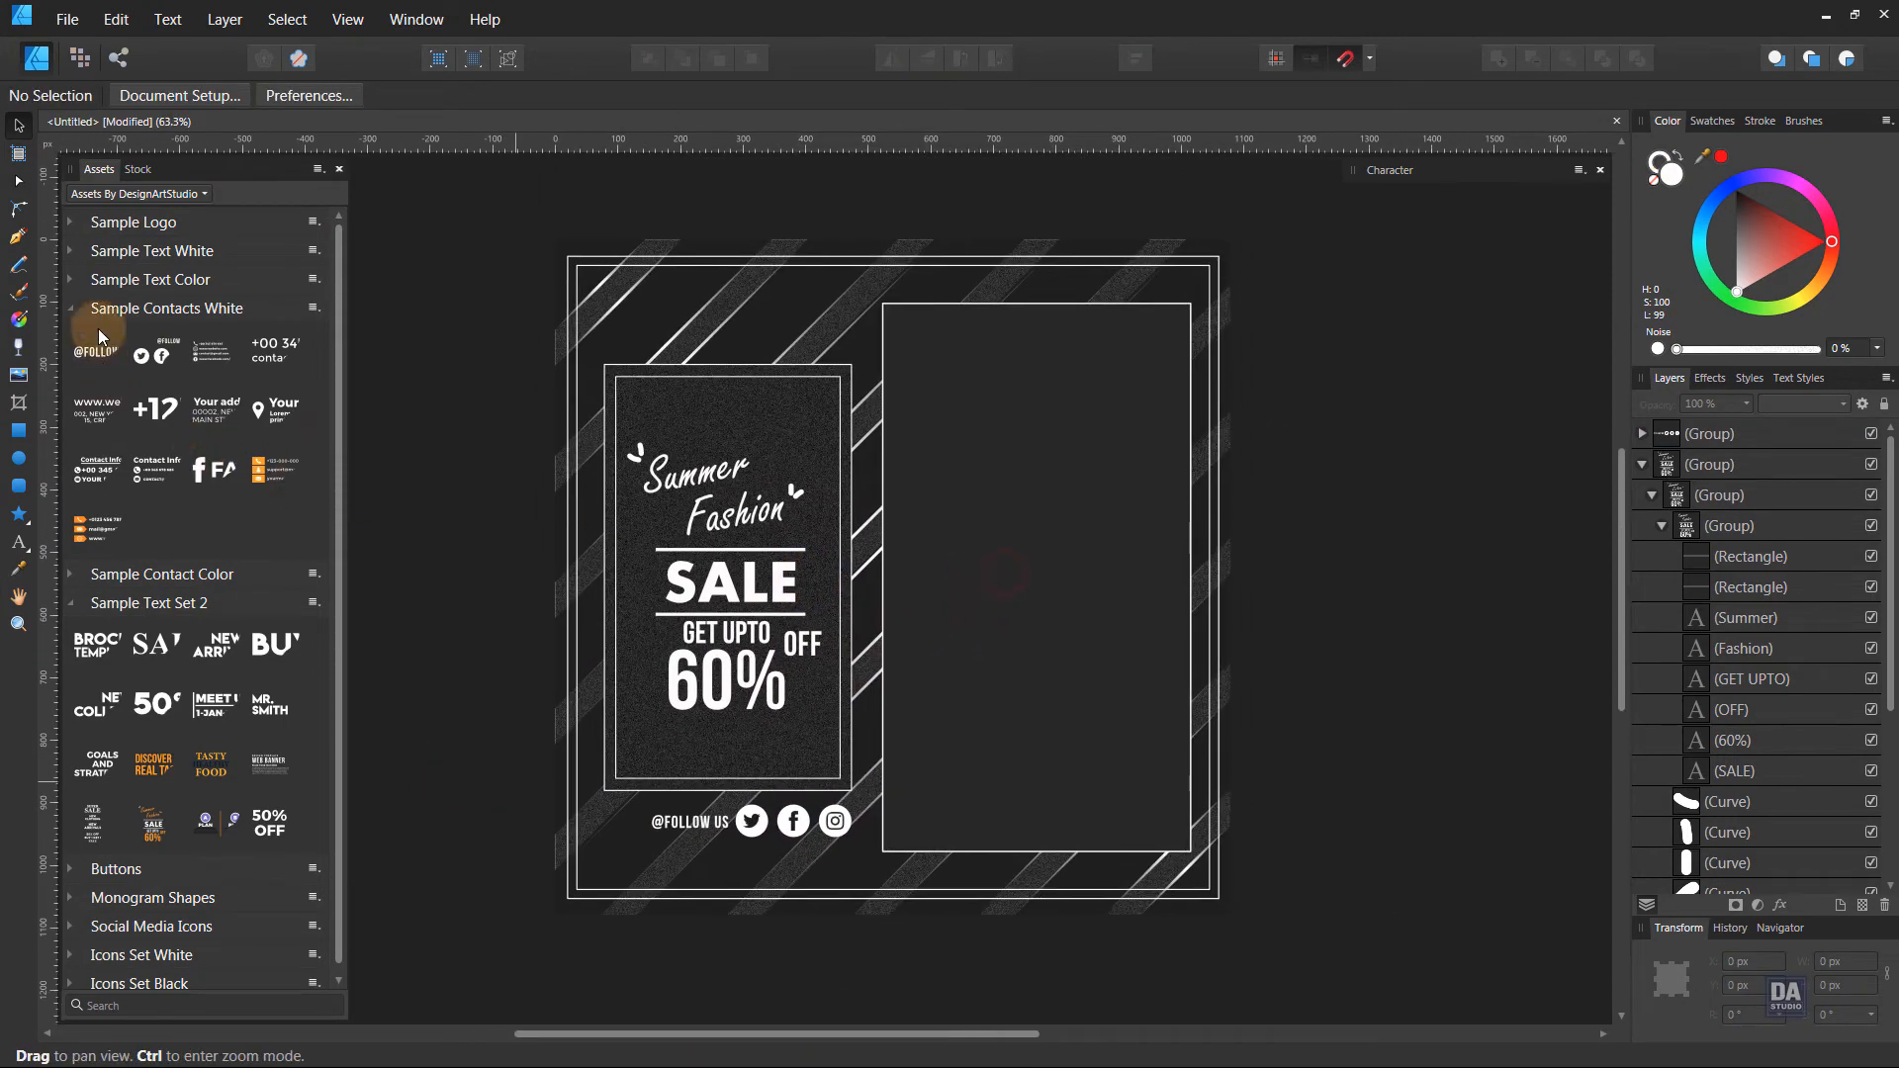
# Collapse the Sample Contacts White and Sample Text Set 2 asset categories.
pyautogui.click(74, 311)
pyautogui.click(74, 368)
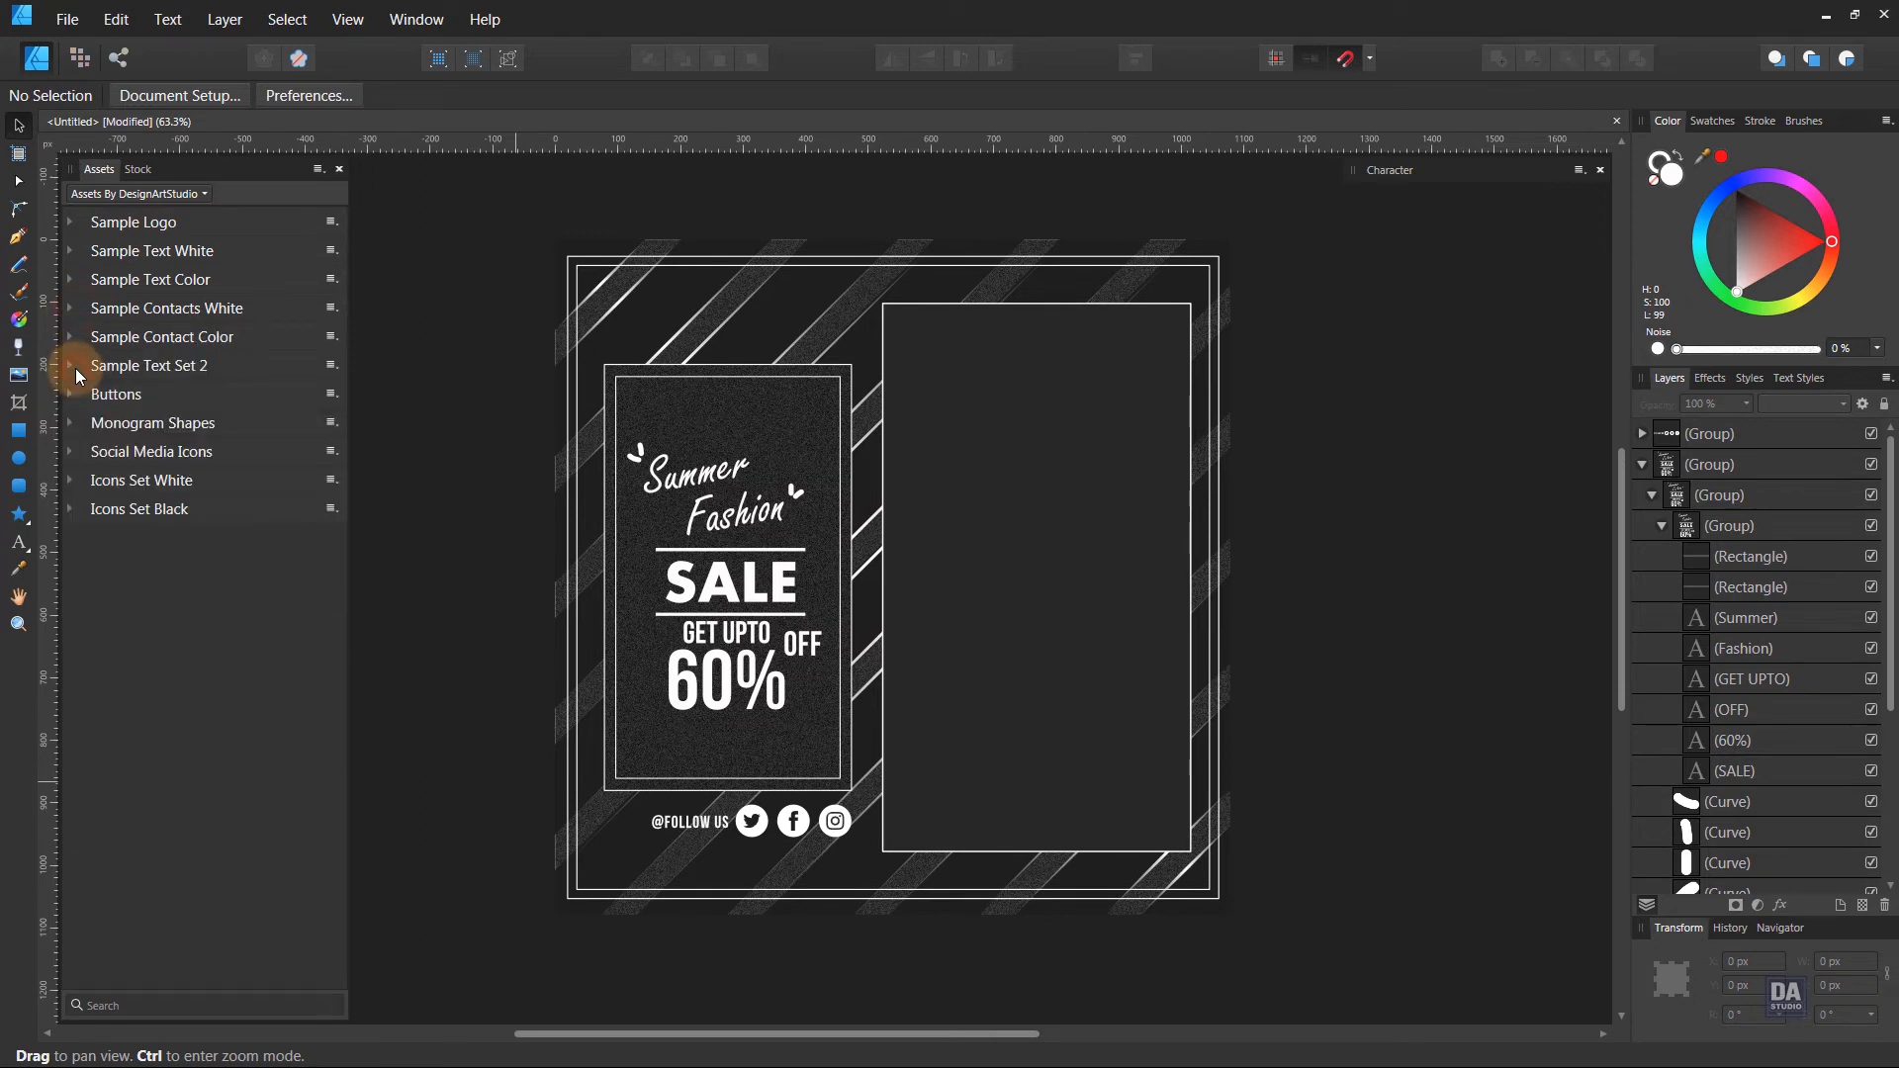
pyautogui.moveTo(484, 514); pyautogui.dragTo(541, 543)
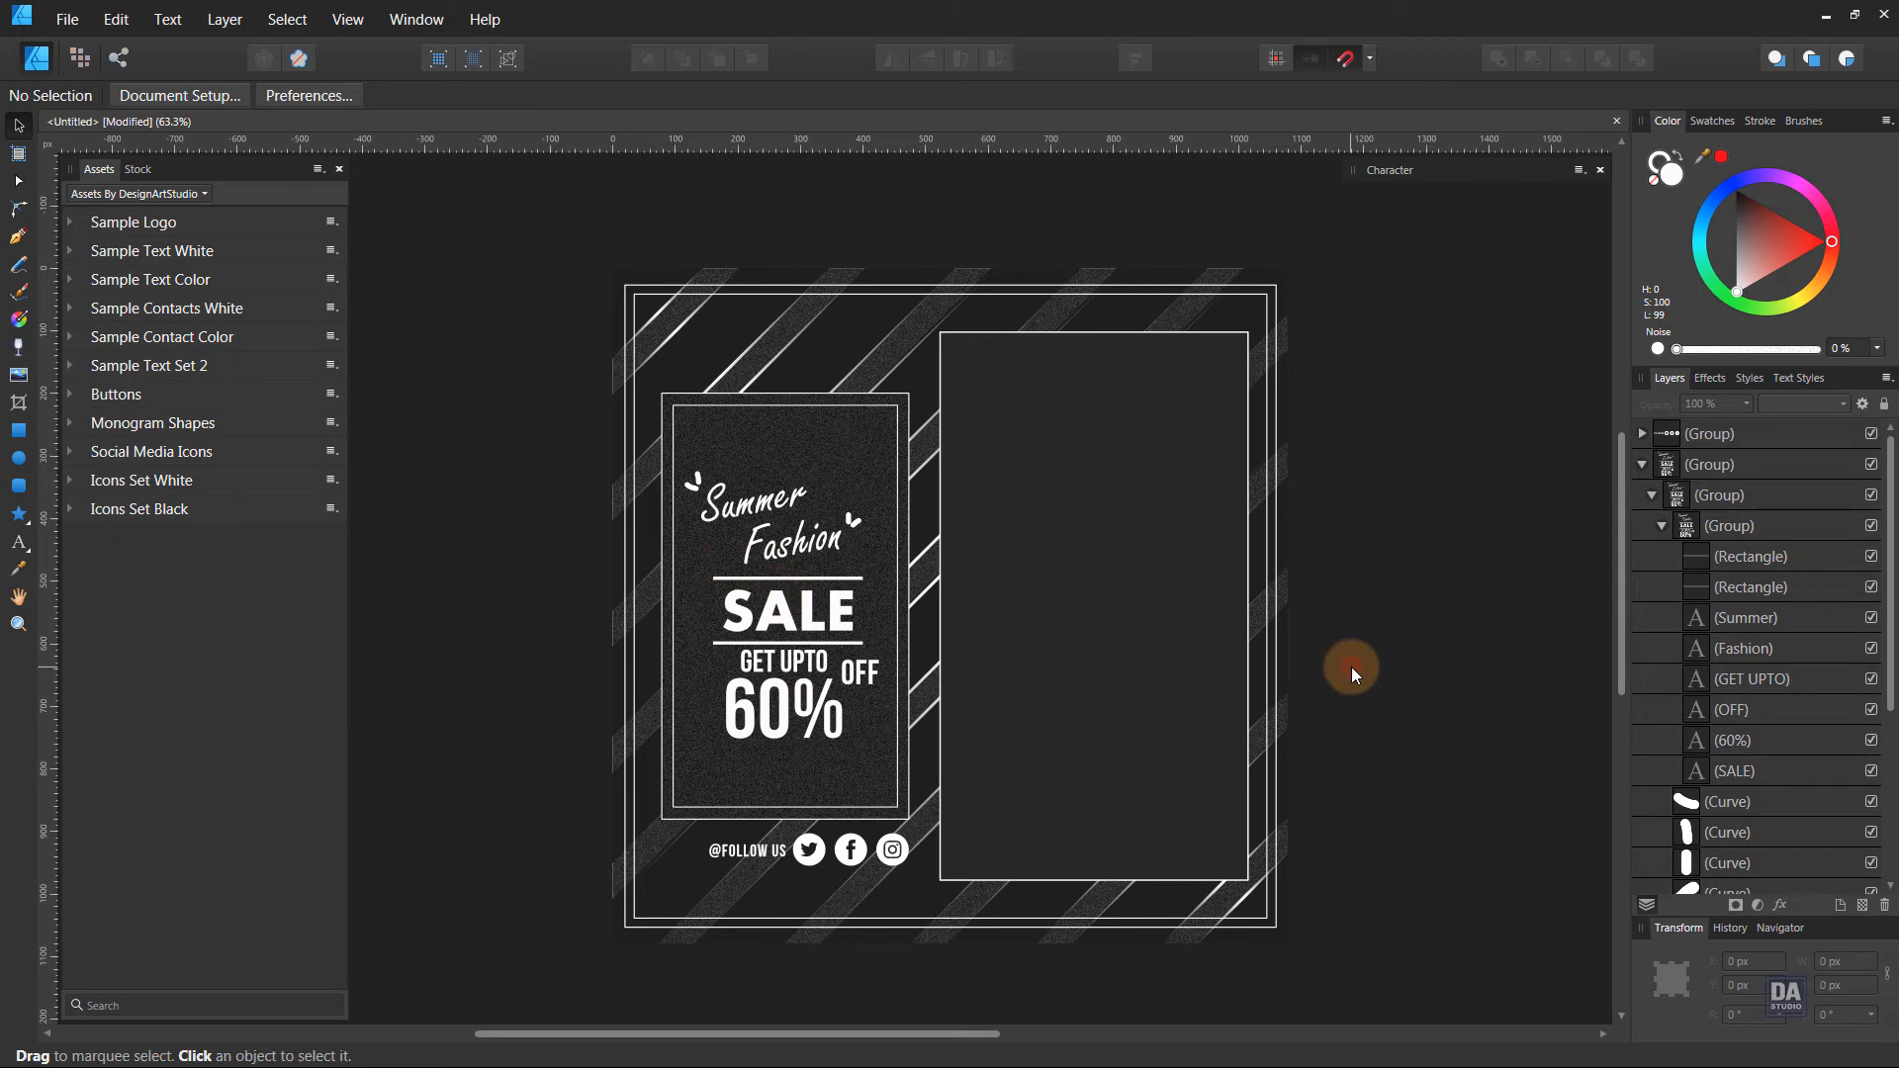
# Place the white Design Art Studio logo from the Sample Logo assets beneath the "60%" text and shrink it to about 137 by 31 px.
pyautogui.click(84, 232)
pyautogui.moveTo(212, 324); pyautogui.dragTo(785, 784)
pyautogui.scroll(4, 792, 829)
pyautogui.moveTo(971, 758); pyautogui.dragTo(792, 671)
pyautogui.scroll(-4, 811, 726)
pyautogui.scroll(4, 804, 730)
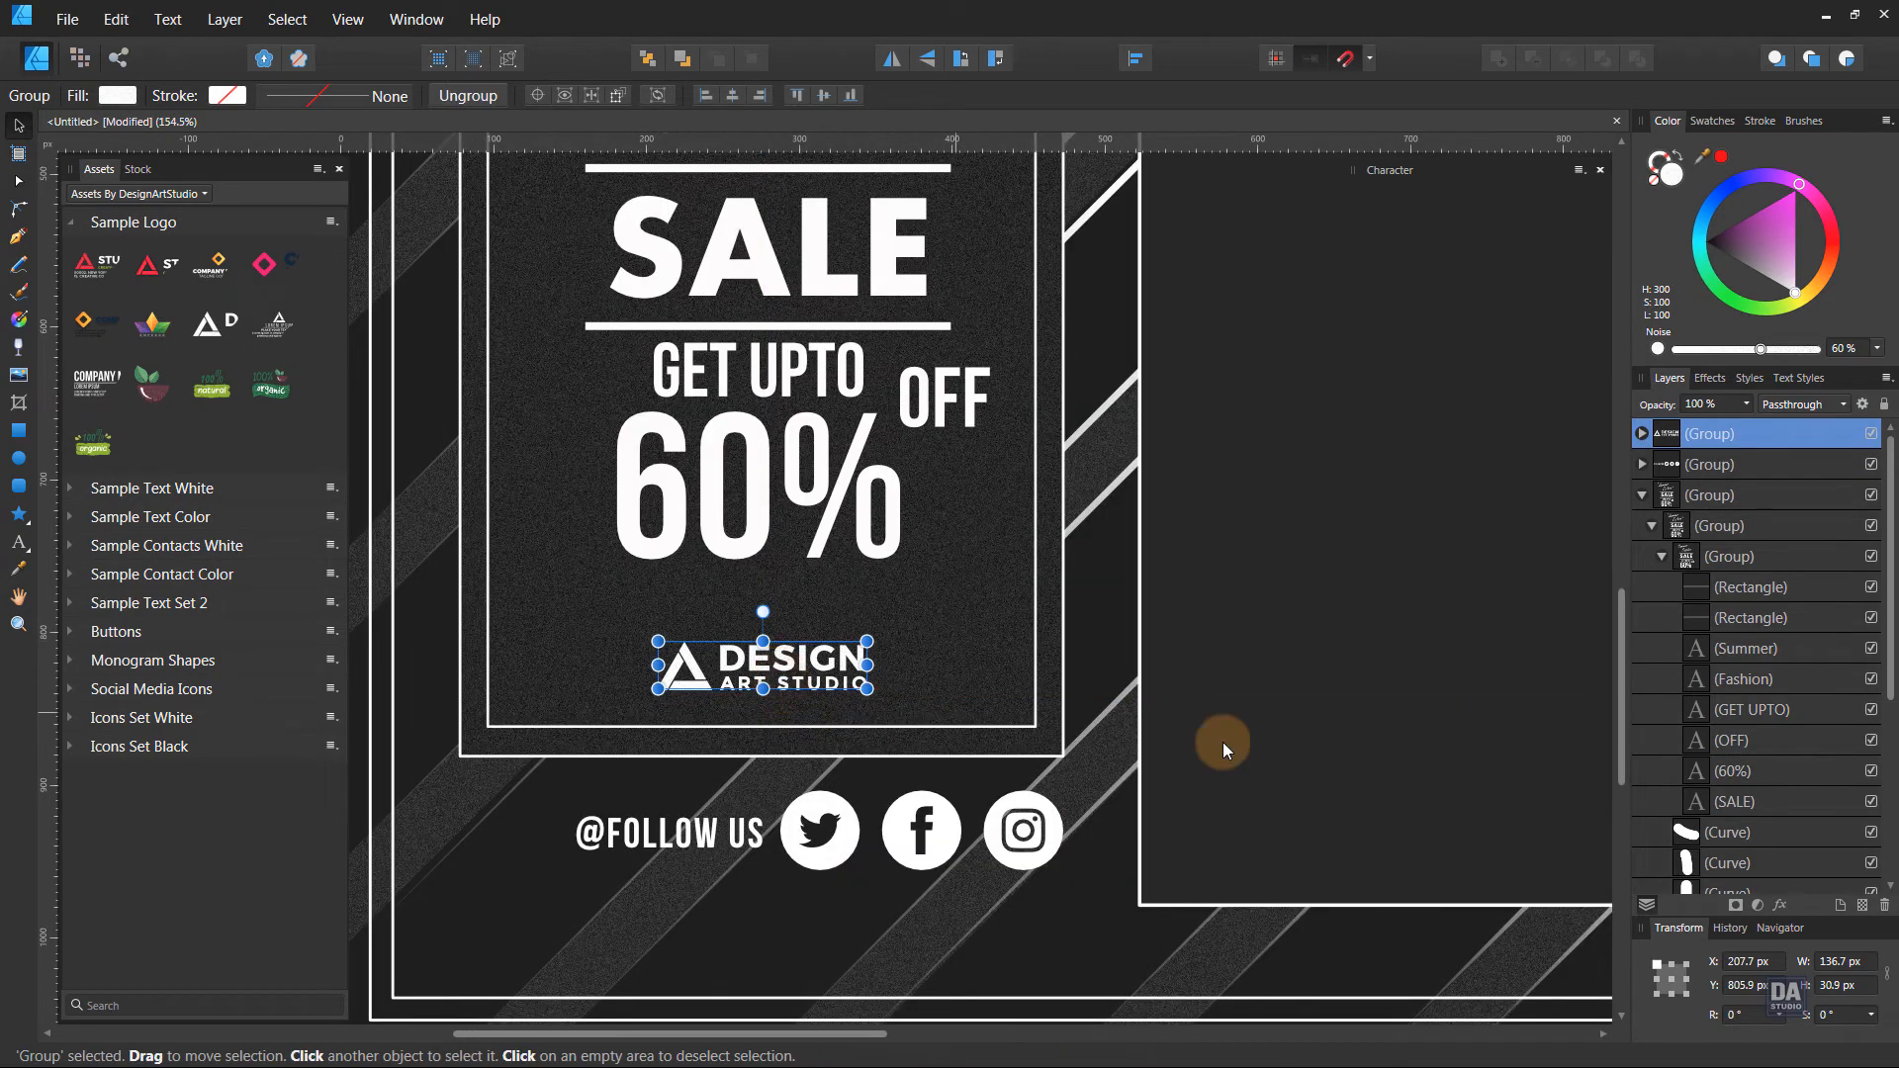
pyautogui.scroll(-3, 967, 700)
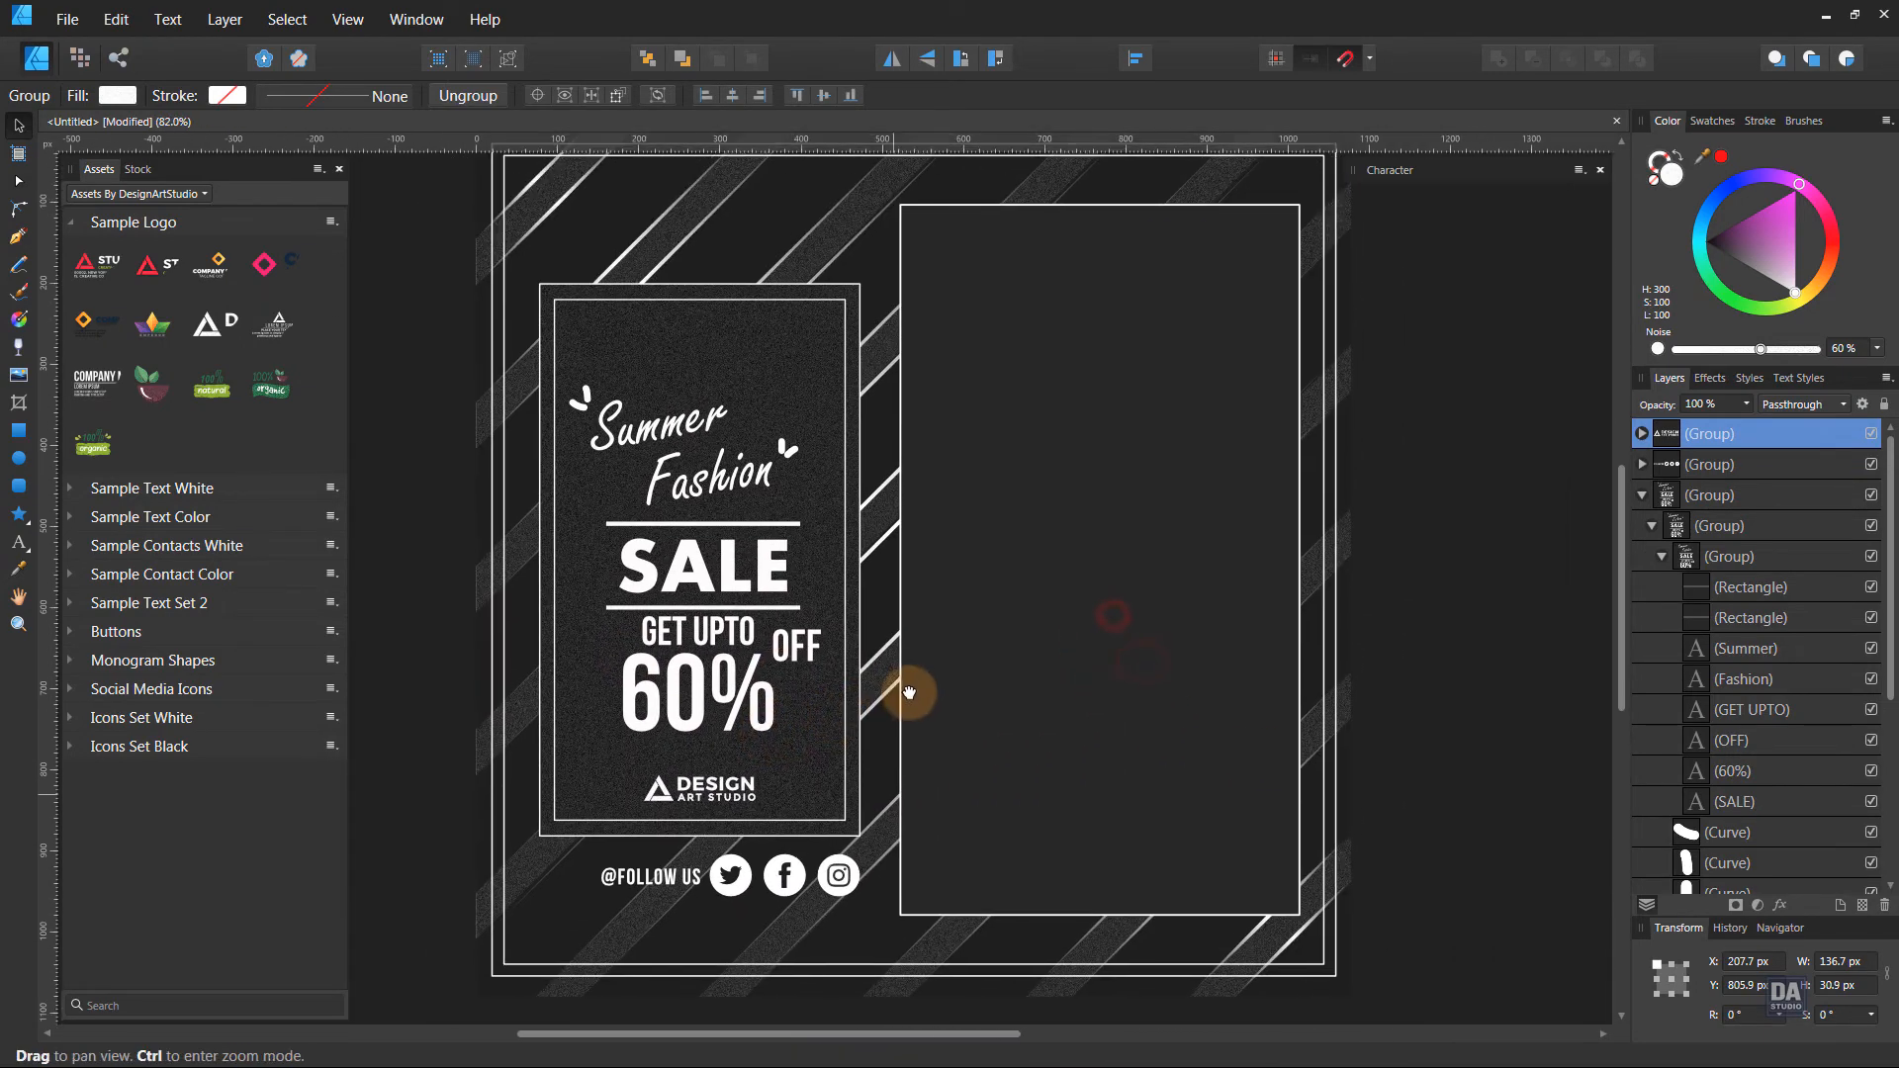
# Move the sale text group up slightly within the left panel and nudge the logo up a little.
pyautogui.click(716, 669)
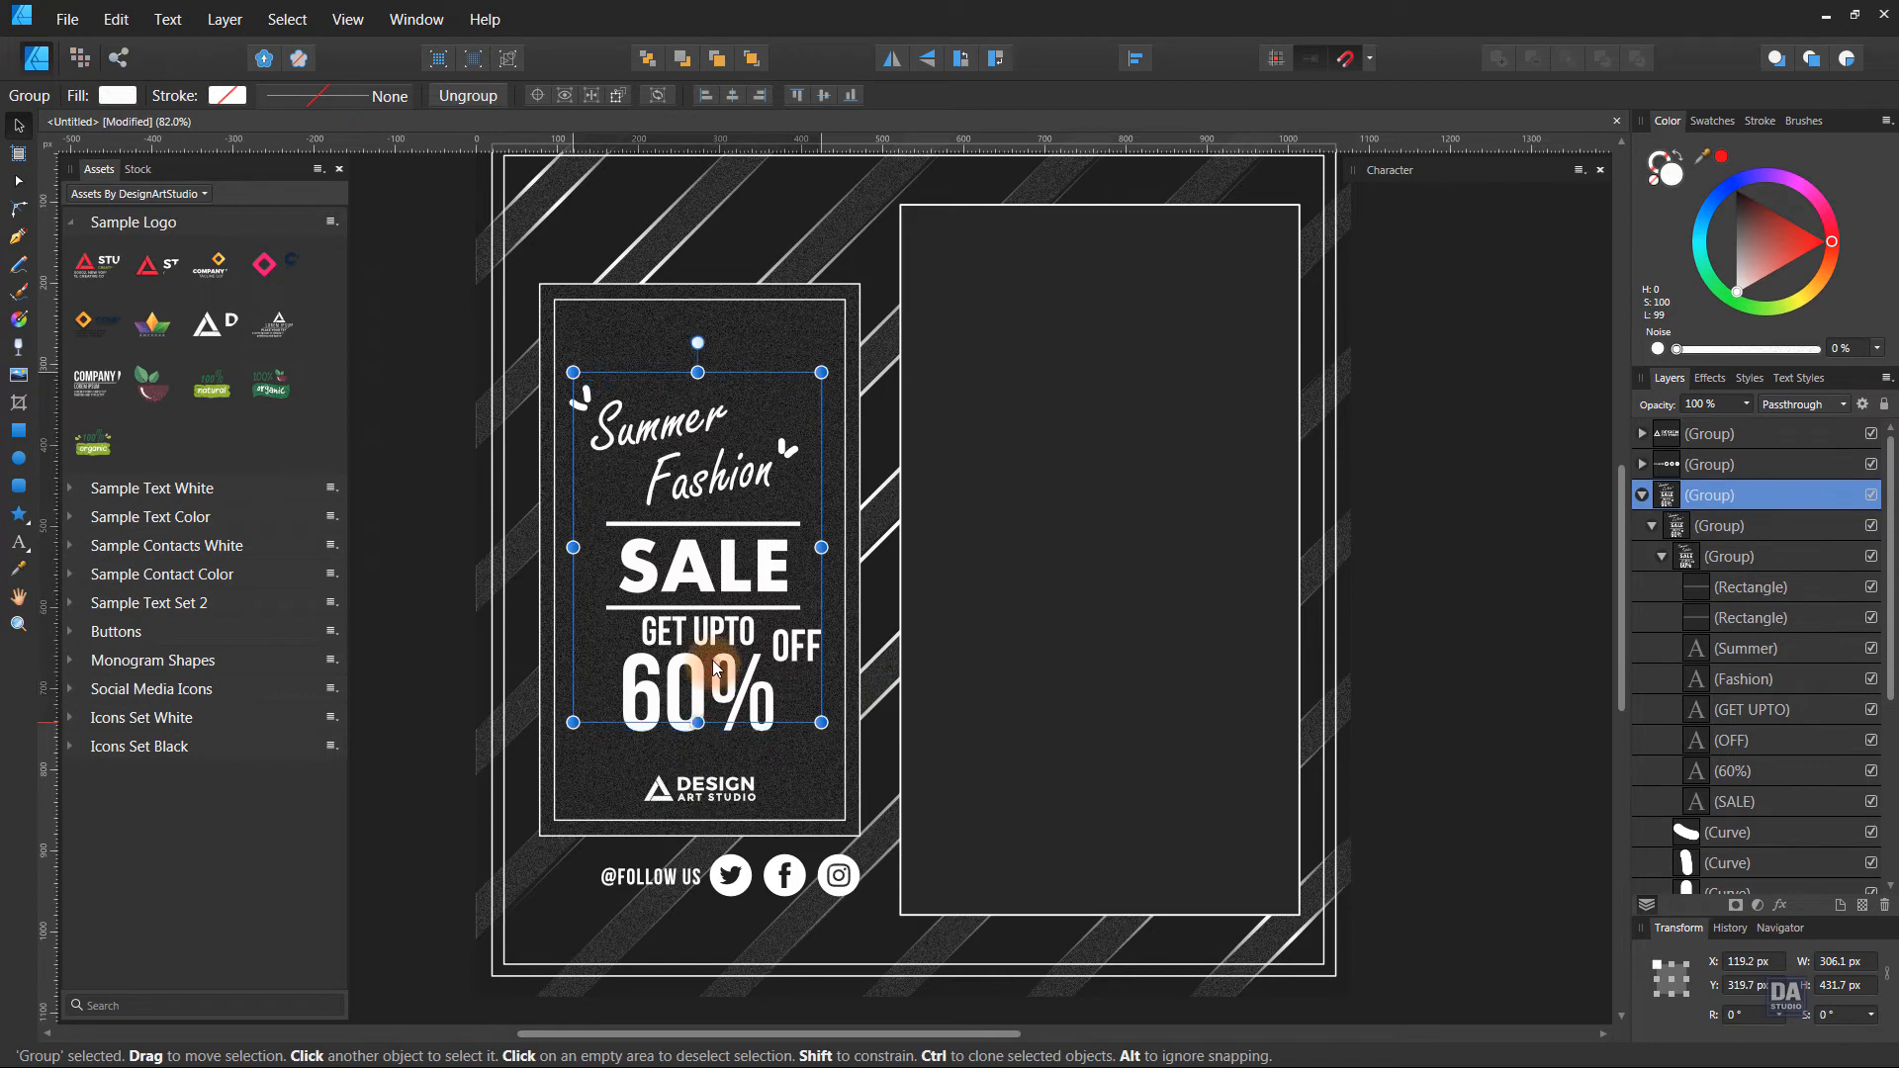
pyautogui.moveTo(716, 668); pyautogui.dragTo(716, 648)
pyautogui.click(720, 792)
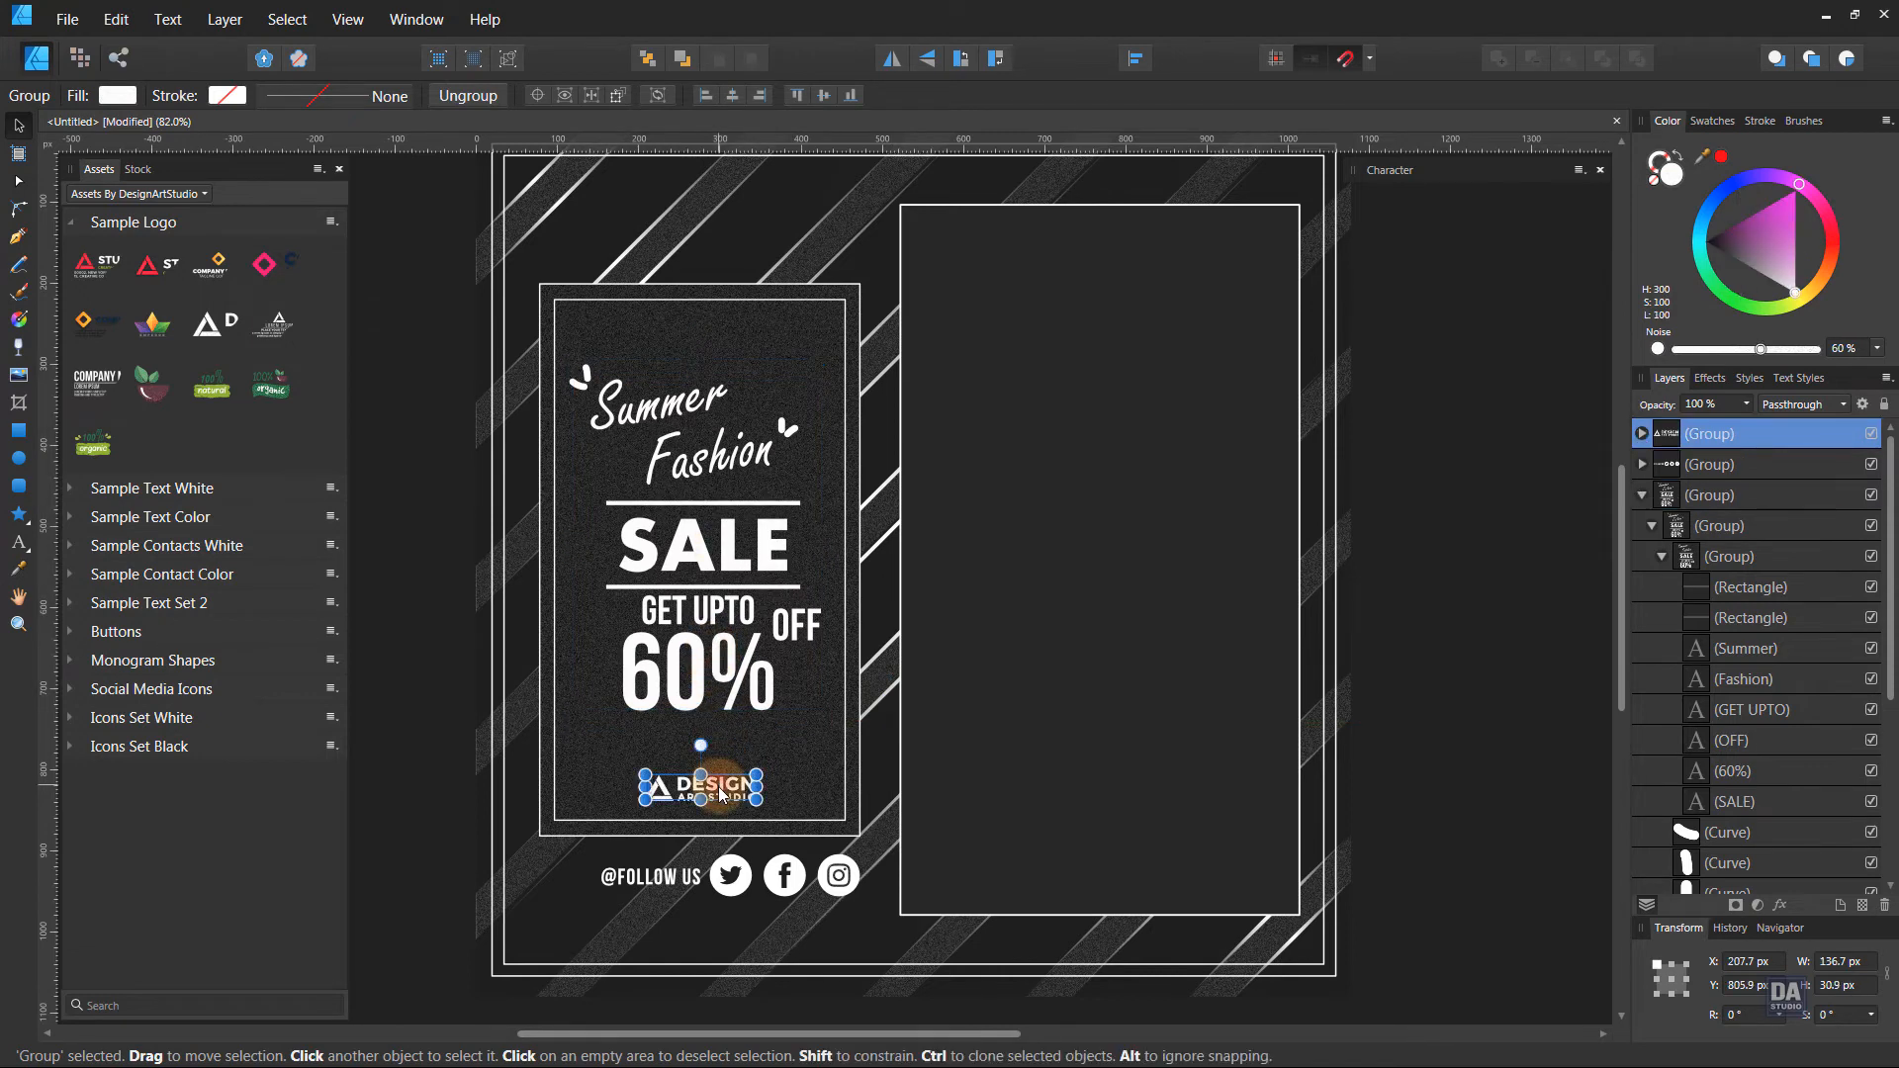
pyautogui.moveTo(720, 792); pyautogui.dragTo(720, 786)
pyautogui.click(1454, 787)
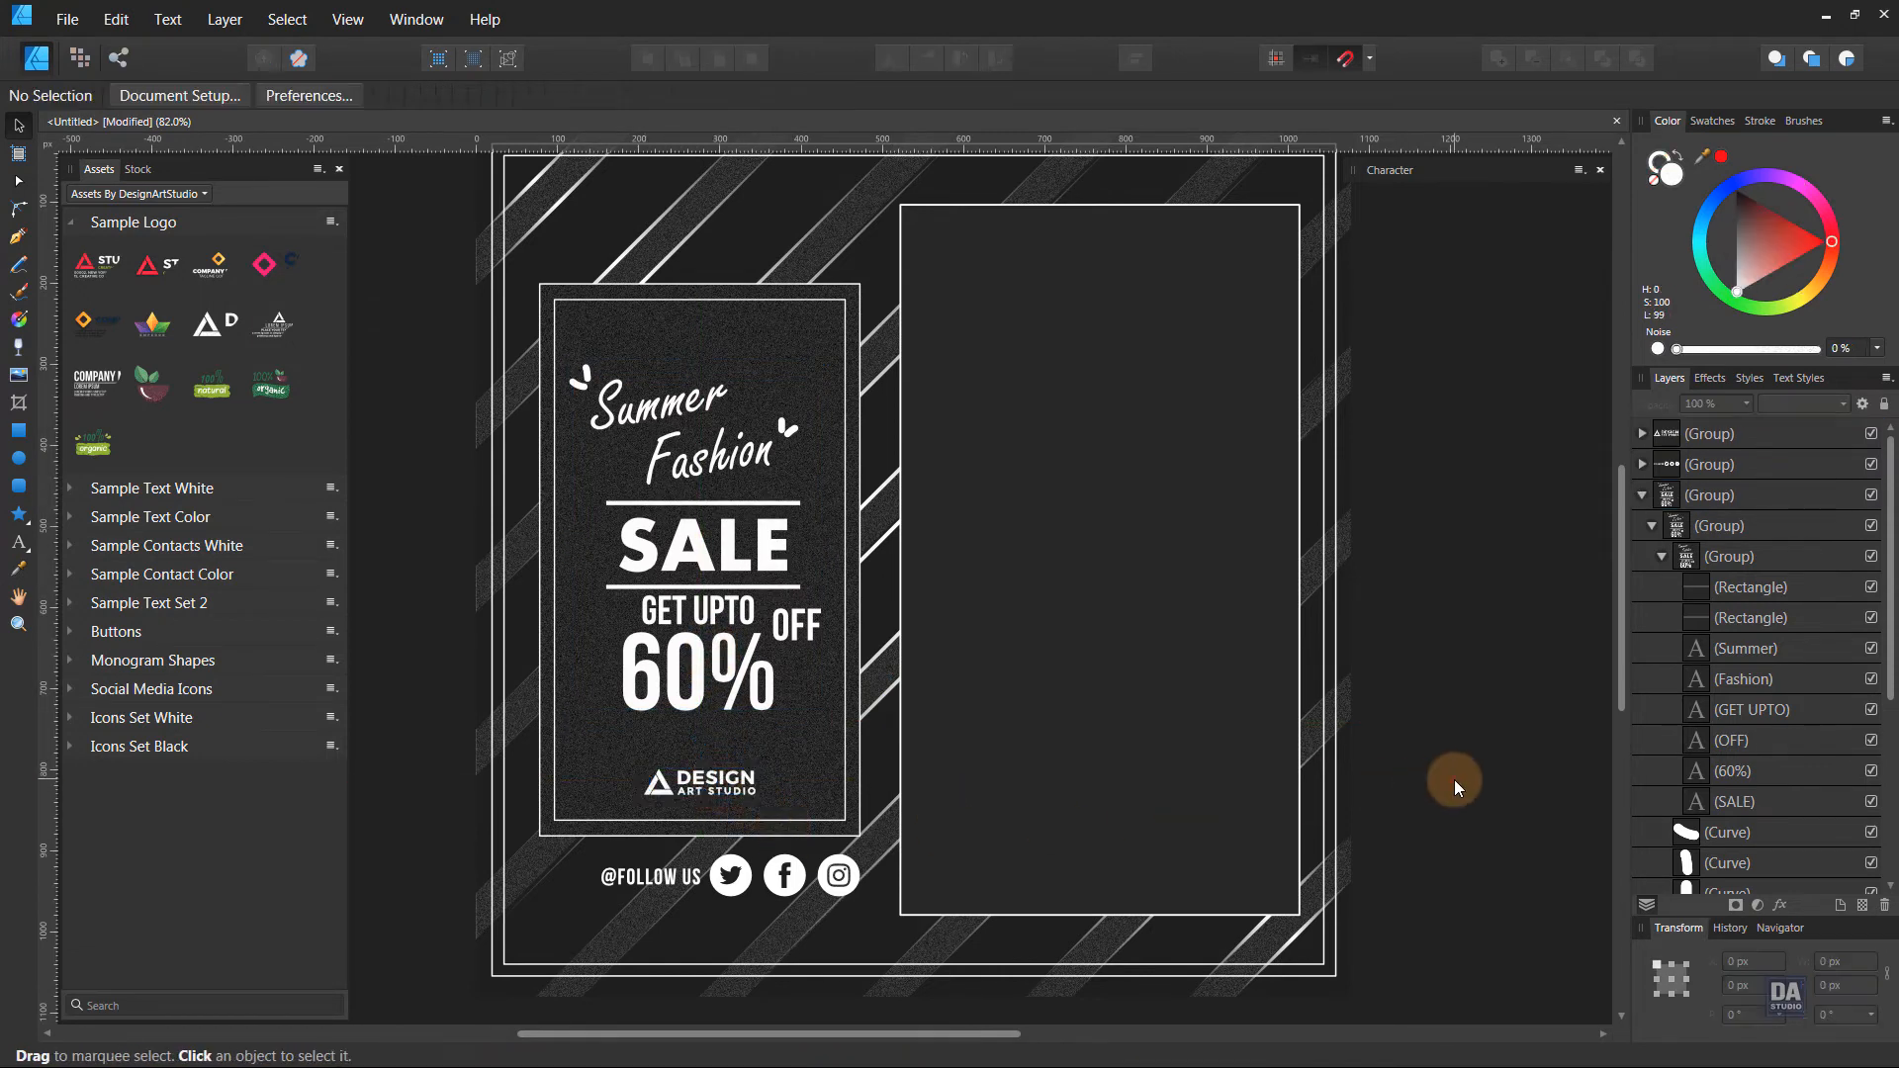
pyautogui.moveTo(1191, 704); pyautogui.dragTo(1310, 718)
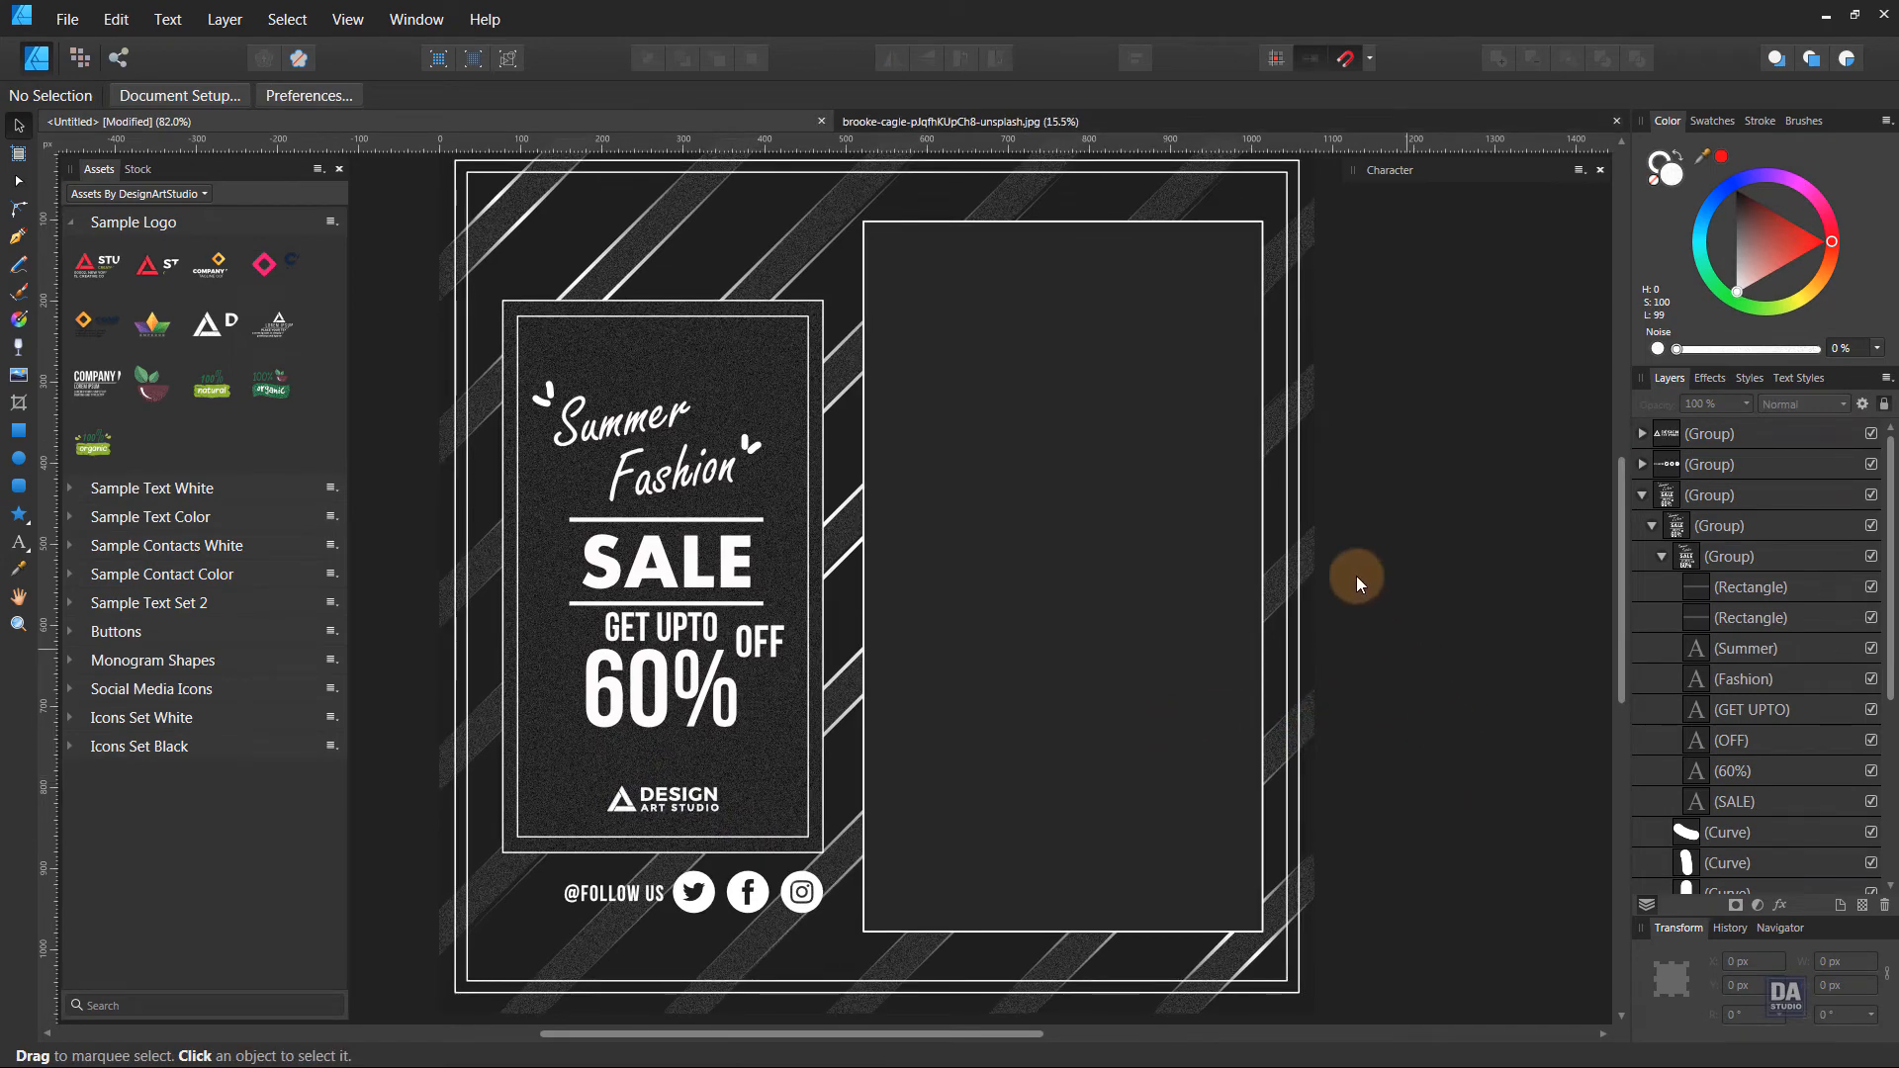
# Switch to the opened JPG photo document, unlock its Background layer and scale the photo down to about 810 by 1215 px.
pyautogui.click(1199, 126)
pyautogui.click(1047, 346)
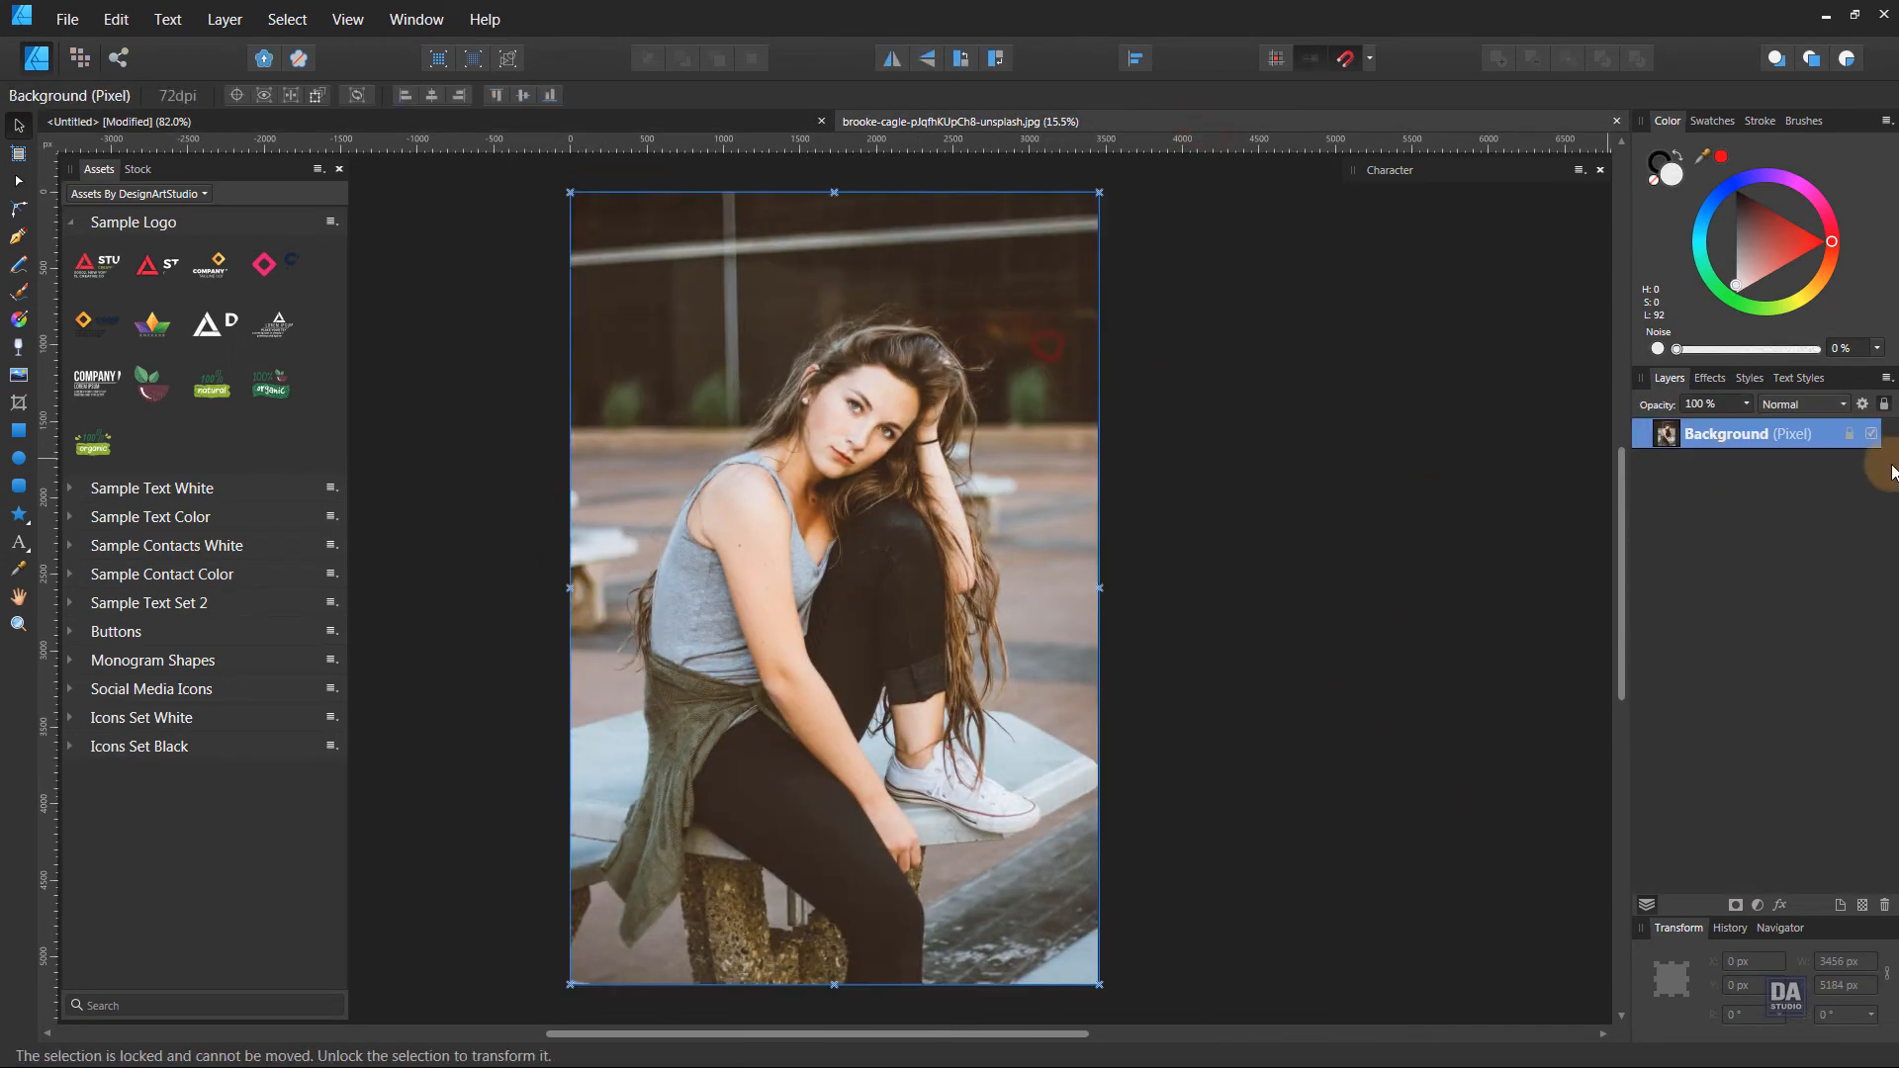
pyautogui.click(1849, 439)
pyautogui.moveTo(1099, 984); pyautogui.dragTo(657, 402)
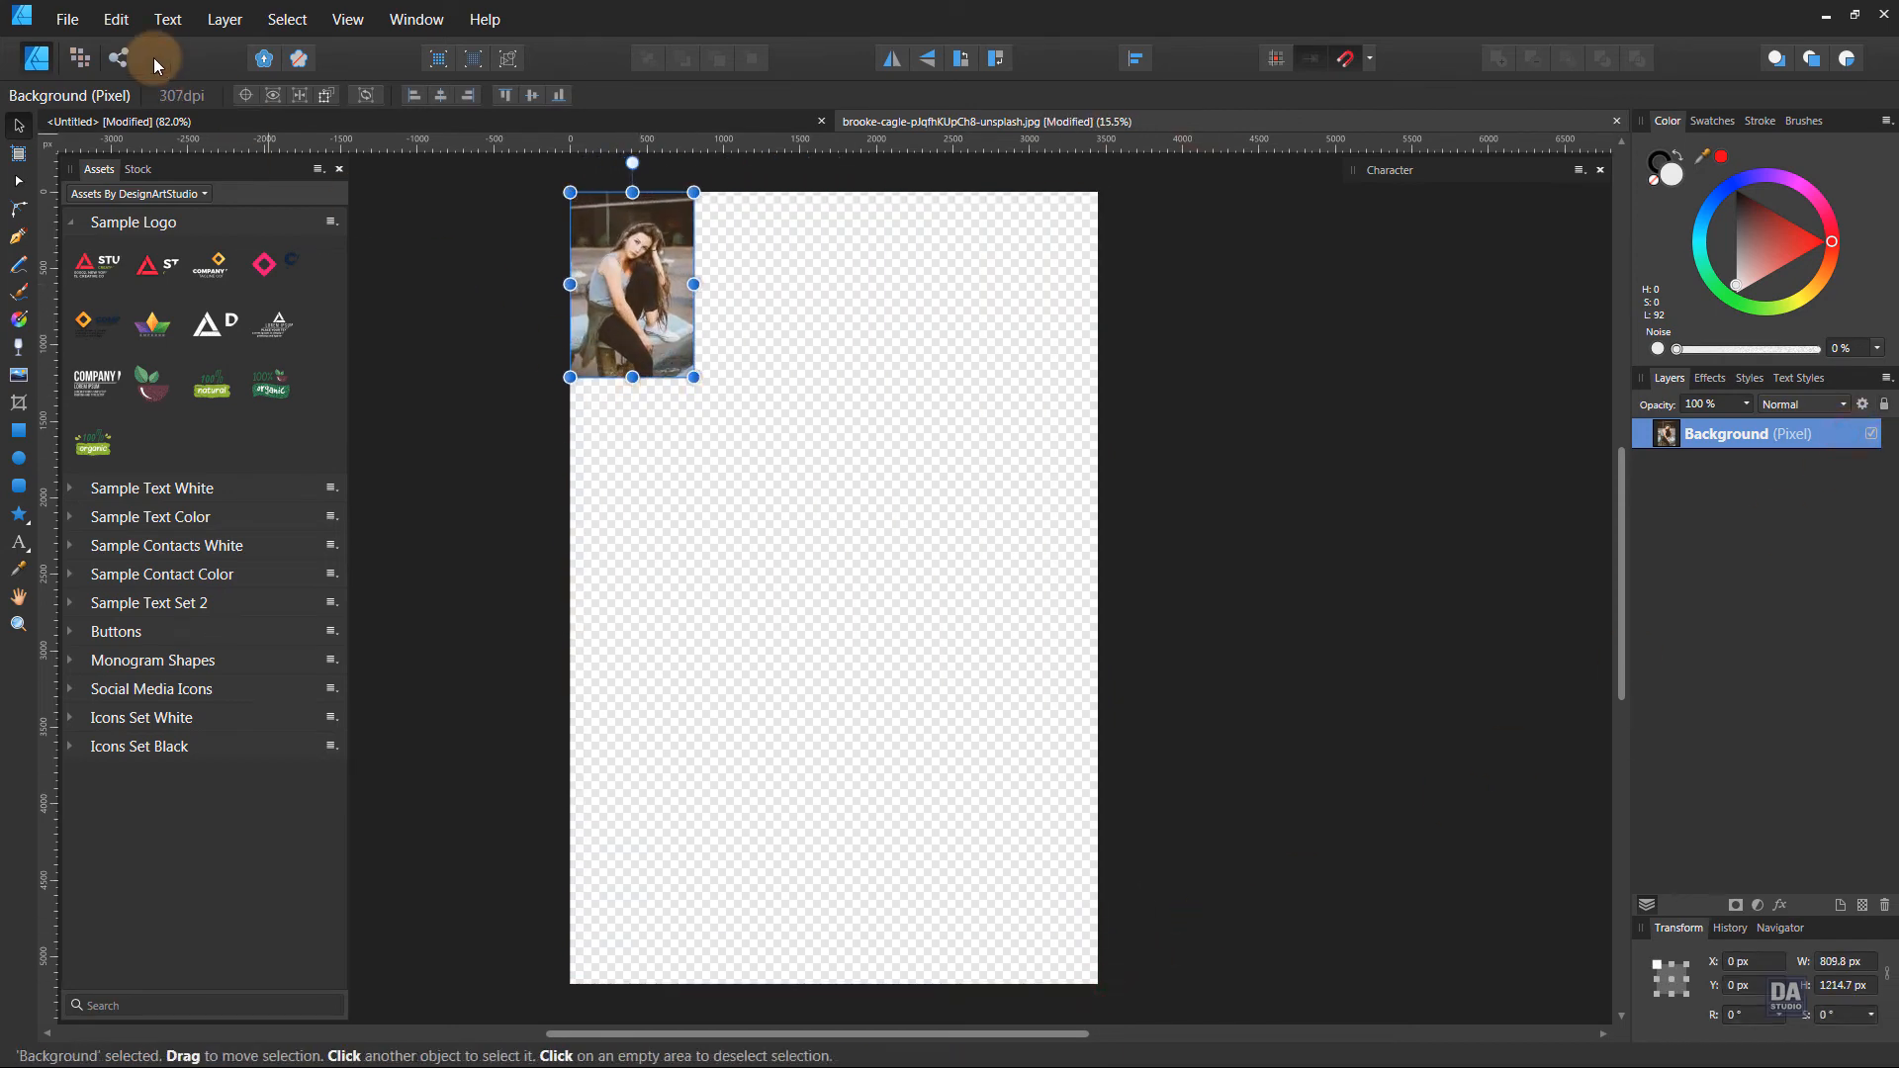
# Copy the scaled photo and paste it inside the large right rectangle of the sale post.
pyautogui.click(116, 19)
pyautogui.click(93, 112)
pyautogui.click(252, 122)
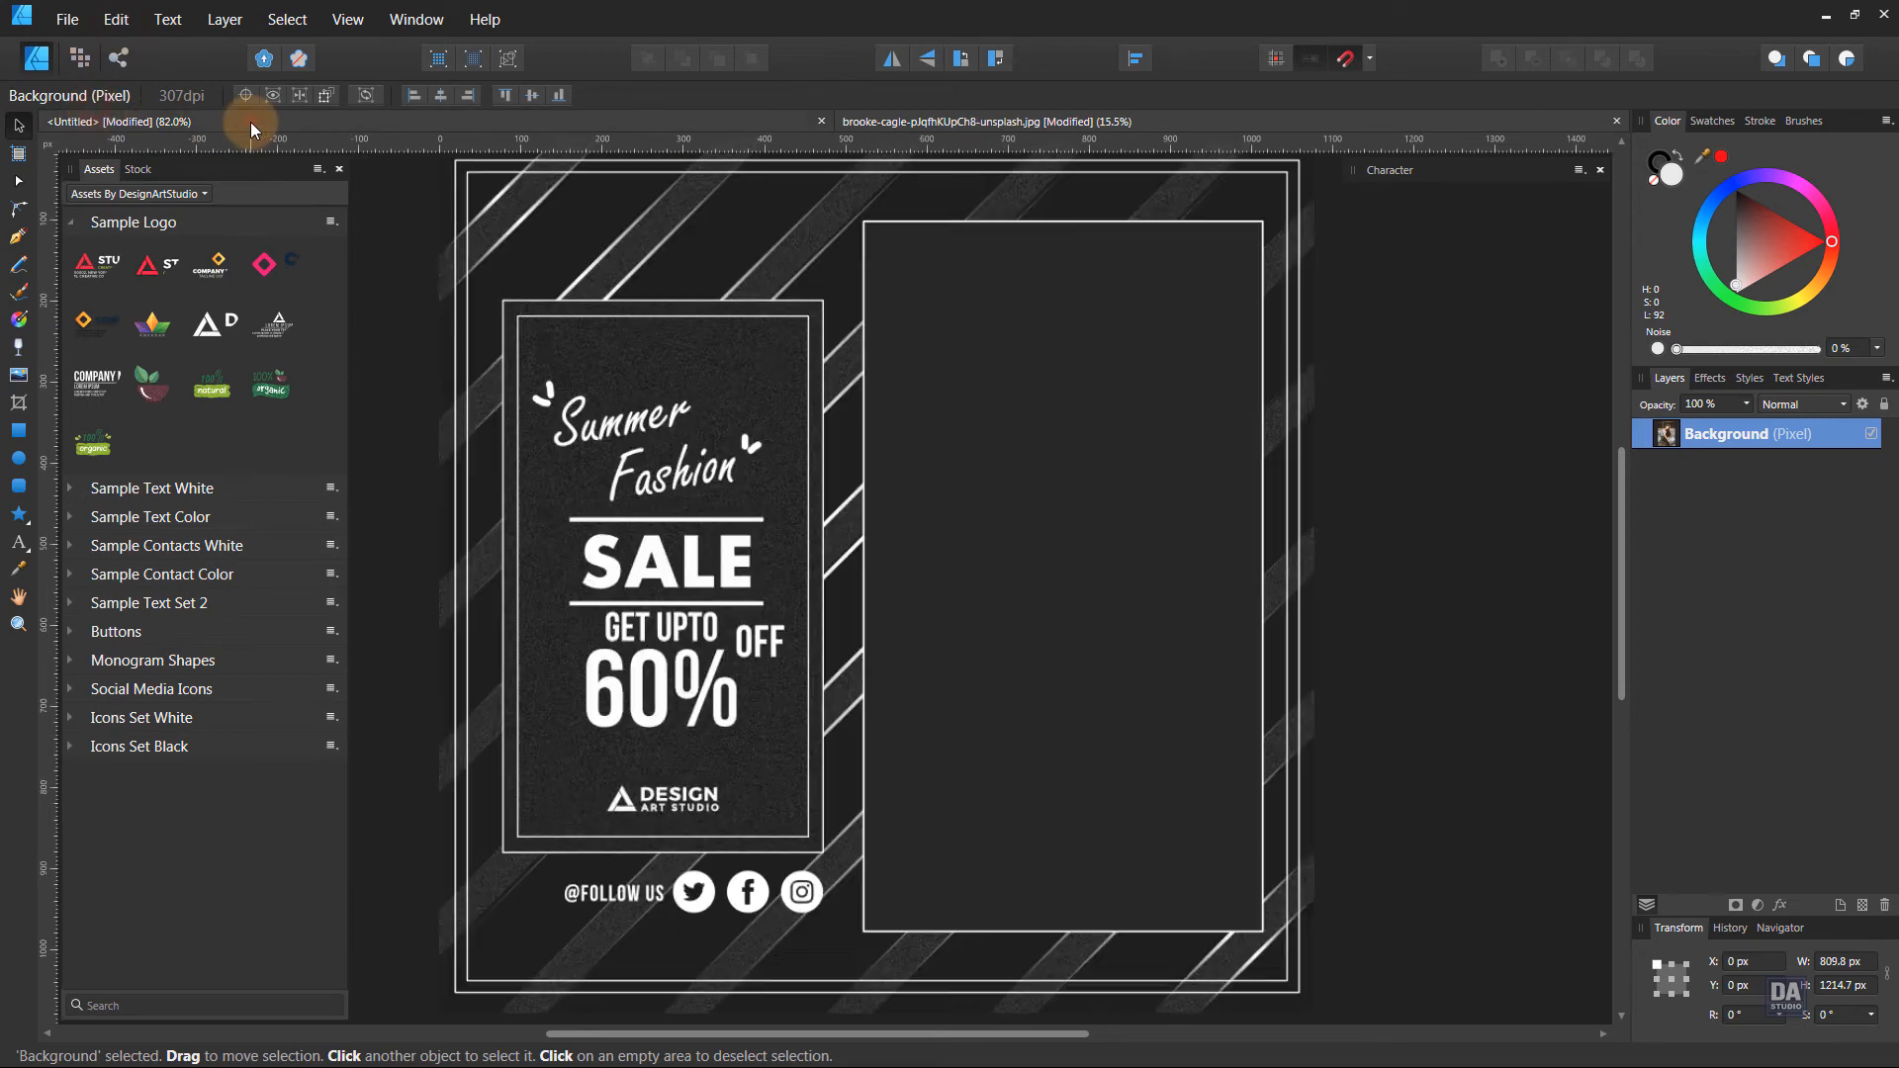
pyautogui.click(965, 453)
pyautogui.click(110, 28)
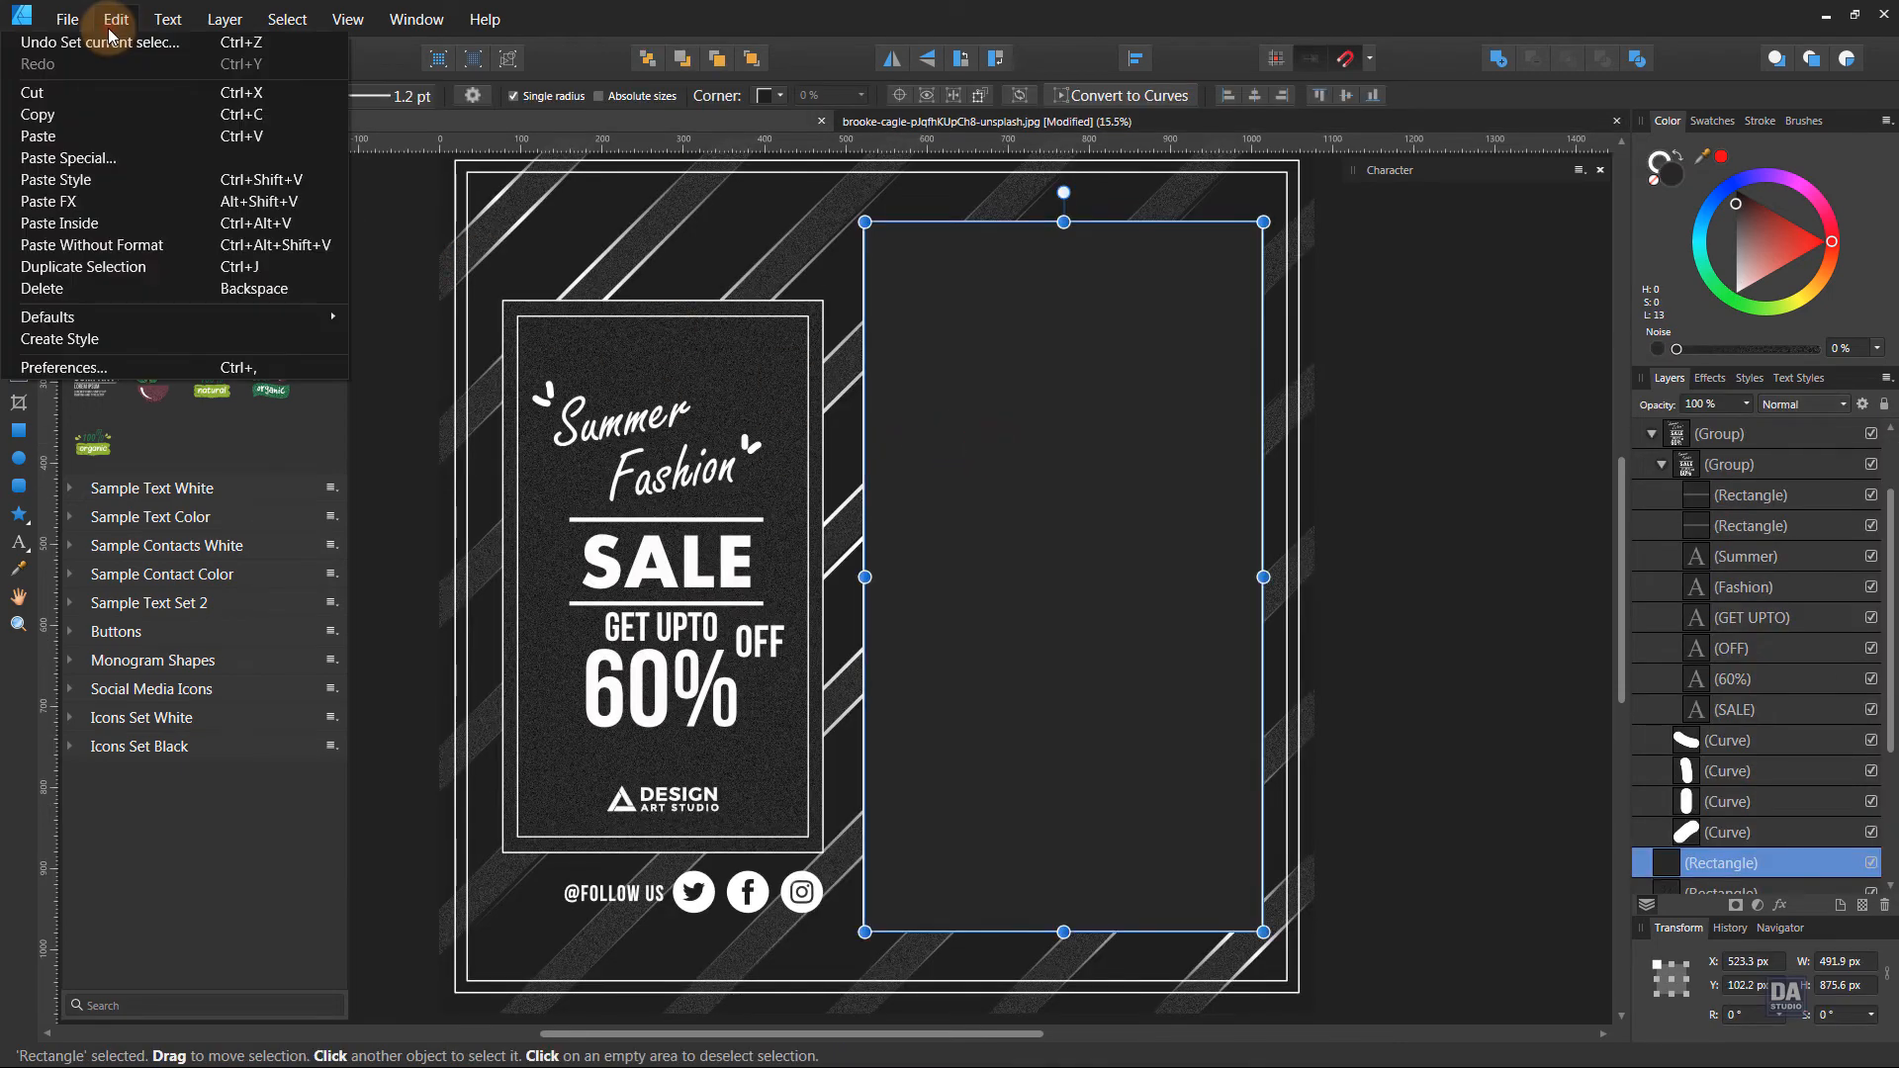
pyautogui.click(91, 217)
# Move the clipped photo over the right rectangle and scale it down slightly so the seated model fills the frame.
pyautogui.moveTo(883, 609); pyautogui.dragTo(1178, 602)
pyautogui.scroll(-3, 1138, 594)
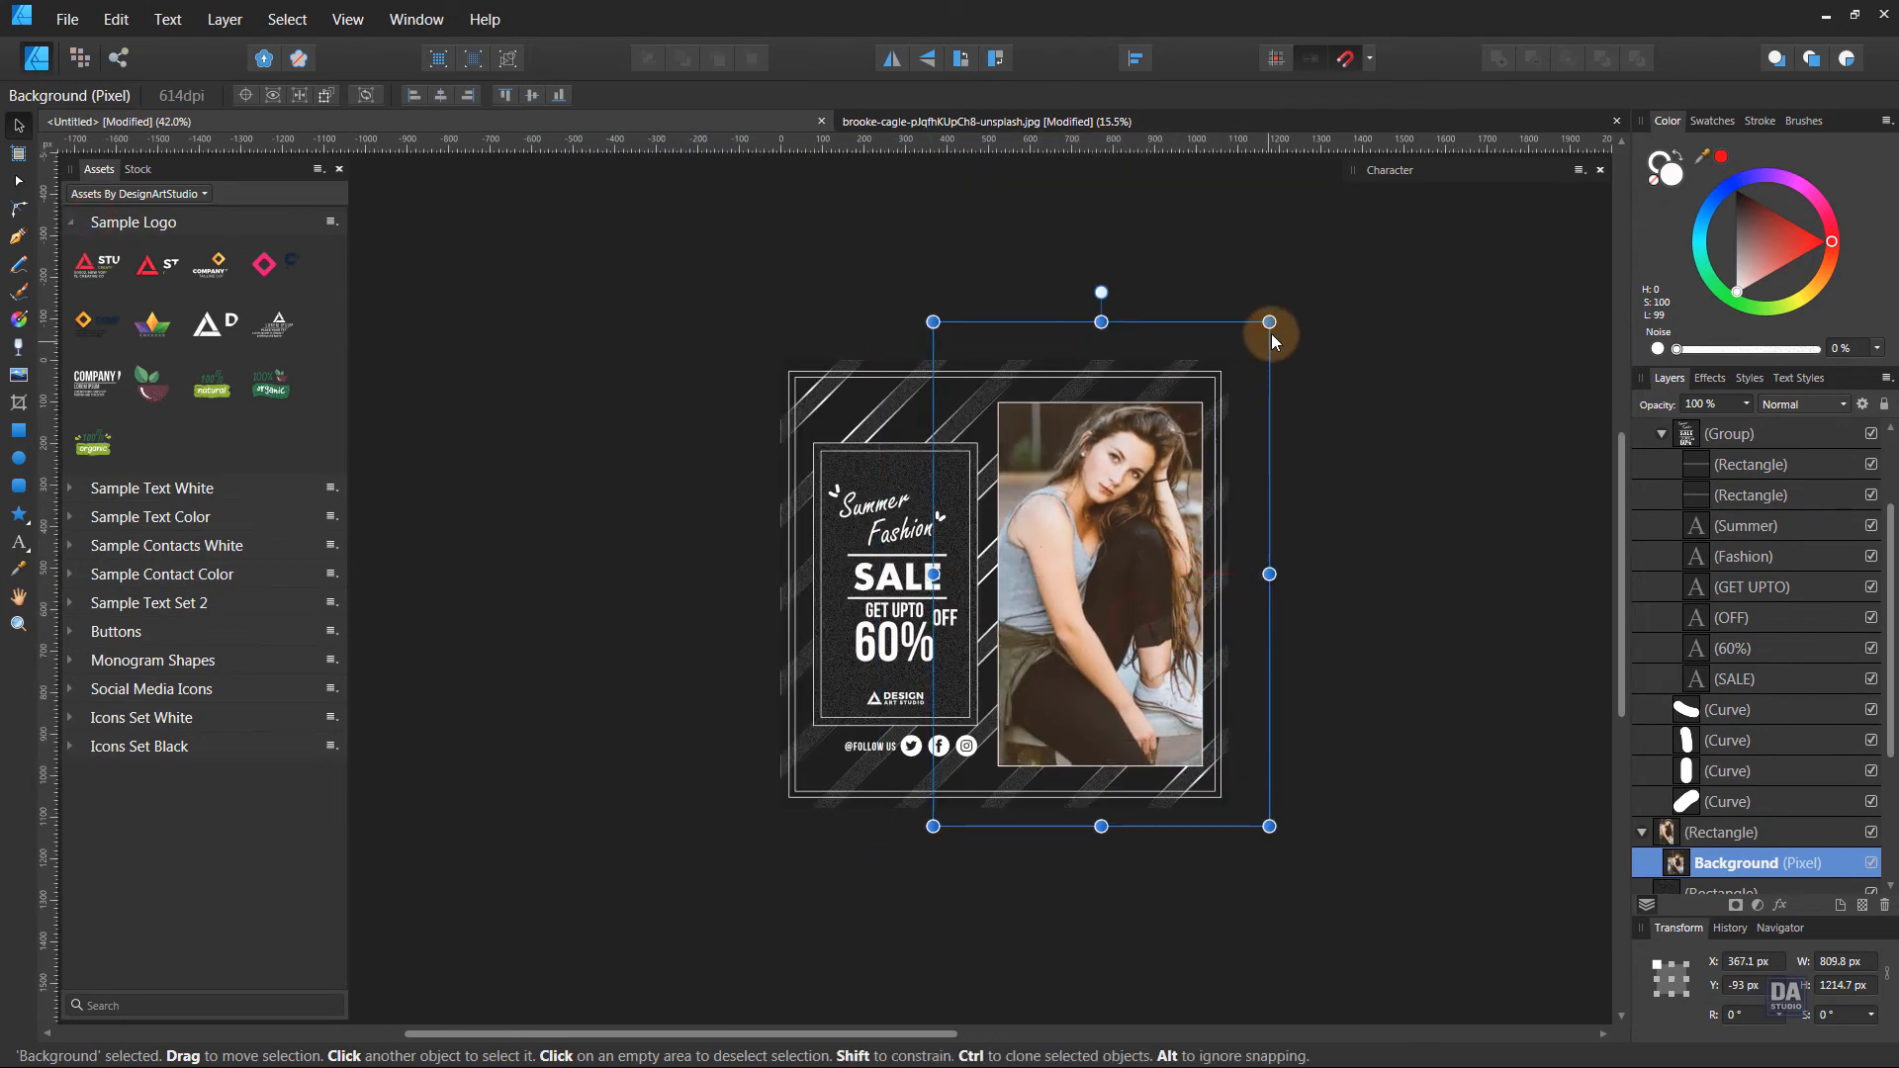
pyautogui.moveTo(1270, 322); pyautogui.dragTo(1238, 360)
pyautogui.moveTo(1155, 522); pyautogui.dragTo(1159, 520)
pyautogui.click(1393, 538)
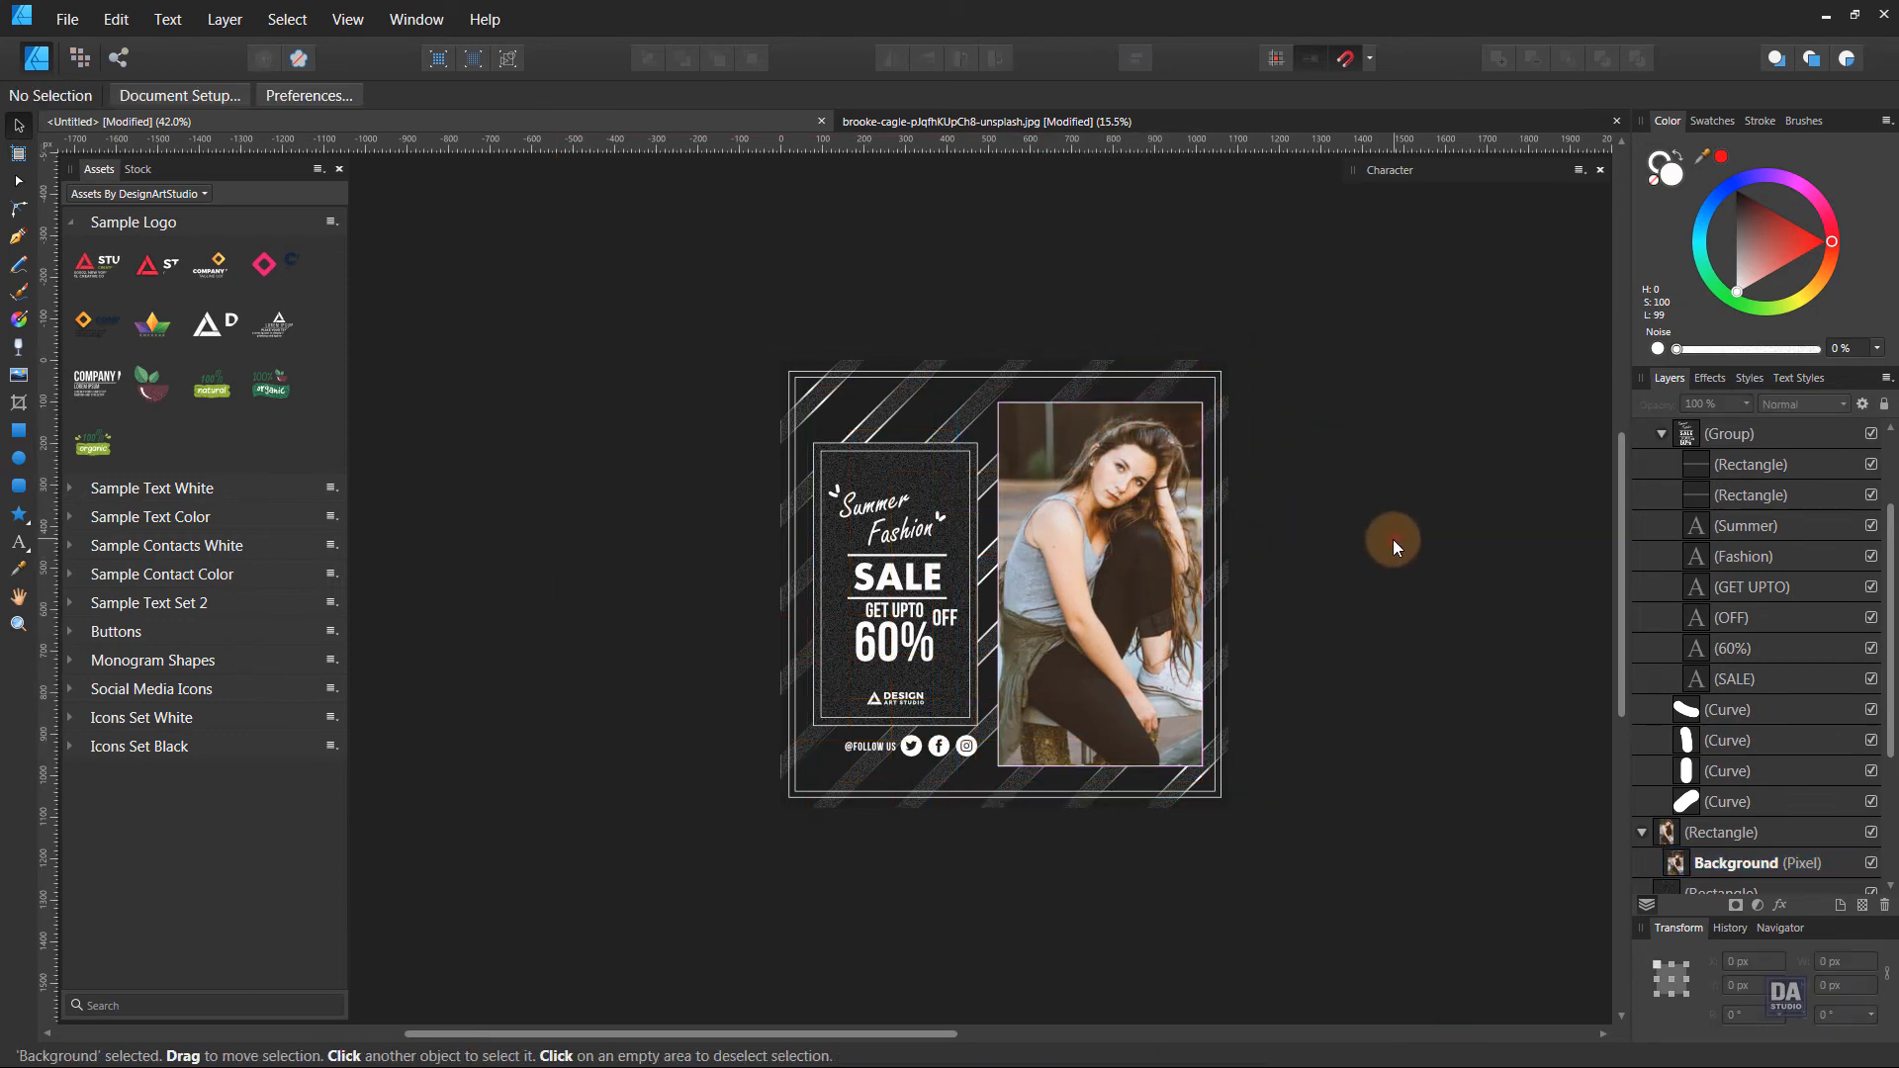
pyautogui.scroll(1, 1261, 579)
pyautogui.scroll(2, 1258, 580)
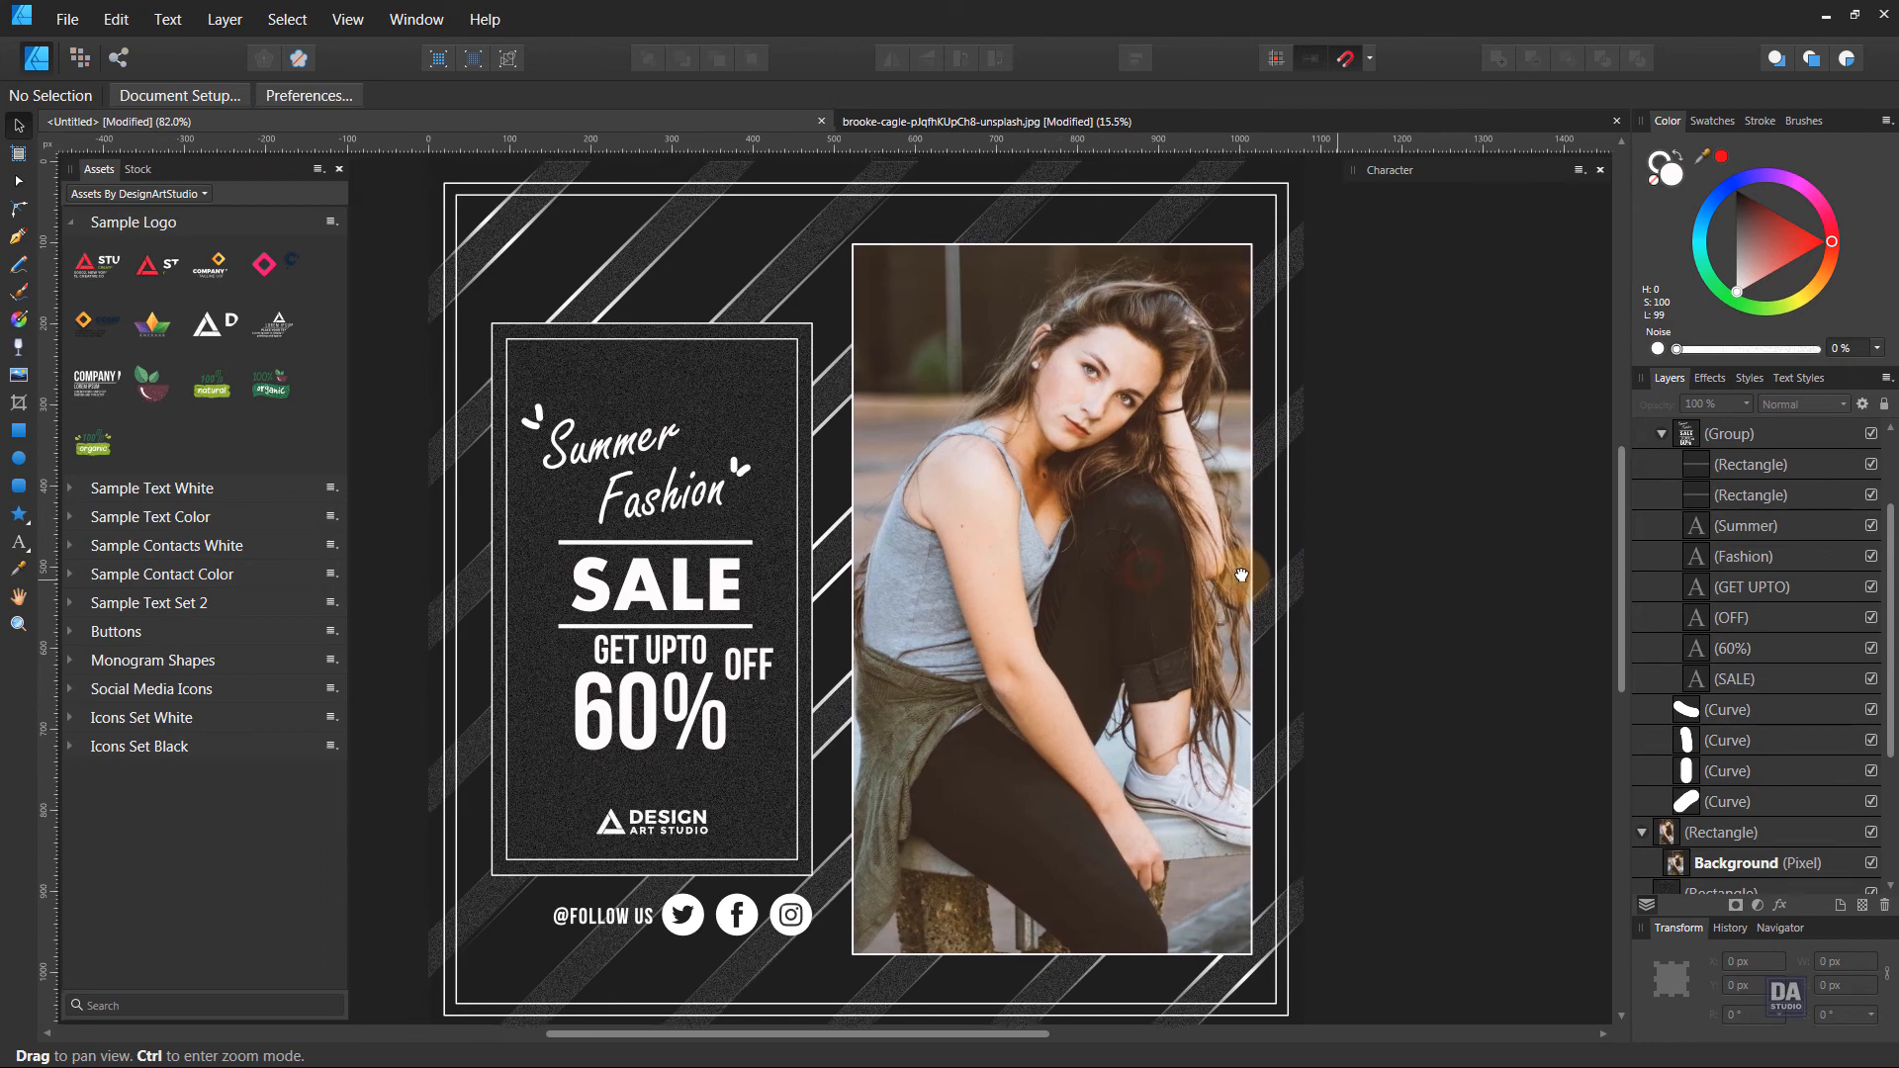
# Collapse the Sample Logo asset category and the Assets panel.
pyautogui.click(71, 221)
pyautogui.click(220, 170)
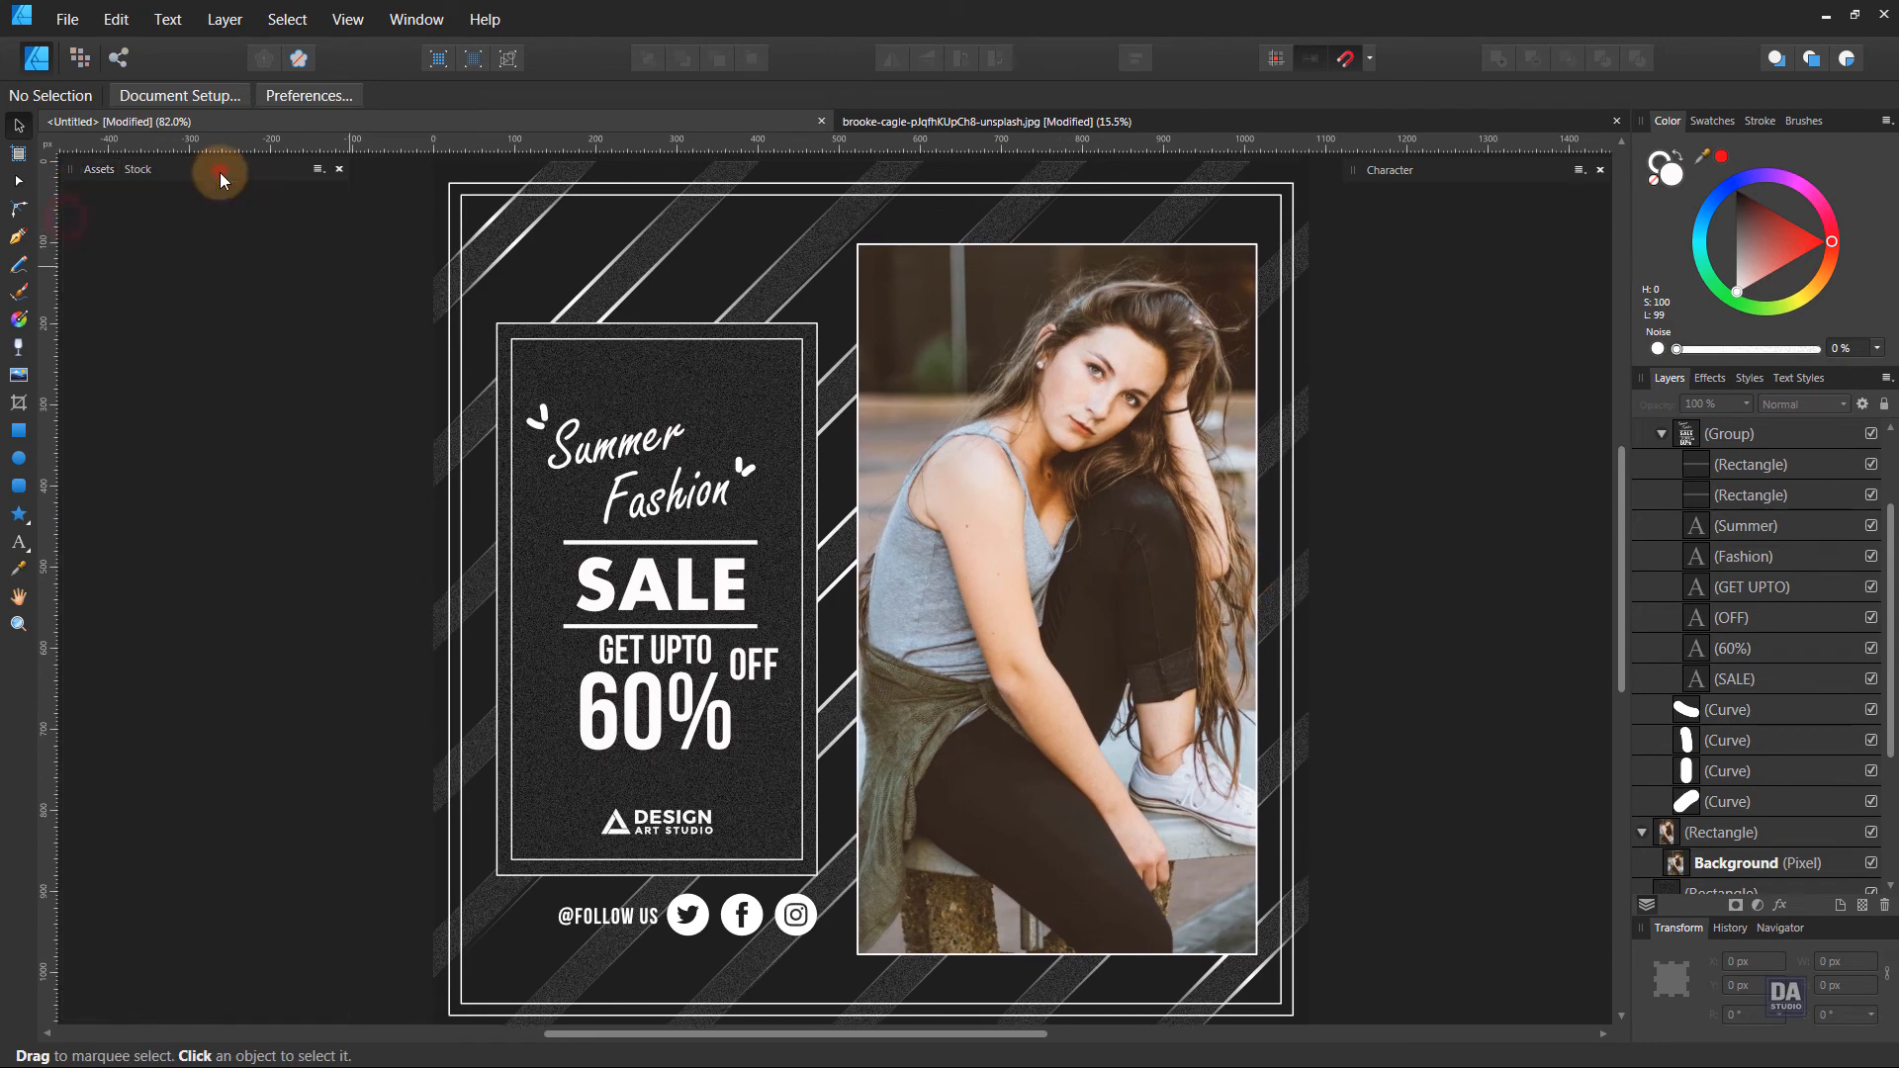
pyautogui.moveTo(1380, 527)
pyautogui.mouseDown()
pyautogui.moveTo(1362, 525)
pyautogui.moveTo(1379, 533)
pyautogui.mouseUp()
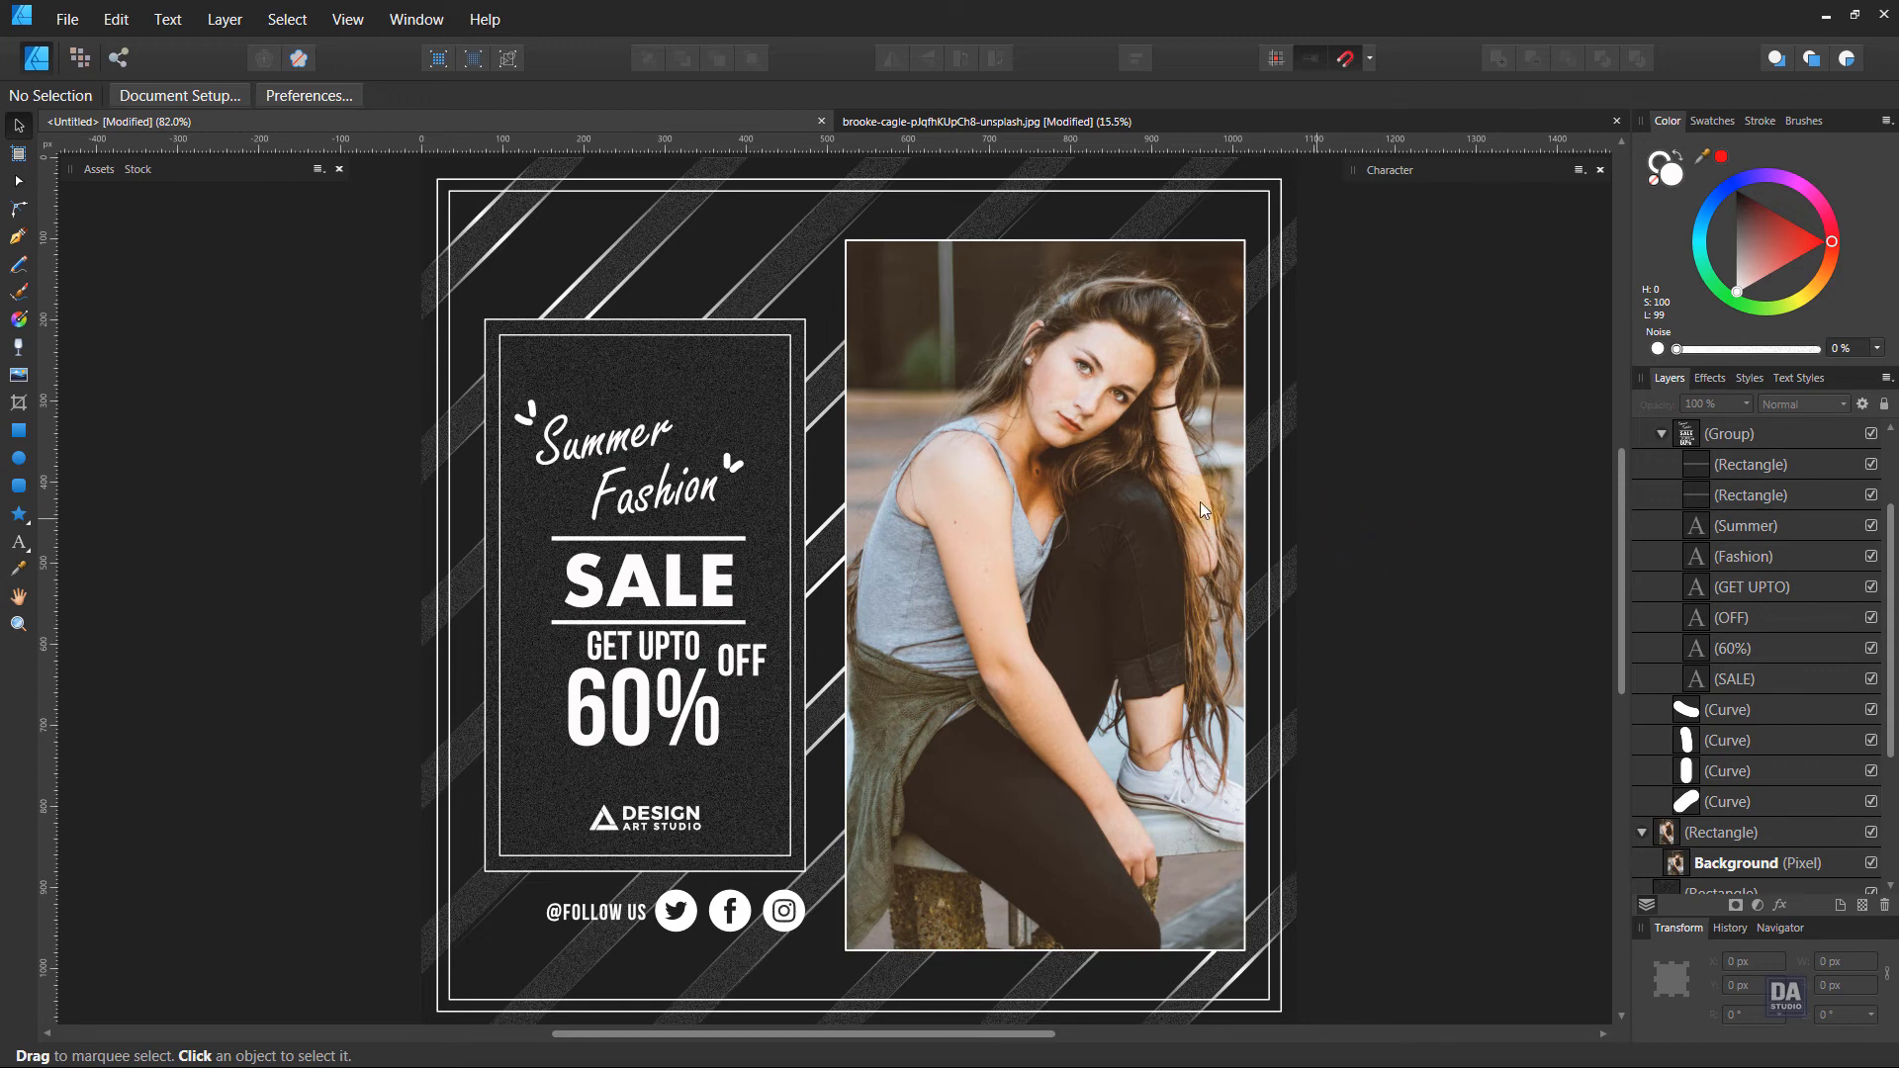
# Add the website contact asset from Sample Contacts White over the photo and delete its two address lines.
pyautogui.click(99, 169)
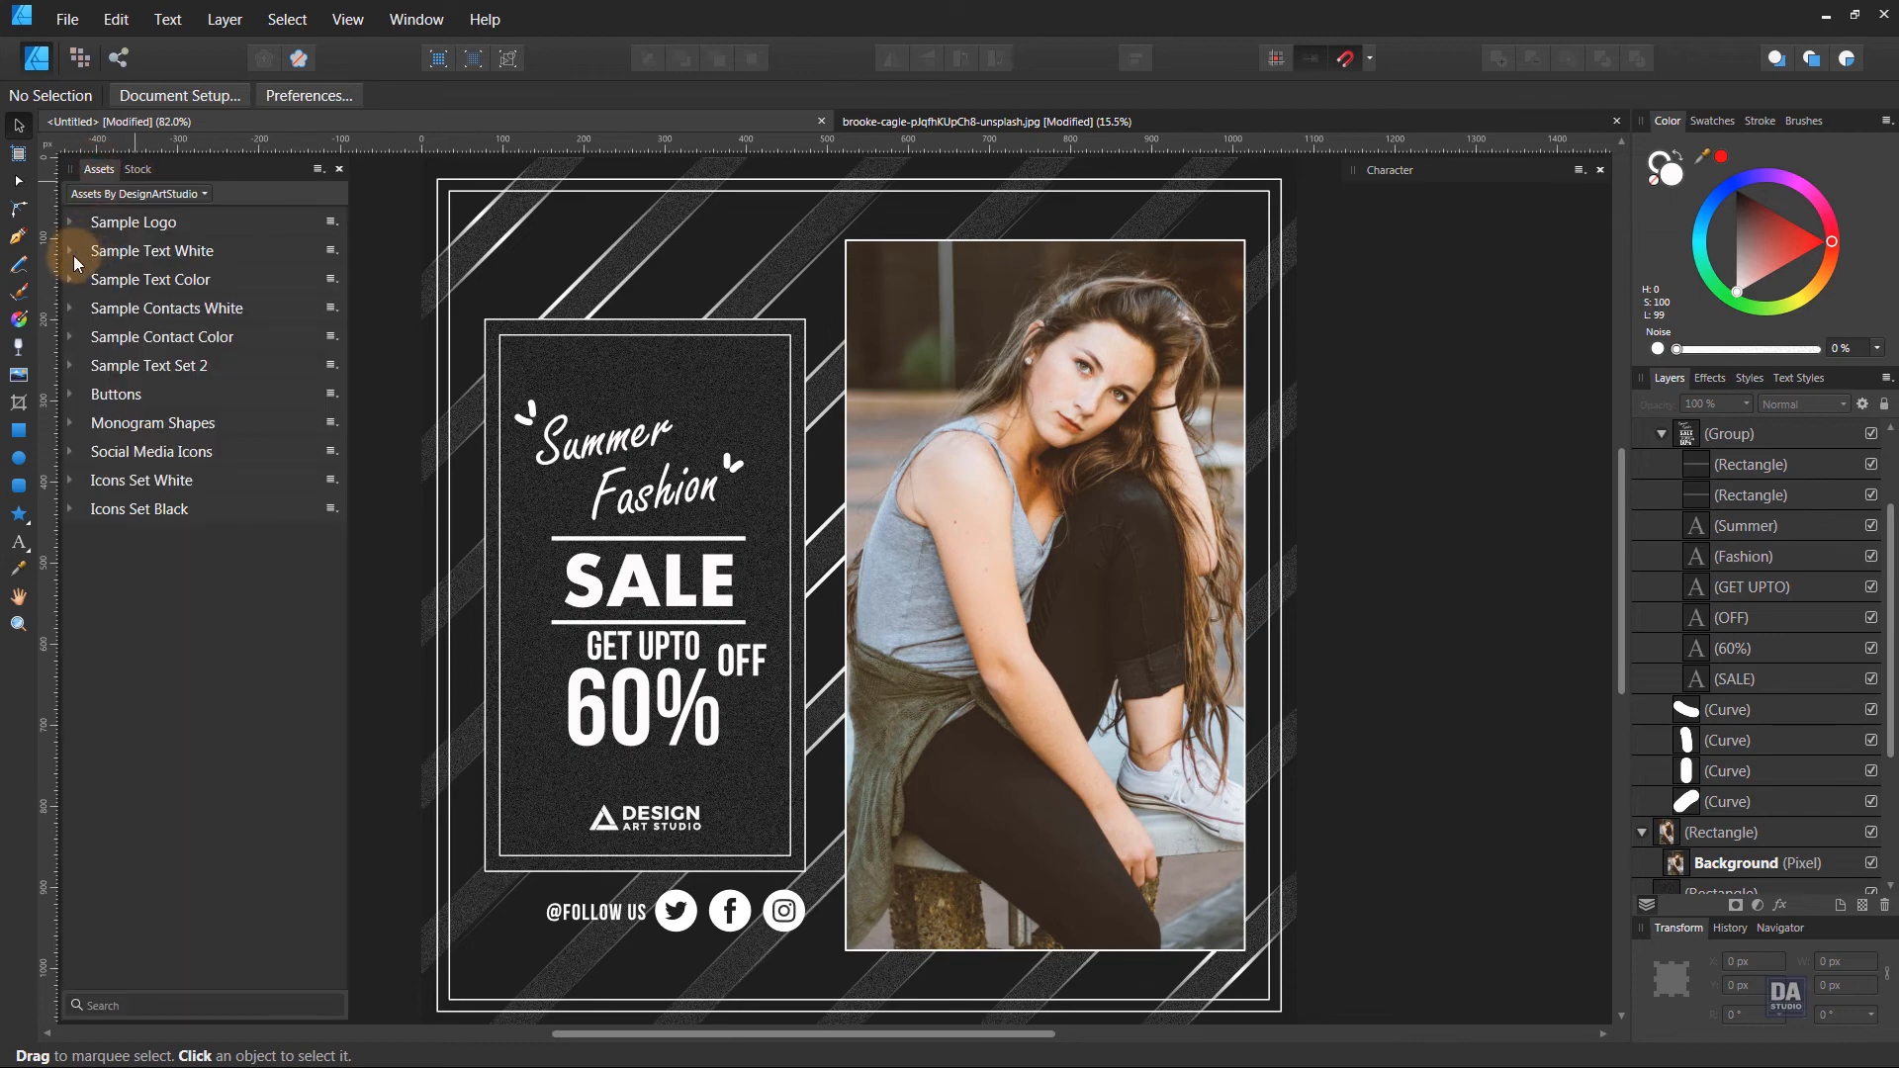
pyautogui.click(70, 309)
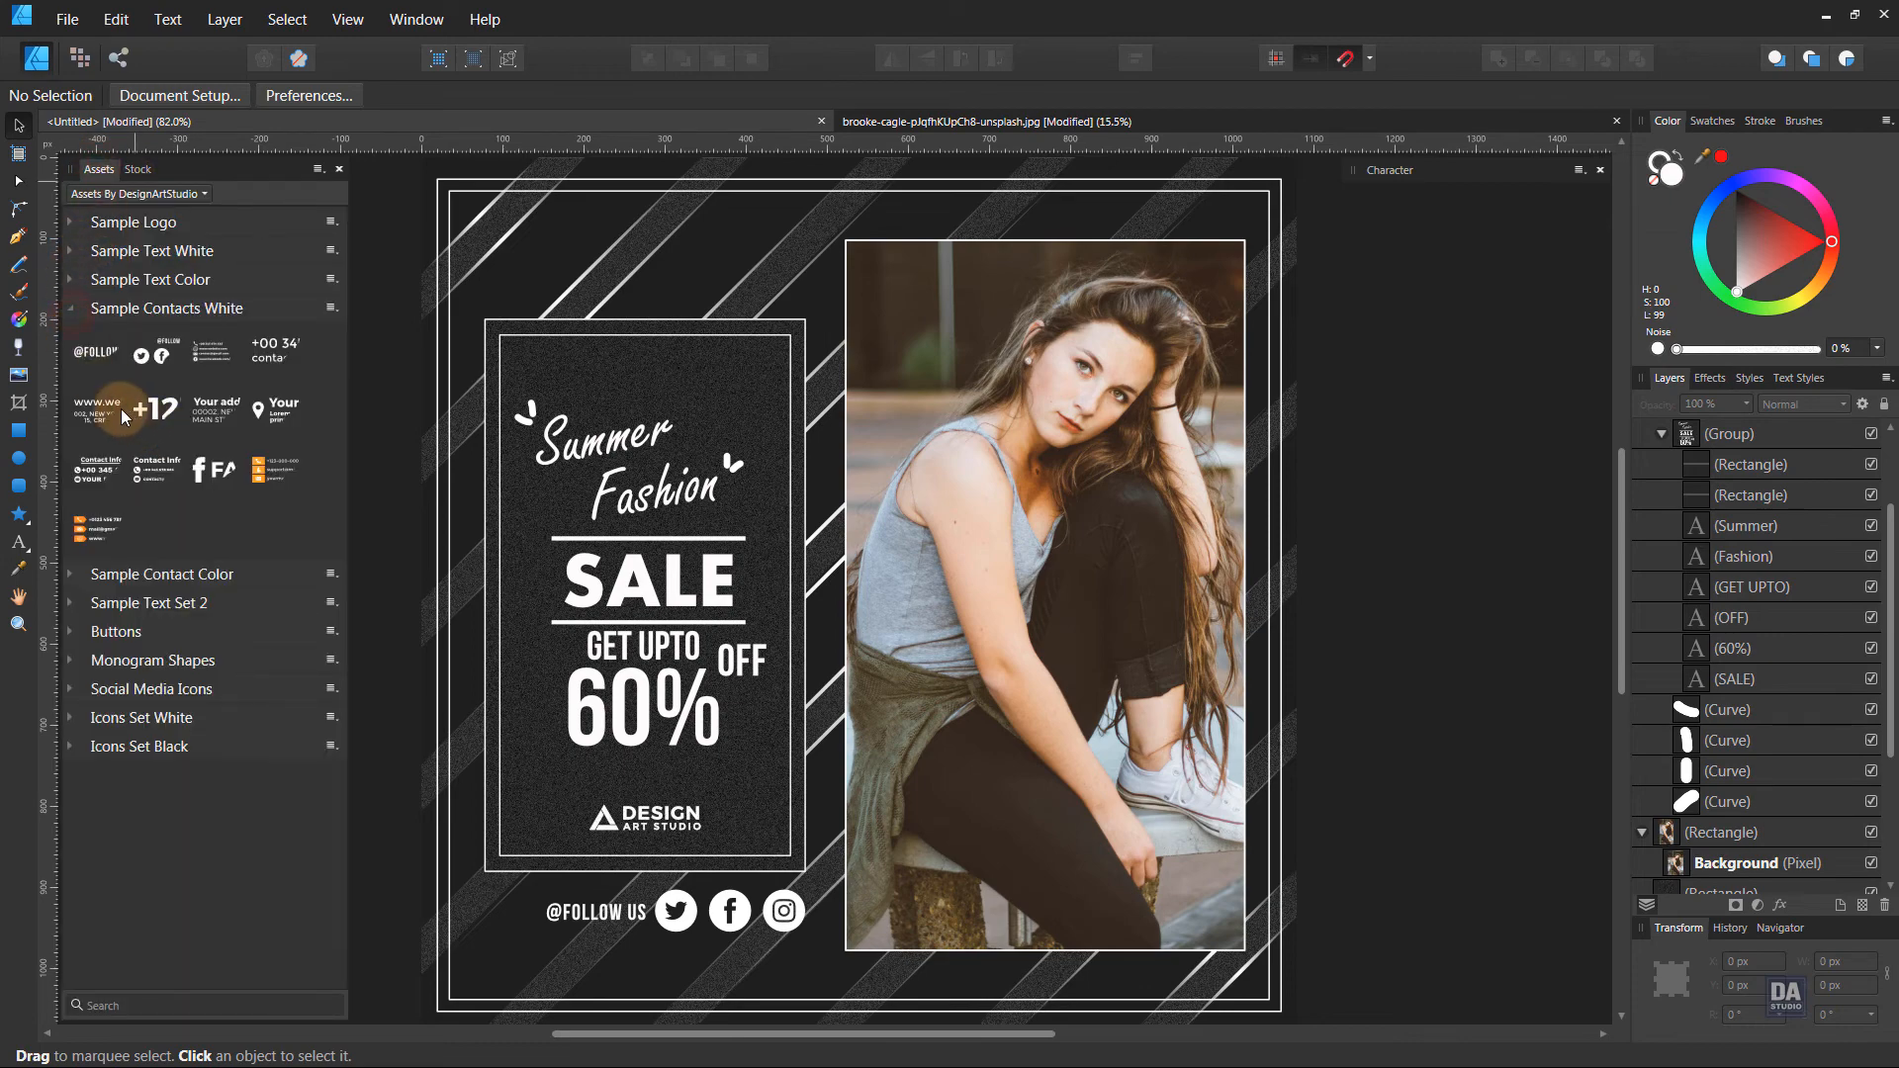
pyautogui.moveTo(120, 407); pyautogui.dragTo(1031, 859)
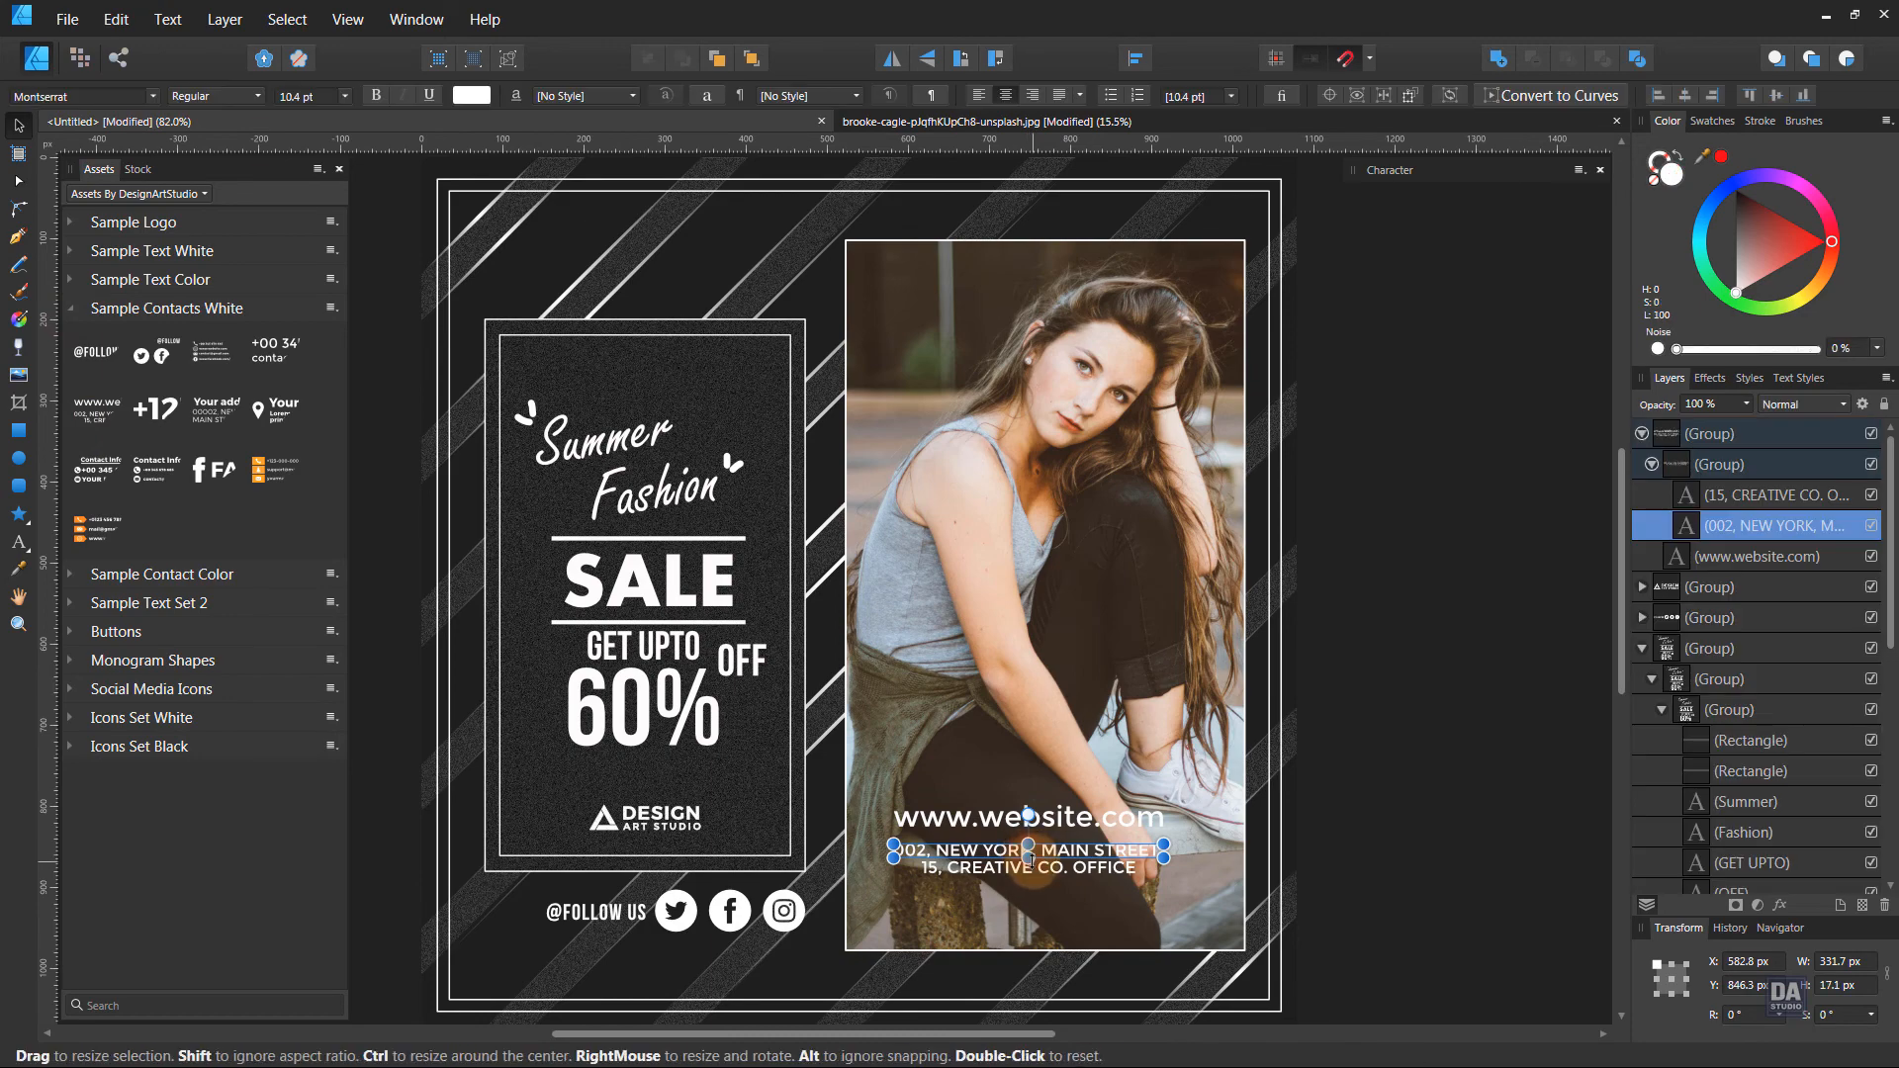
pyautogui.press('Delete')
pyautogui.press('Delete')
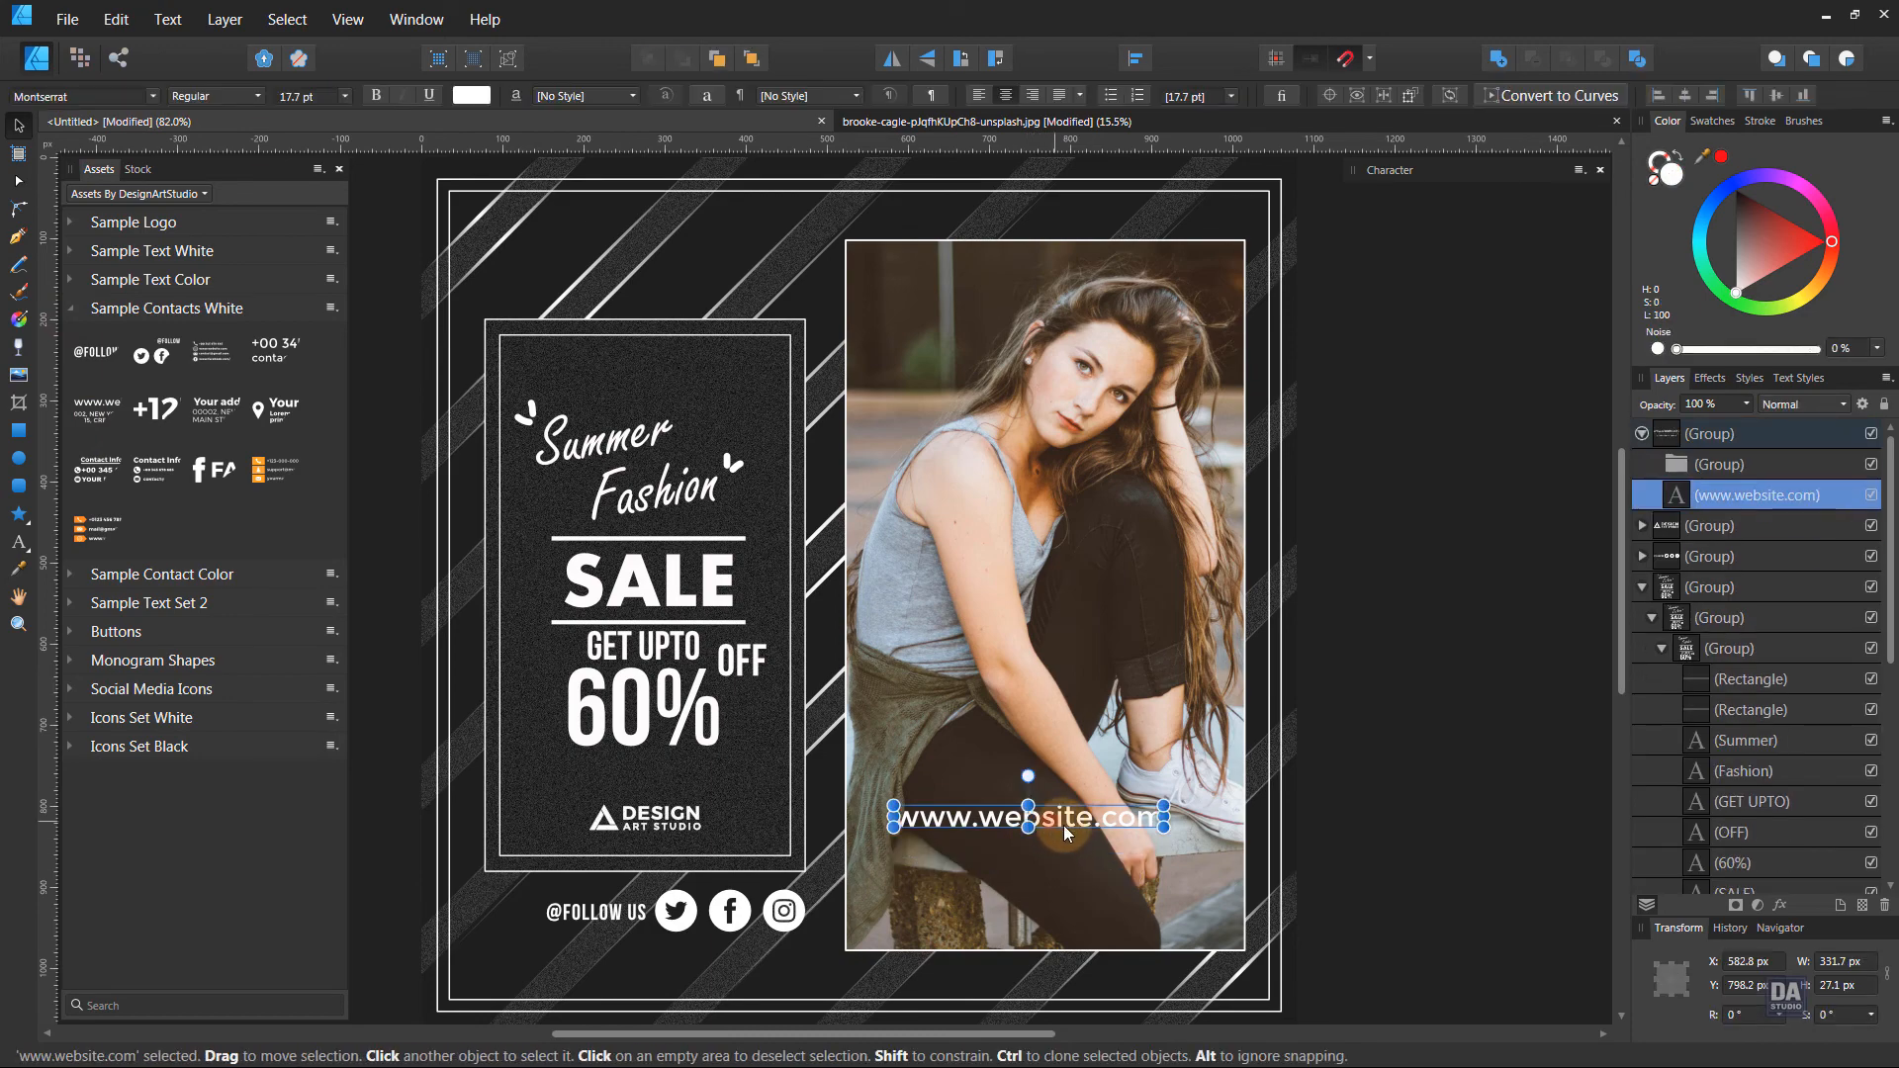
pyautogui.moveTo(1064, 825); pyautogui.dragTo(1082, 979)
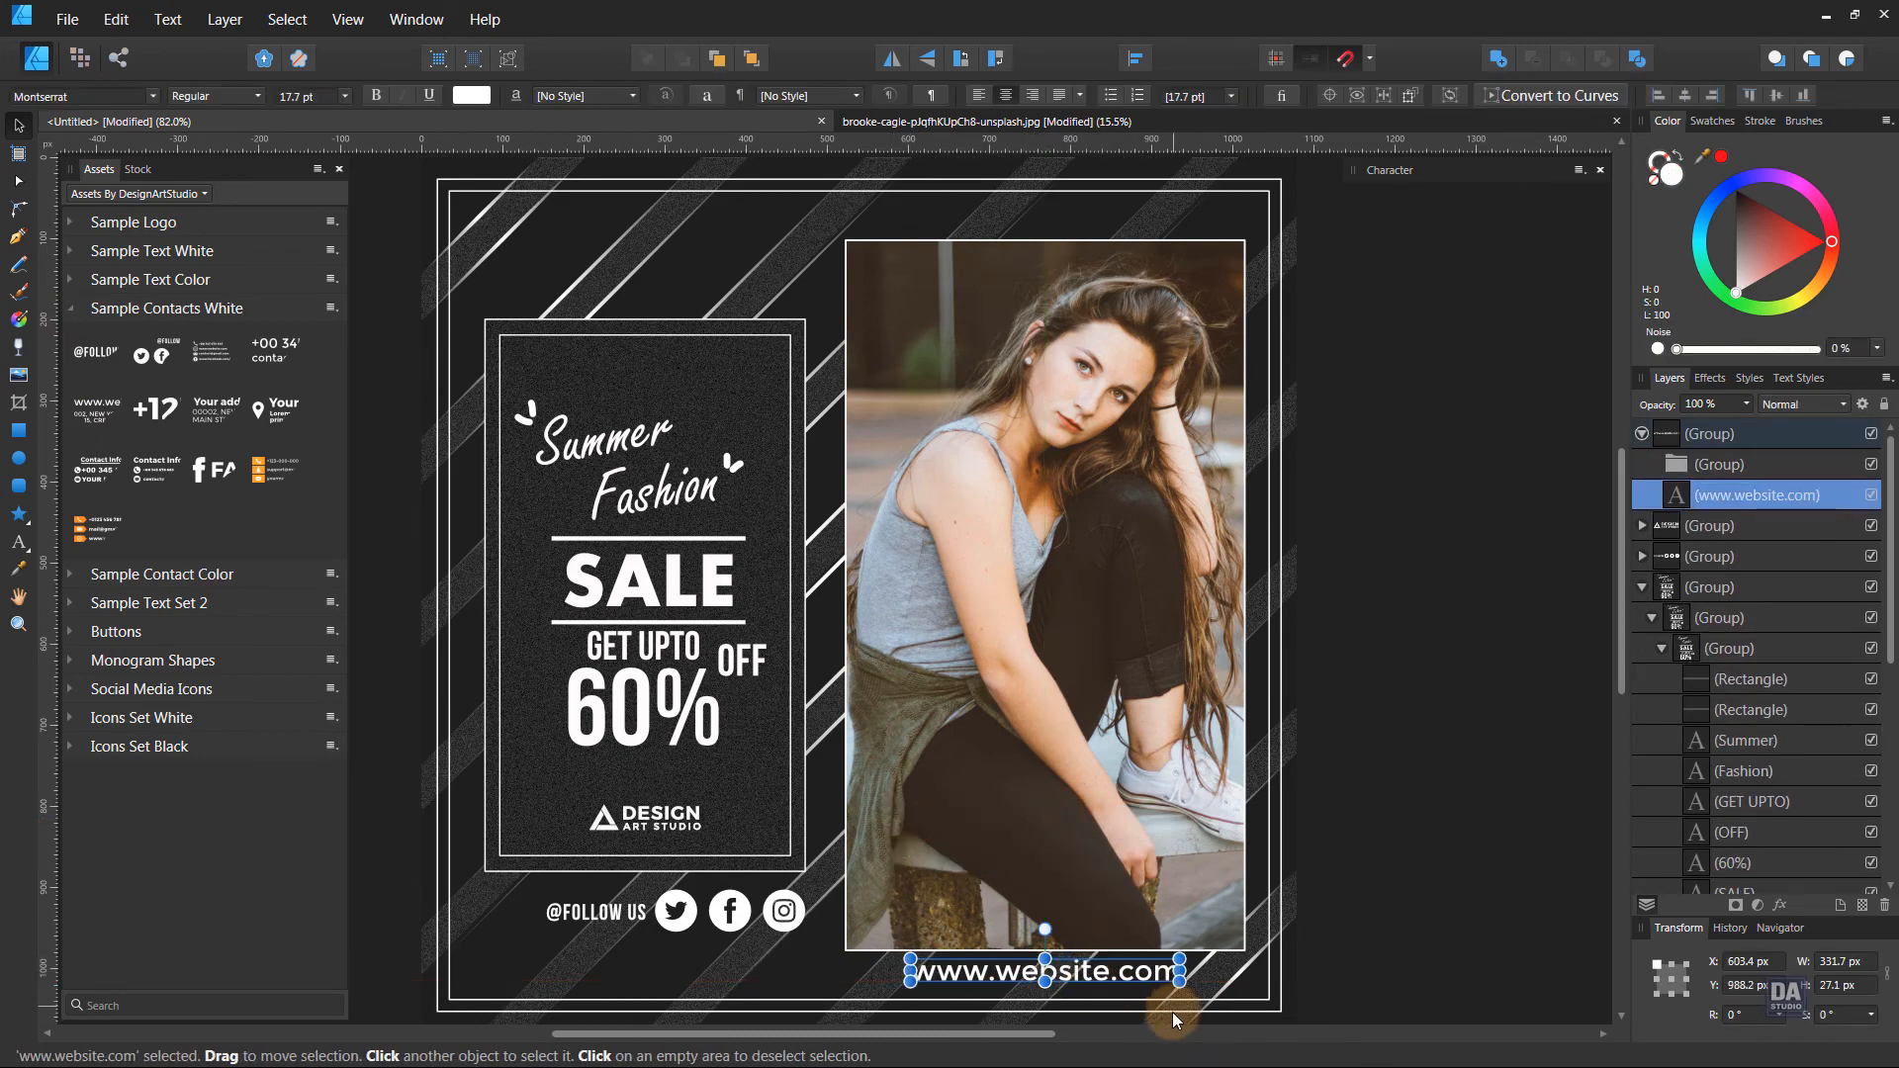
pyautogui.scroll(5, 1172, 1012)
pyautogui.moveTo(1196, 883); pyautogui.dragTo(1050, 887)
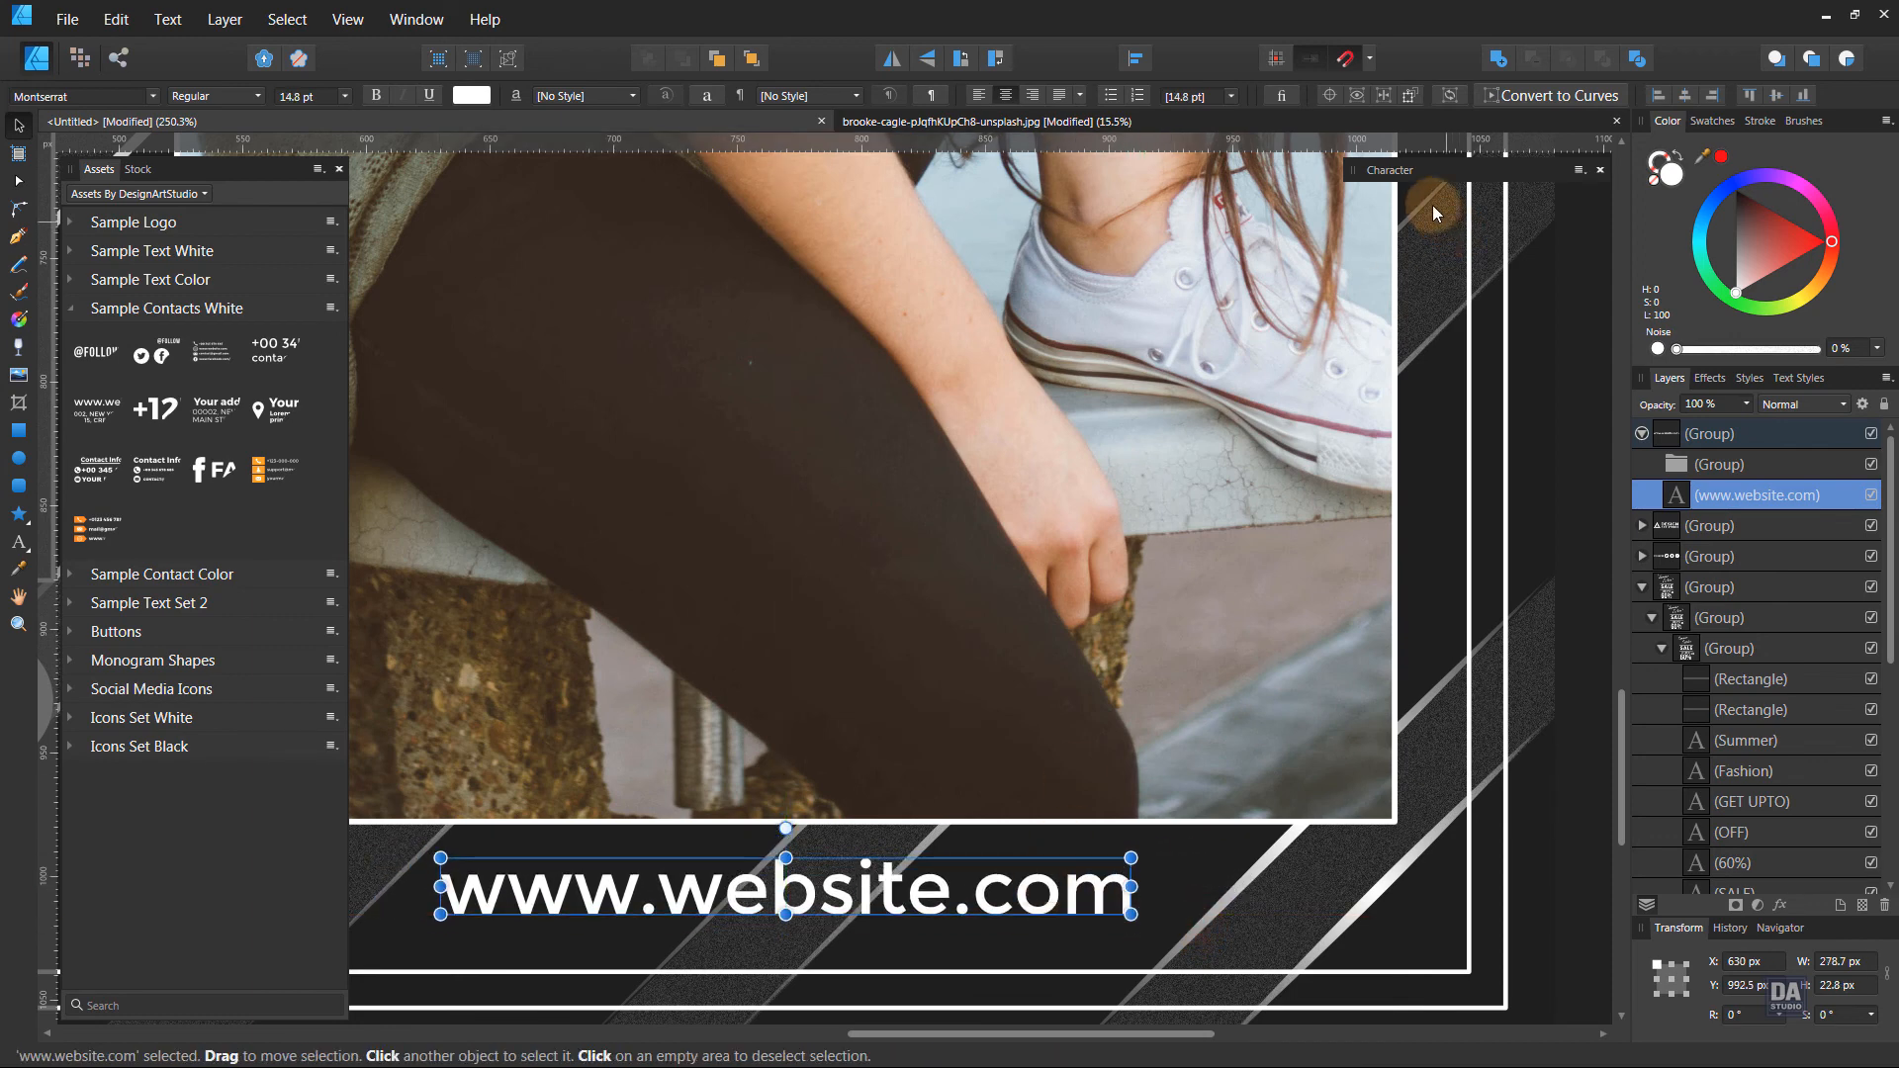
# Set the website text to All Caps in its character typography settings, leaving Ordinals off.
pyautogui.click(1389, 172)
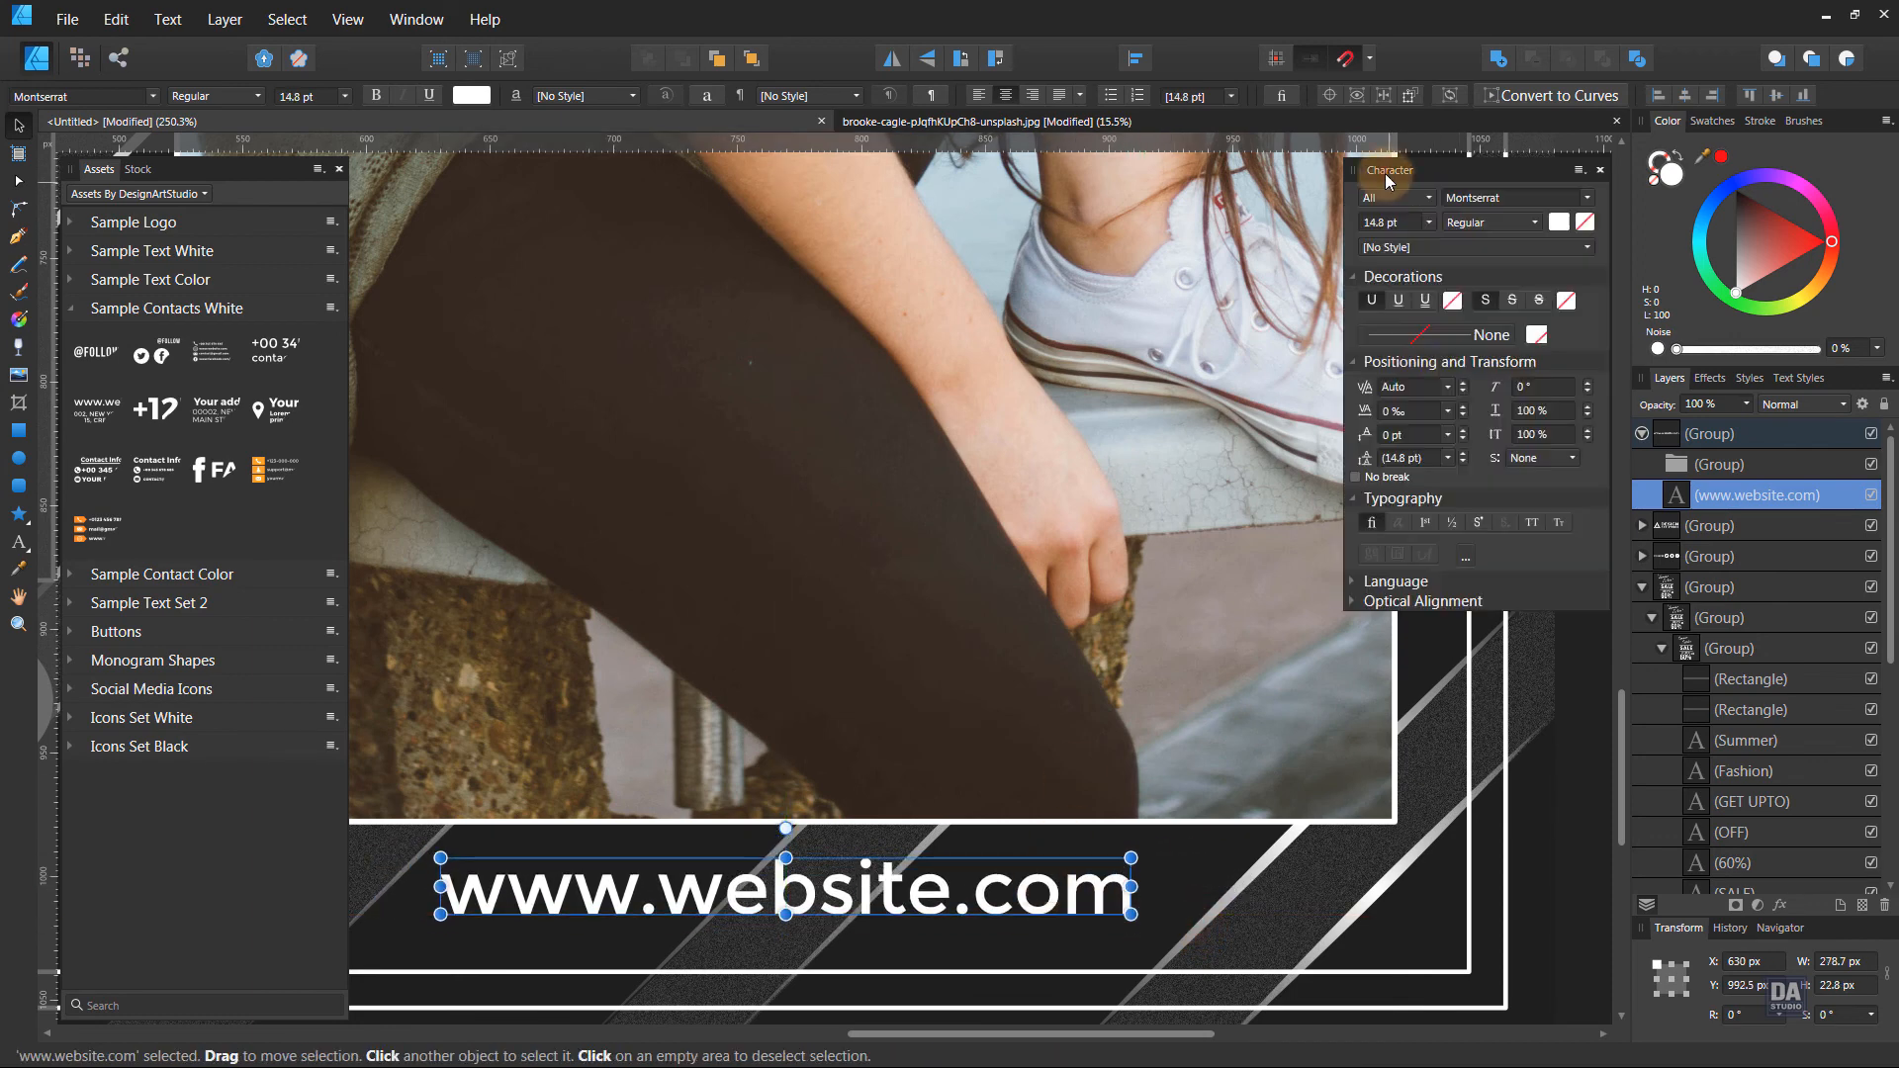
pyautogui.click(1424, 524)
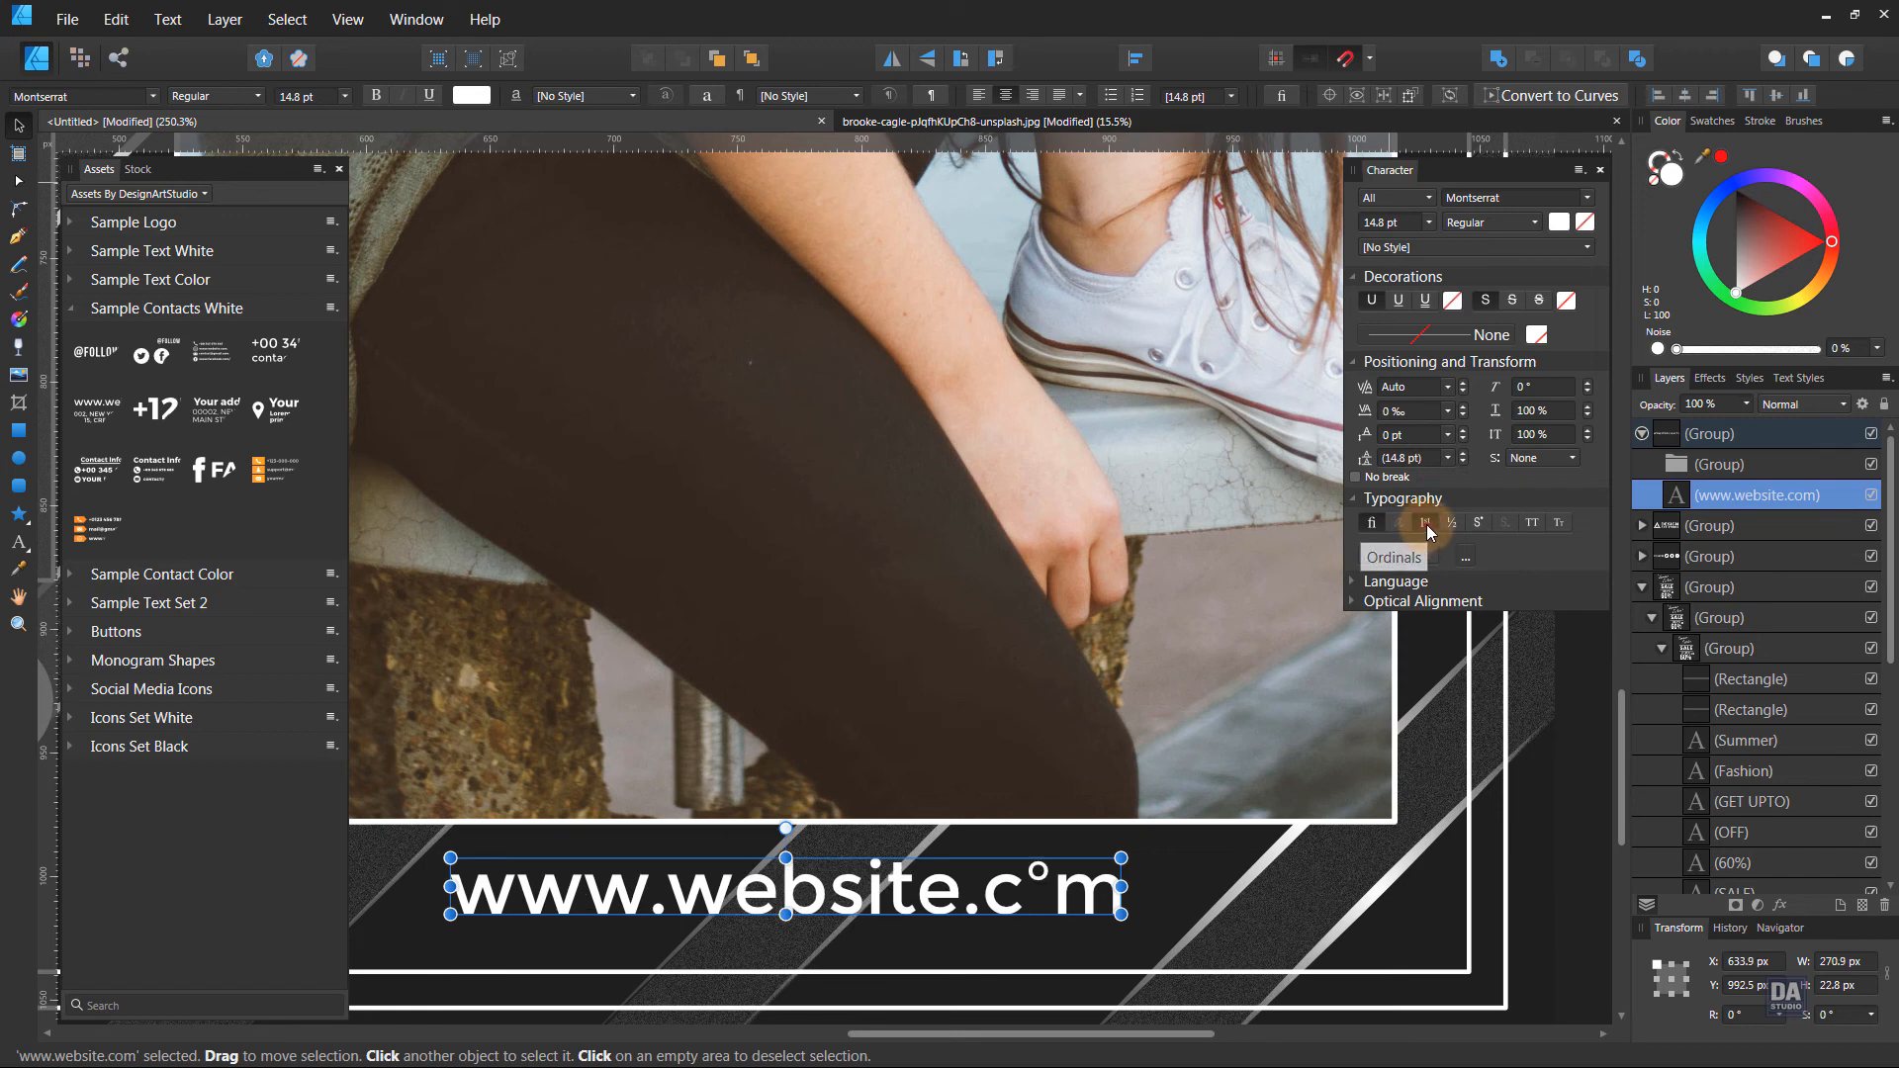
pyautogui.click(1426, 524)
pyautogui.click(1530, 525)
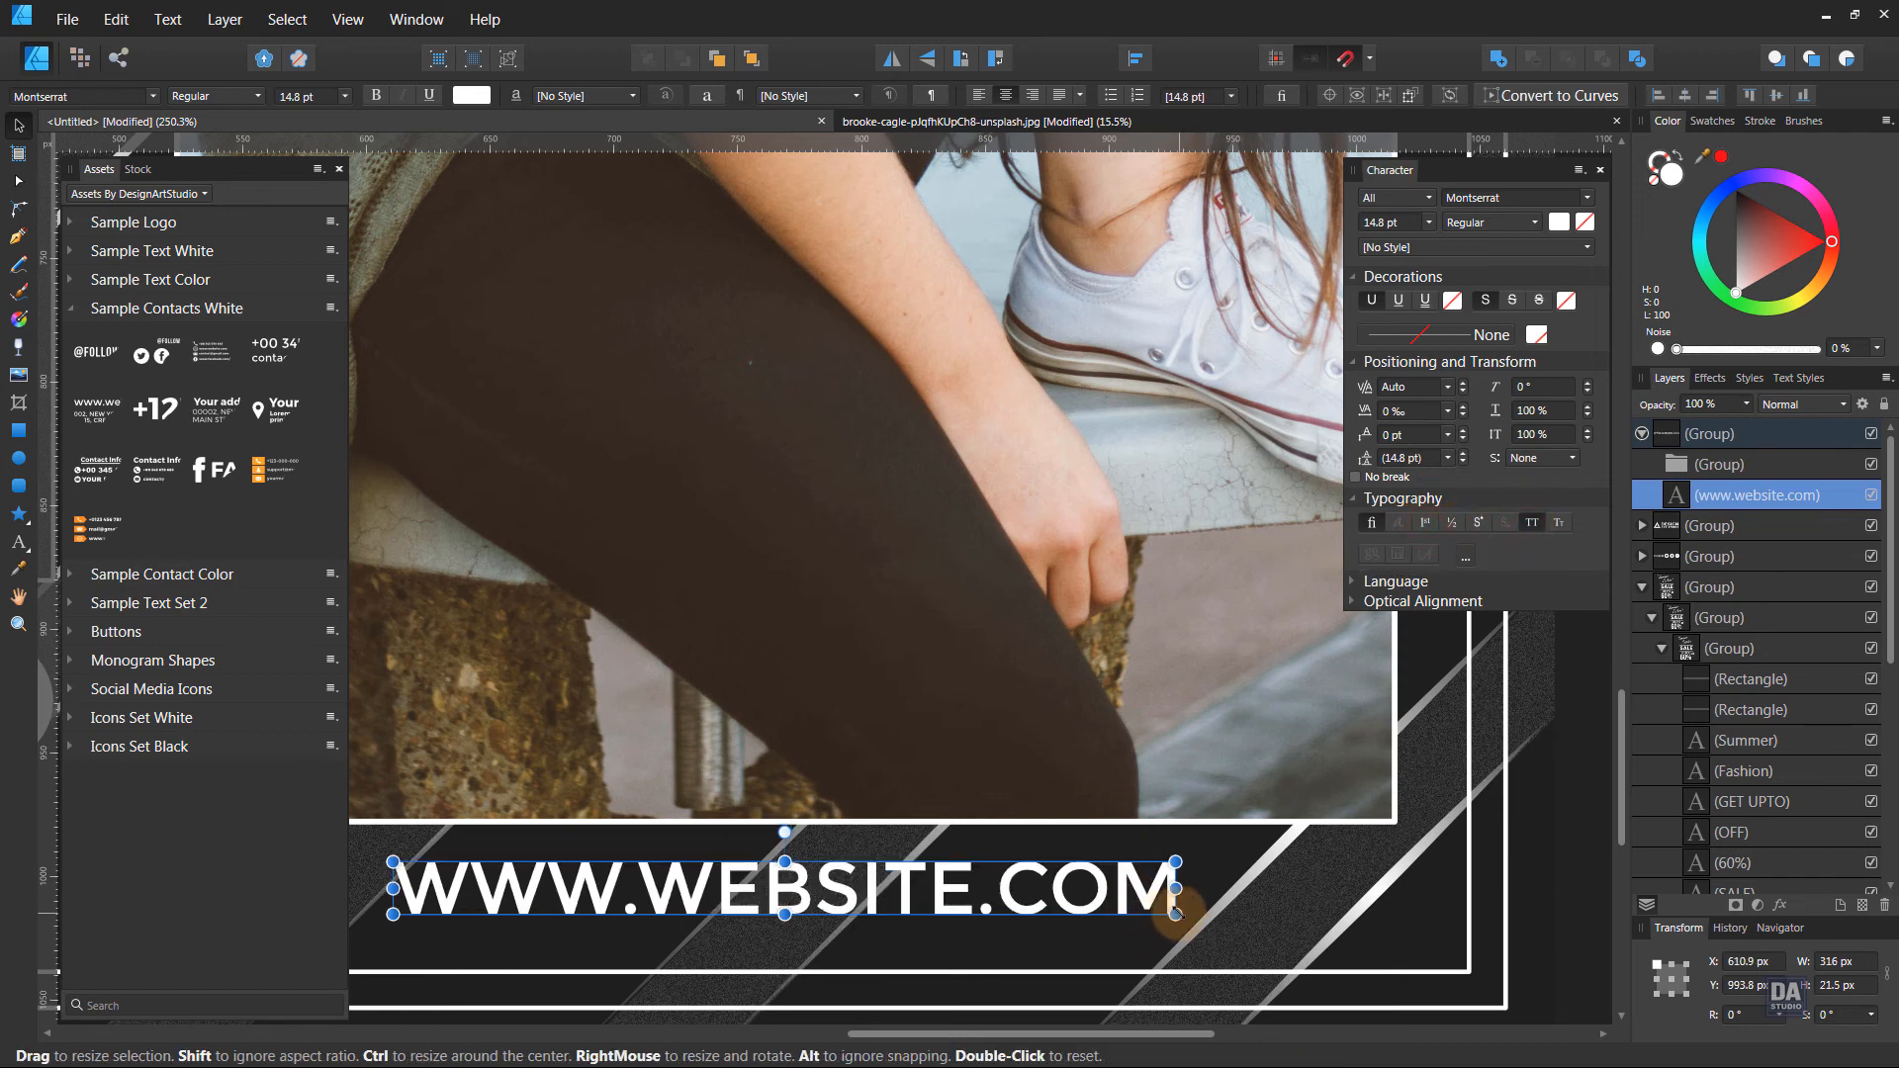
# Scale the website text down to about 263 by 18 px, deselect it and collapse the Character panel.
pyautogui.moveTo(1175, 889)
pyautogui.mouseDown()
pyautogui.moveTo(1094, 881)
pyautogui.moveTo(1168, 870)
pyautogui.mouseUp()
pyautogui.scroll(-8, 1104, 897)
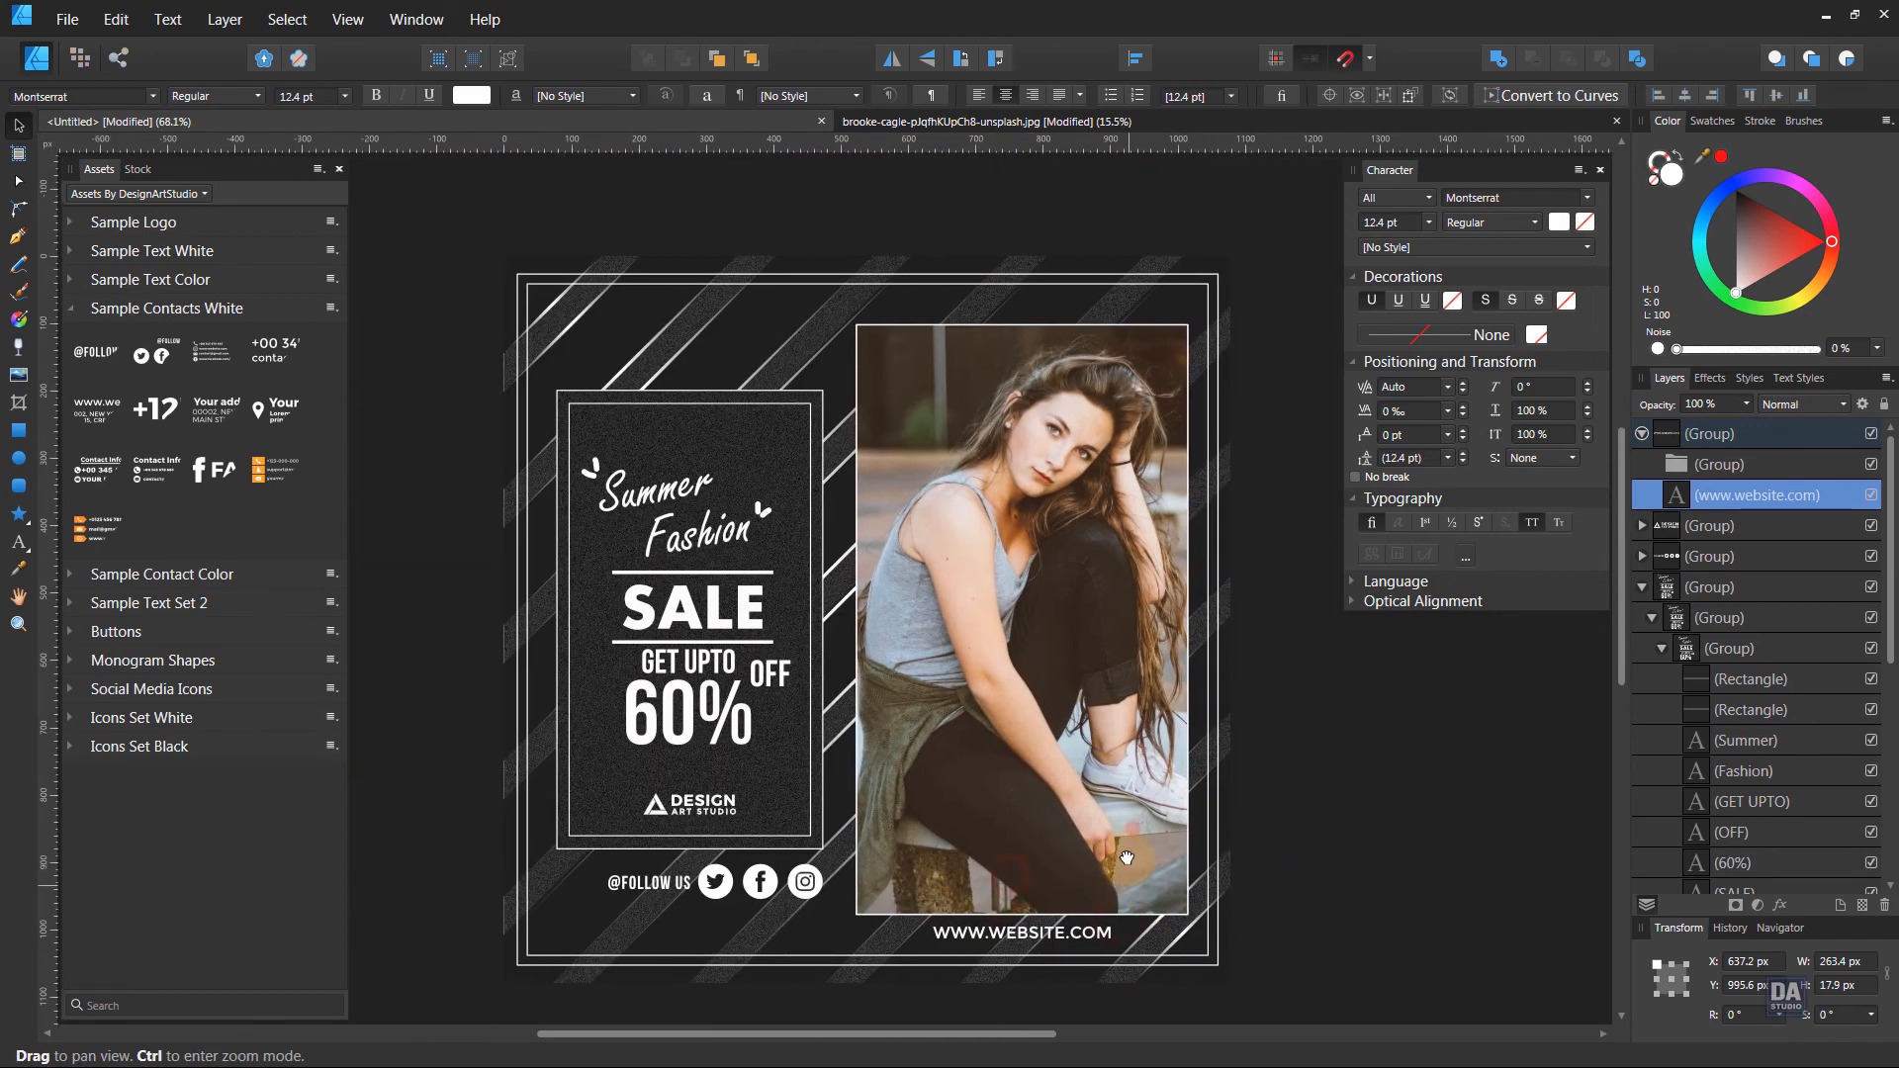
pyautogui.press('v')
pyautogui.click(1379, 774)
pyautogui.click(1491, 170)
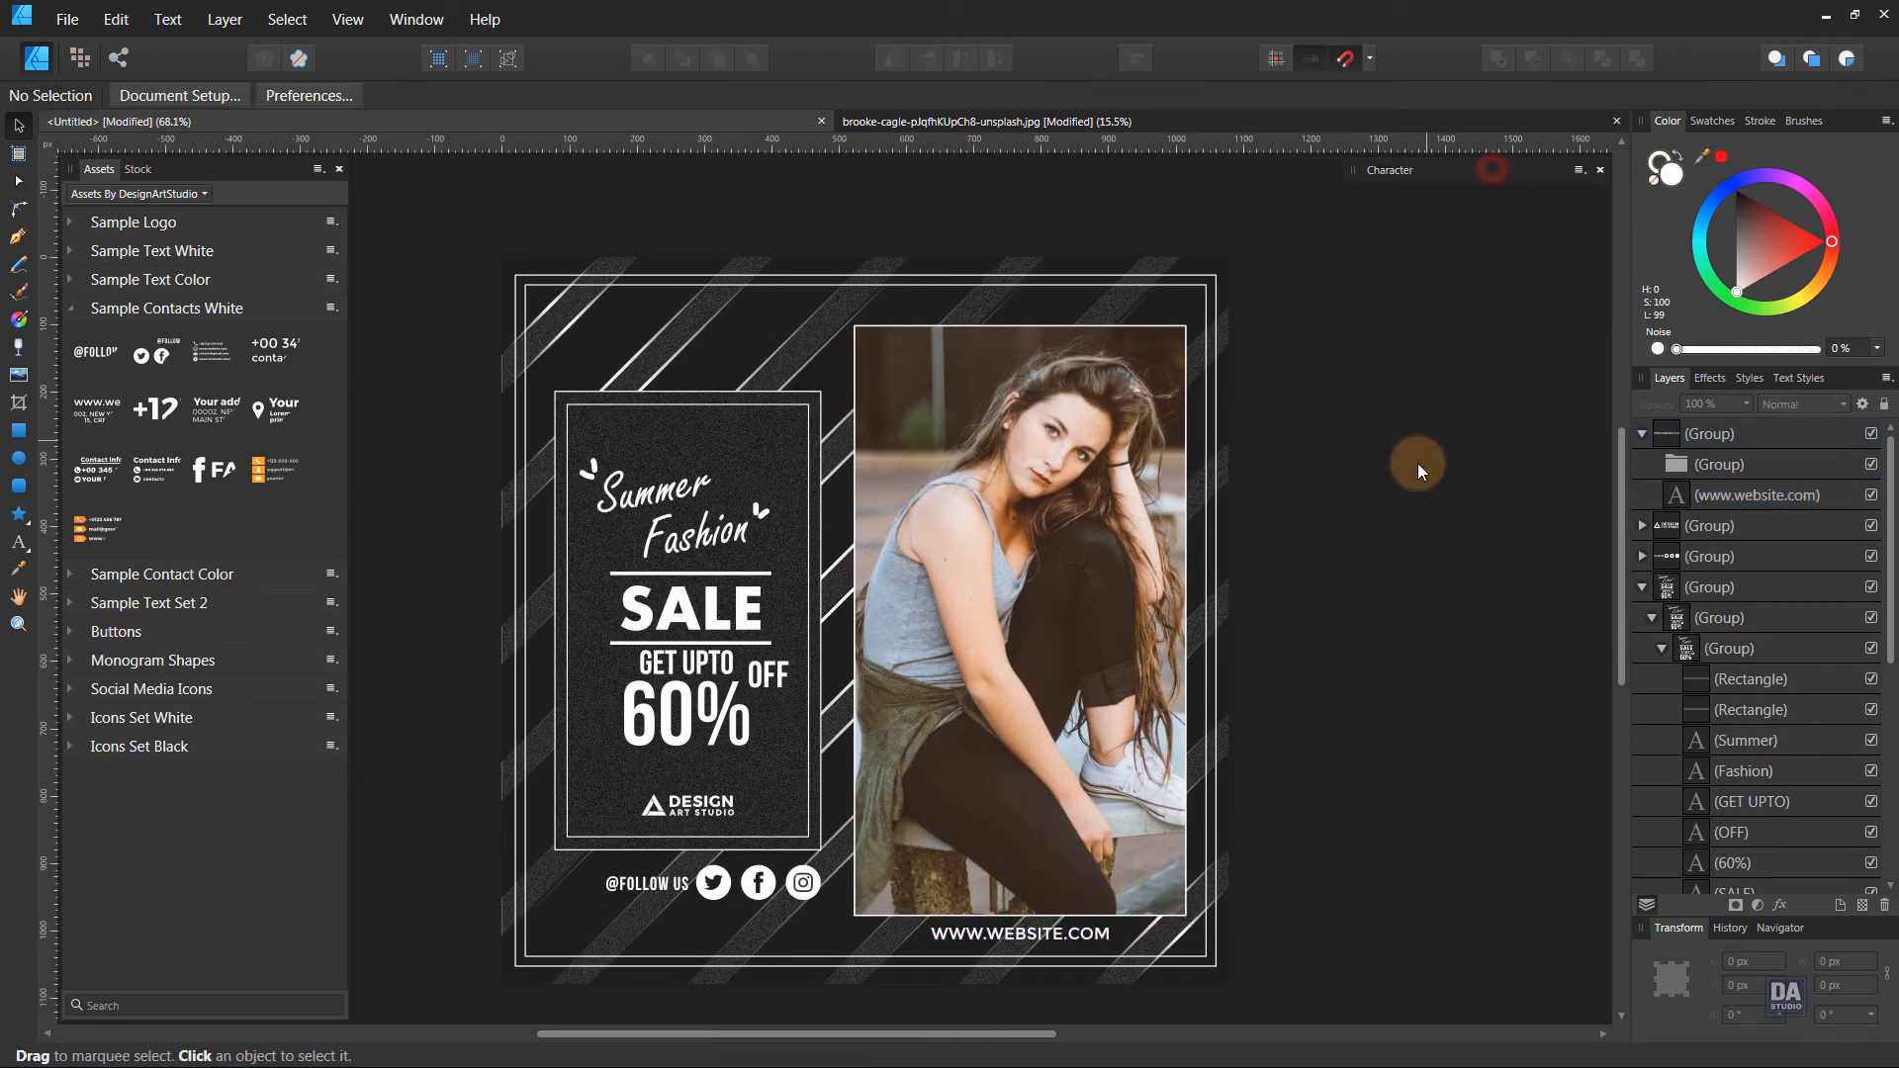